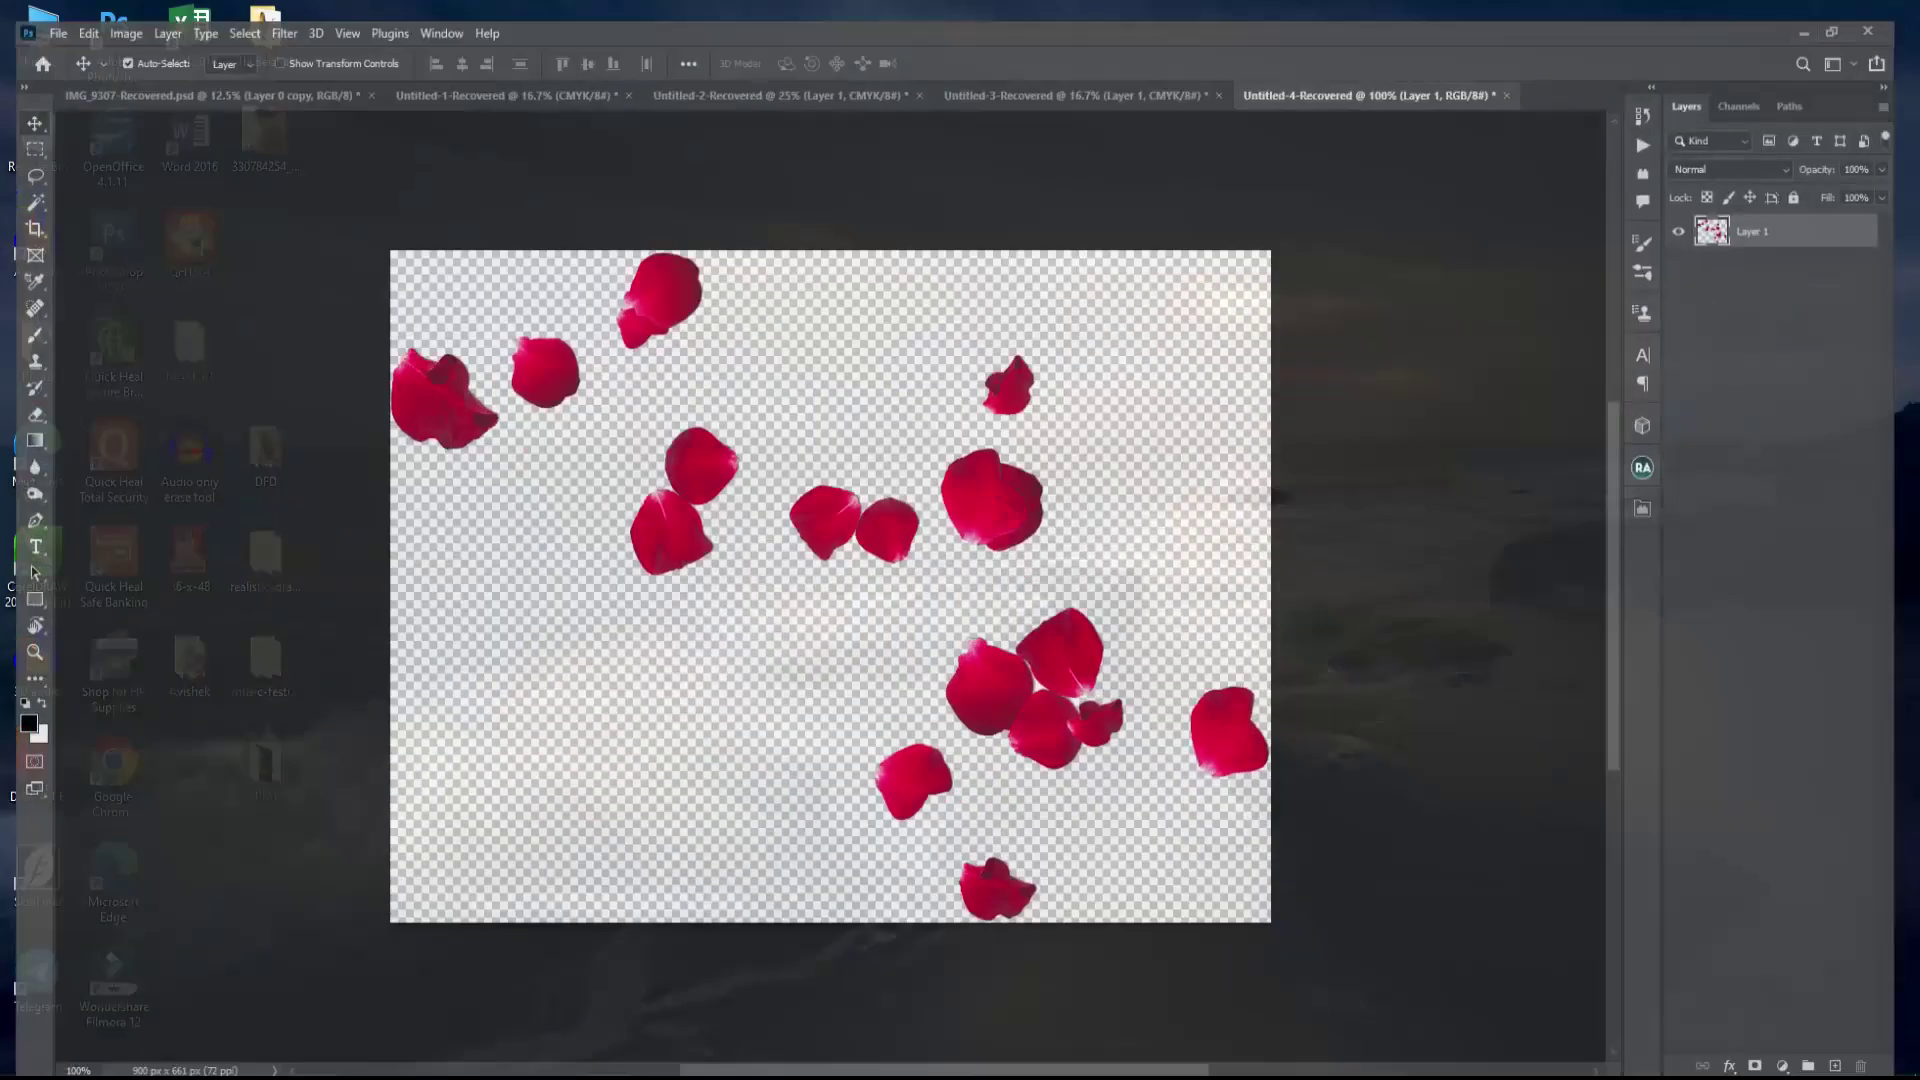
- Switch to the IMG_9307-Recovered.psd portrait document
{"action": "key", "text": "ctrl+Tab"}
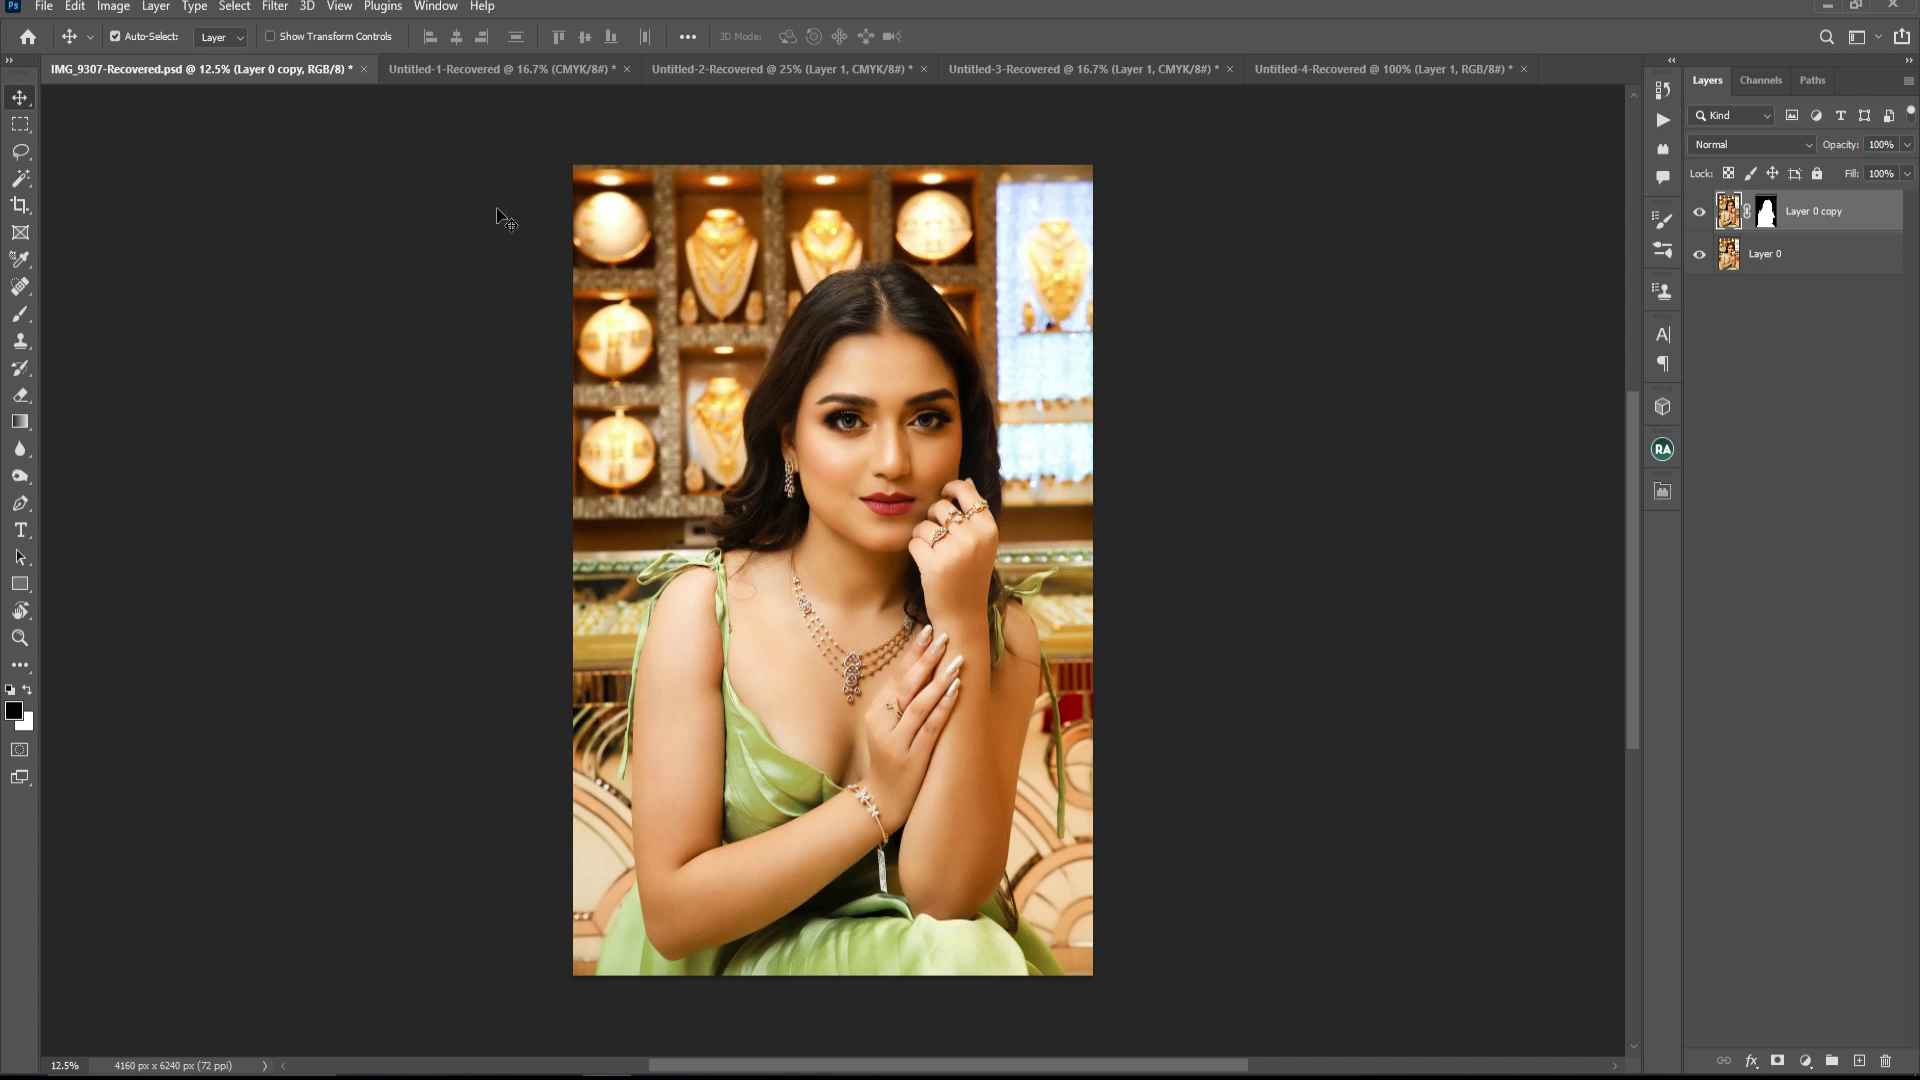
- Bring up the Jewellery Garden layout document and pan to see more of it
{"action": "left_click", "coordinate": [518, 70]}
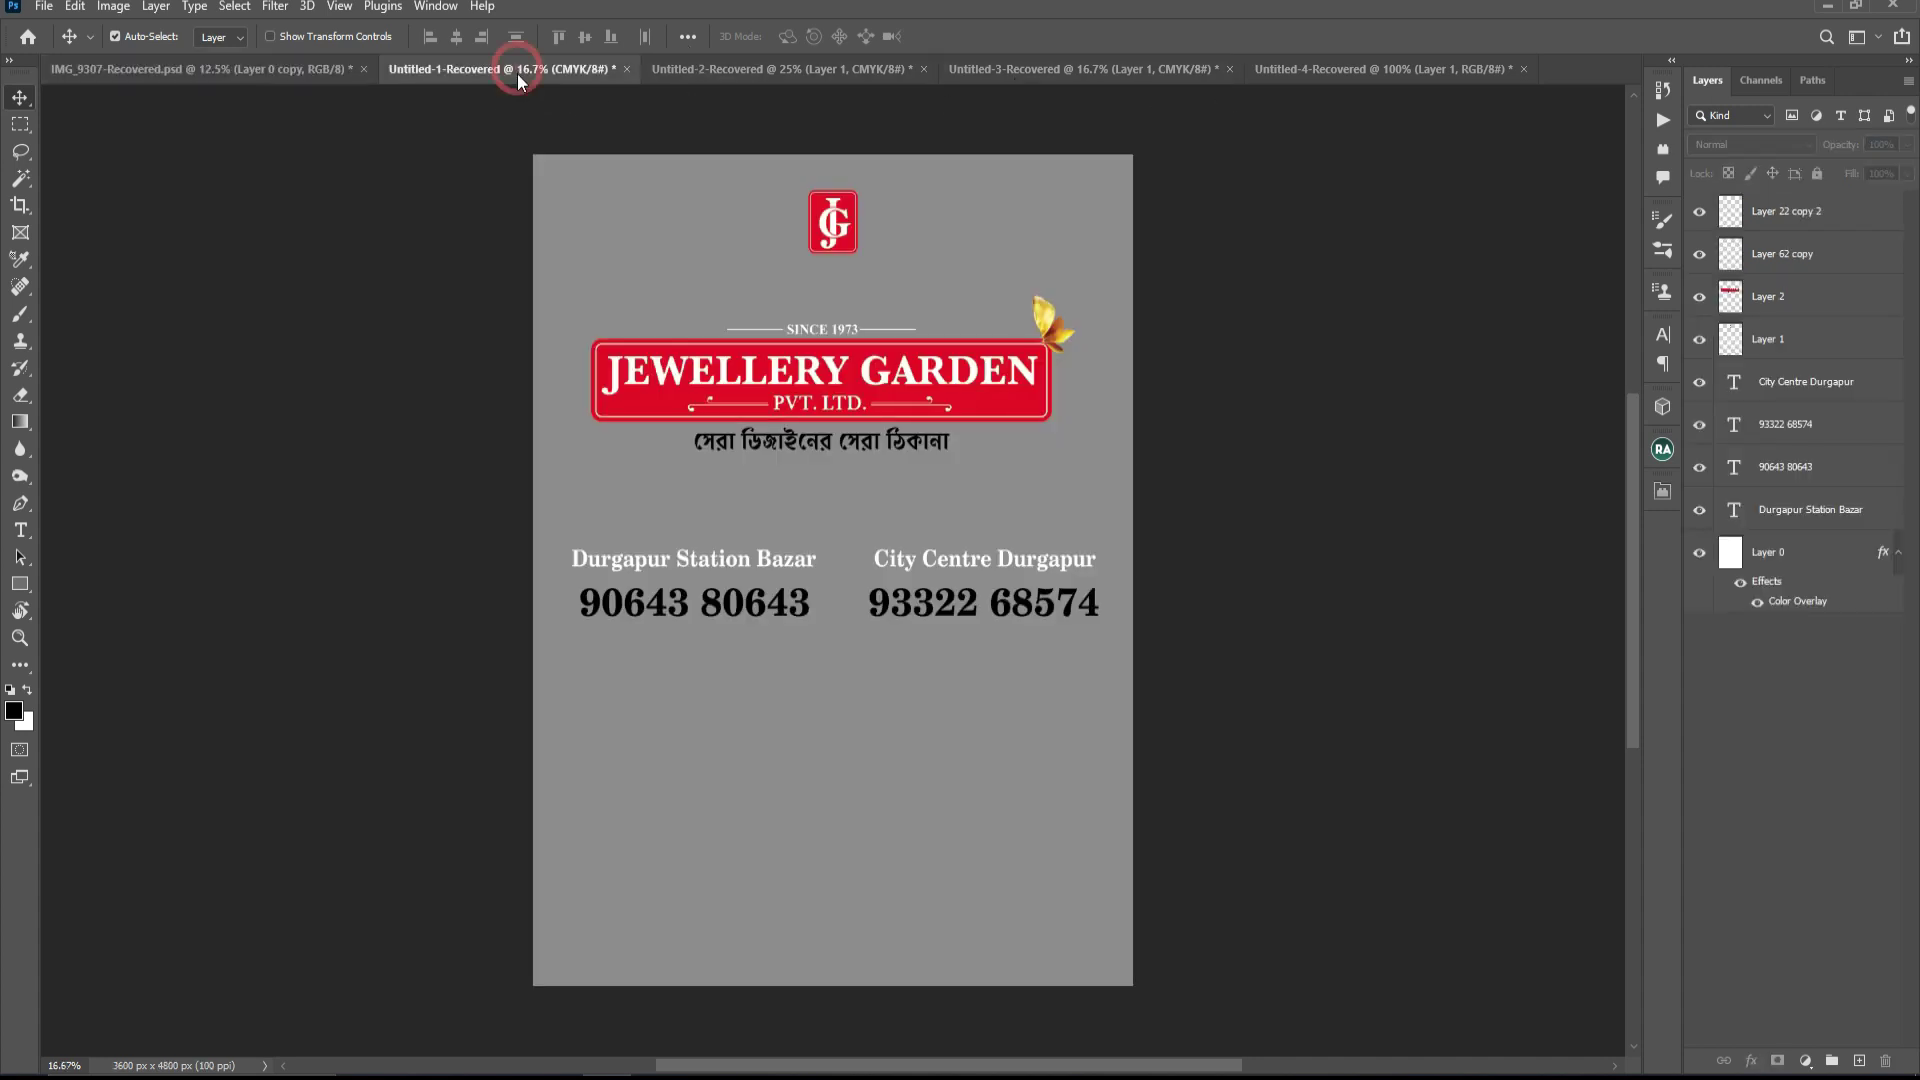
{"action": "scroll", "coordinate": [780, 528], "scroll_direction": "up", "scroll_amount": 1}
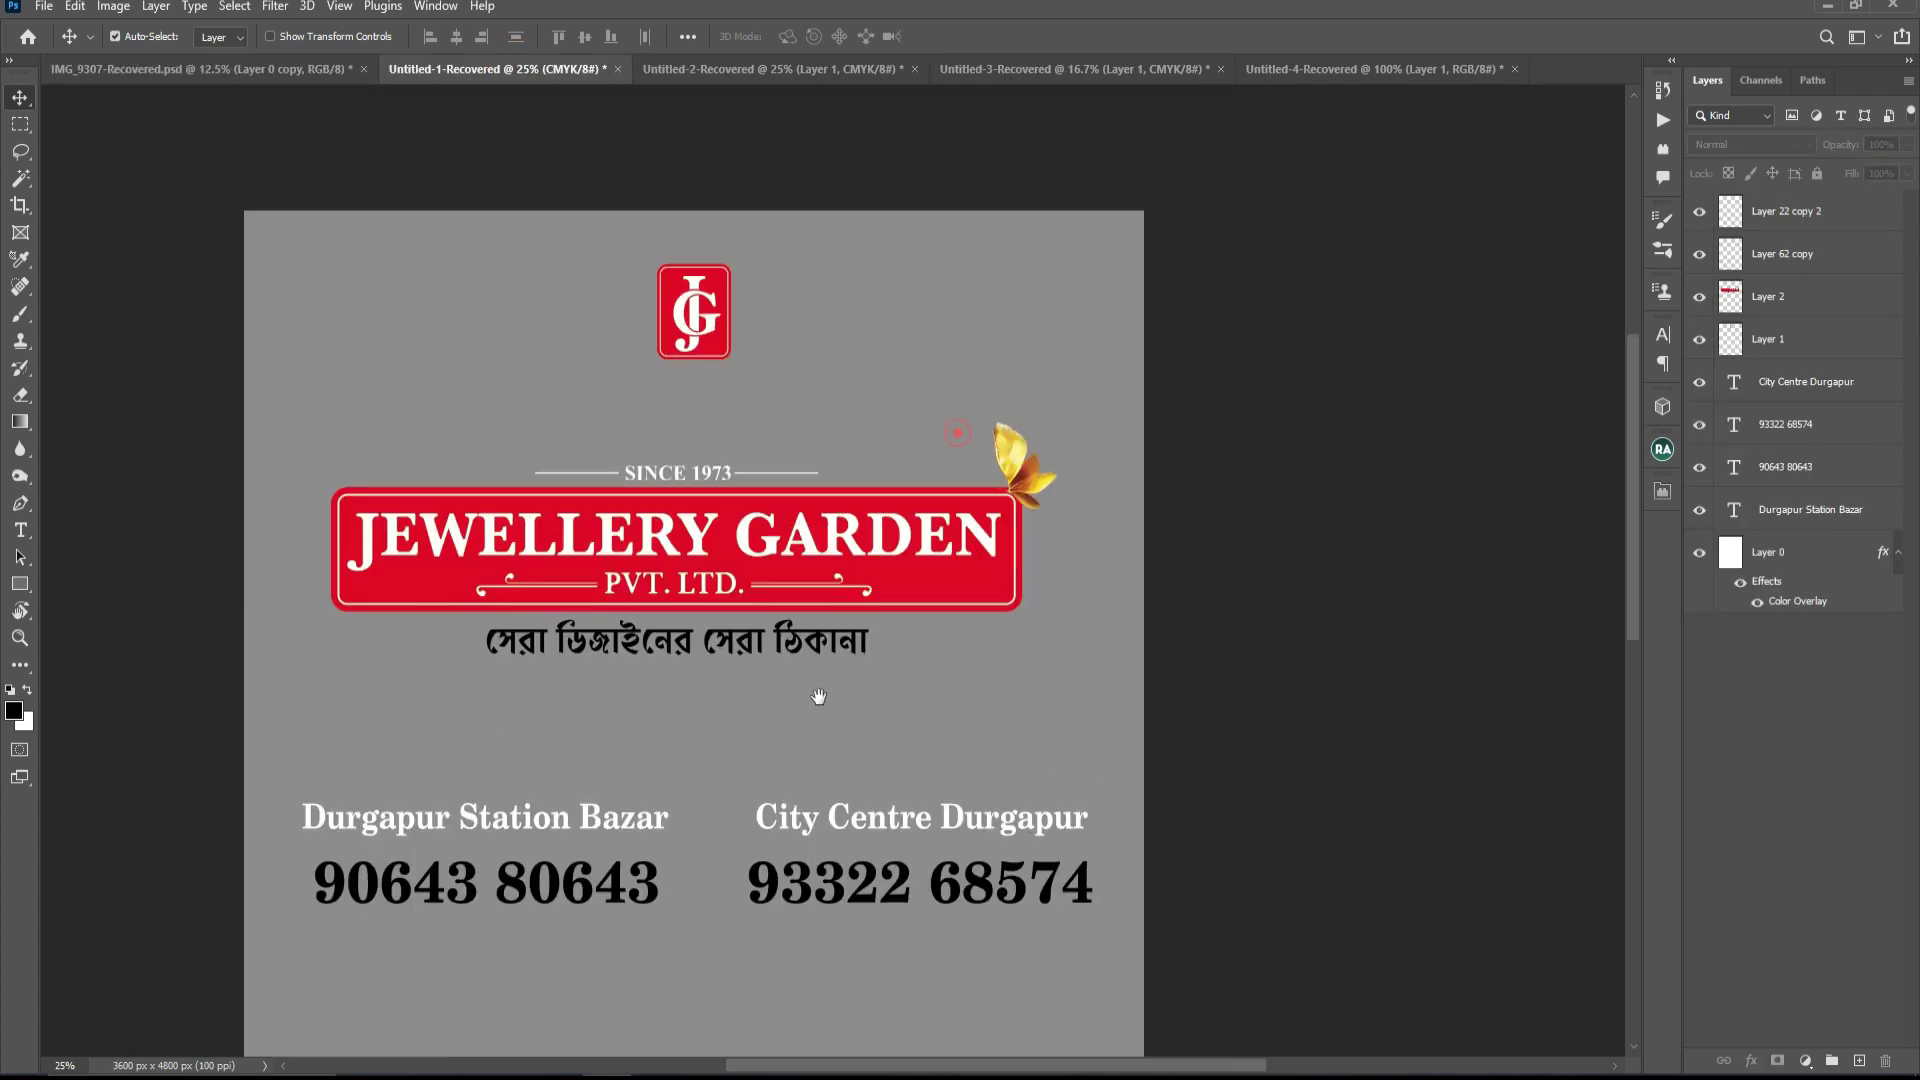
{"action": "mouse_move", "coordinate": [892, 506]}
{"action": "left_mouse_down"}
{"action": "mouse_move", "coordinate": [737, 613]}
{"action": "mouse_move", "coordinate": [704, 566]}
{"action": "left_mouse_up"}
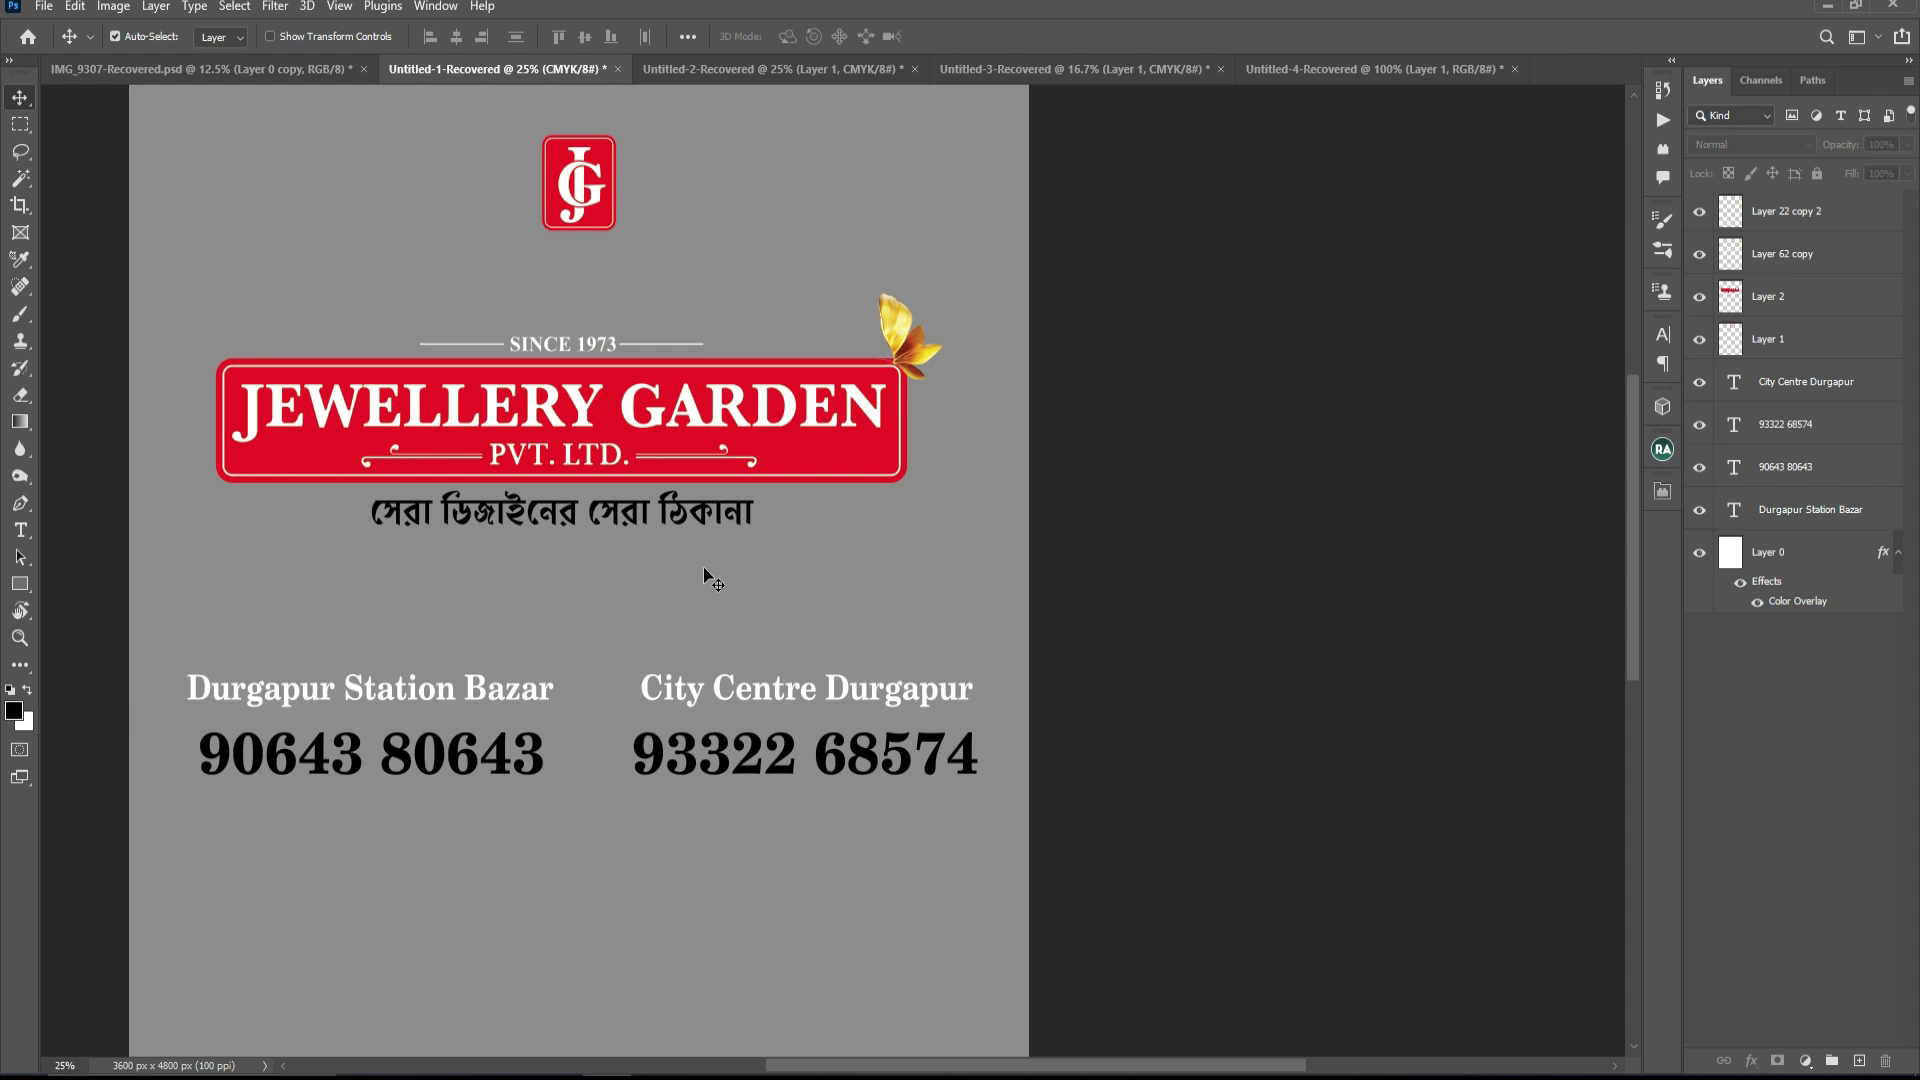
- Flip through the gold and red background documents, ending on the rose petals document
{"action": "left_click", "coordinate": [672, 68]}
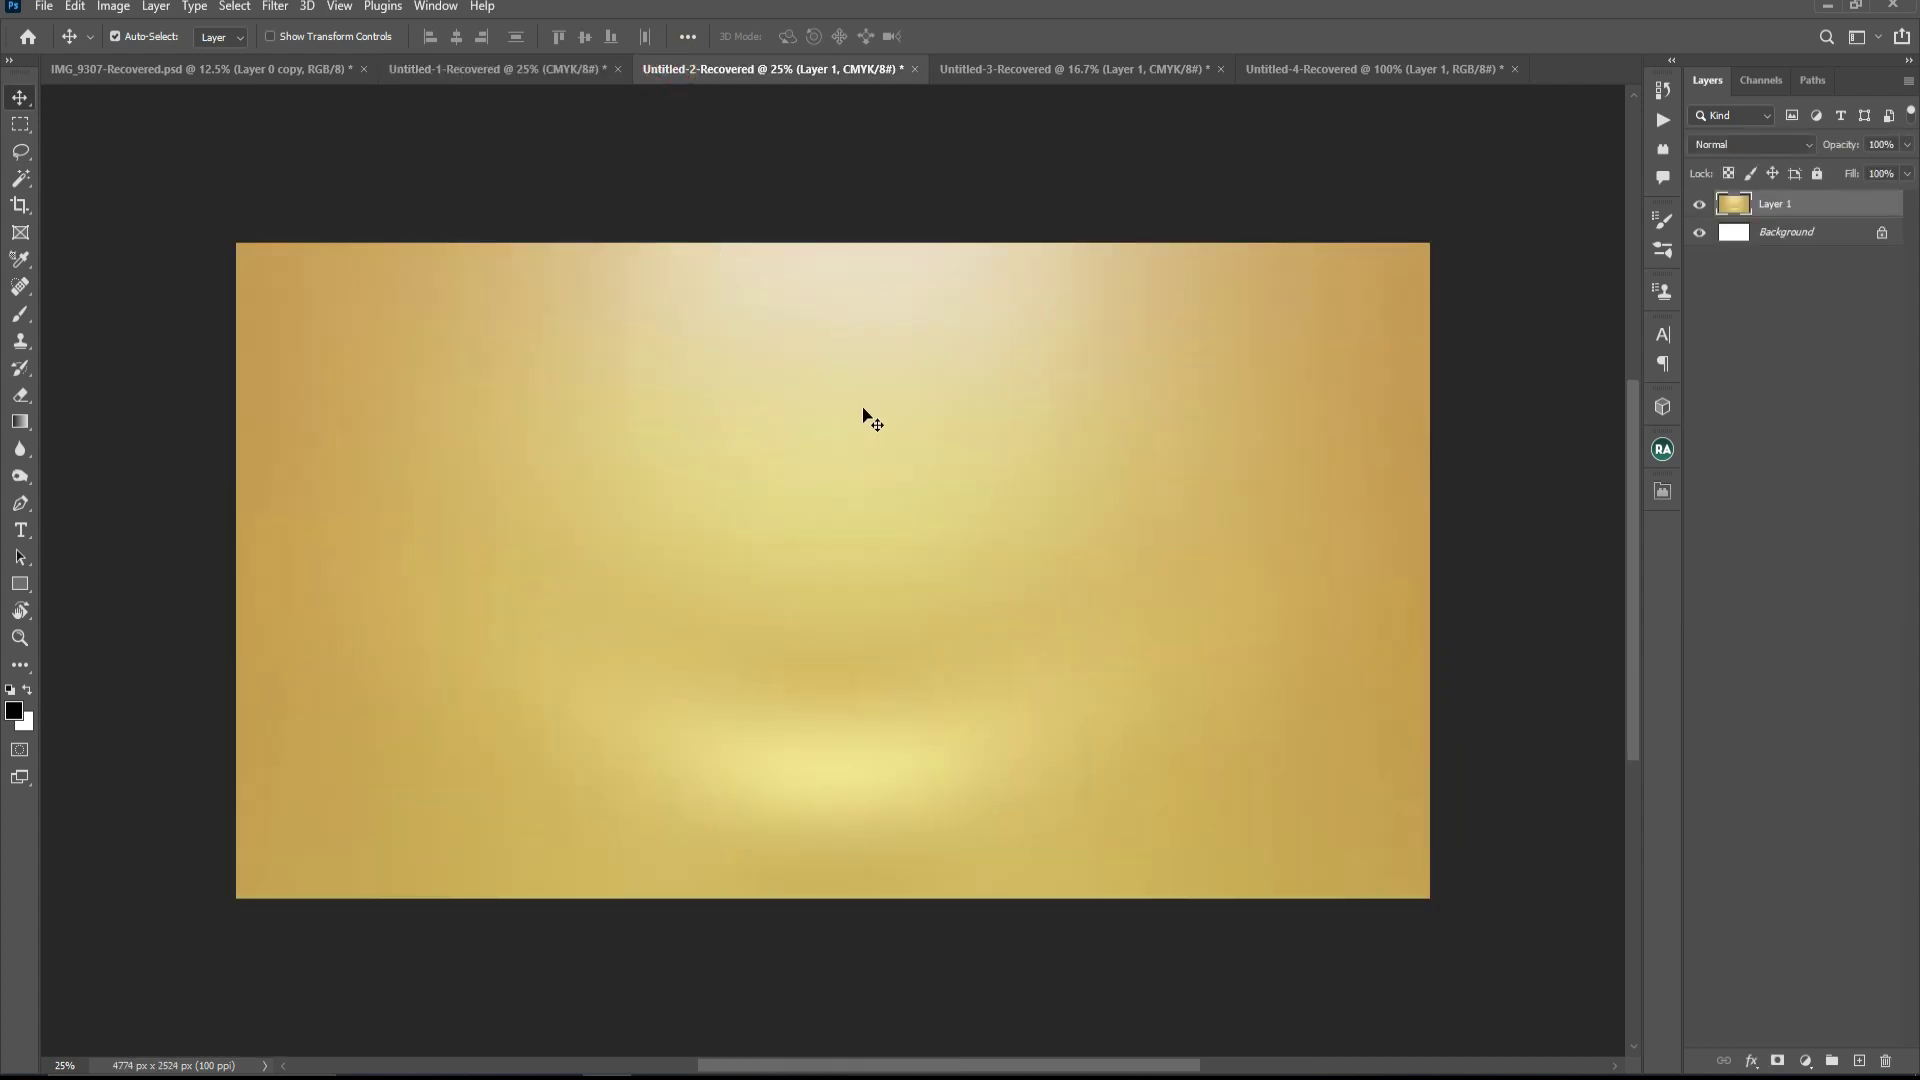
{"action": "left_click", "coordinate": [1034, 70]}
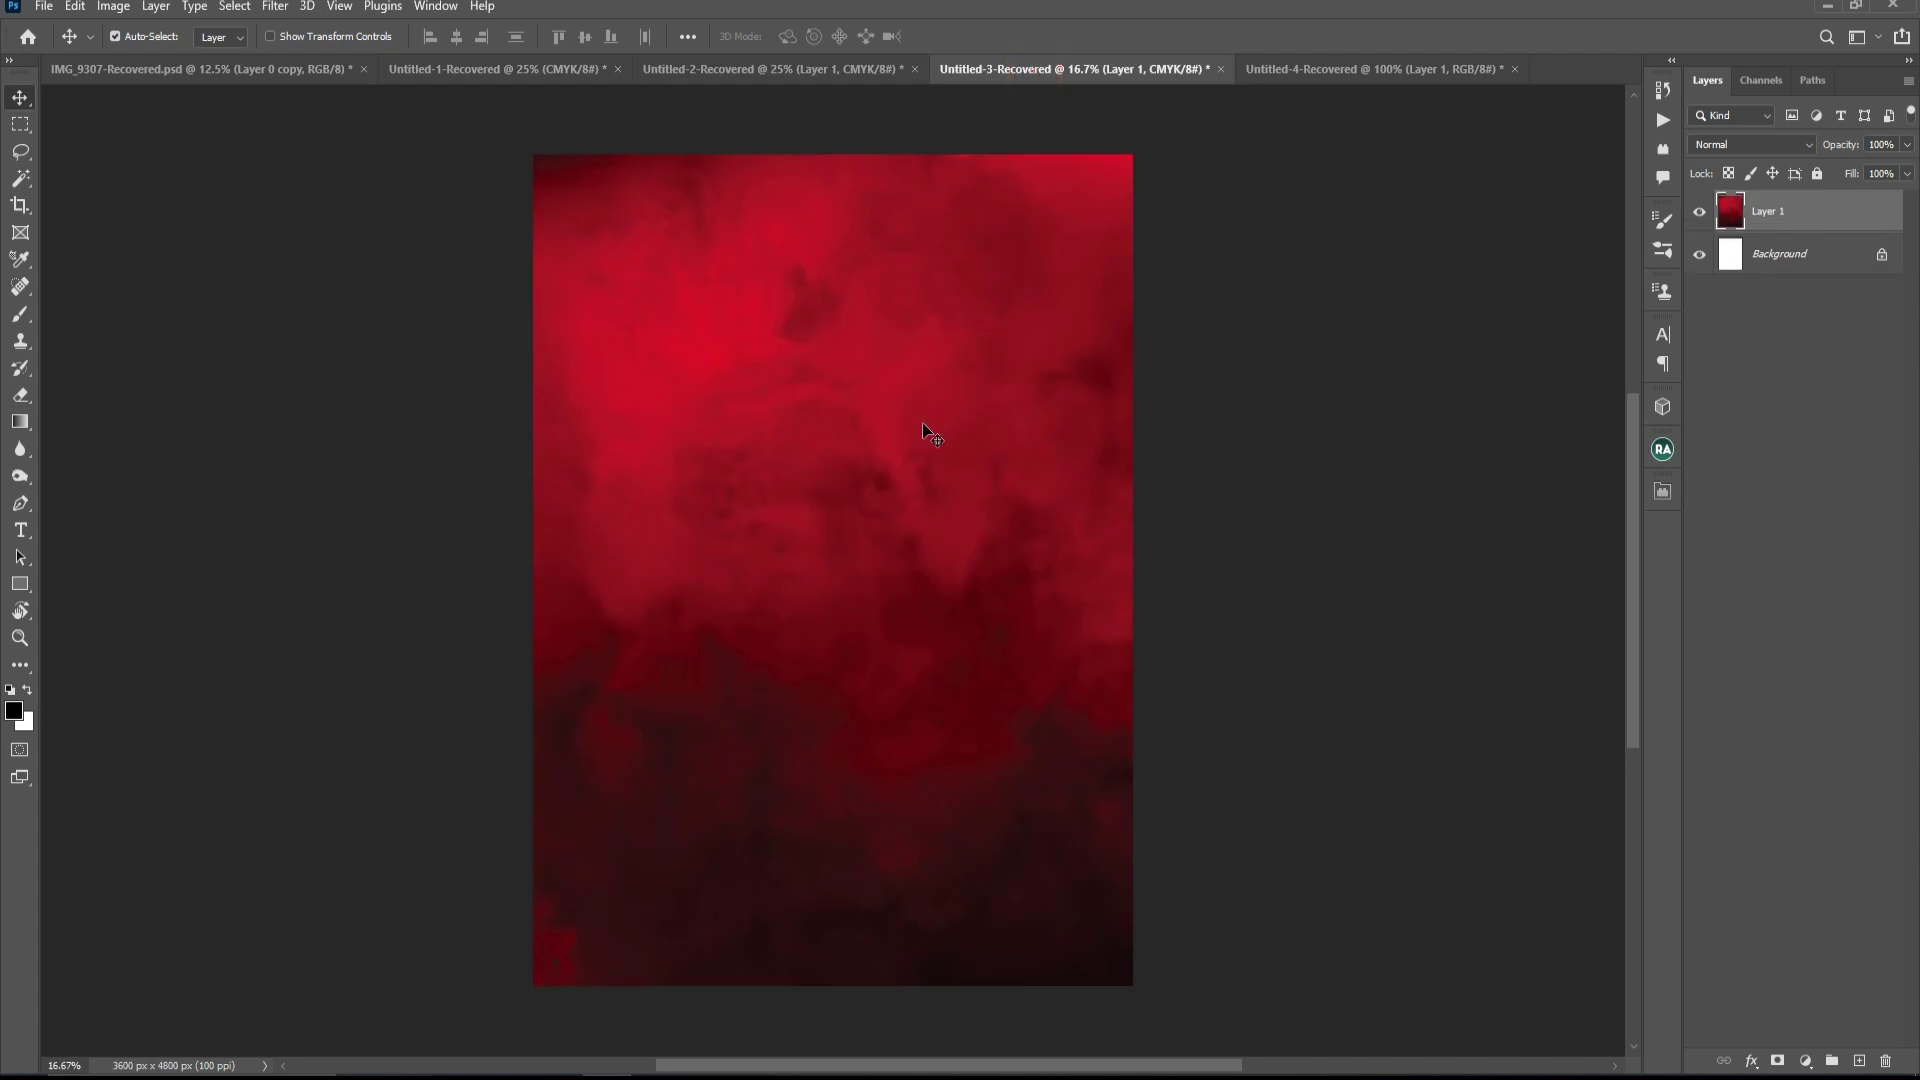
{"action": "left_click", "coordinate": [1285, 72]}
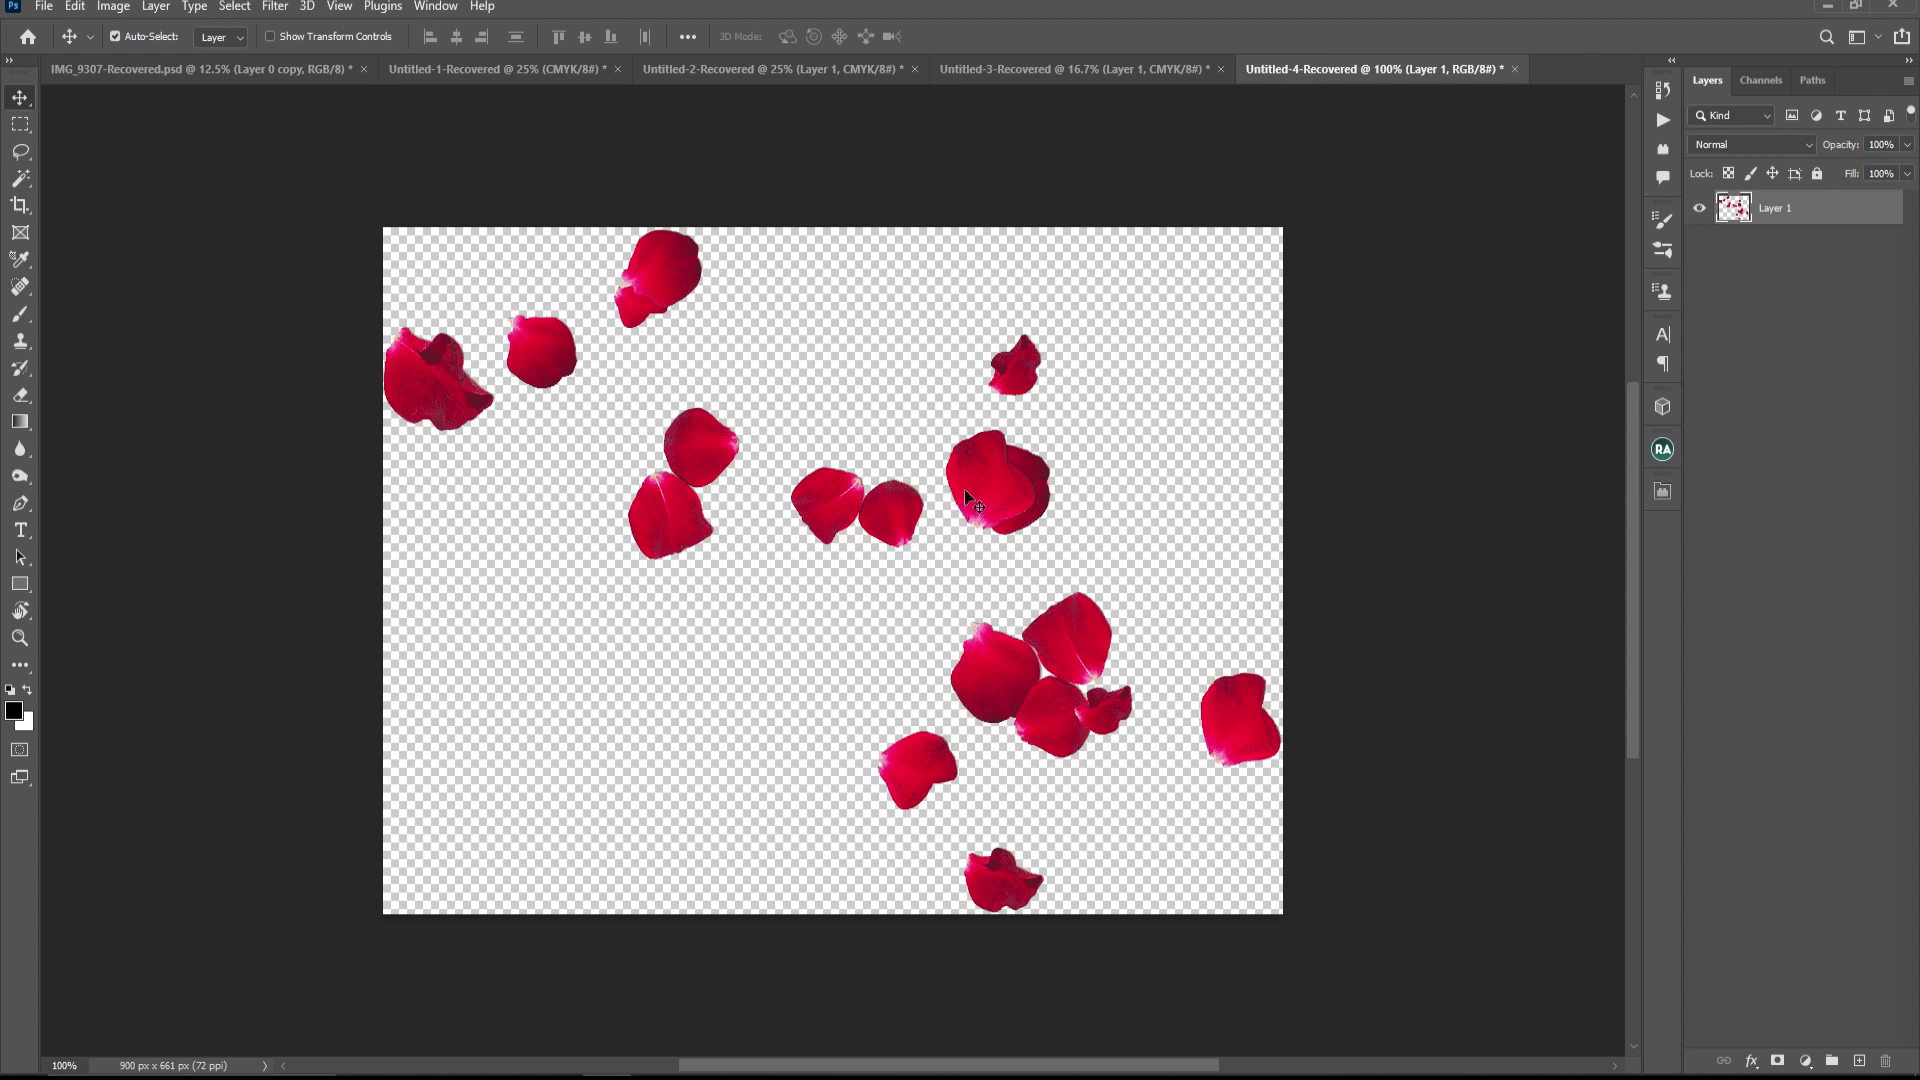
{"action": "mouse_move", "coordinate": [972, 477]}
{"action": "left_mouse_down"}
{"action": "mouse_move", "coordinate": [1046, 456]}
{"action": "mouse_move", "coordinate": [987, 452]}
{"action": "left_mouse_up"}
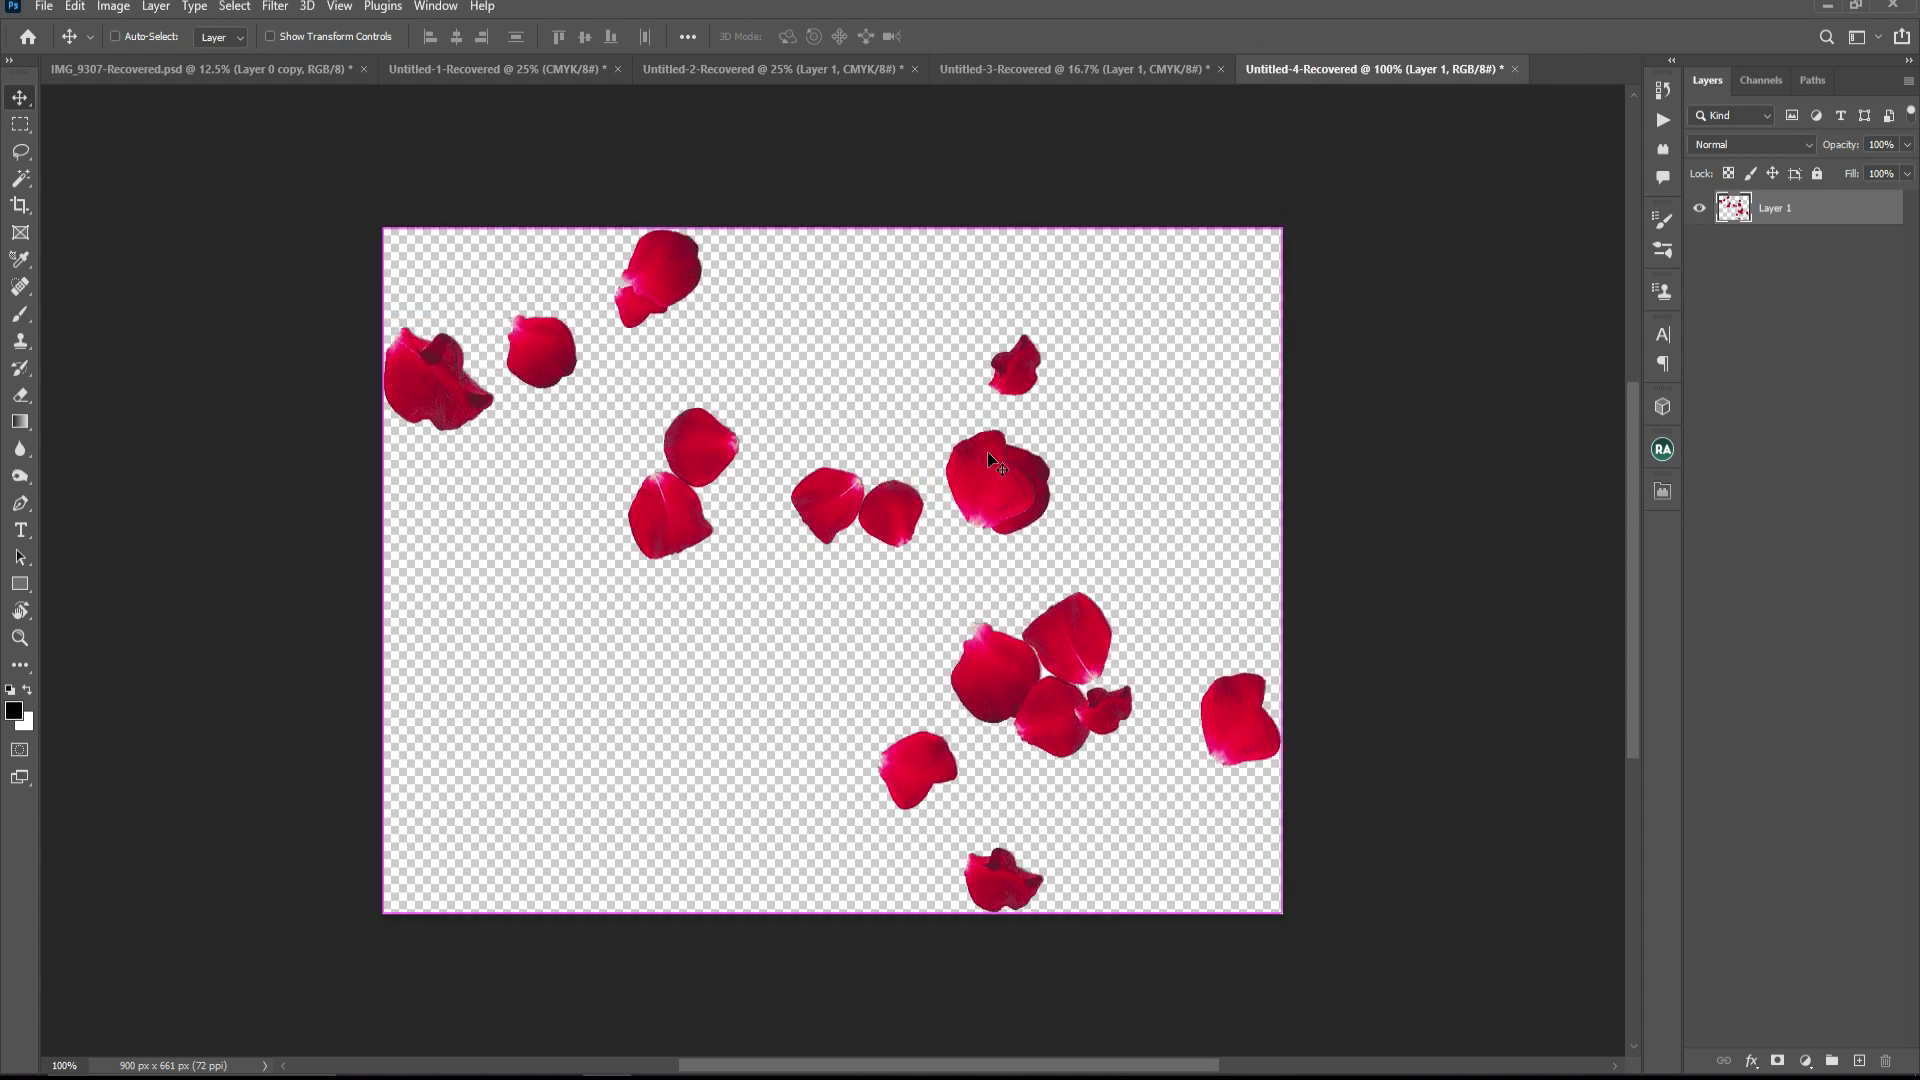
{"action": "key", "text": "ctrl"}
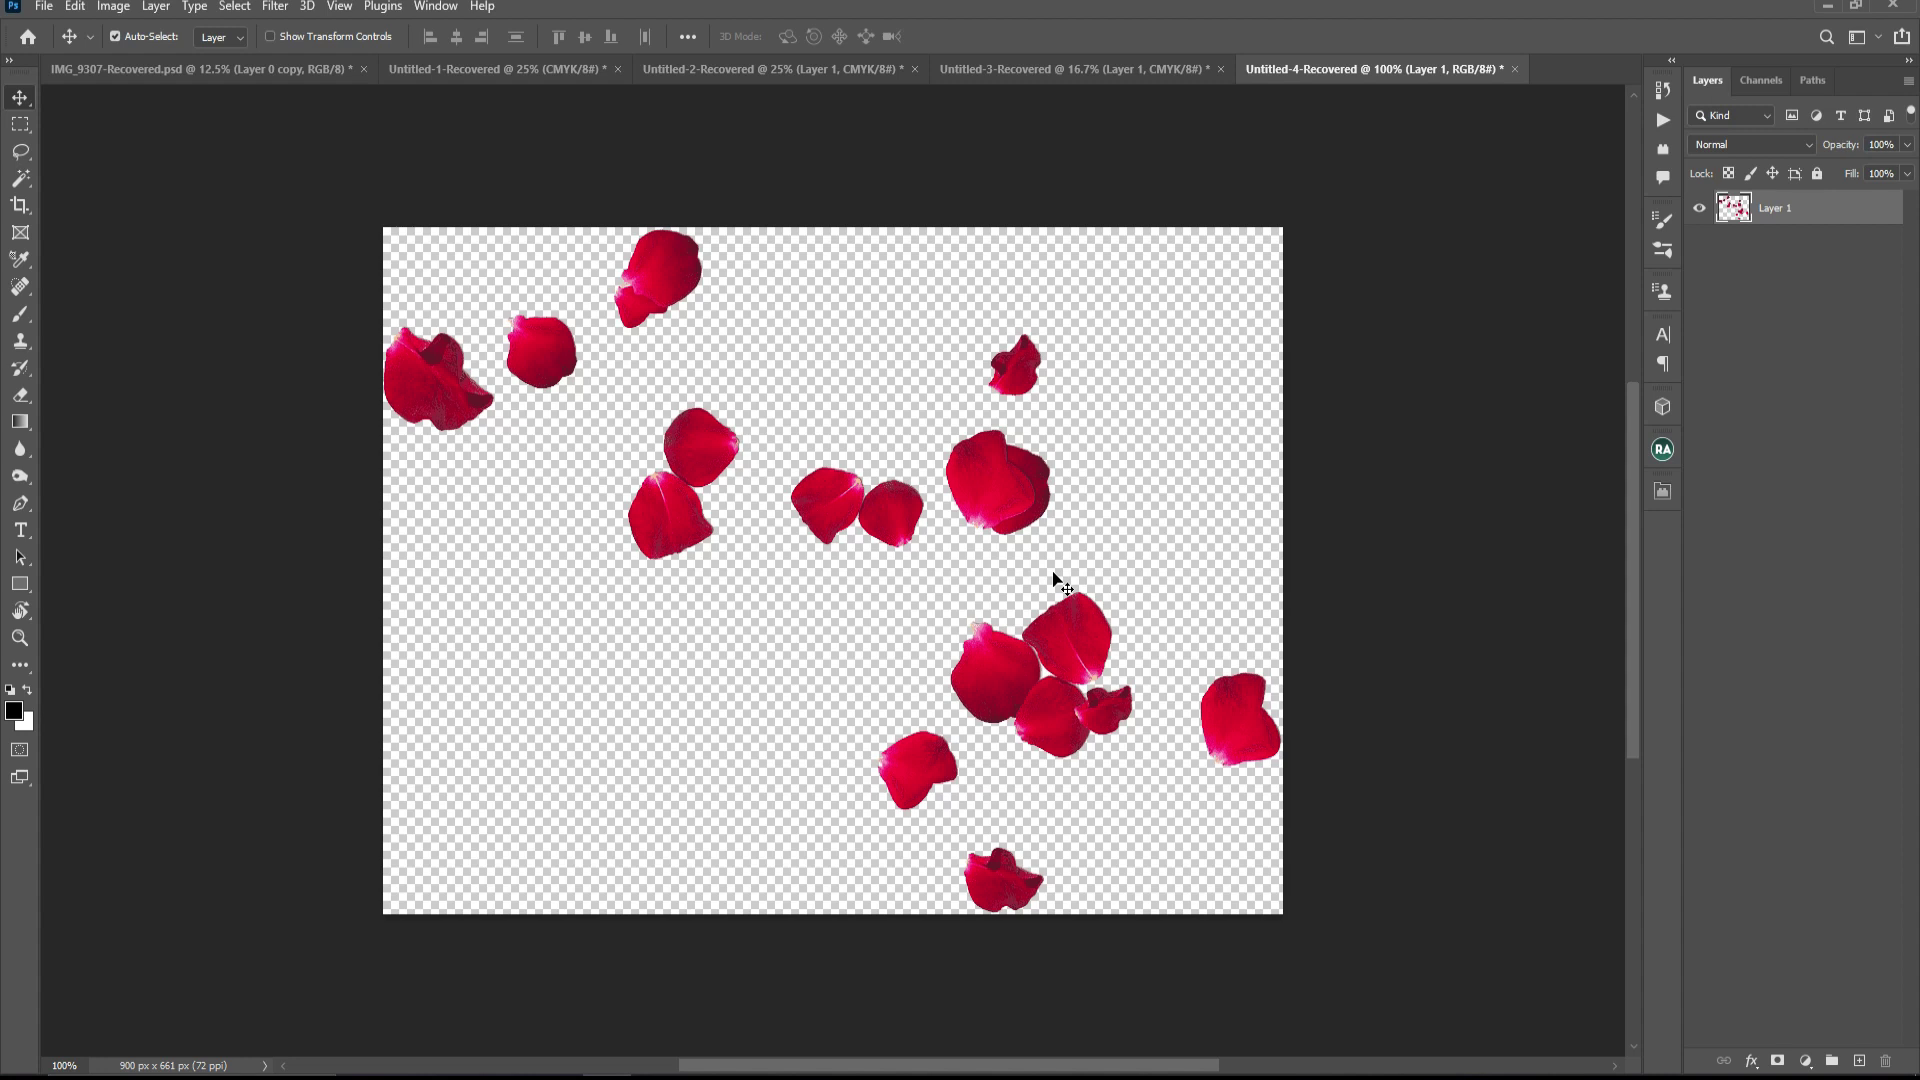
{"action": "left_click", "coordinate": [1059, 69]}
{"action": "left_click", "coordinate": [812, 69]}
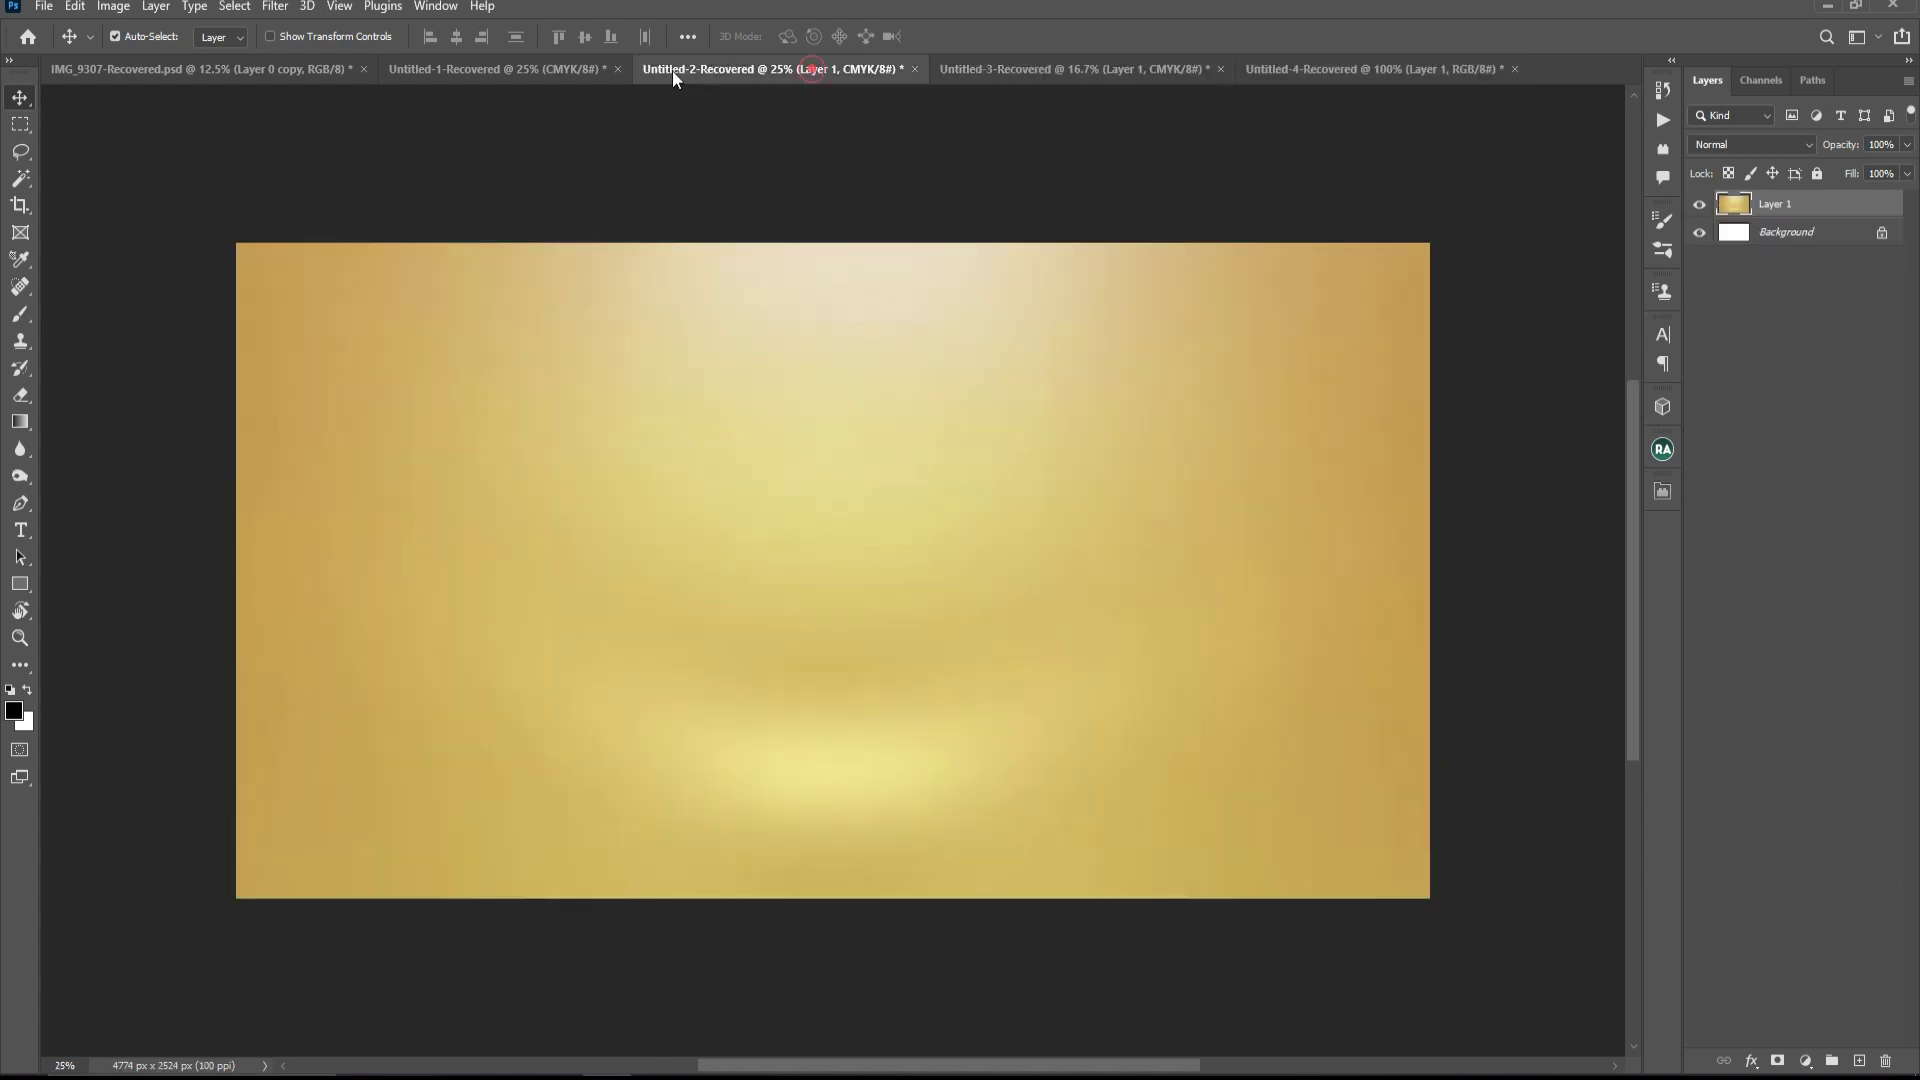
{"action": "left_click", "coordinate": [1338, 68]}
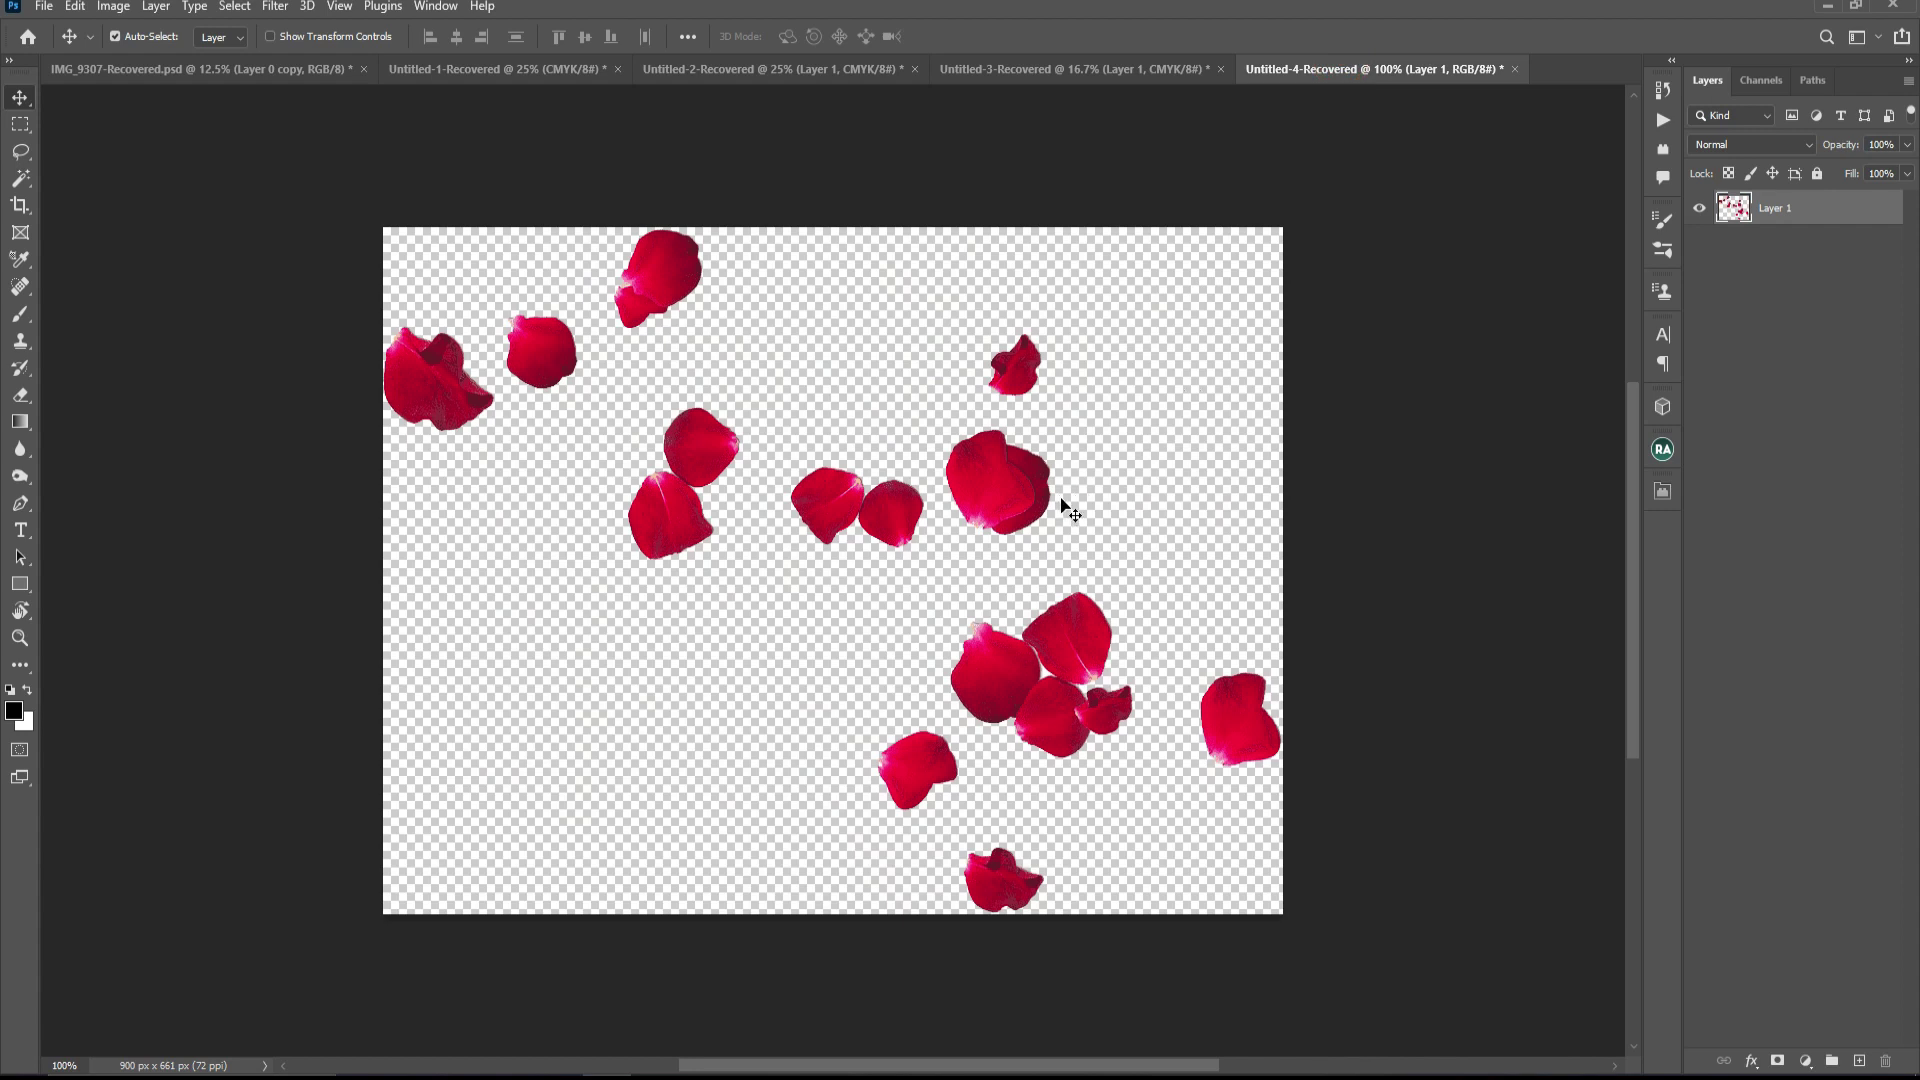
- Create a new document: width 36 in, height 48 in, 100 ppi, CMYK Color
{"action": "left_click", "coordinate": [44, 8]}
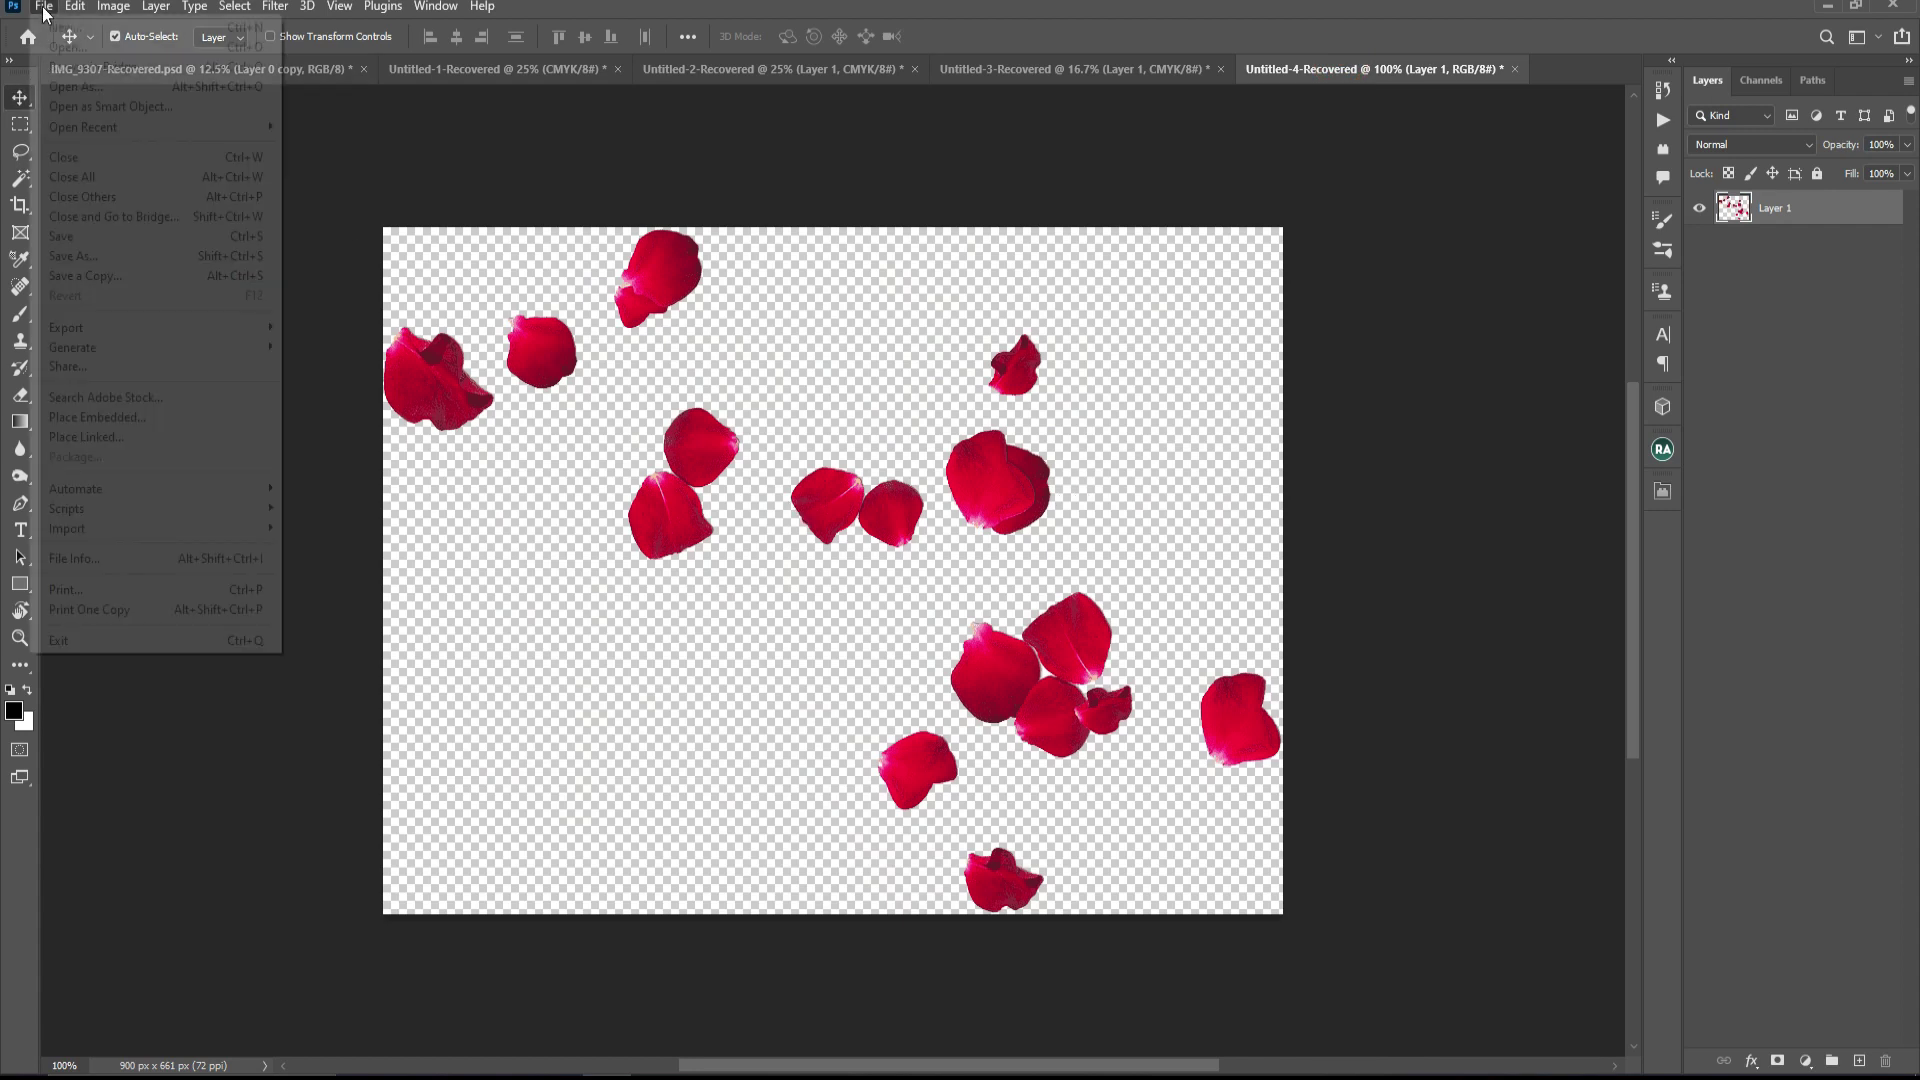
{"action": "left_click", "coordinate": [62, 27]}
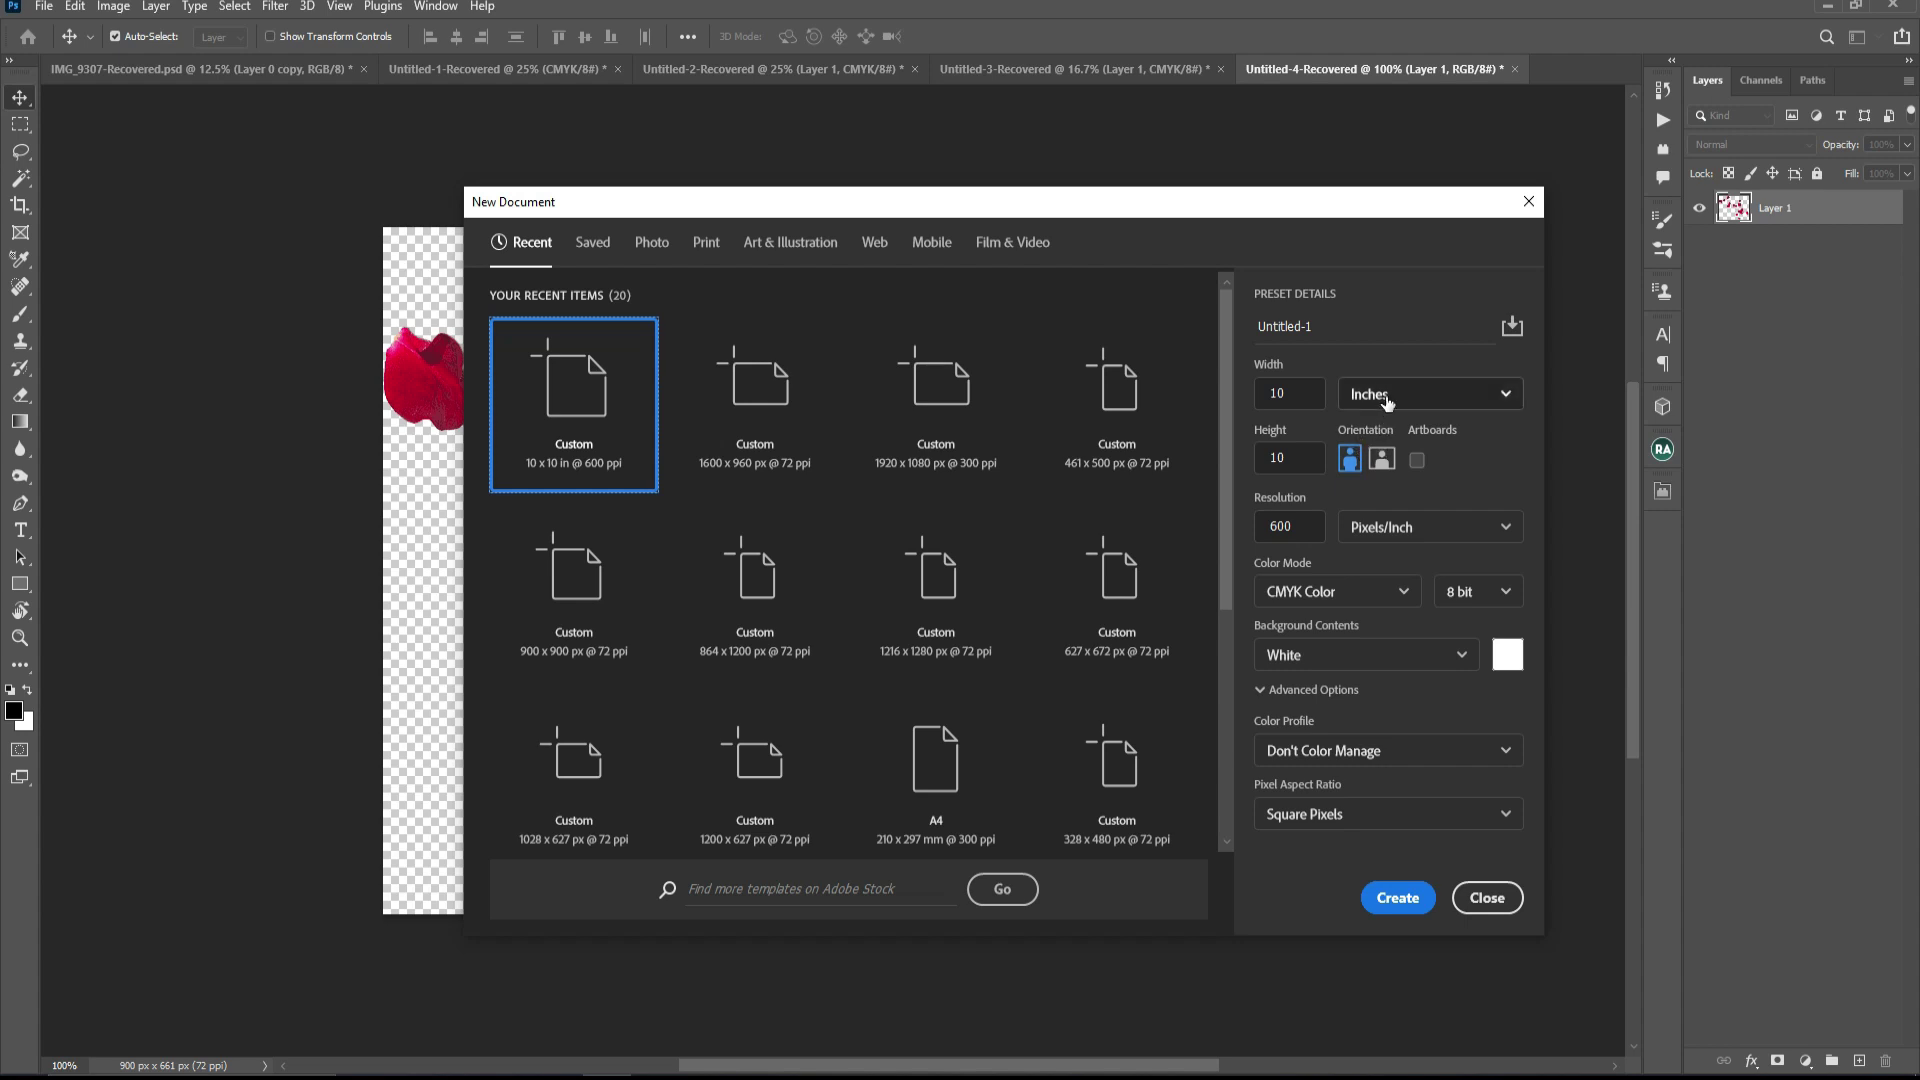
{"action": "left_click", "coordinate": [1388, 396]}
{"action": "left_click", "coordinate": [1388, 396]}
{"action": "double_click", "coordinate": [1300, 393]}
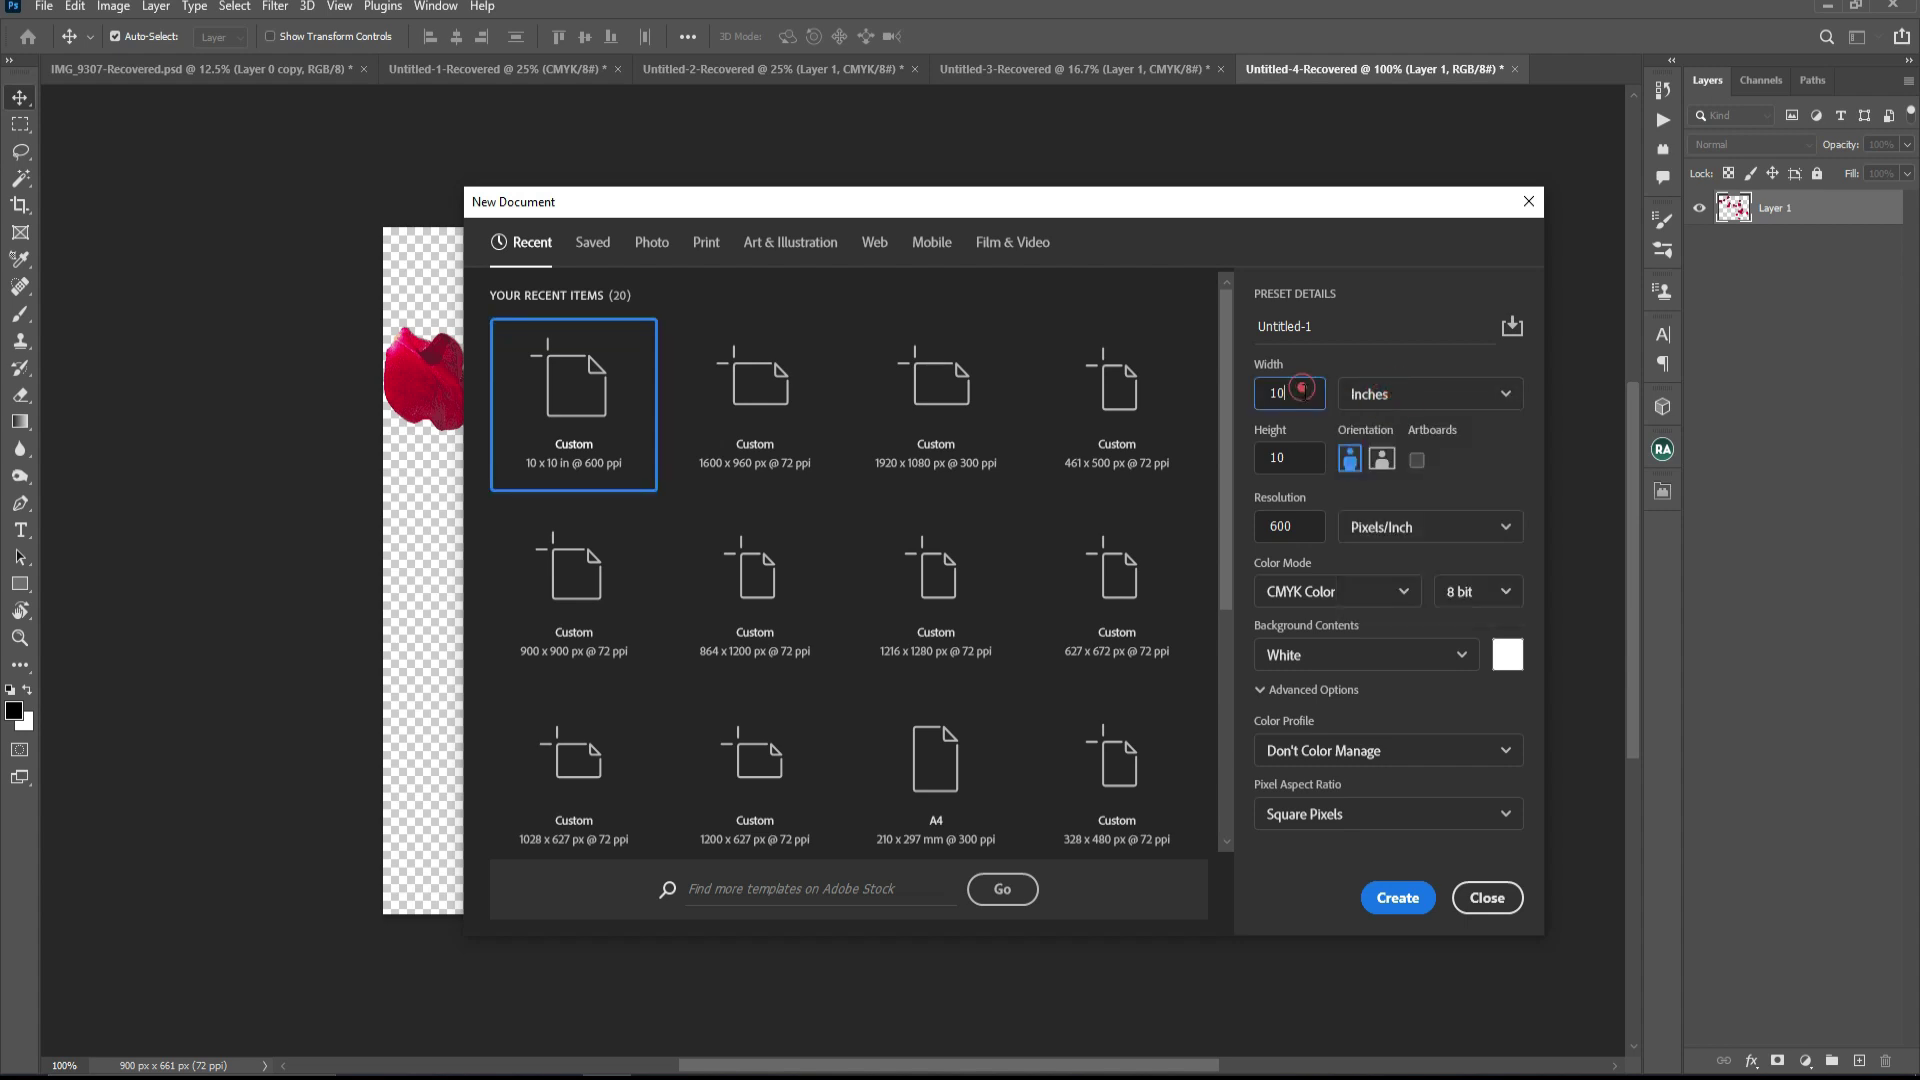
{"action": "type", "text": "36"}
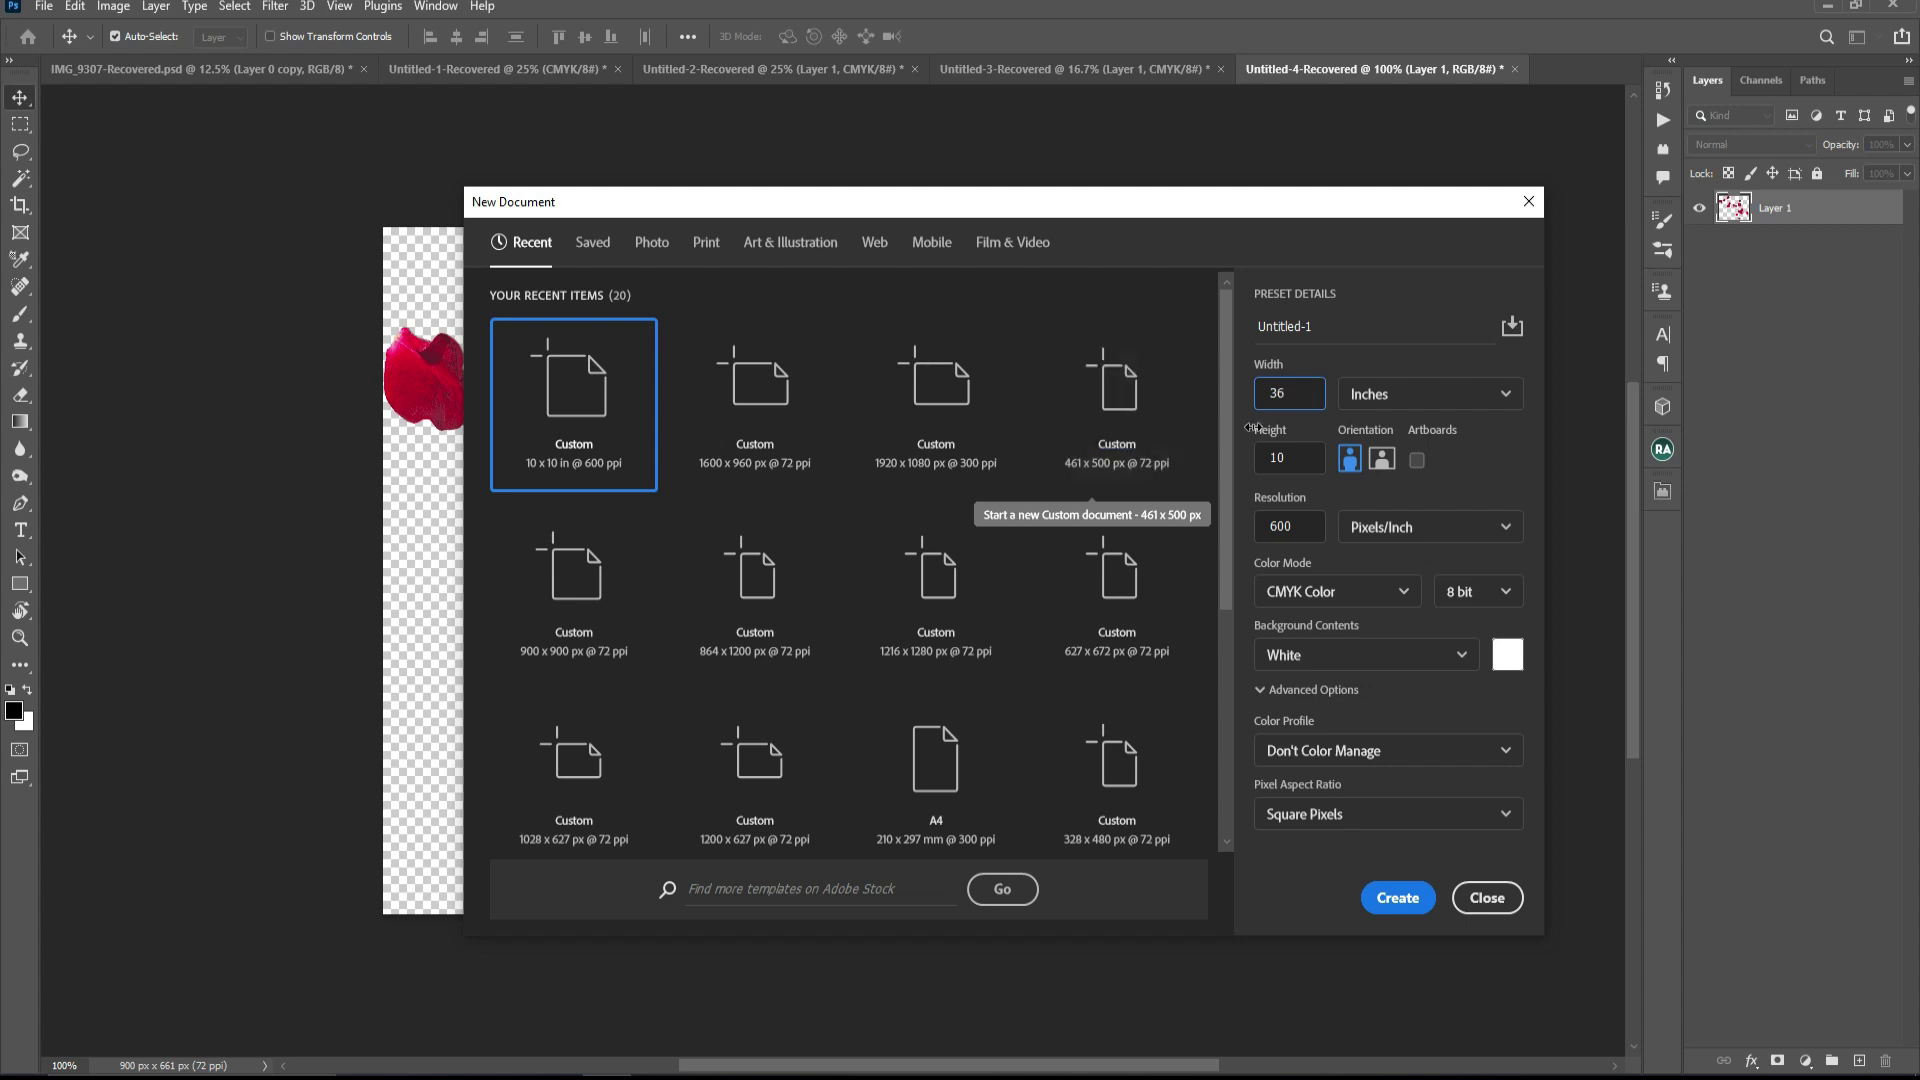
{"action": "key", "text": "Tab"}
{"action": "type", "text": "48"}
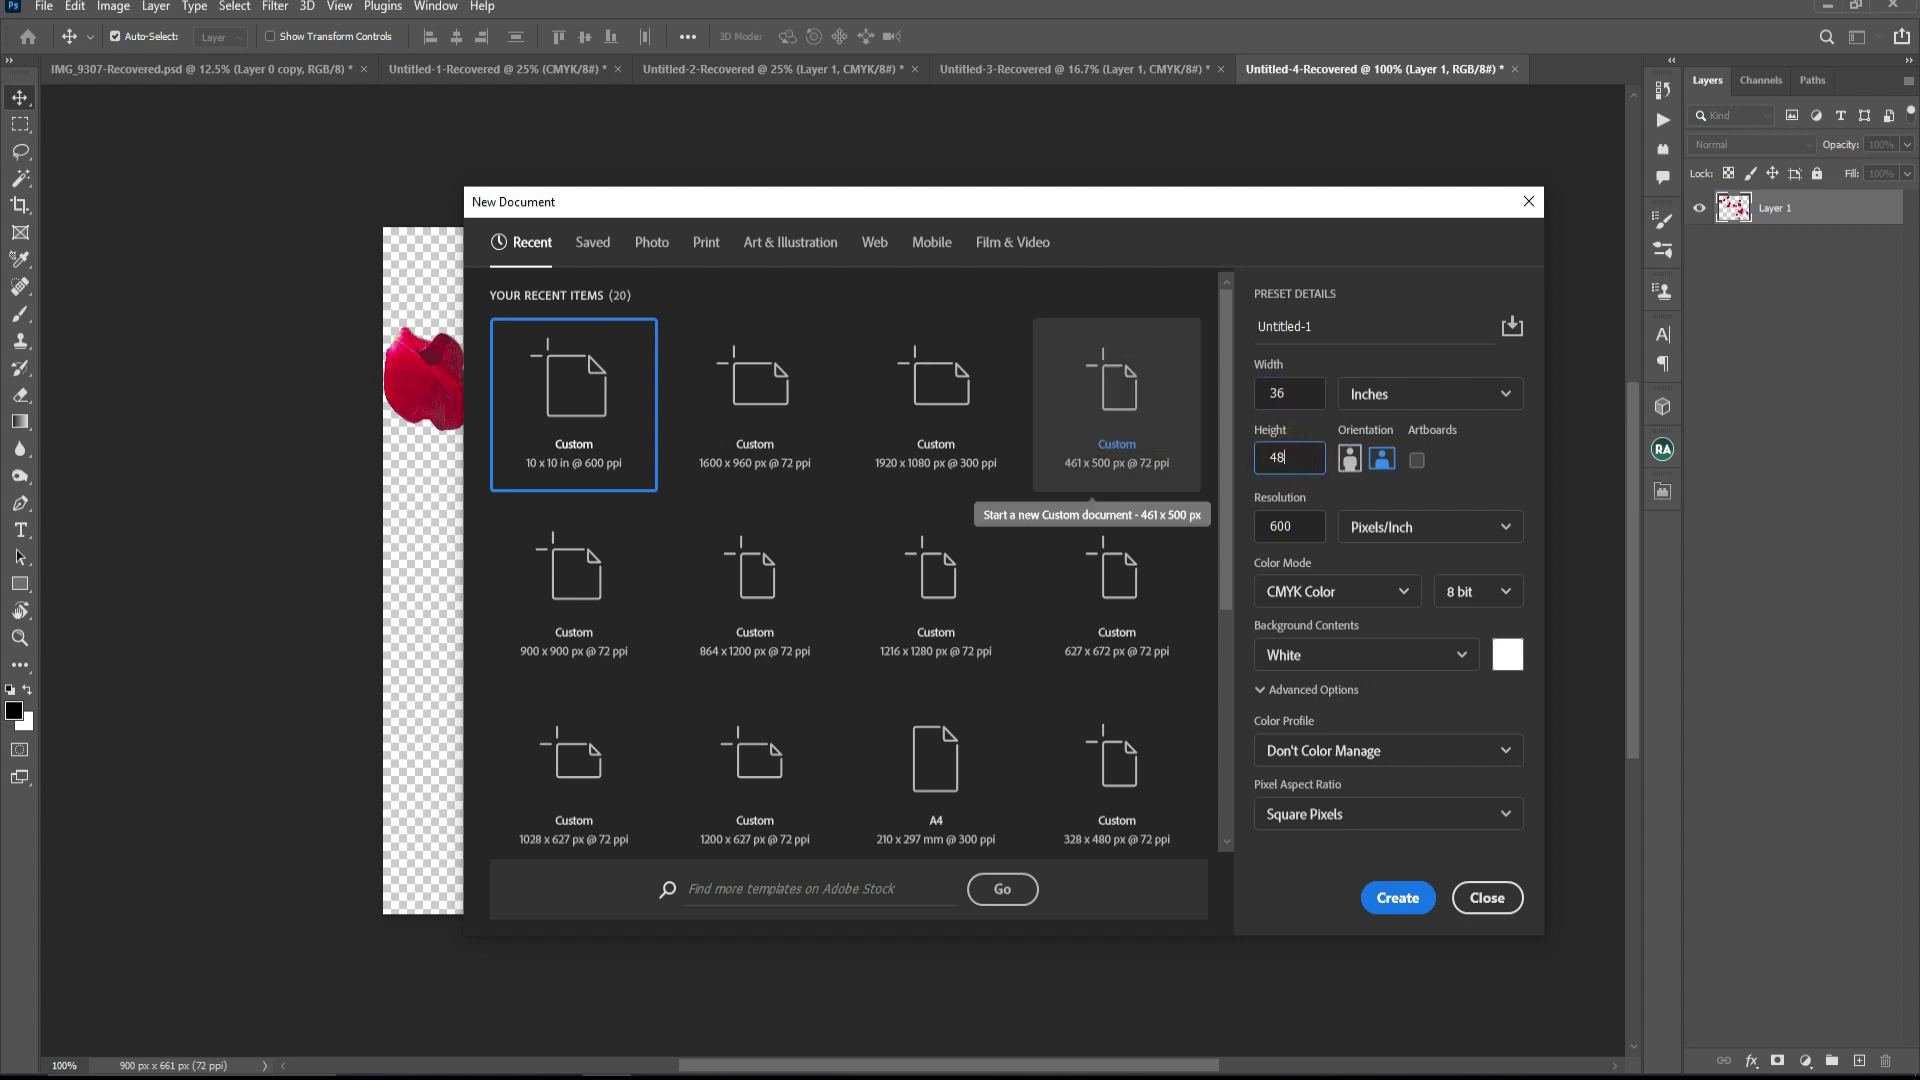
{"action": "key", "text": "Tab"}
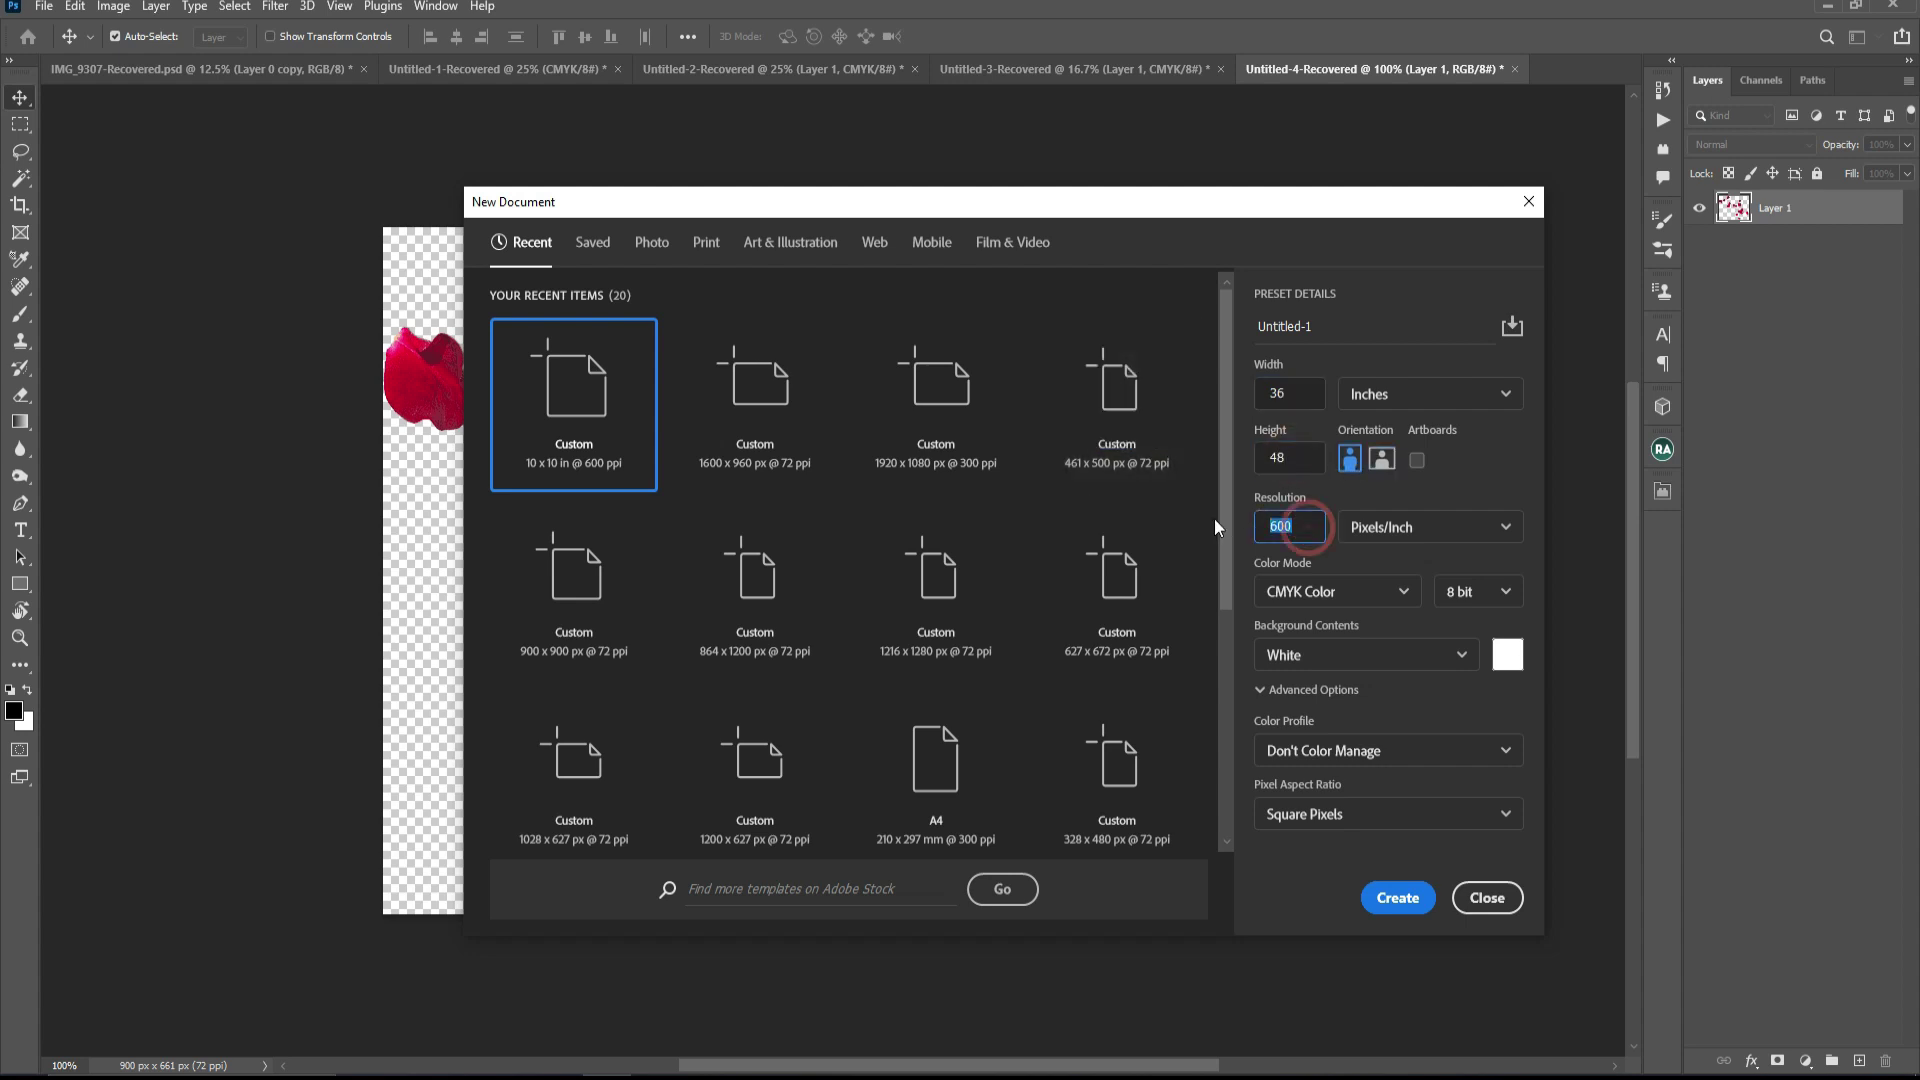
{"action": "type", "text": "100"}
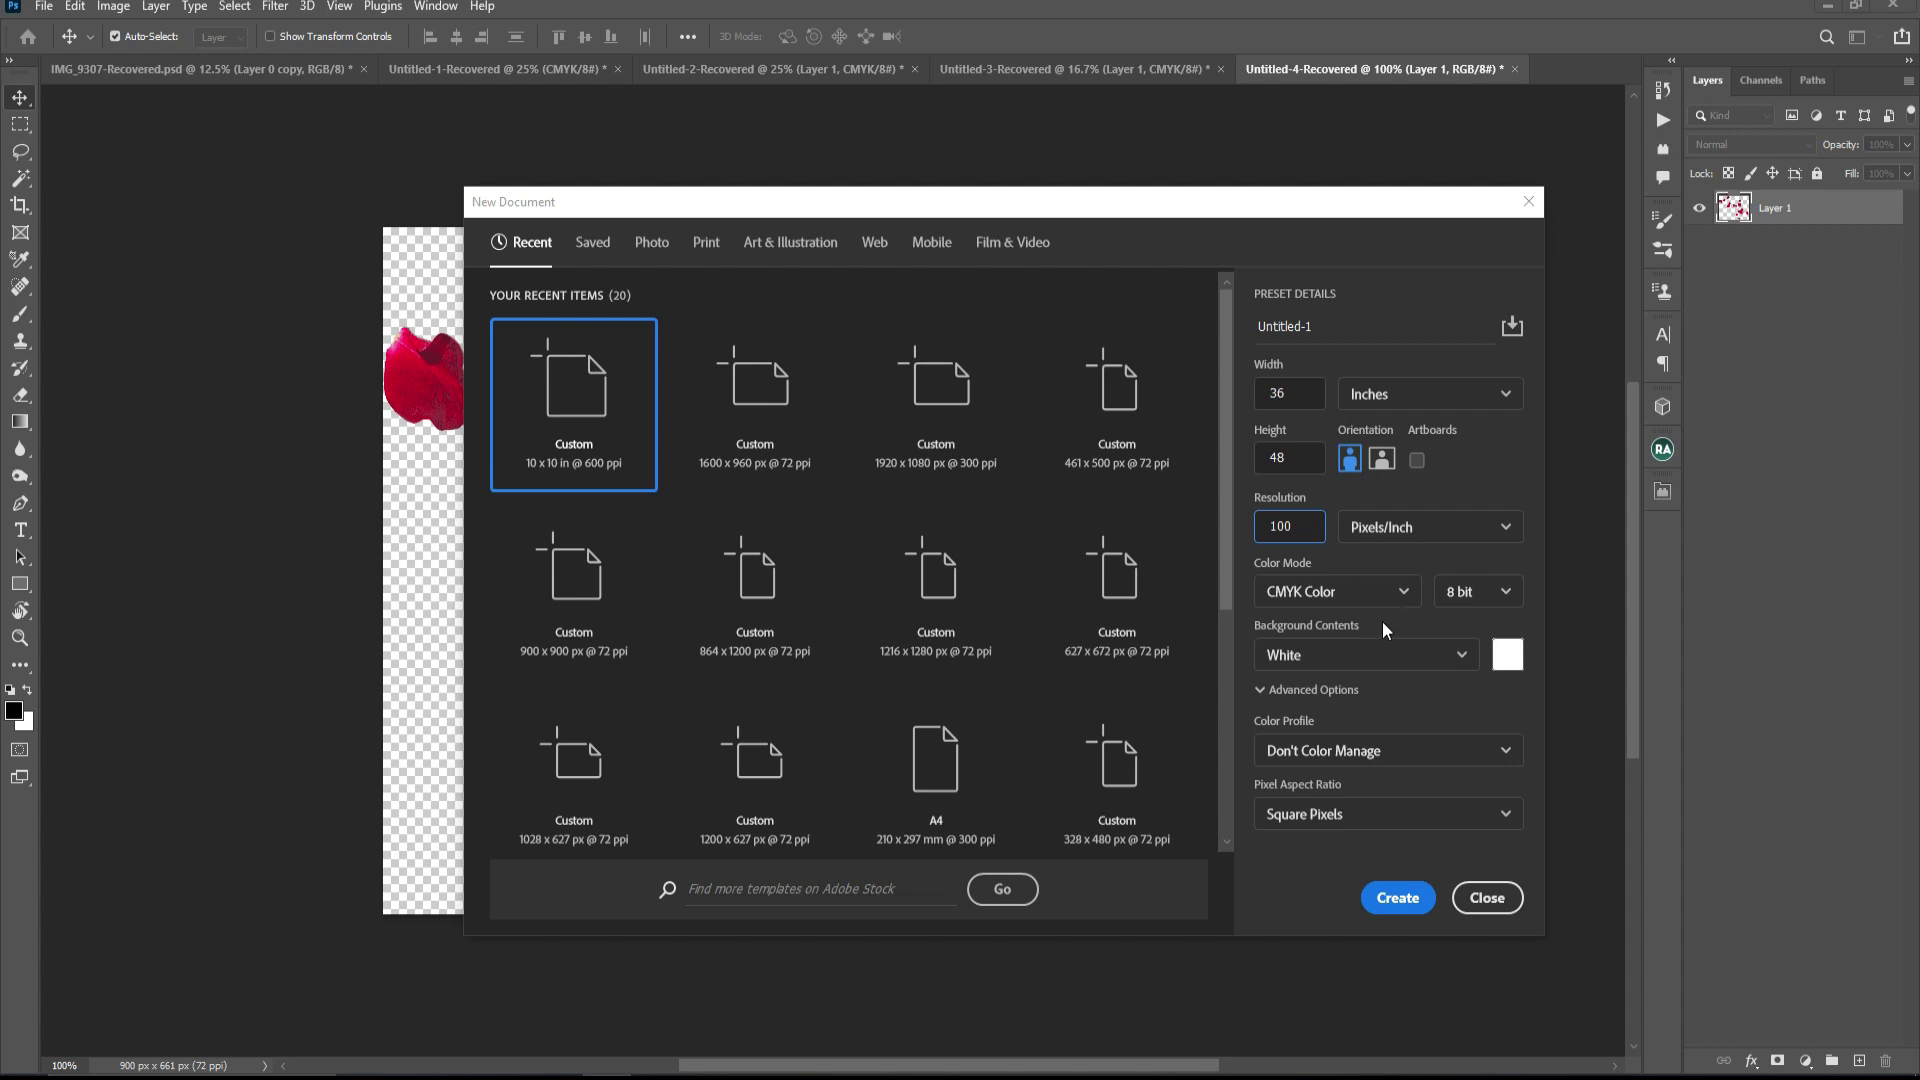
{"action": "left_click", "coordinate": [1403, 594]}
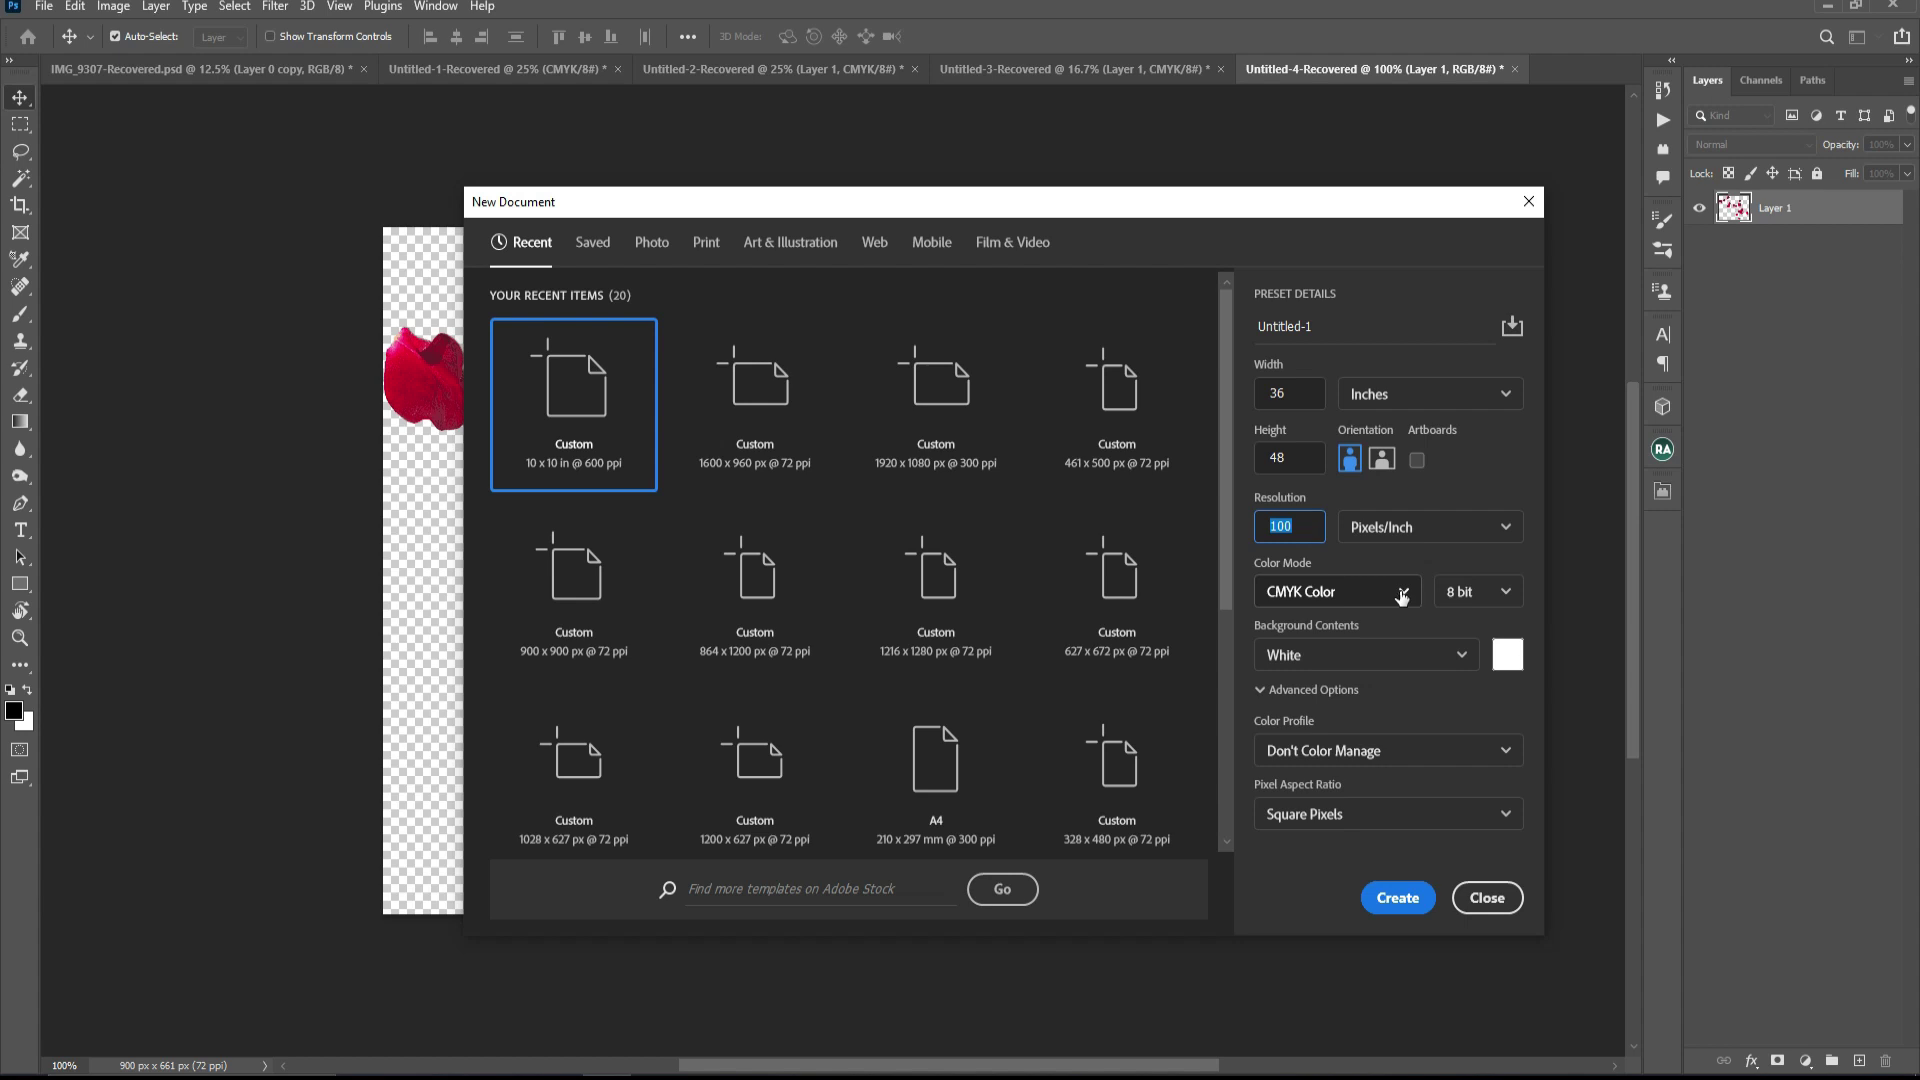
{"action": "left_click", "coordinate": [1305, 525]}
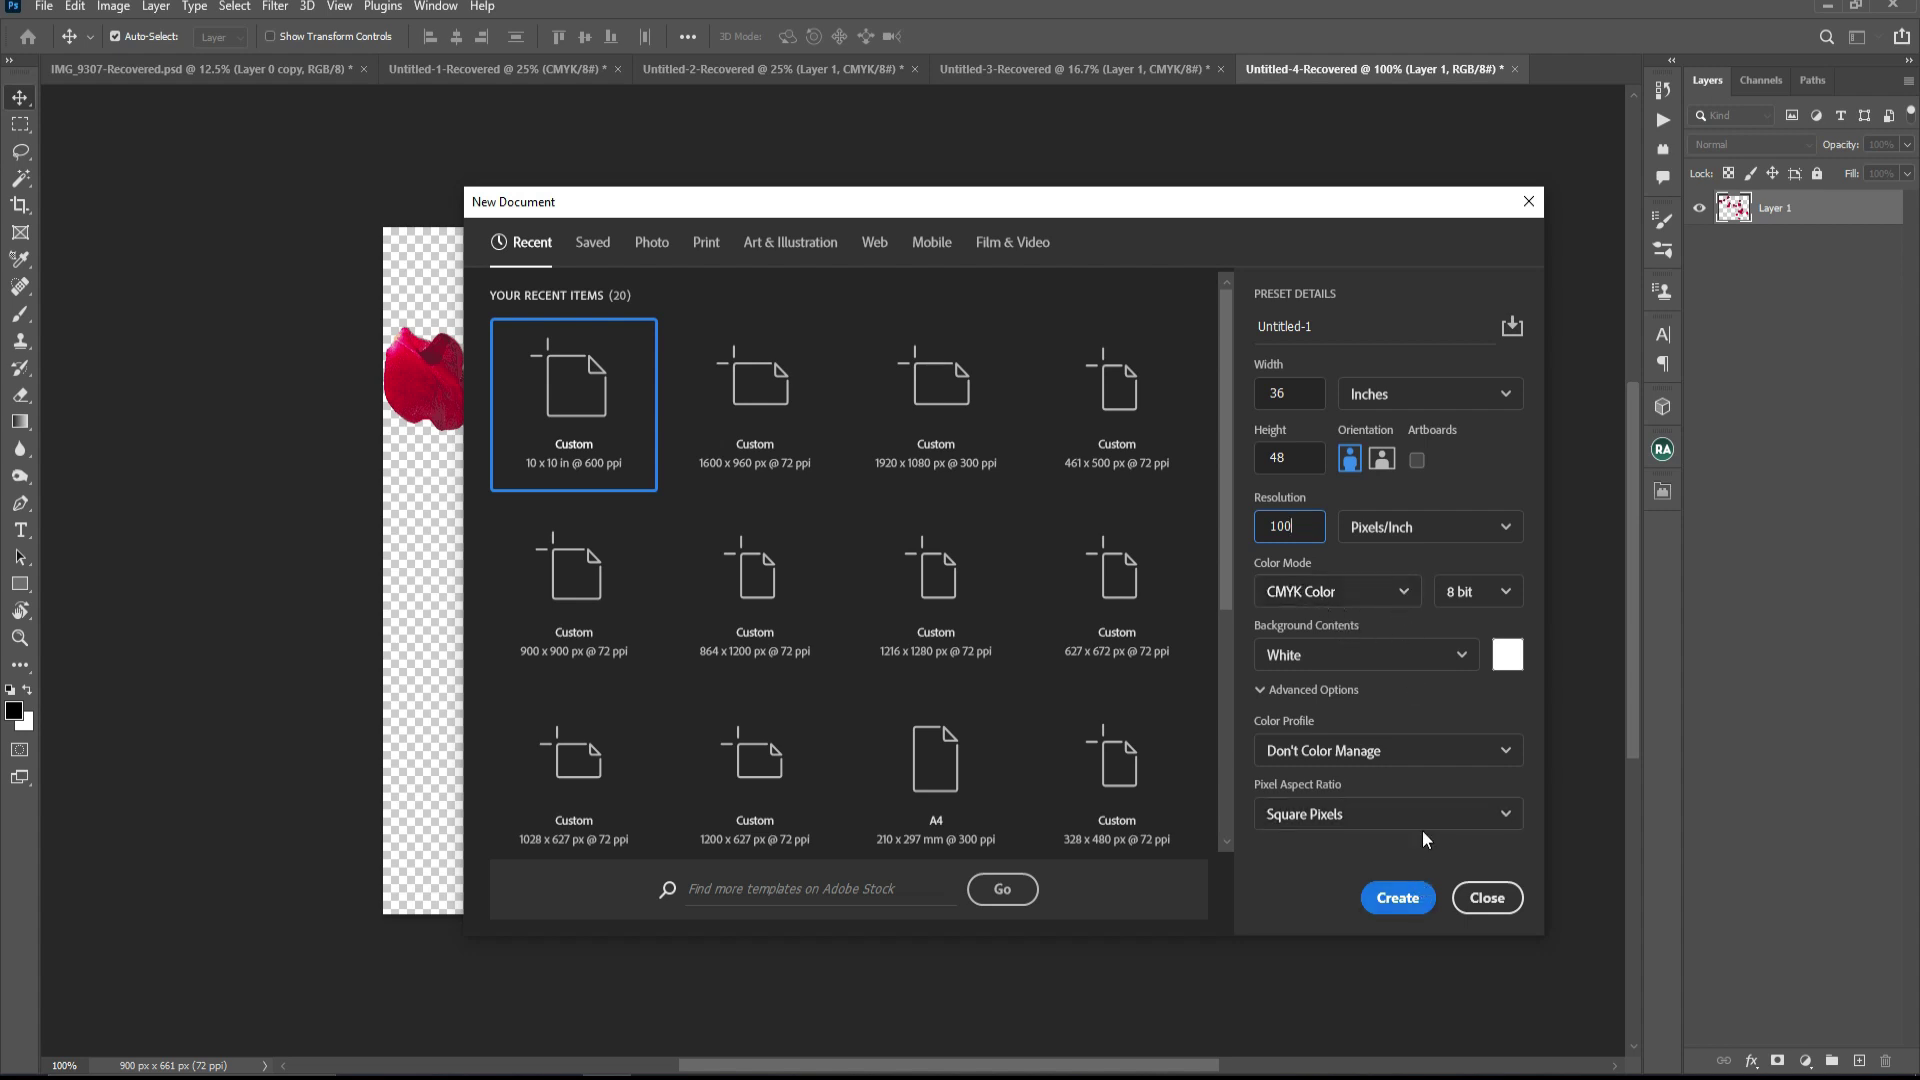
{"action": "left_click", "coordinate": [1398, 898]}
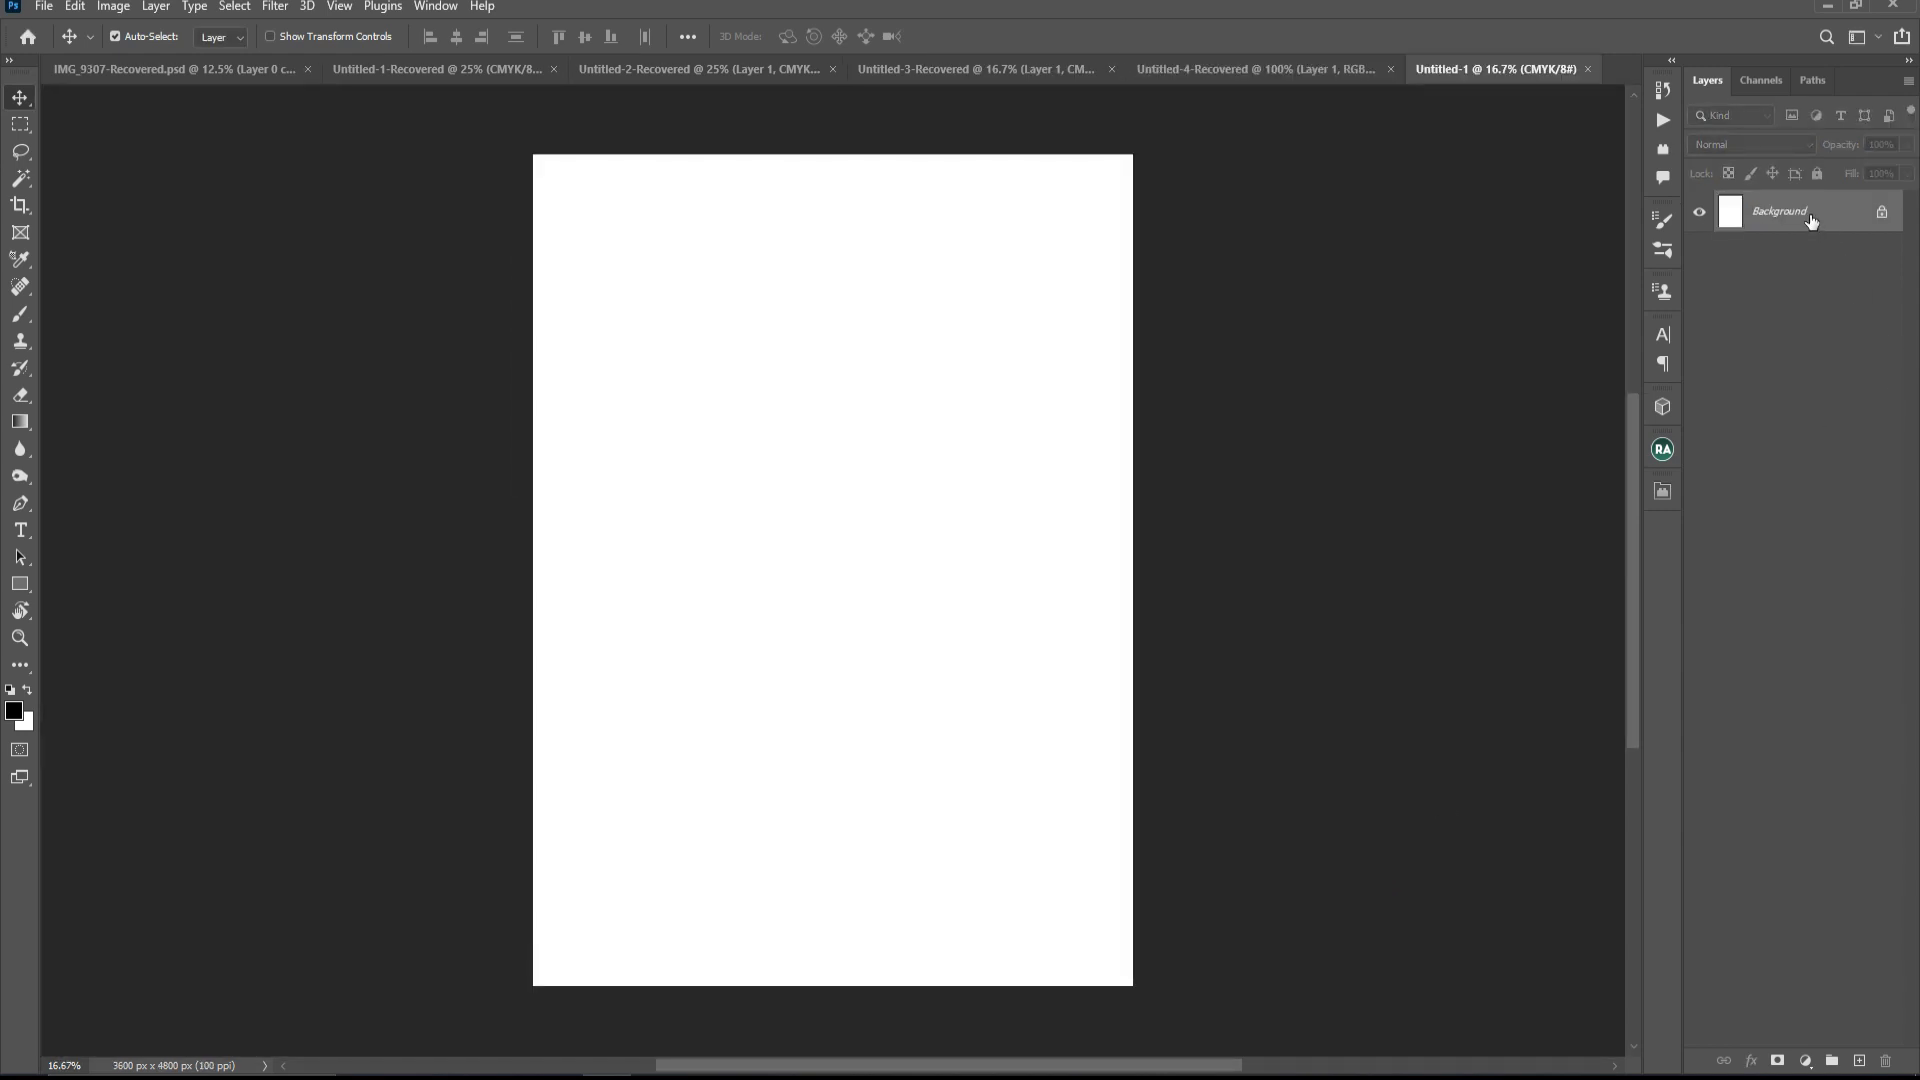
- Convert the white Background into an editable Layer 0
{"action": "double_click", "coordinate": [1810, 212]}
{"action": "key", "text": "Return"}
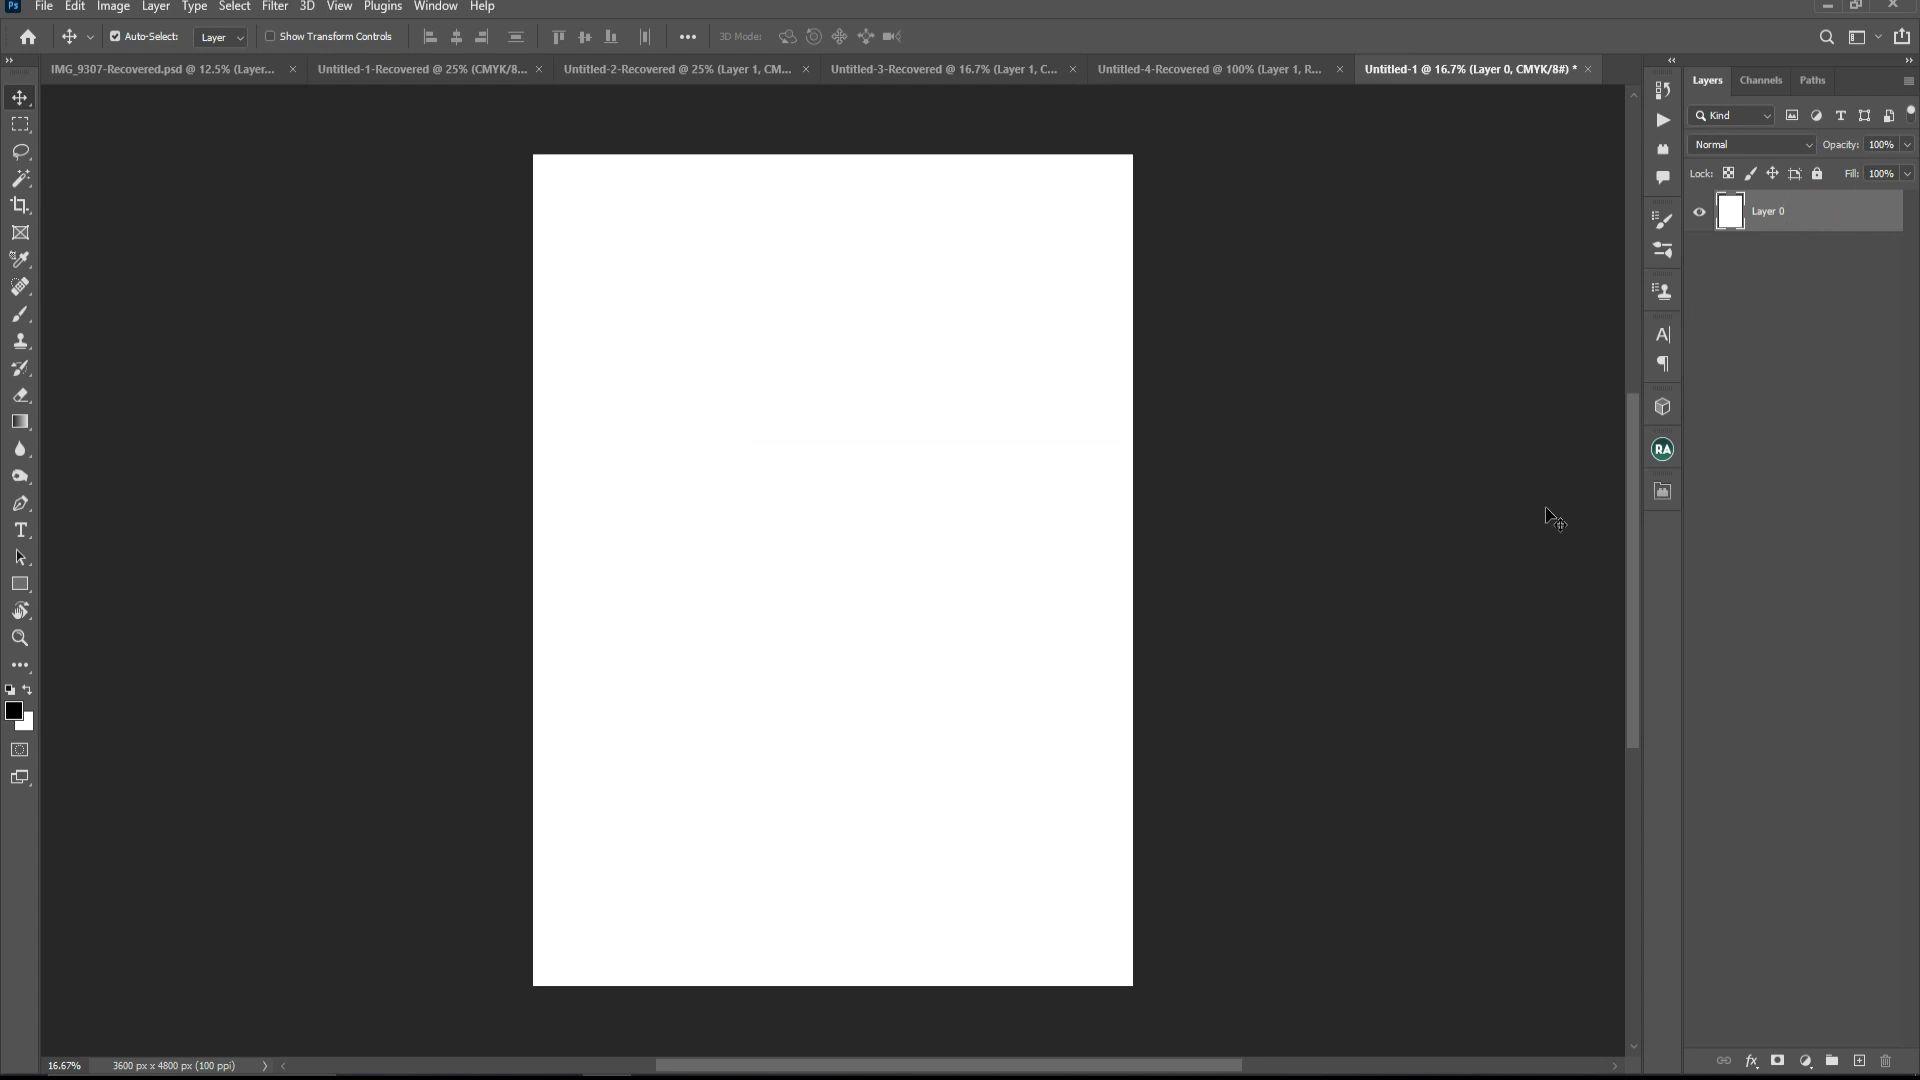
{"action": "key", "text": "ctrl"}
- Make a thin border selection around the canvas edge via a work path
{"action": "key", "text": "ctrl+a"}
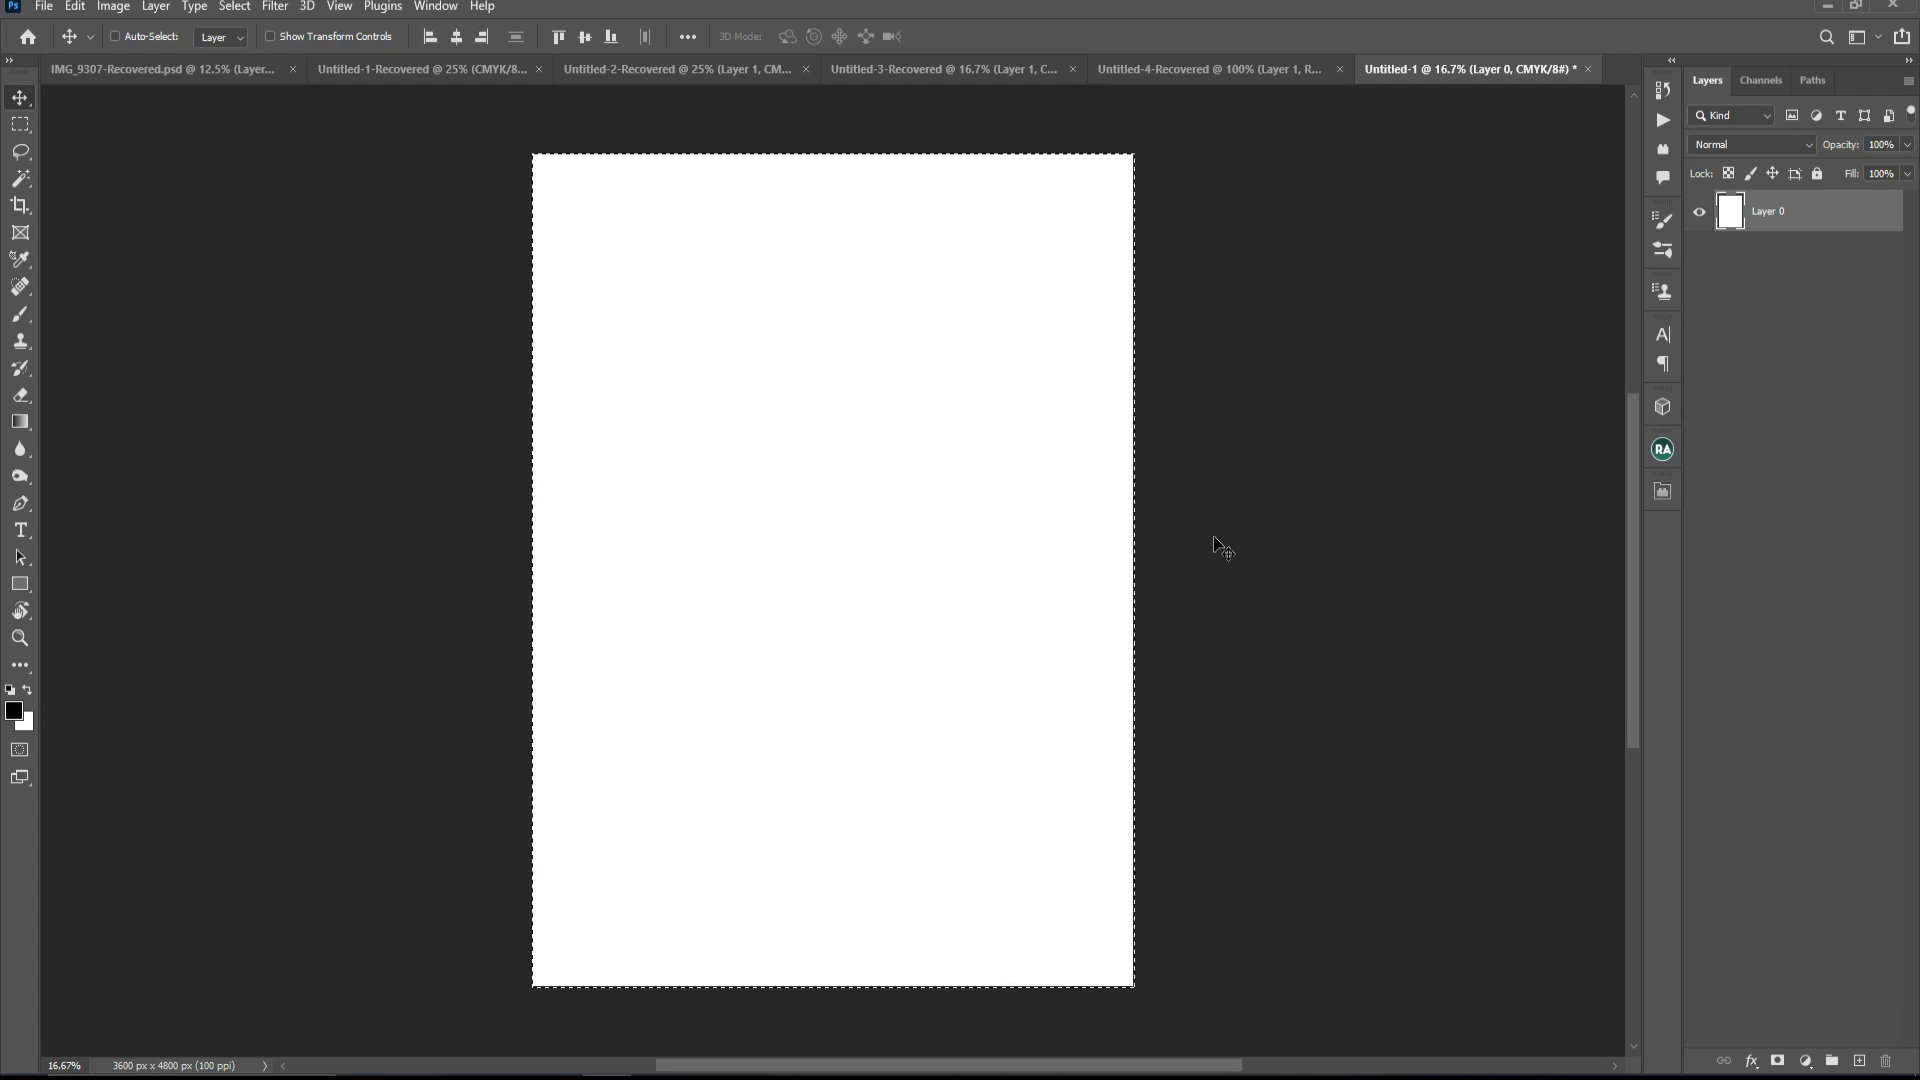
{"action": "key", "text": "alt+s"}
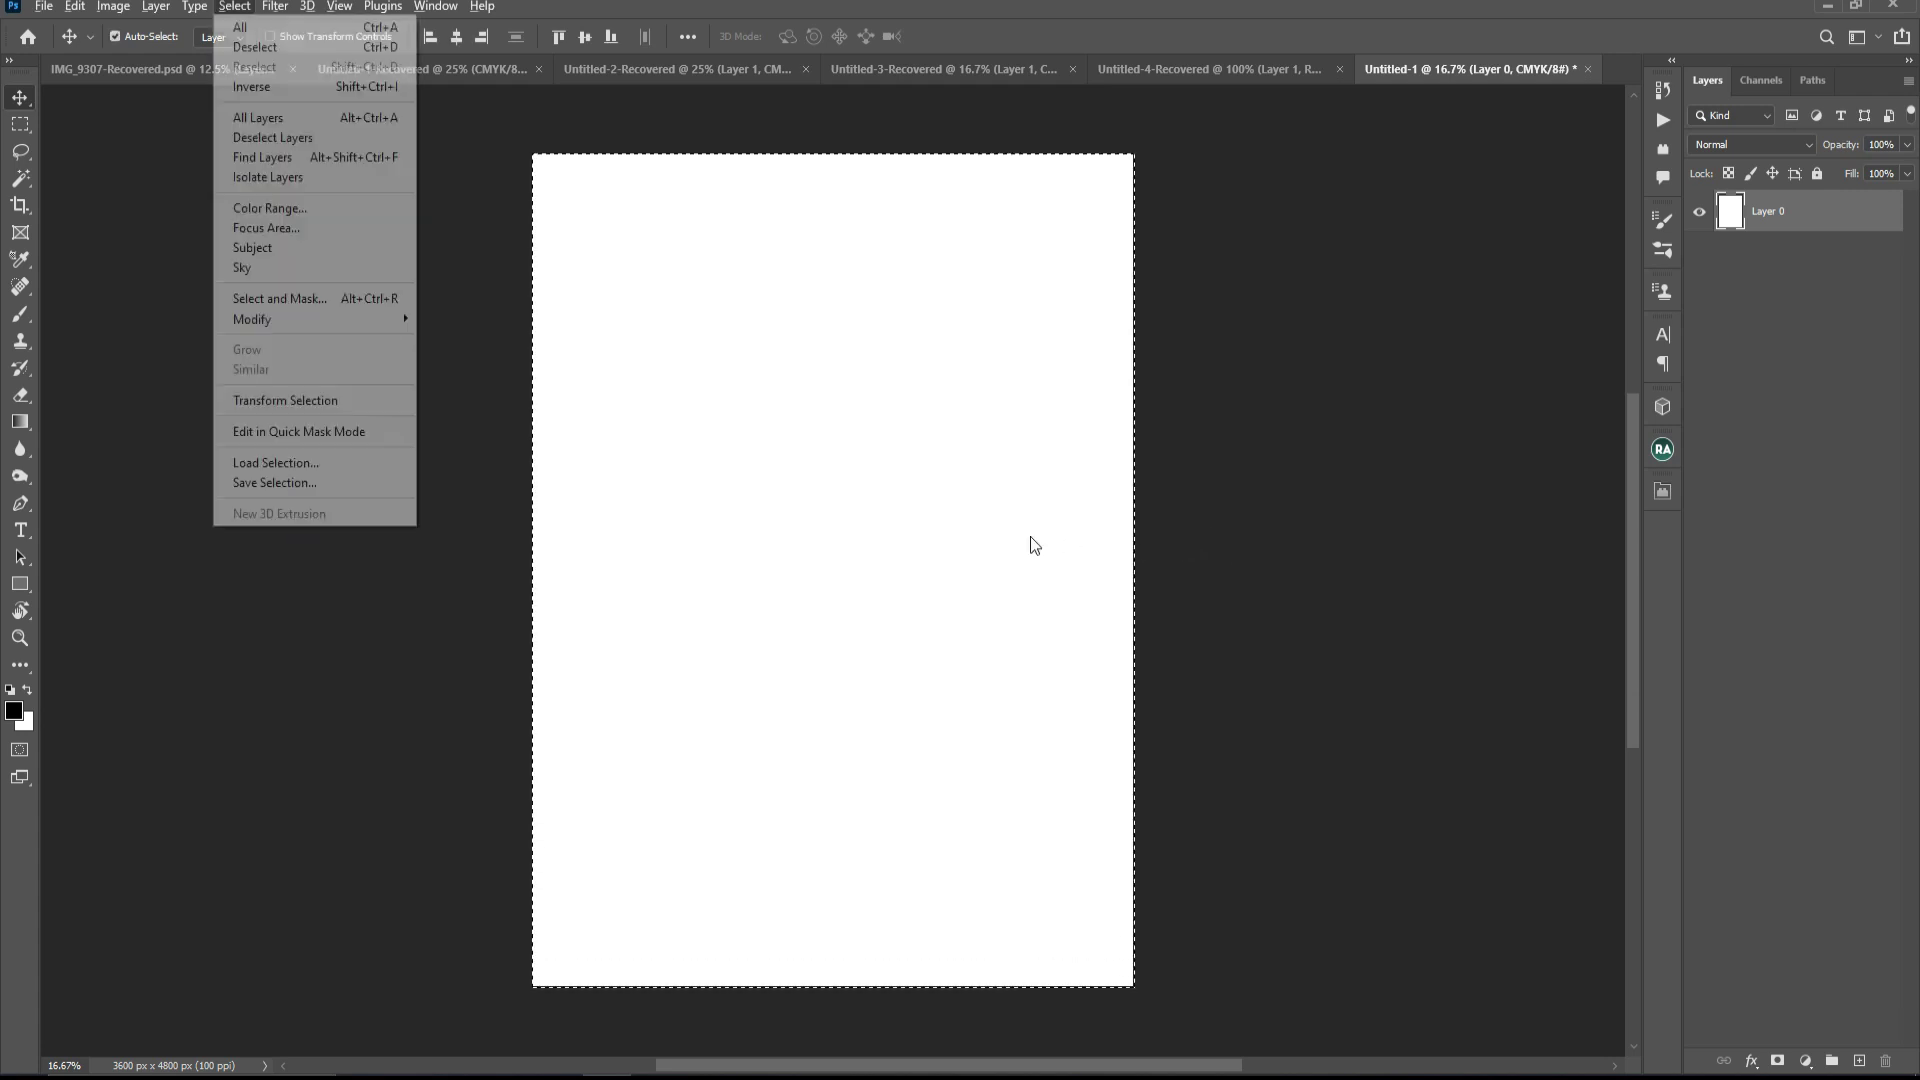
{"action": "mouse_move", "coordinate": [330, 386]}
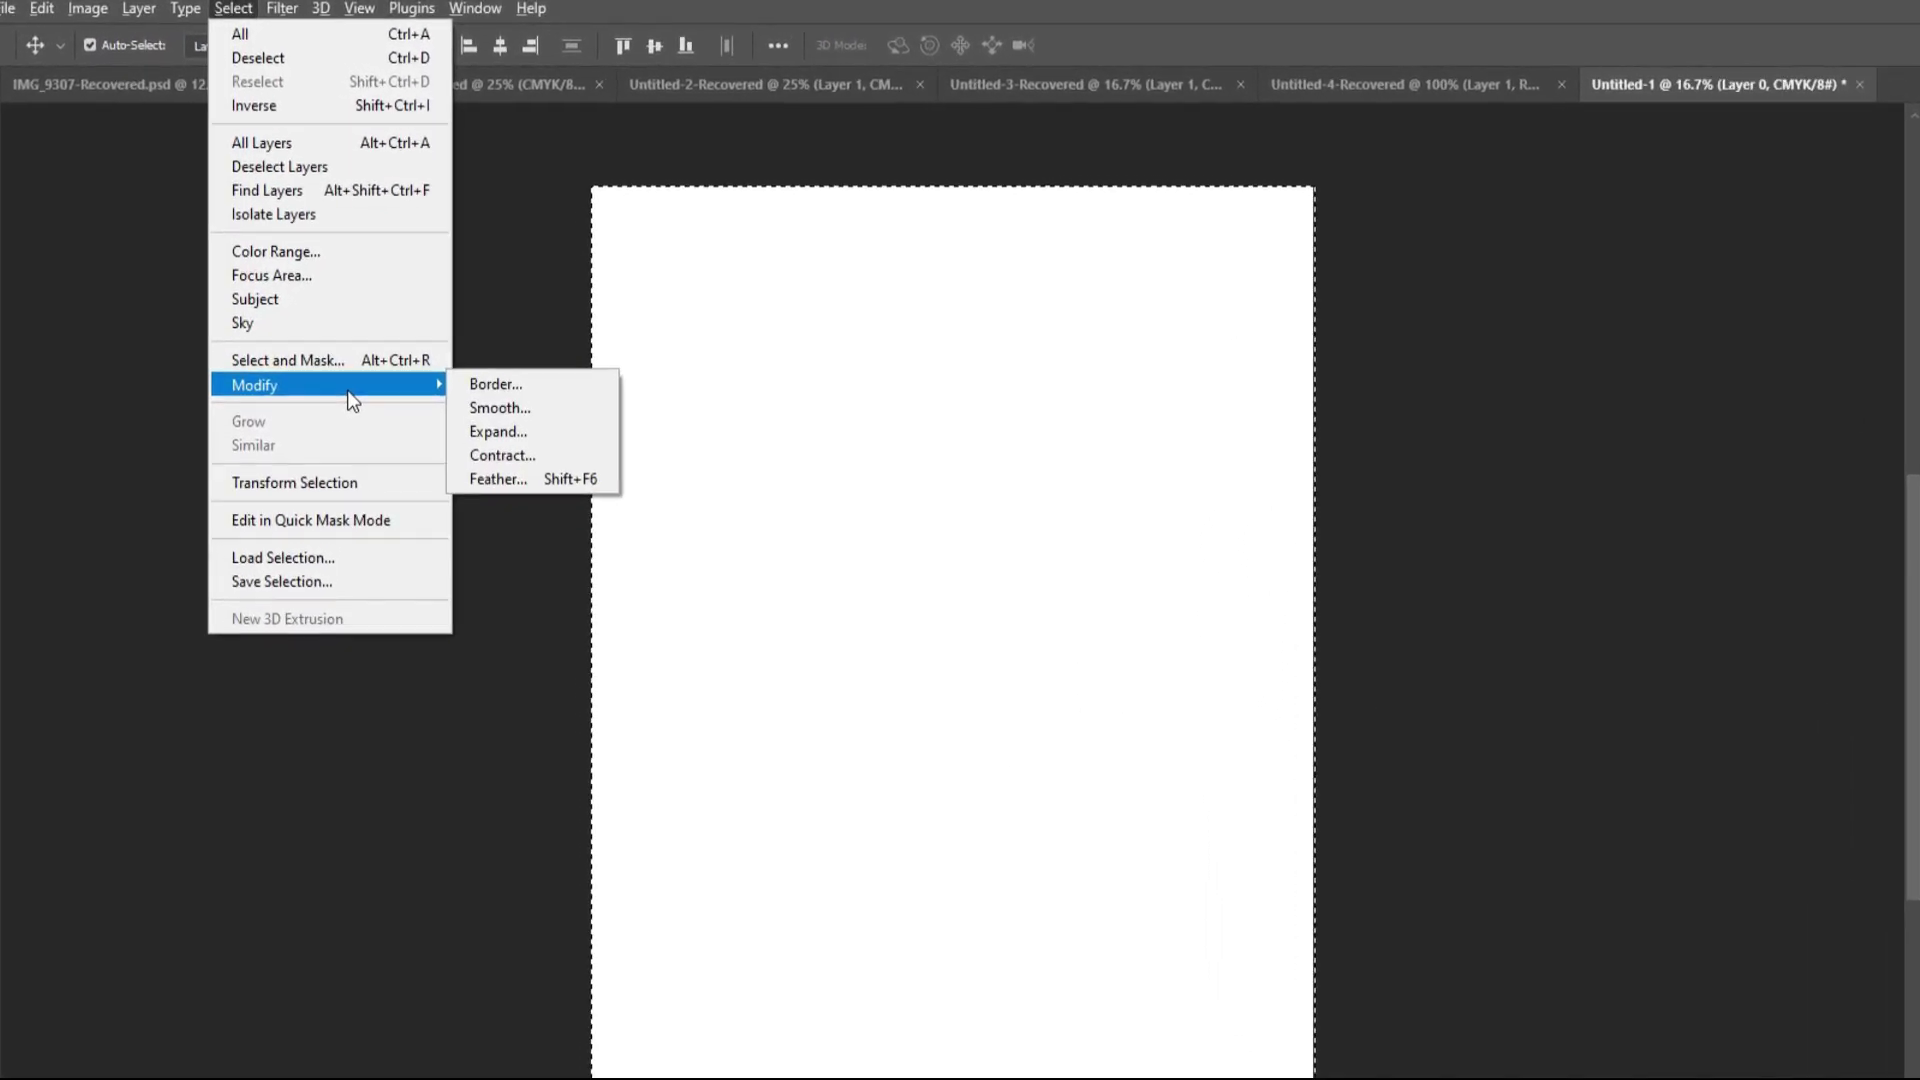
{"action": "left_click", "coordinate": [549, 414]}
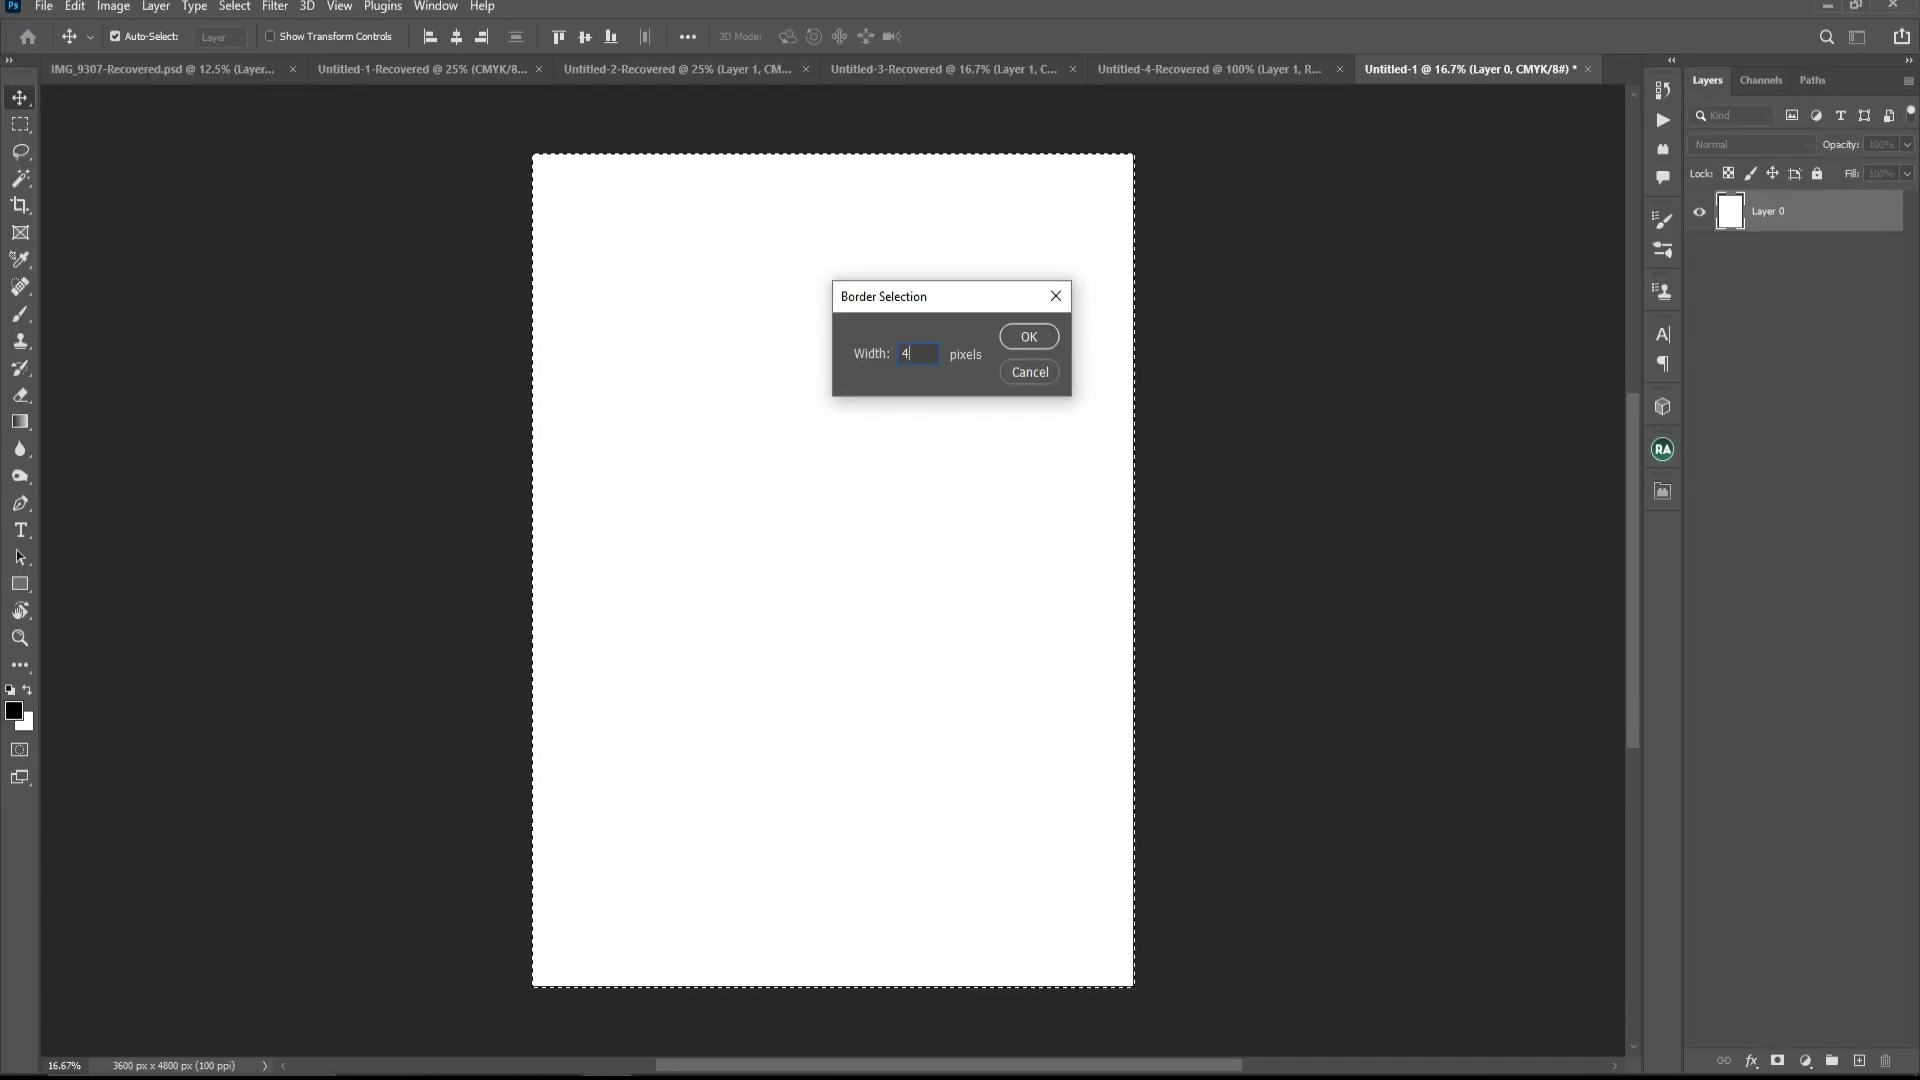
{"action": "left_click", "coordinate": [1028, 337]}
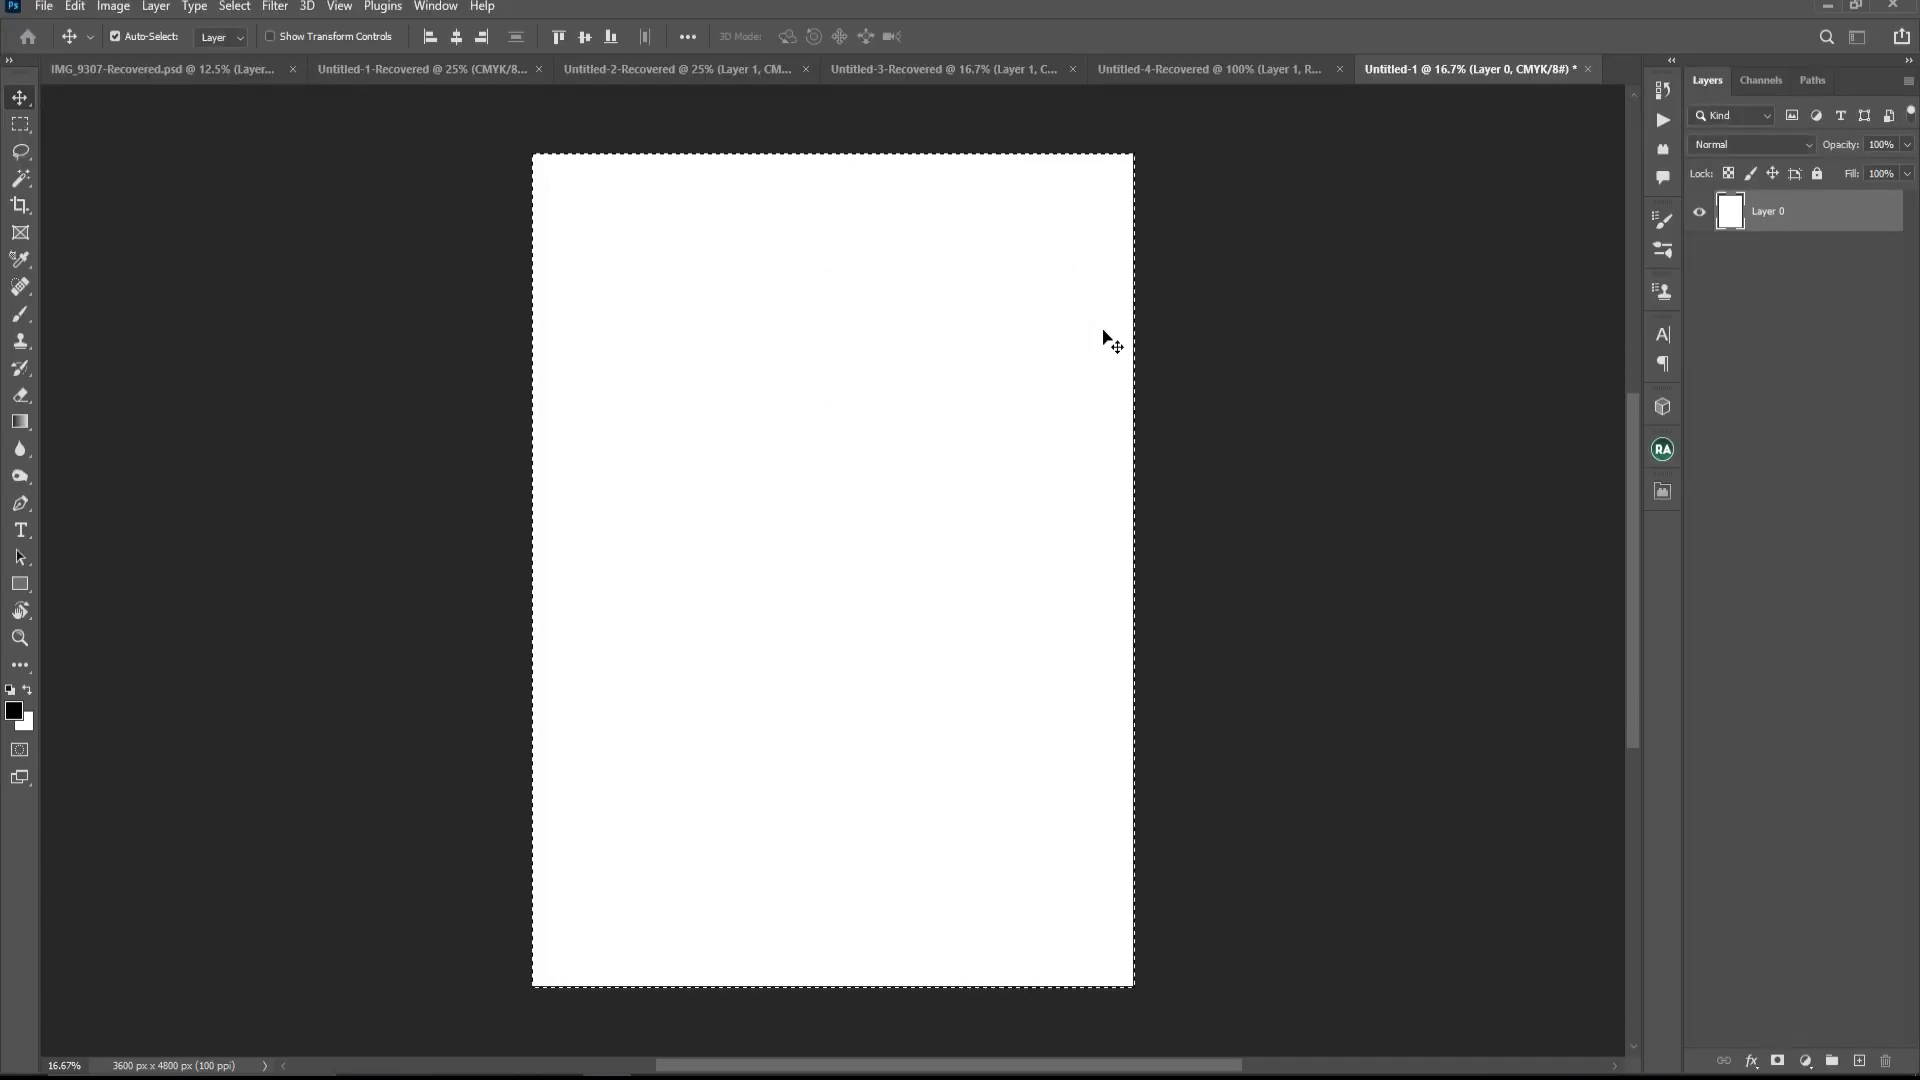
{"action": "left_click", "coordinate": [1813, 86]}
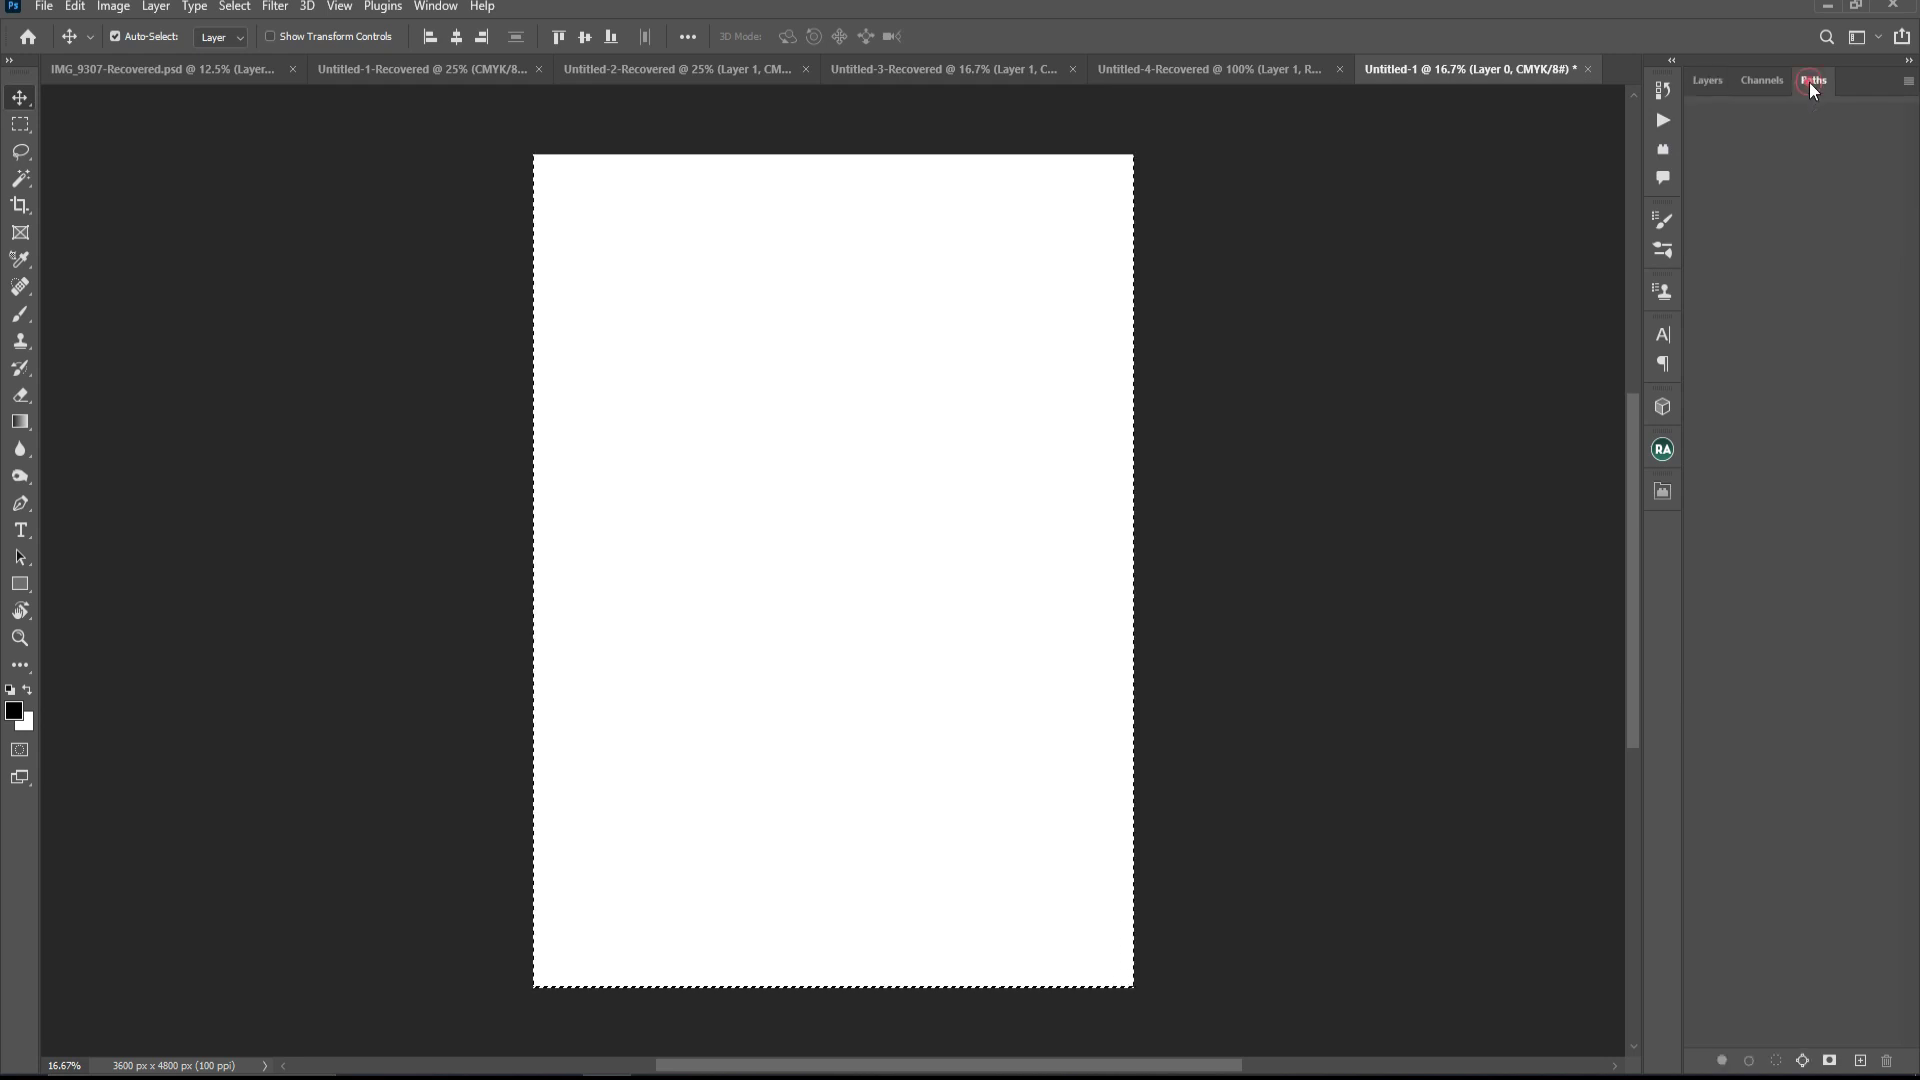
{"action": "left_click", "coordinate": [1801, 1061]}
{"action": "left_click", "coordinate": [1702, 121], "text": "ctrl"}
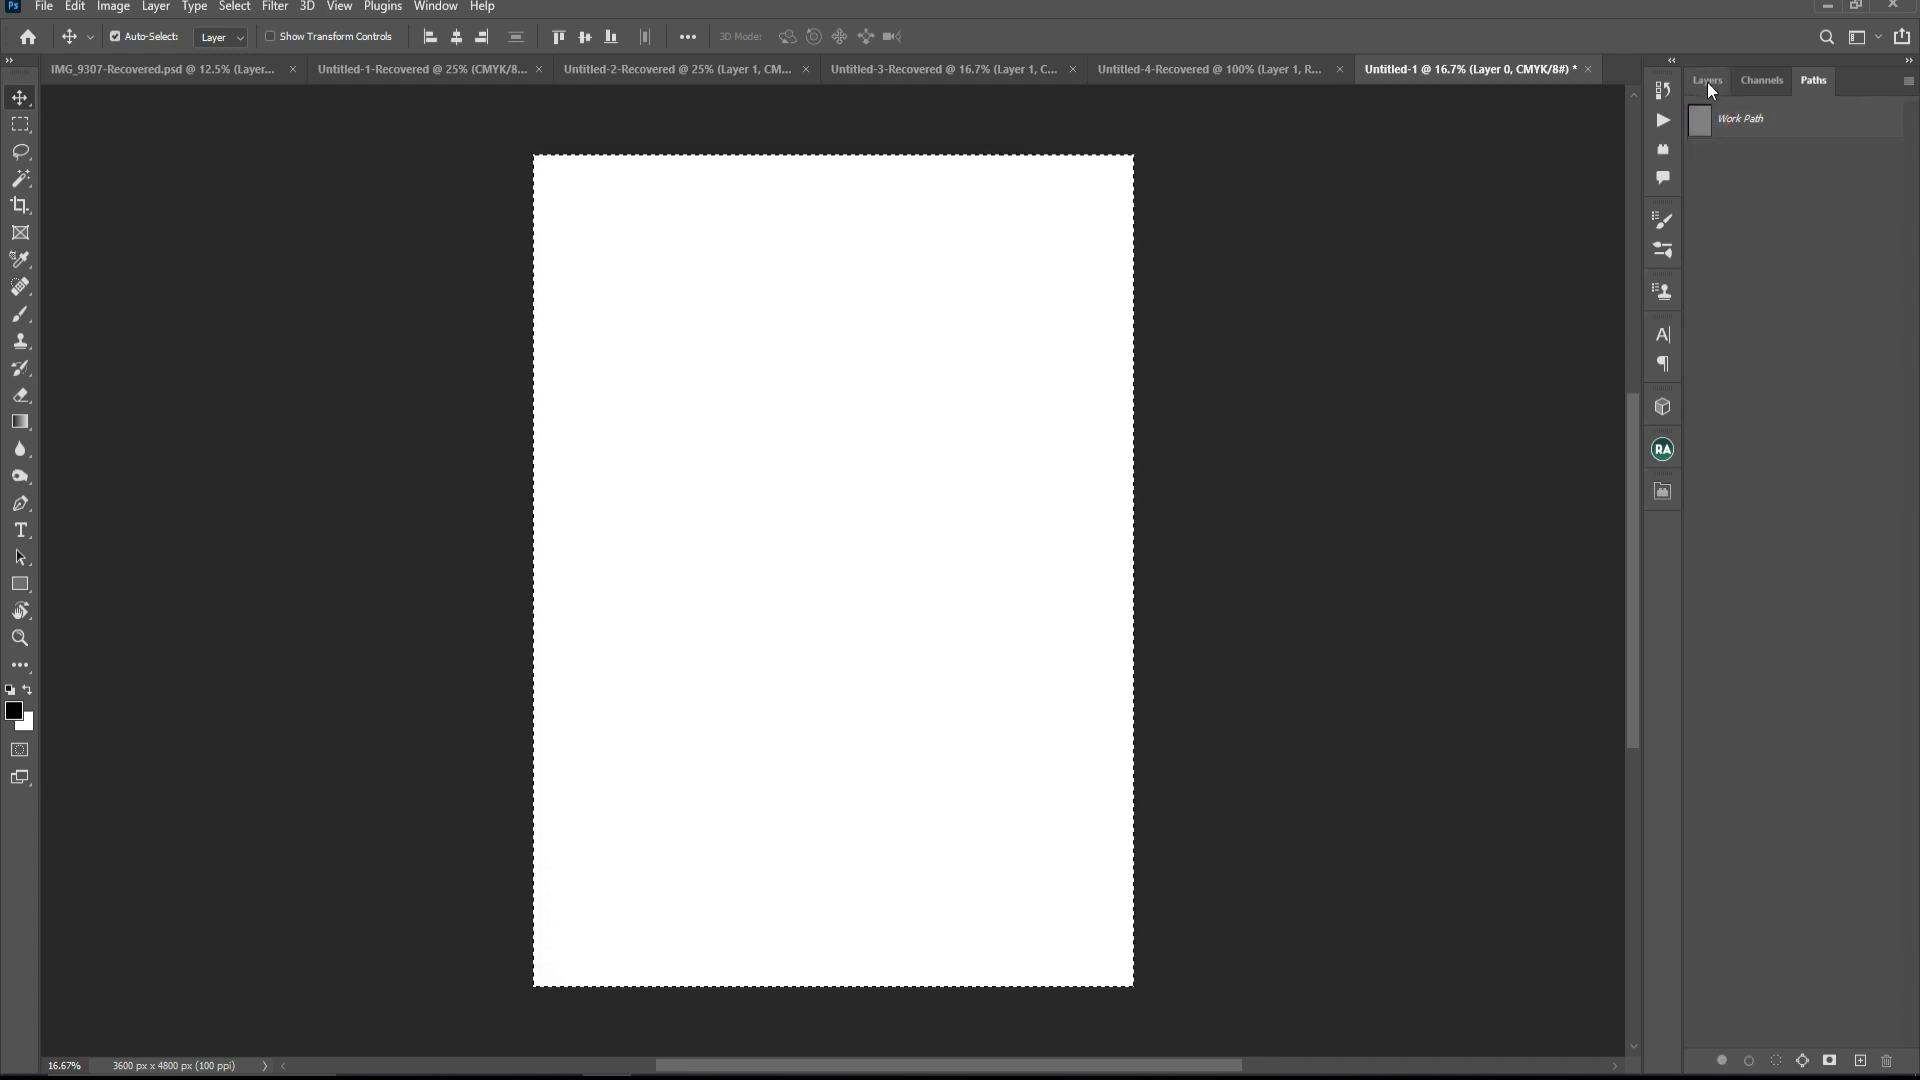
- Add a new empty Layer 1 and clear the selection
{"action": "left_click", "coordinate": [1707, 82]}
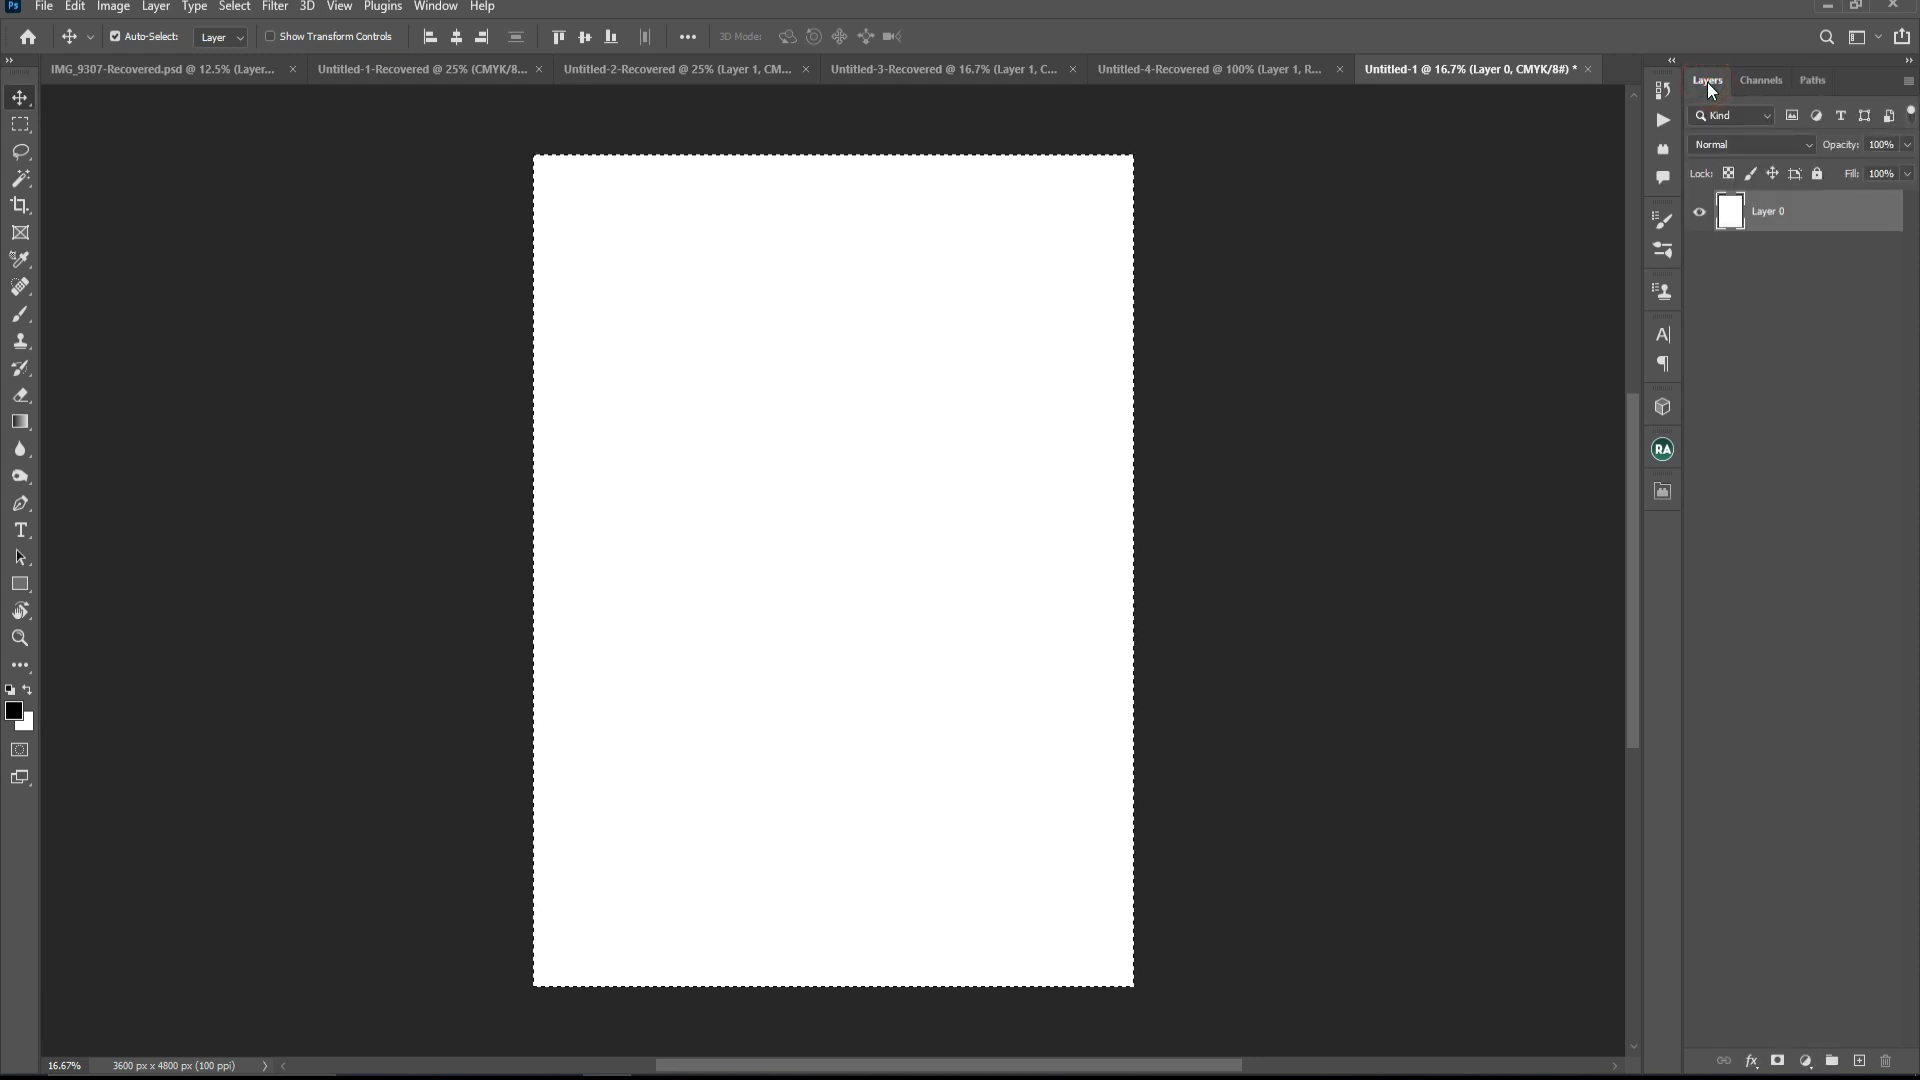
{"action": "key", "text": "ctrl+shift+alt+n"}
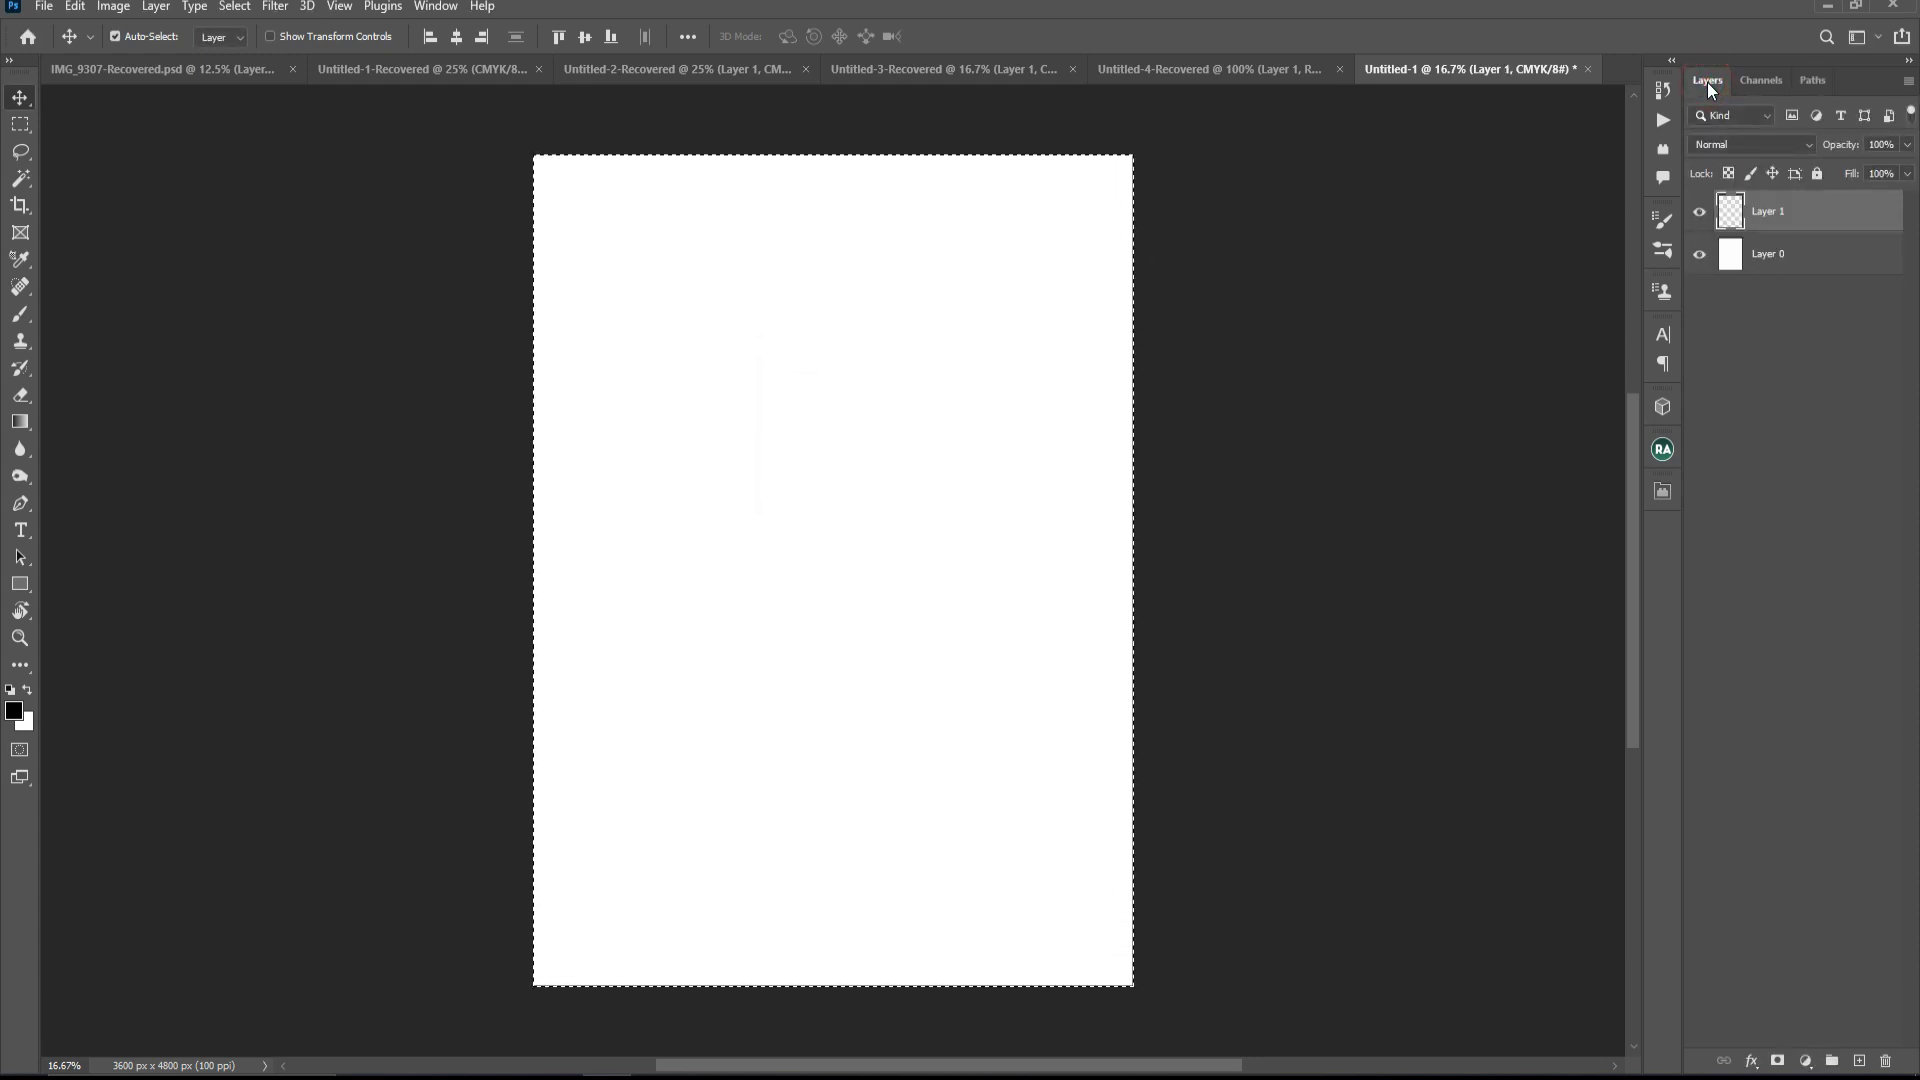
{"action": "key", "text": "ctrl+d"}
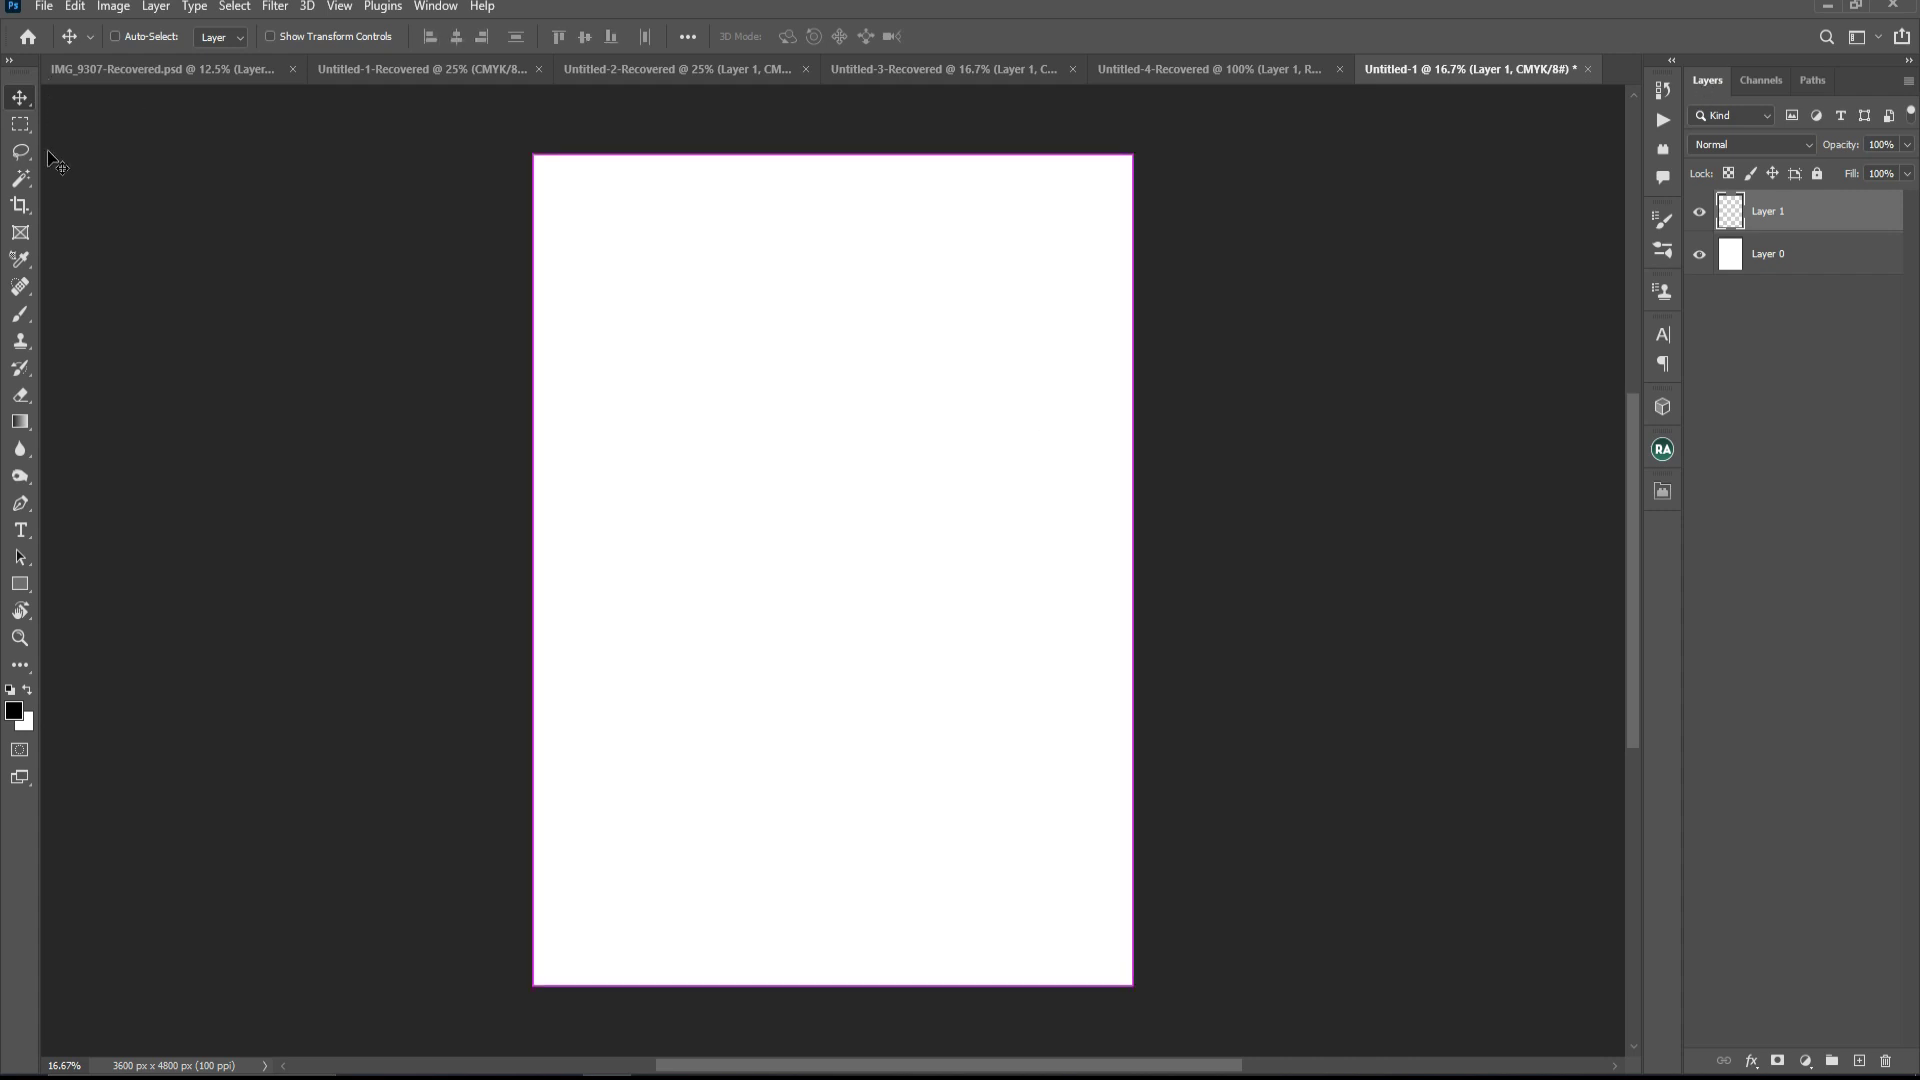
- Realign the thin outline rectangle with the canvas edges
{"action": "left_click", "coordinate": [134, 37]}
{"action": "key", "text": "ctrl+plus"}
{"action": "left_click", "coordinate": [638, 270]}
{"action": "left_click_drag", "start_coordinate": [408, 259], "coordinate": [514, 334]}
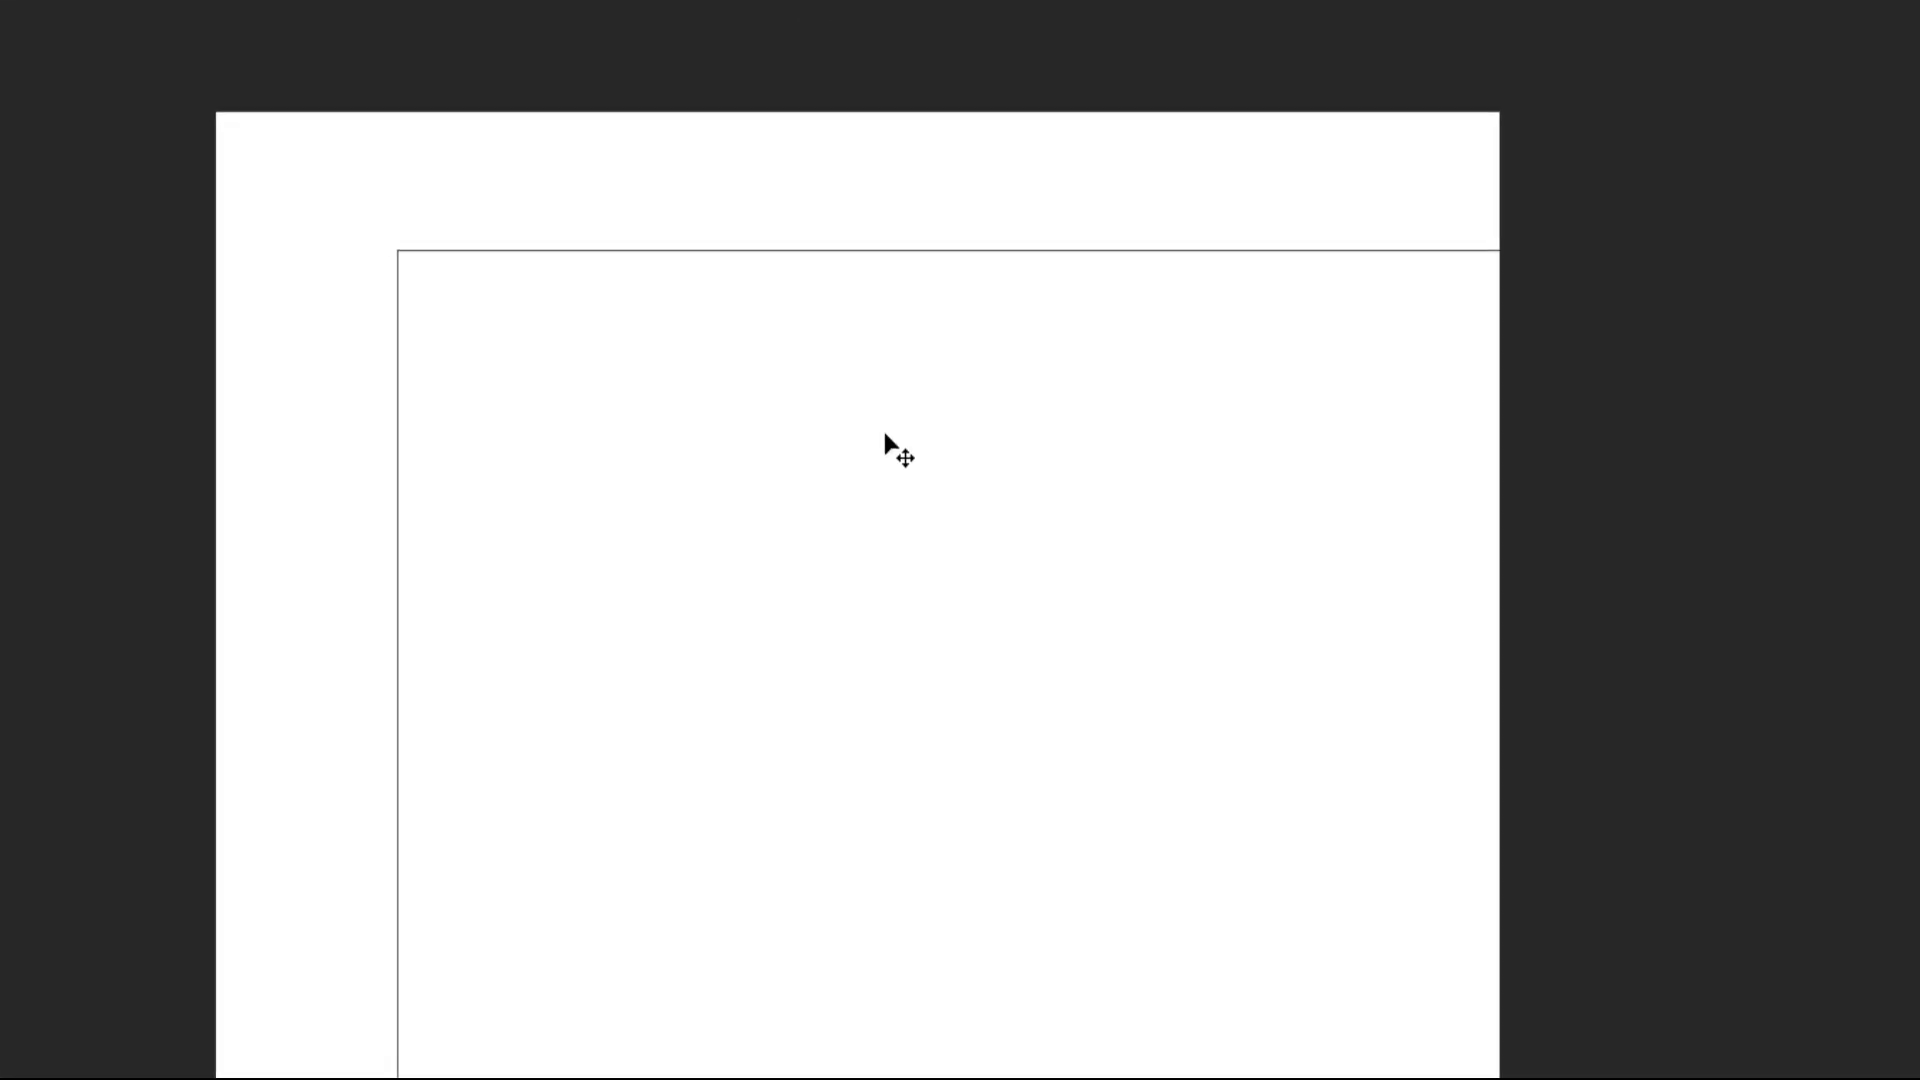
{"action": "left_click_drag", "start_coordinate": [1244, 258], "coordinate": [898, 418]}
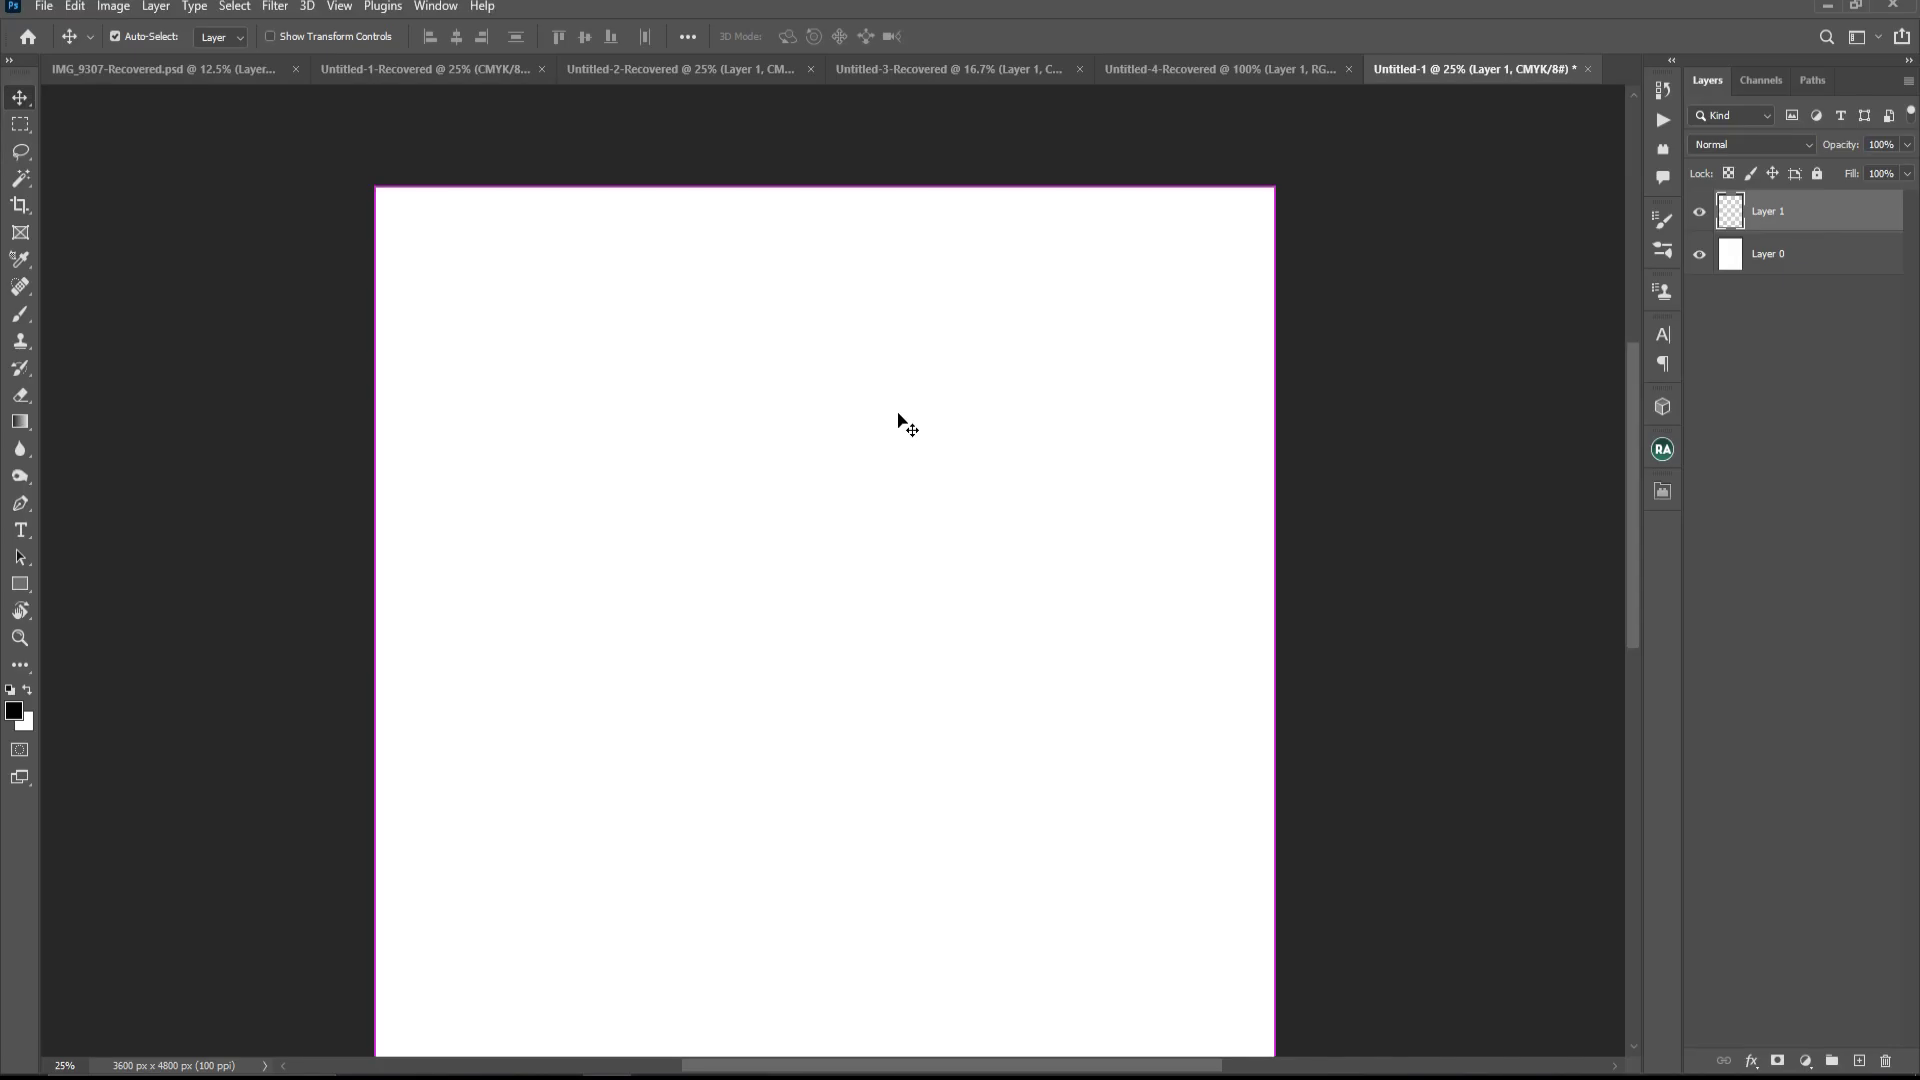
{"action": "key", "text": "ctrl"}
{"action": "key", "text": "ctrl+minus"}
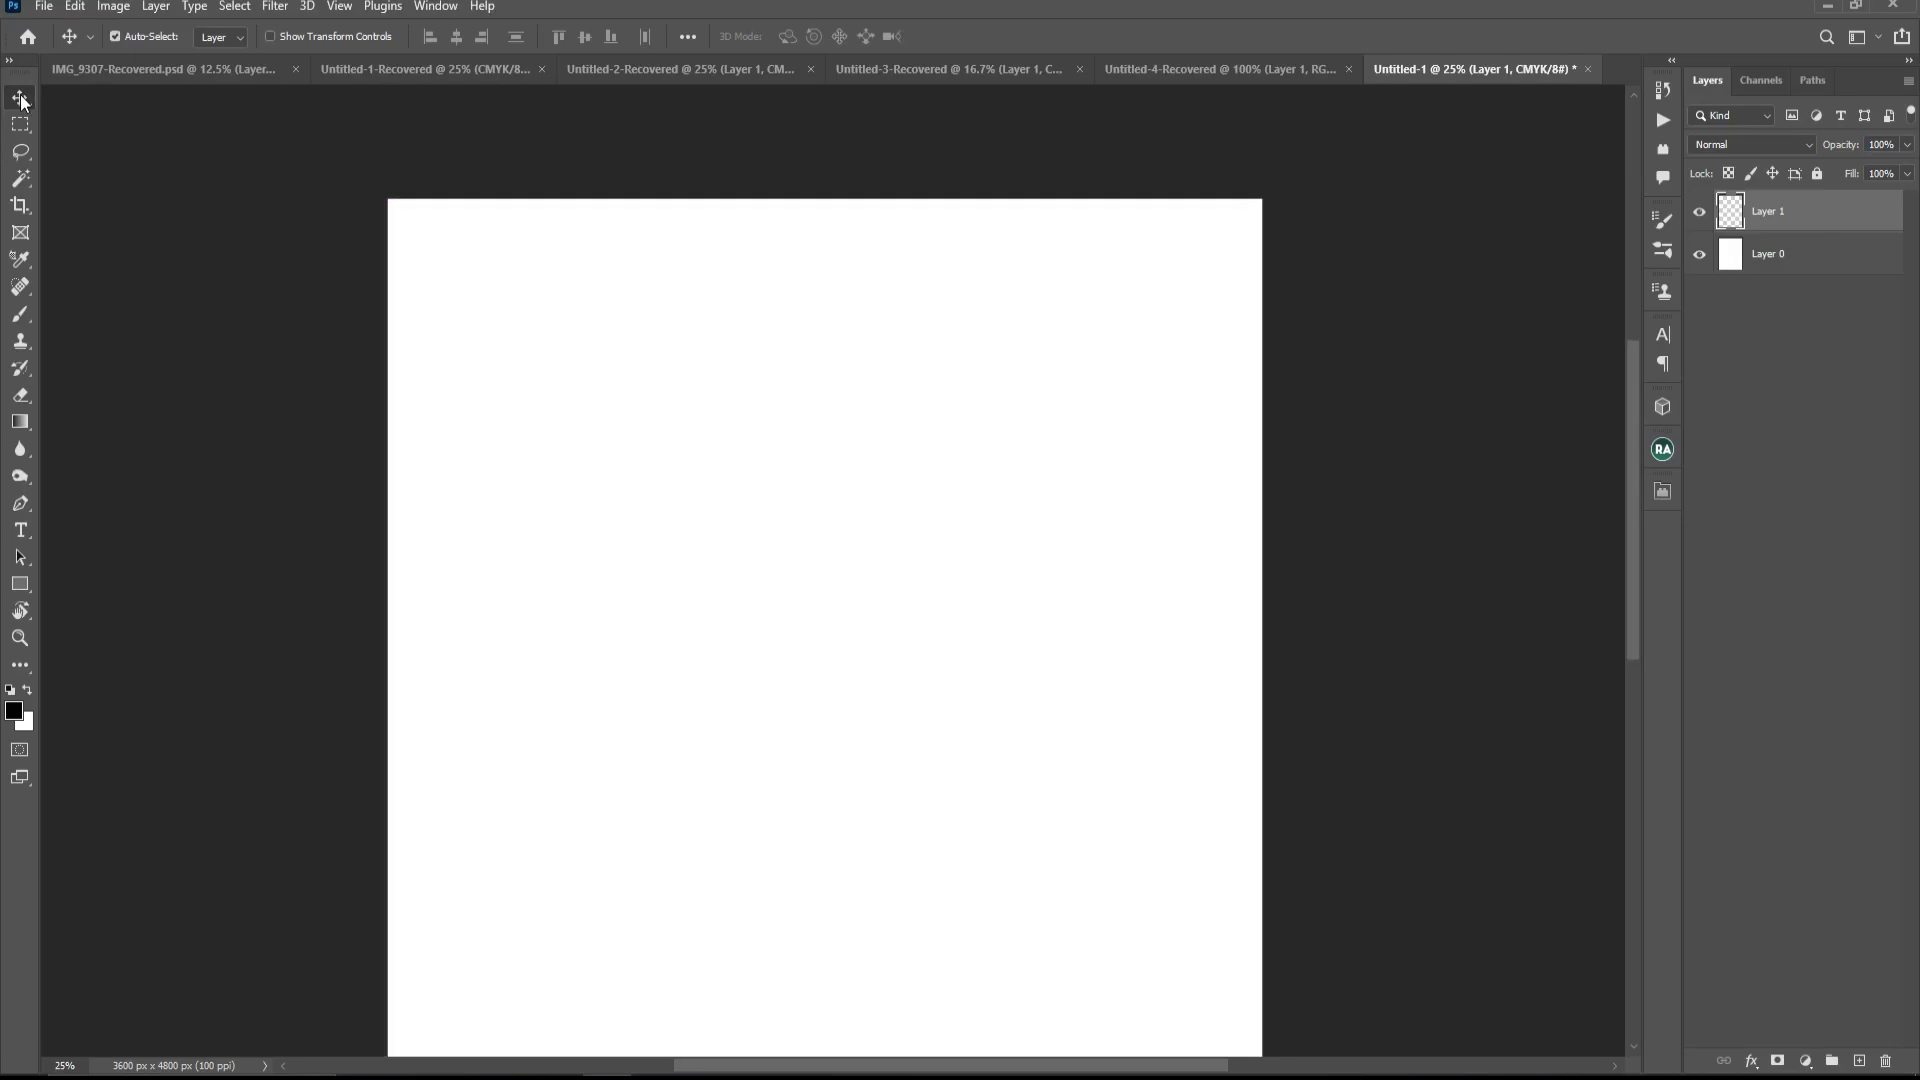
- Tag Layer 1 red, rename it BORDER, and return to the model photo
{"action": "right_click", "coordinate": [1795, 230]}
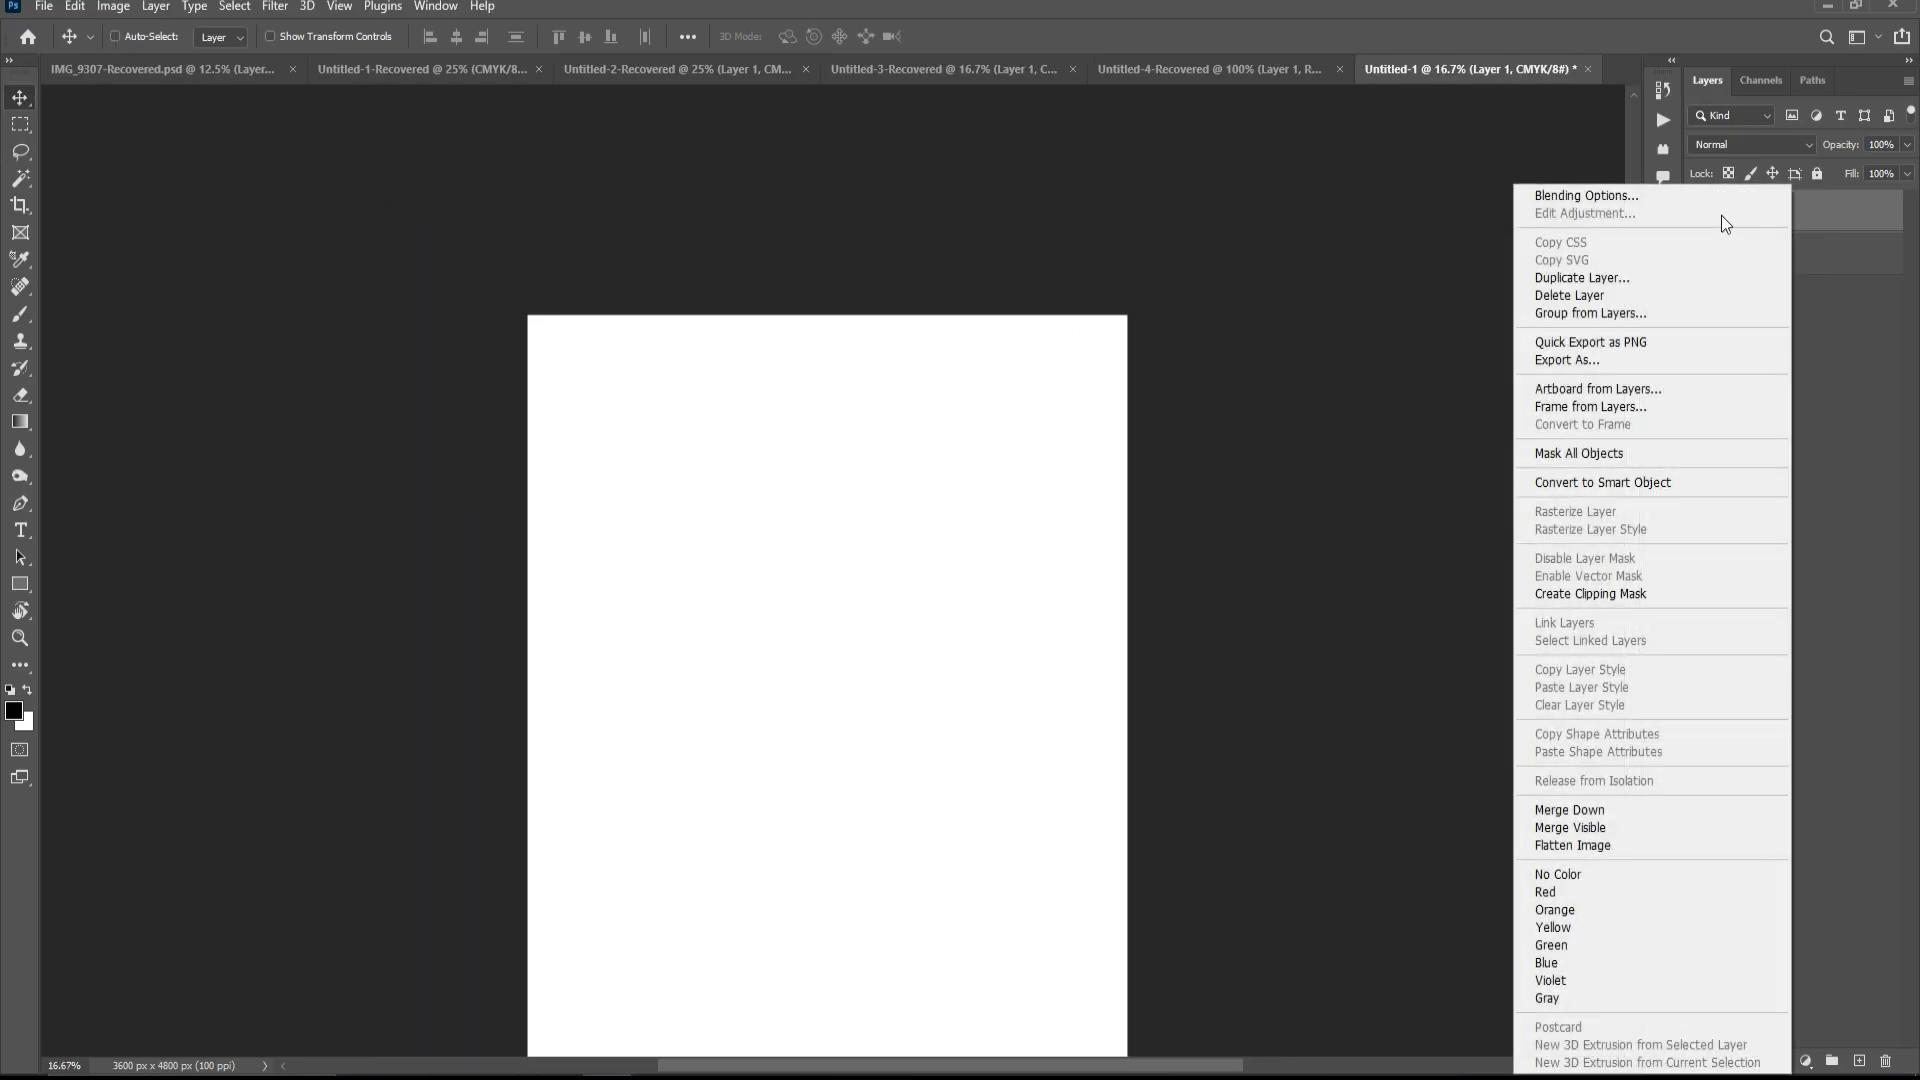
{"action": "left_click", "coordinate": [1556, 890]}
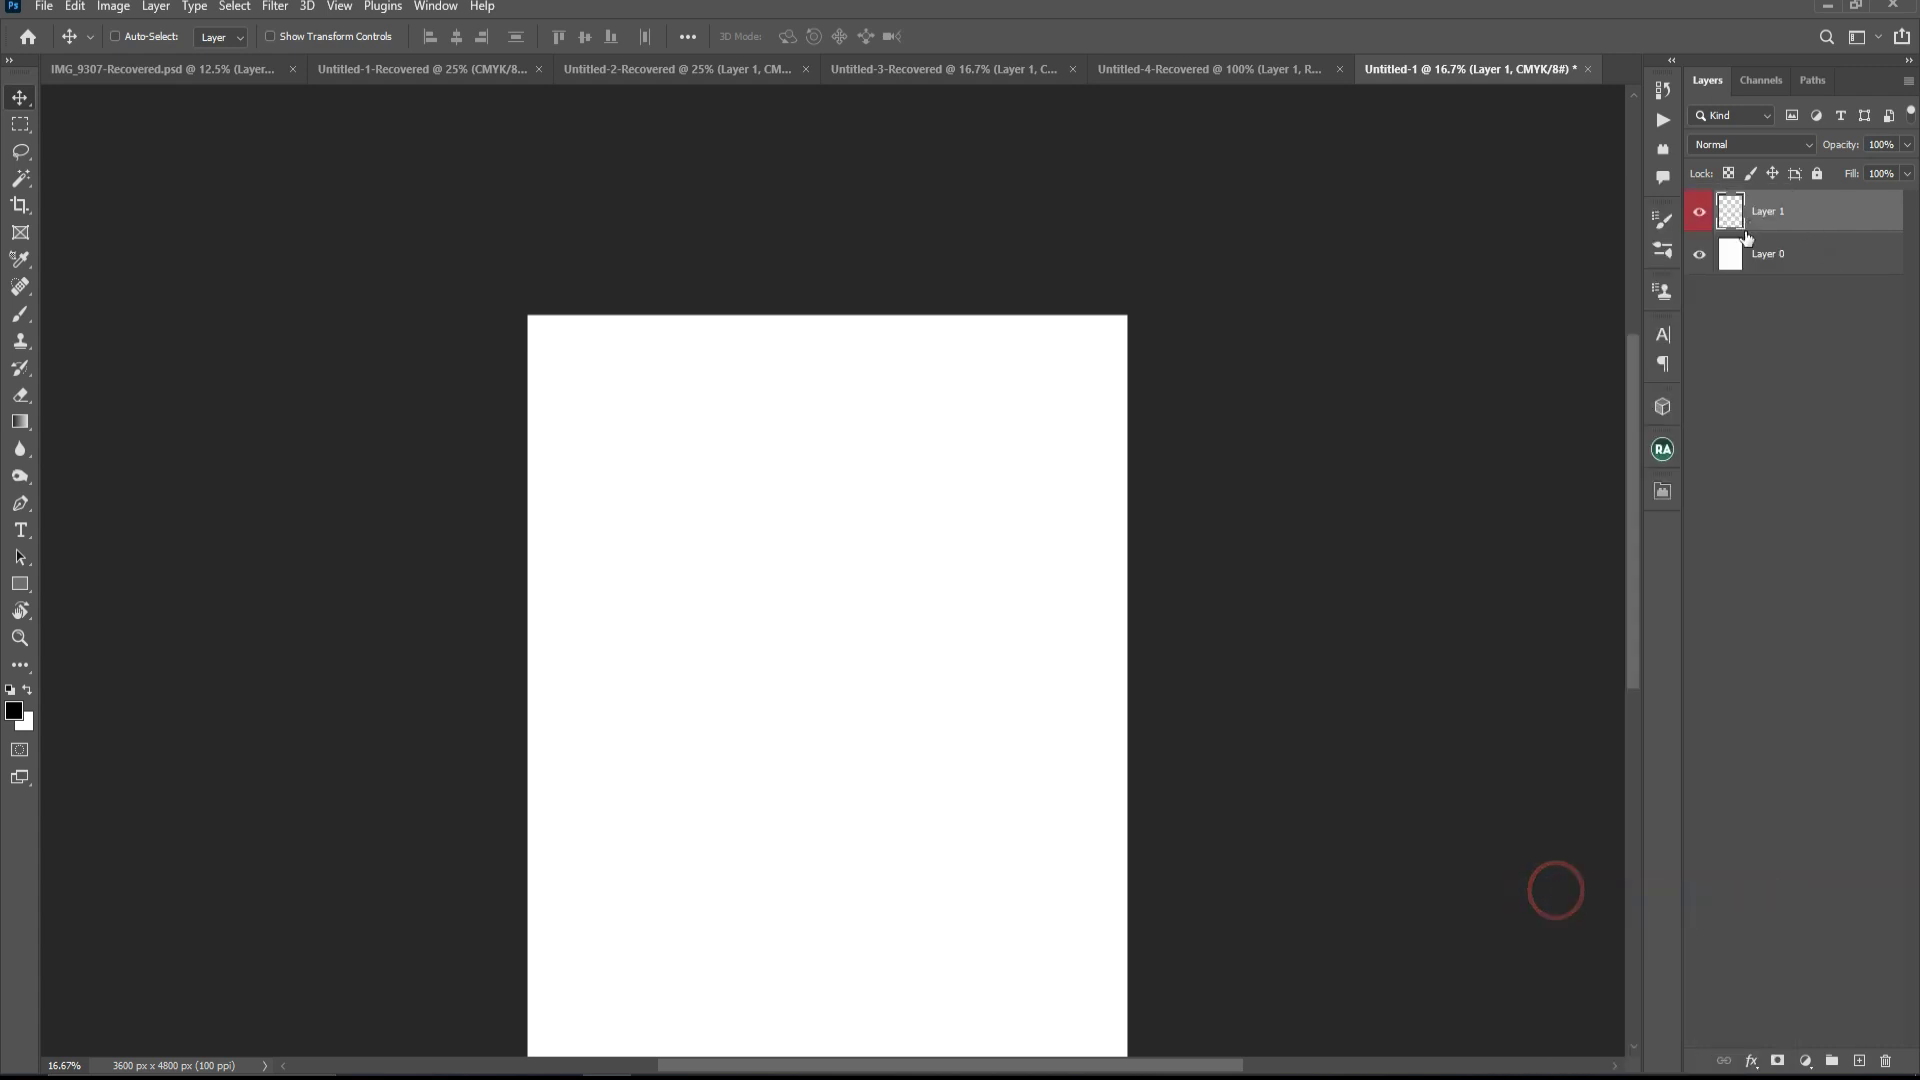
{"action": "left_click_drag", "start_coordinate": [1237, 513], "coordinate": [1202, 450]}
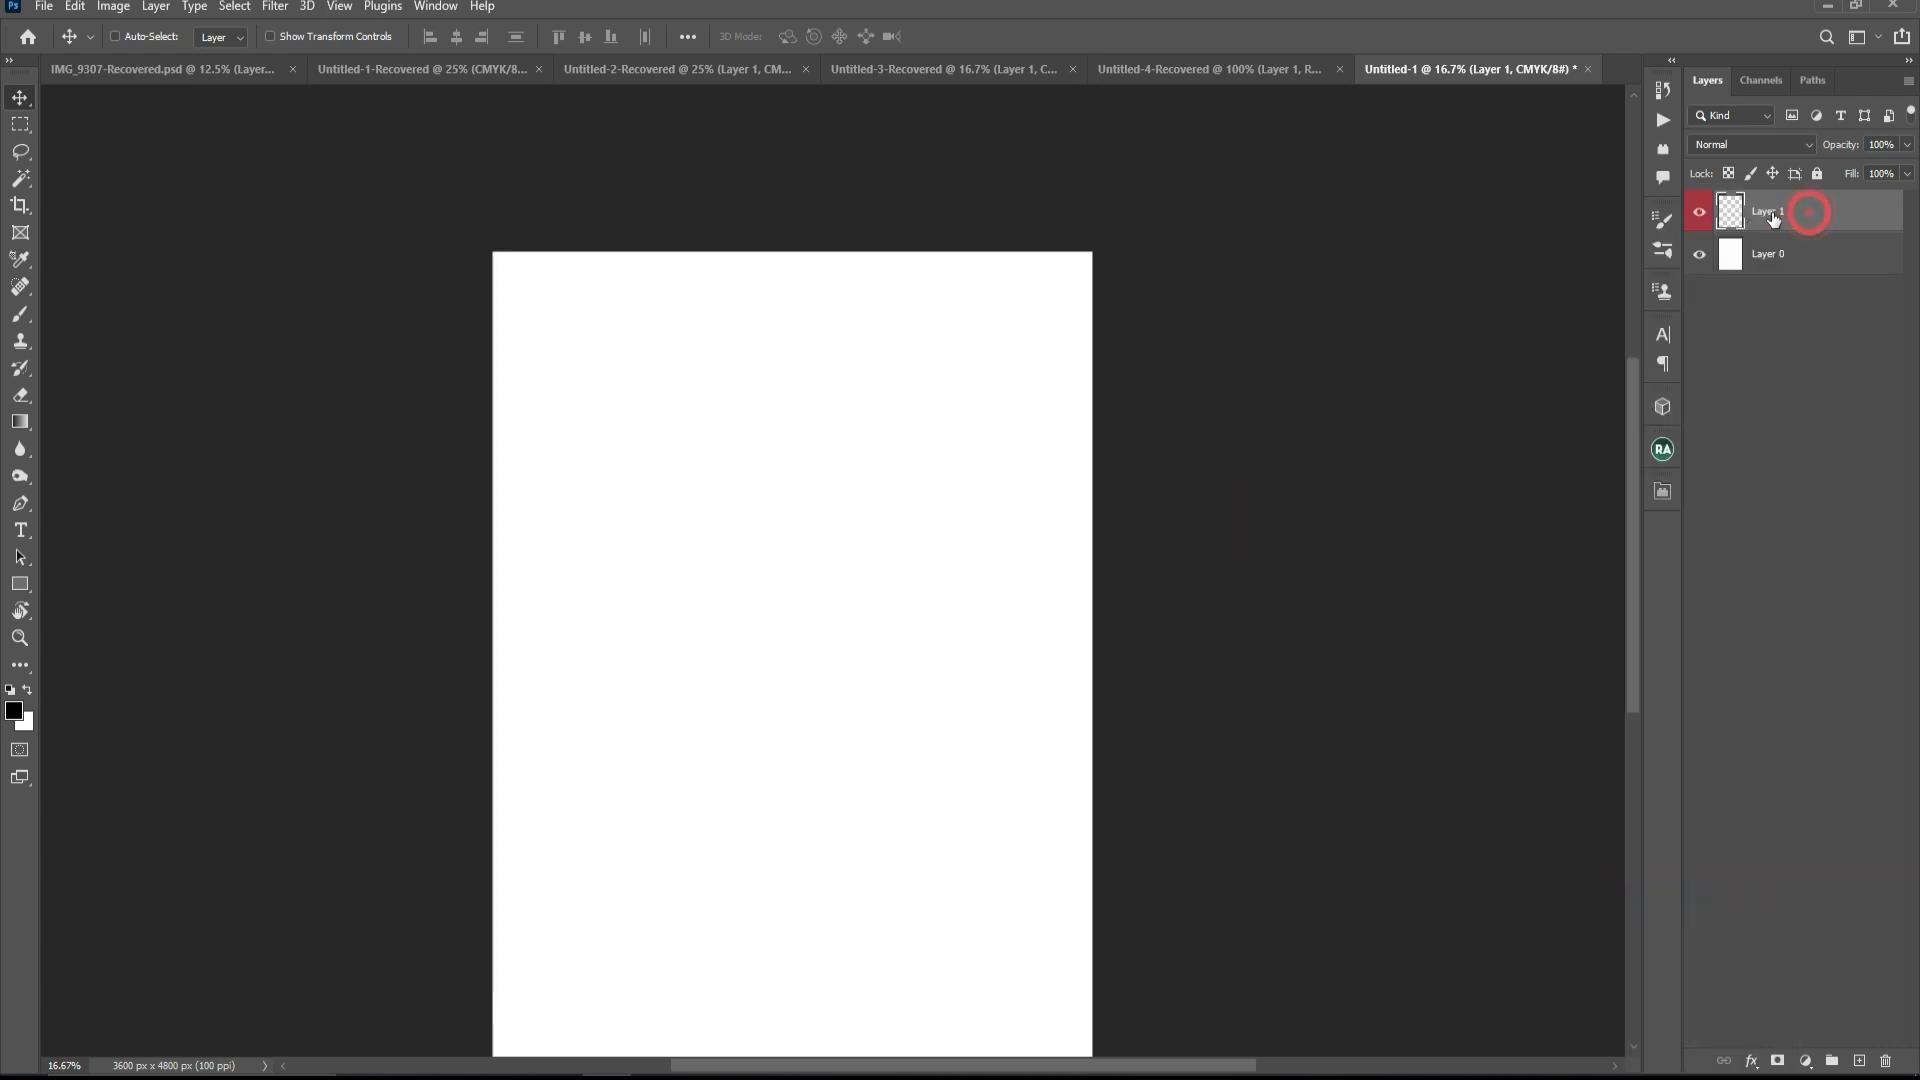
{"action": "double_click", "coordinate": [1808, 211]}
{"action": "left_click", "coordinate": [1783, 262]}
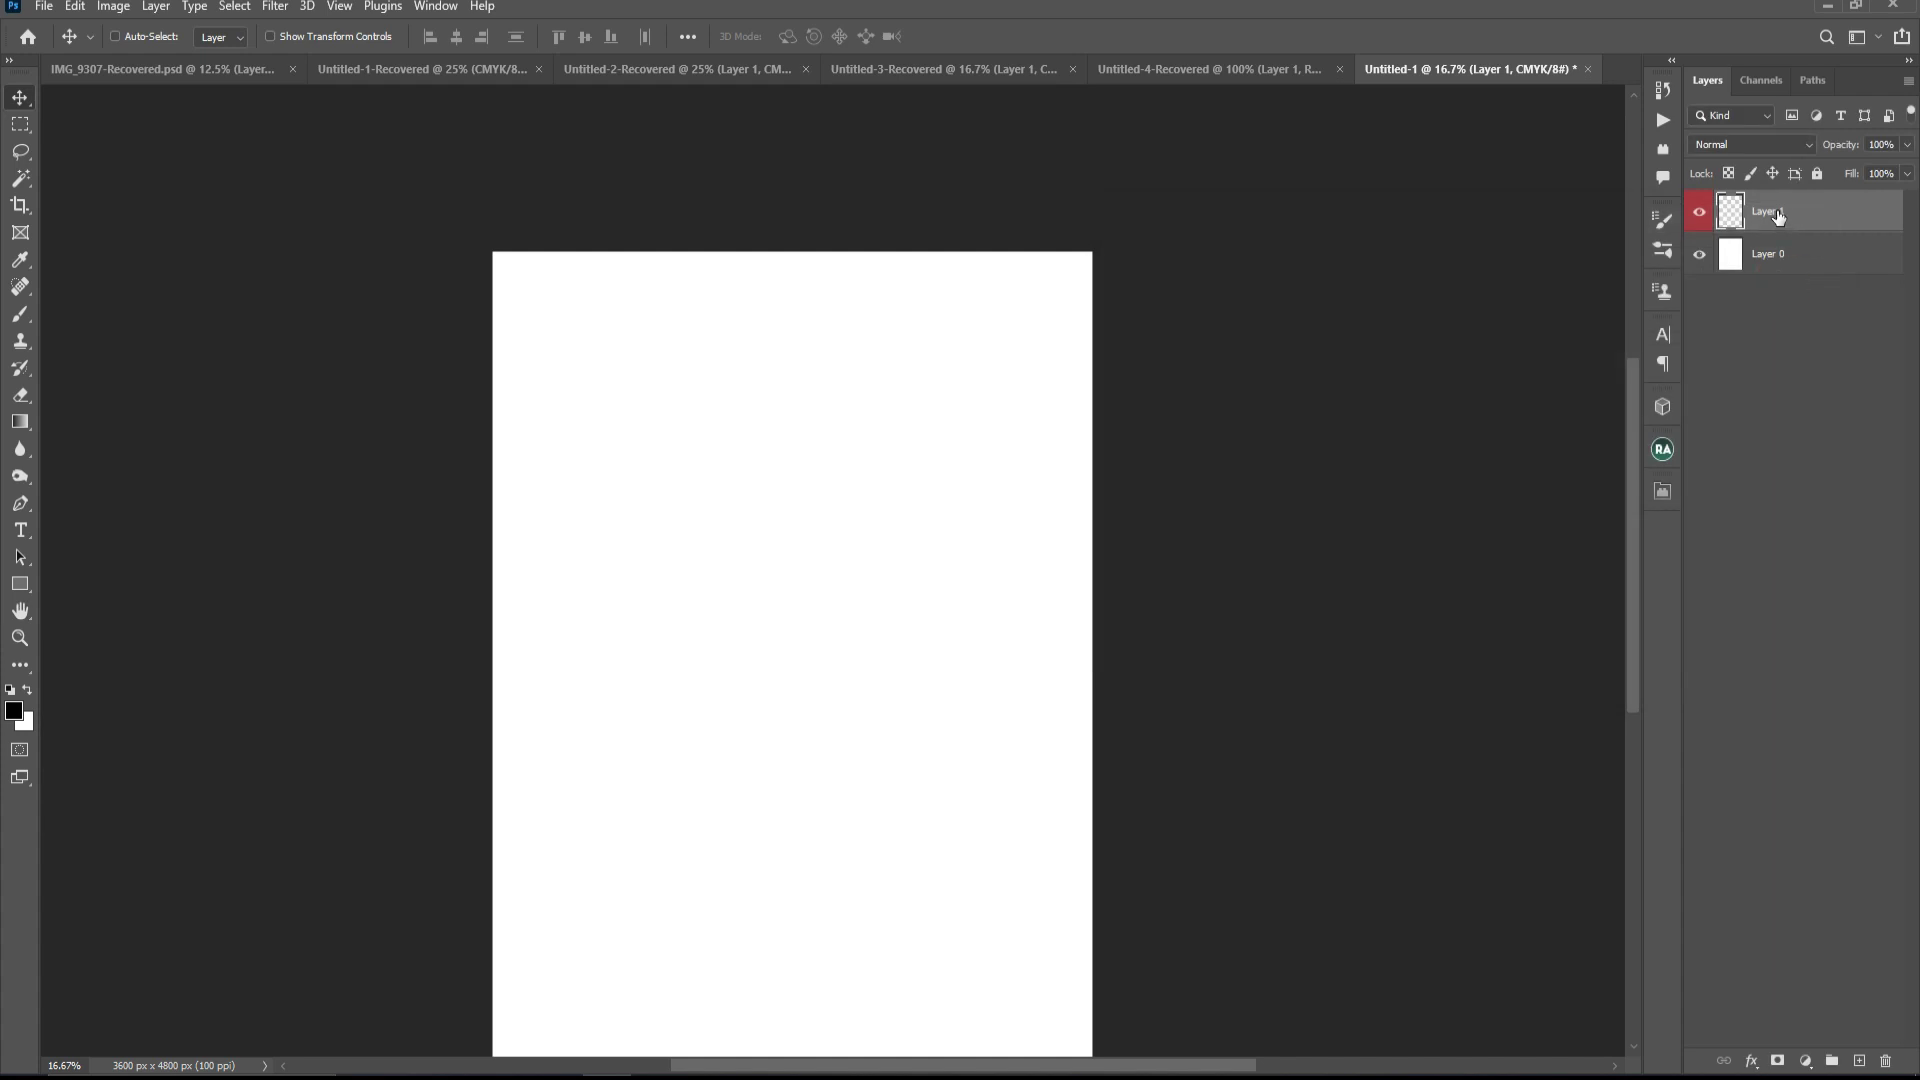
{"action": "double_click", "coordinate": [1778, 211]}
{"action": "type", "text": "BORDER"}
{"action": "key", "text": "Return"}
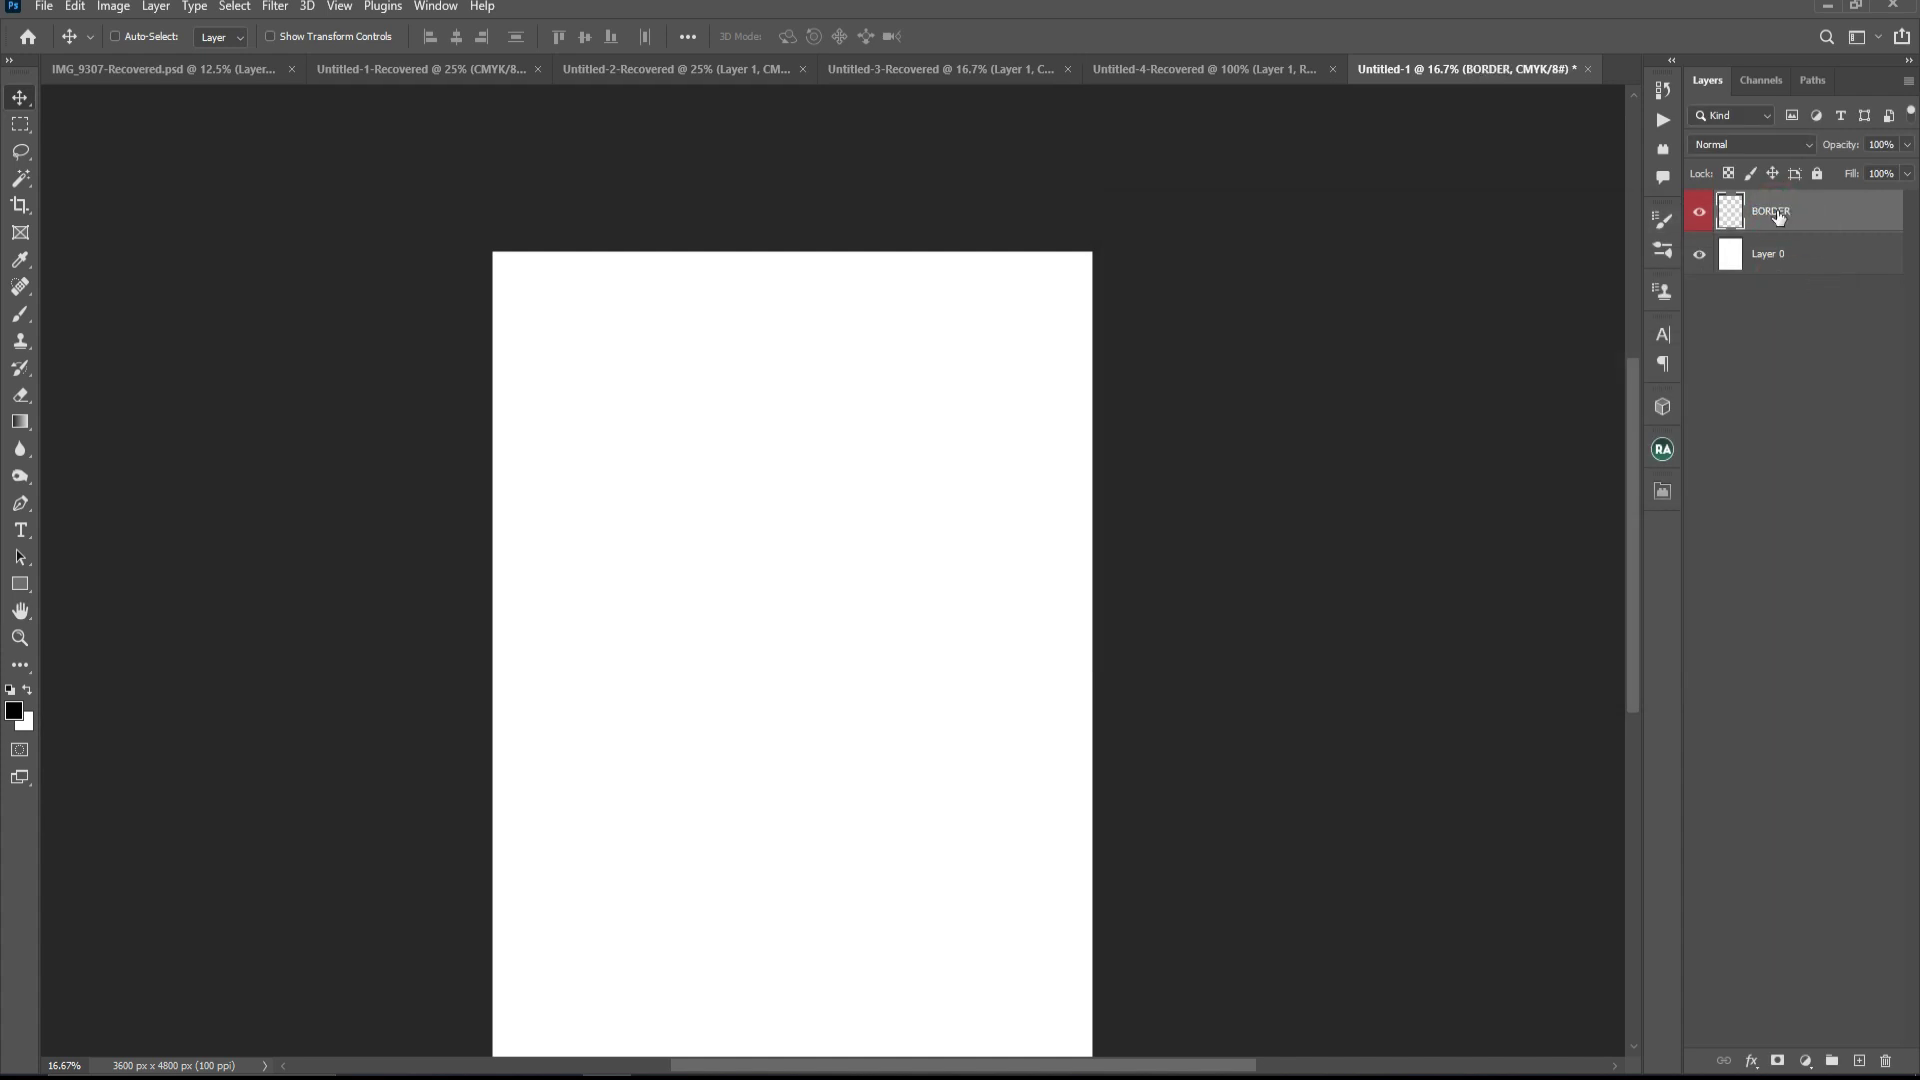
{"action": "left_click", "coordinate": [1783, 253]}
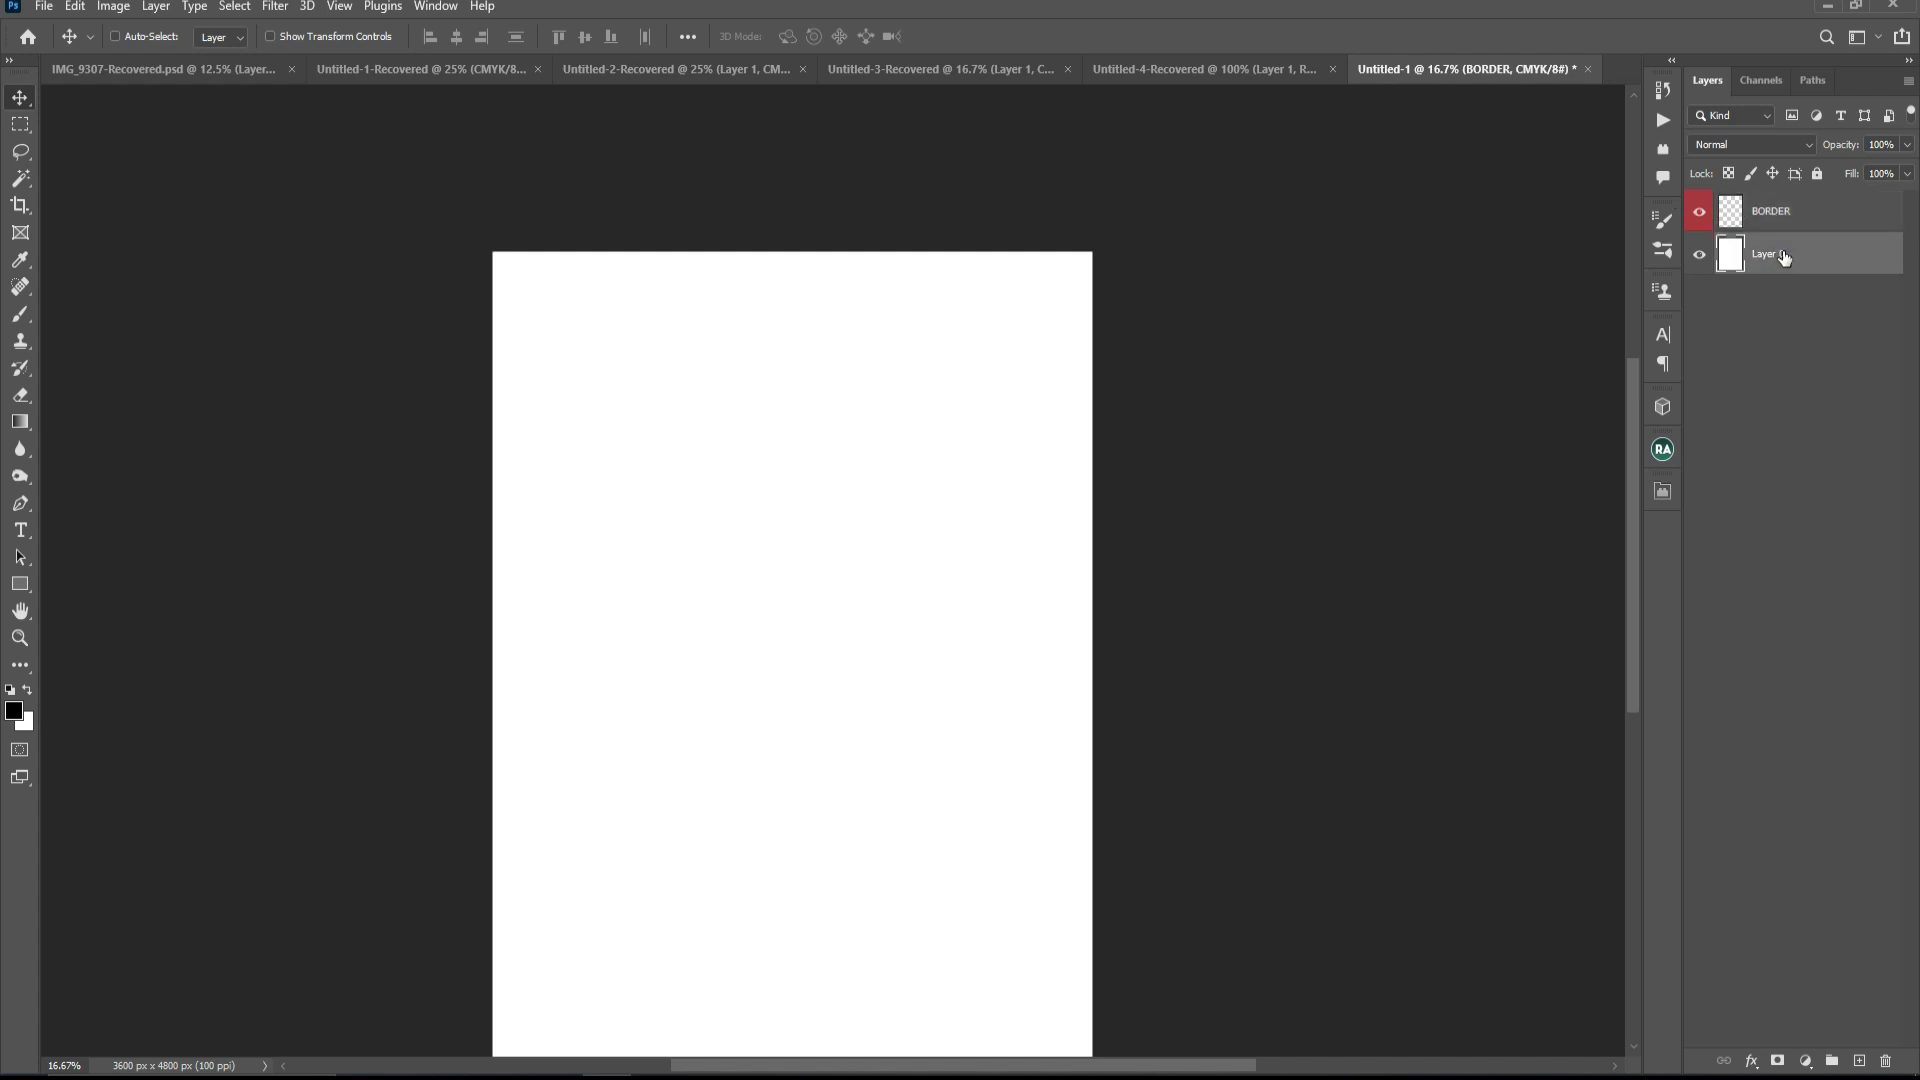
{"action": "left_click", "coordinate": [230, 72]}
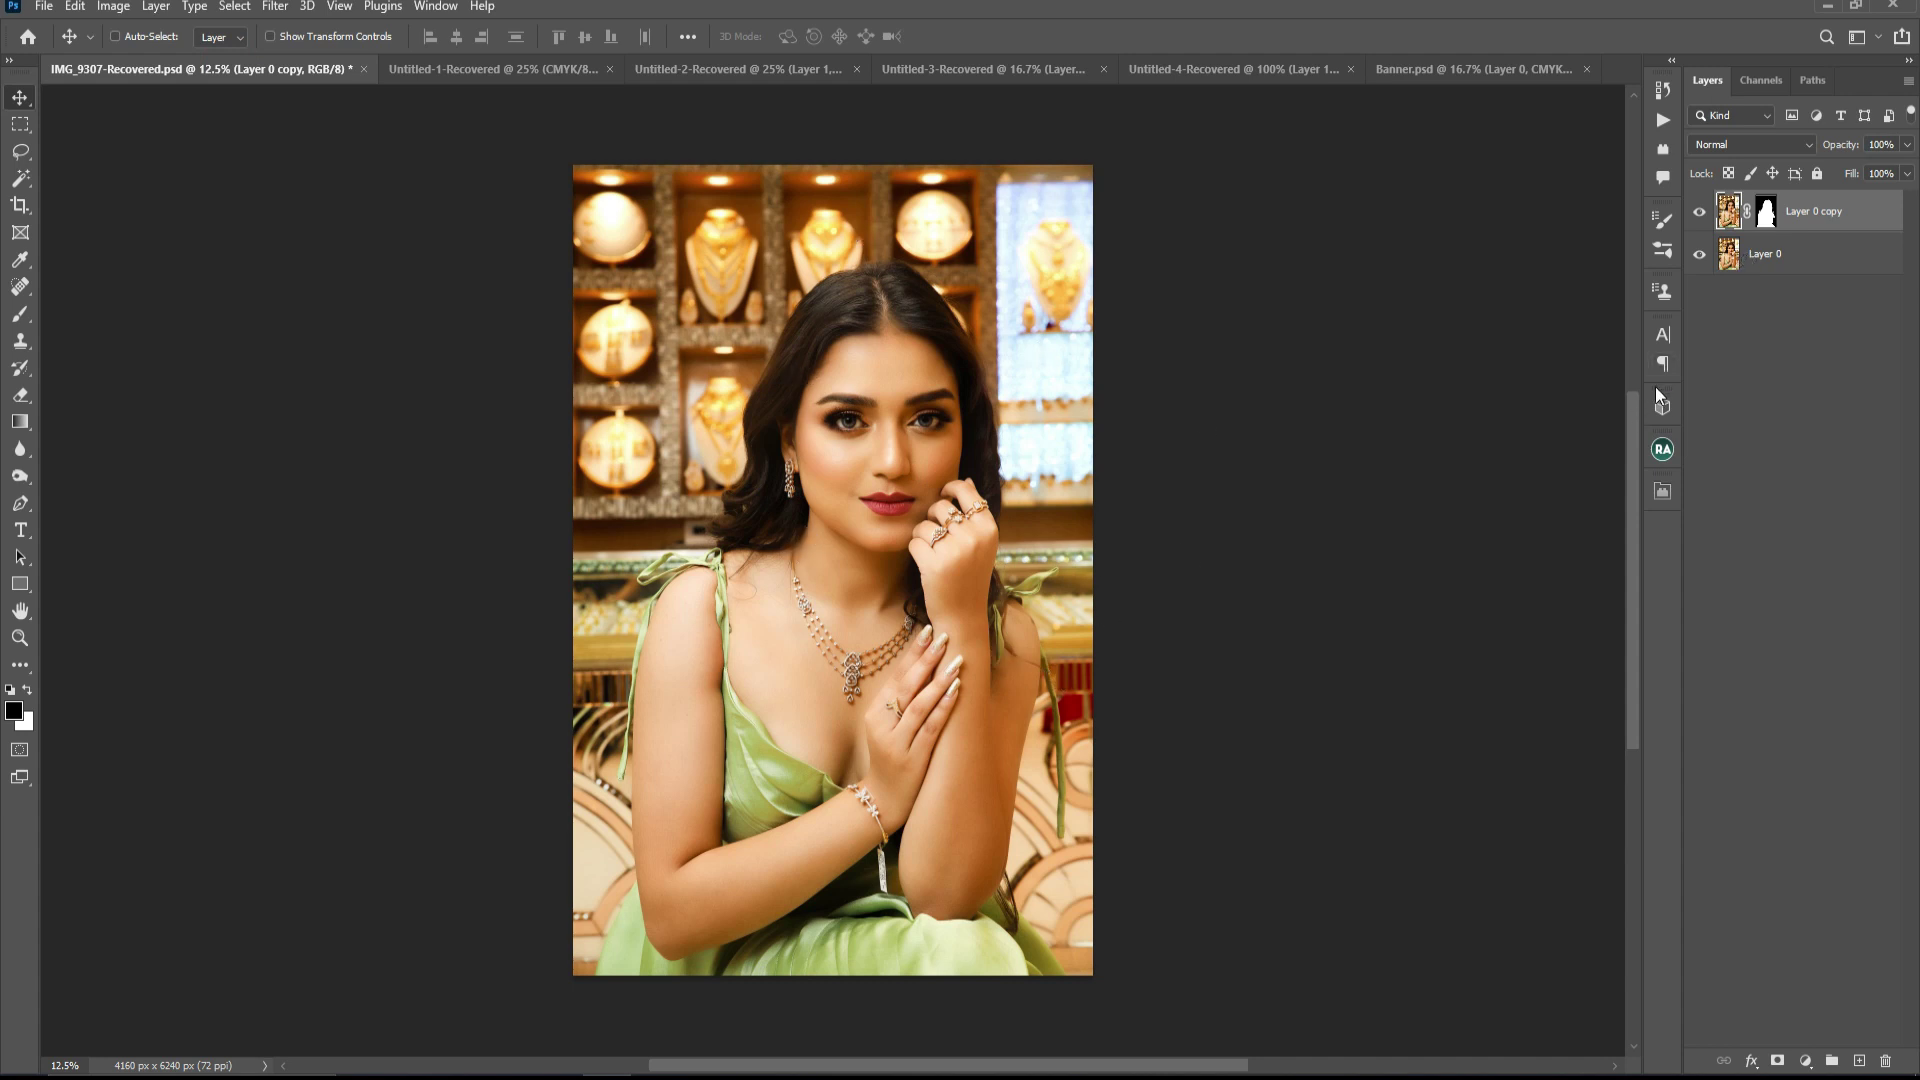
- Drag the cut-out model into Banner.psd, scale it to about 77% and lower it
{"action": "left_click", "coordinate": [1699, 254]}
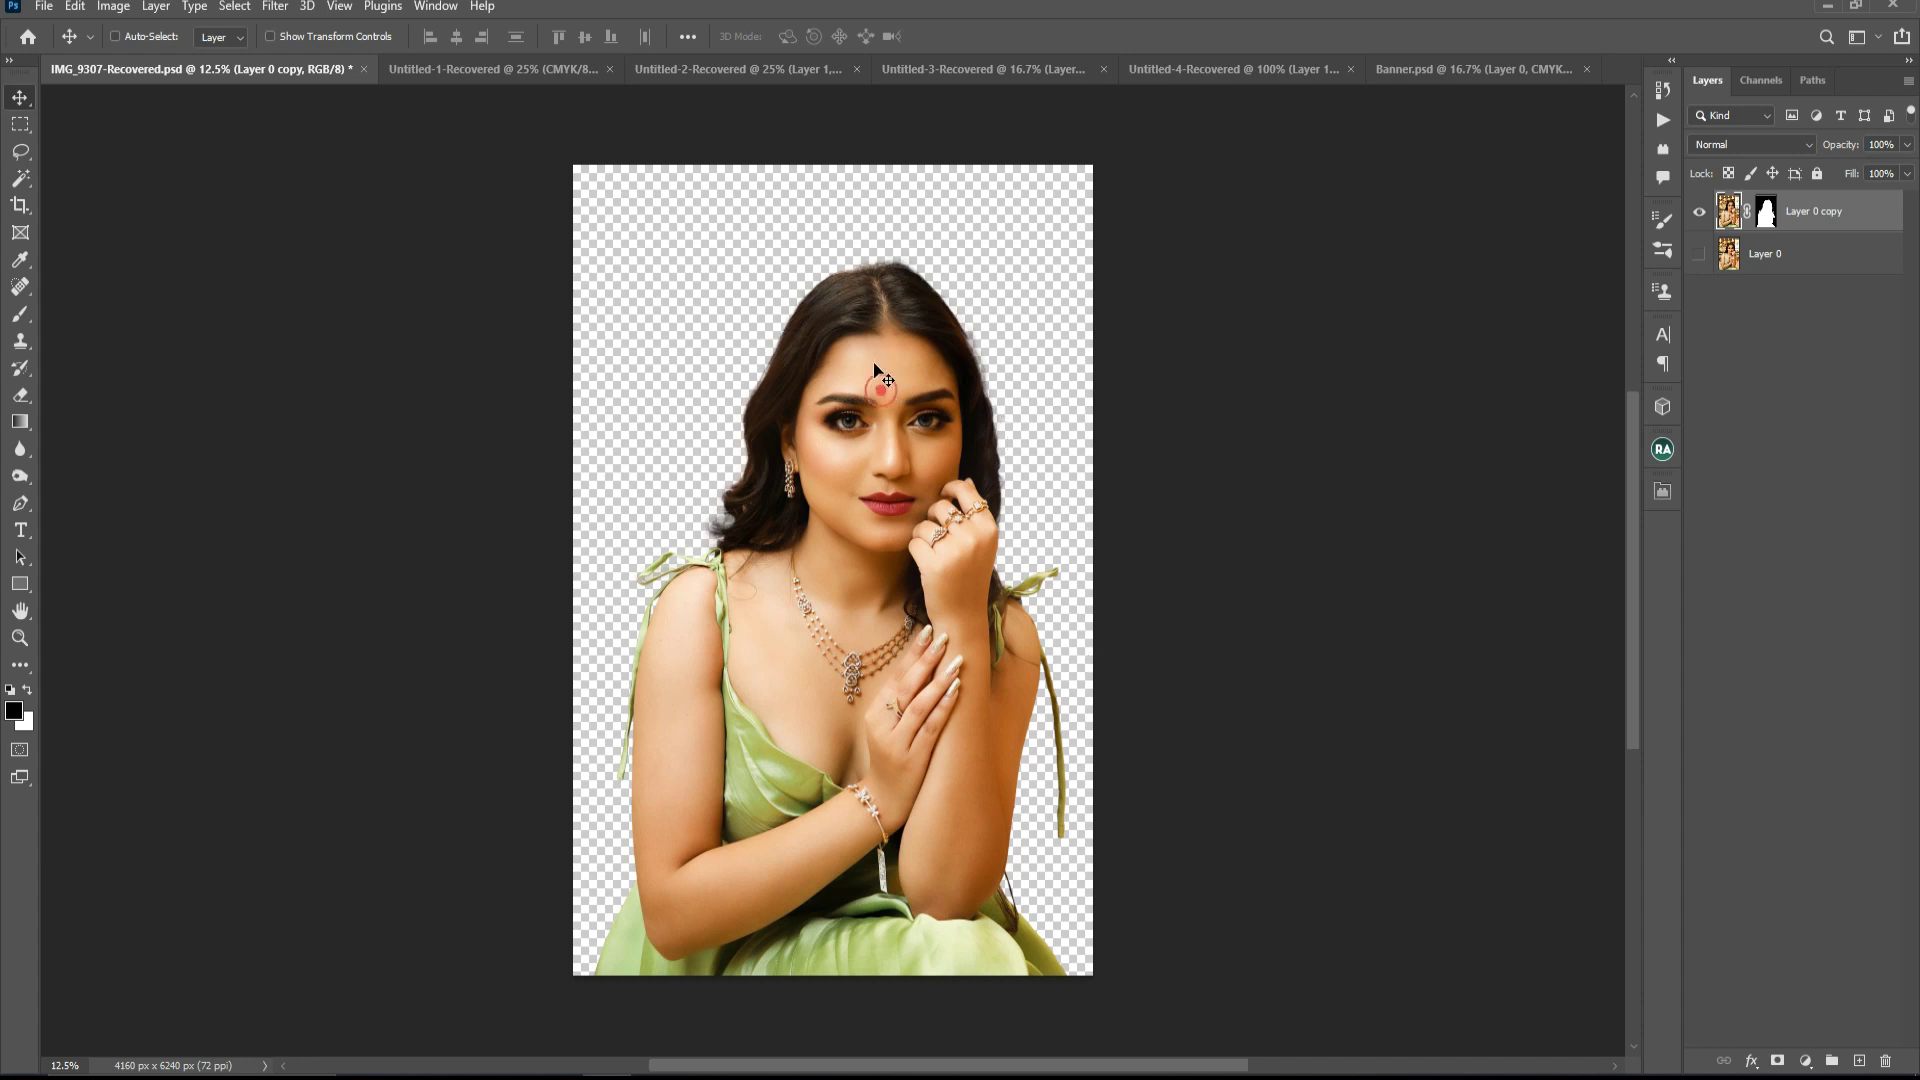
{"action": "mouse_move", "coordinate": [881, 390]}
{"action": "left_mouse_down"}
{"action": "mouse_move", "coordinate": [1404, 108]}
{"action": "mouse_move", "coordinate": [1413, 76]}
{"action": "left_mouse_up"}
{"action": "left_click_drag", "start_coordinate": [753, 481], "coordinate": [760, 485]}
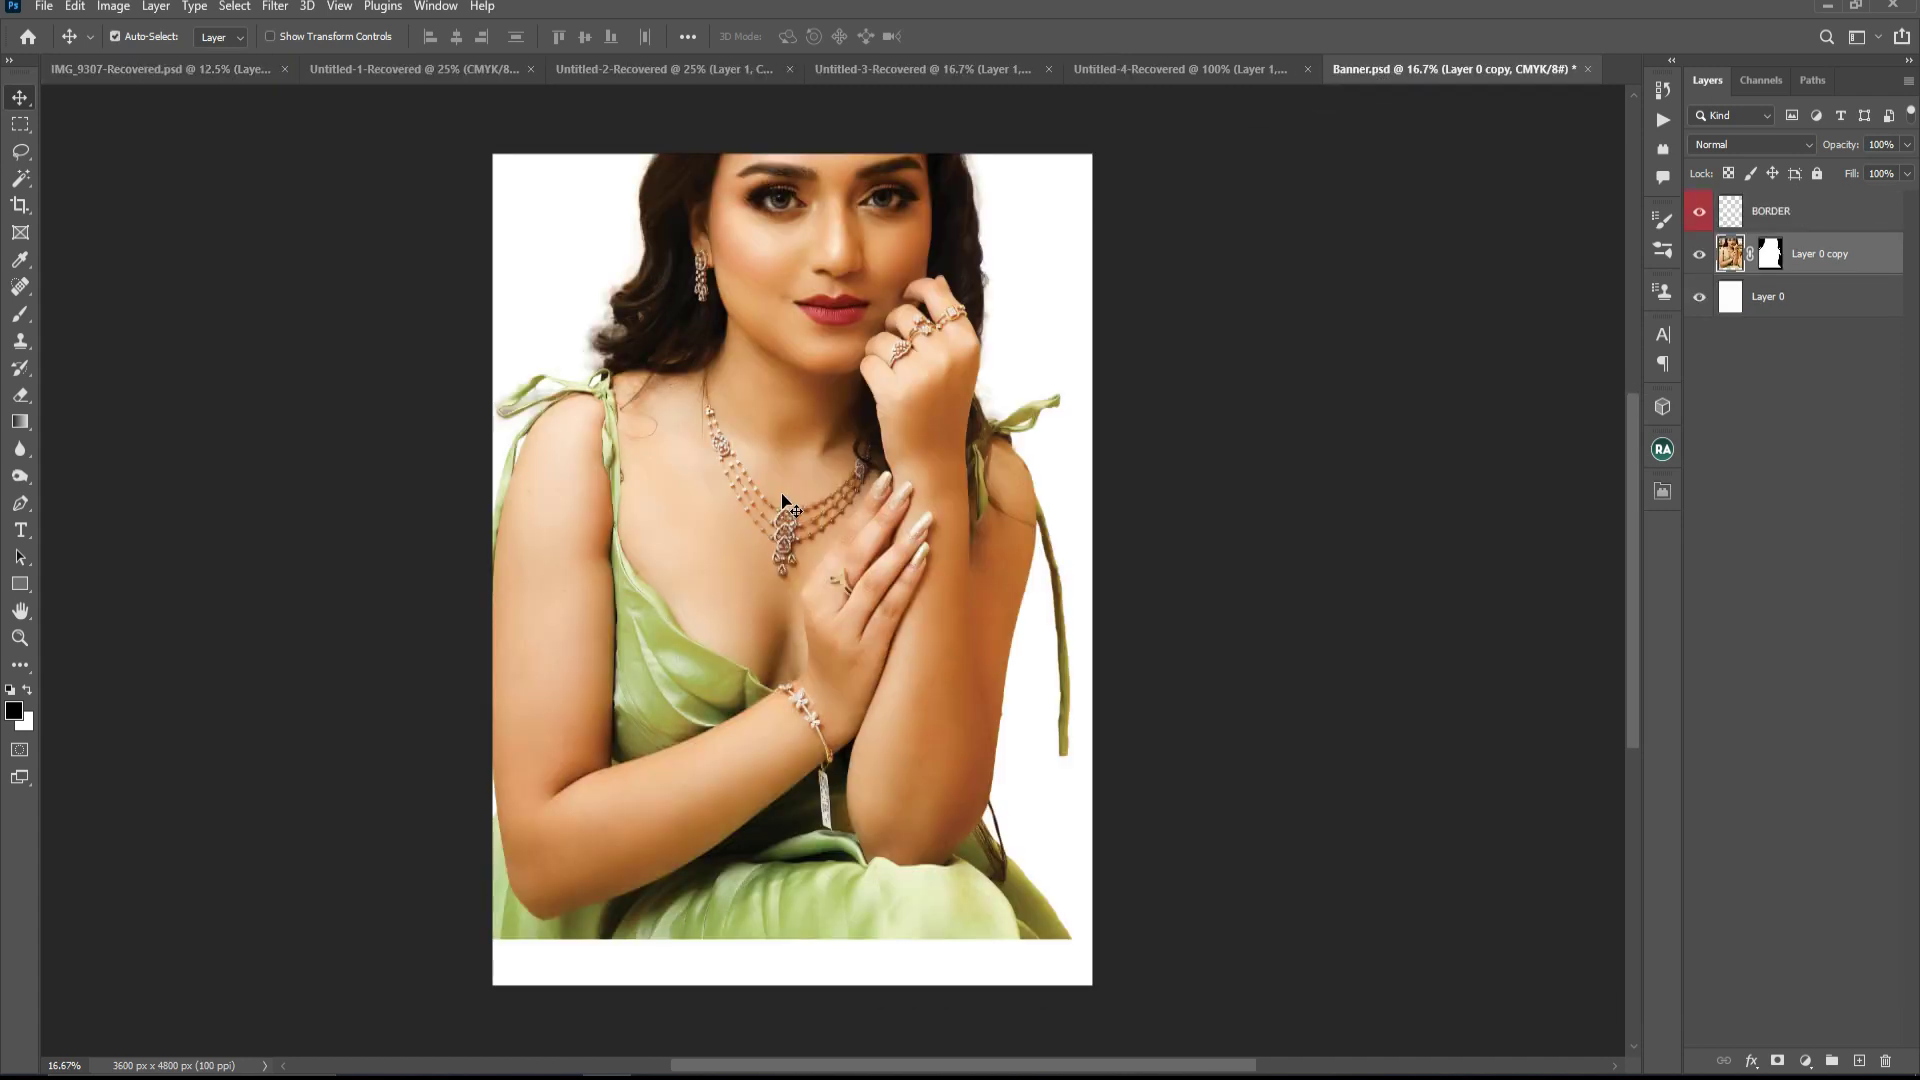
{"action": "key", "text": "ctrl+t"}
{"action": "key", "text": "ctrl+minus"}
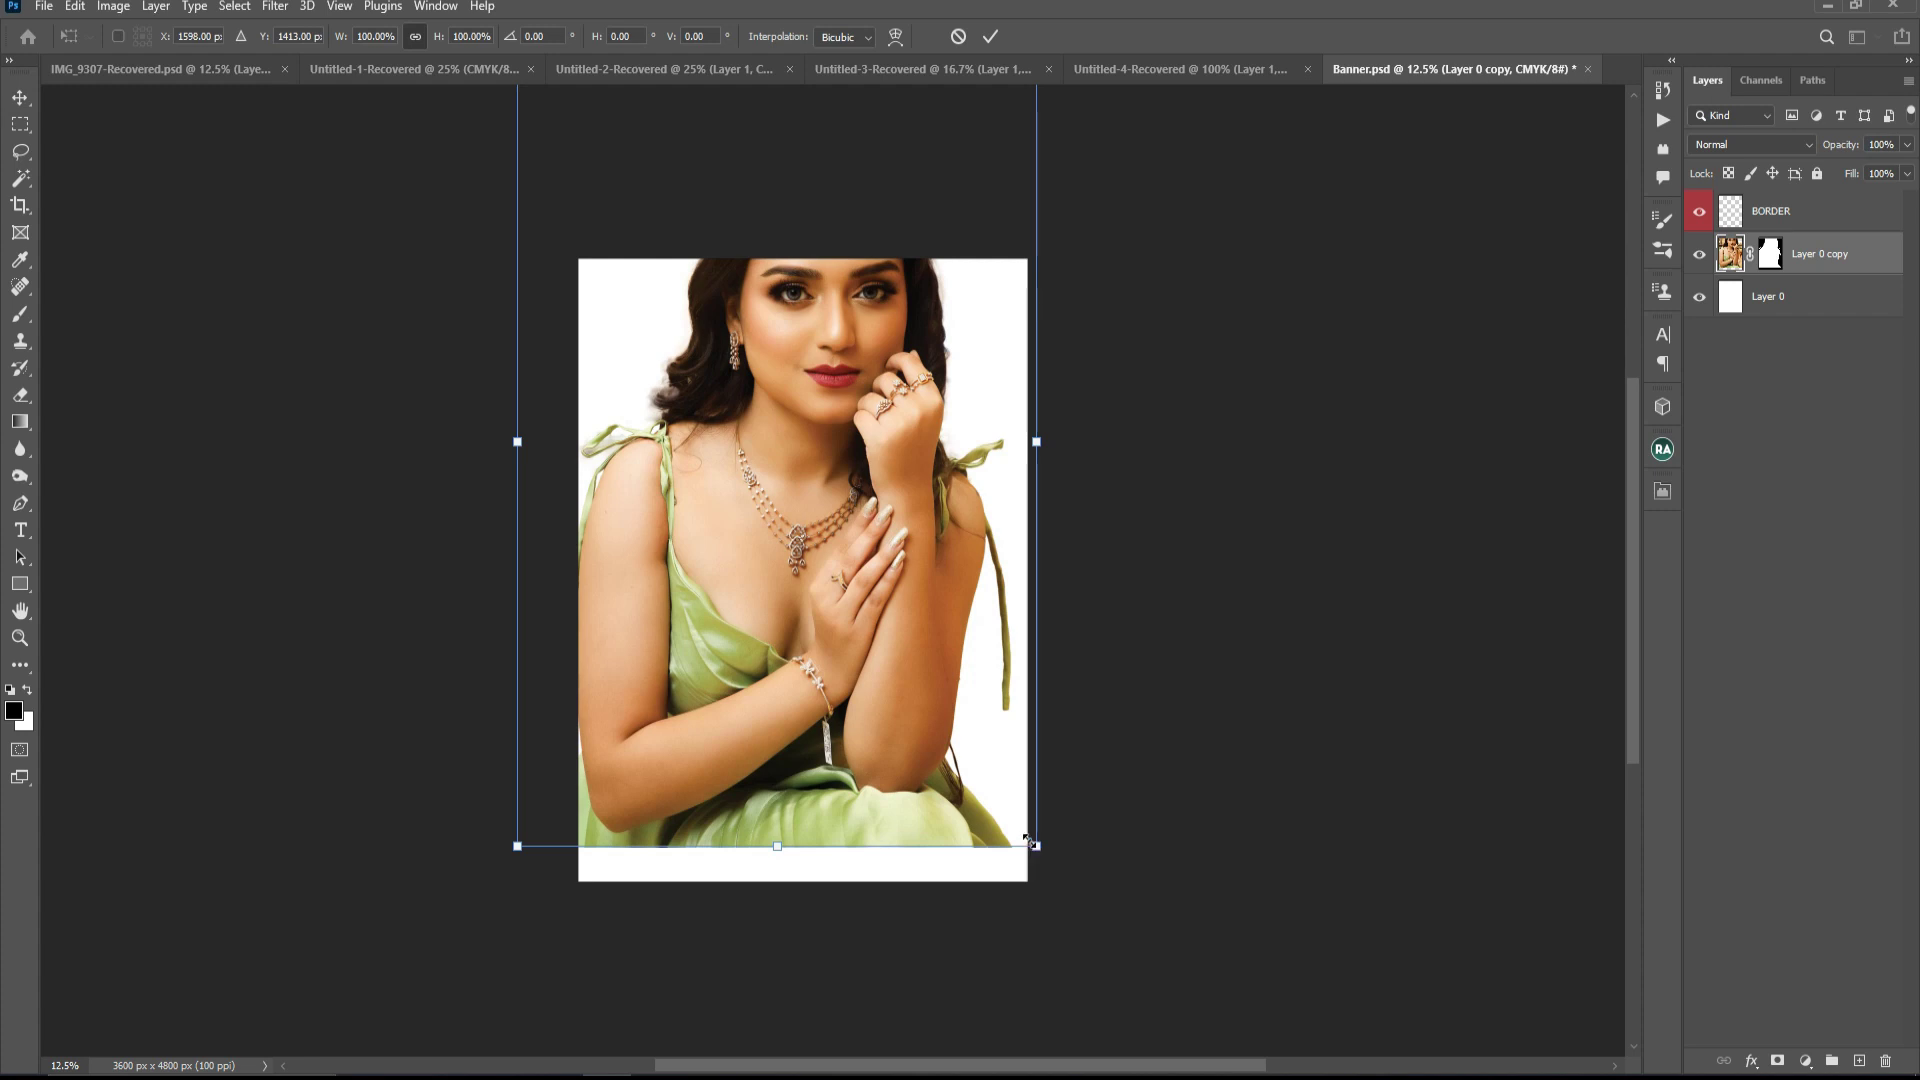
{"action": "left_click_drag", "start_coordinate": [1029, 842], "coordinate": [977, 753]}
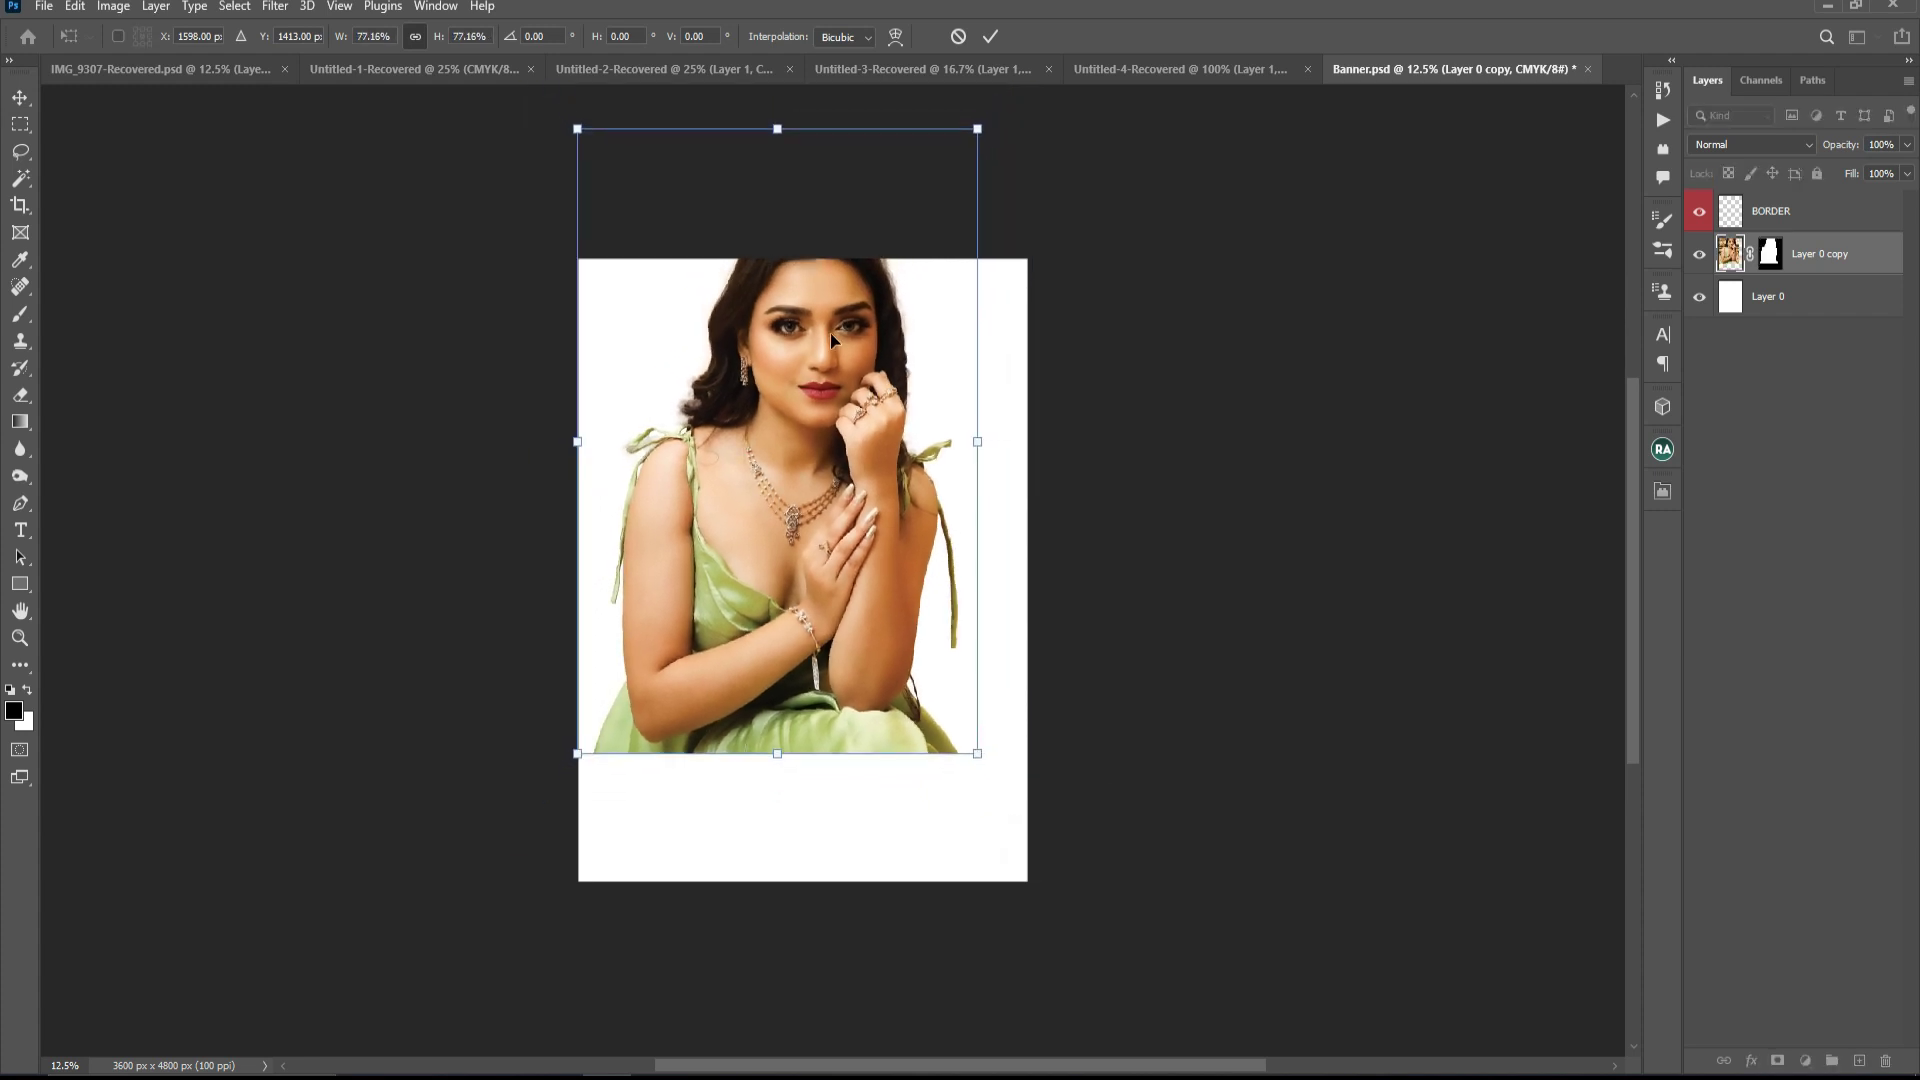
{"action": "left_click_drag", "start_coordinate": [831, 335], "coordinate": [836, 363]}
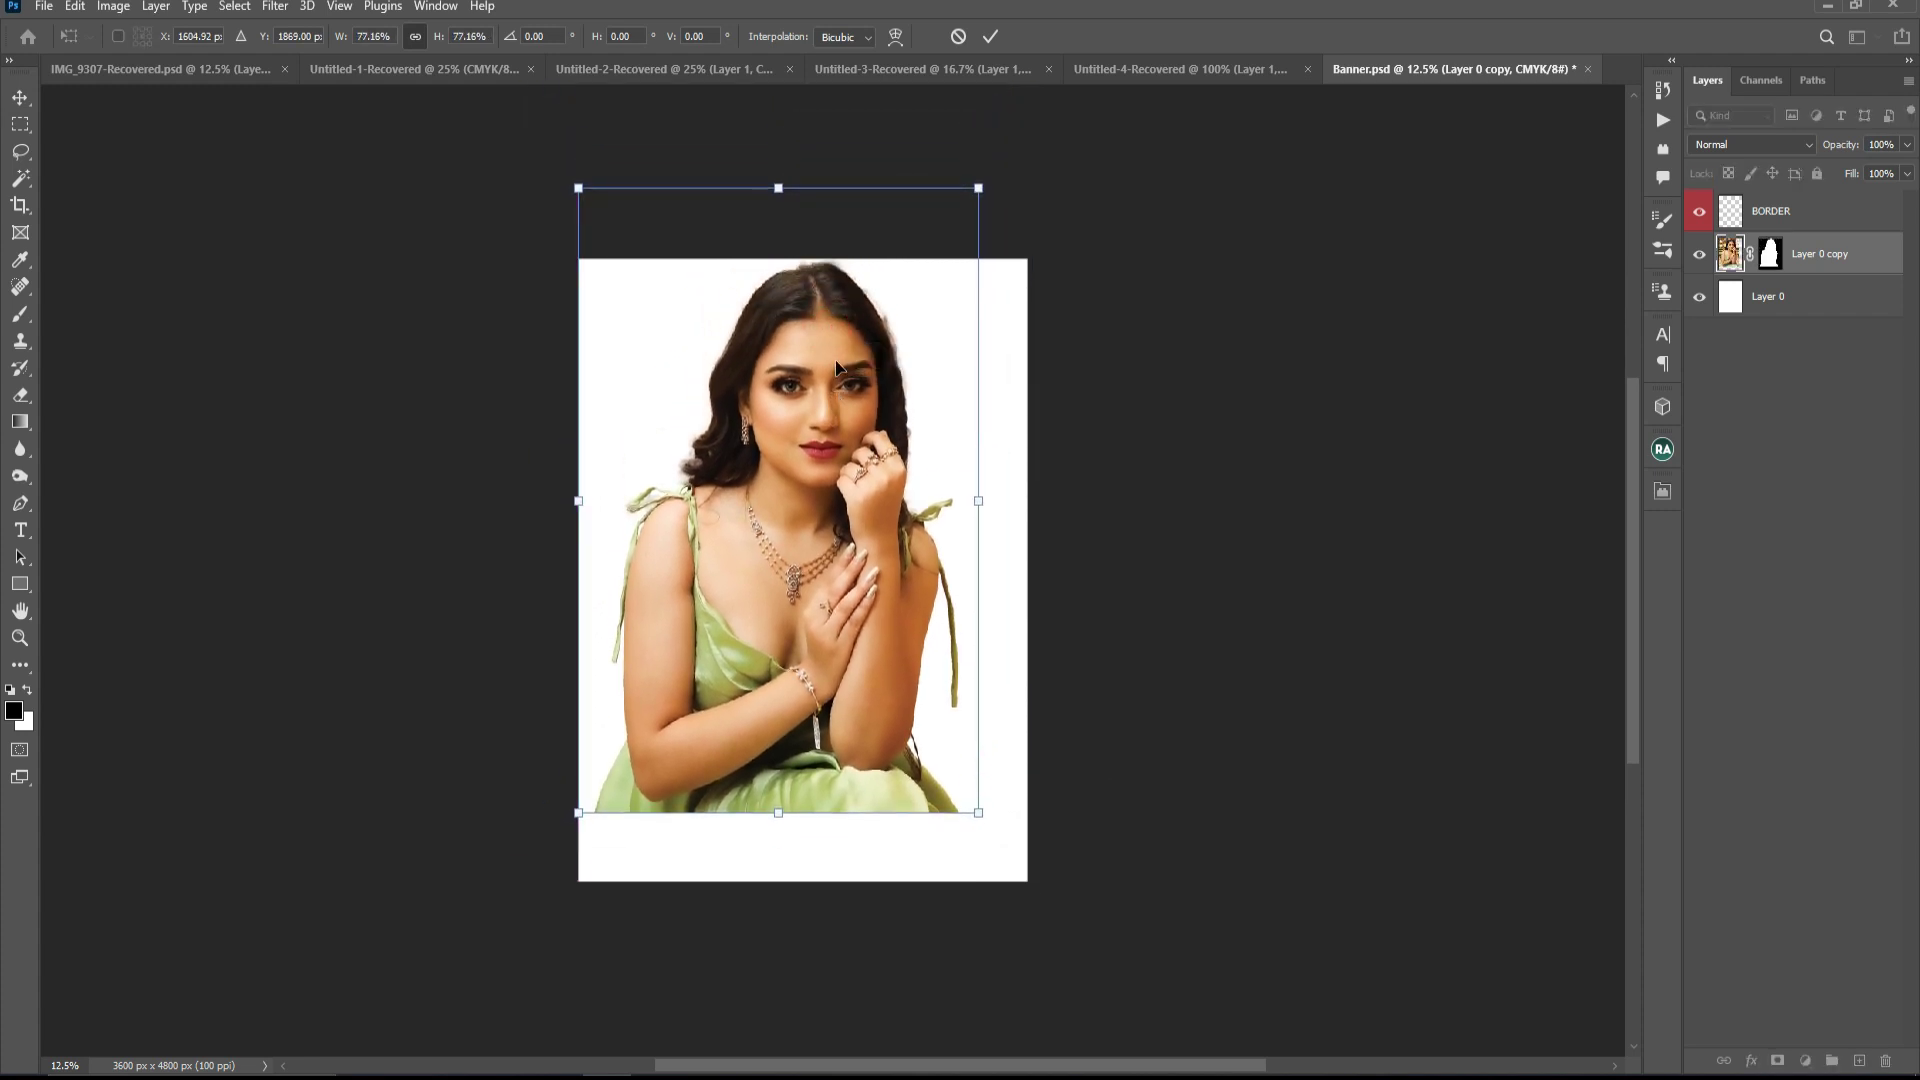
{"action": "key", "text": "Return"}
{"action": "left_click_drag", "start_coordinate": [850, 418], "coordinate": [853, 426]}
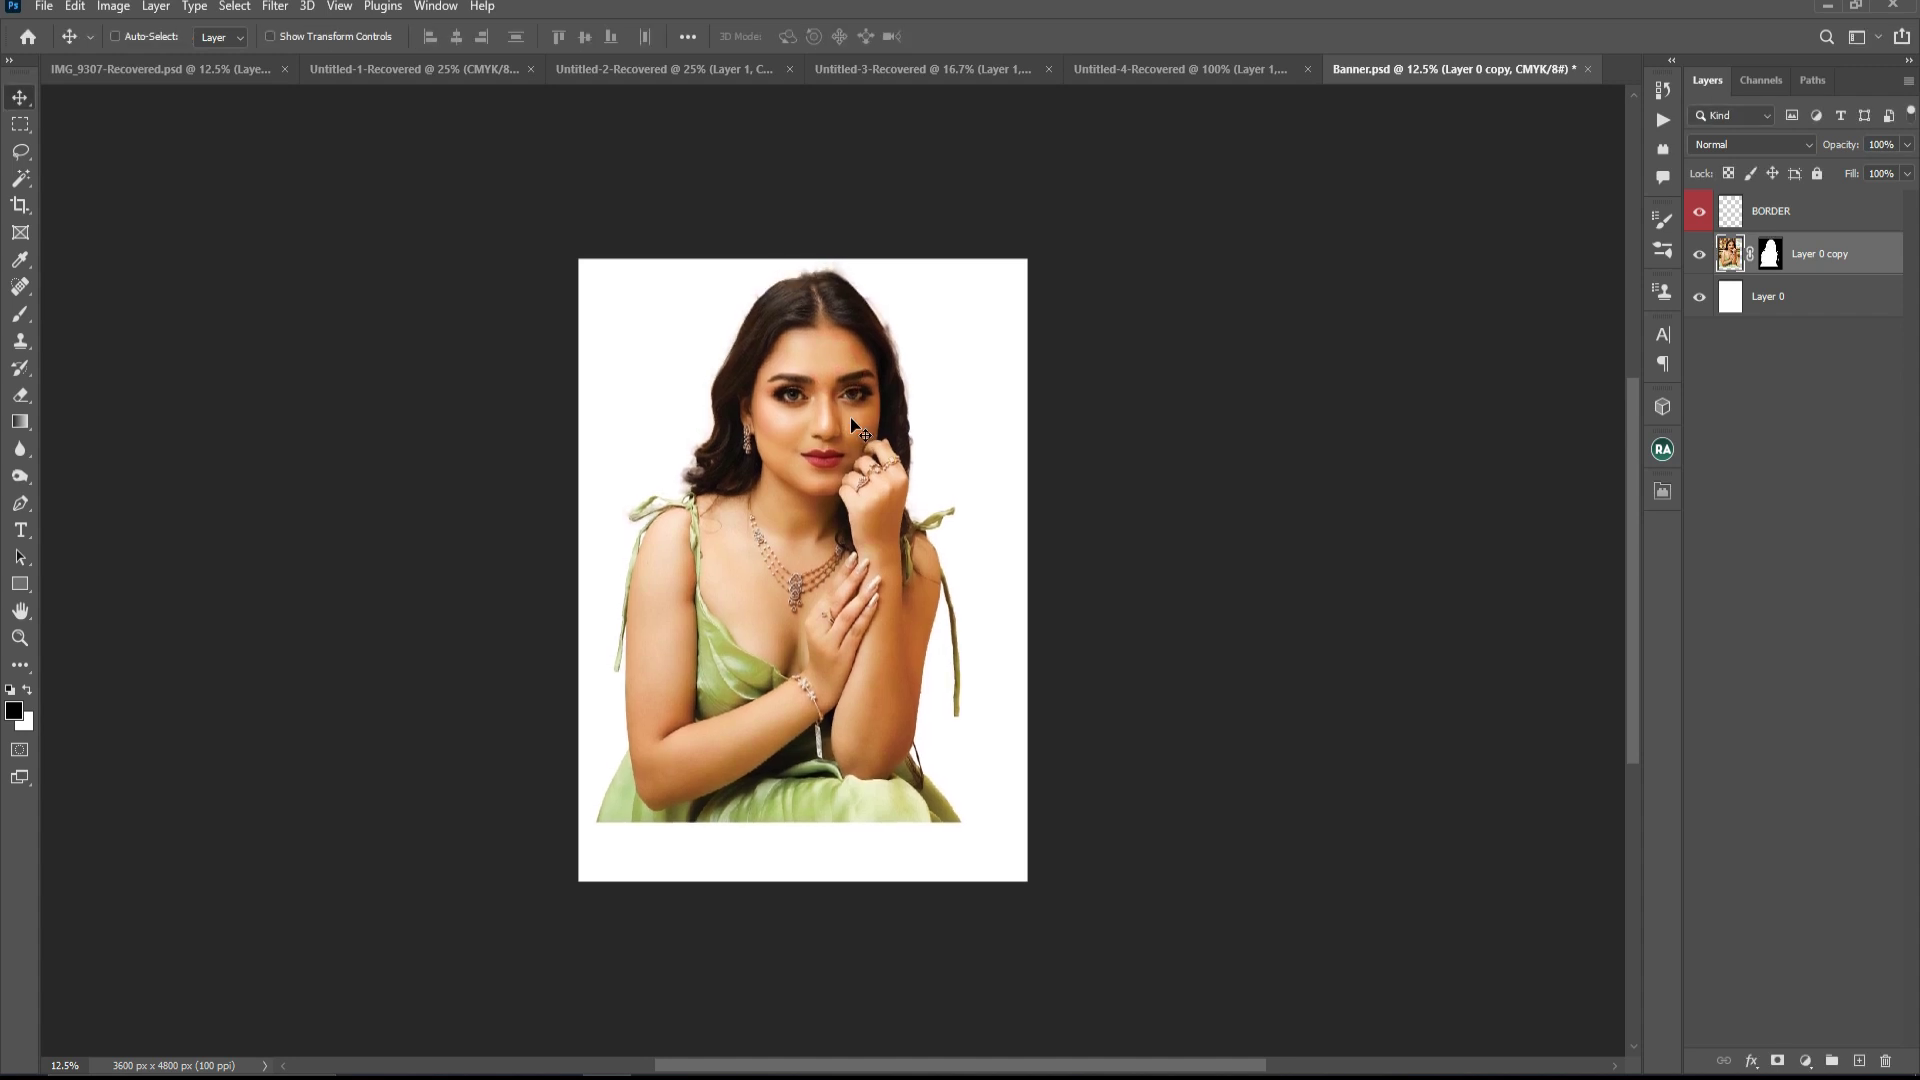
{"action": "key", "text": "ctrl+plus"}
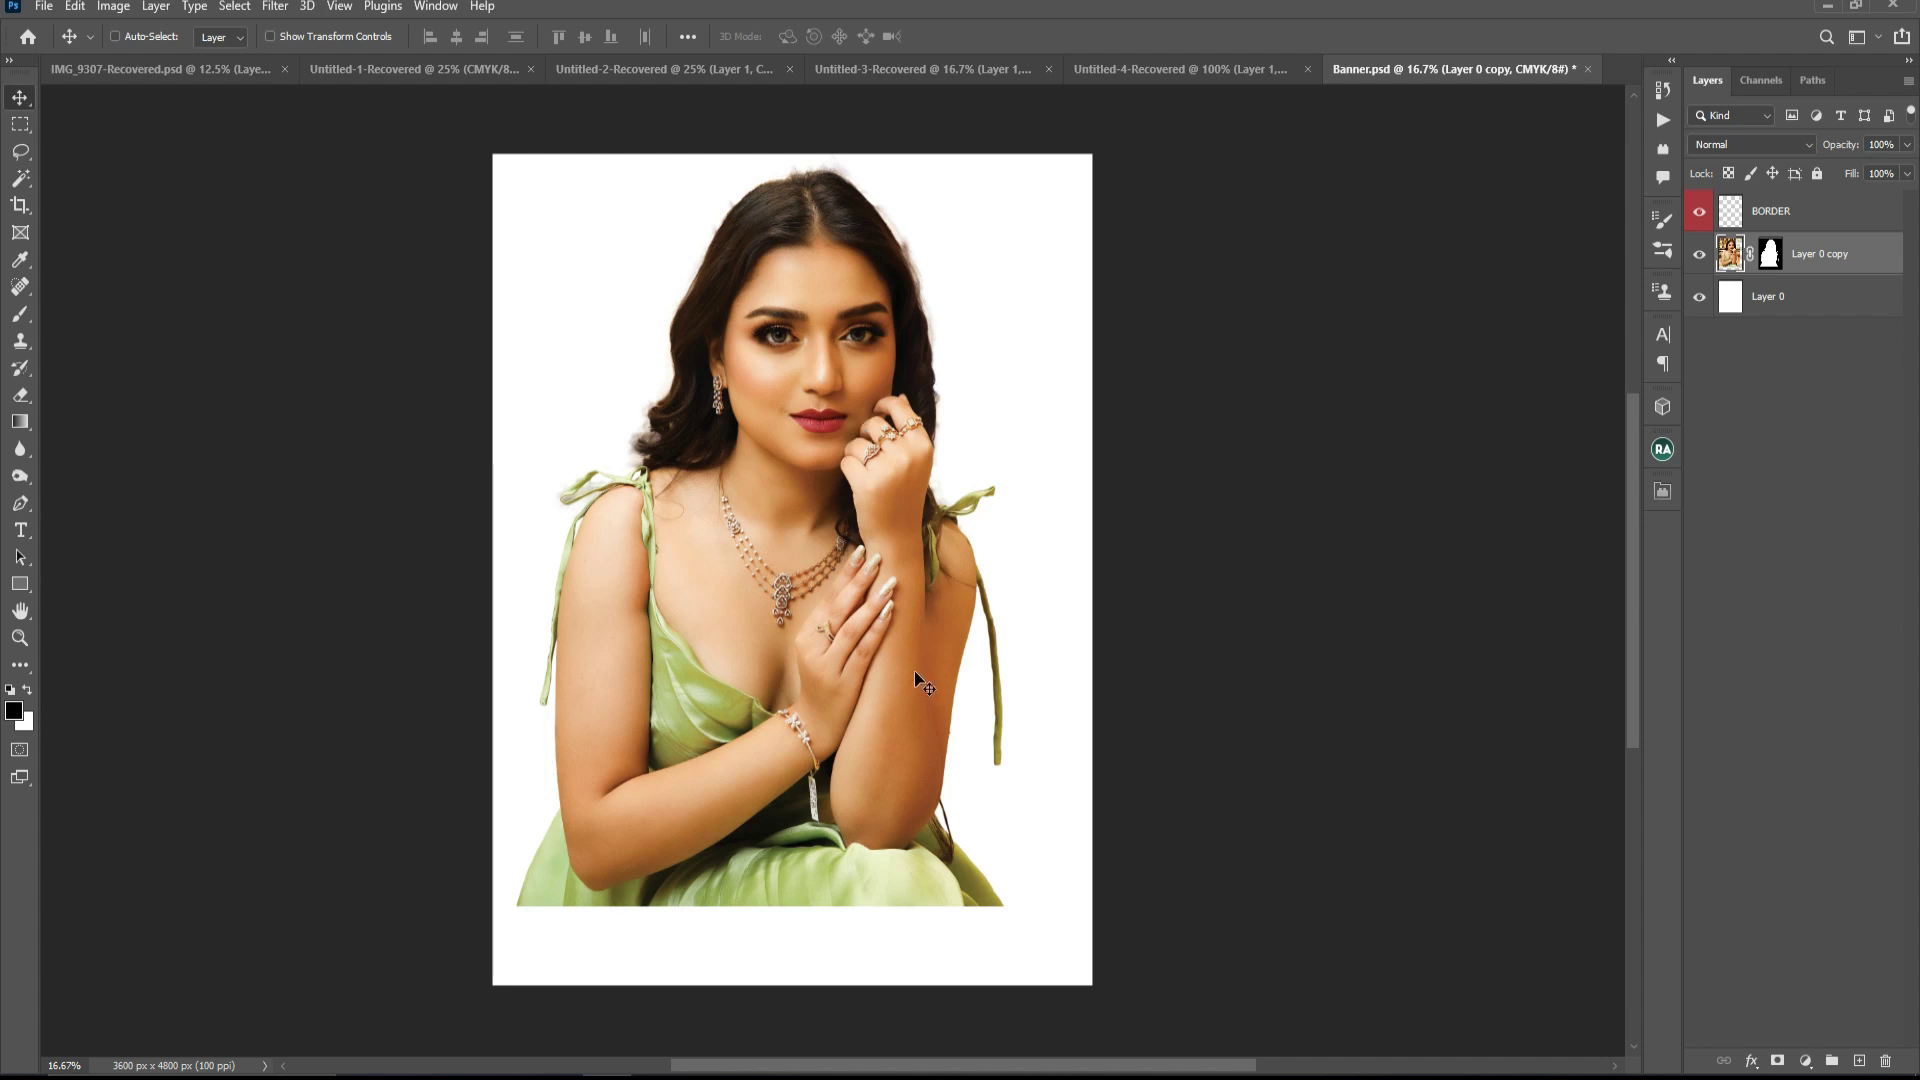
- Drag the red JEWELLERY GARDEN banner layers from the logo design onto the poster
{"action": "right_click", "coordinate": [20, 584]}
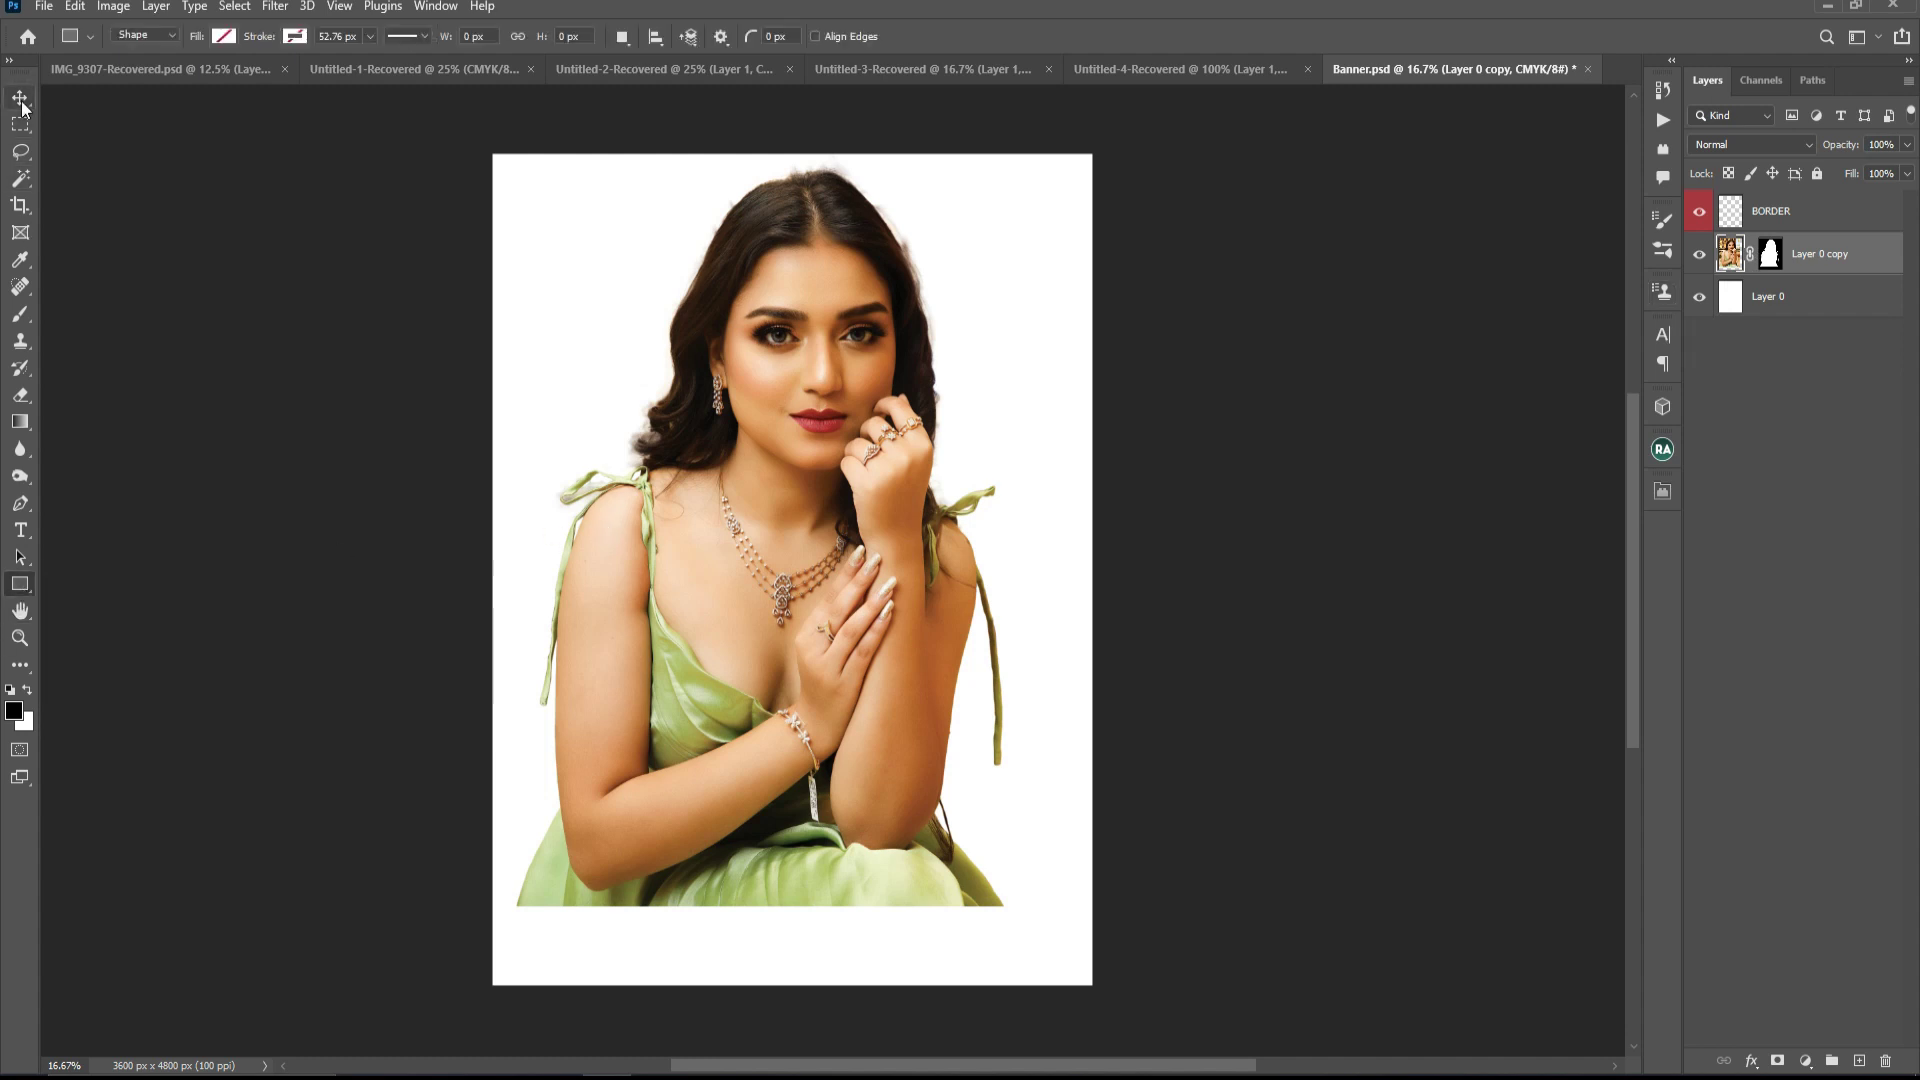
{"action": "left_click", "coordinate": [400, 68]}
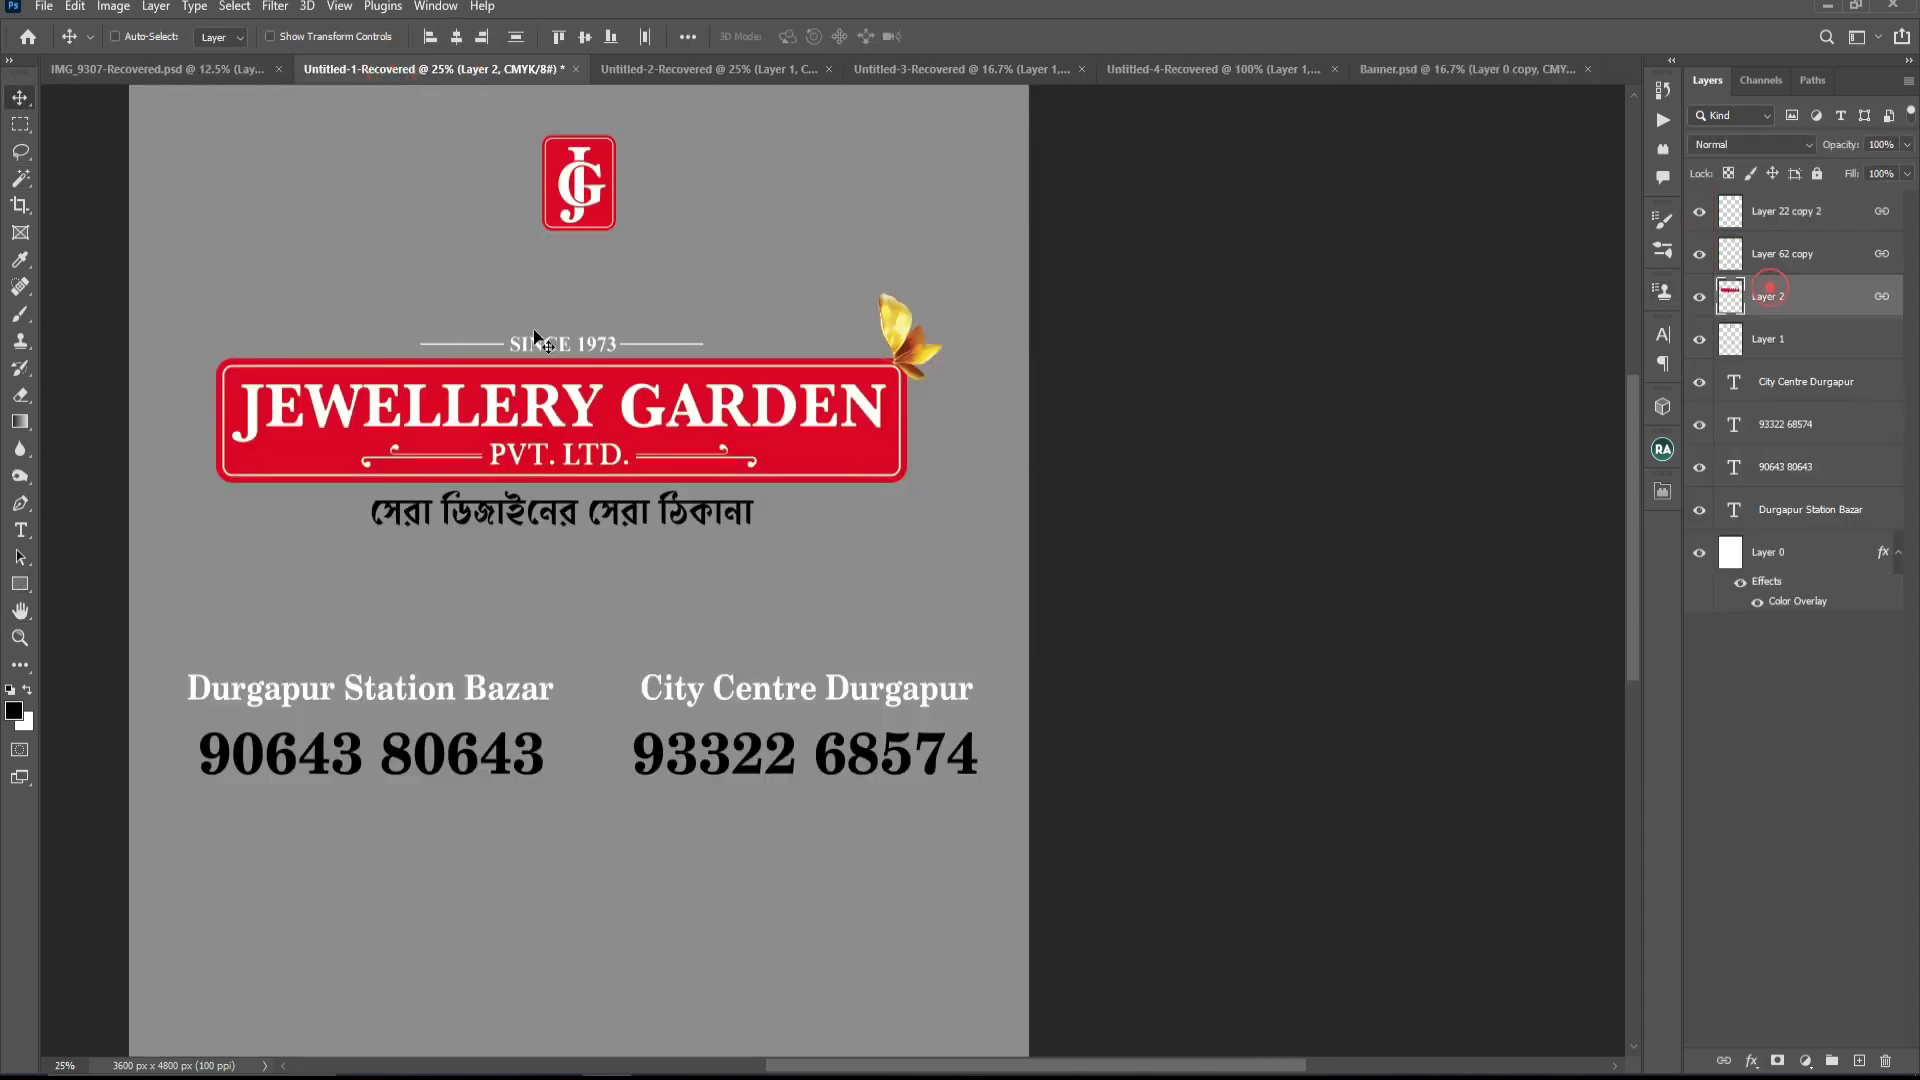
{"action": "left_click_drag", "start_coordinate": [387, 360], "coordinate": [1397, 76]}
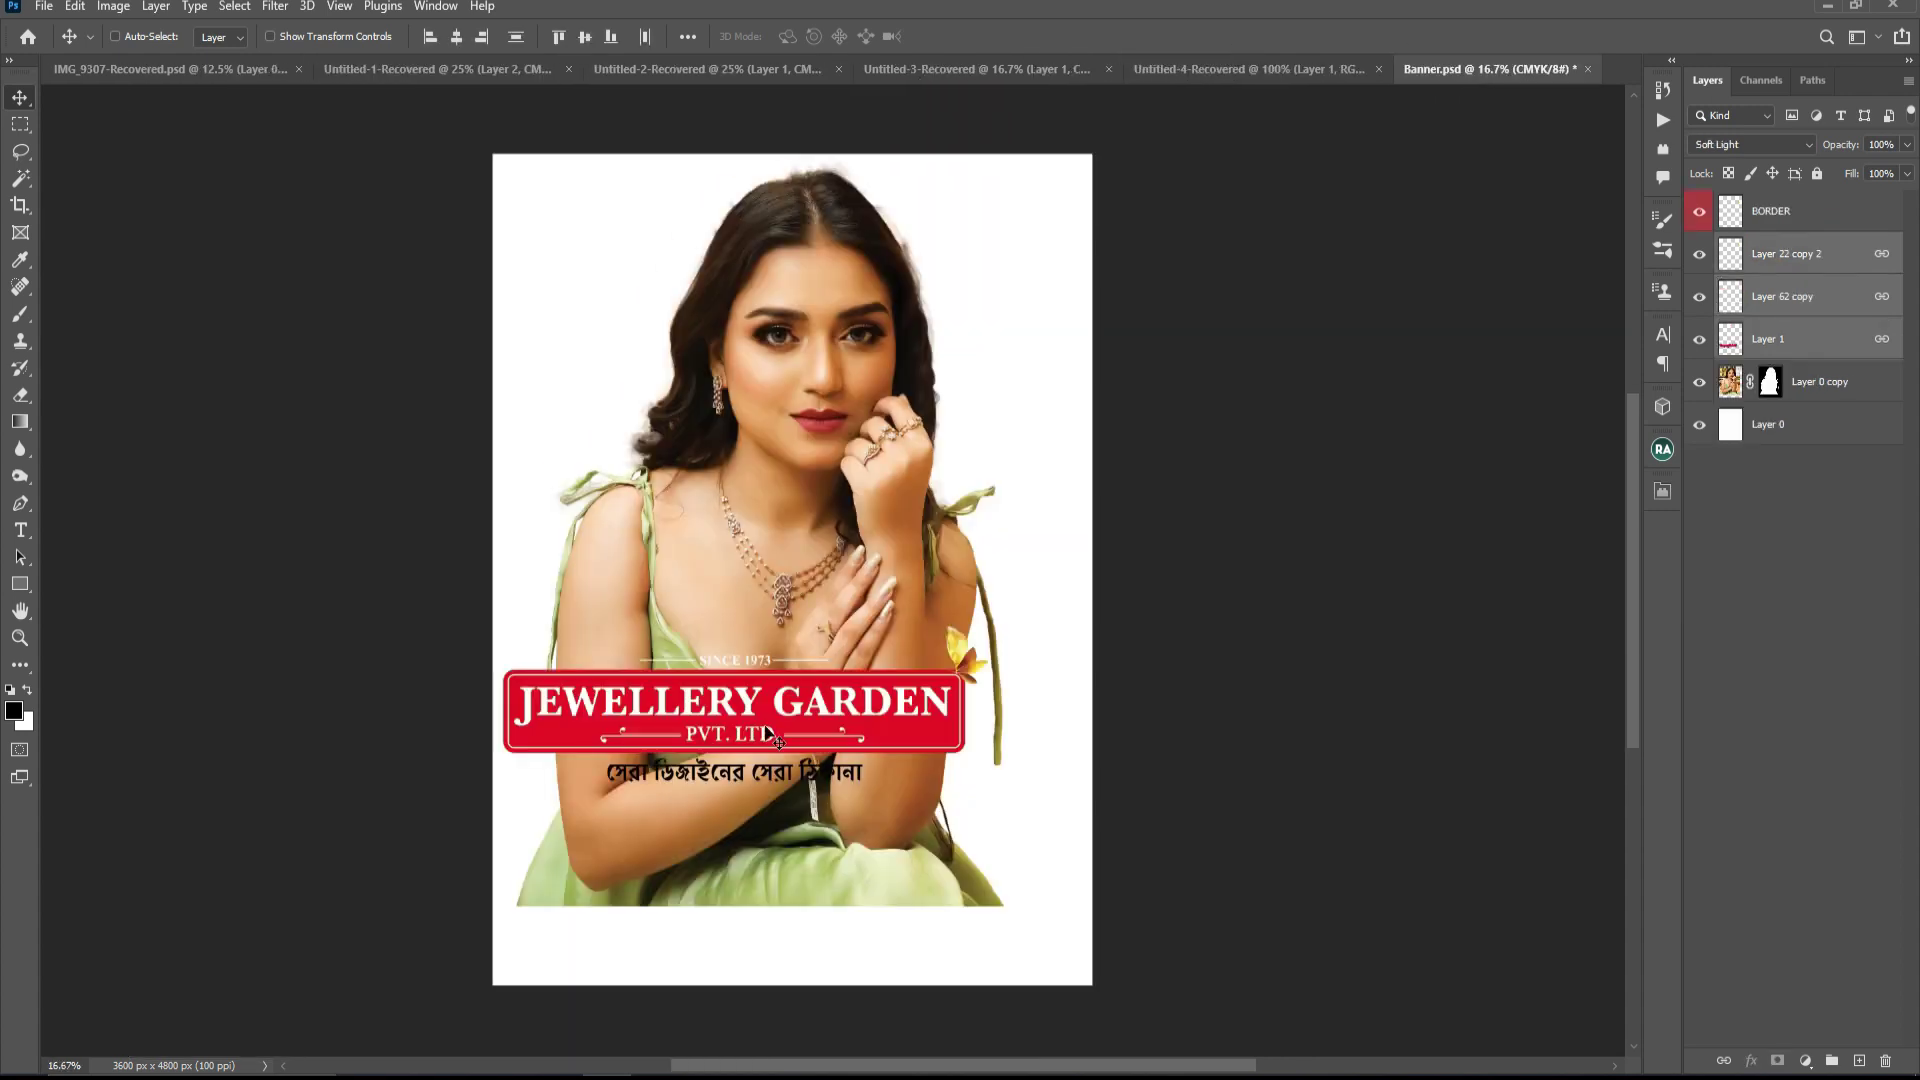
{"action": "left_click_drag", "start_coordinate": [1398, 76], "coordinate": [776, 735]}
{"action": "key", "text": "ctrl+t"}
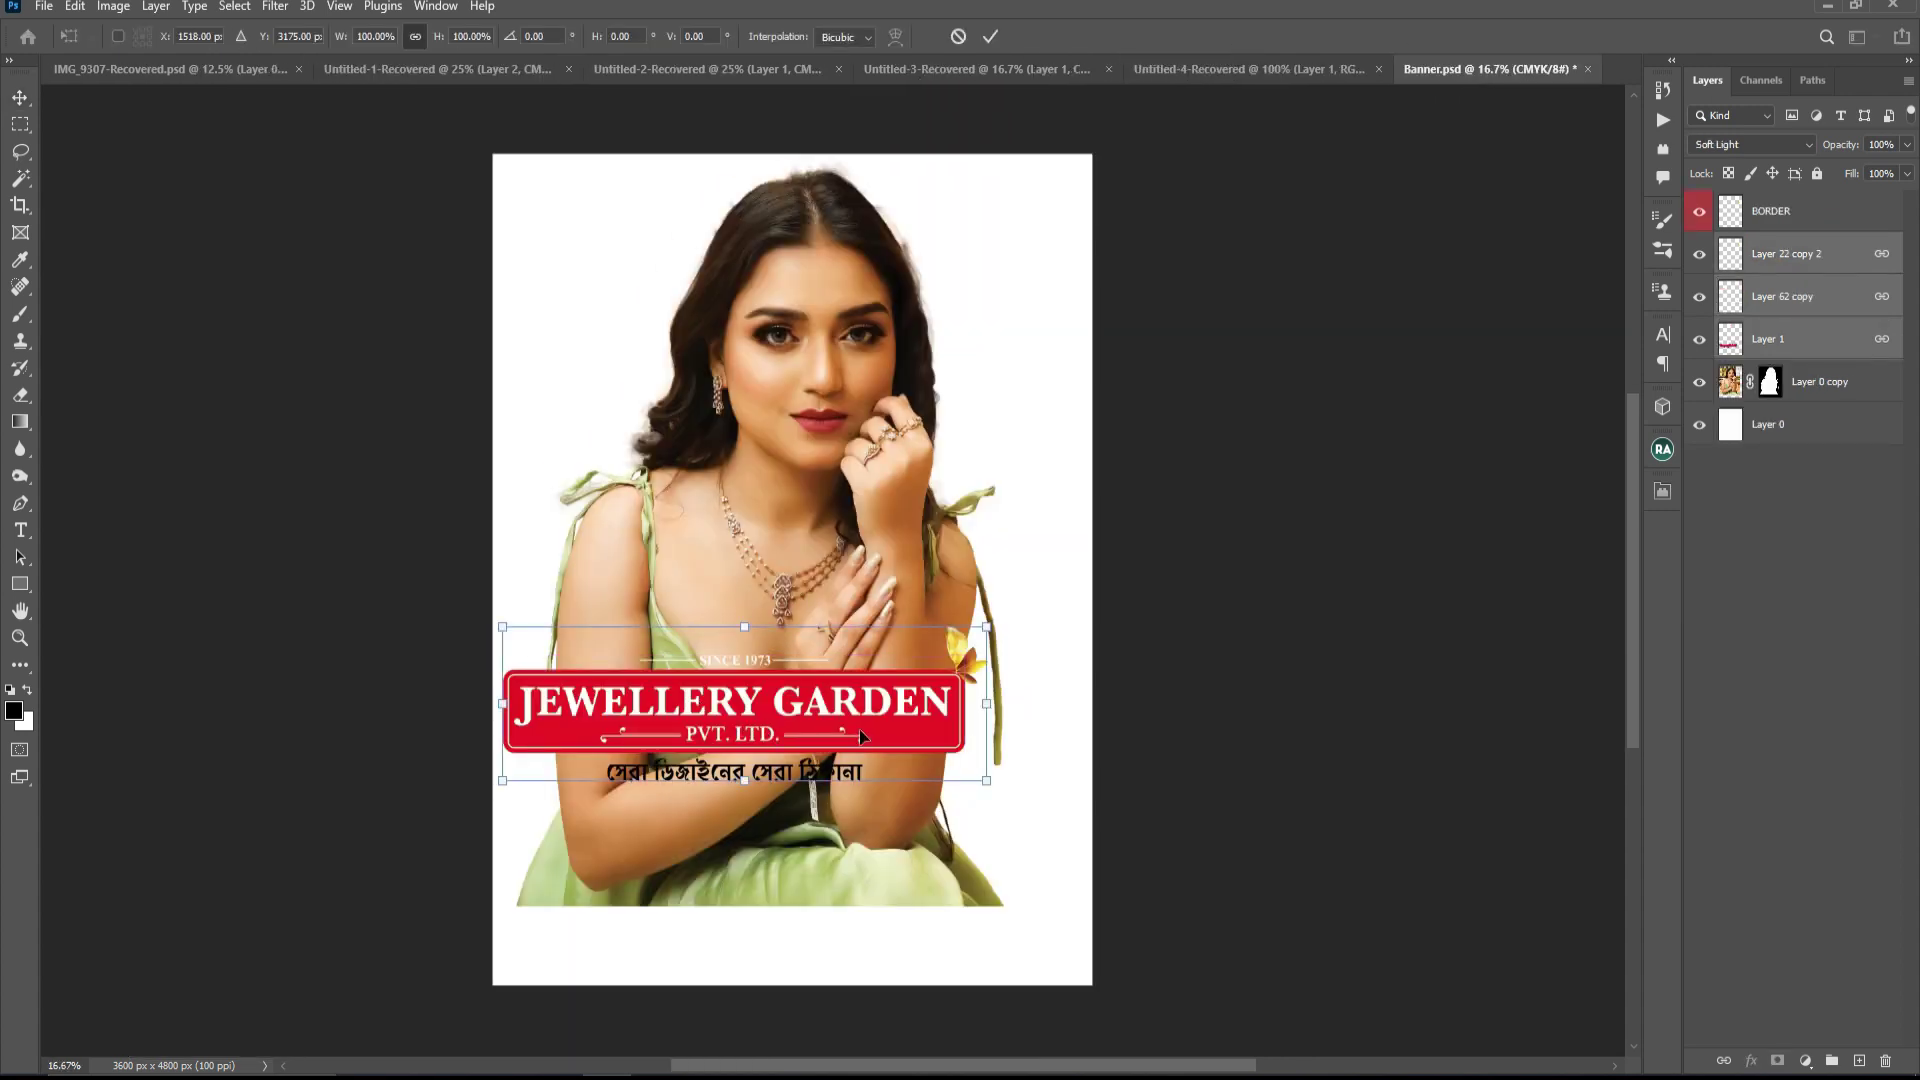
{"action": "key", "text": "Return"}
- Select Layer 22 copy 2, select the whole canvas, then activate the white background layer
{"action": "scroll", "coordinate": [880, 789], "scroll_direction": "down", "scroll_amount": 2}
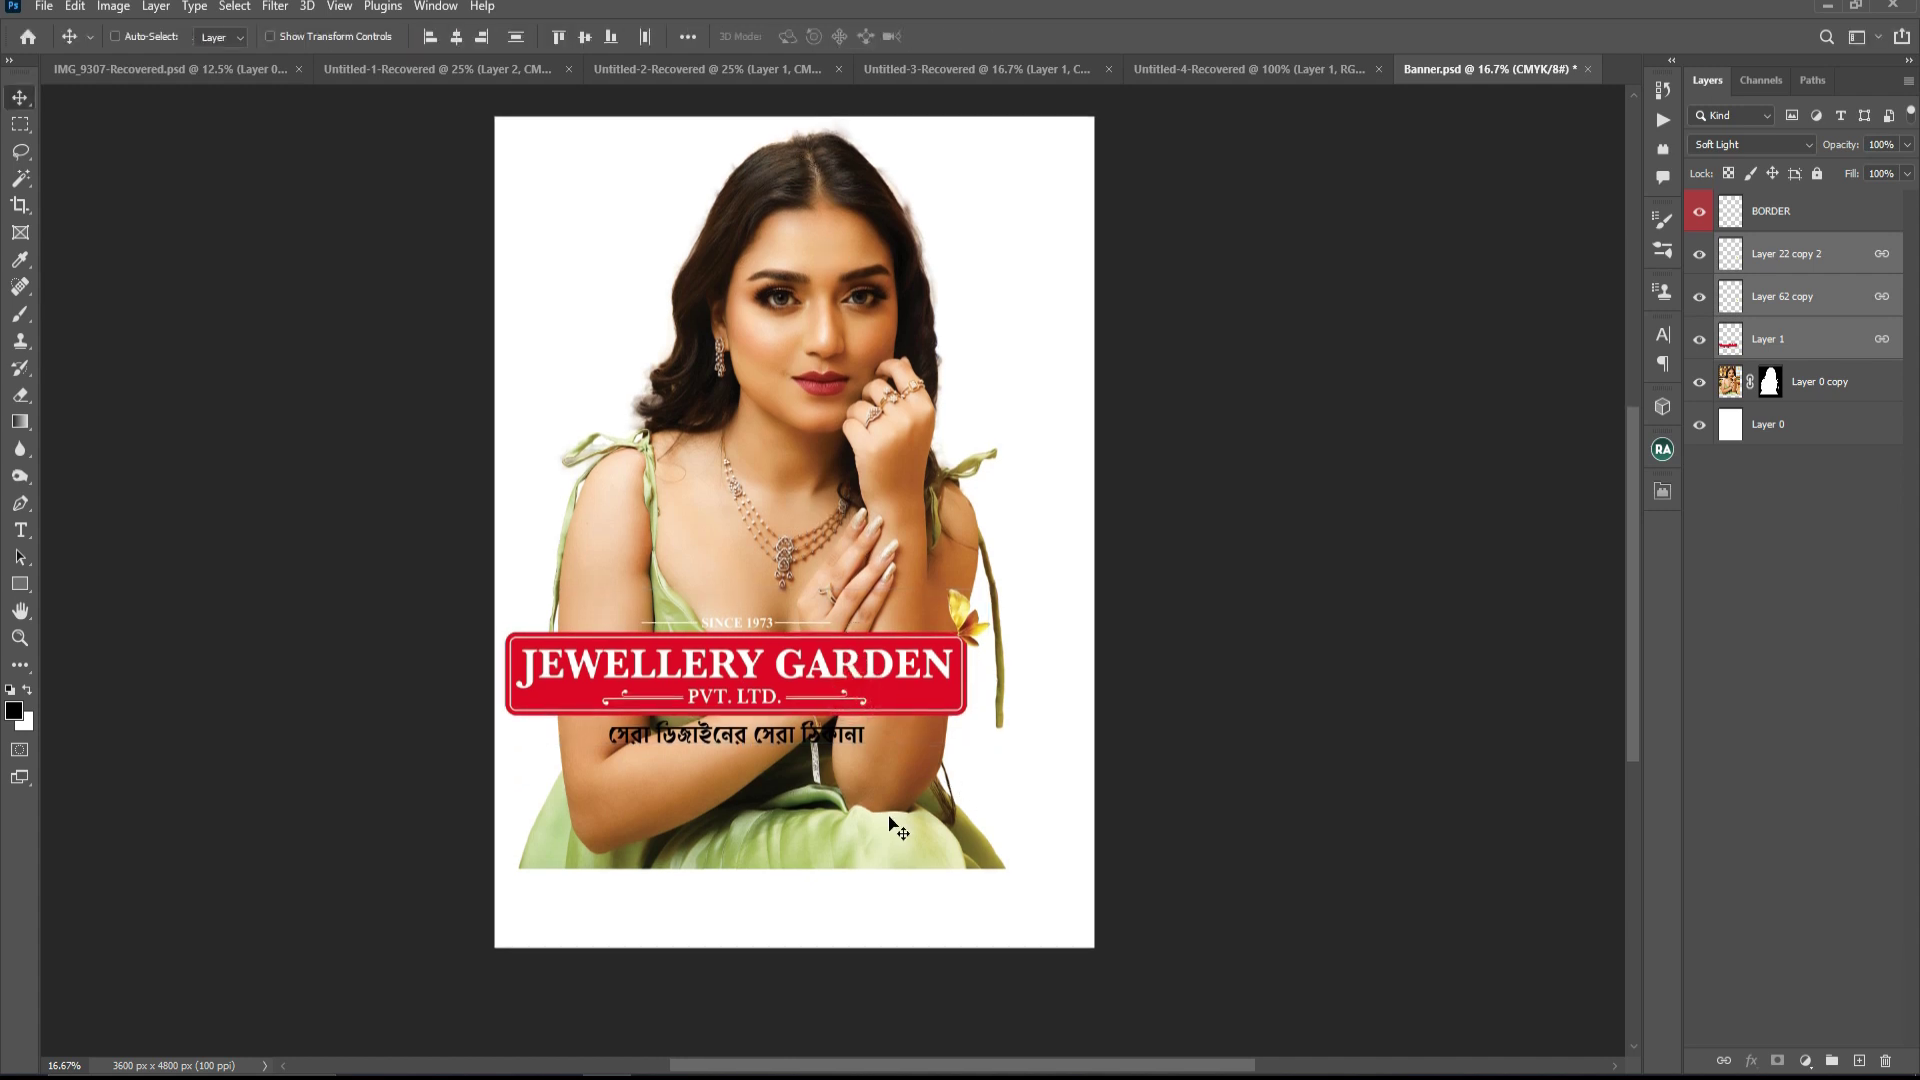
{"action": "left_click", "coordinate": [1781, 252]}
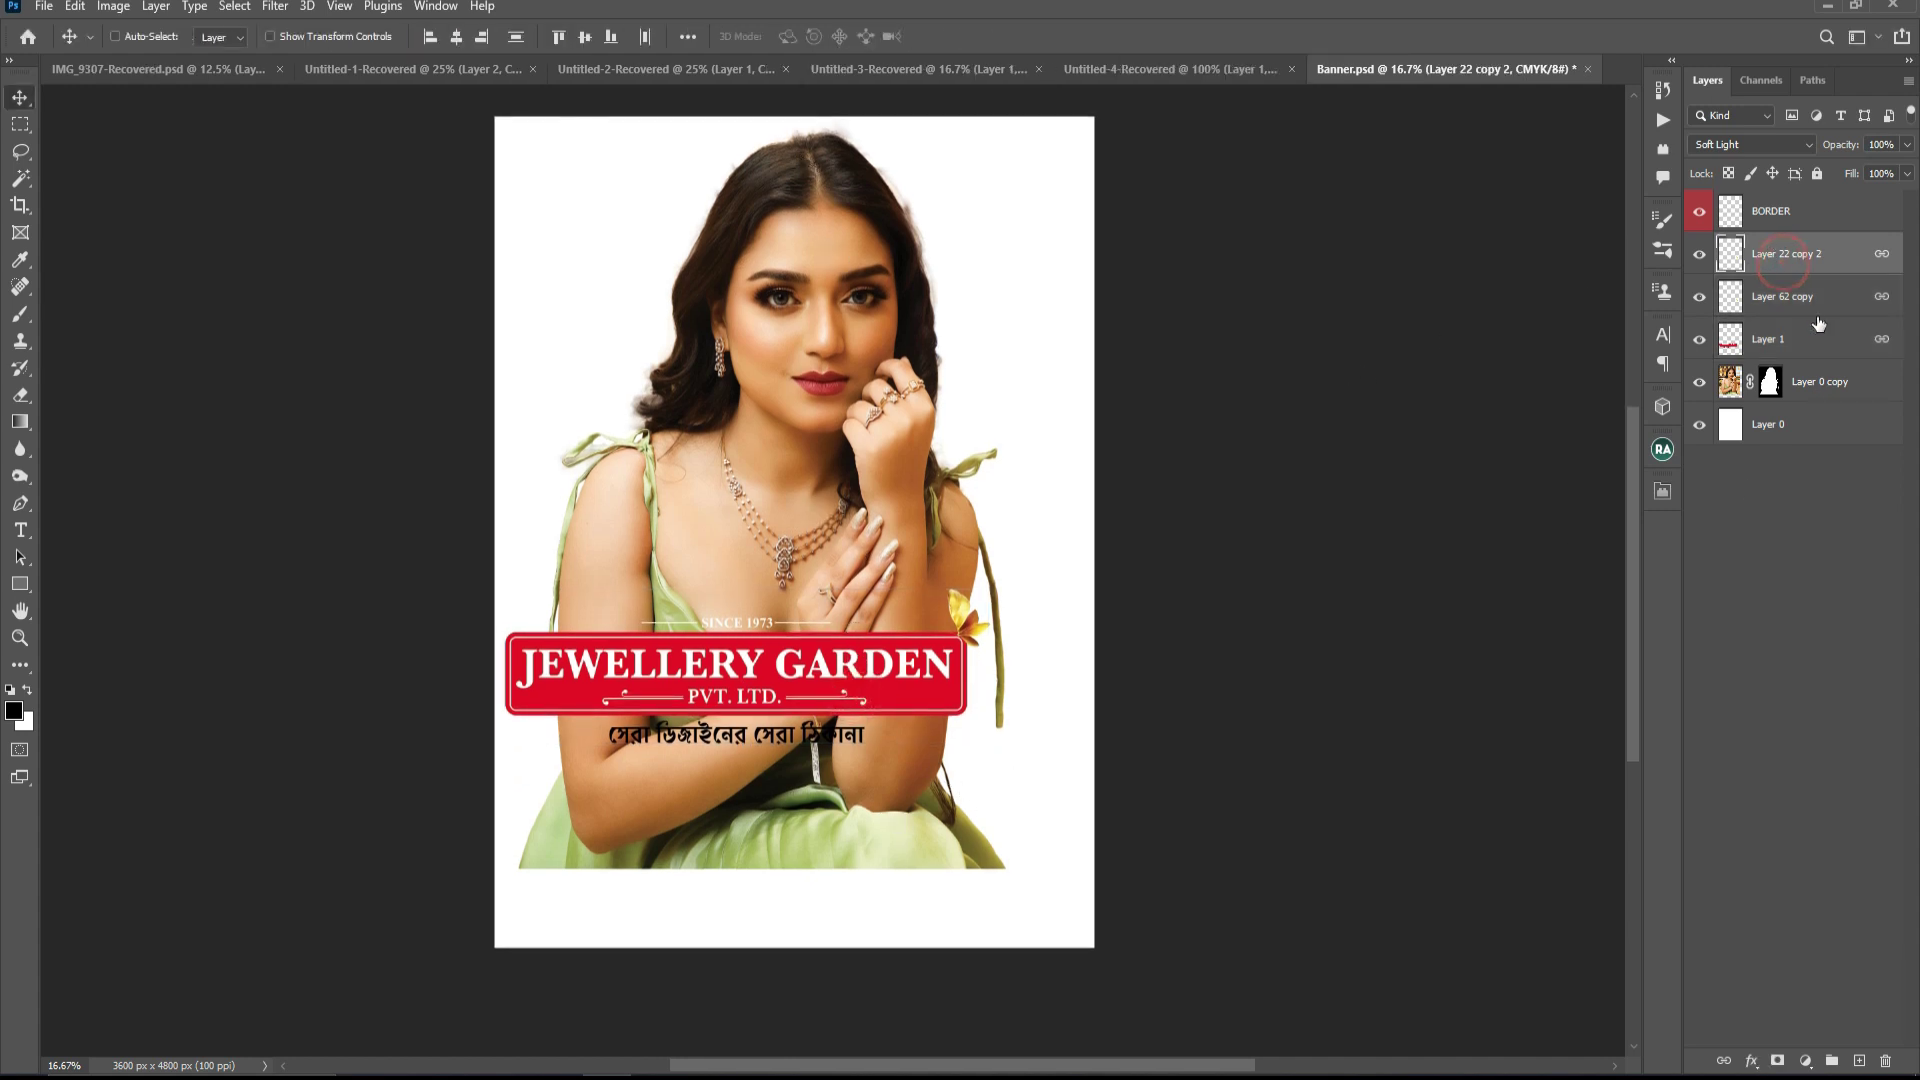
{"action": "key", "text": "ctrl"}
{"action": "key", "text": "ctrl+a"}
{"action": "left_click", "coordinate": [1775, 428]}
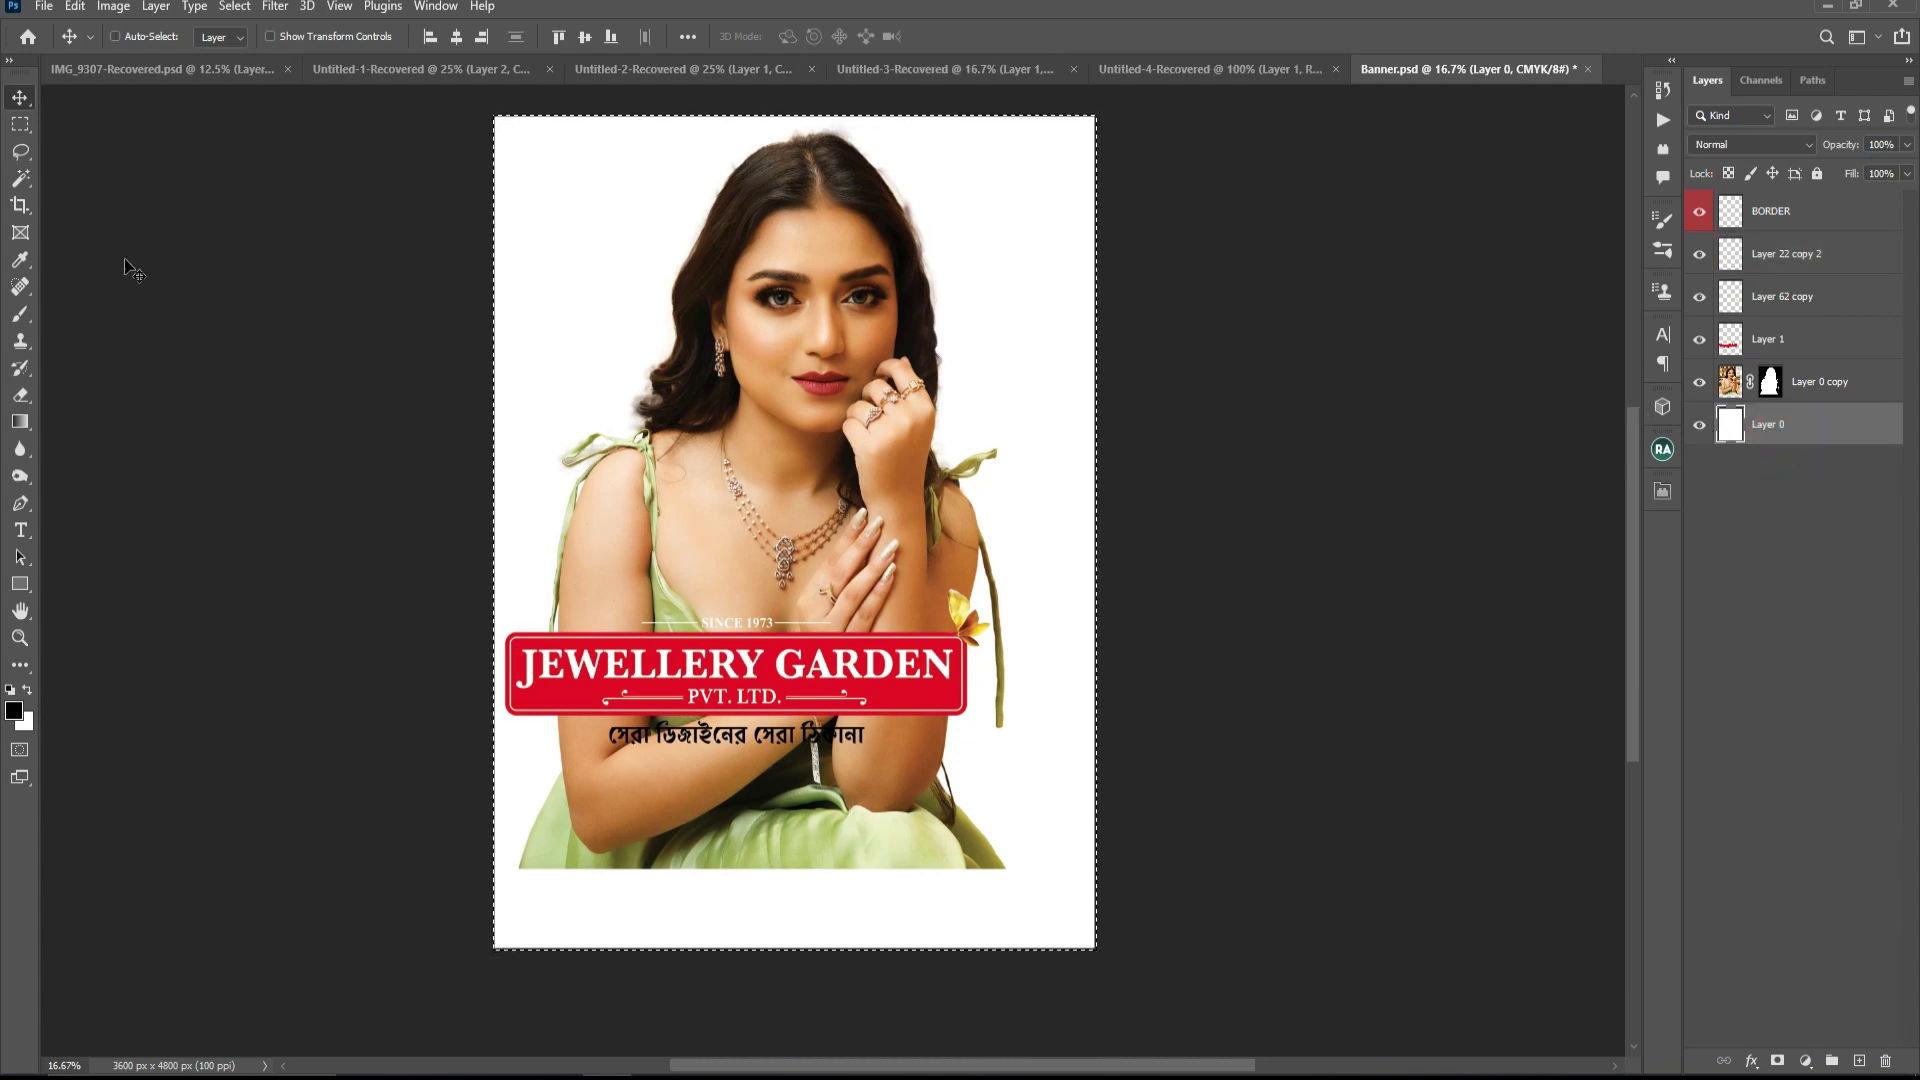
- Show the rulers and place a vertical guide down the page's centre line
{"action": "key", "text": "ctrl+t"}
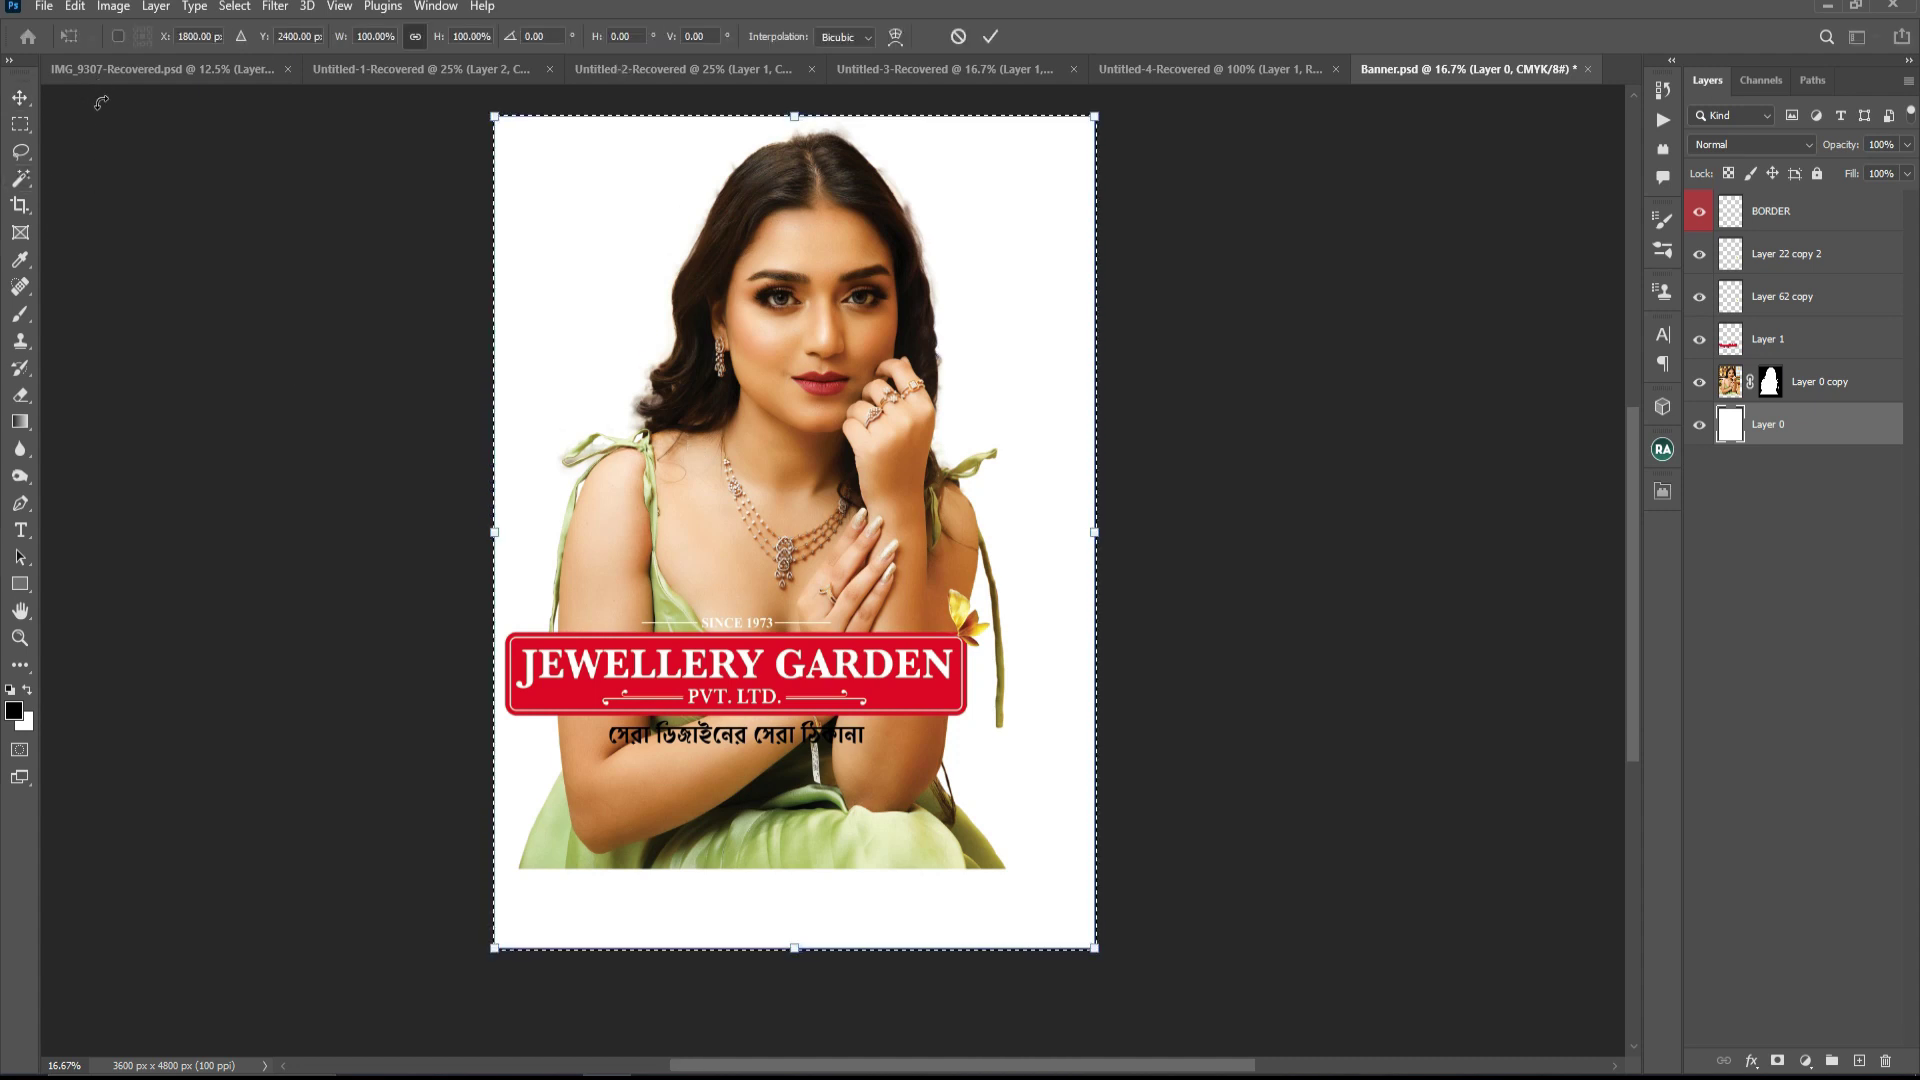
{"action": "key", "text": "ctrl+r"}
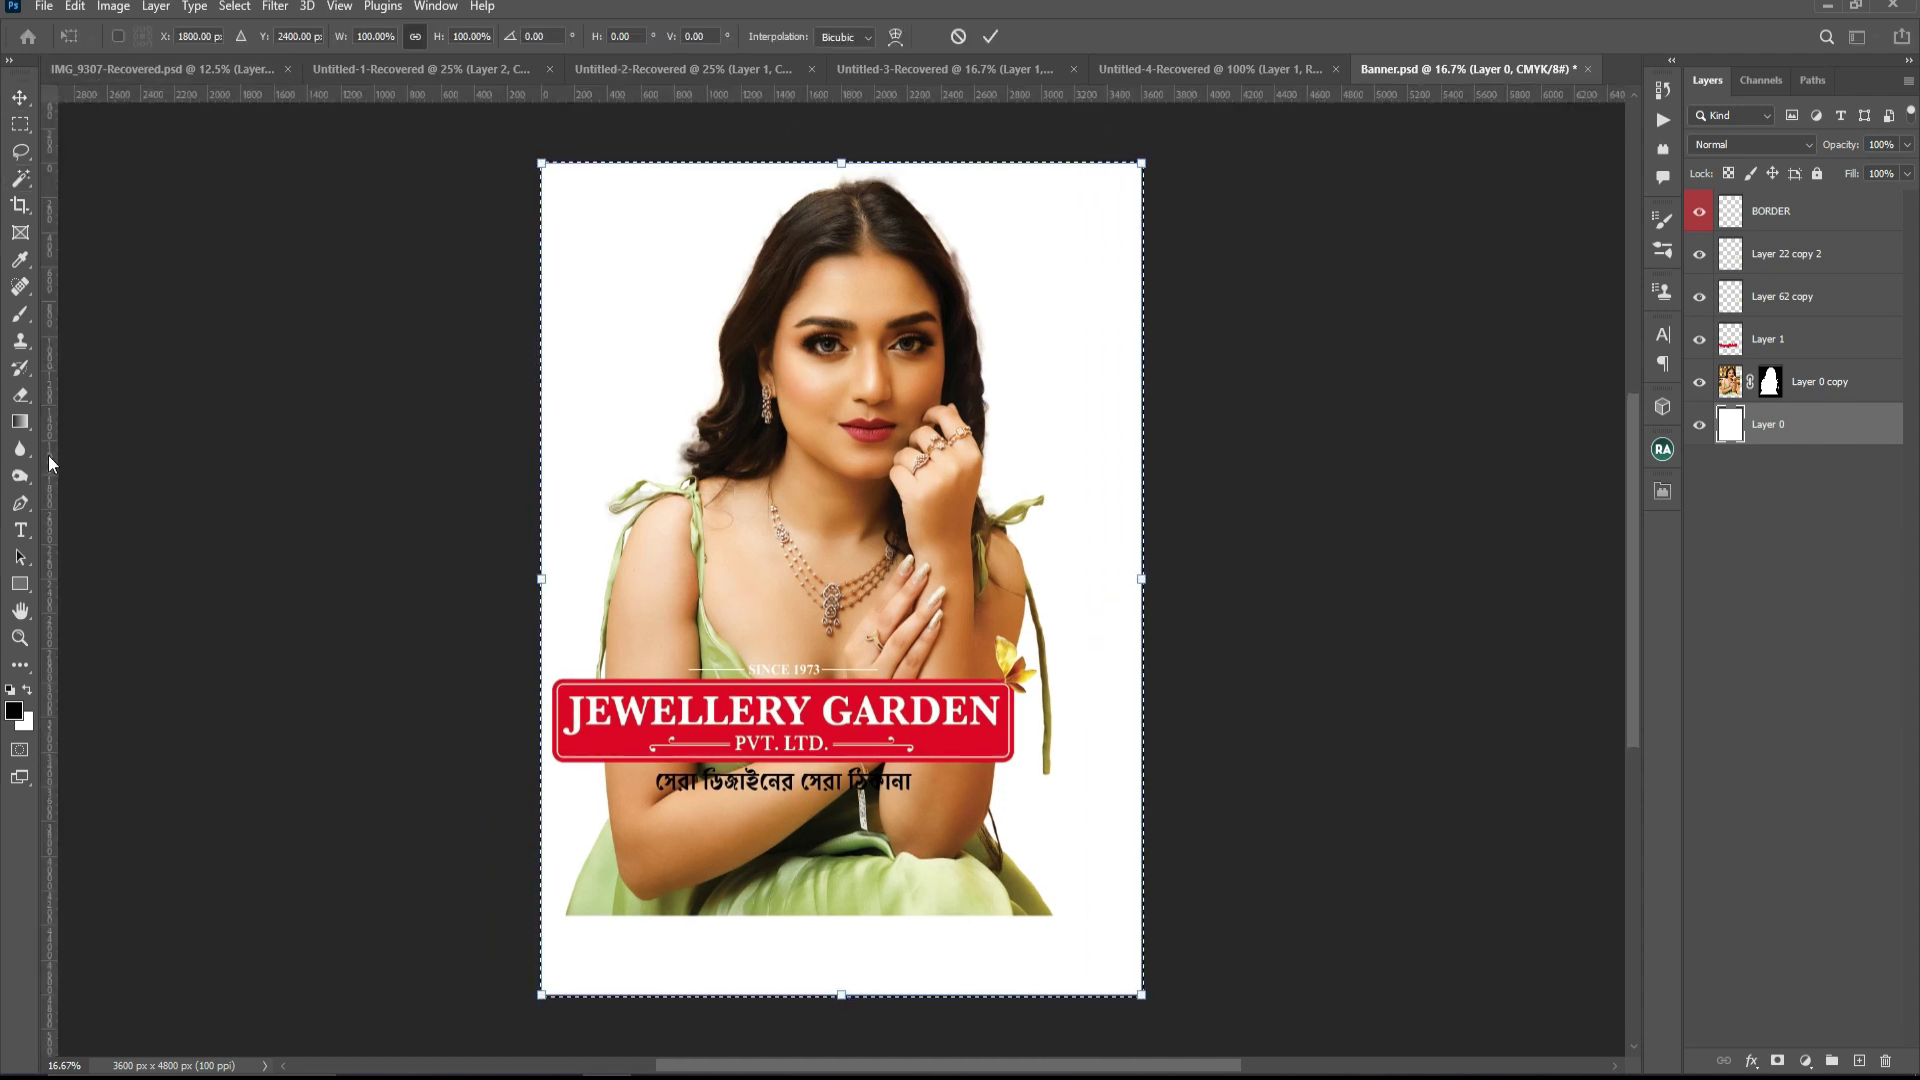
{"action": "left_click_drag", "start_coordinate": [50, 463], "coordinate": [840, 384]}
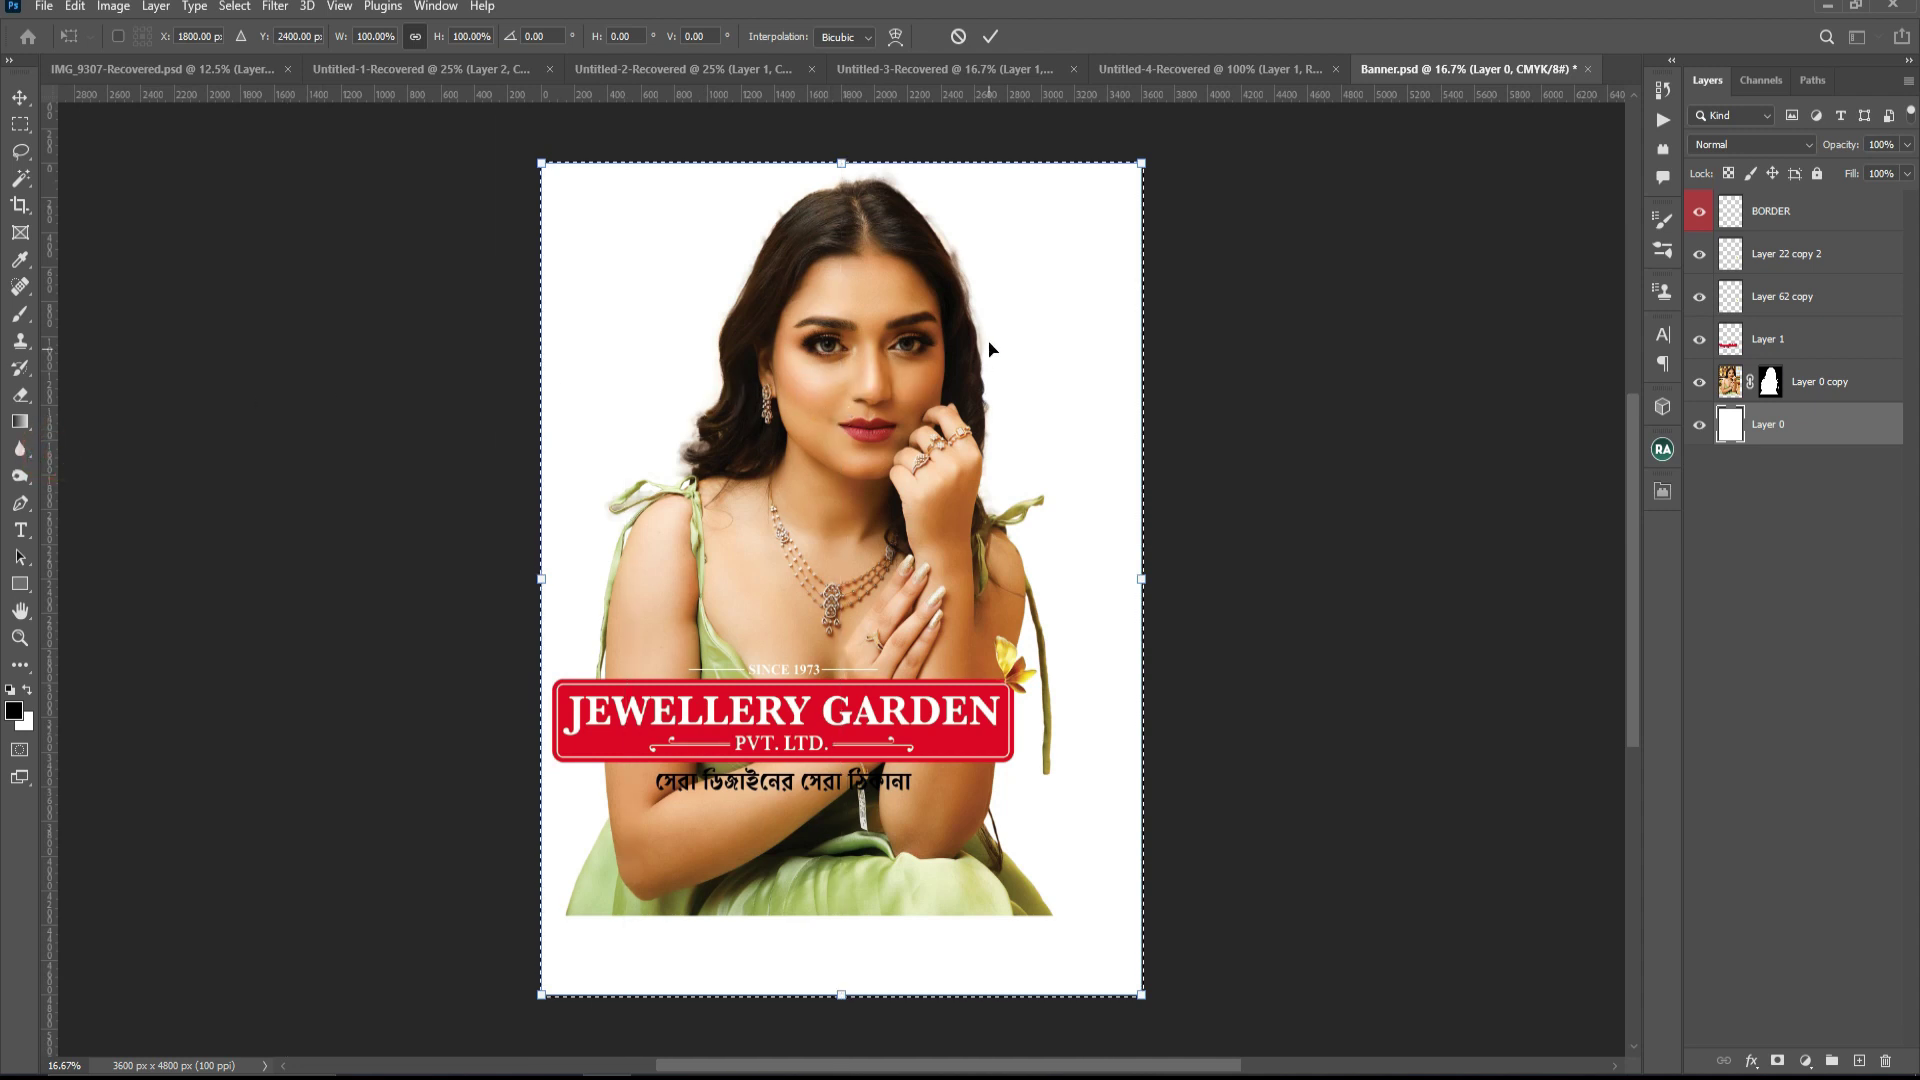
{"action": "key", "text": "Return"}
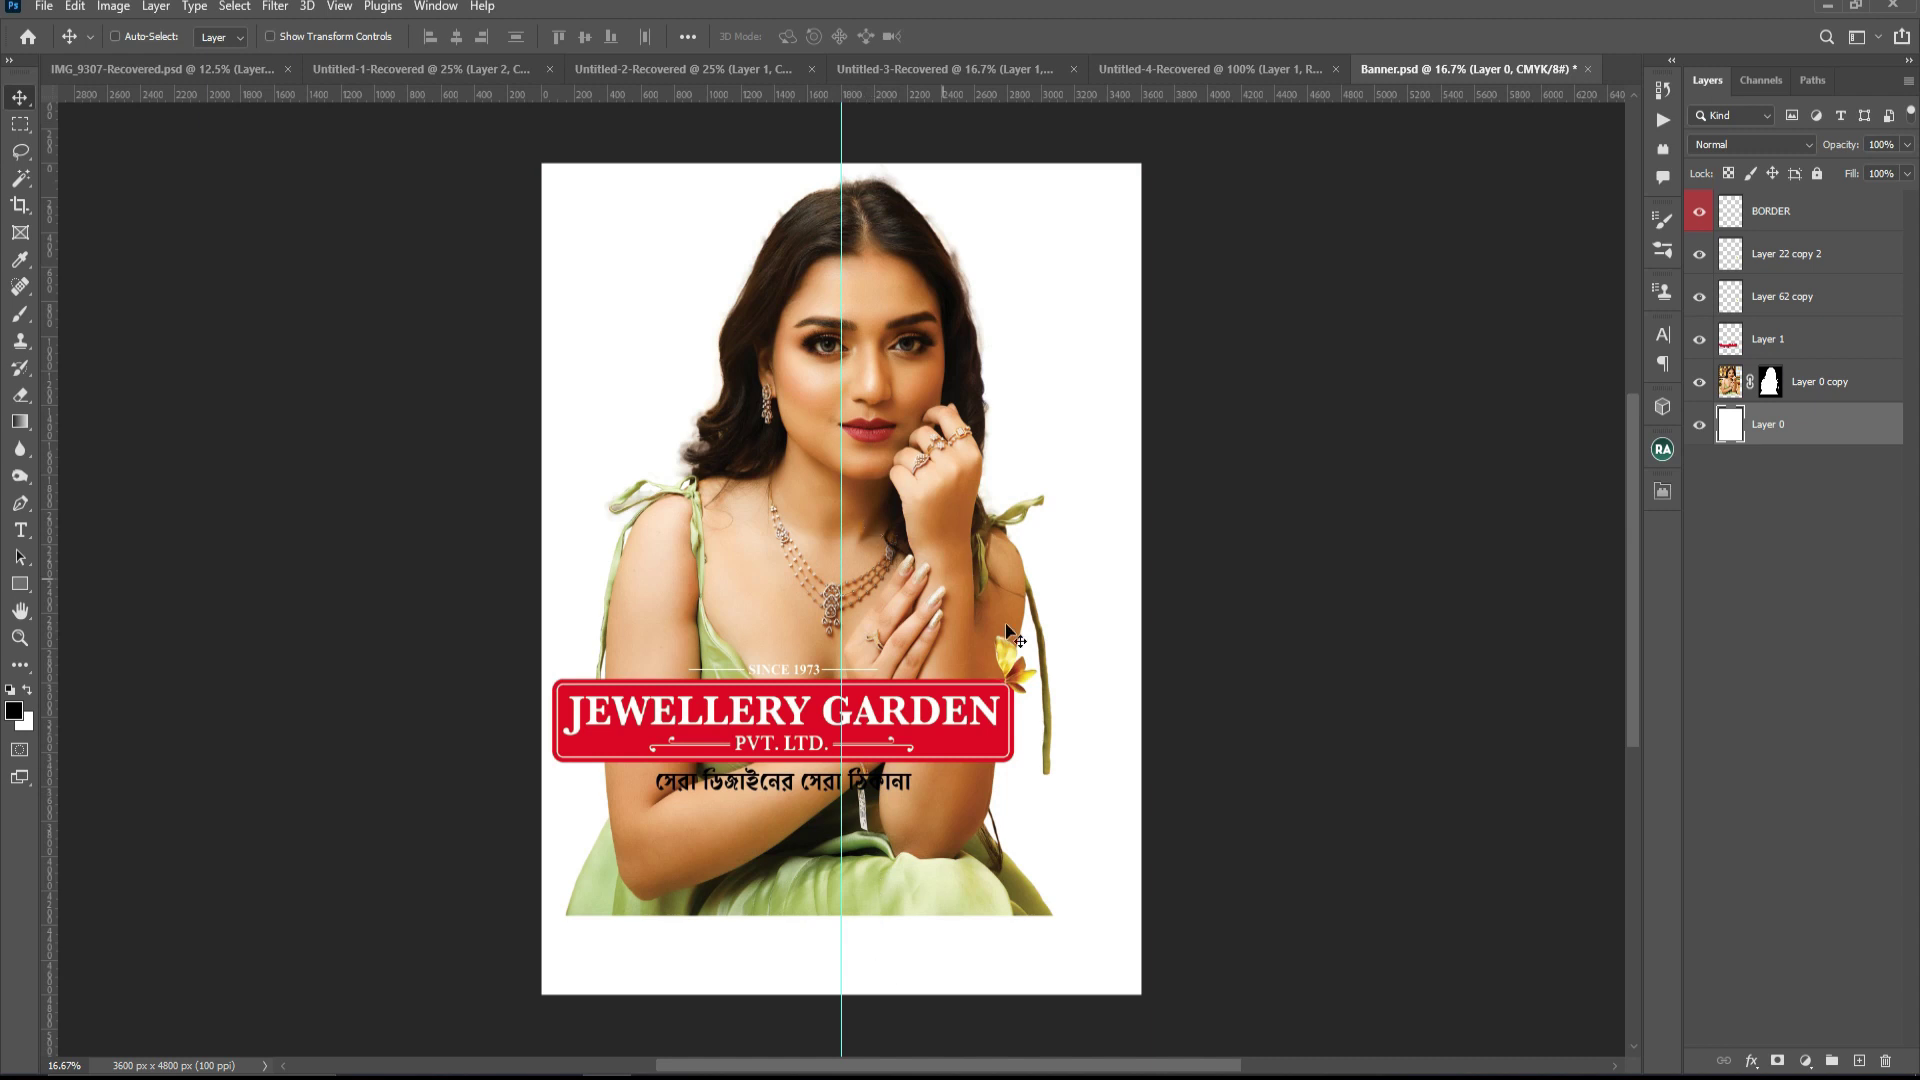
{"action": "scroll", "coordinate": [950, 614], "scroll_direction": "down", "scroll_amount": 1}
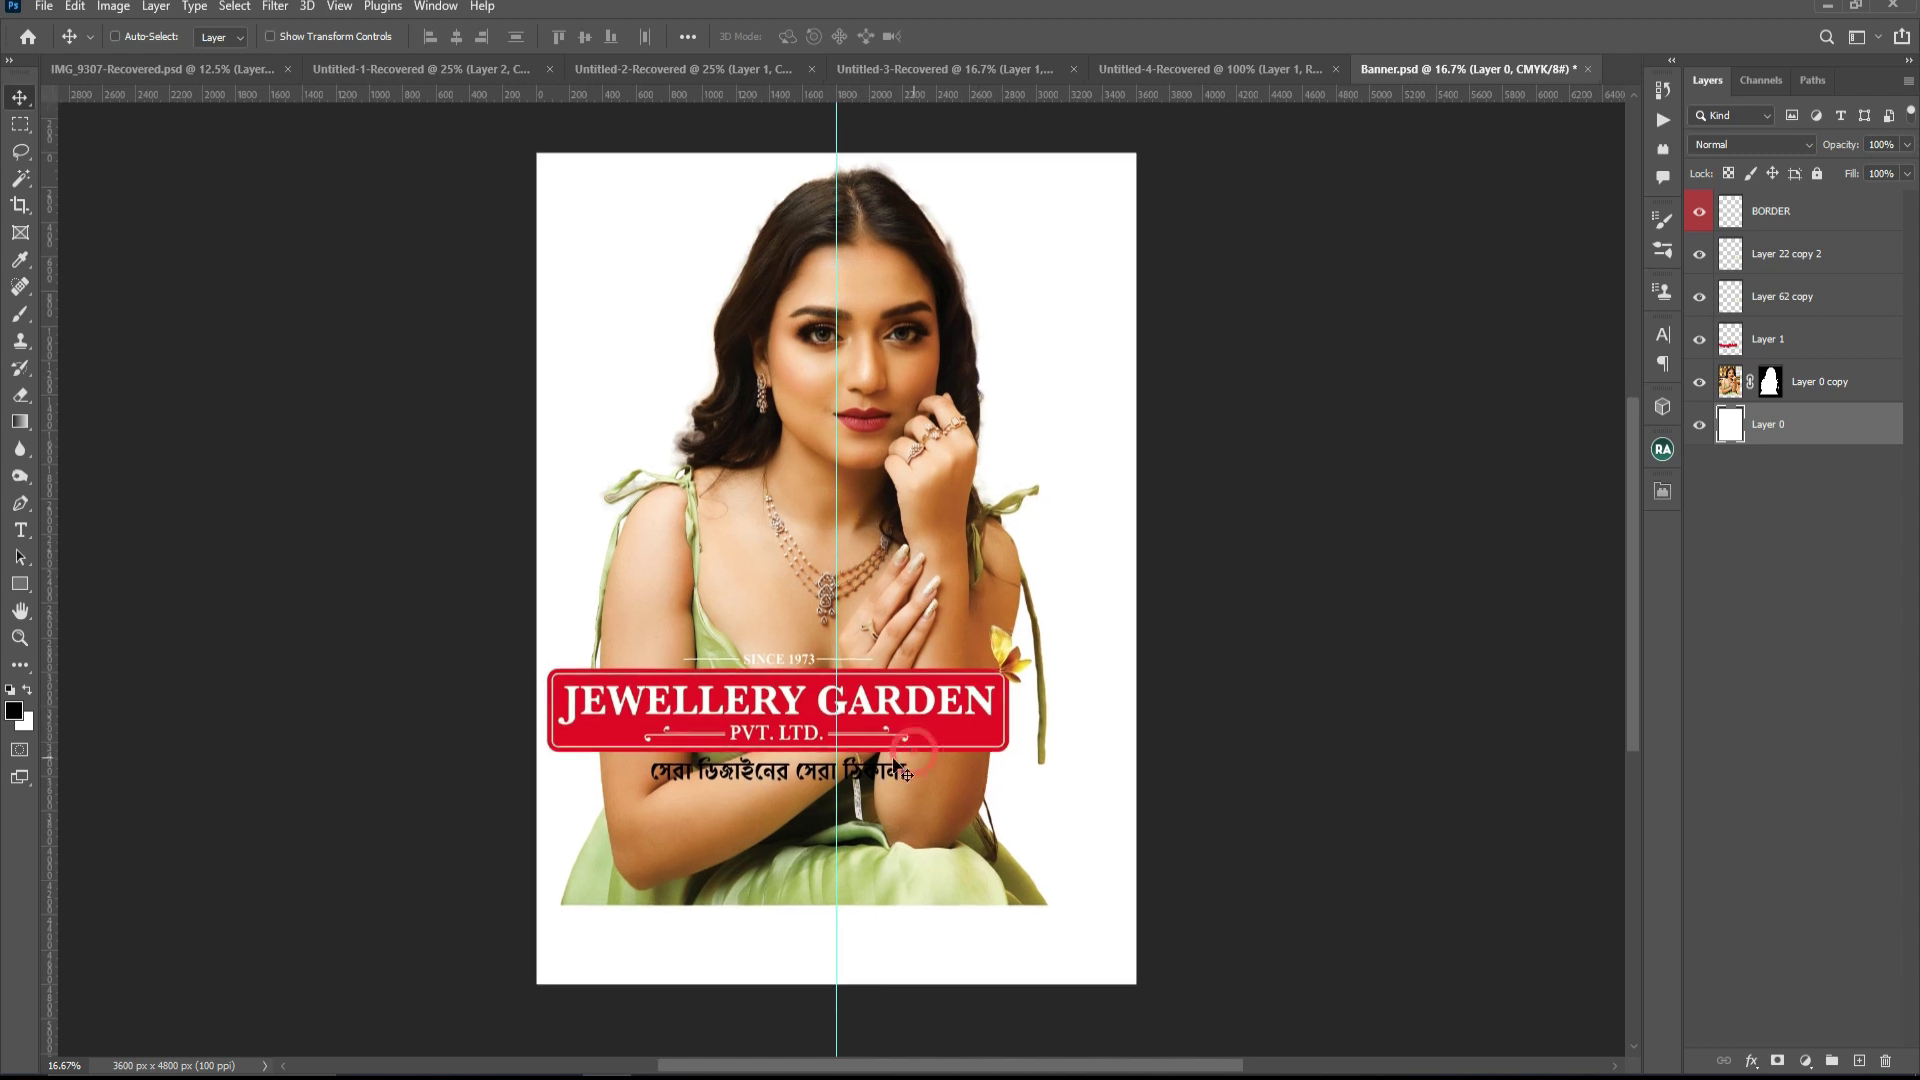
- Group Layer 1, Layer 62 copy and Layer 22 copy 2 into Group 1
{"action": "left_click", "coordinate": [1805, 342]}
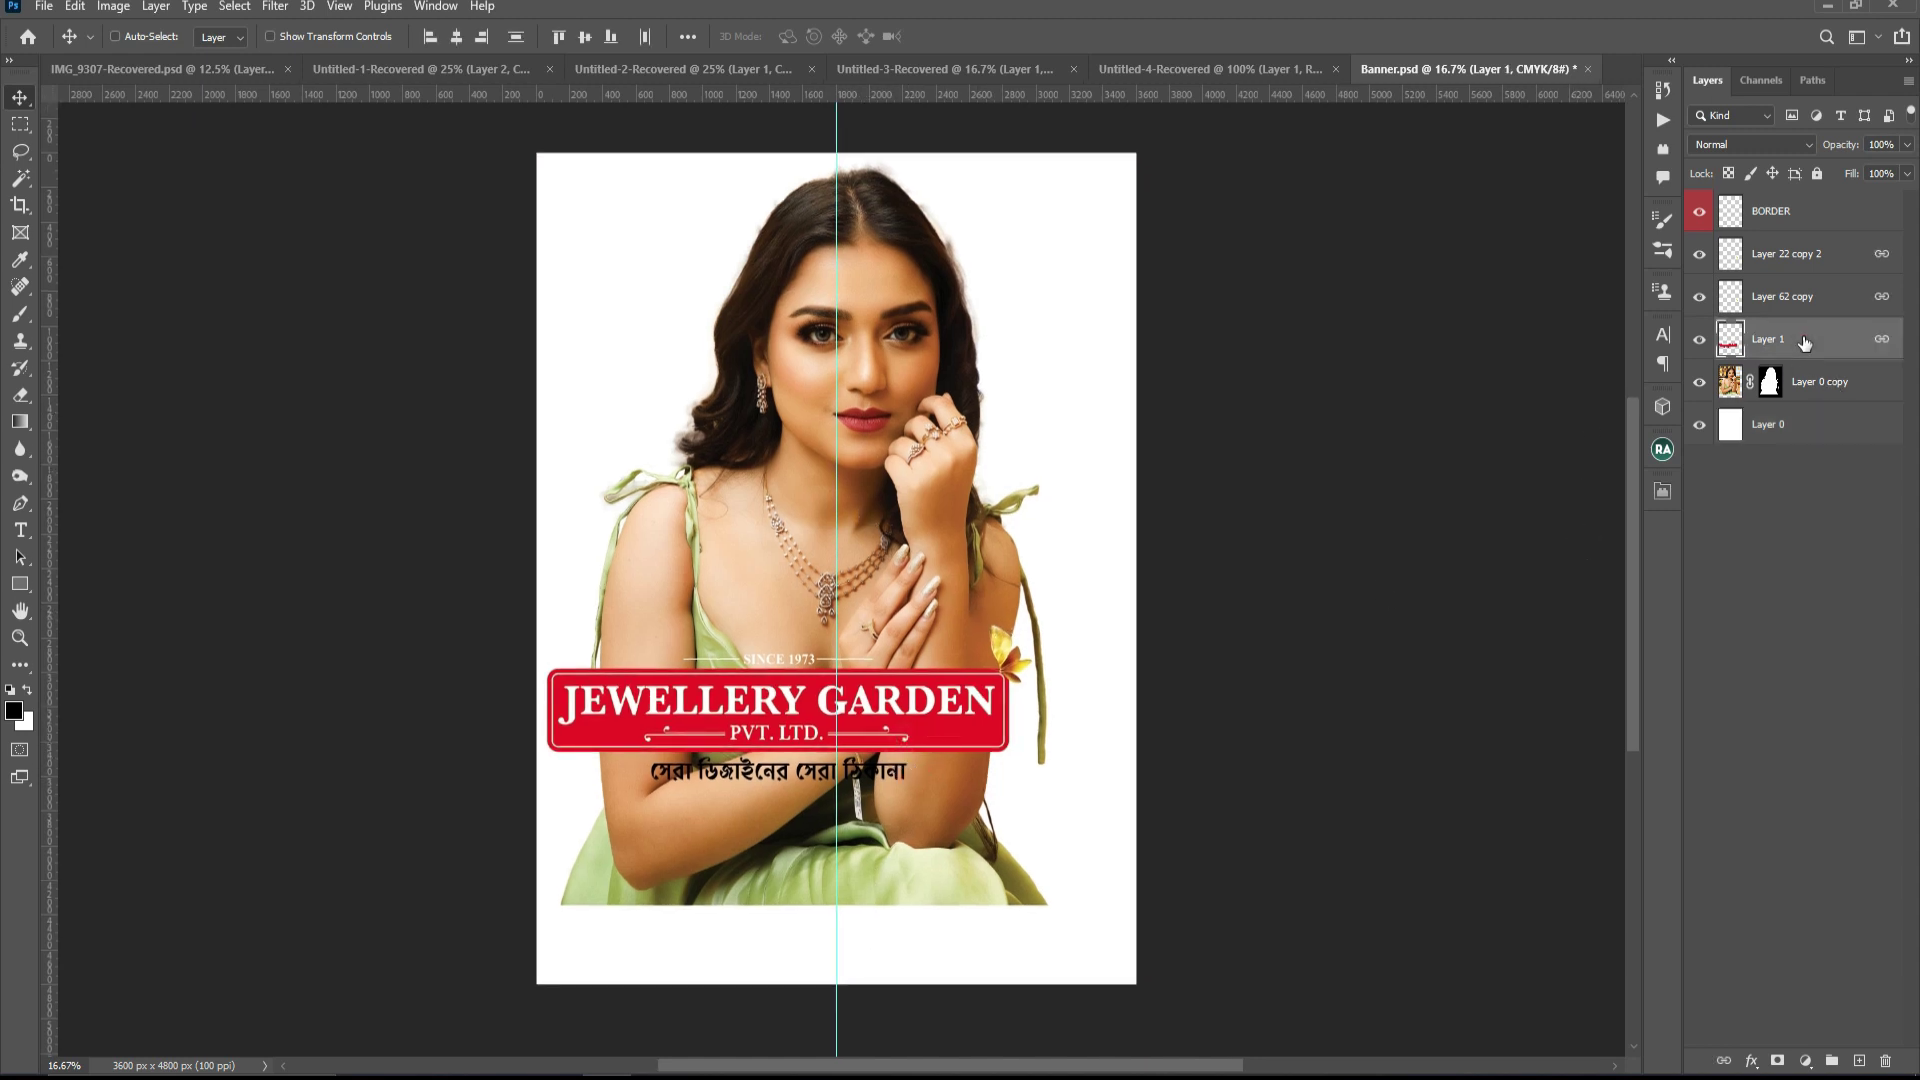
{"action": "left_click", "coordinate": [1767, 308], "text": "shift"}
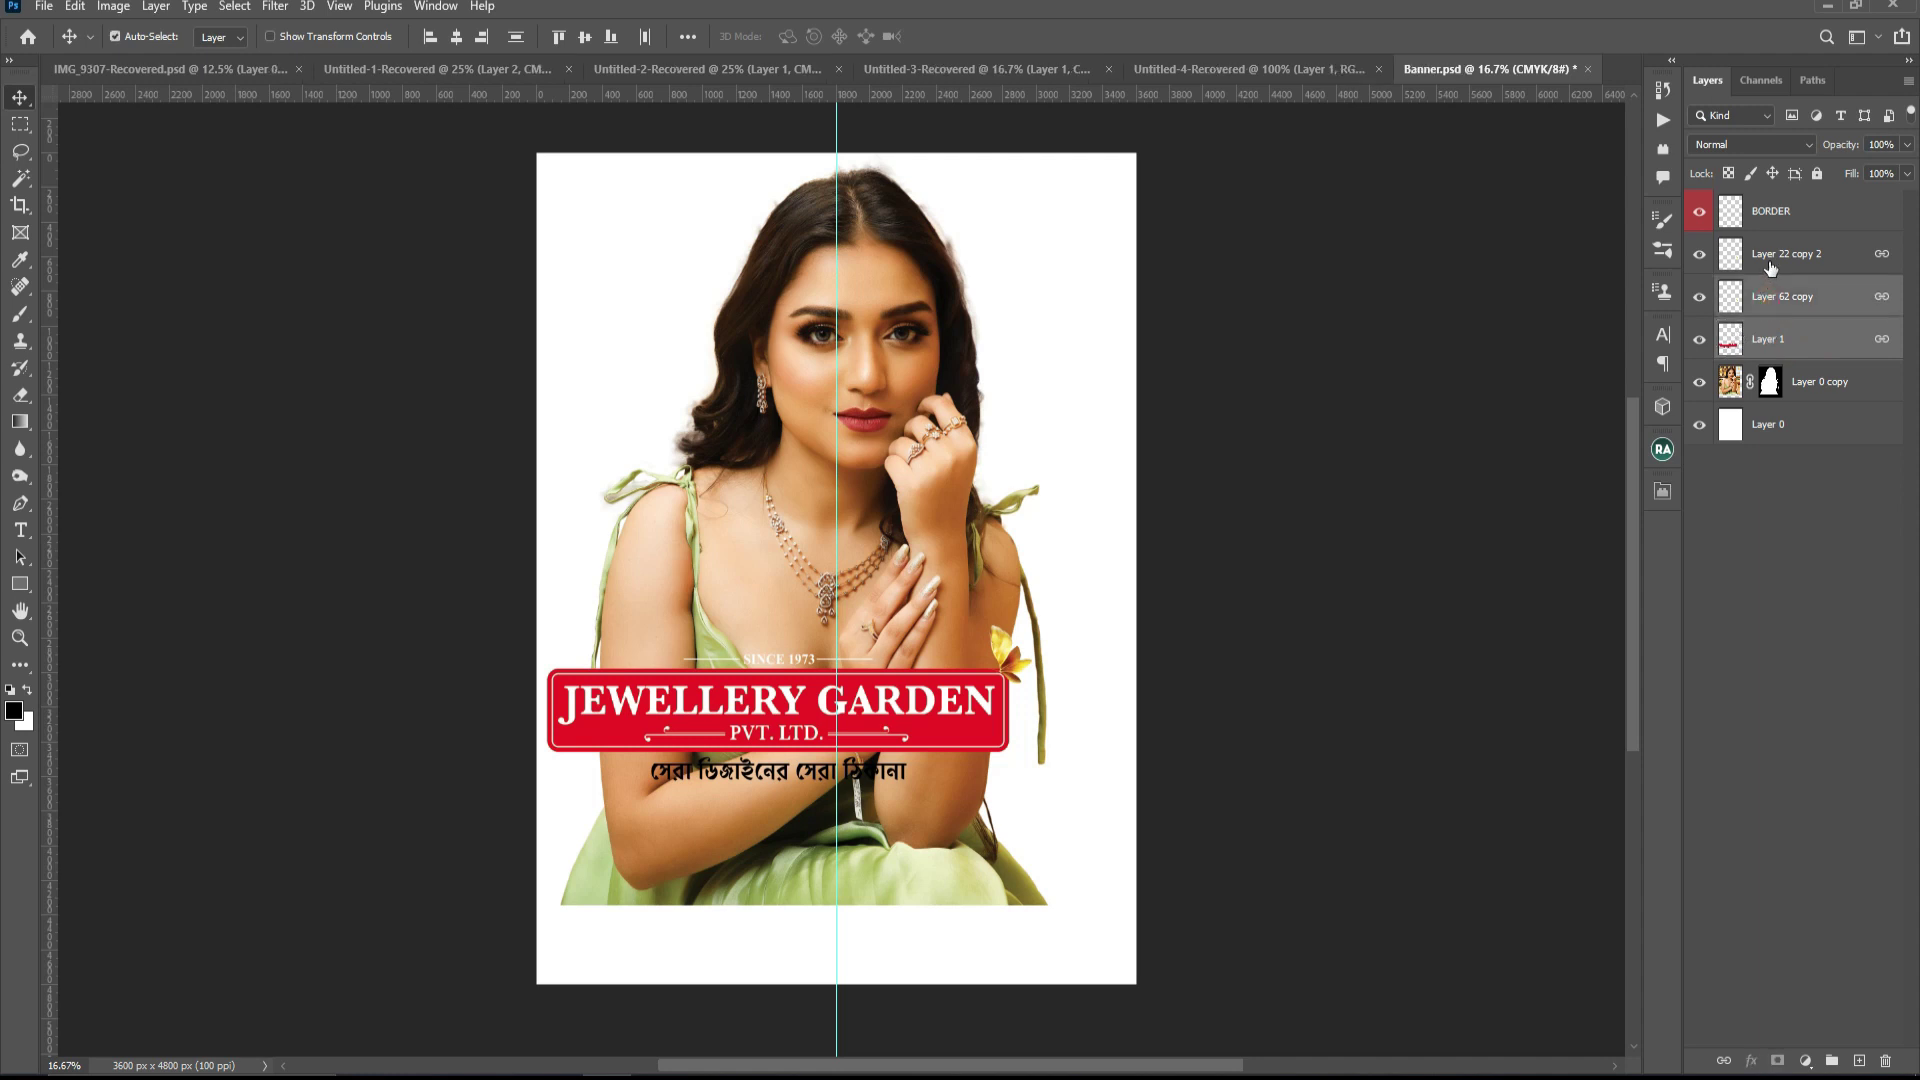
{"action": "left_click", "coordinate": [1768, 256], "text": "shift"}
{"action": "key", "text": "ctrl+g"}
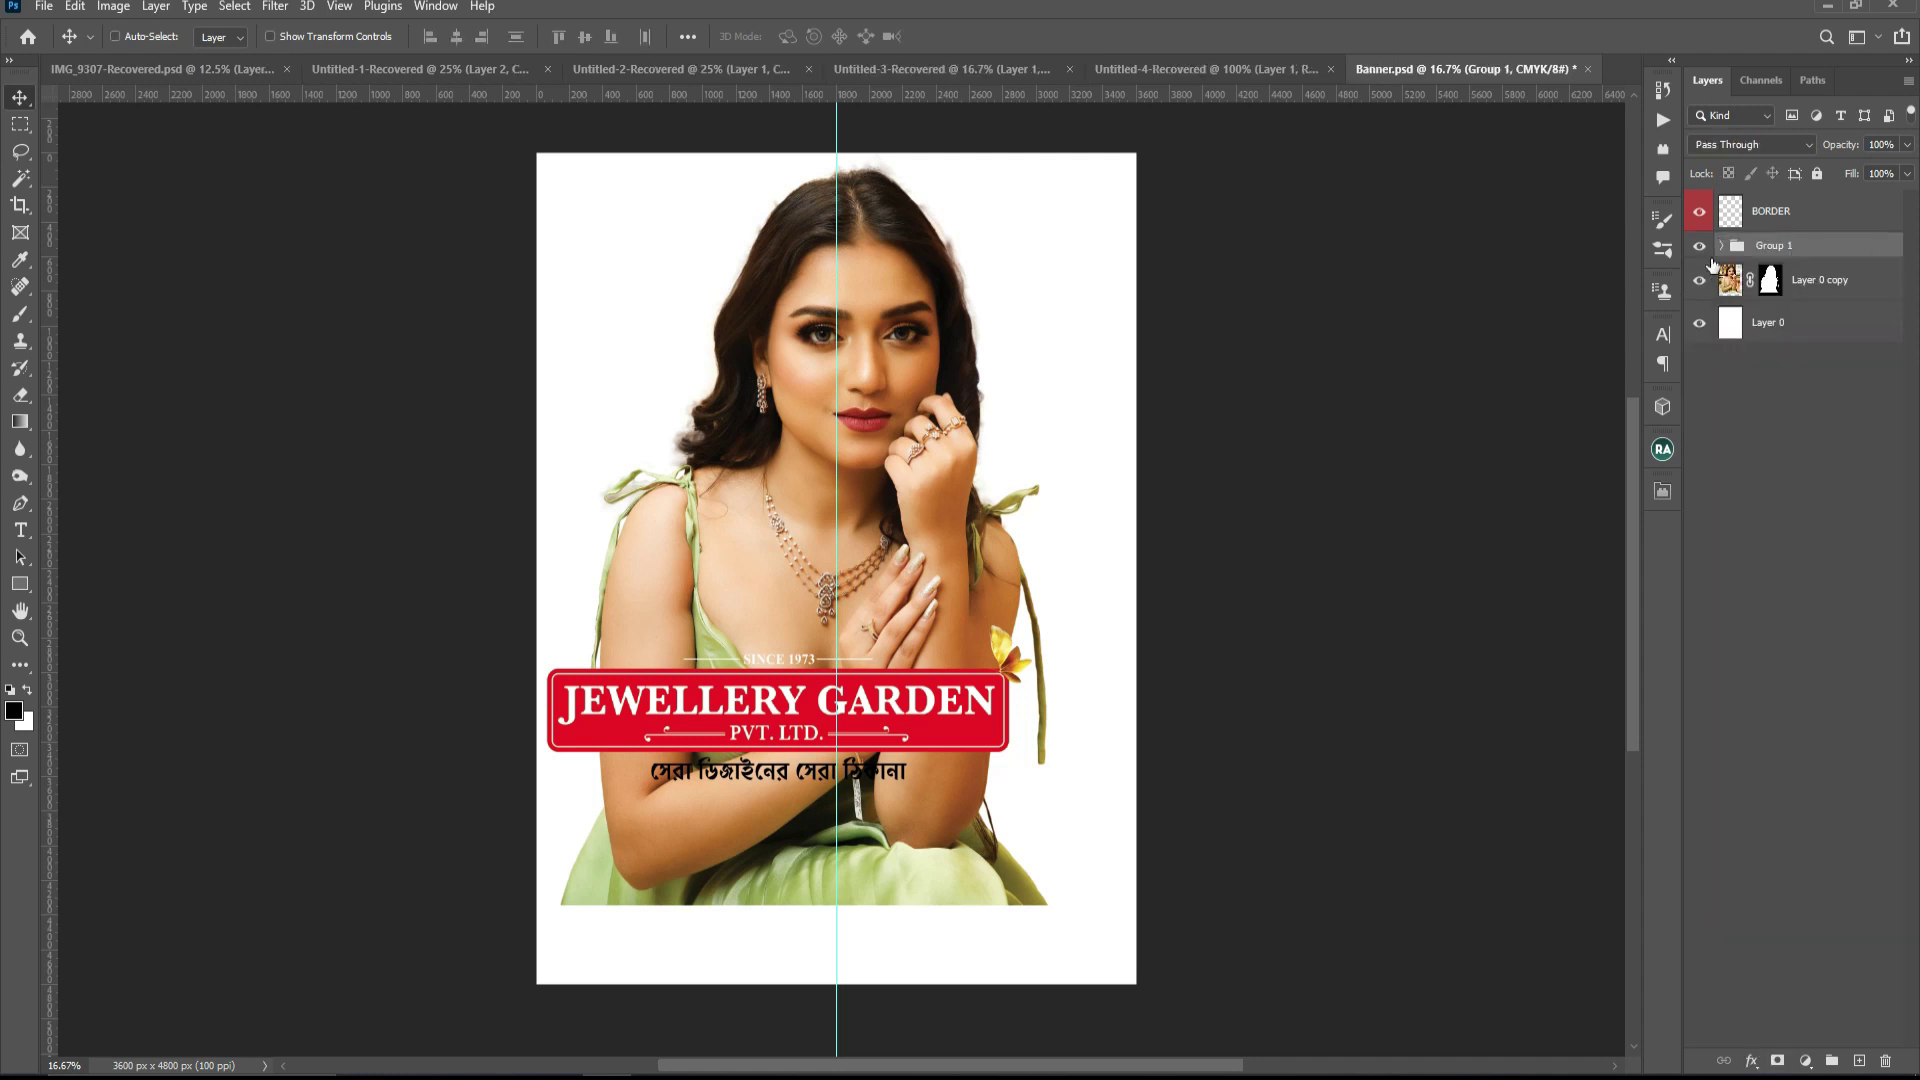
{"action": "left_click", "coordinate": [1700, 247]}
{"action": "left_click", "coordinate": [1699, 247]}
{"action": "left_click", "coordinate": [1700, 247]}
- Move the Layer 62 copy flower slightly up beside the logo, comparing visibility, then collapse Group 1
{"action": "left_click", "coordinate": [1722, 246]}
{"action": "left_click", "coordinate": [1790, 322]}
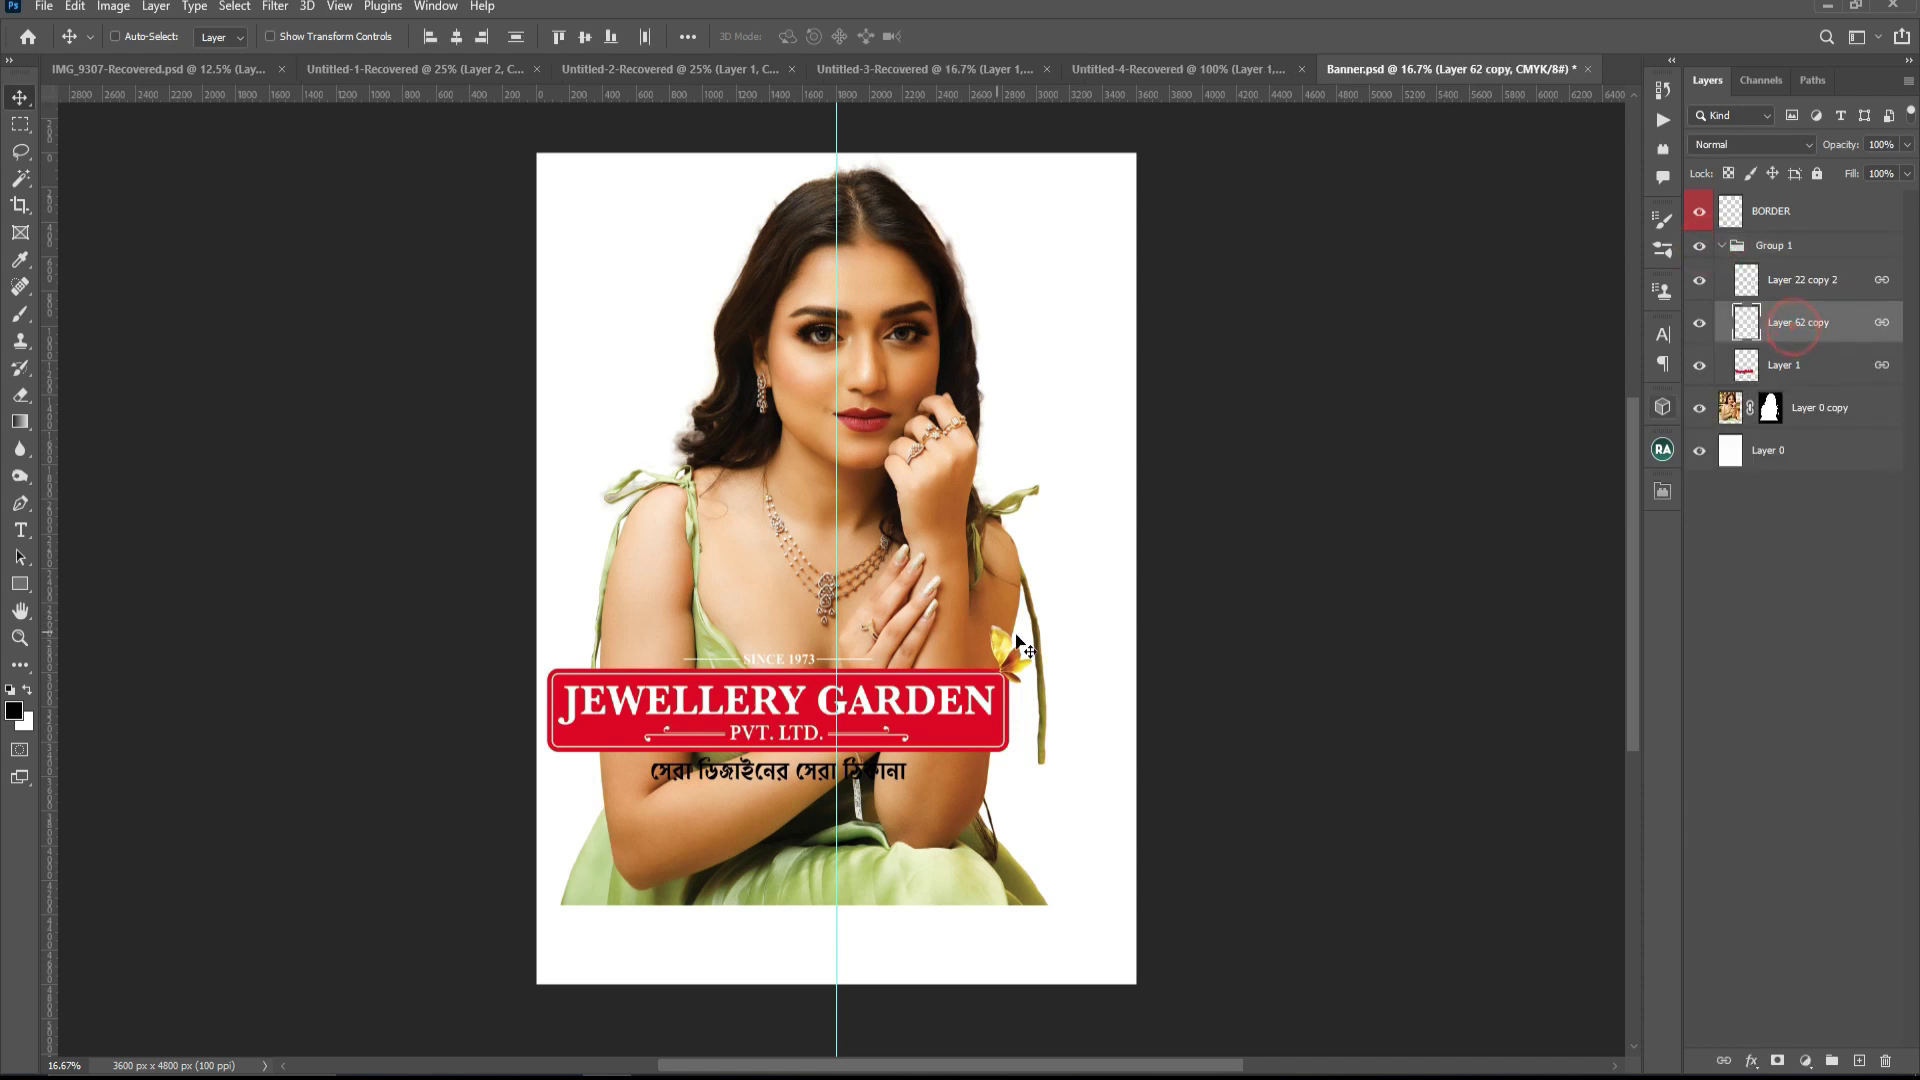
{"action": "mouse_move", "coordinate": [1010, 655]}
{"action": "left_mouse_down"}
{"action": "mouse_move", "coordinate": [1036, 598]}
{"action": "mouse_move", "coordinate": [1012, 613]}
{"action": "left_mouse_up"}
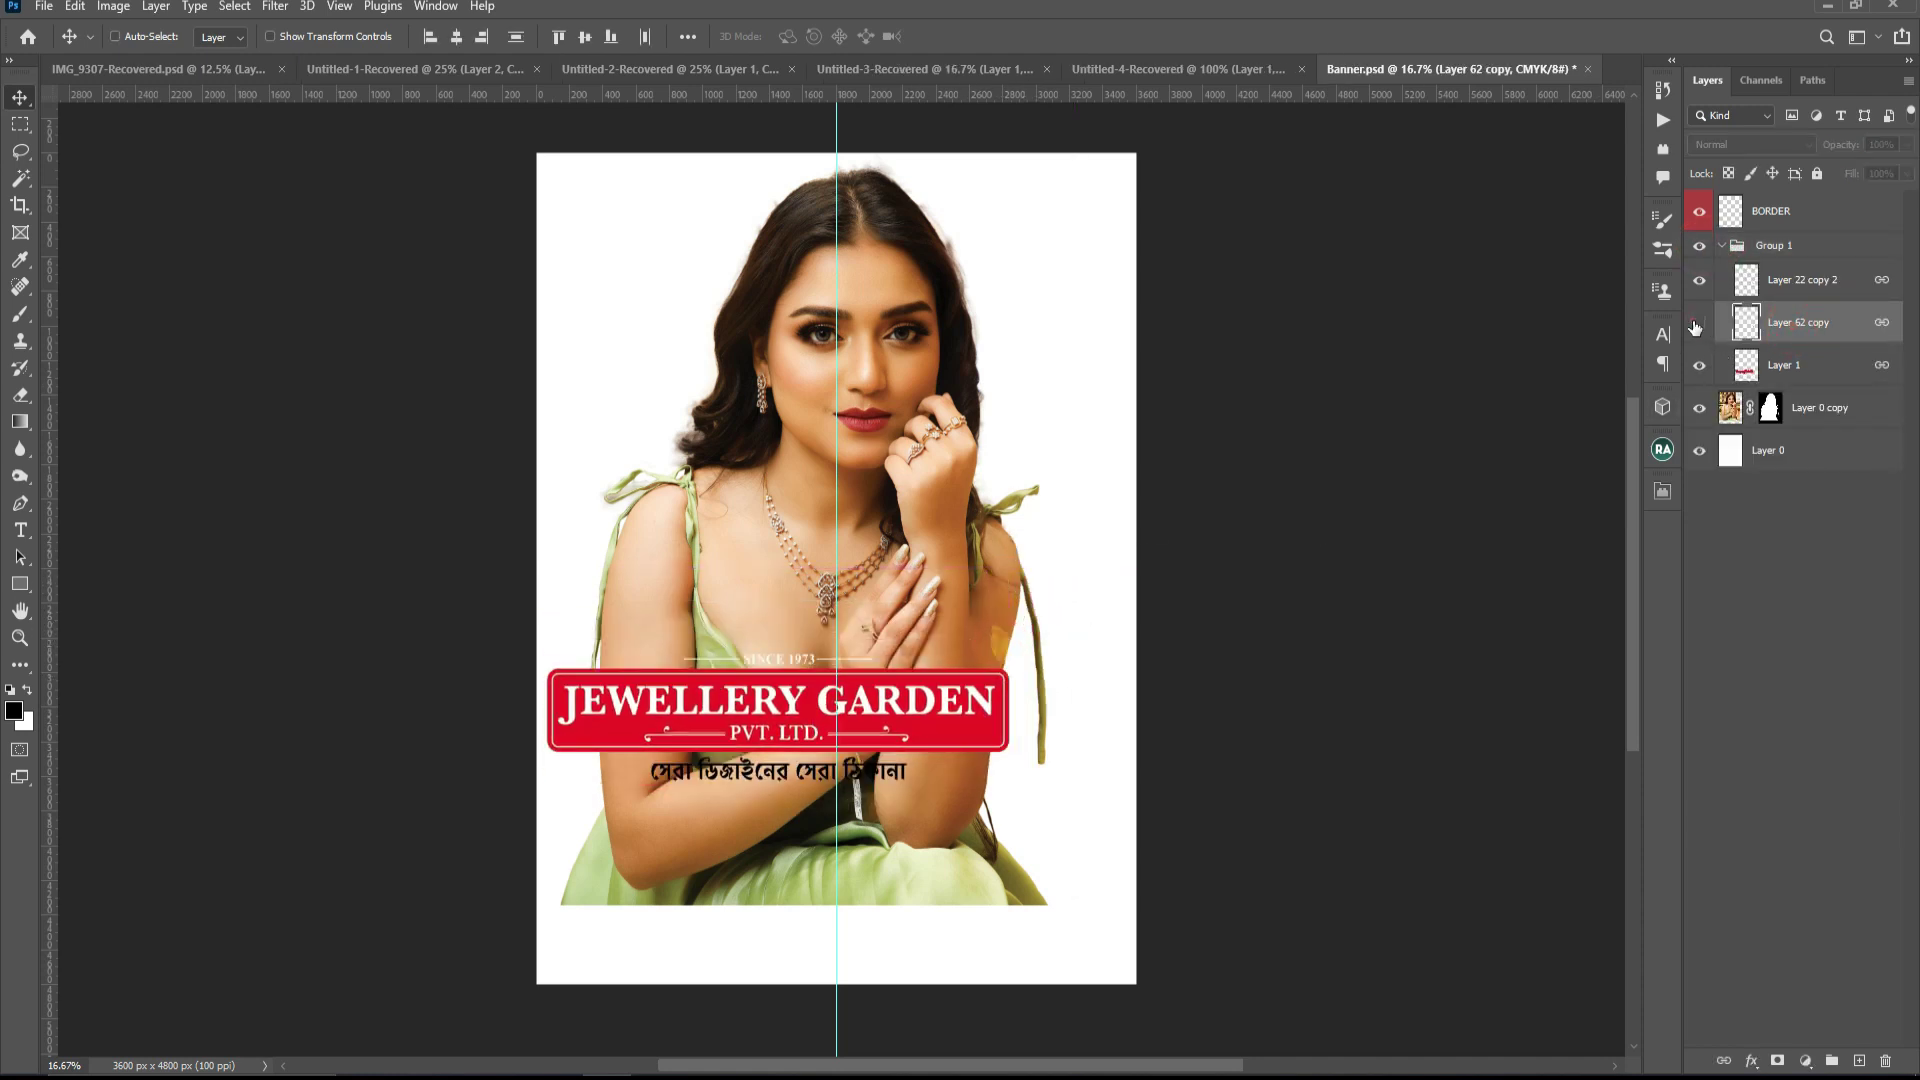
{"action": "left_click", "coordinate": [1698, 323]}
{"action": "left_click", "coordinate": [1698, 323]}
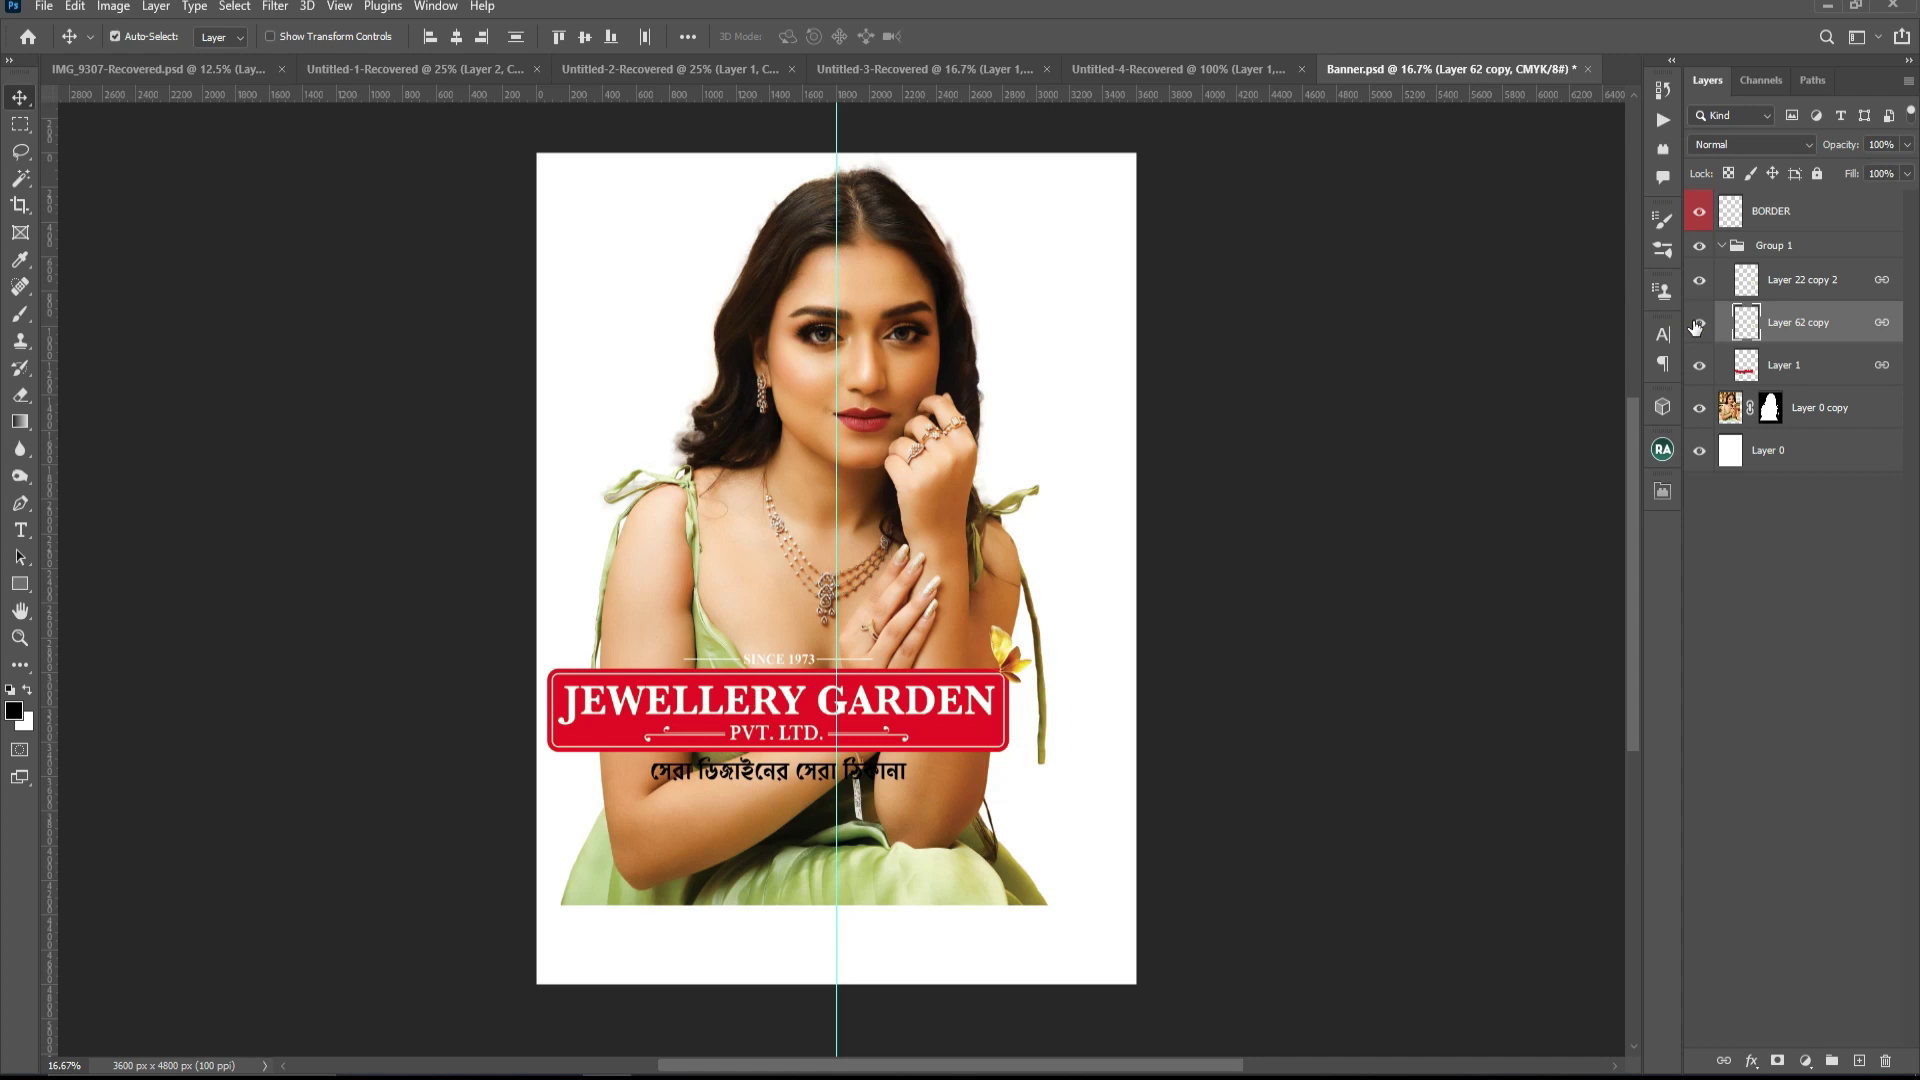
{"action": "key", "text": "ctrl+plus"}
{"action": "key", "text": "ctrl+plus"}
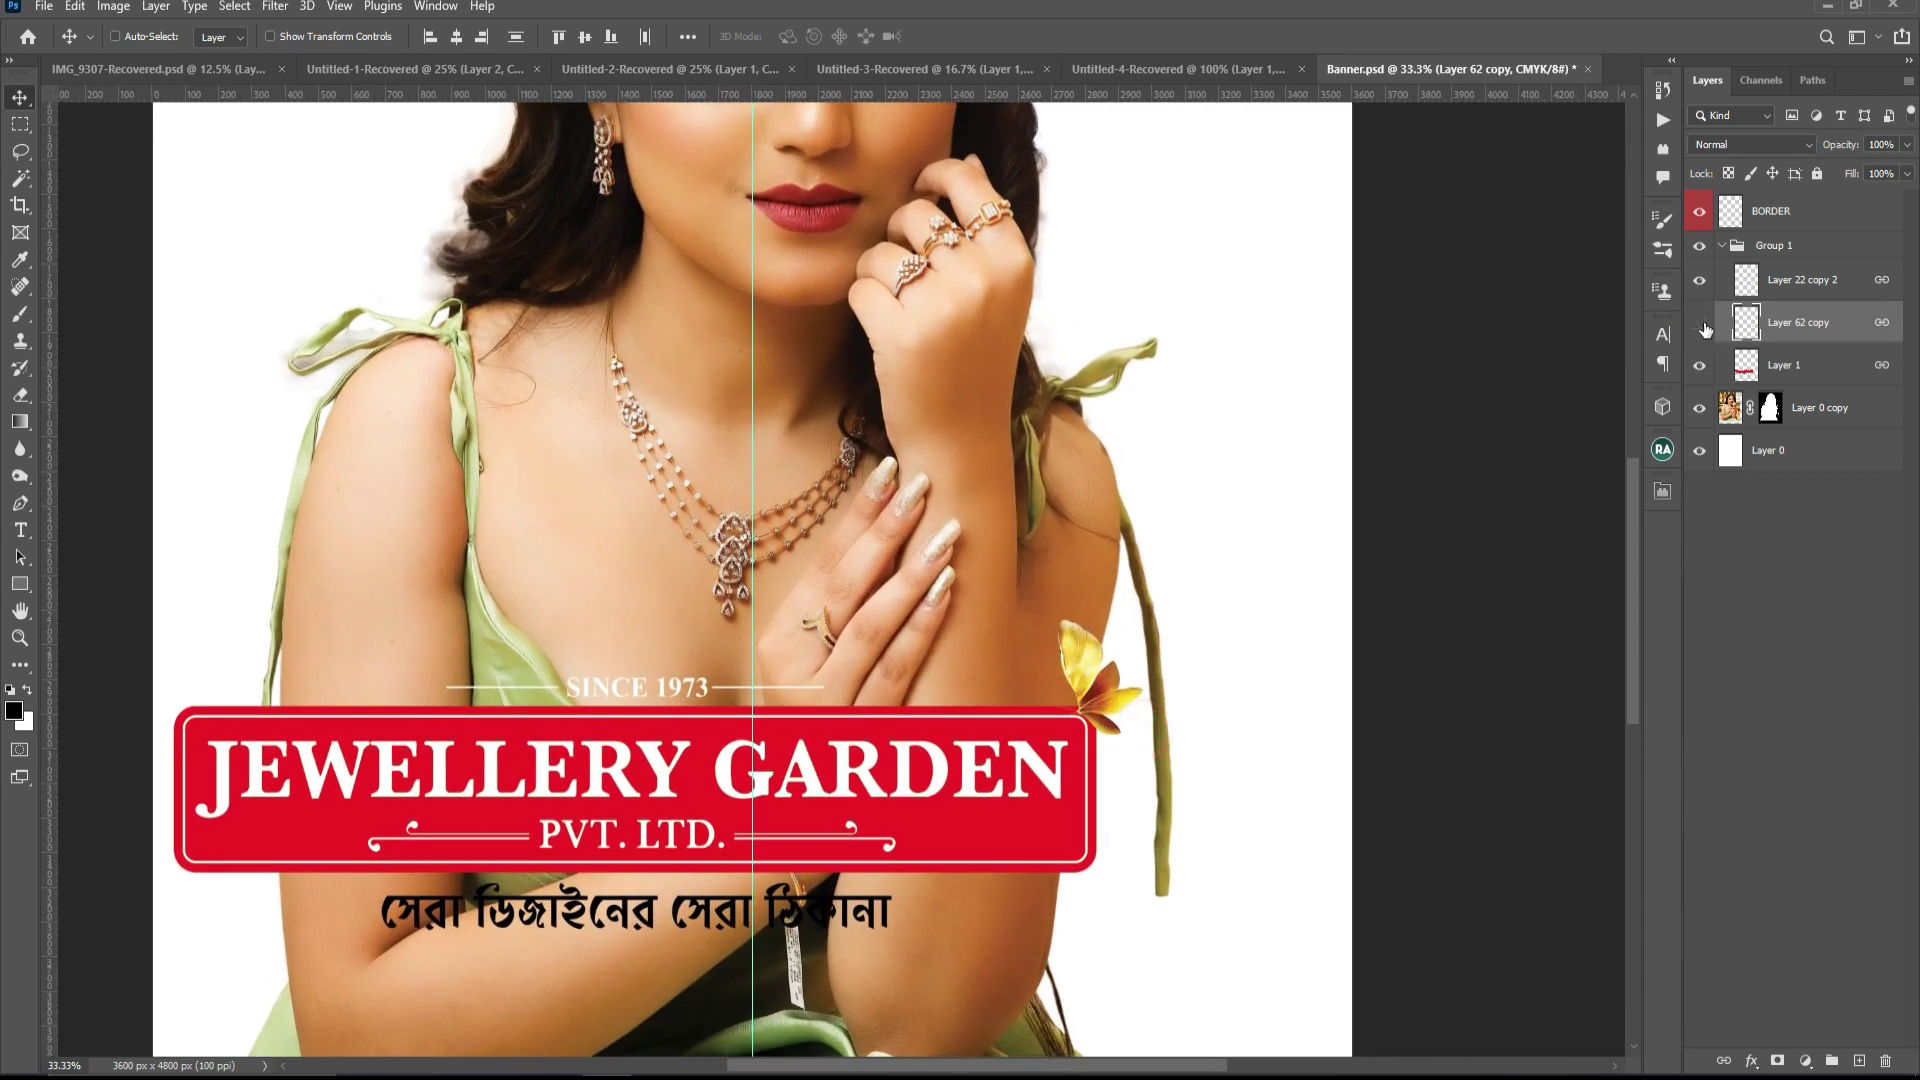
{"action": "left_click", "coordinate": [1699, 322]}
{"action": "key", "text": "ctrl+minus"}
{"action": "key", "text": "ctrl+minus"}
{"action": "key", "text": "ctrl+minus"}
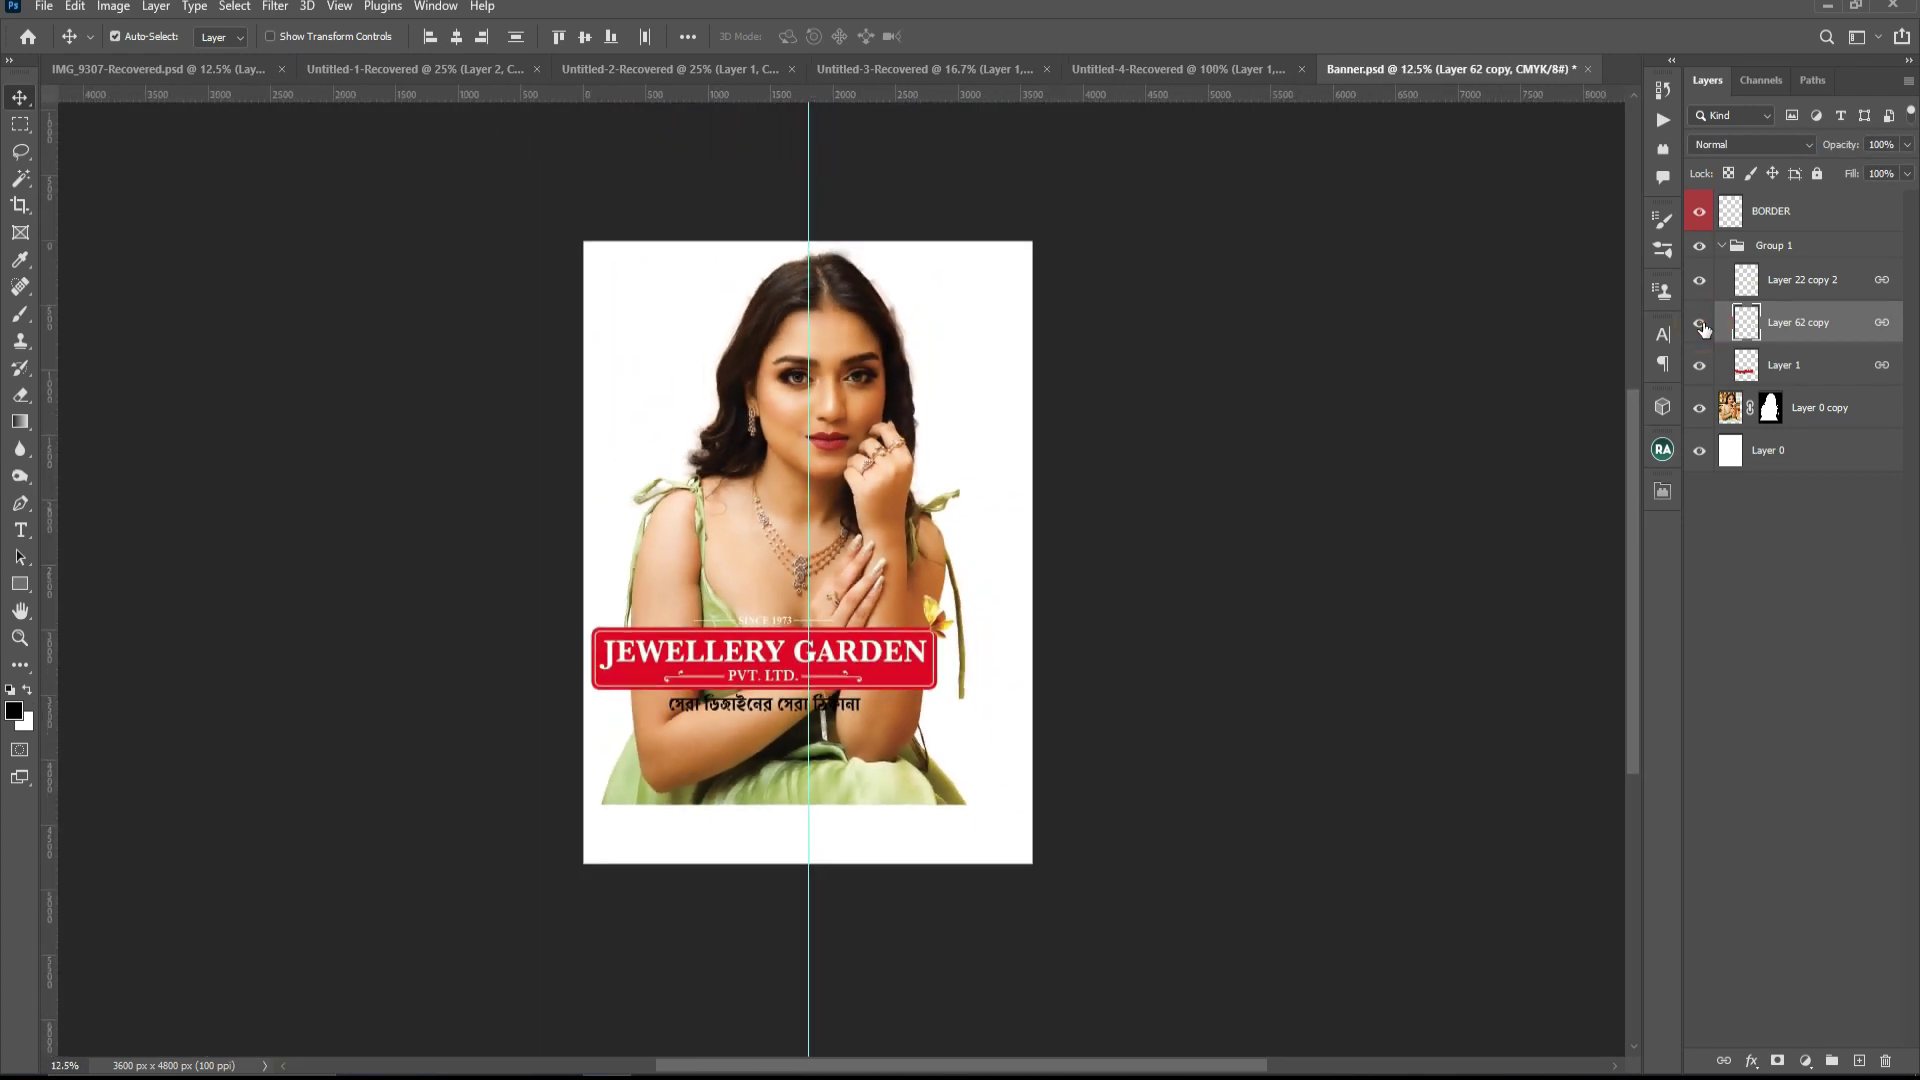
{"action": "left_click", "coordinate": [1721, 246]}
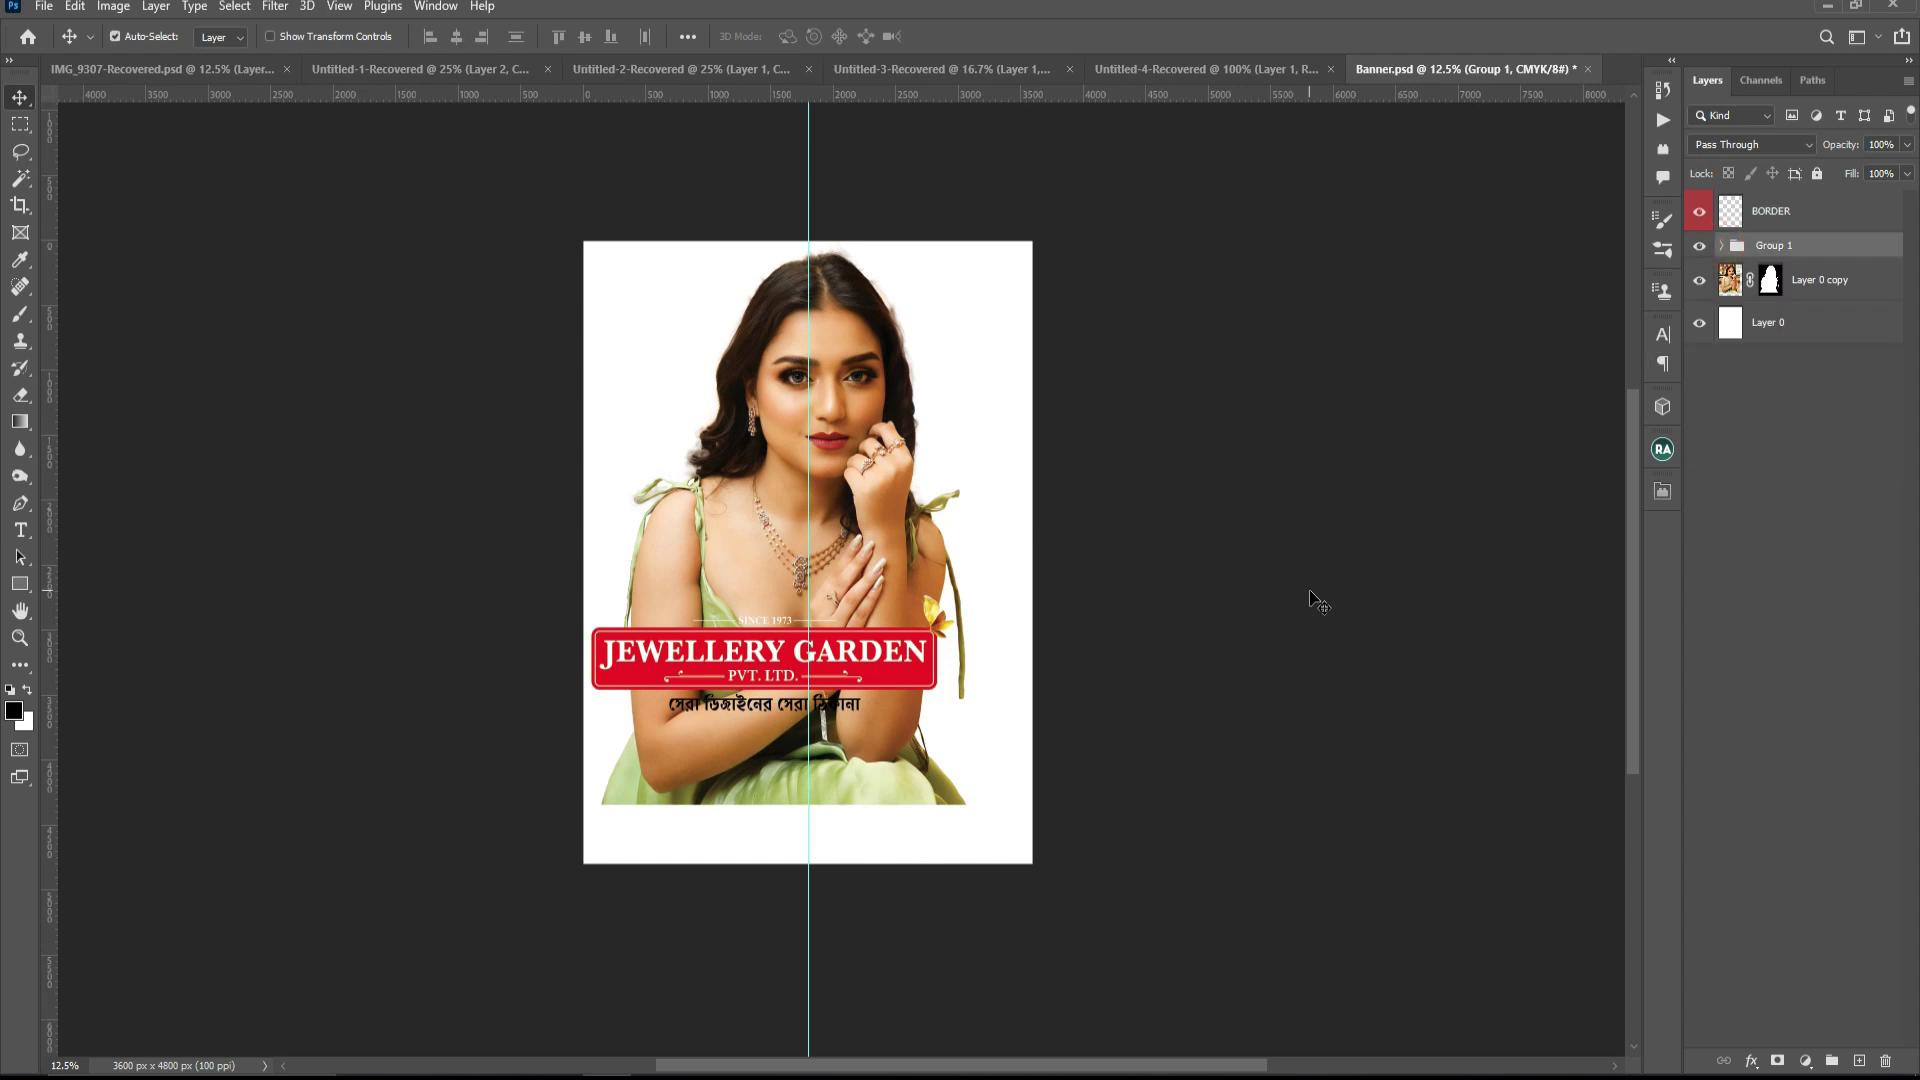
{"action": "key", "text": "ctrl+plus"}
{"action": "scroll", "coordinate": [1050, 640], "scroll_direction": "down", "scroll_amount": 1}
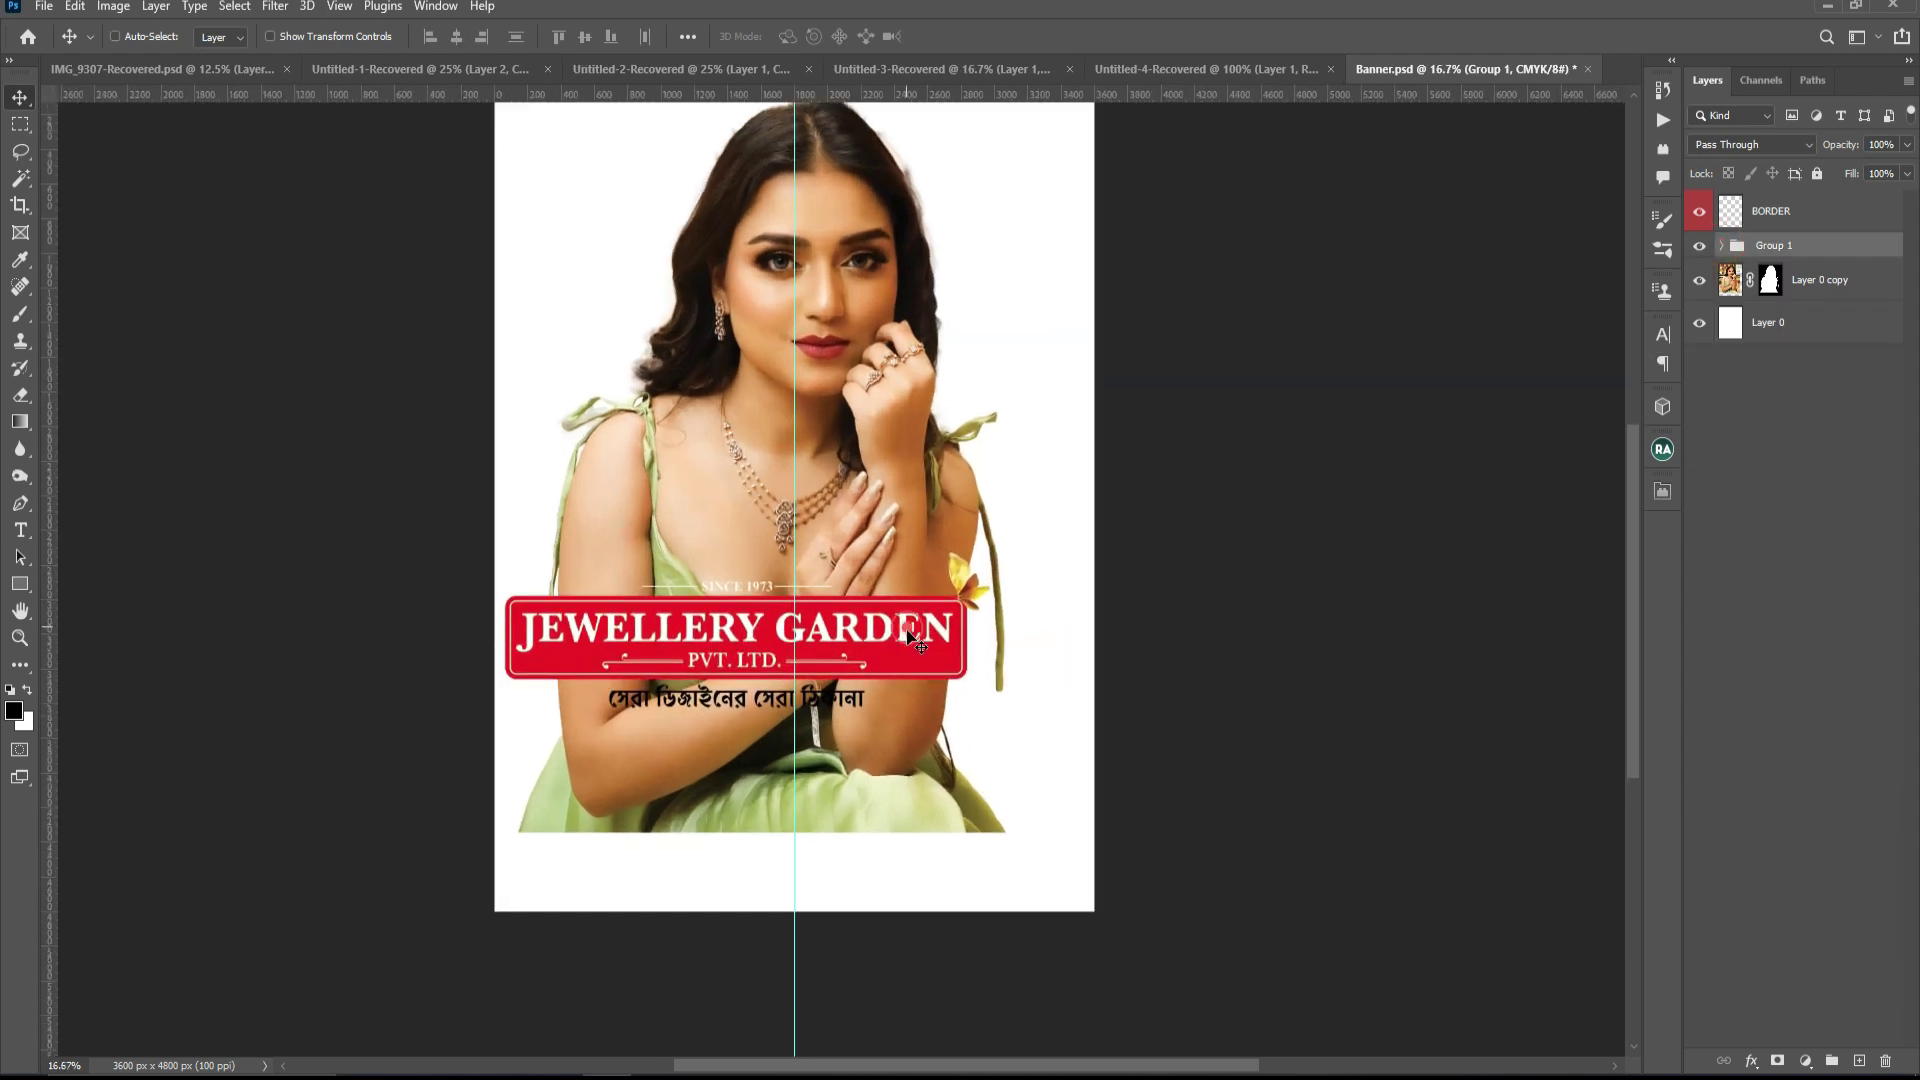
- Snap Group 1 to the centre guide and scale it to about 114%
{"action": "key", "text": "ctrl+t"}
{"action": "left_click_drag", "start_coordinate": [850, 637], "coordinate": [903, 674]}
{"action": "left_click_drag", "start_coordinate": [1035, 586], "coordinate": [1068, 571]}
{"action": "left_click_drag", "start_coordinate": [1057, 750], "coordinate": [1078, 761]}
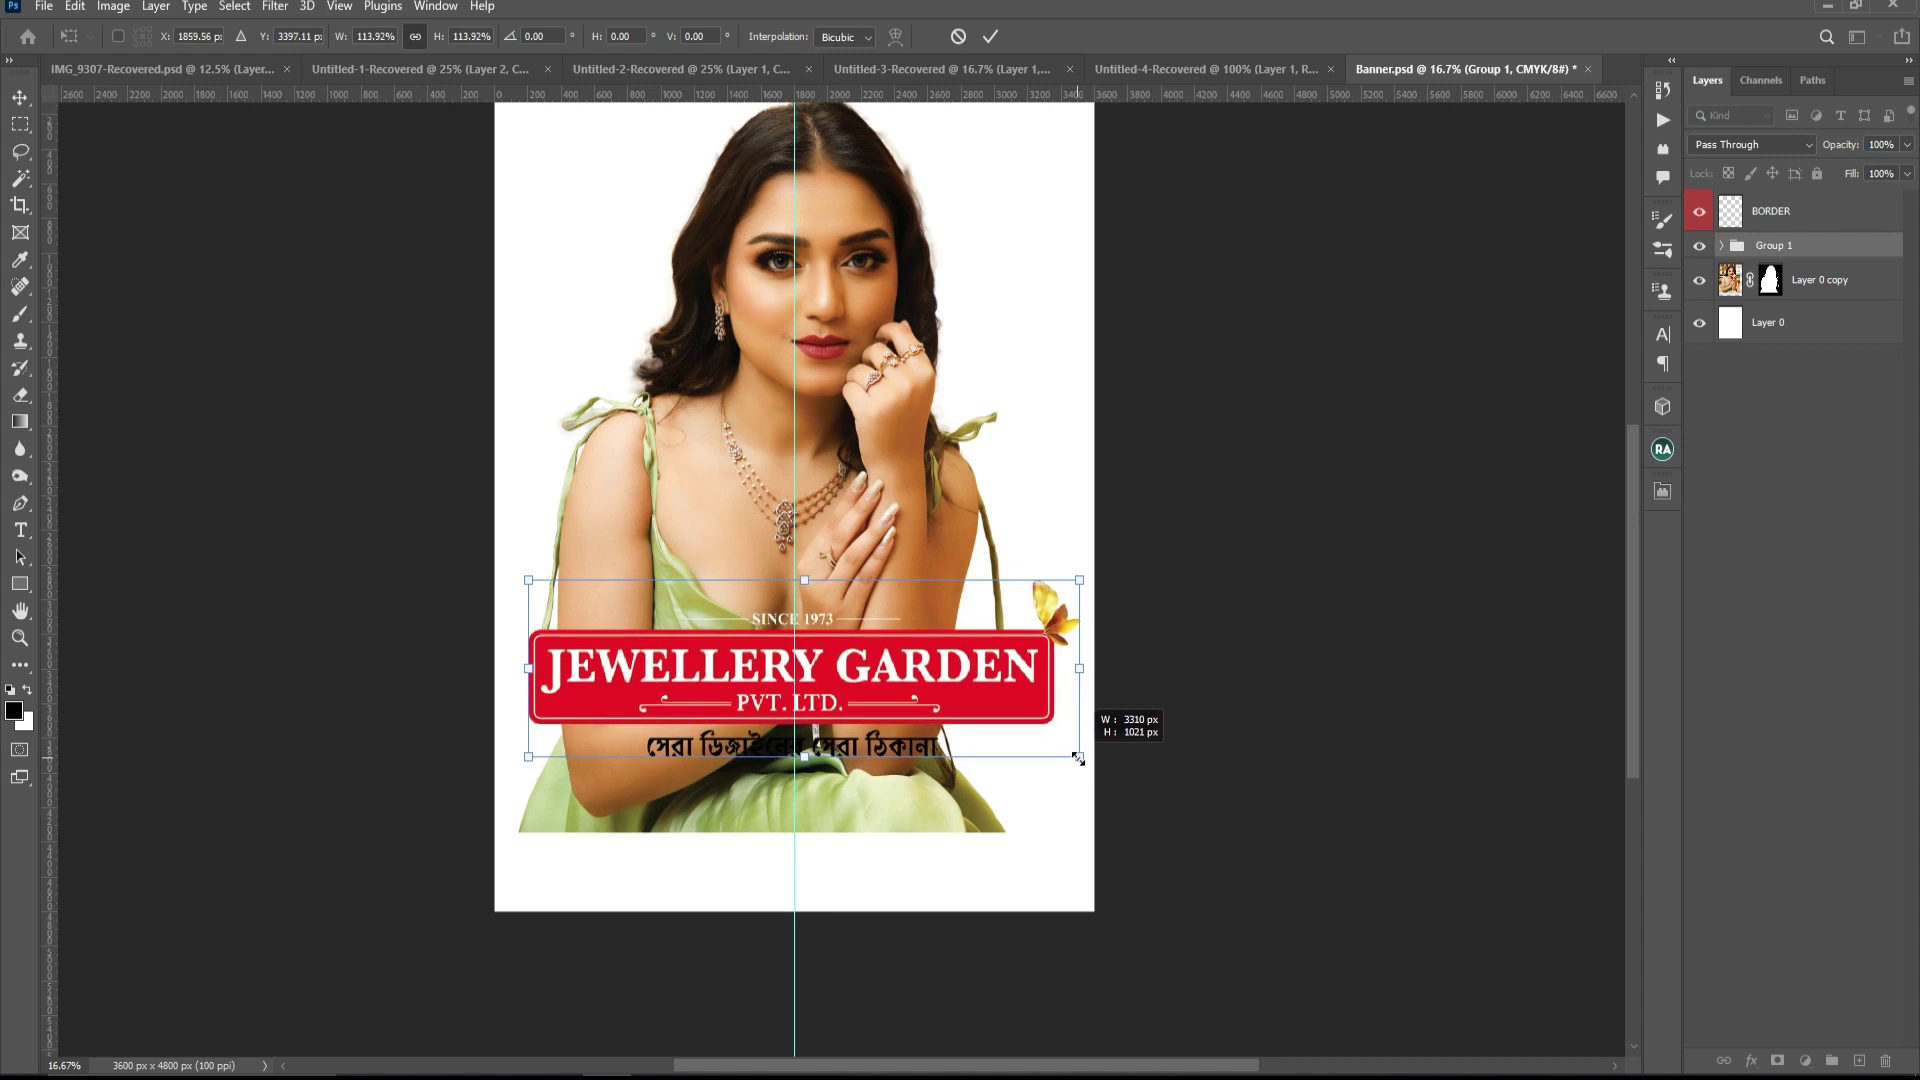
{"action": "left_click_drag", "start_coordinate": [880, 679], "coordinate": [880, 682]}
- Nudge the logo group a few pixels lower and apply the transform
{"action": "key", "text": "Down"}
{"action": "key", "text": "Down"}
{"action": "key", "text": "Down"}
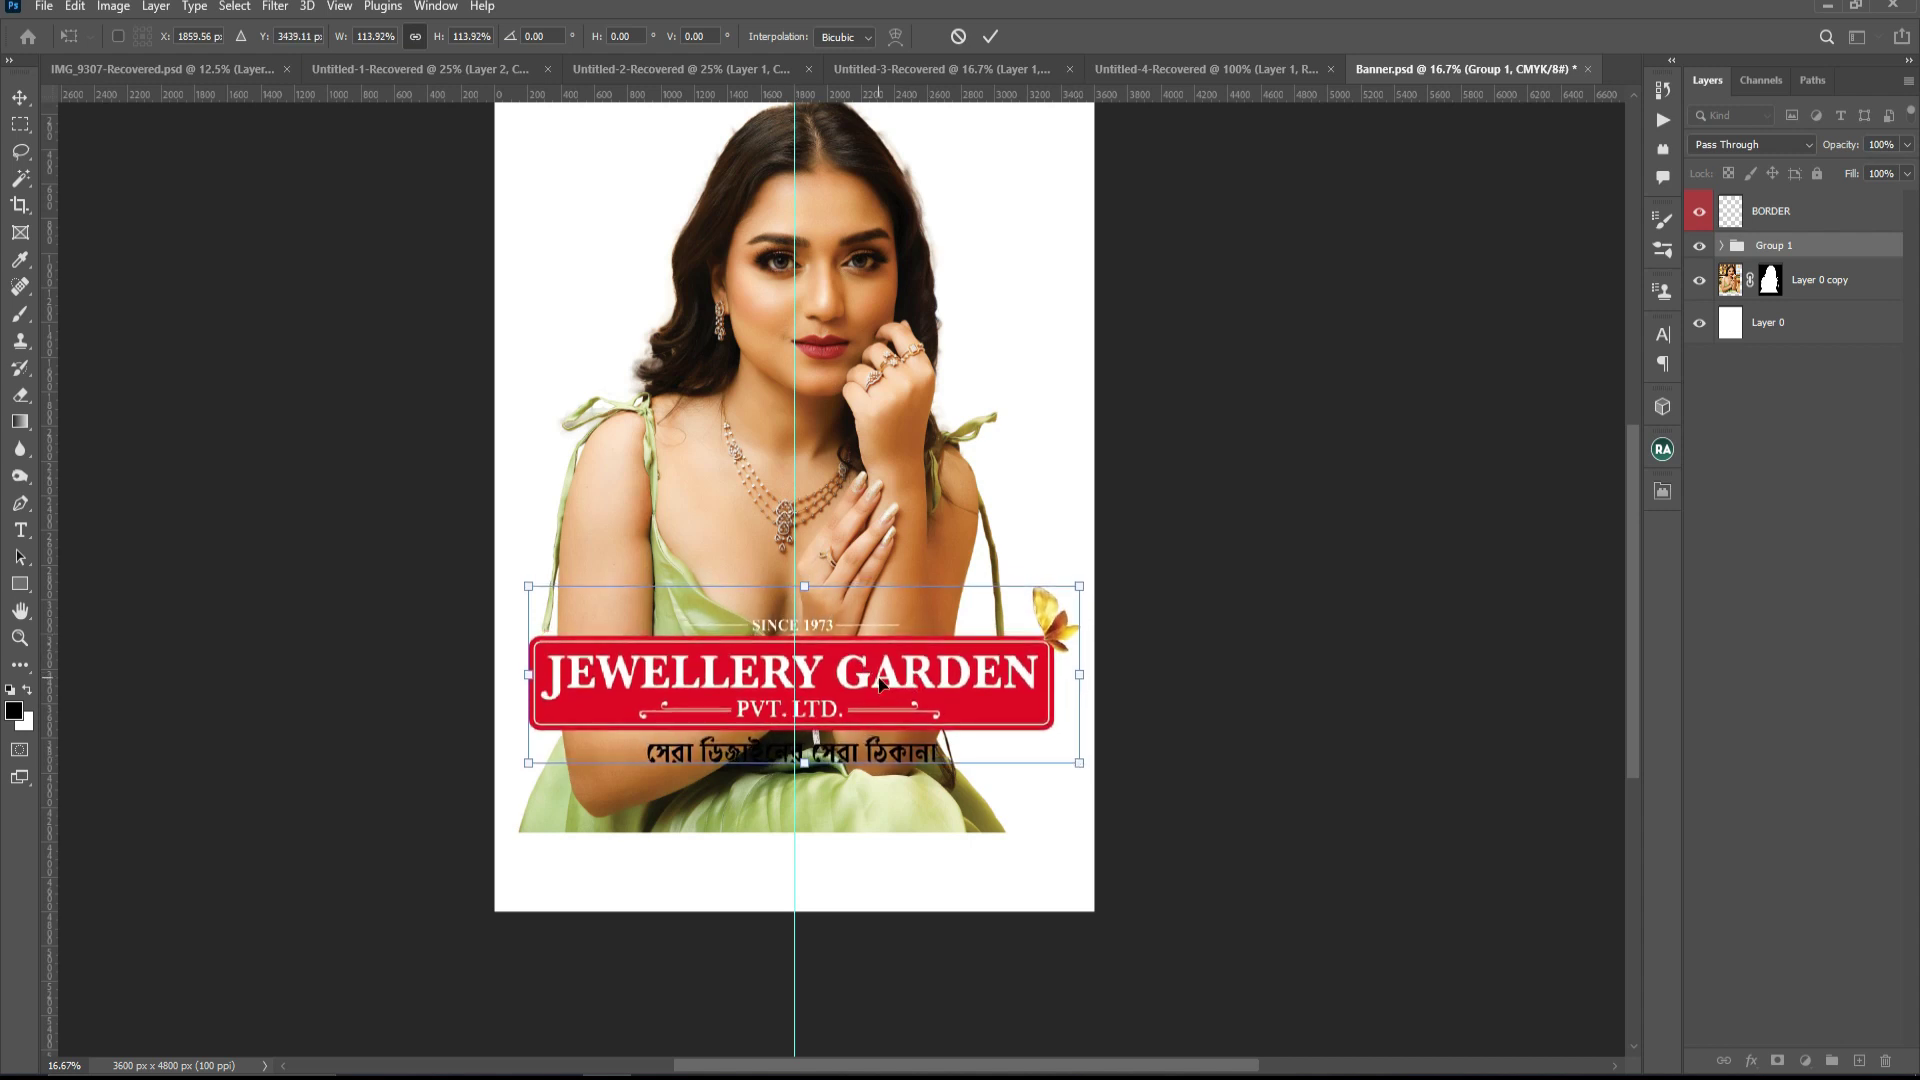
{"action": "key", "text": "Down"}
{"action": "key", "text": "Down"}
{"action": "key", "text": "Down"}
{"action": "key", "text": "Down"}
{"action": "key", "text": "Down"}
{"action": "key", "text": "Down"}
{"action": "key", "text": "Down"}
{"action": "key", "text": "Down"}
{"action": "key", "text": "Down"}
{"action": "key", "text": "Down"}
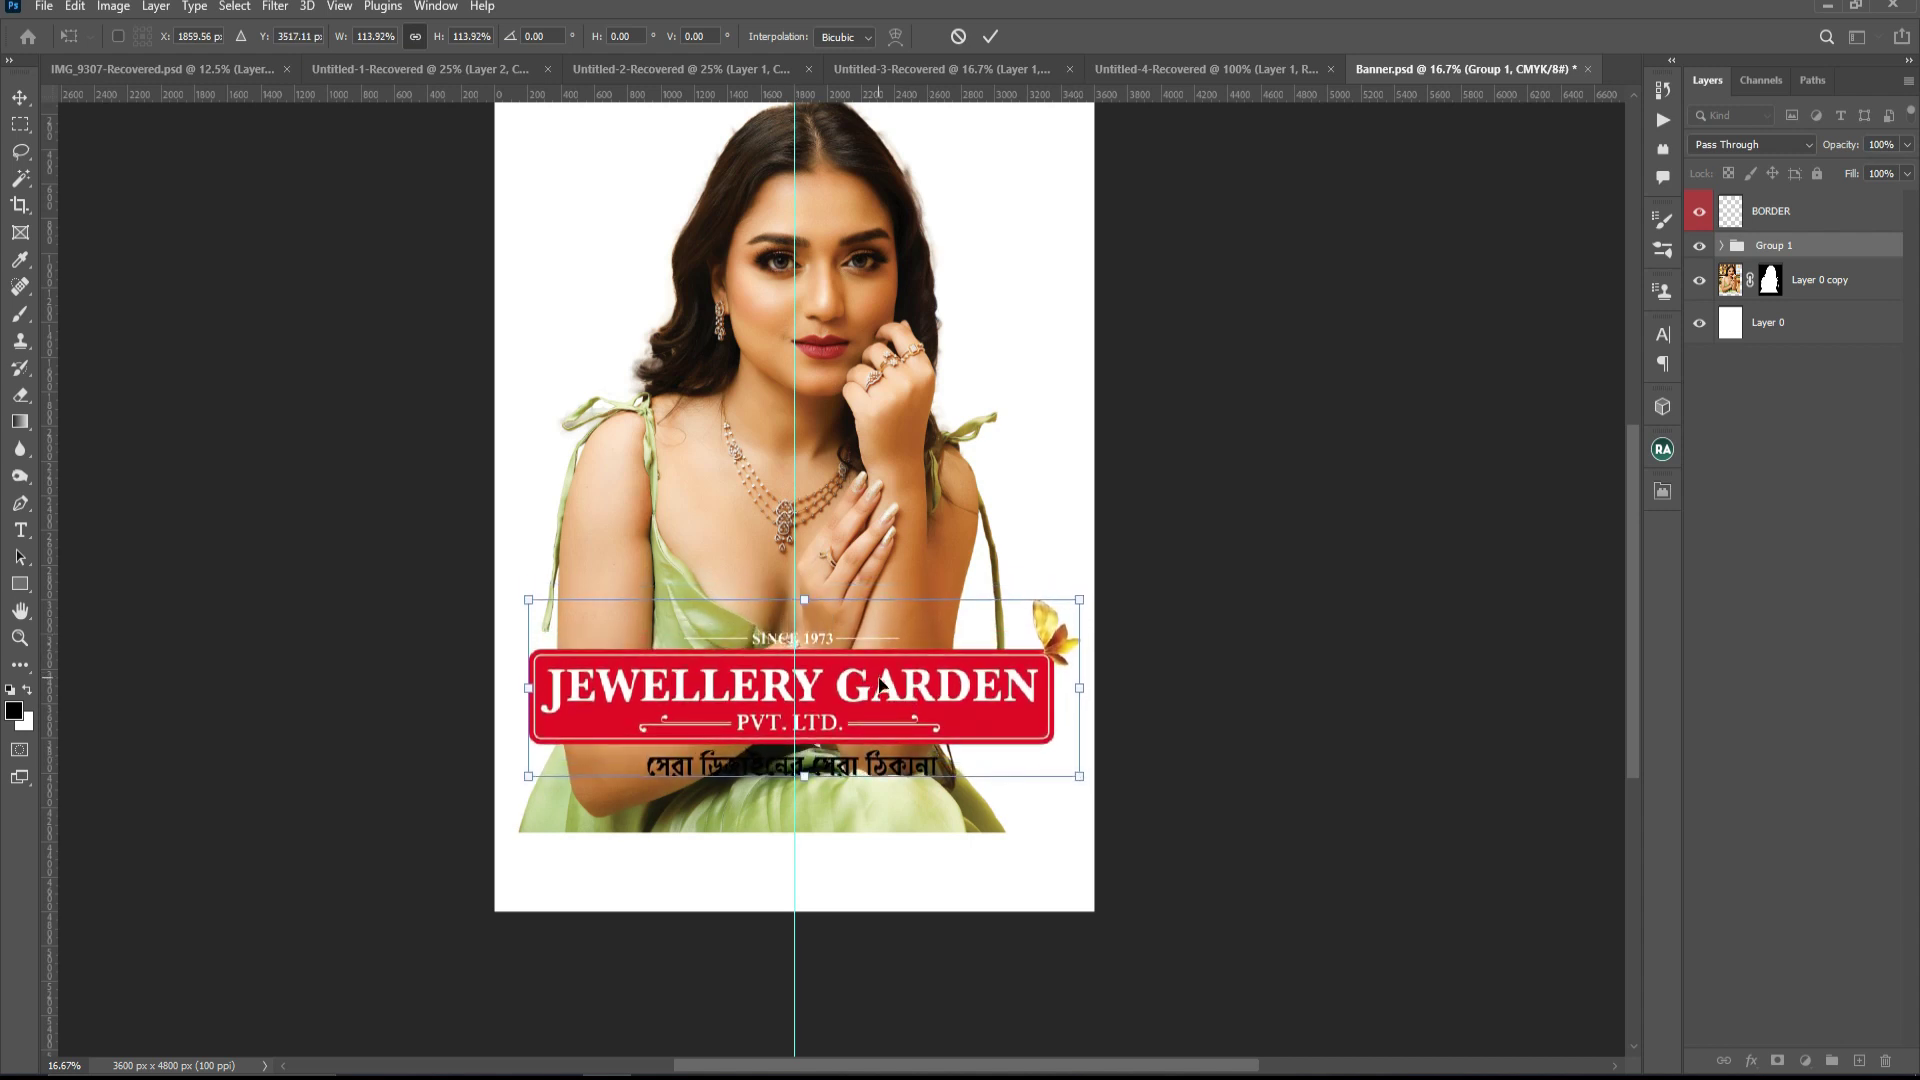
{"action": "key", "text": "Down"}
{"action": "key", "text": "Down"}
{"action": "key", "text": "Up"}
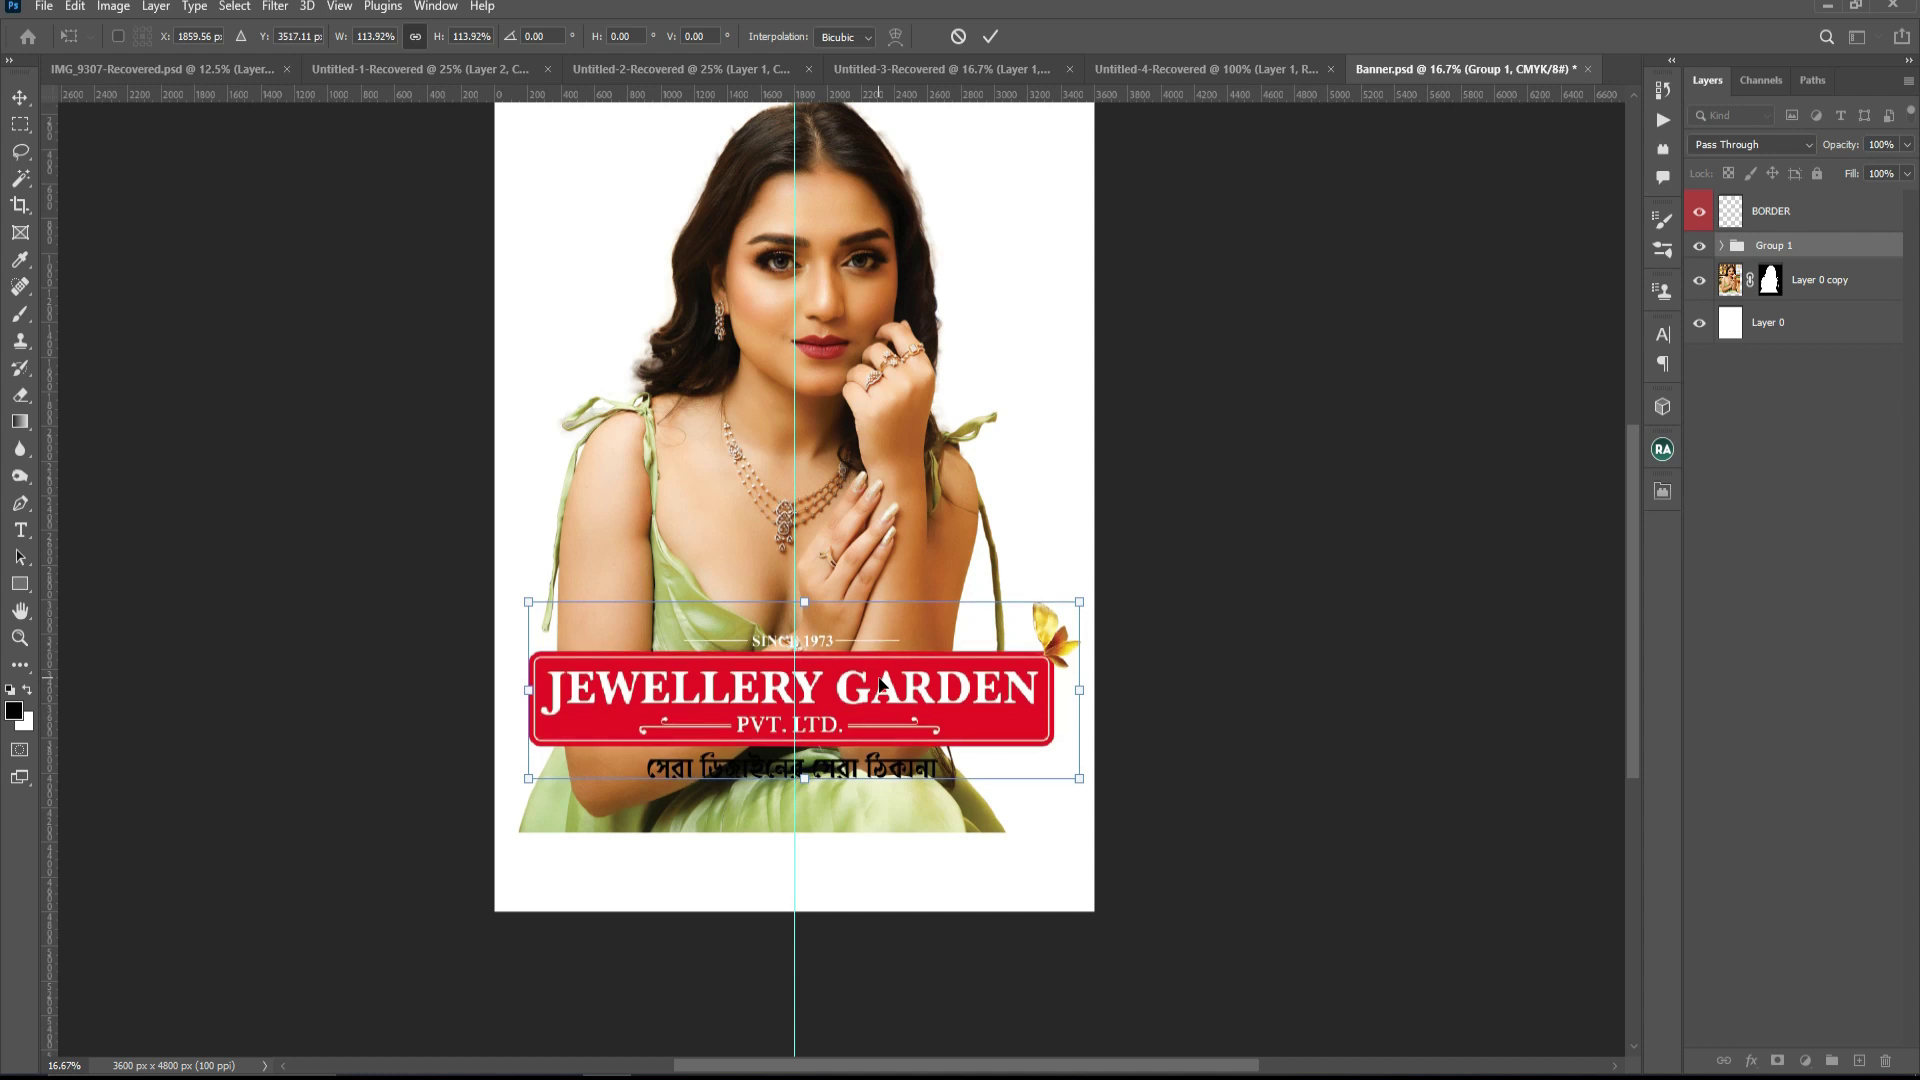
{"action": "key", "text": "Up"}
{"action": "key", "text": "Up"}
{"action": "key", "text": "Up"}
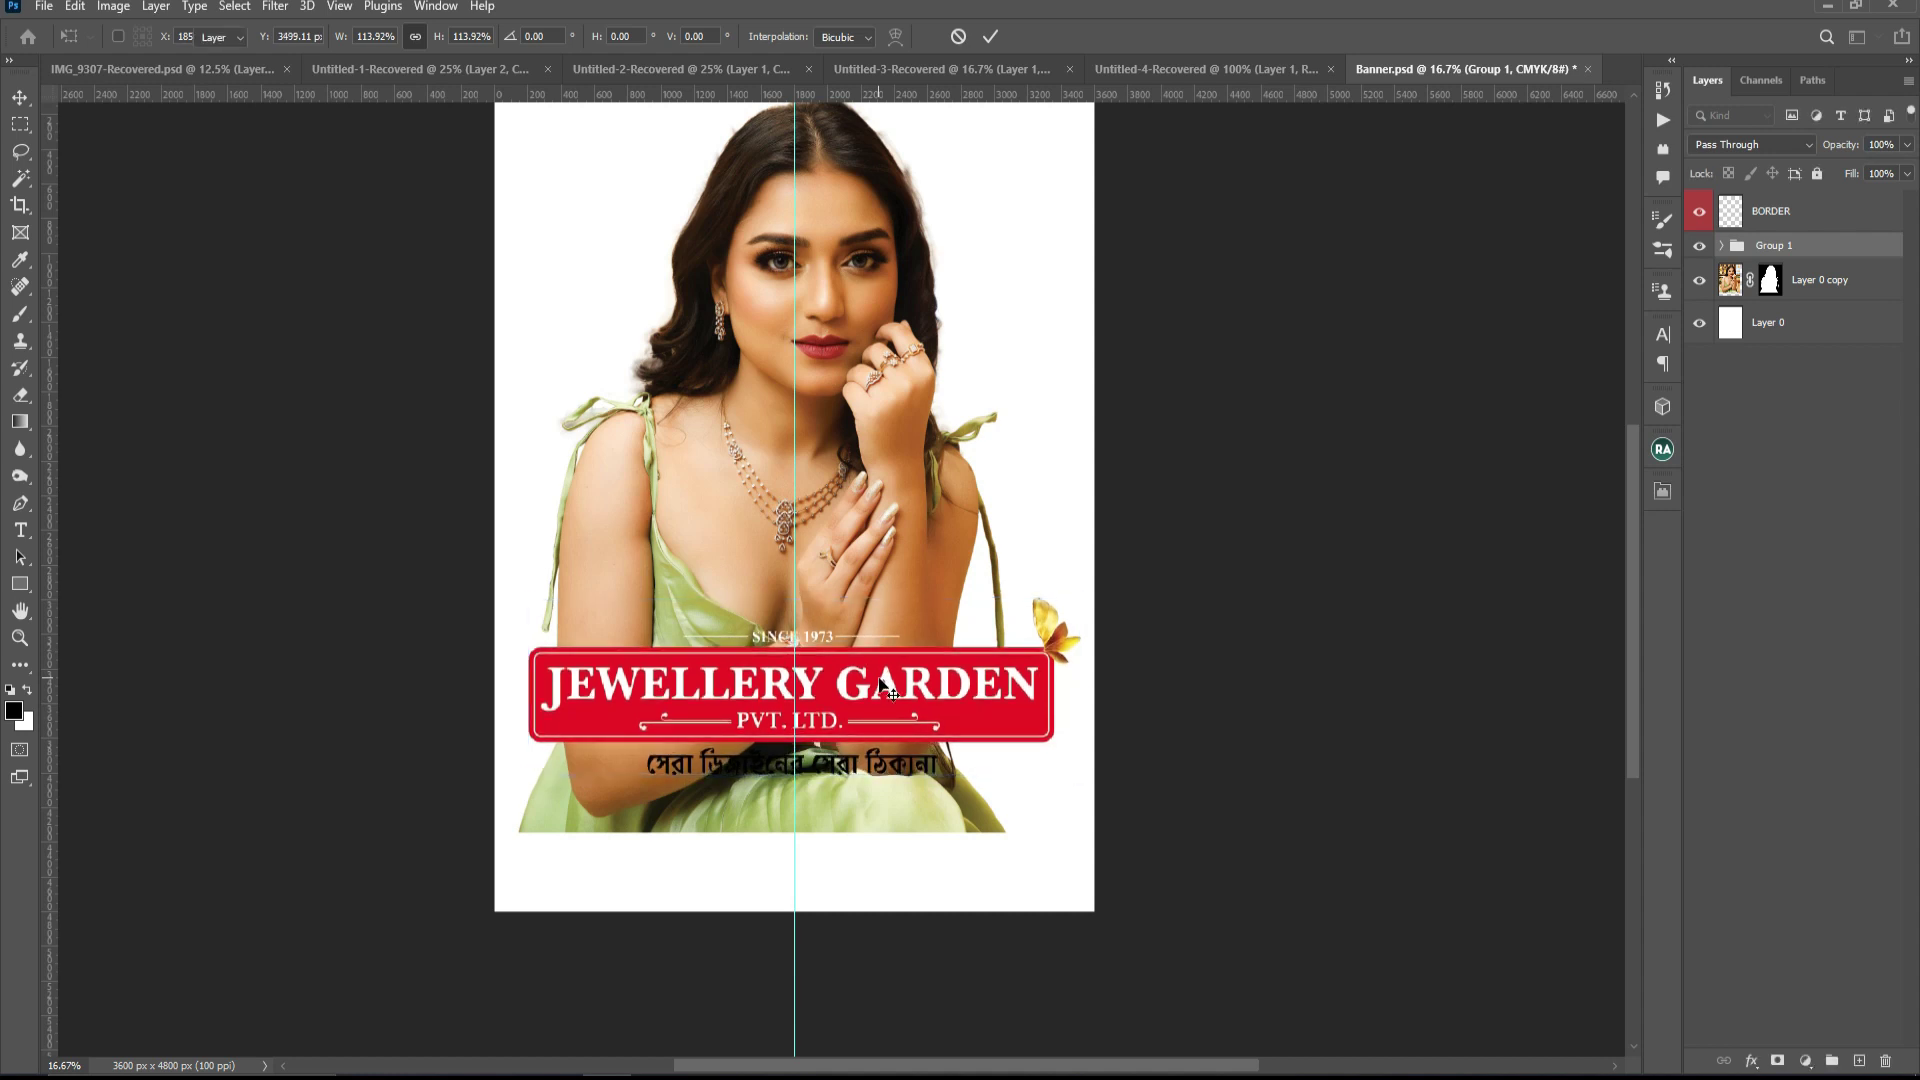
{"action": "key", "text": "Return"}
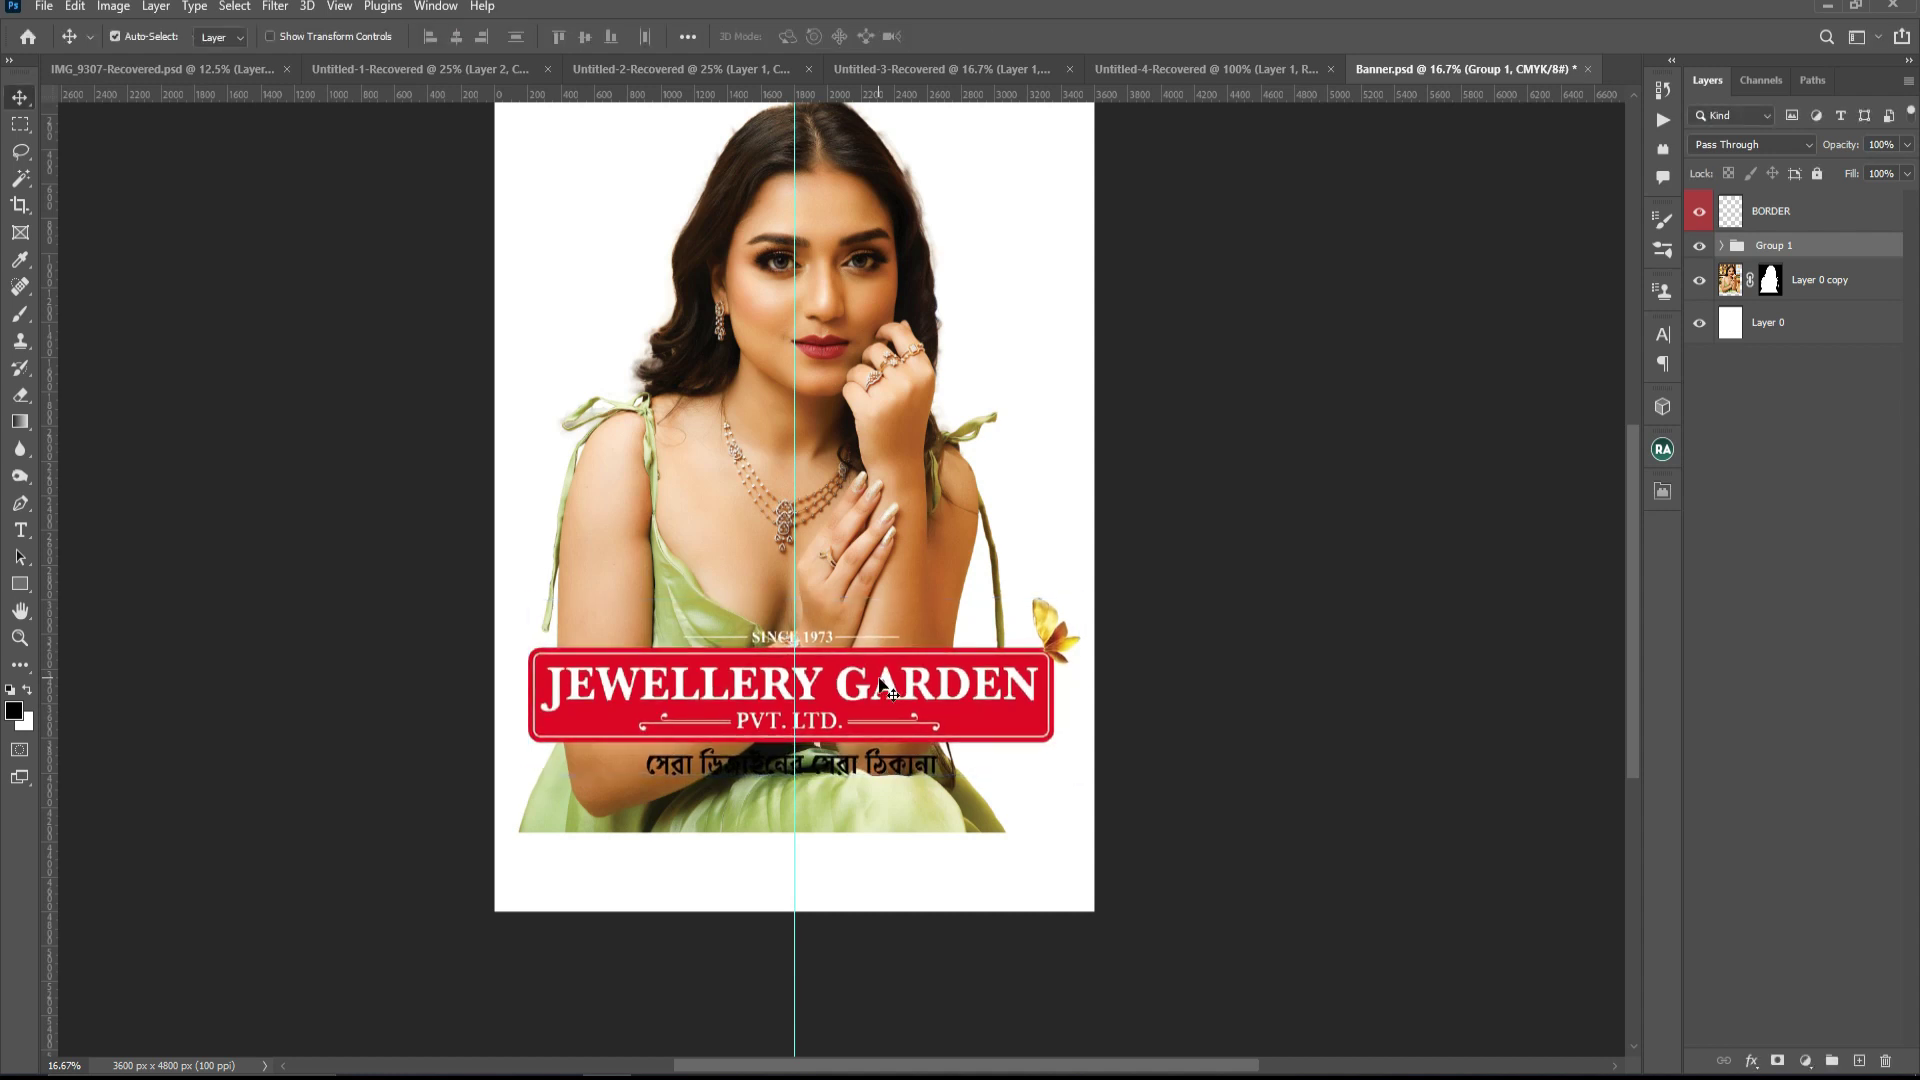
{"action": "key", "text": "ctrl+minus"}
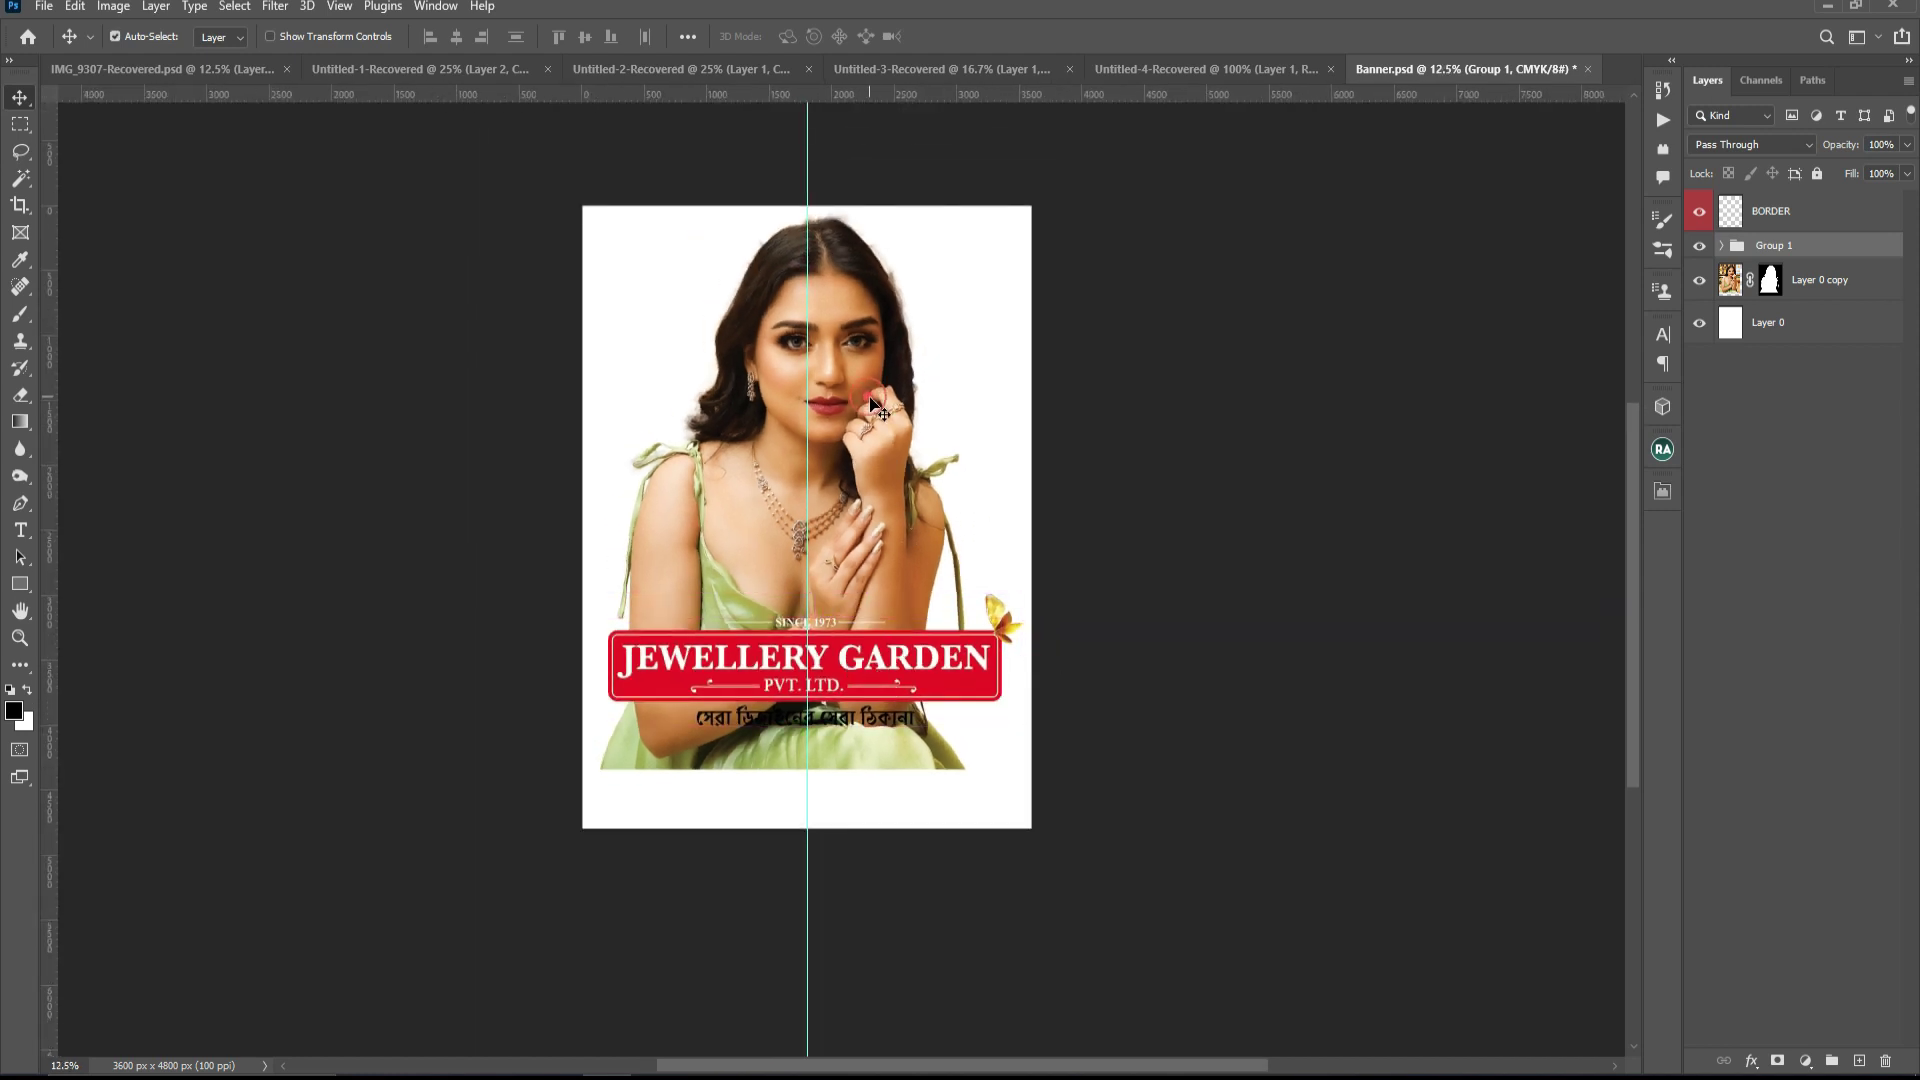
{"action": "key", "text": "ctrl+t"}
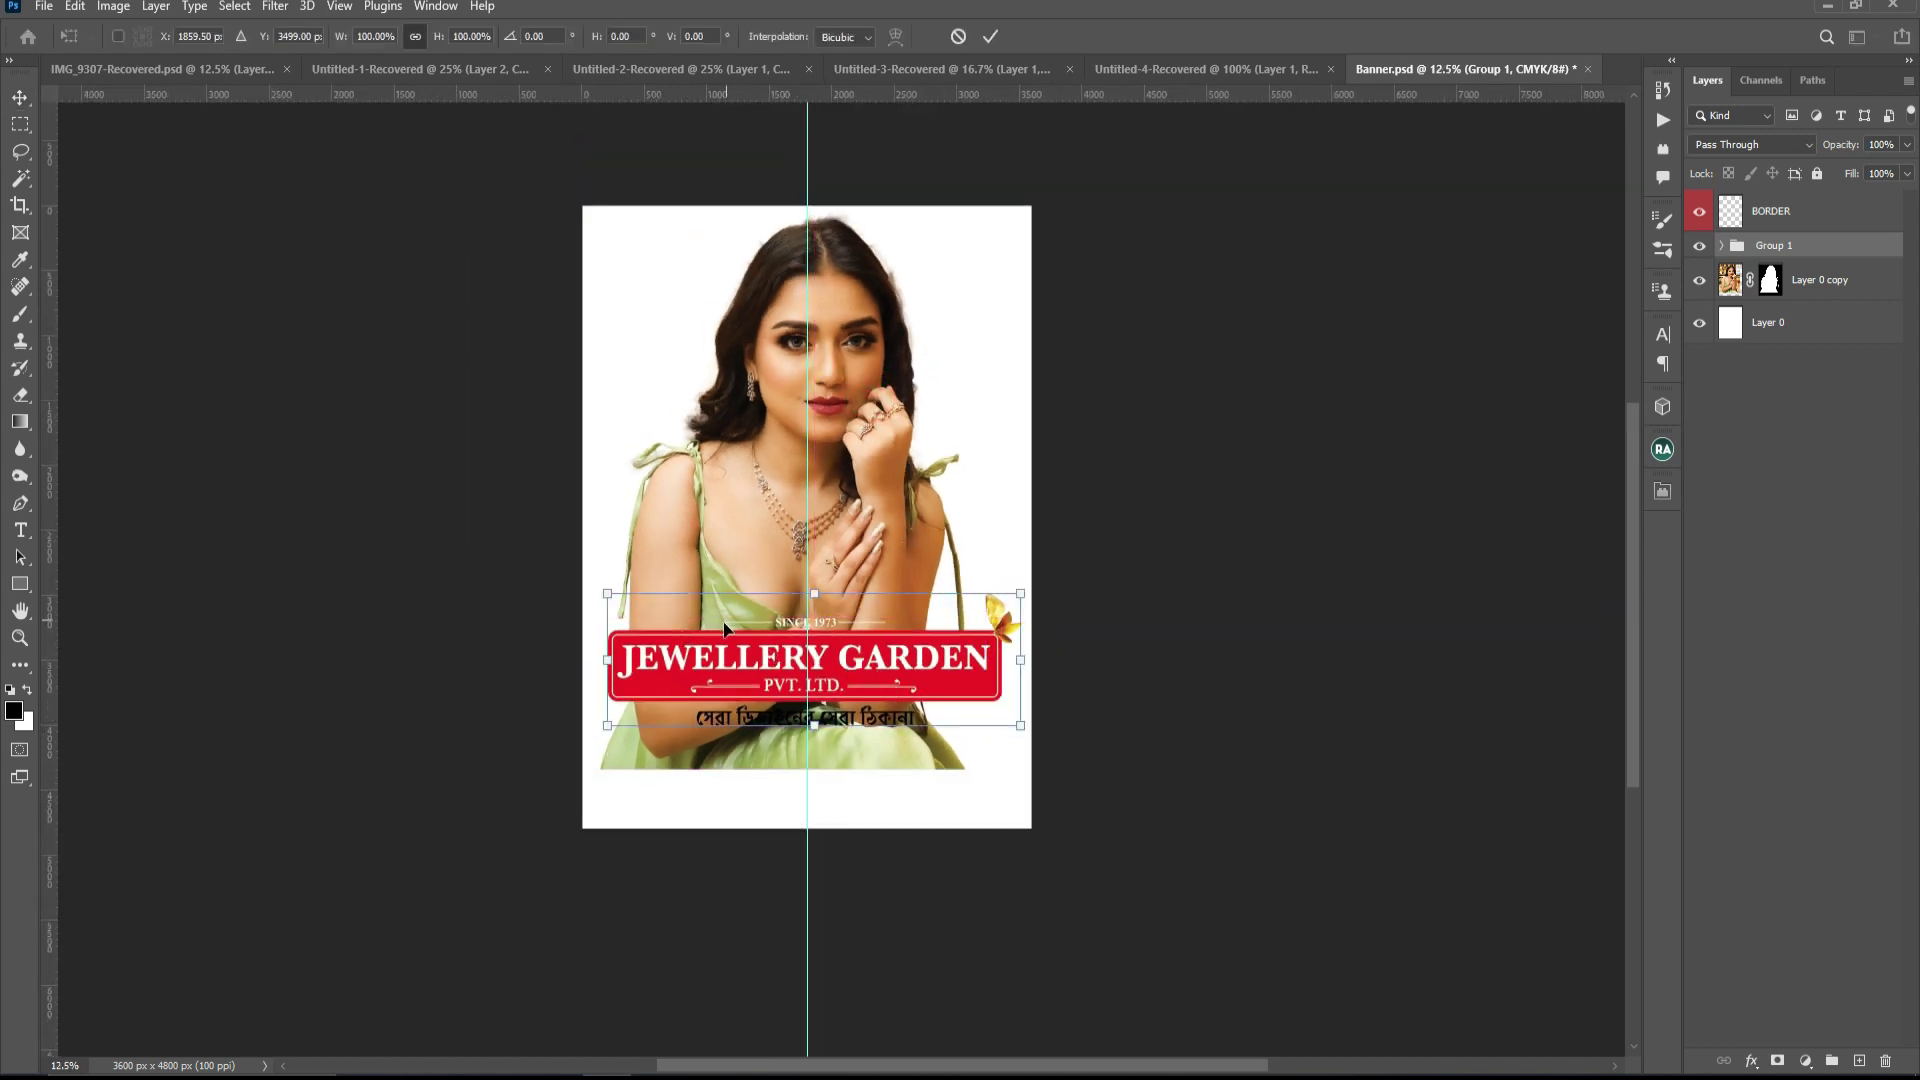
{"action": "key", "text": "Return"}
- Scale the model photo (Layer 0 copy) to 87.5% and centre it above the logo
{"action": "left_click", "coordinate": [776, 302]}
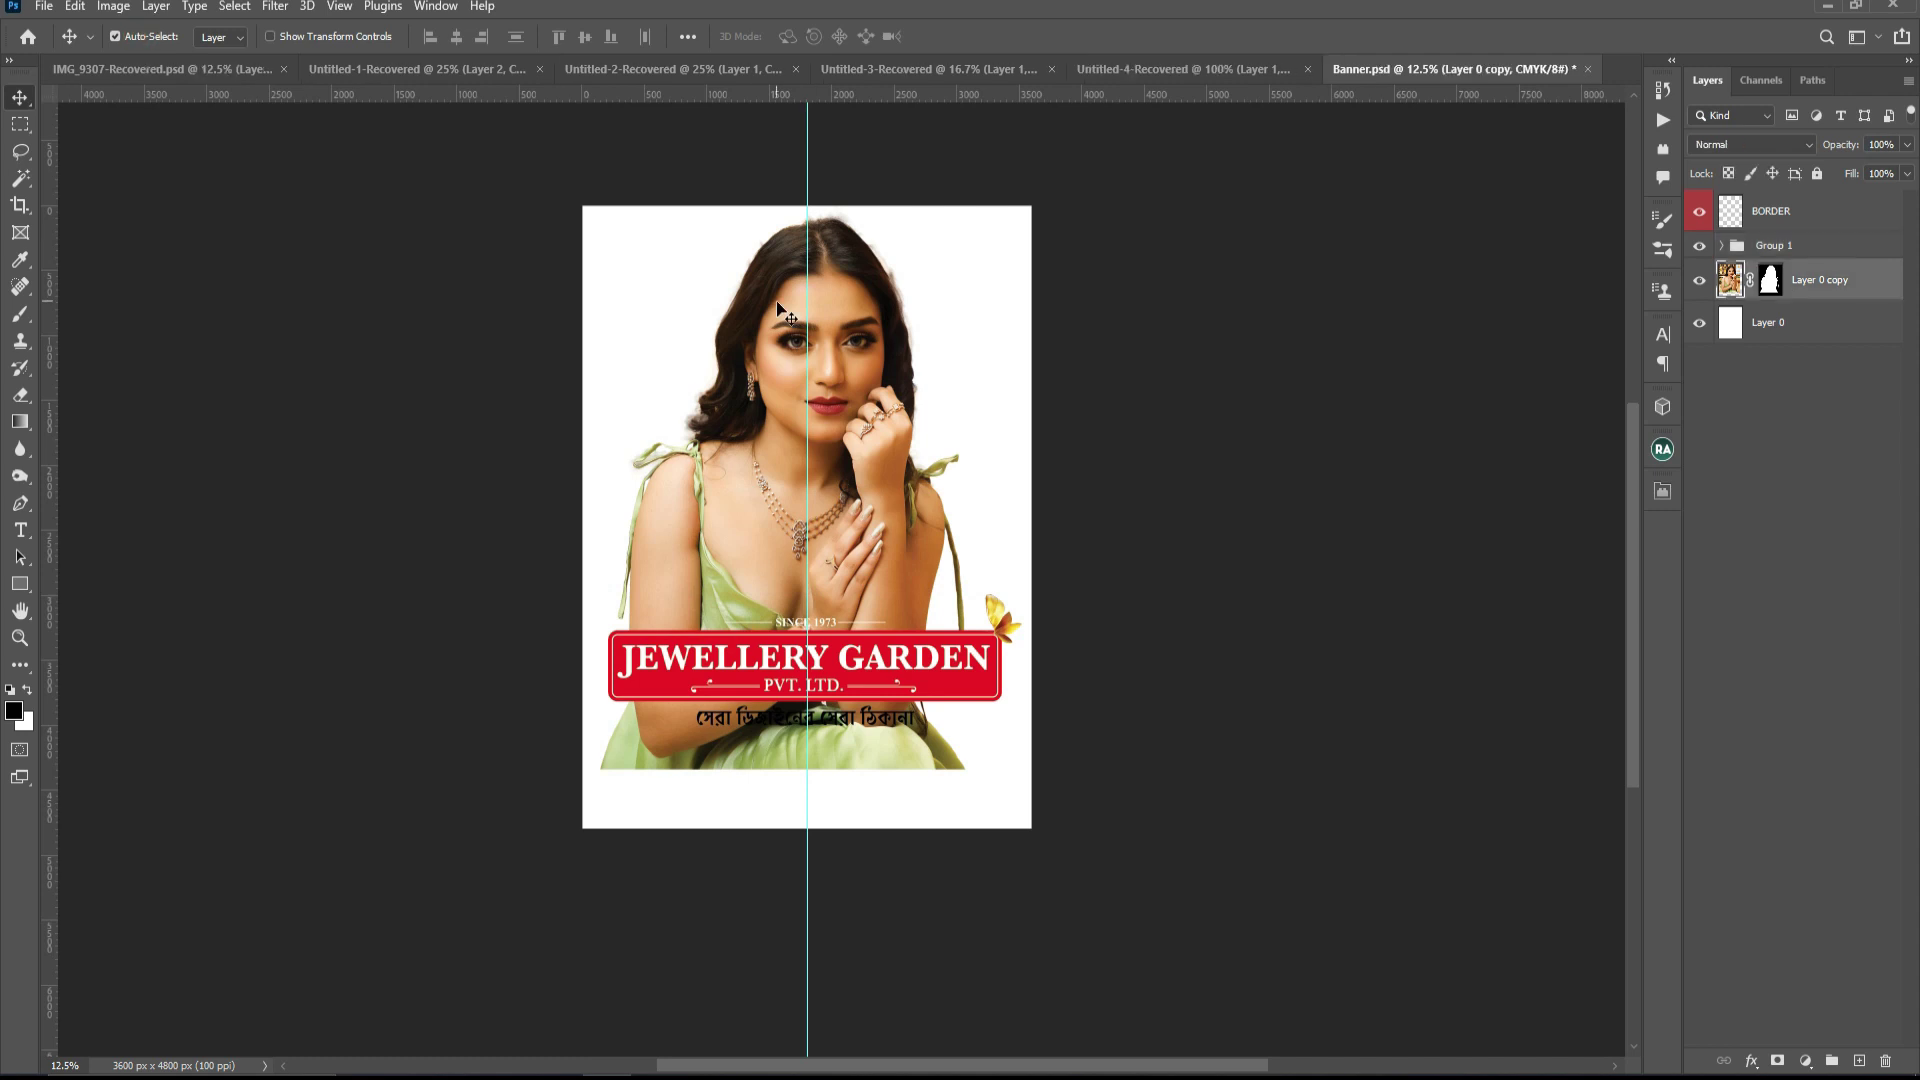
{"action": "key", "text": "ctrl+t"}
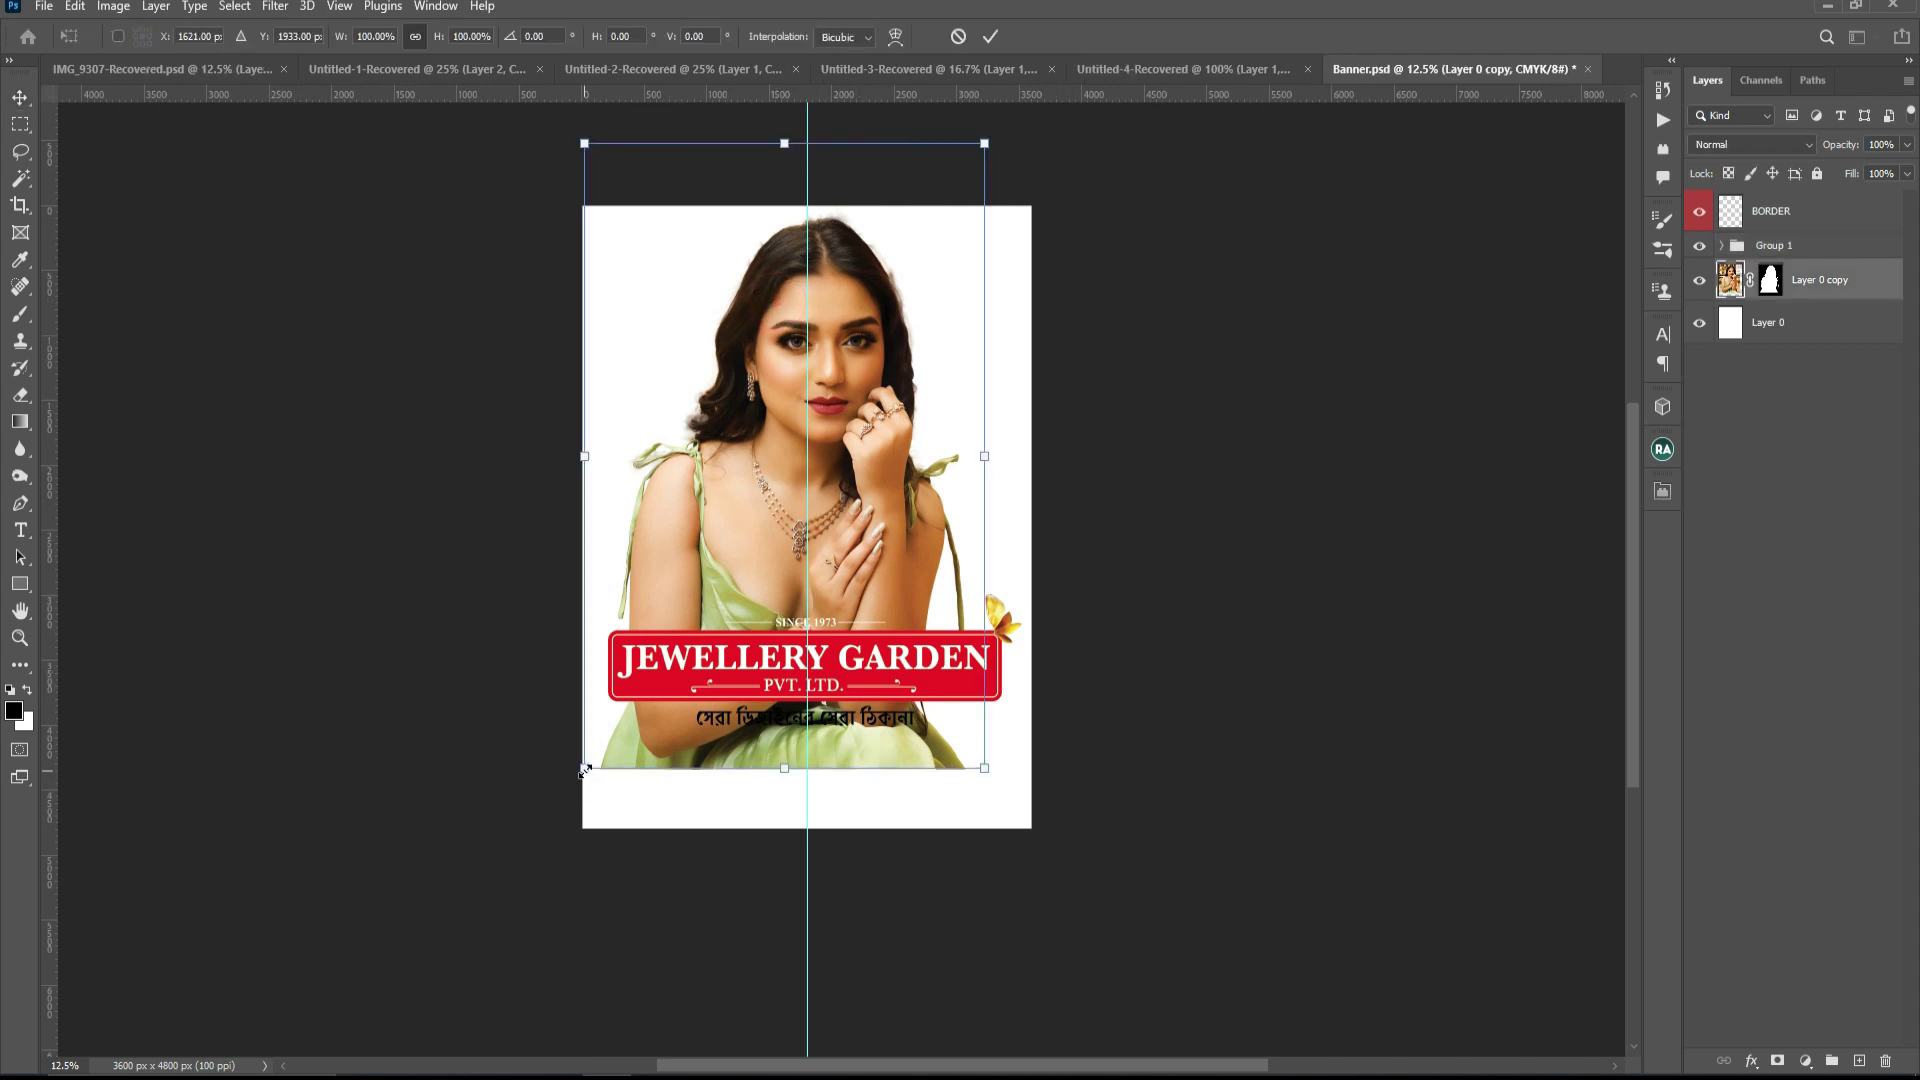
{"action": "left_click_drag", "start_coordinate": [584, 770], "coordinate": [646, 712]}
{"action": "left_click_drag", "start_coordinate": [985, 140], "coordinate": [978, 150]}
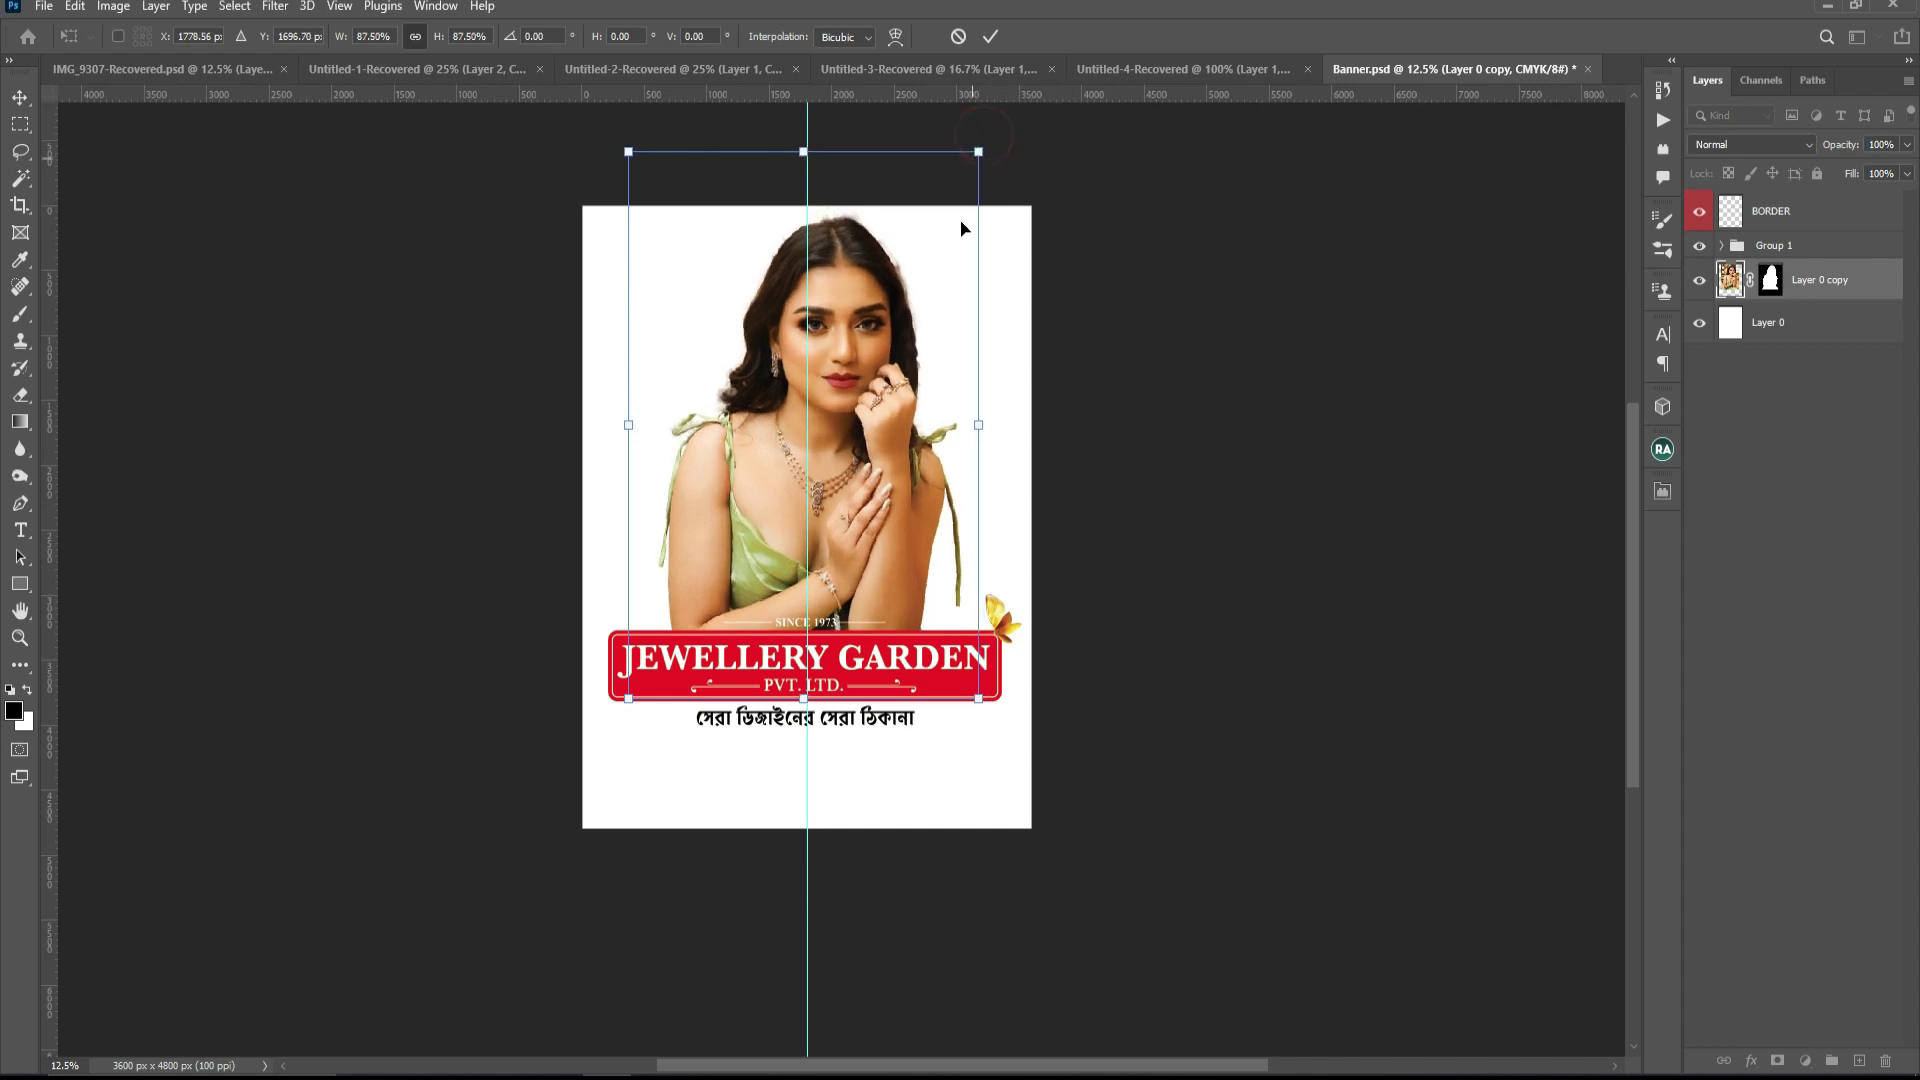
{"action": "key", "text": "Left"}
{"action": "key", "text": "Left"}
{"action": "key", "text": "Left"}
{"action": "key", "text": "Left"}
{"action": "key", "text": "Left"}
{"action": "key", "text": "Left"}
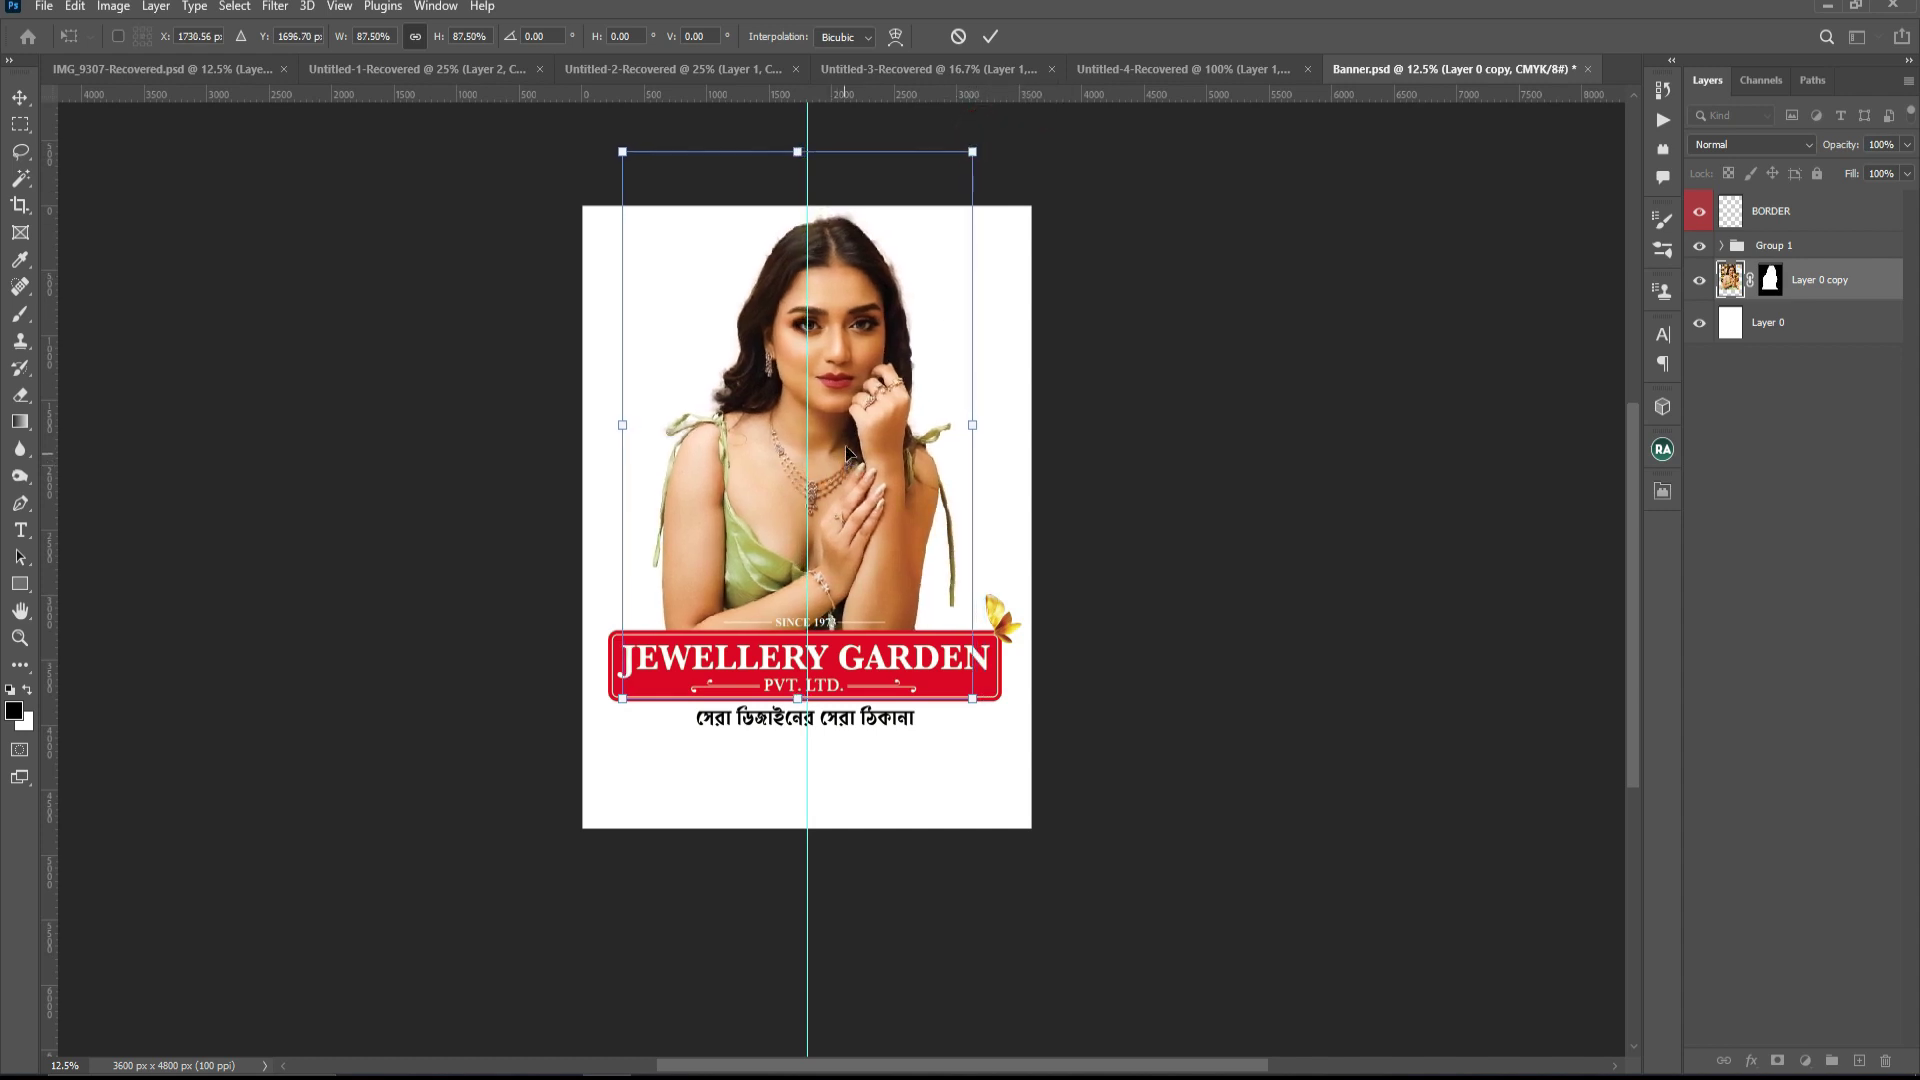
{"action": "key", "text": "Return"}
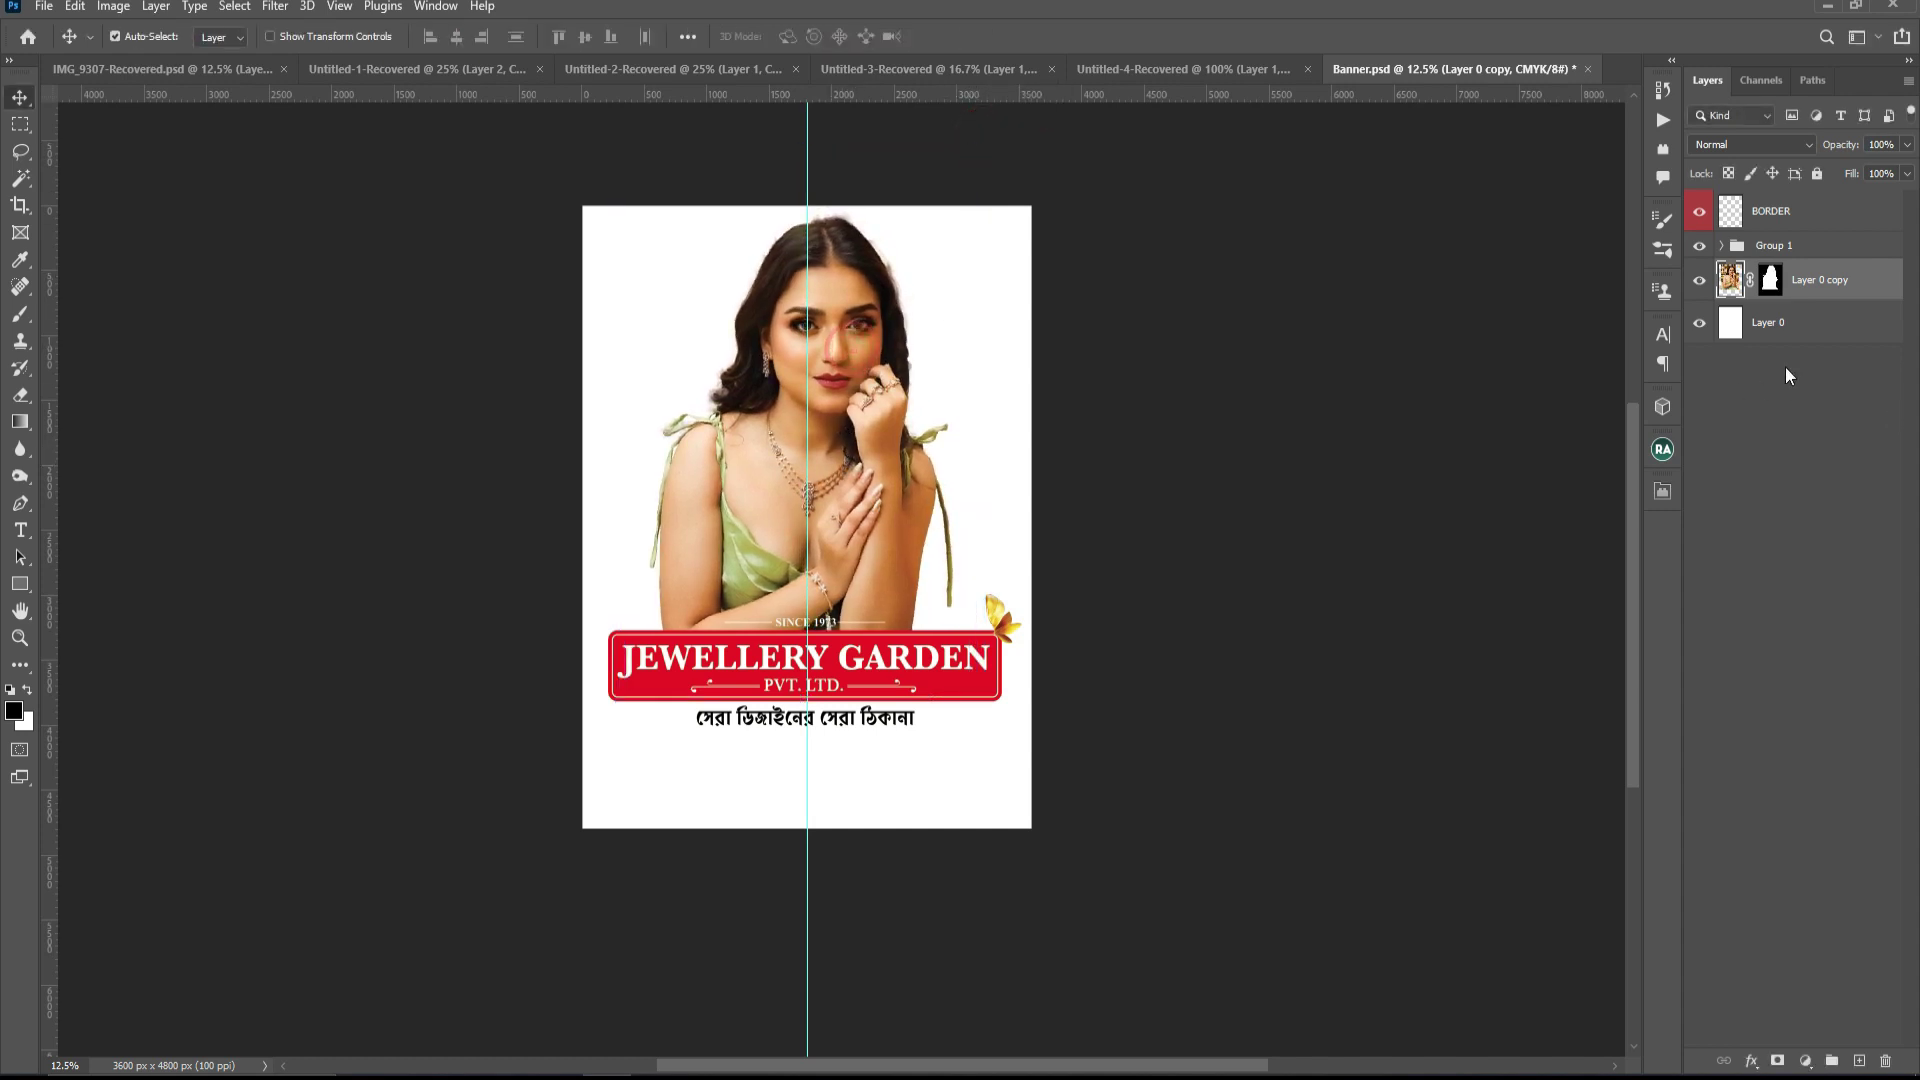
{"action": "left_click", "coordinate": [1785, 323]}
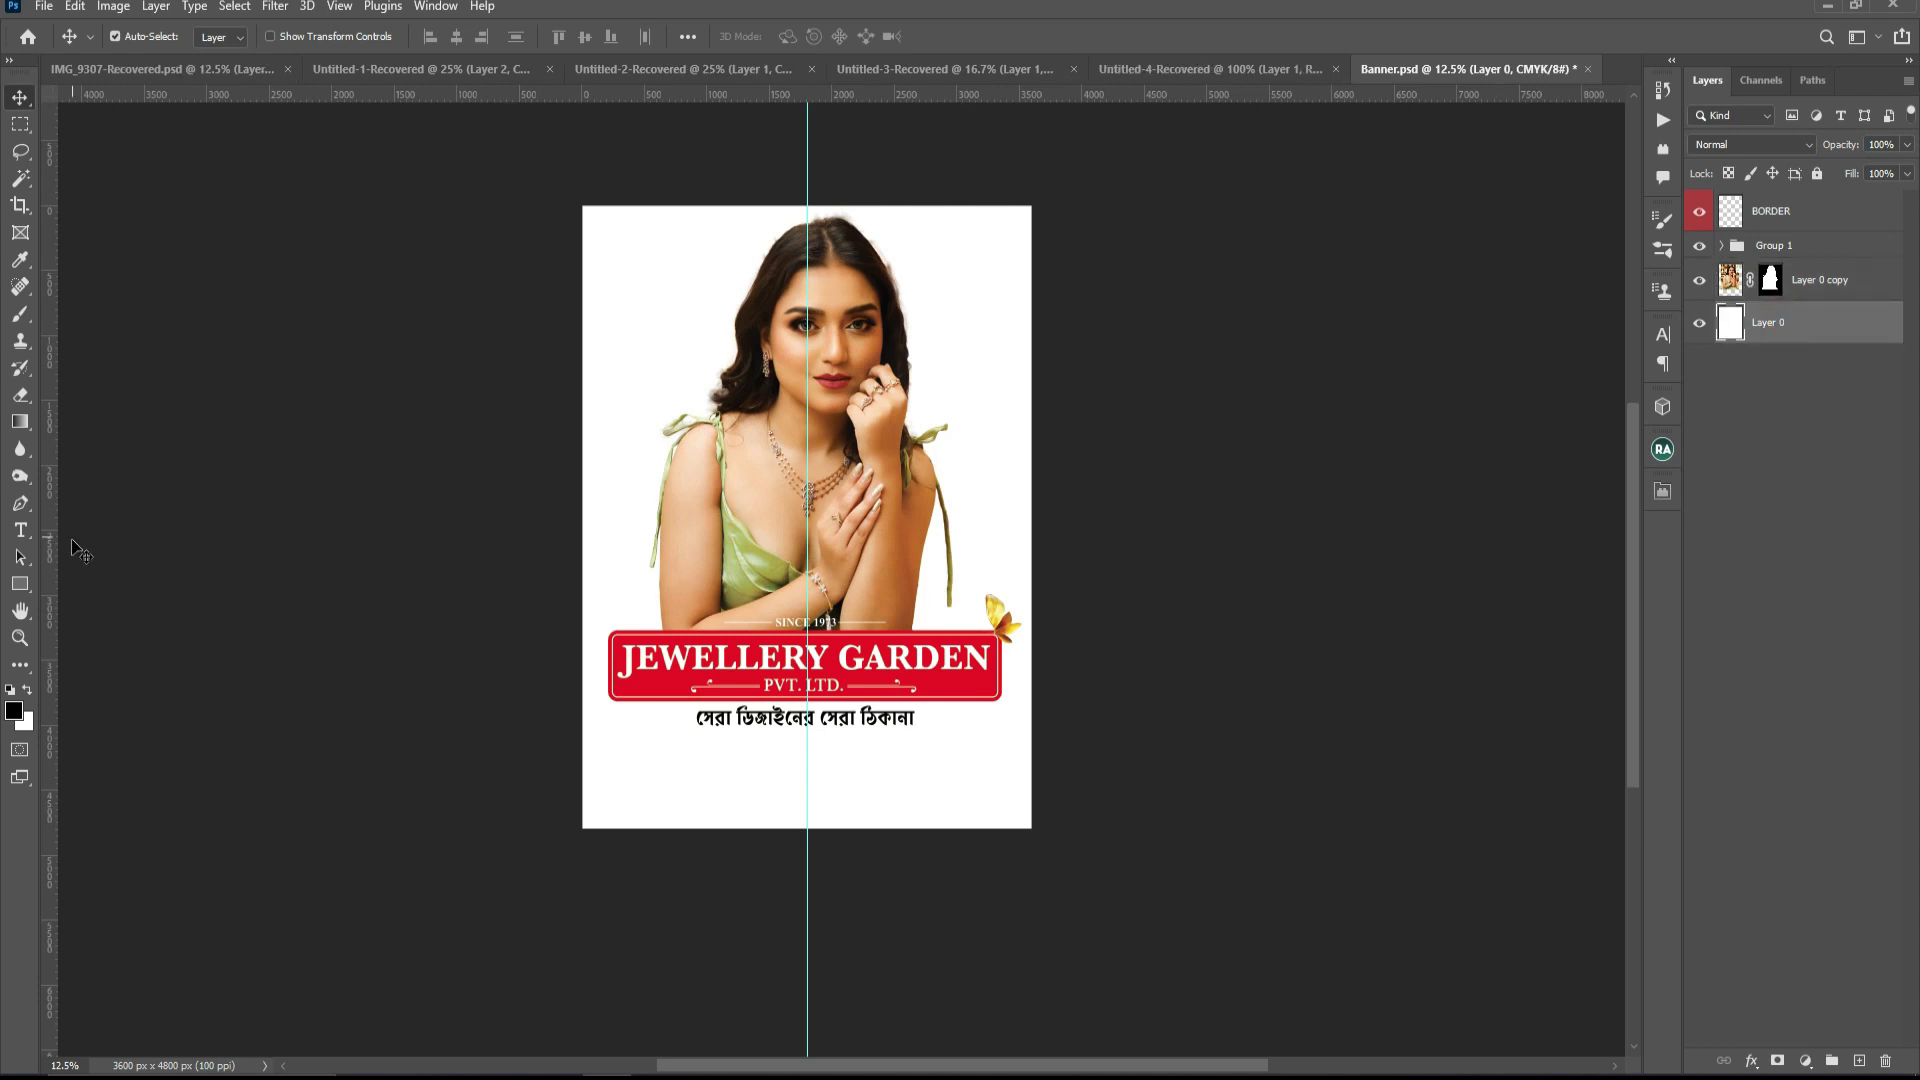
- Draw a large black-filled circle, Ellipse 1, on a new layer behind the model
{"action": "left_click", "coordinate": [20, 584]}
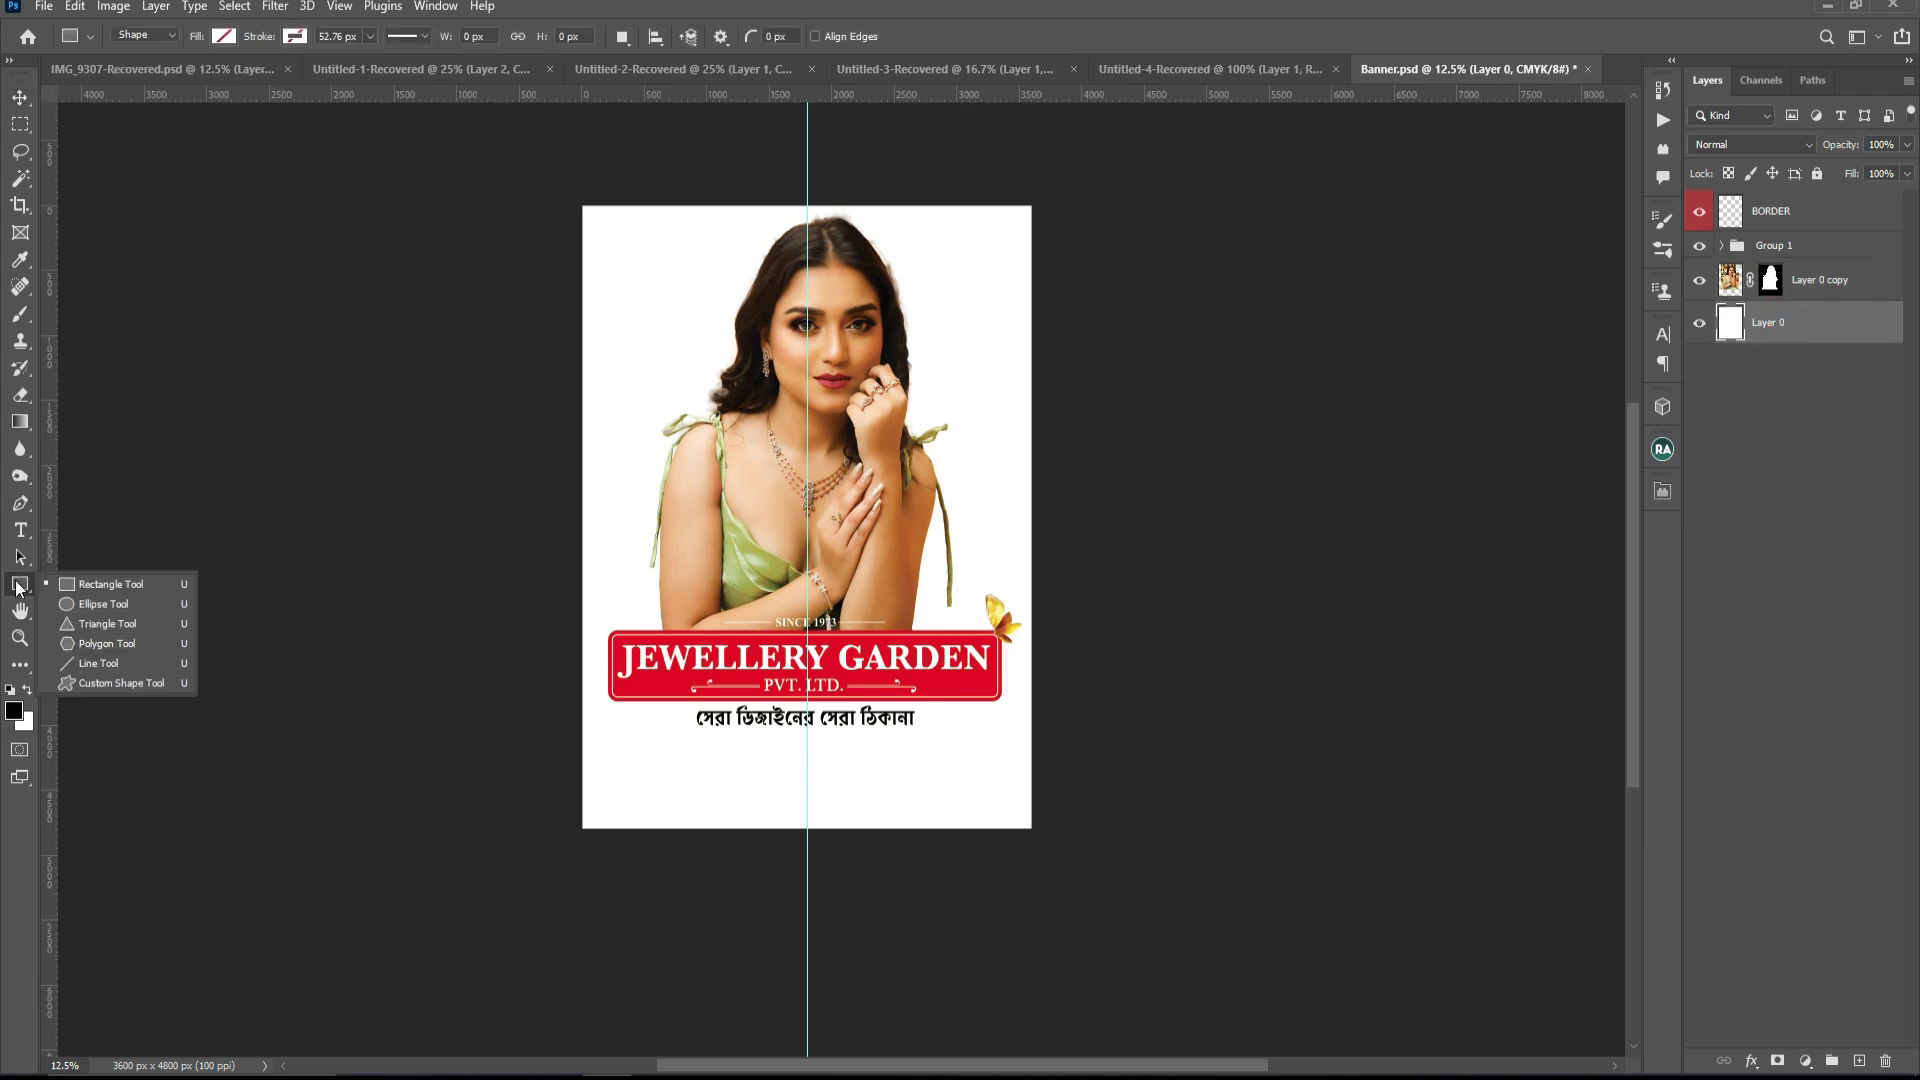
{"action": "left_click", "coordinate": [105, 604]}
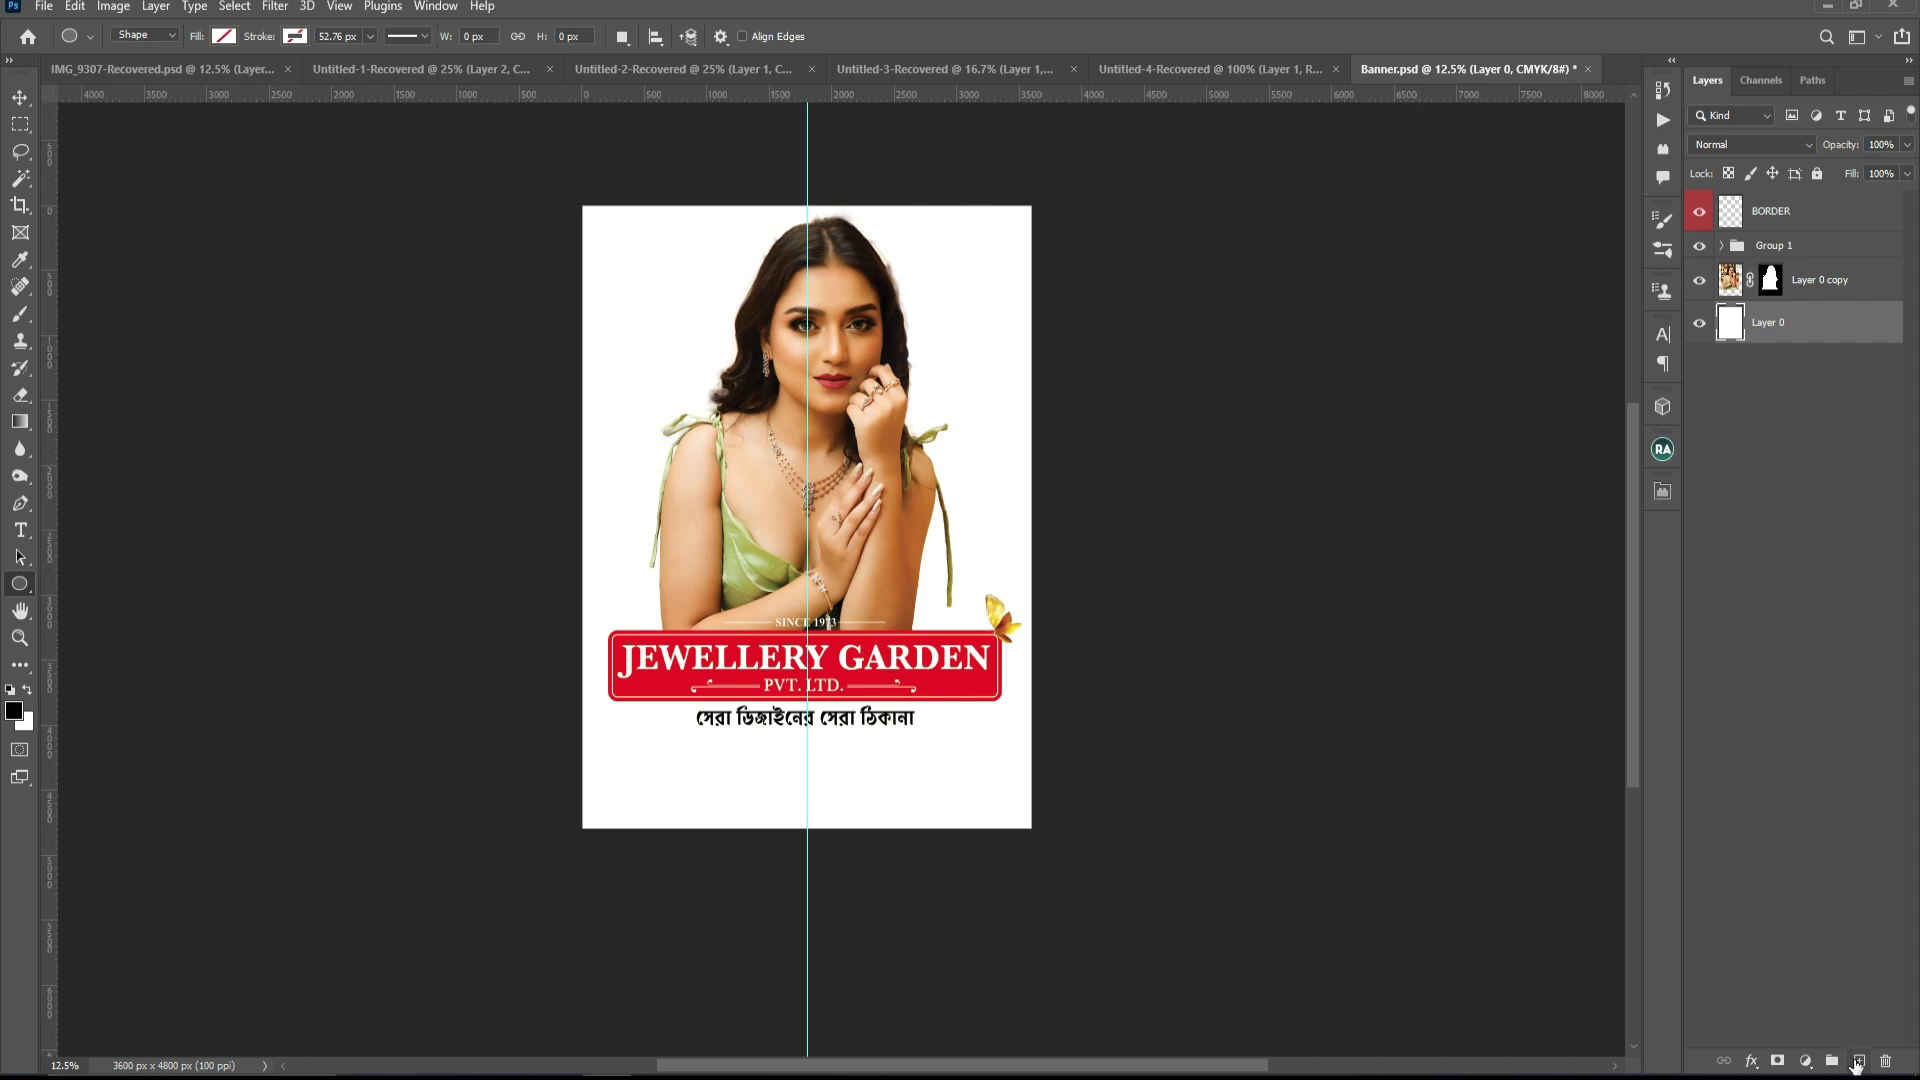
{"action": "left_click", "coordinate": [1857, 1061]}
{"action": "left_click_drag", "start_coordinate": [832, 620], "coordinate": [996, 892]}
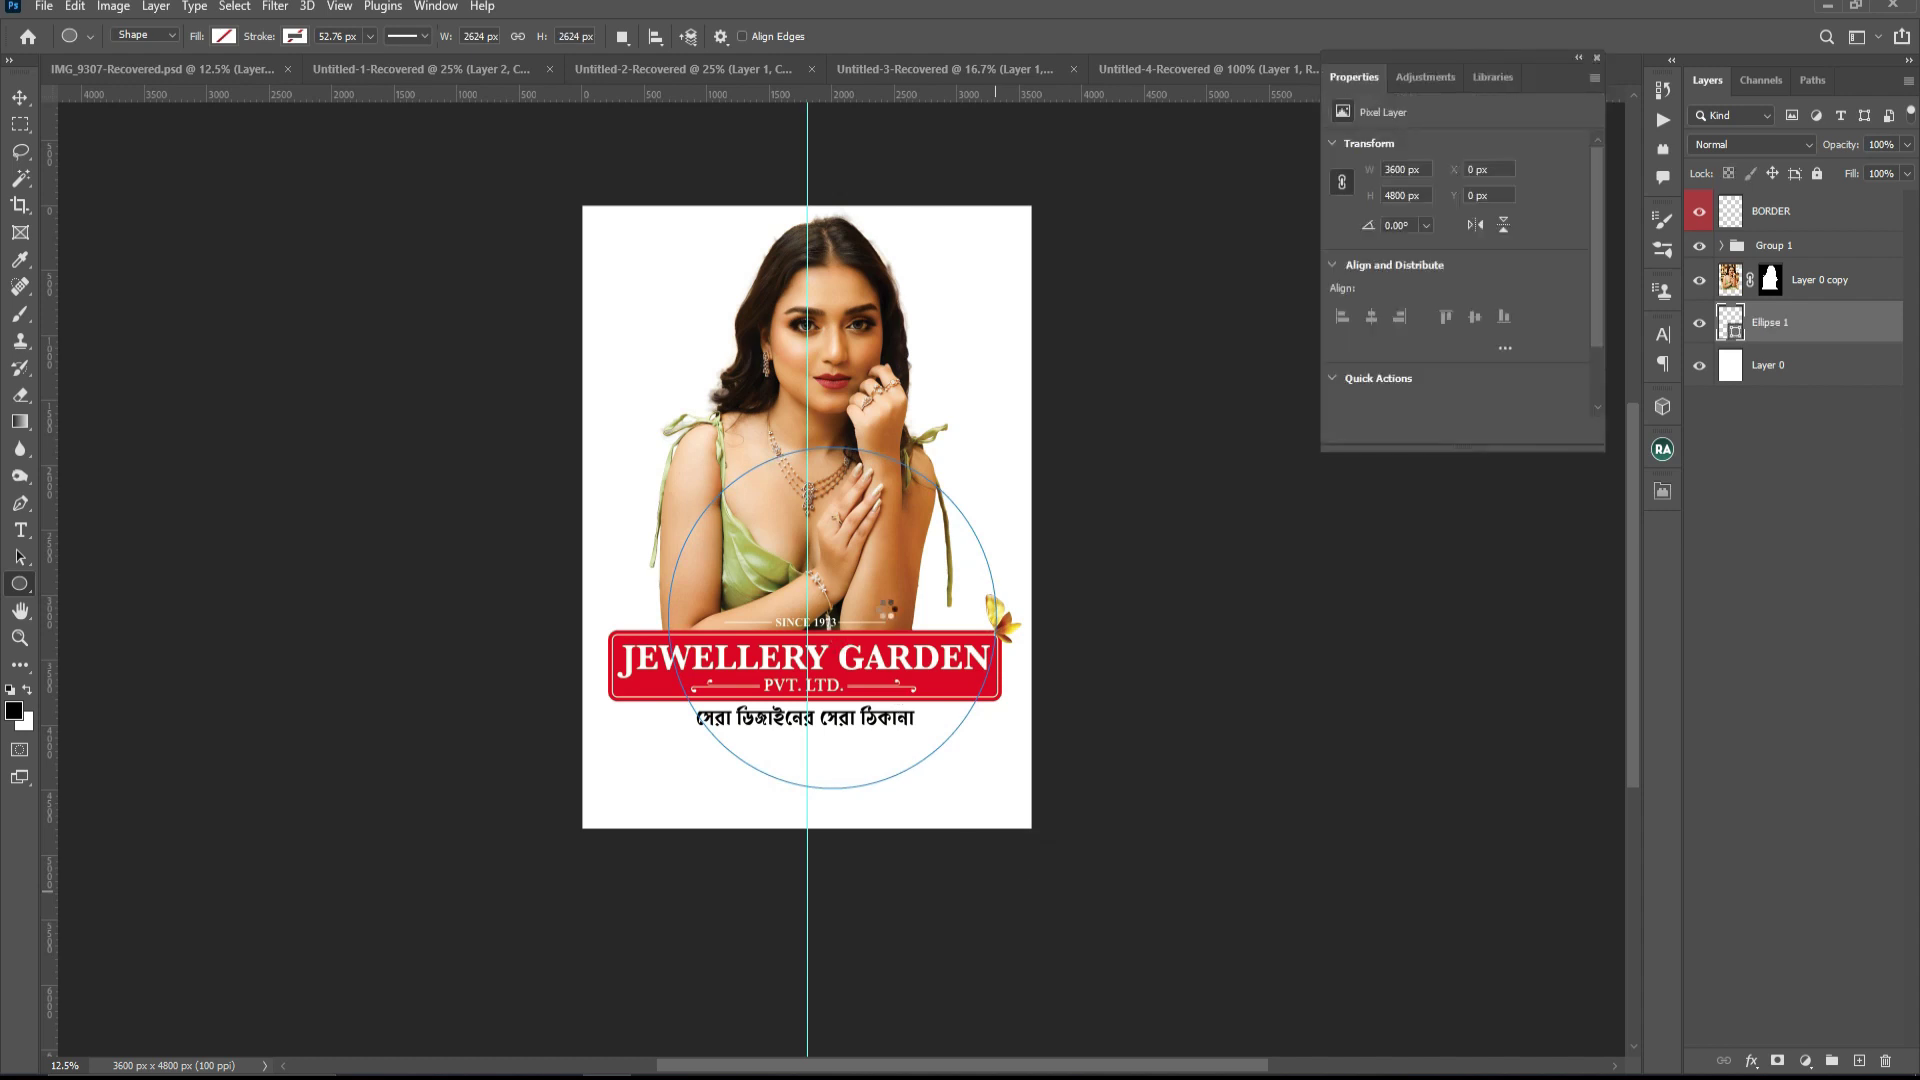
{"action": "left_click", "coordinate": [220, 37]}
{"action": "left_click", "coordinate": [97, 147]}
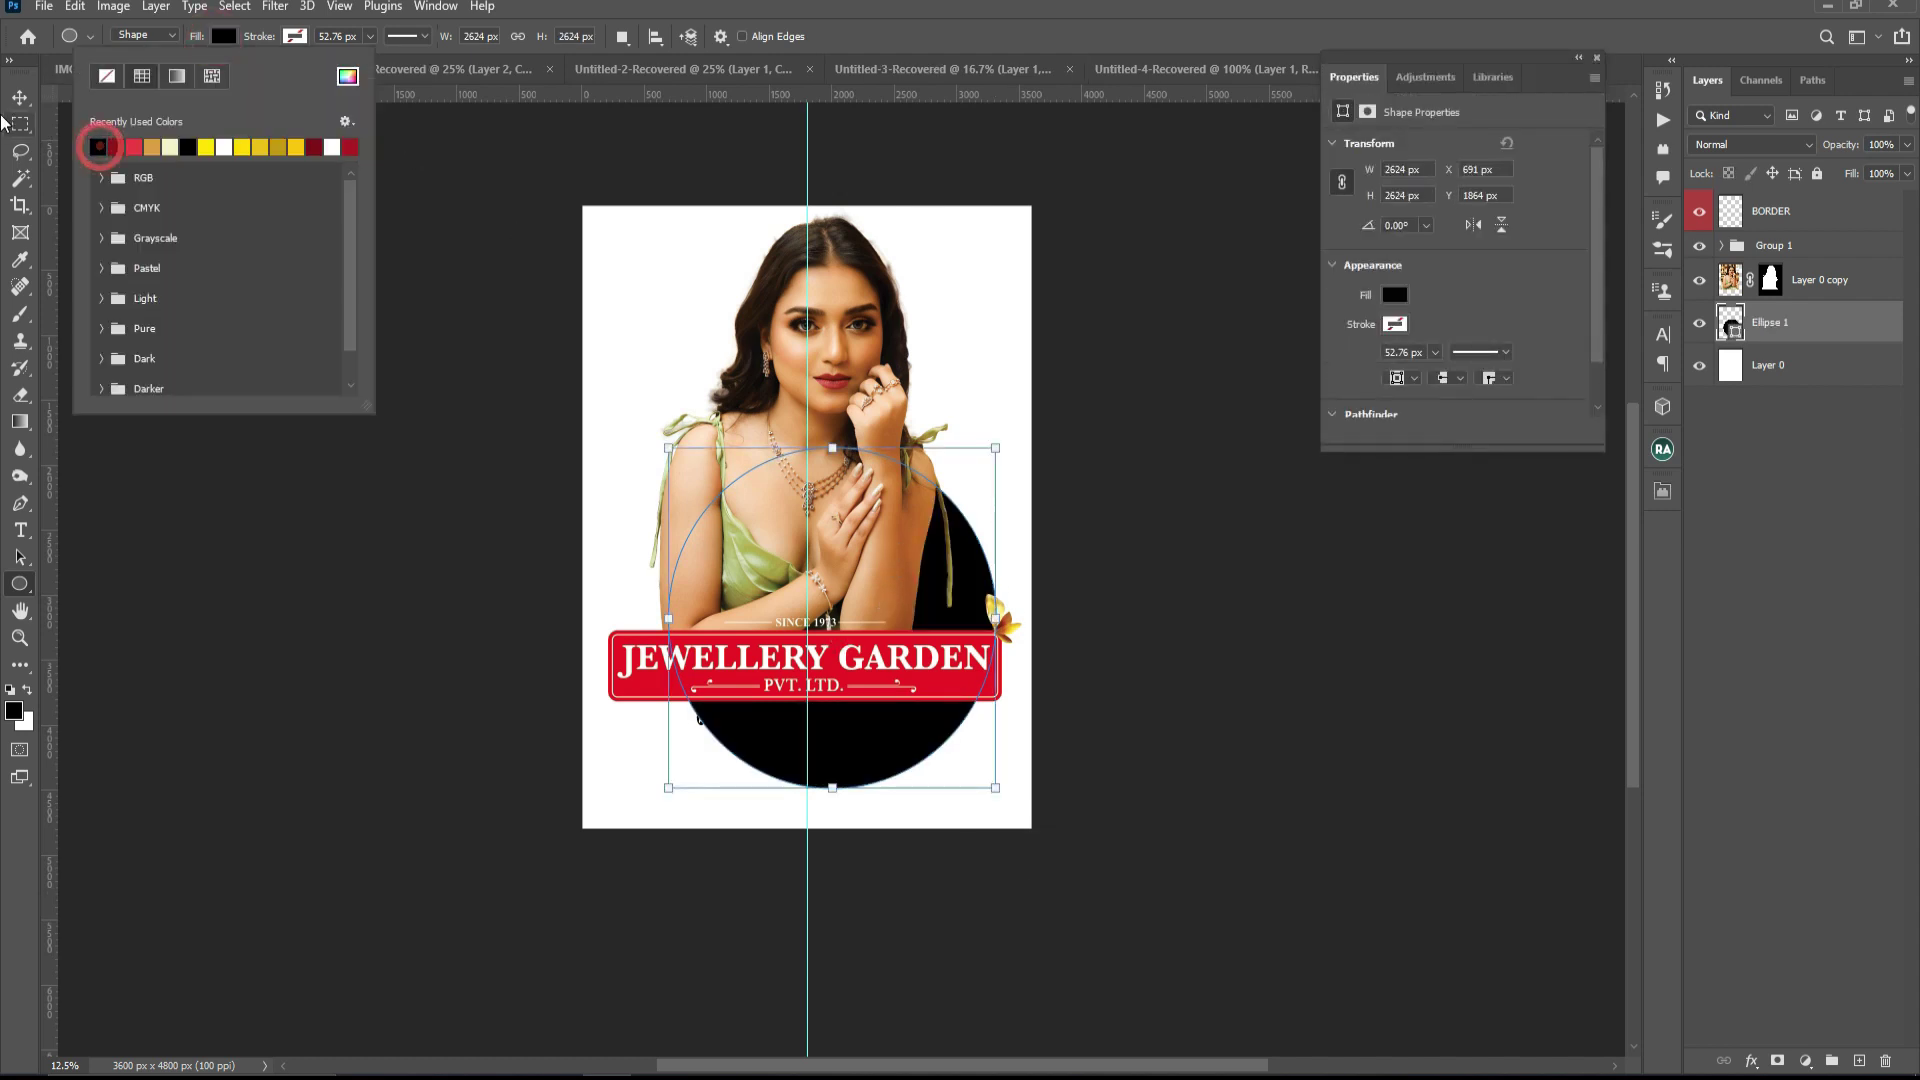
{"action": "key", "text": "Return"}
- Enlarge the black circle to about 178% and move it down behind the logo
{"action": "key", "text": "ctrl+t"}
{"action": "left_click_drag", "start_coordinate": [921, 533], "coordinate": [898, 568]}
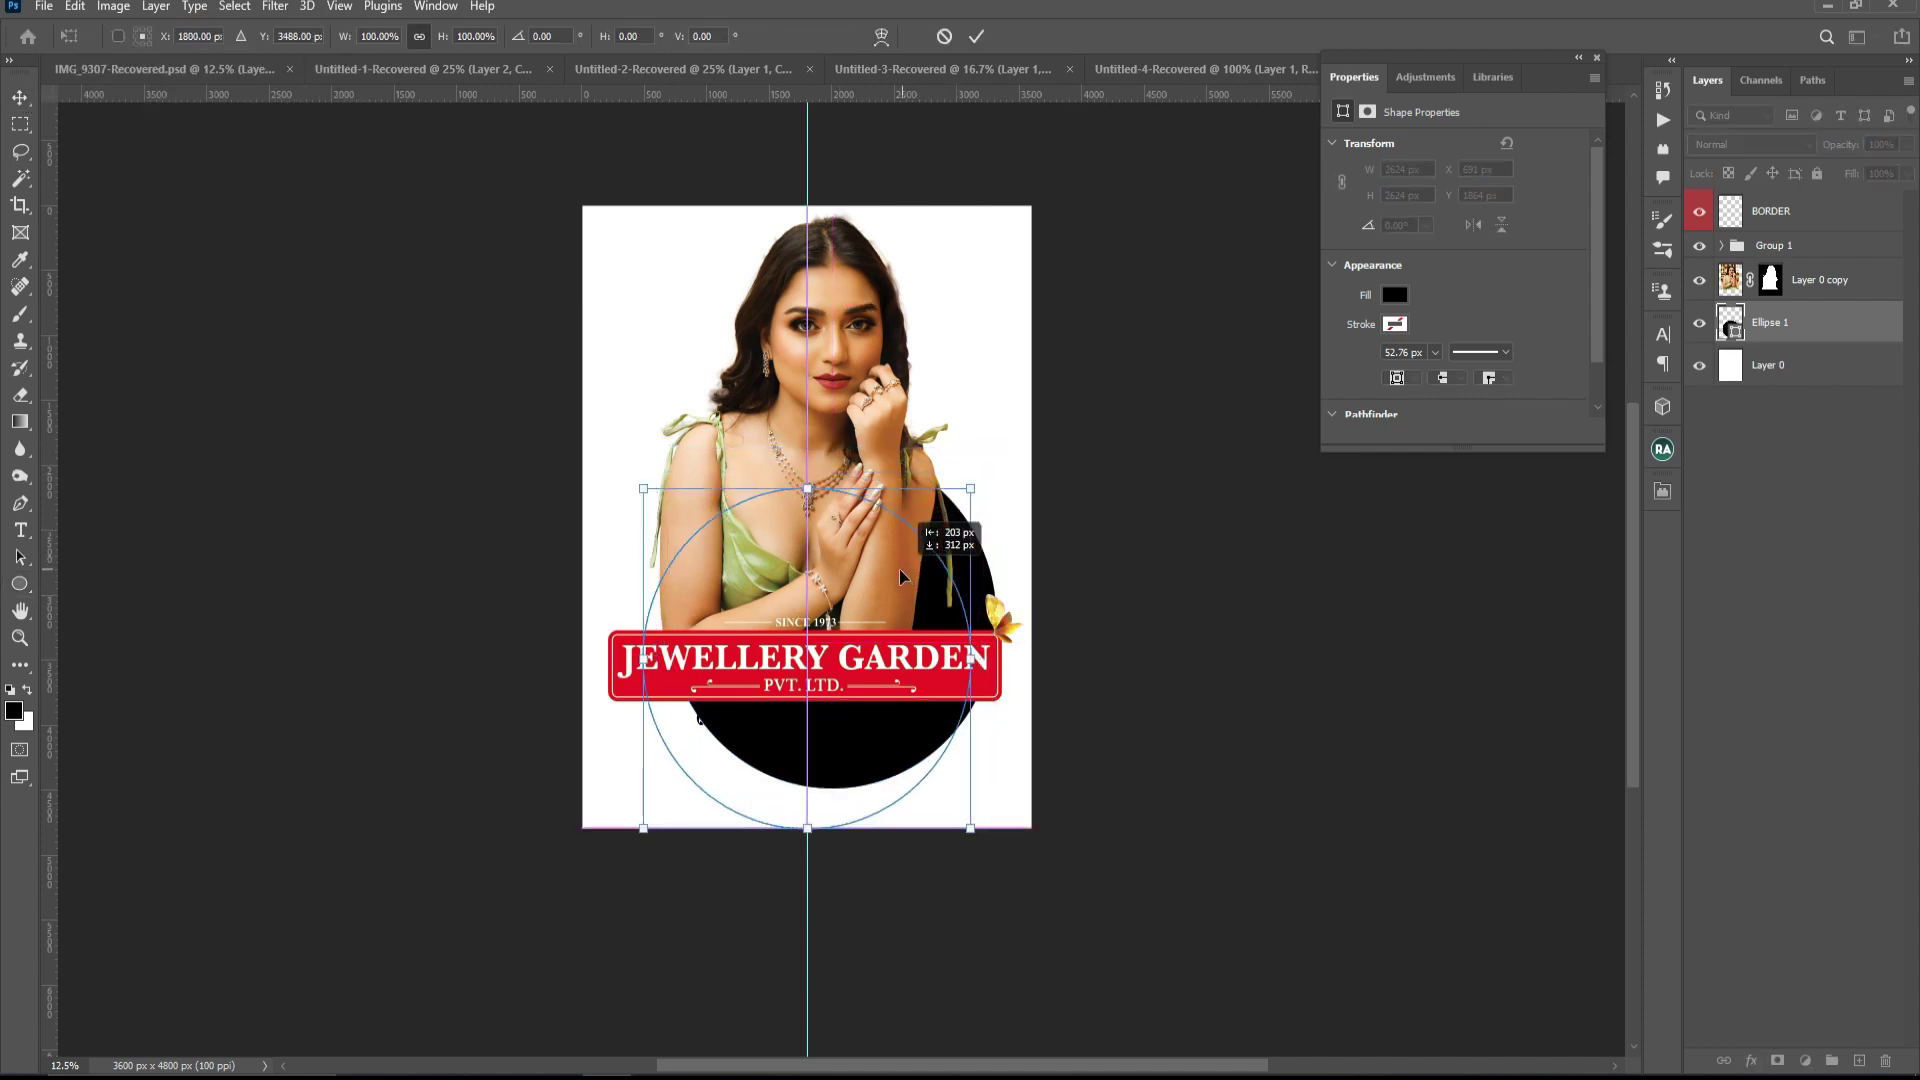
{"action": "left_click_drag", "start_coordinate": [991, 471], "coordinate": [1080, 414]}
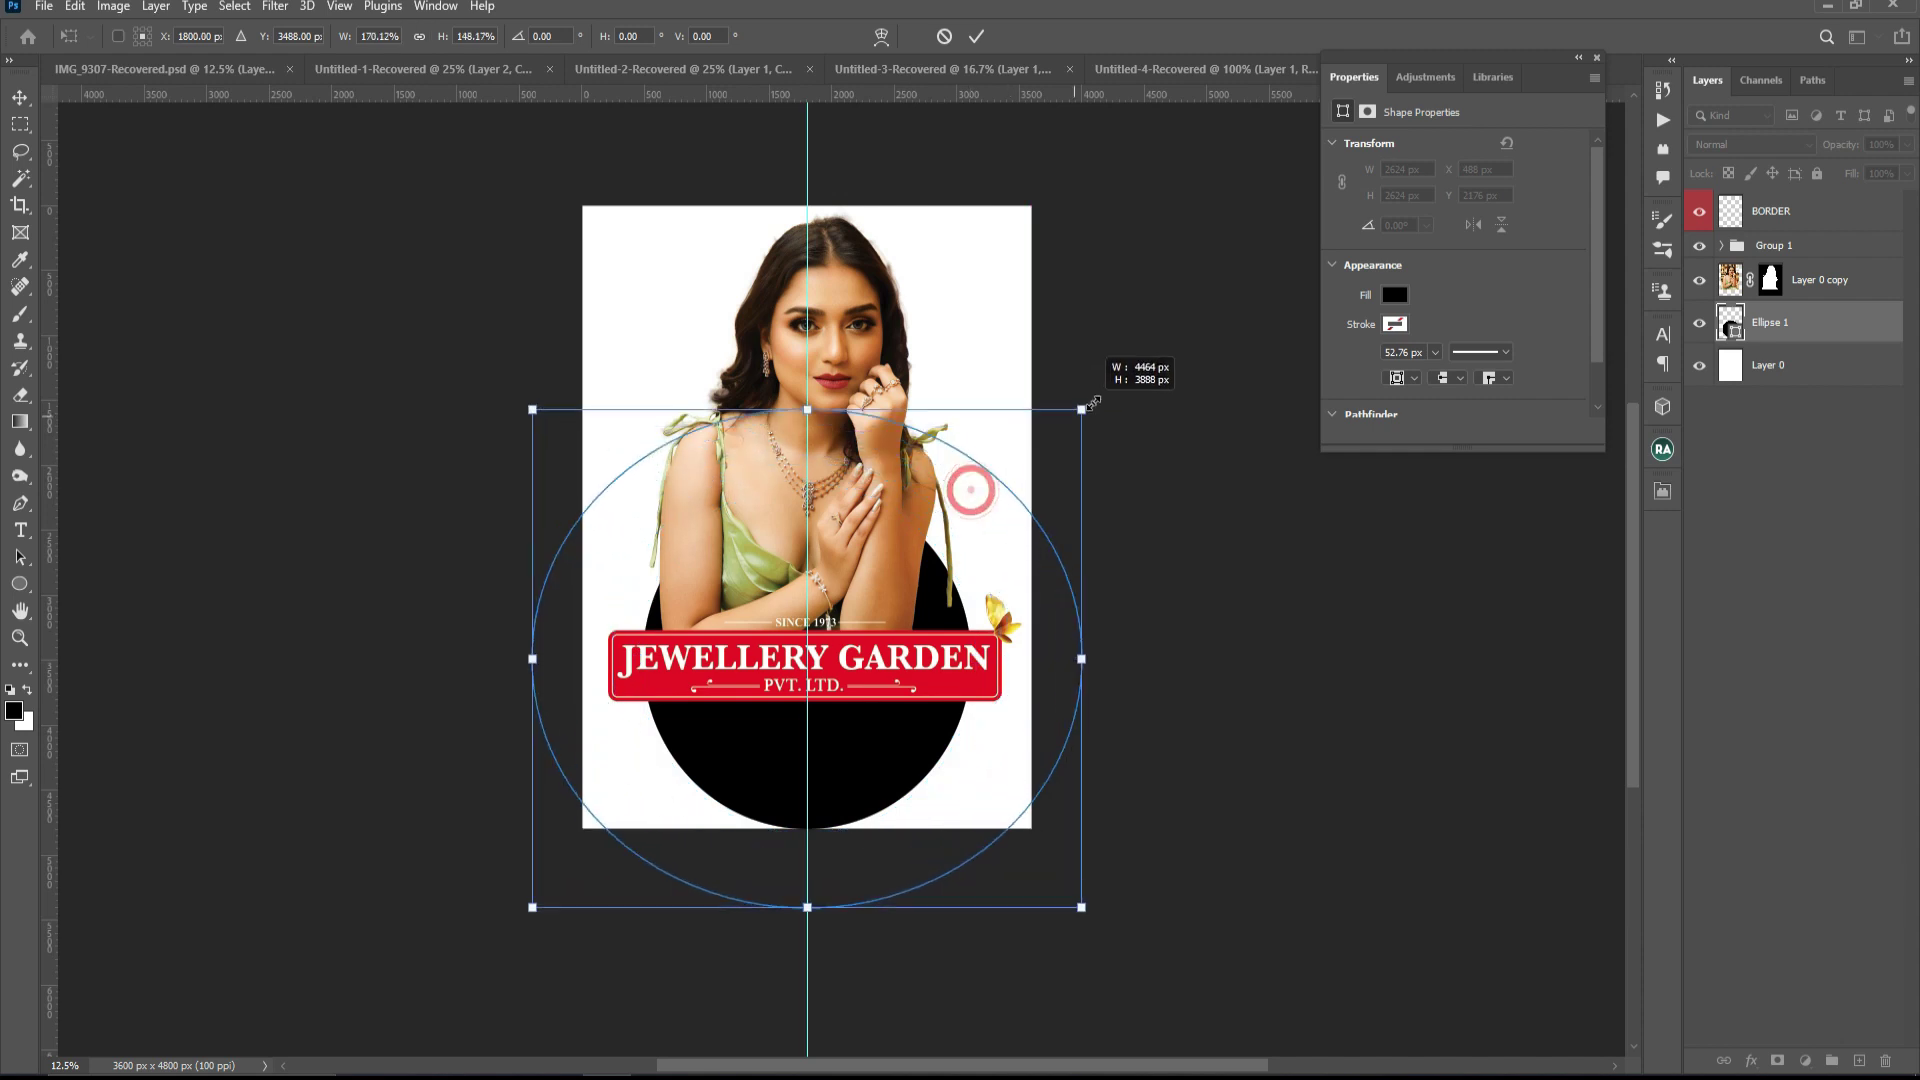
{"action": "key", "text": "ctrl+z"}
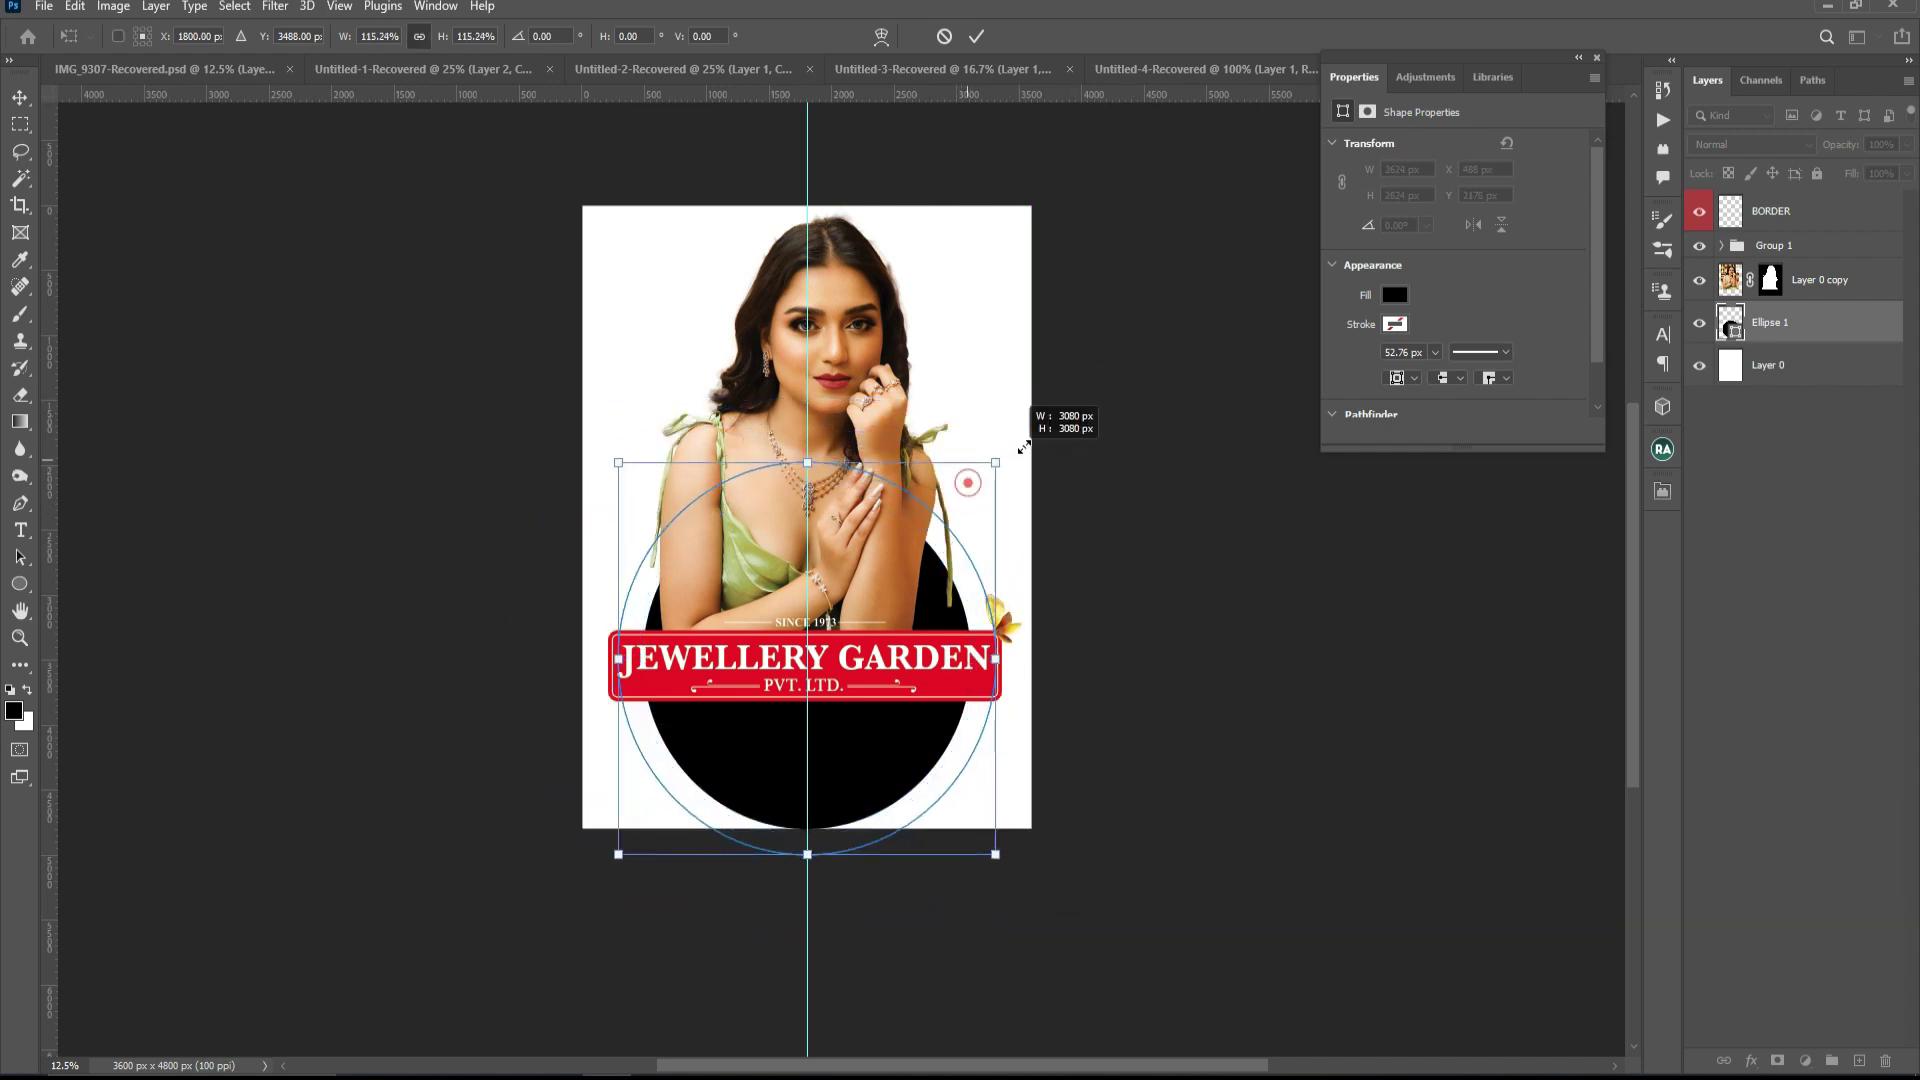
{"action": "left_click_drag", "start_coordinate": [968, 486], "coordinate": [1100, 365]}
{"action": "mouse_move", "coordinate": [908, 494]}
{"action": "left_mouse_down"}
{"action": "mouse_move", "coordinate": [917, 677]}
{"action": "mouse_move", "coordinate": [916, 661]}
{"action": "left_mouse_up"}
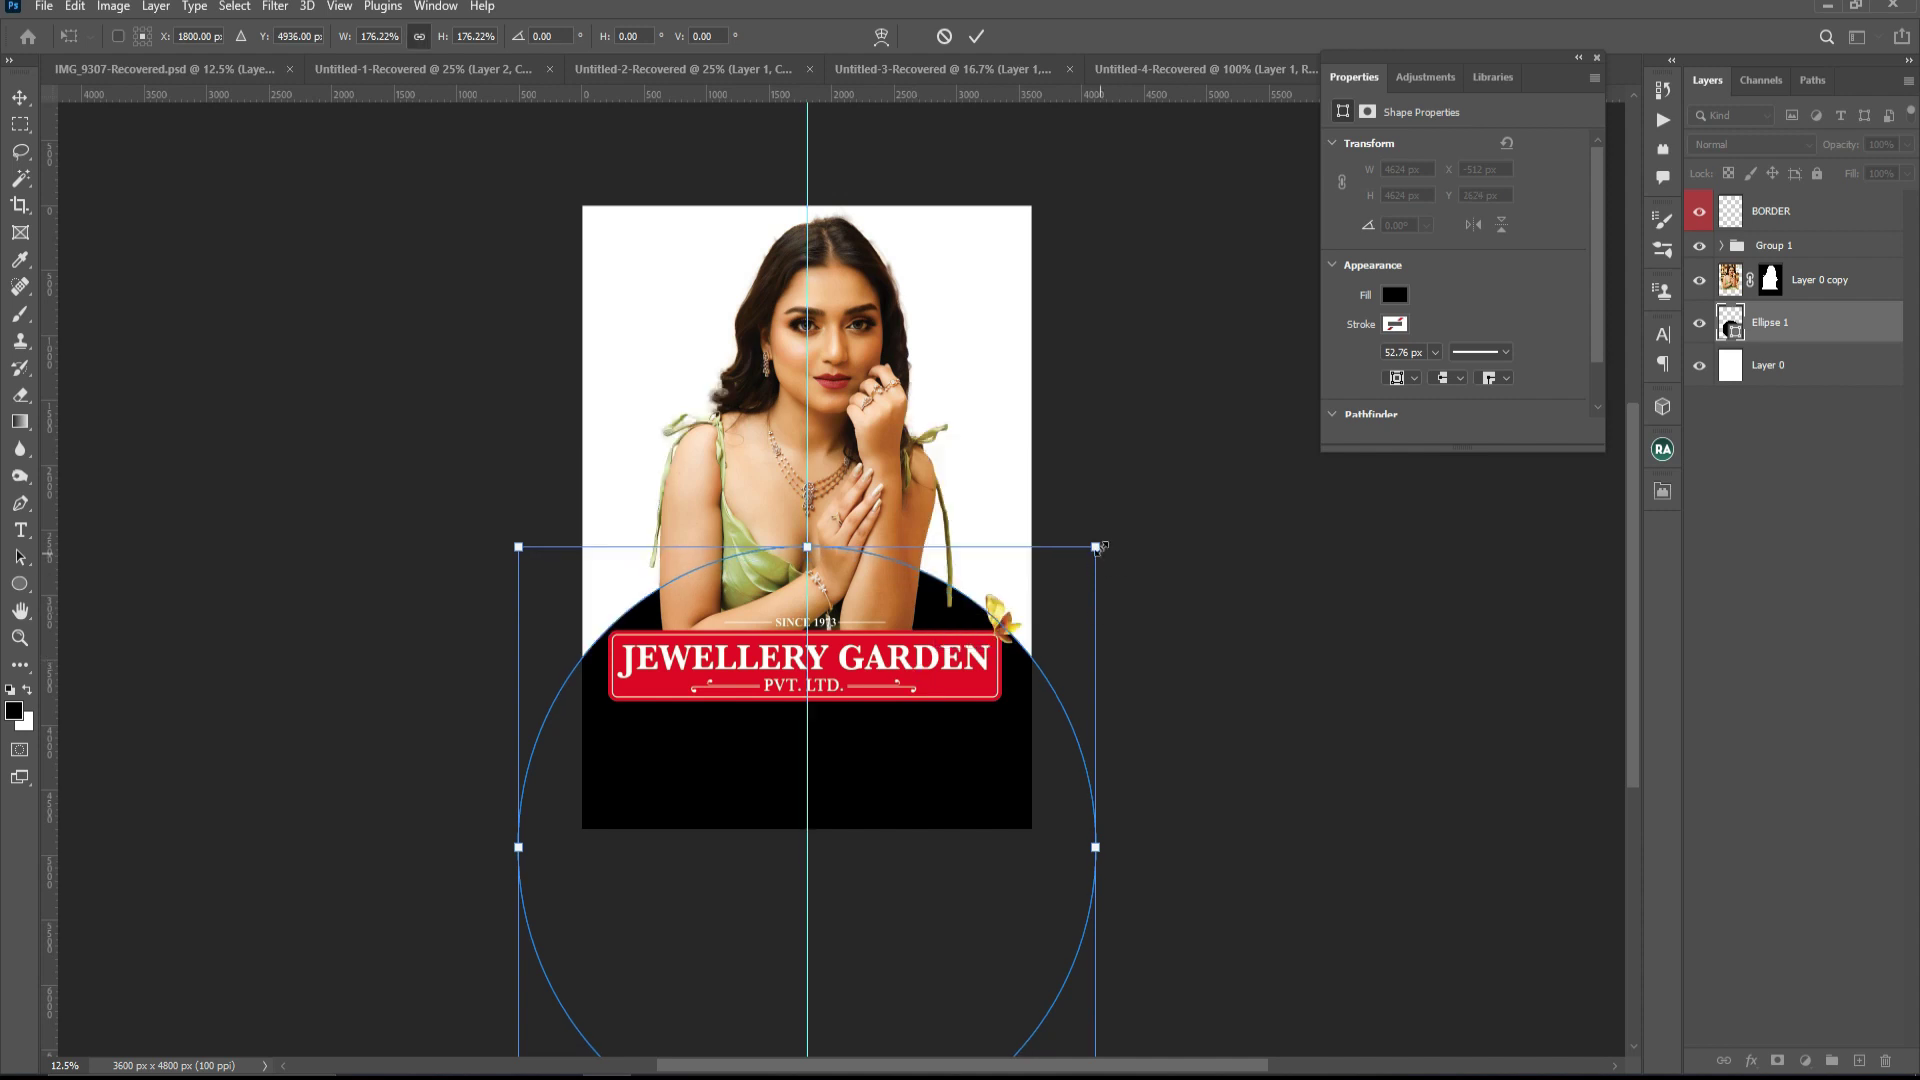
{"action": "left_click_drag", "start_coordinate": [1097, 546], "coordinate": [1101, 542]}
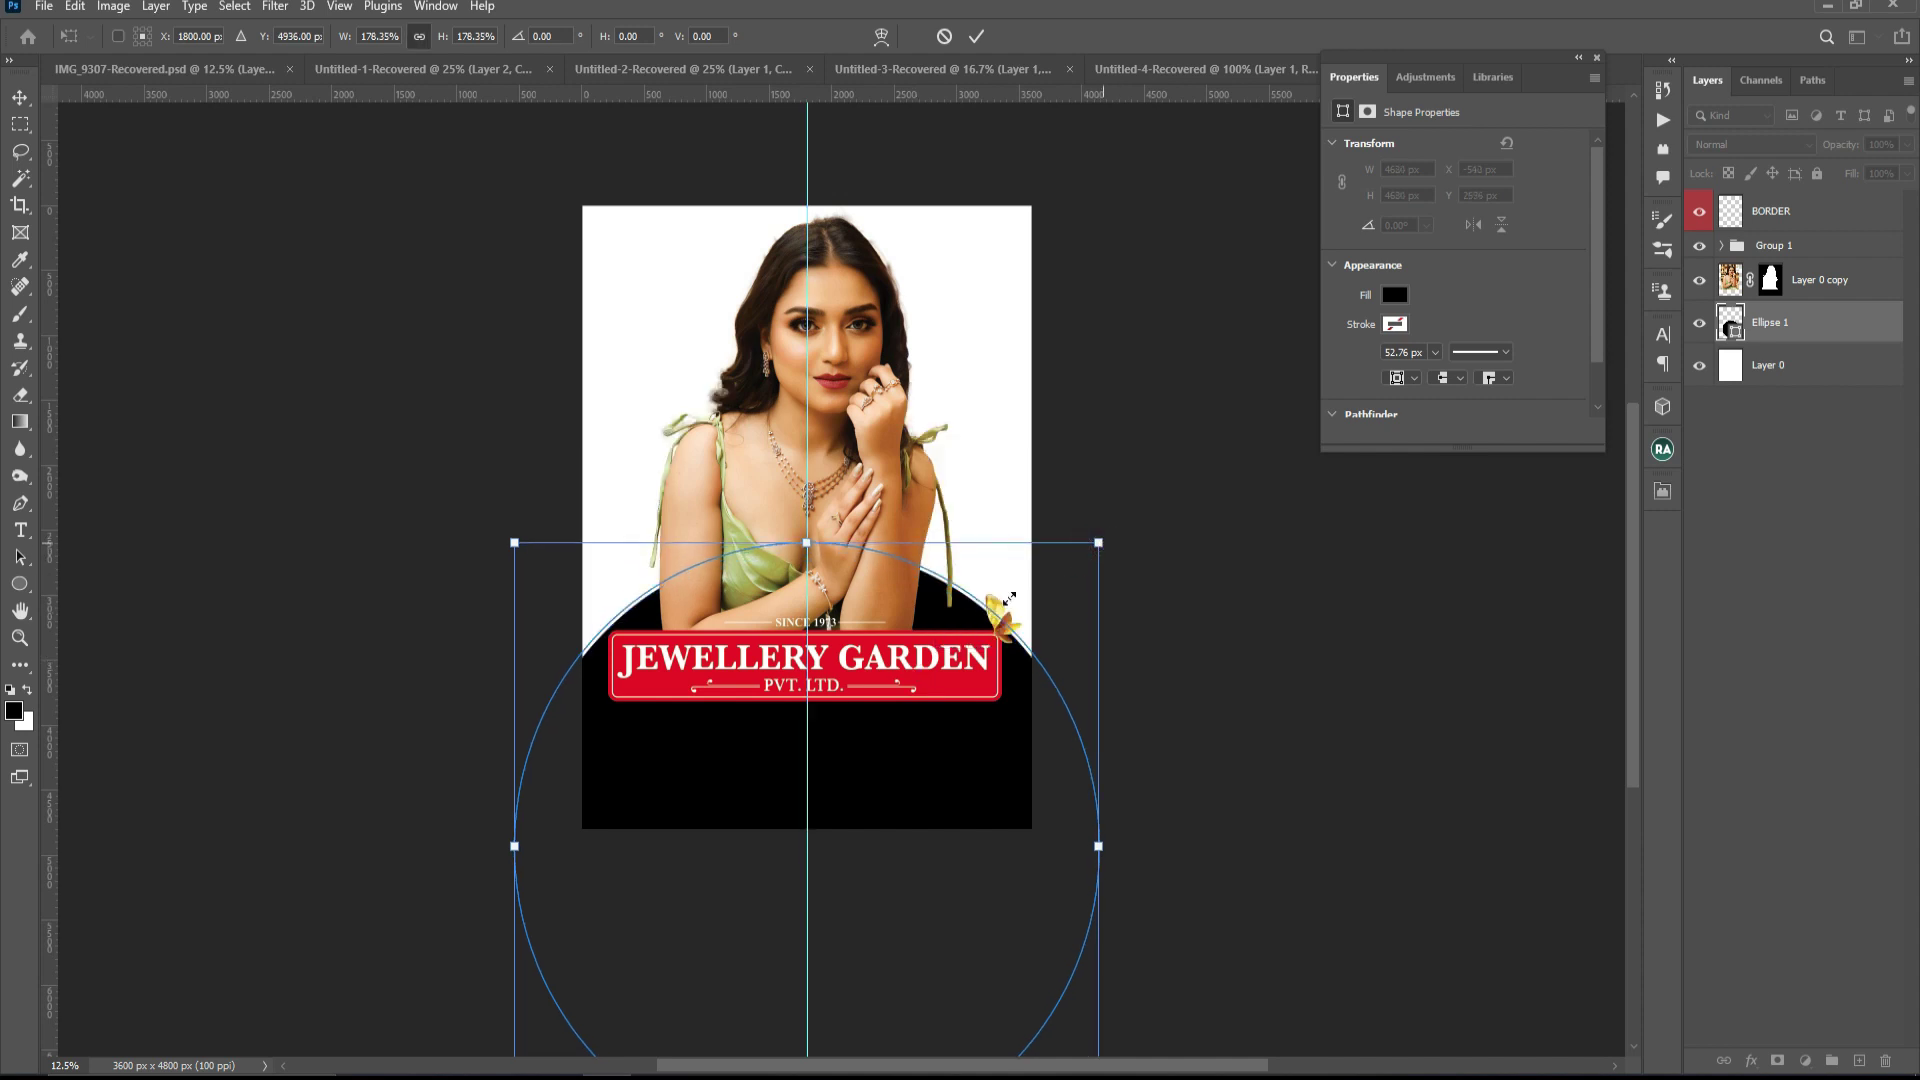
{"action": "key", "text": "Return"}
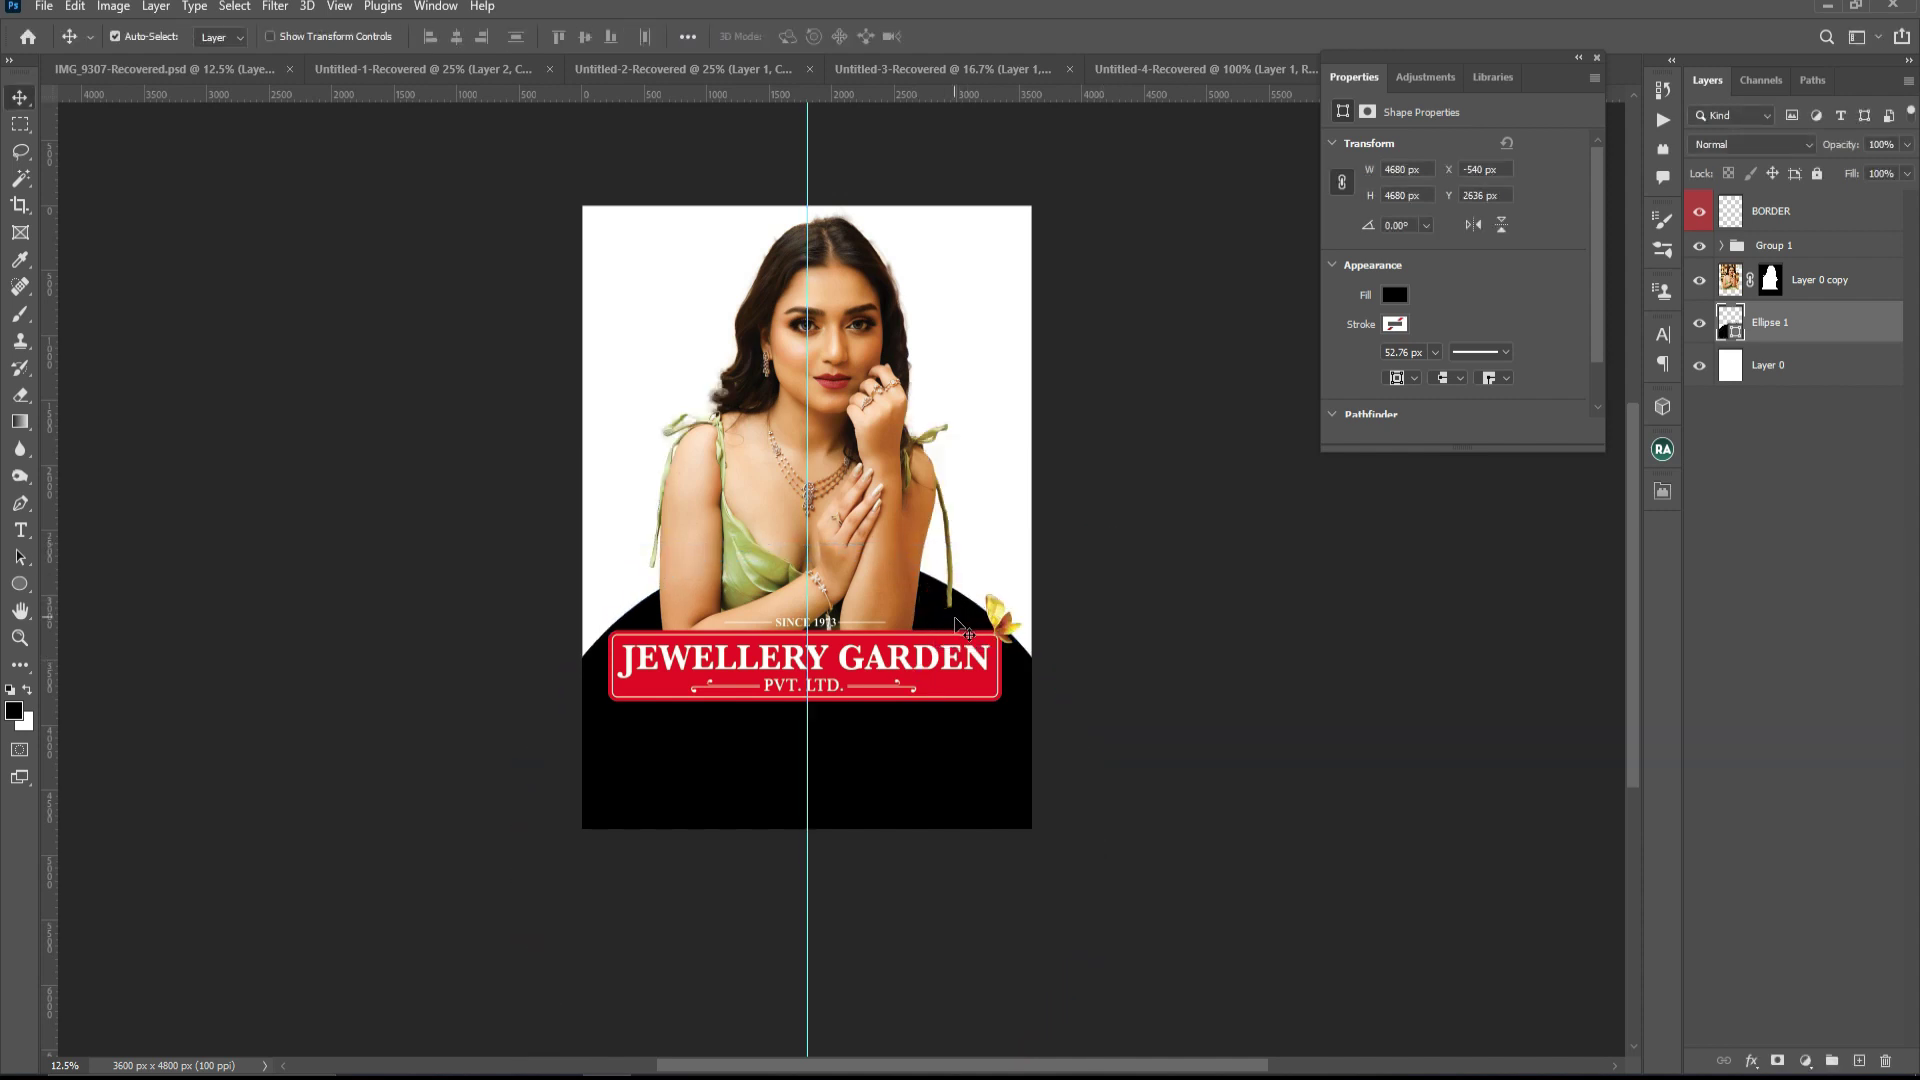
{"action": "key", "text": "Down"}
{"action": "key", "text": "Down"}
{"action": "key", "text": "Down"}
- Duplicate the black circle in place as Ellipse 1 copy
{"action": "key", "text": "ctrl+plus"}
{"action": "key", "text": "ctrl"}
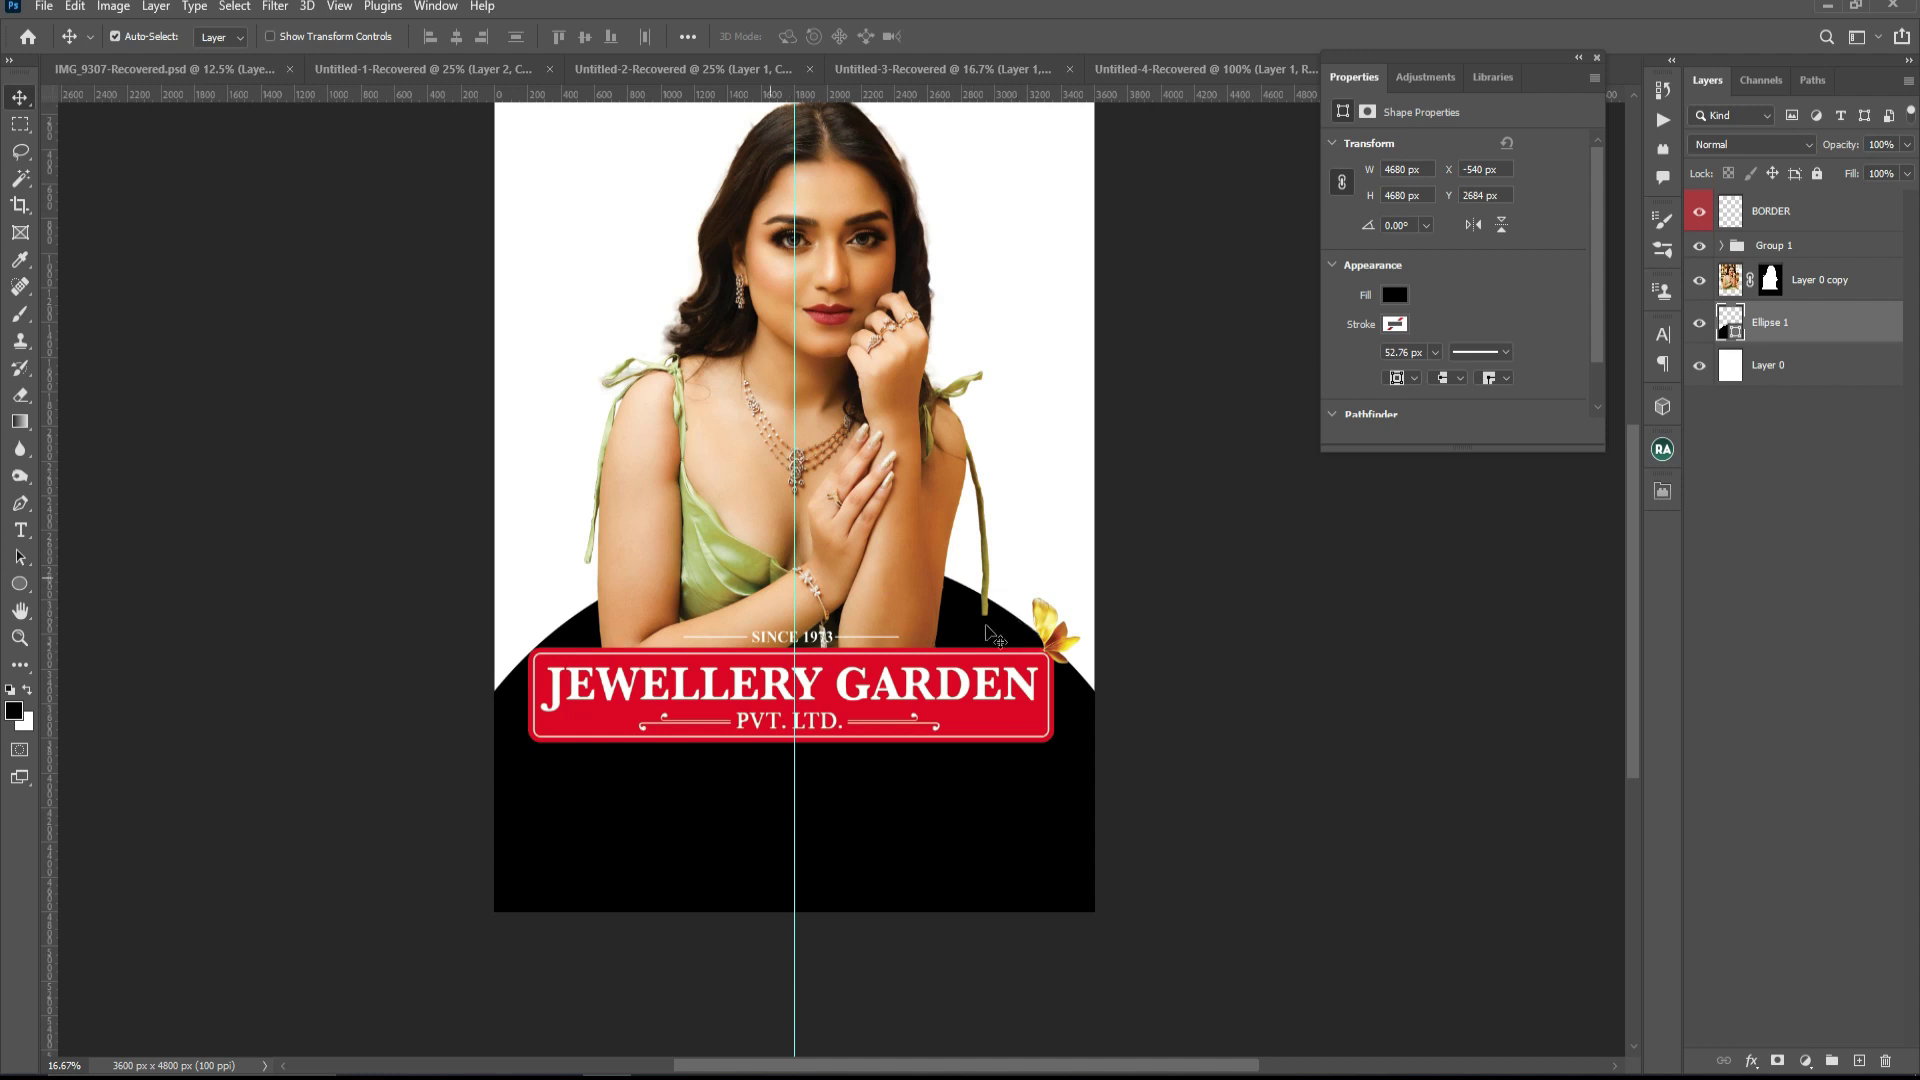
{"action": "scroll", "coordinate": [924, 548], "scroll_direction": "up", "scroll_amount": 2}
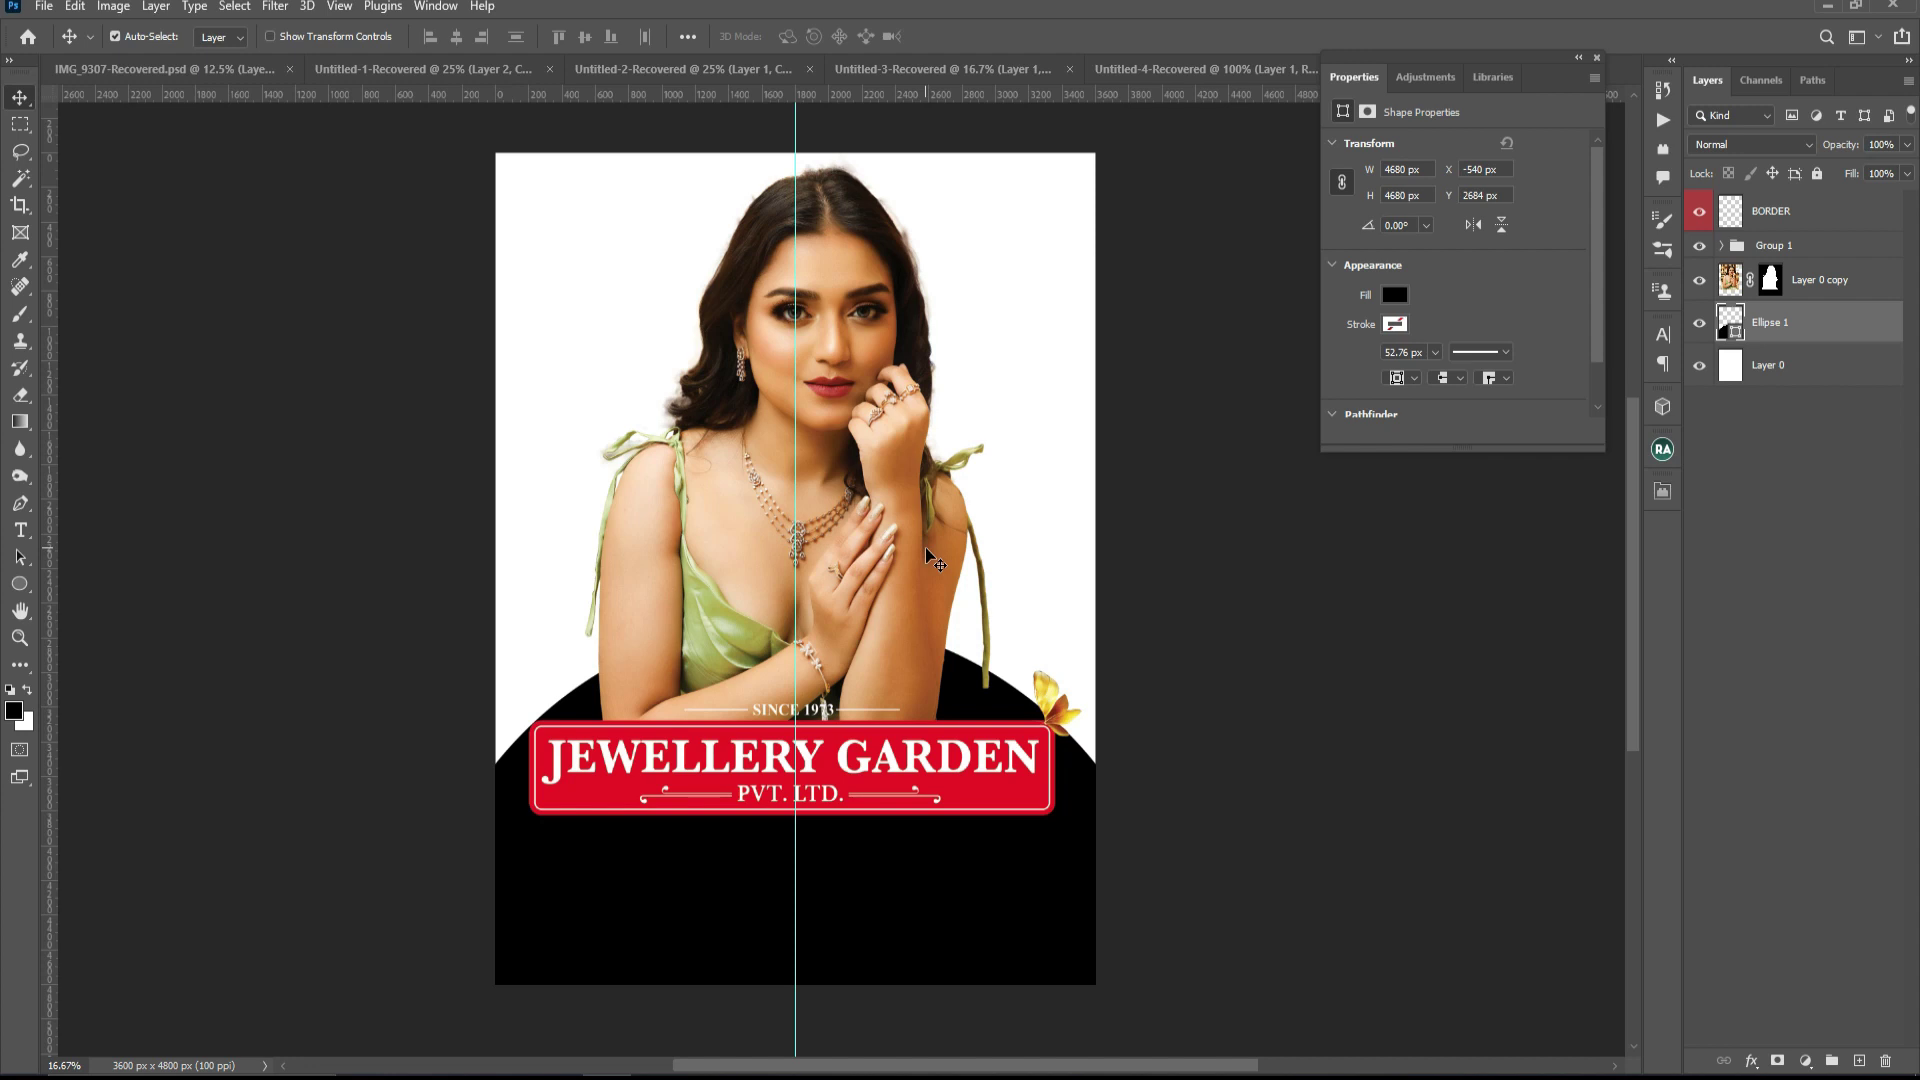
{"action": "left_click_drag", "start_coordinate": [1000, 572], "coordinate": [1000, 572]}
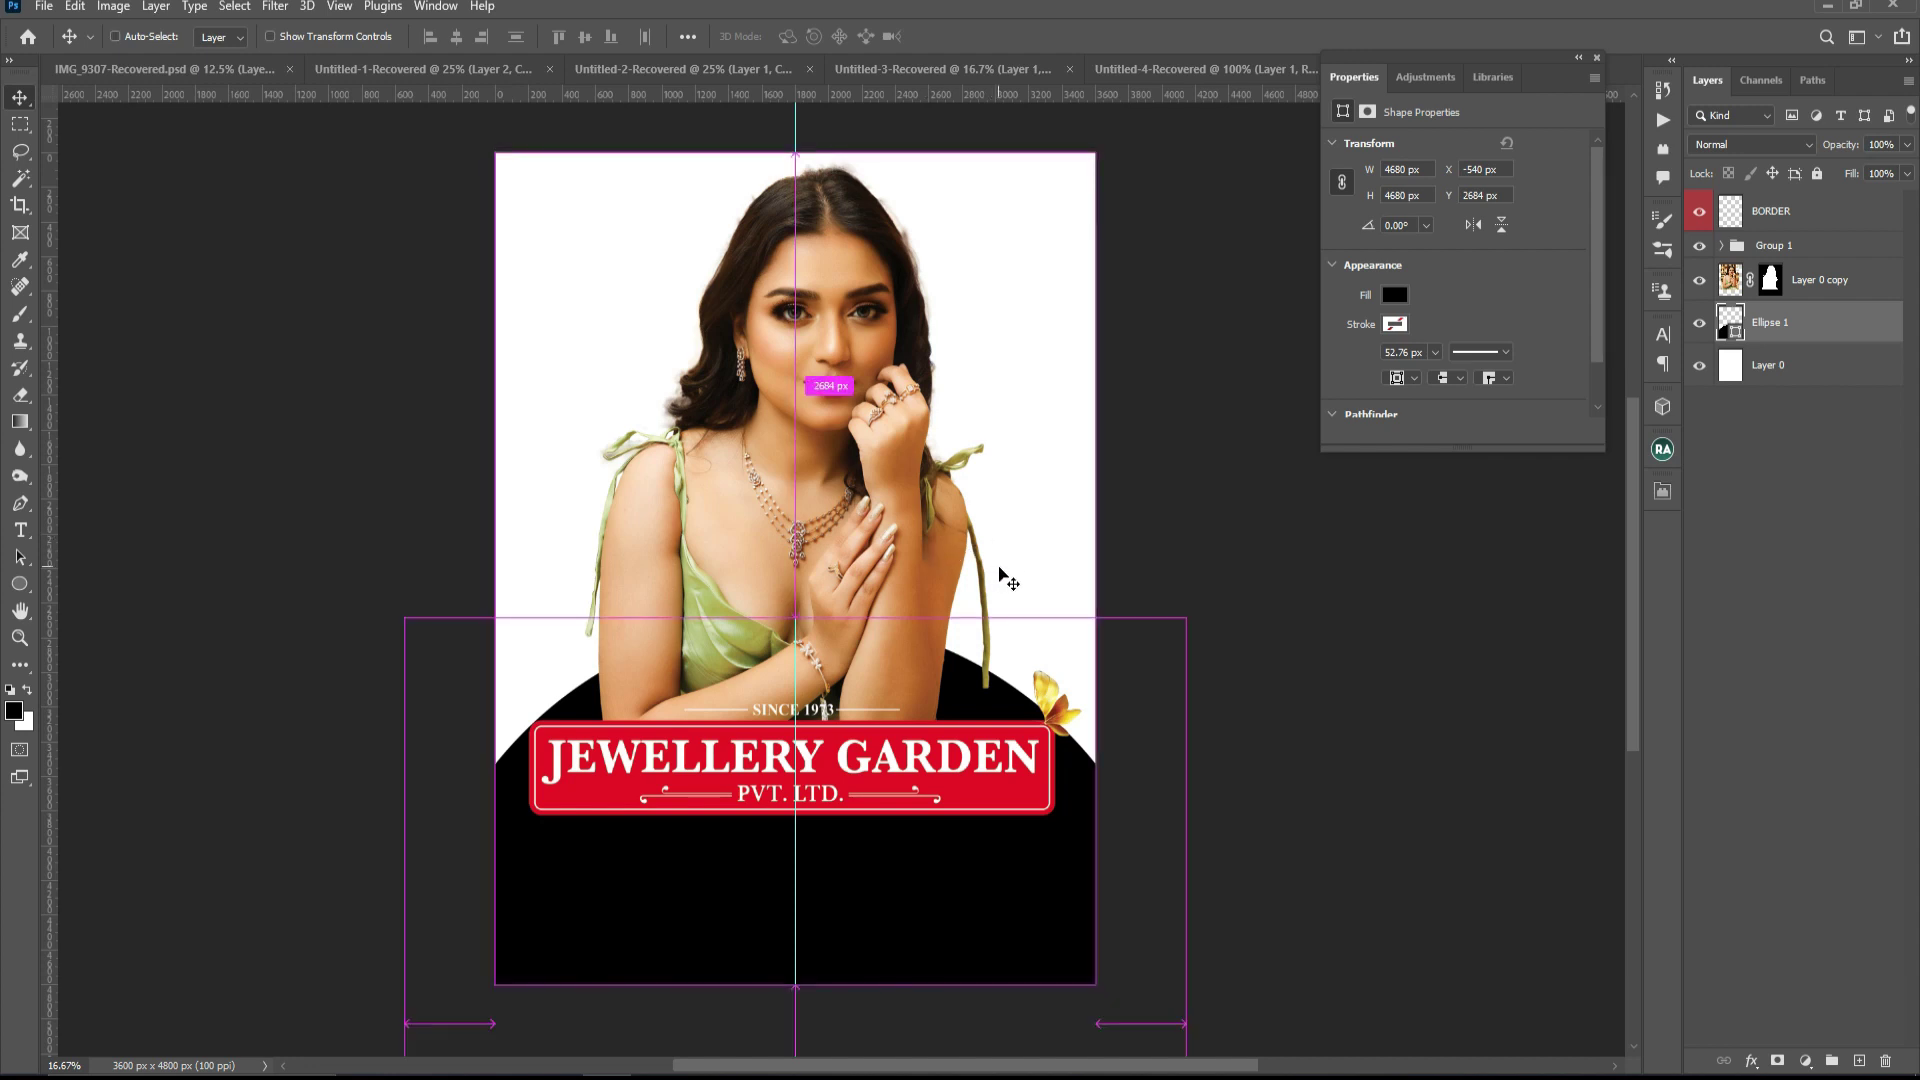
{"action": "left_click_drag", "start_coordinate": [937, 692], "coordinate": [868, 545]}
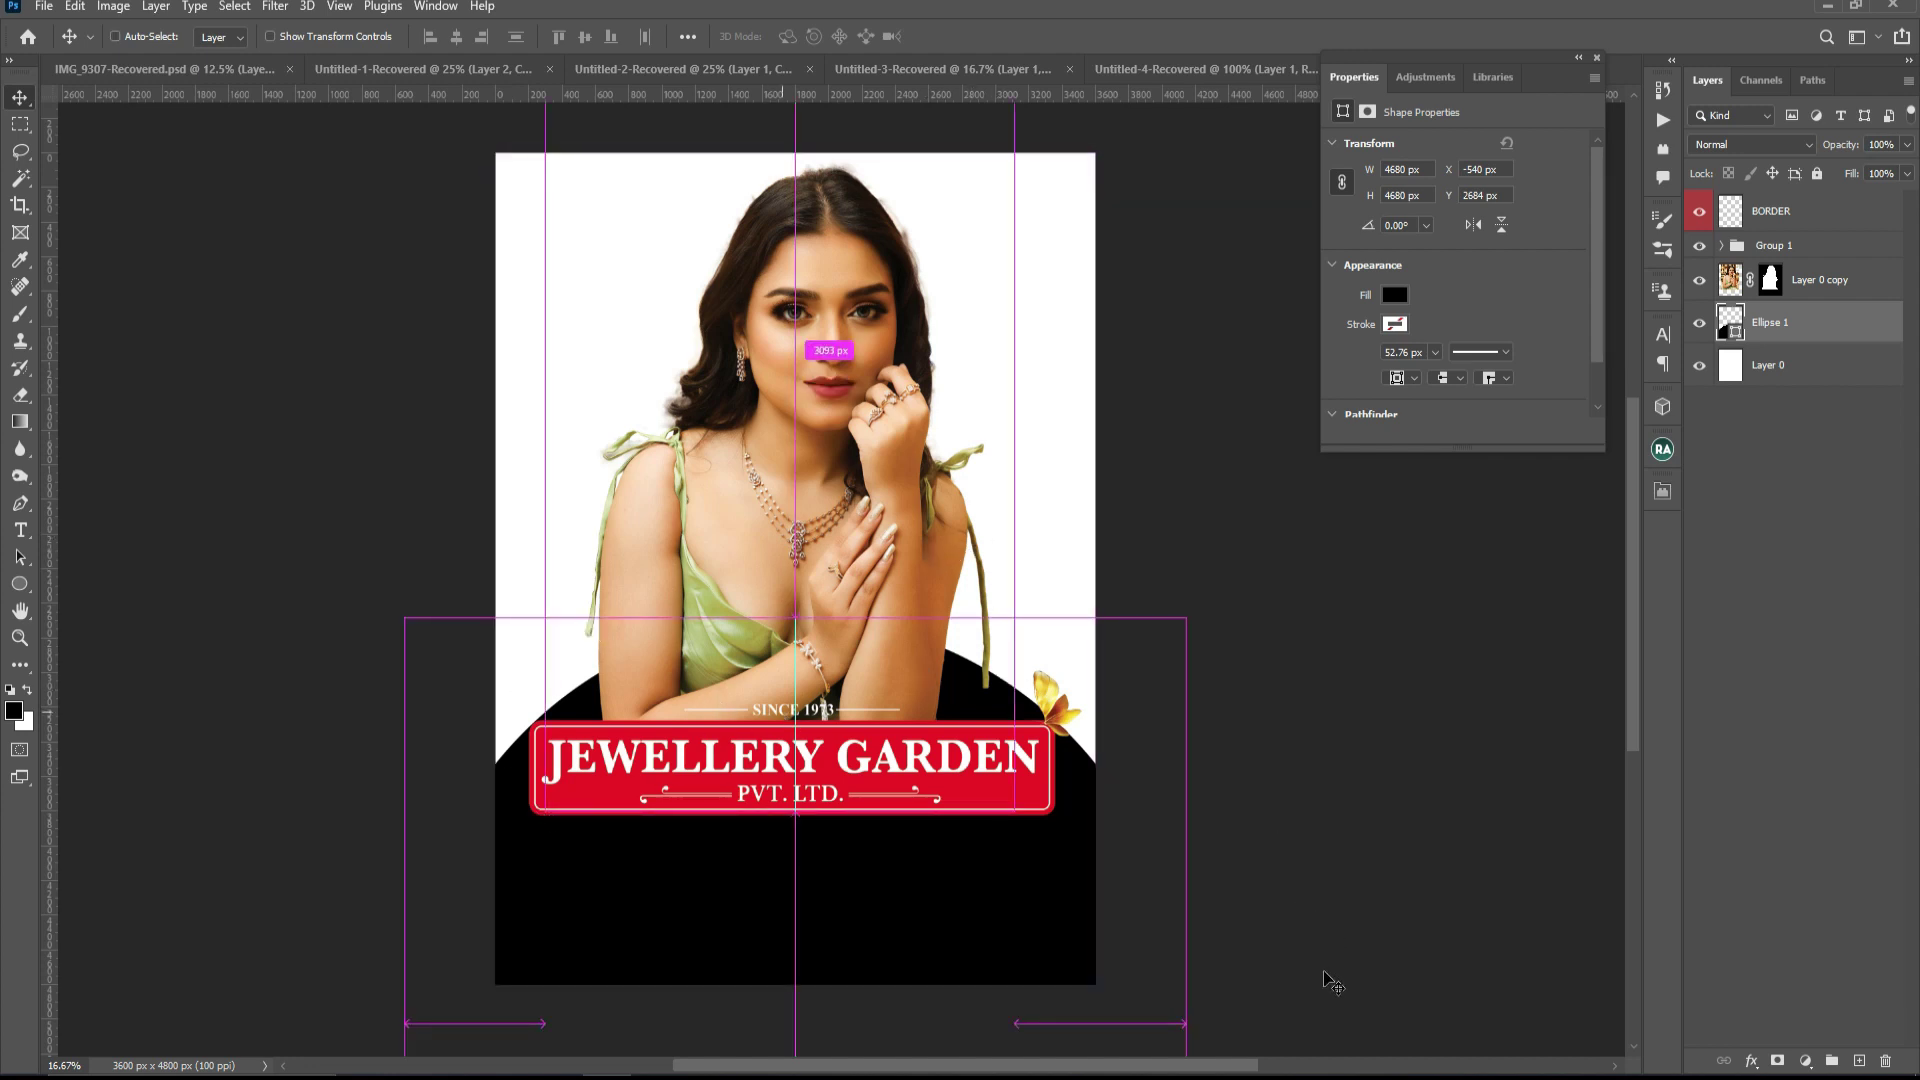
{"action": "left_click_drag", "start_coordinate": [1324, 972], "coordinate": [1329, 979]}
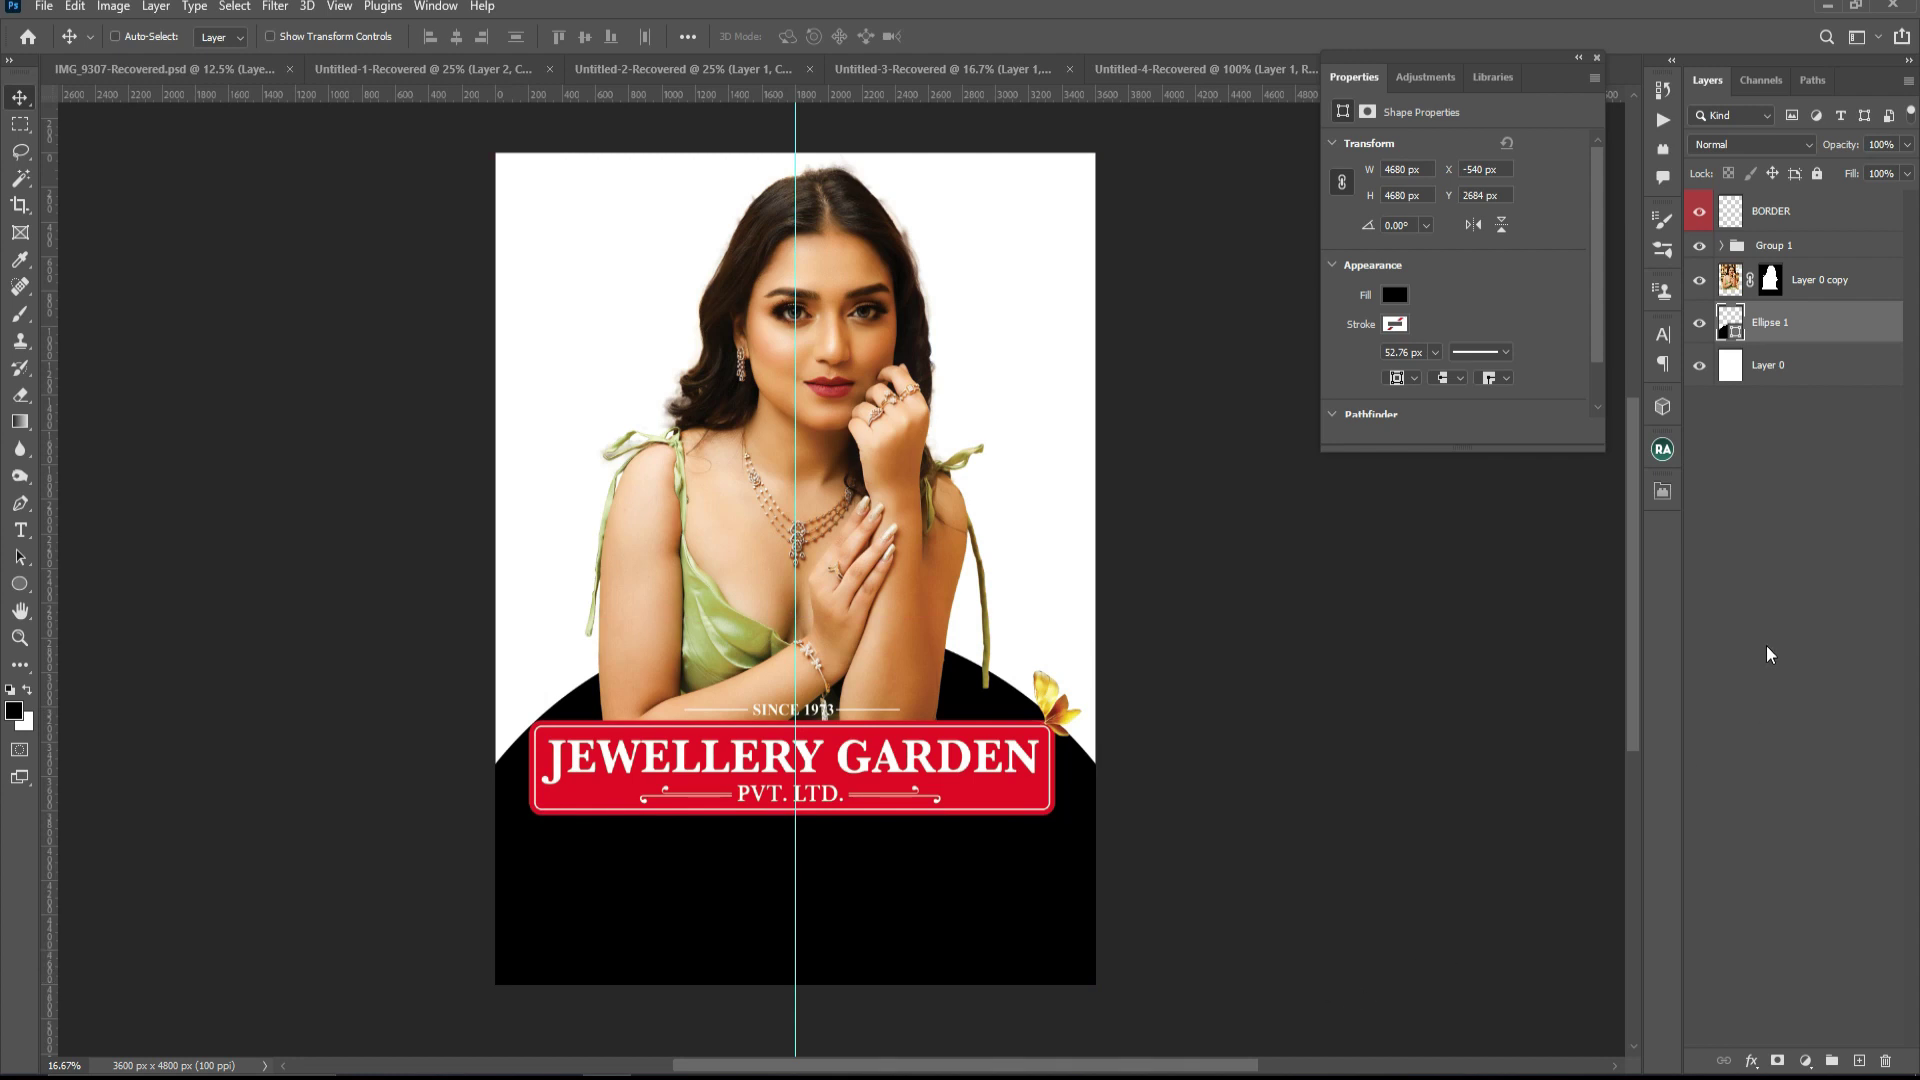
{"action": "key", "text": "ctrl+j"}
- Remove Ellipse 1's fill and give it a black outline stroke
{"action": "left_click", "coordinate": [1794, 370]}
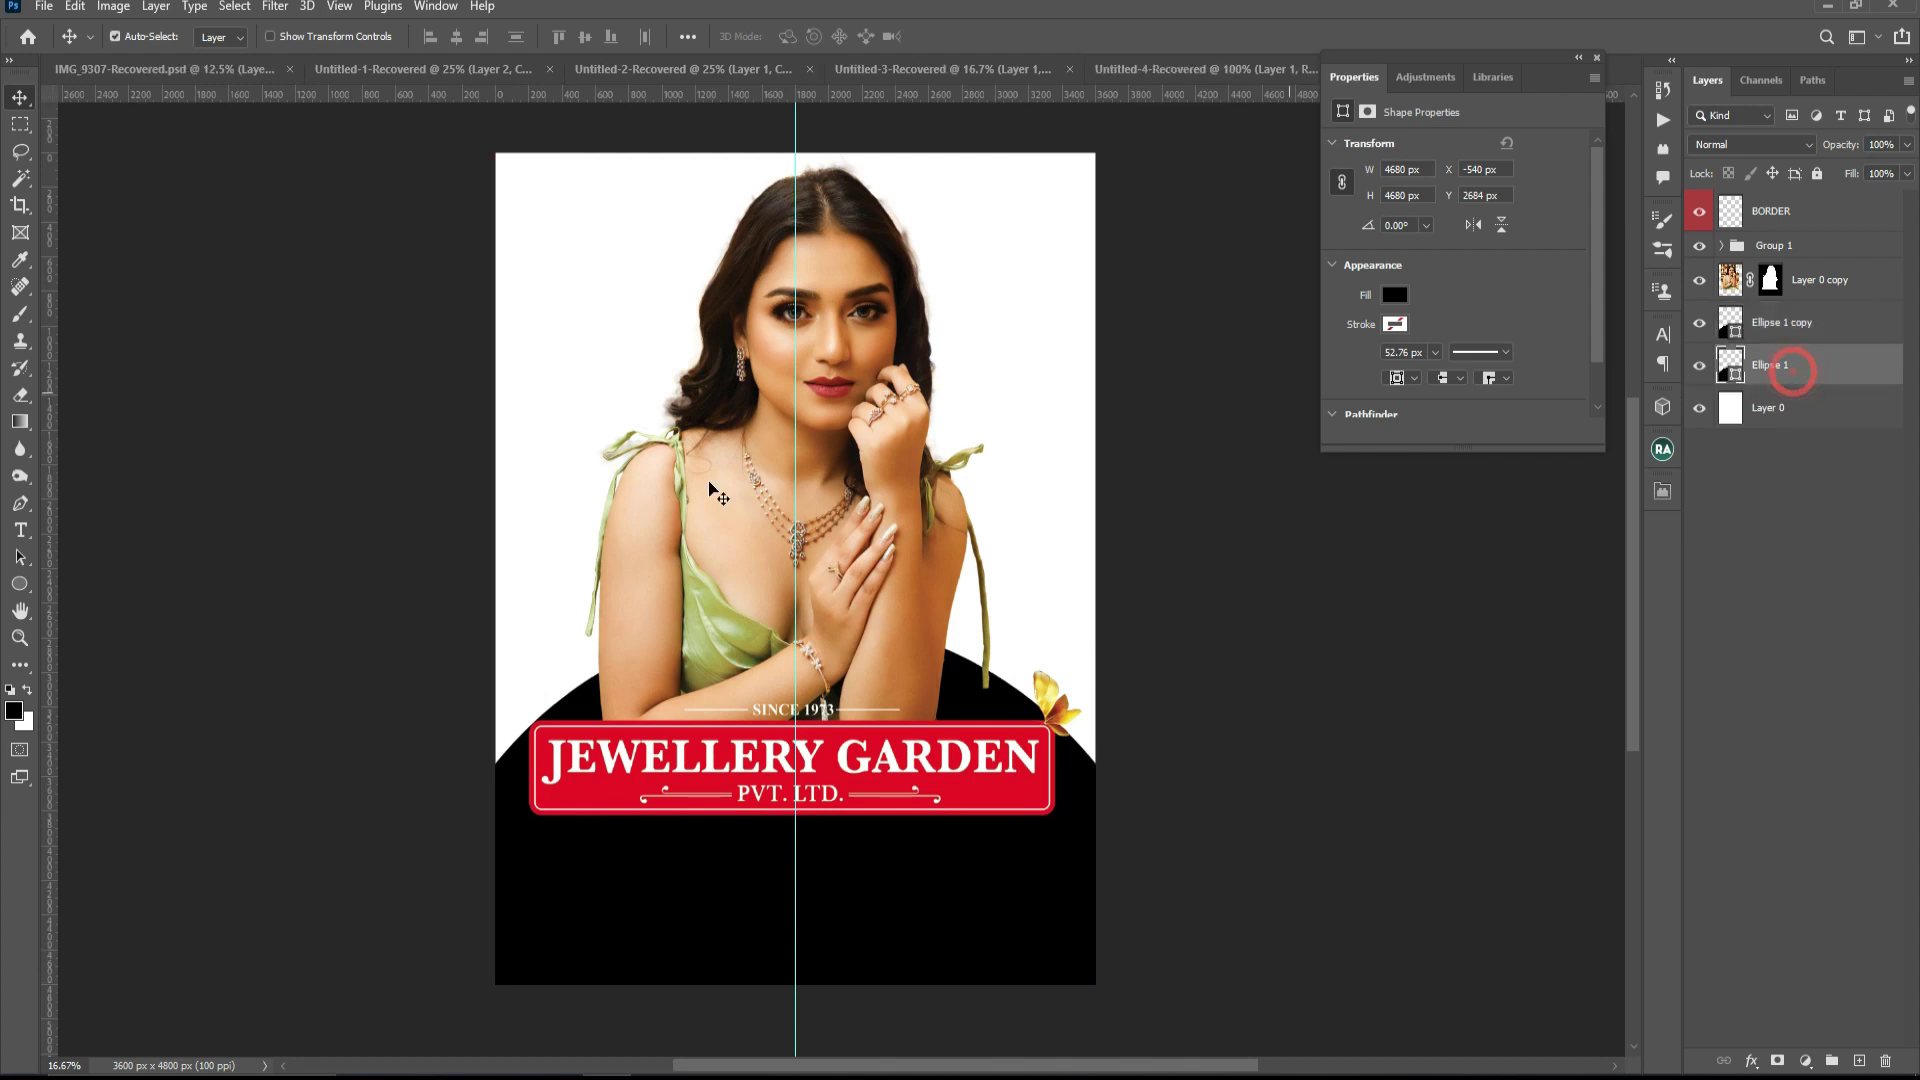
{"action": "key", "text": "a"}
{"action": "key", "text": "u"}
{"action": "left_click", "coordinate": [224, 37]}
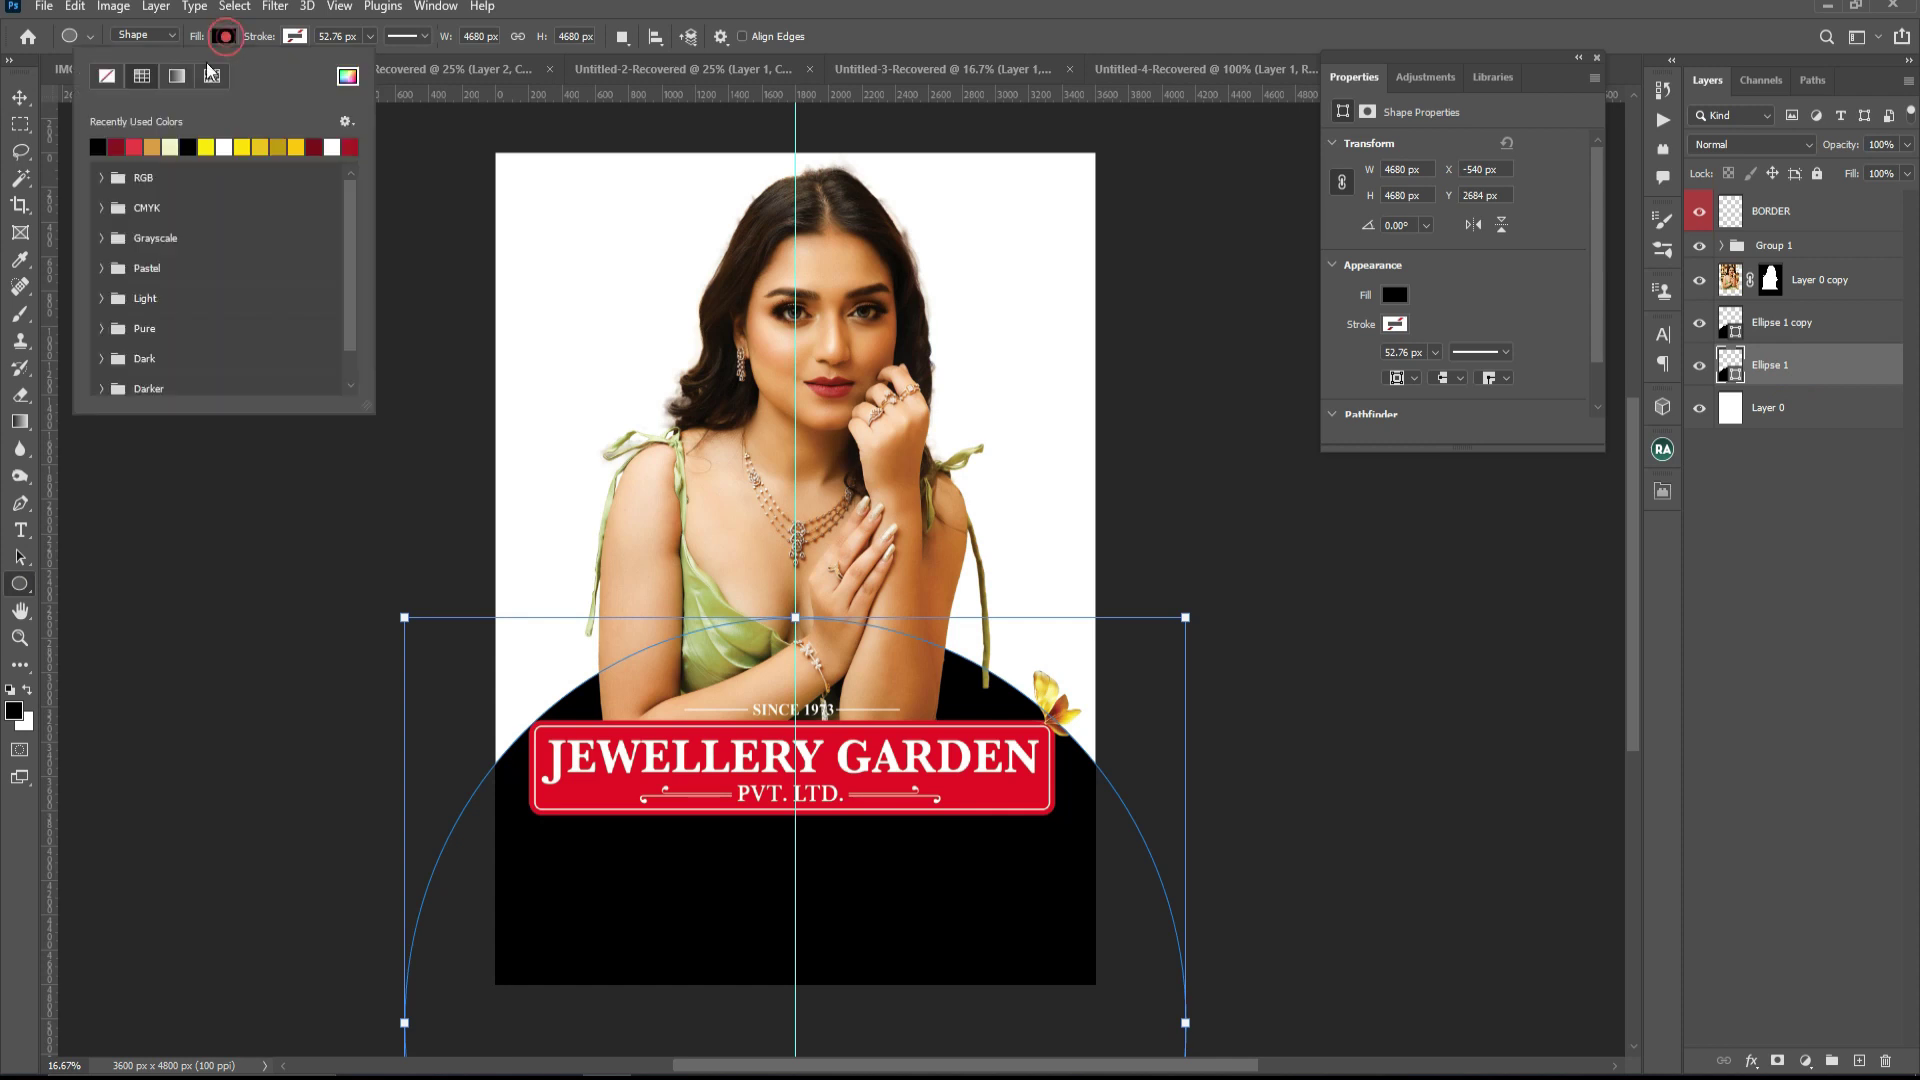
{"action": "left_click", "coordinate": [105, 78]}
{"action": "left_click", "coordinate": [292, 37]}
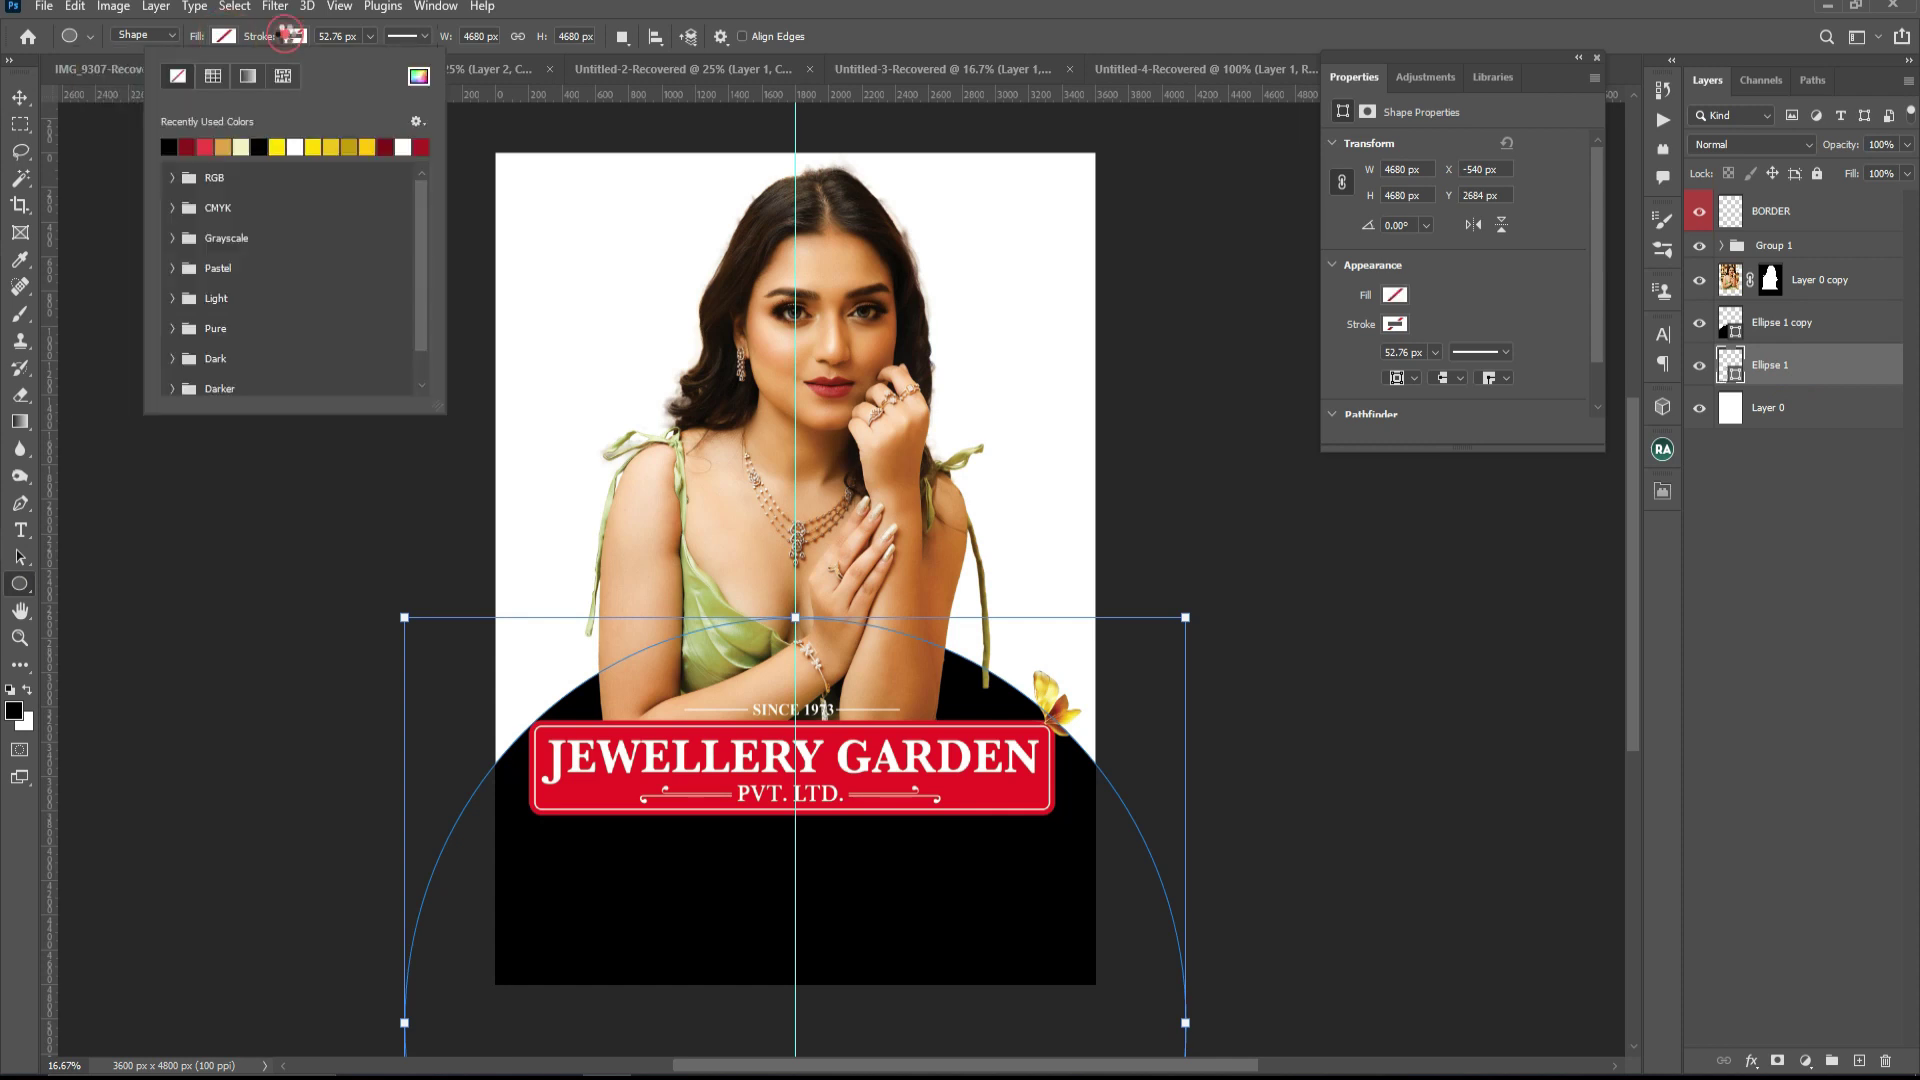
{"action": "left_click", "coordinate": [169, 147]}
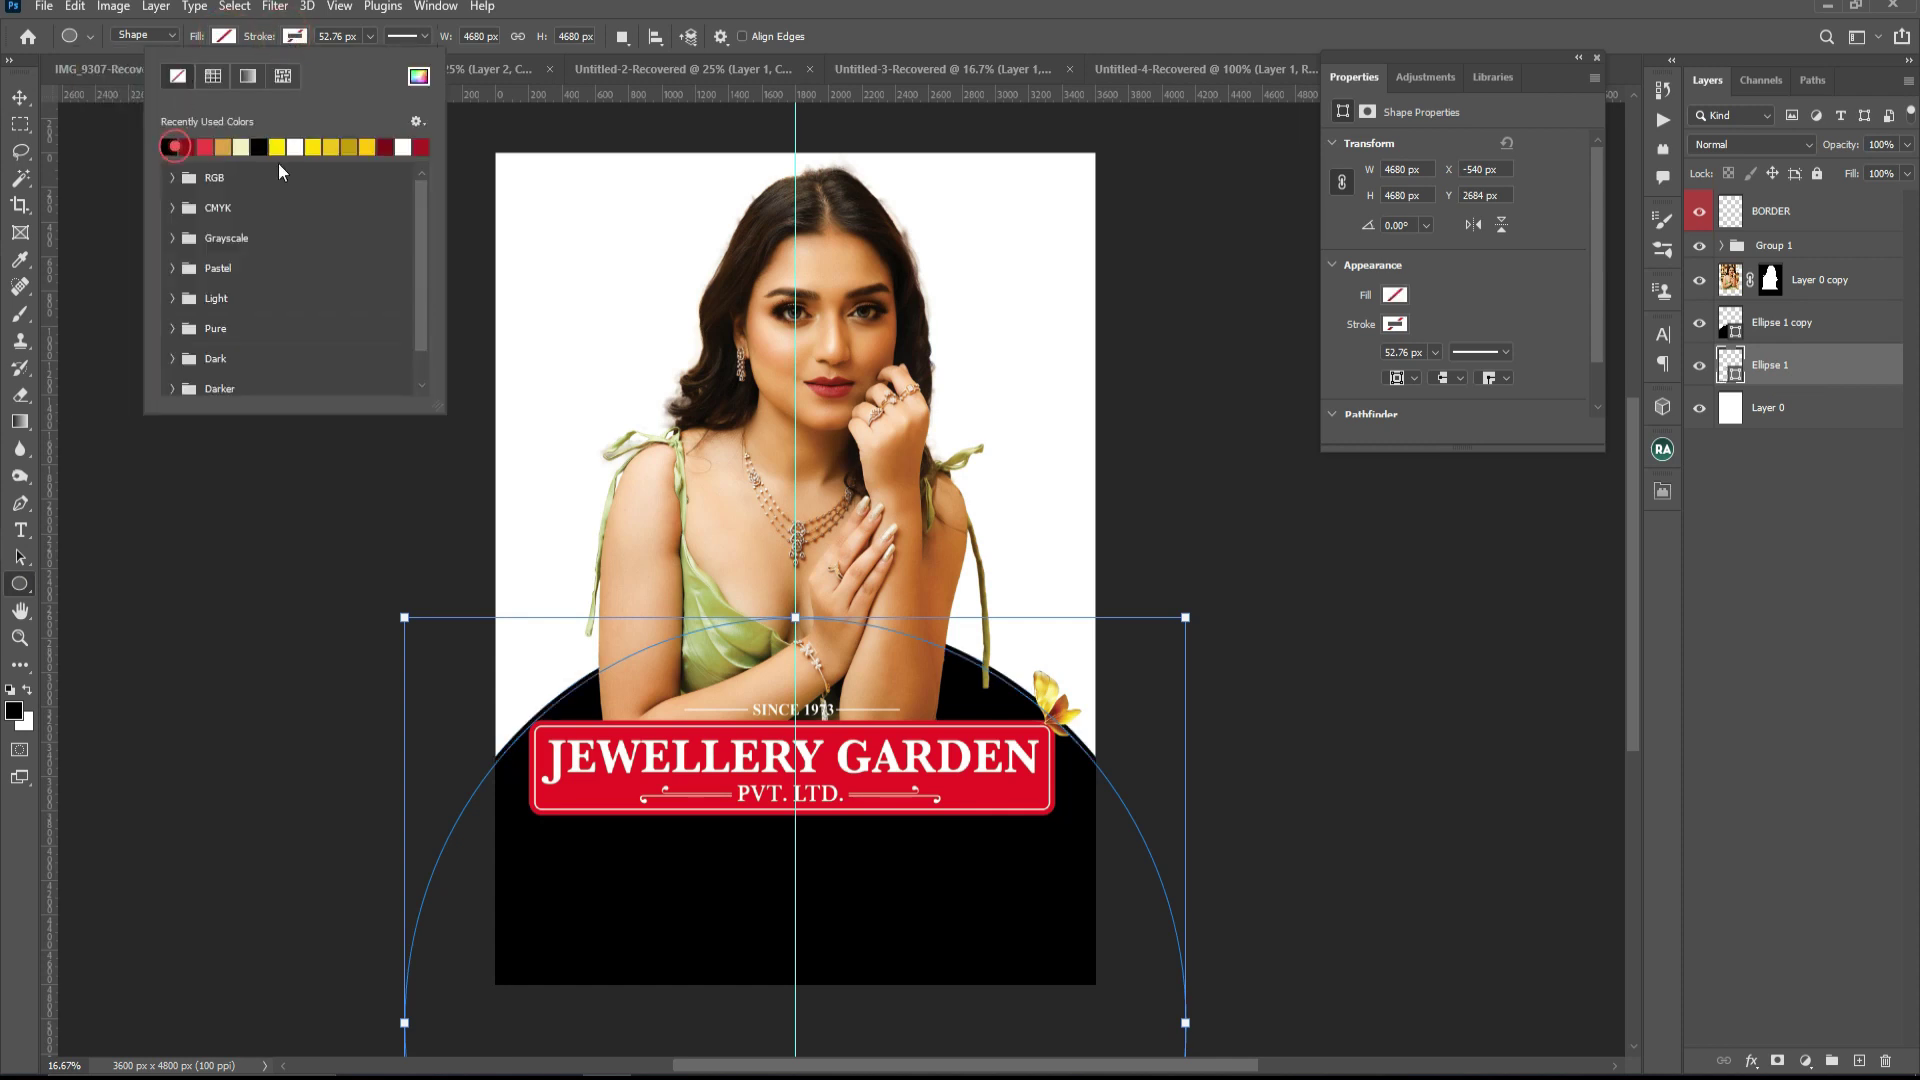
{"action": "left_click", "coordinate": [369, 37]}
{"action": "left_click_drag", "start_coordinate": [349, 60], "coordinate": [325, 60]}
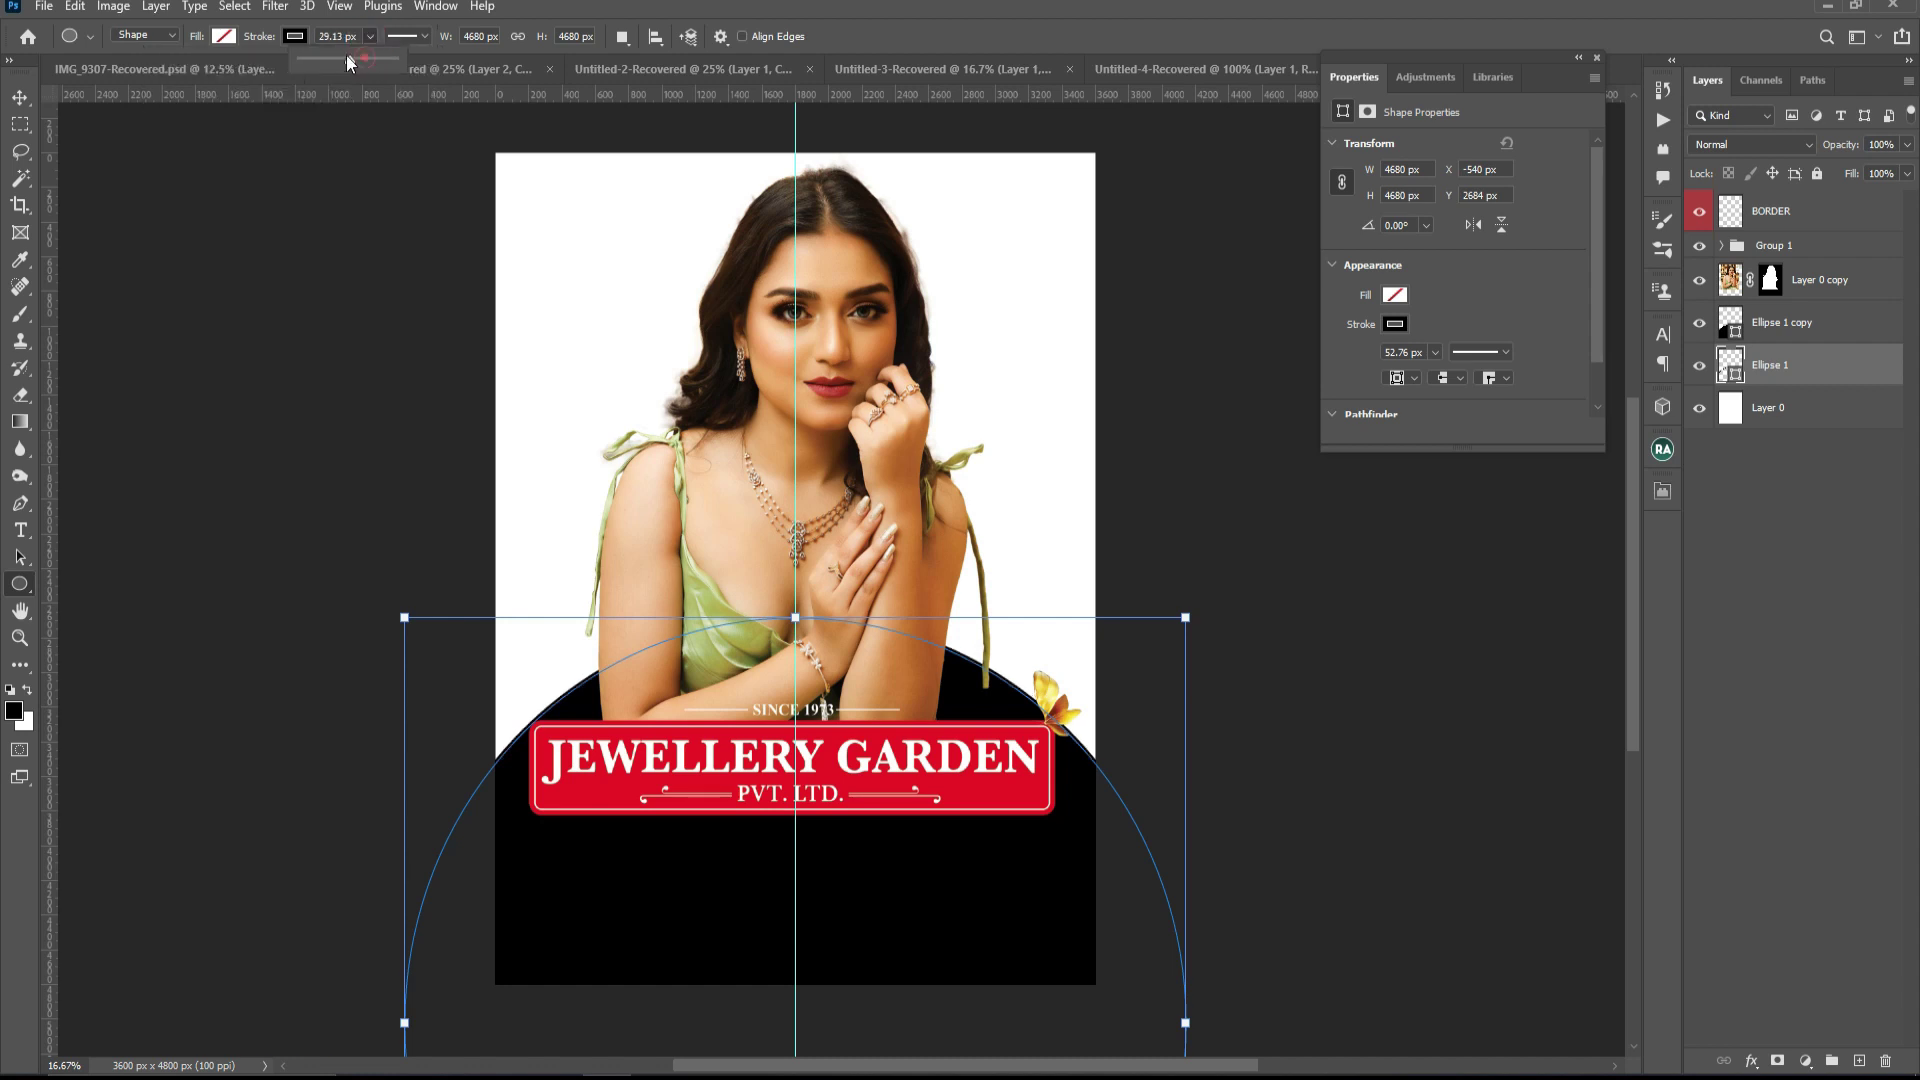
- Enlarge the outline ring about 103% so it frames the black arc
{"action": "key", "text": "ctrl+t"}
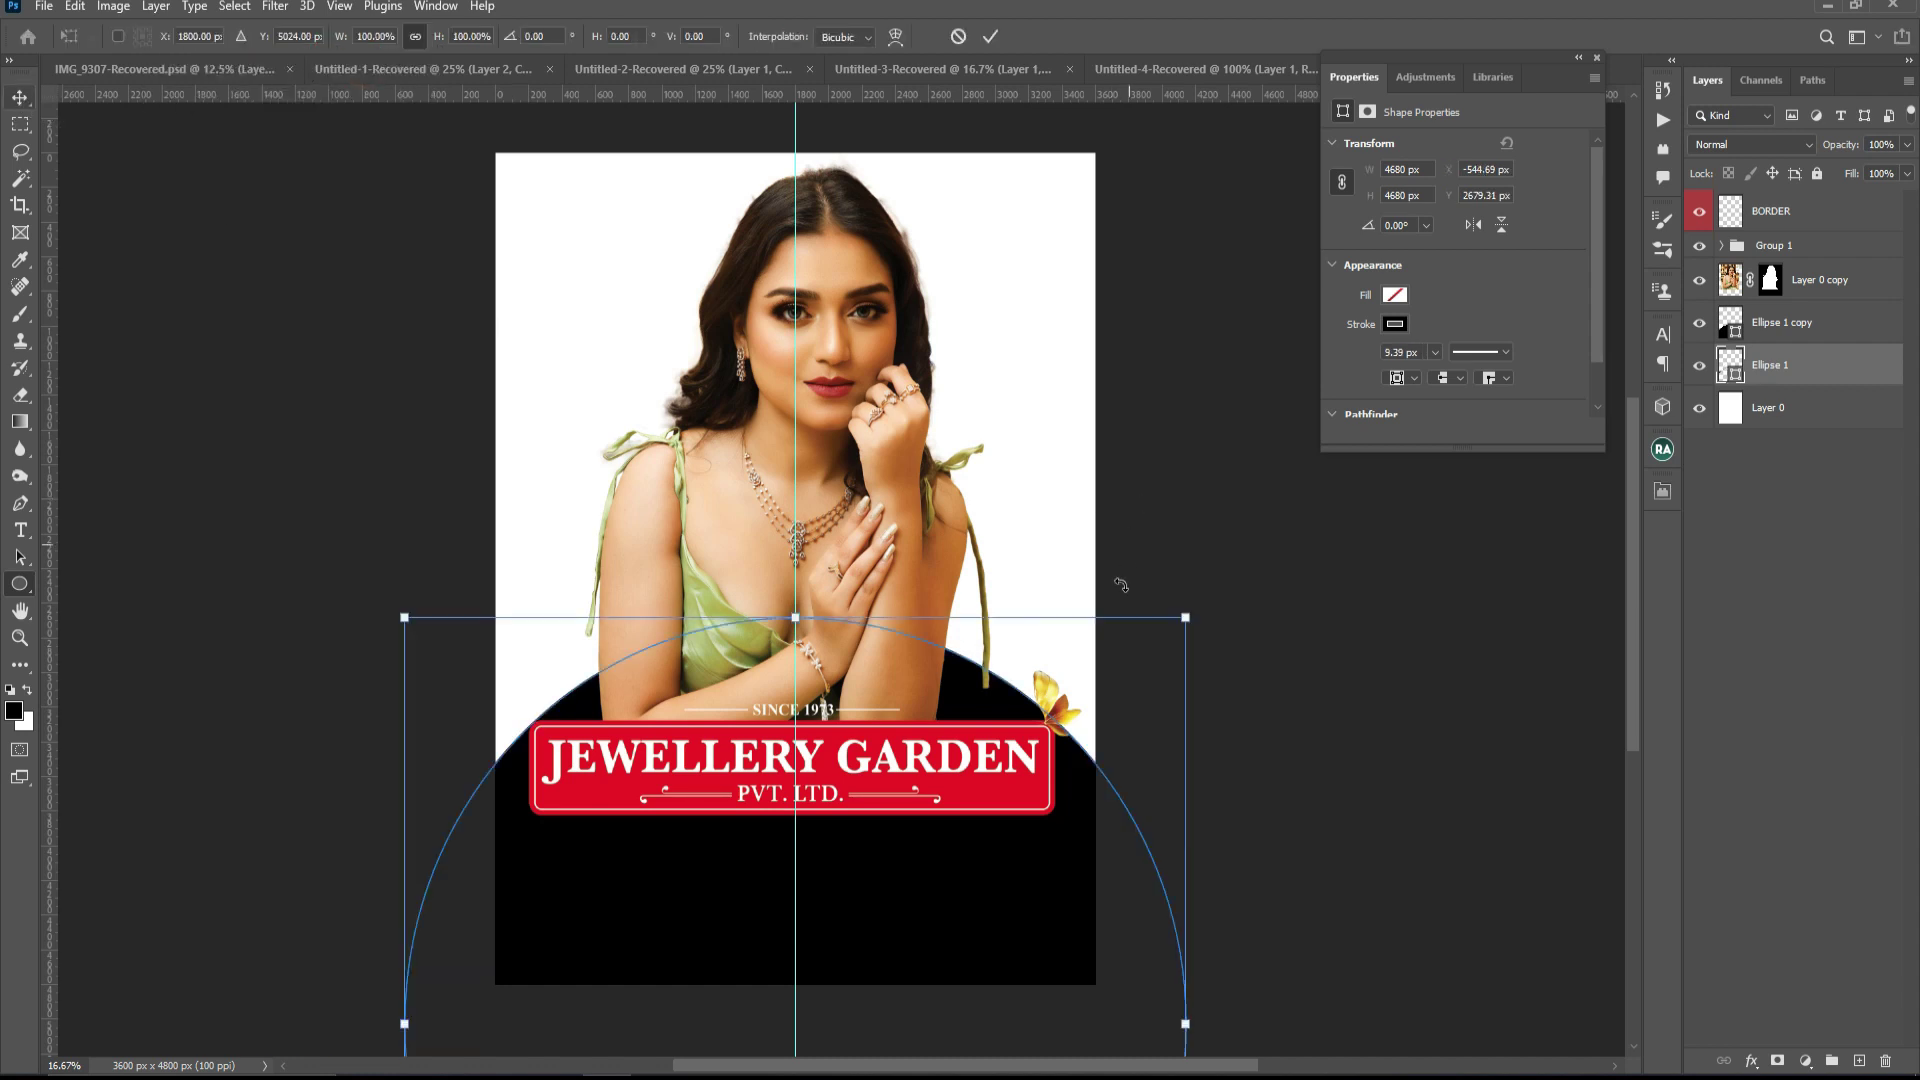
{"action": "left_click_drag", "start_coordinate": [1187, 636], "coordinate": [1209, 610]}
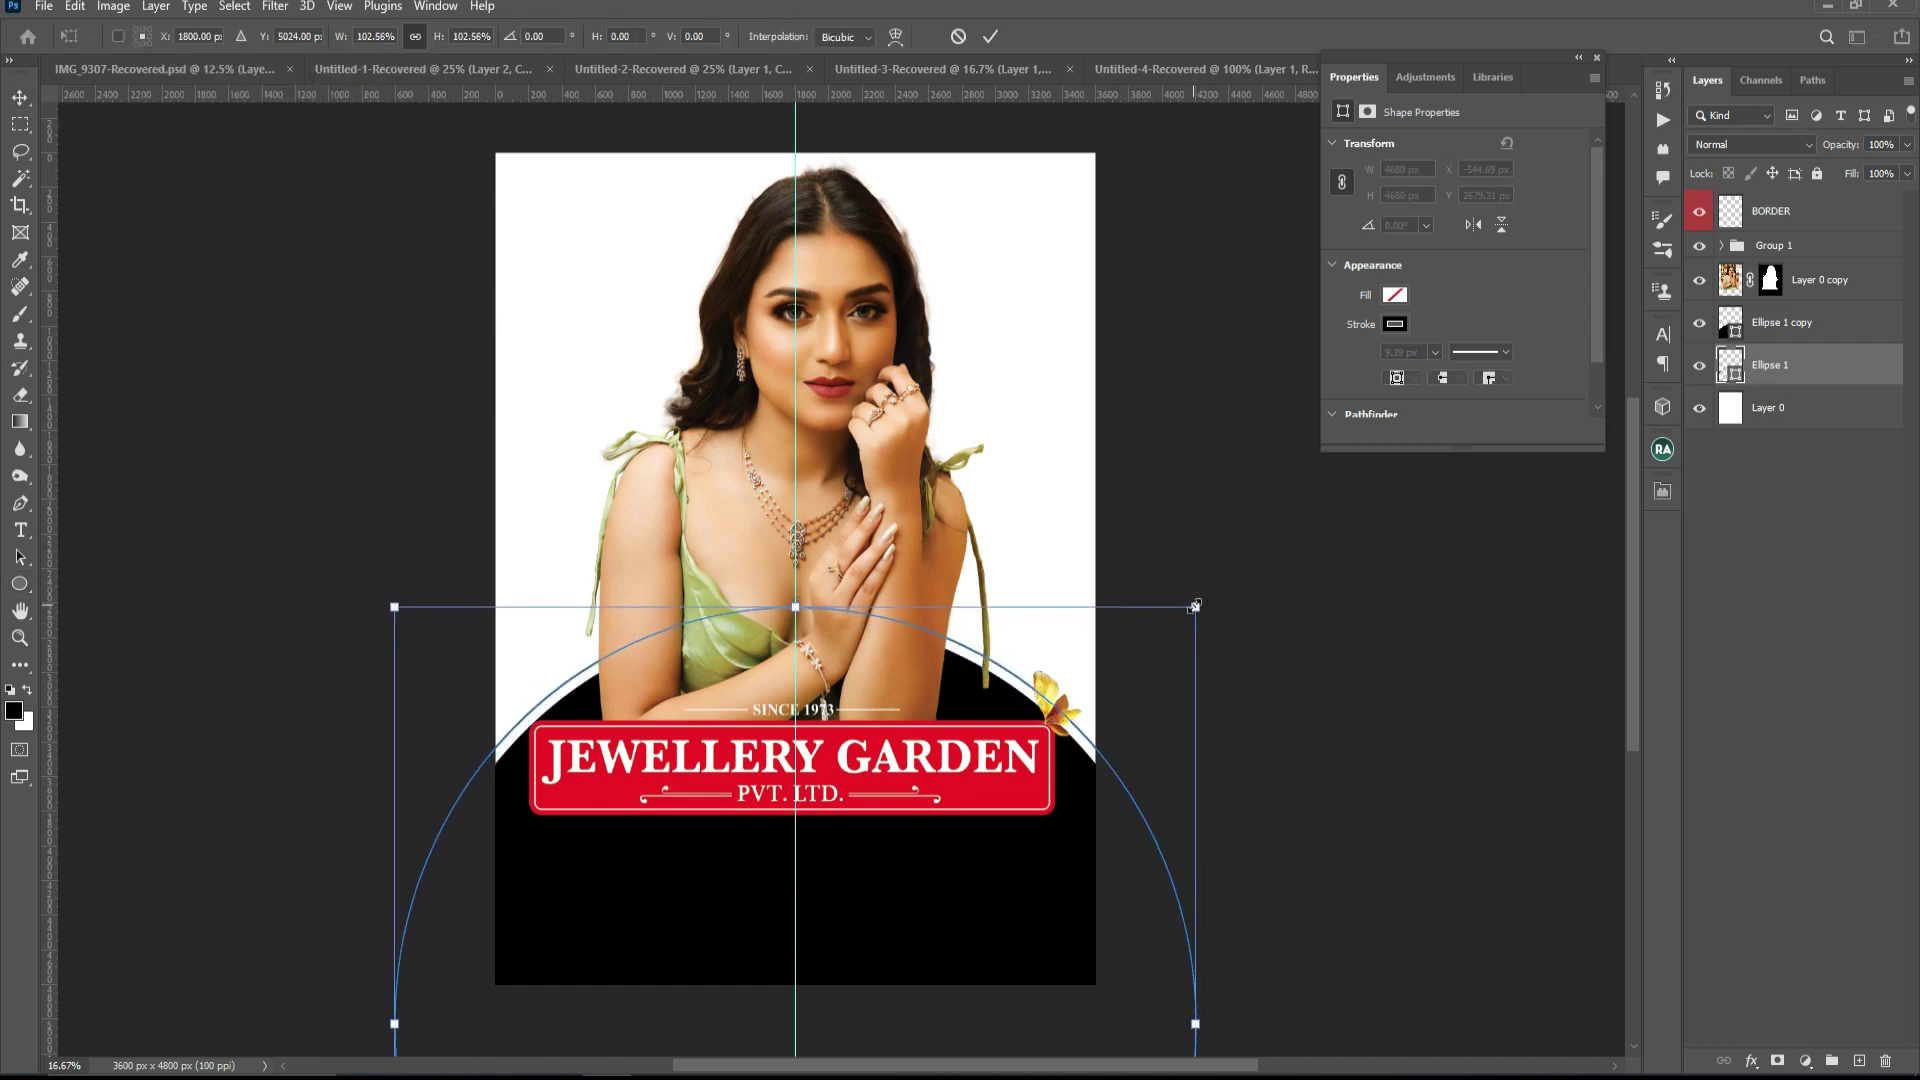
{"action": "key", "text": "Return"}
{"action": "key", "text": "v"}
{"action": "key", "text": "ctrl+plus"}
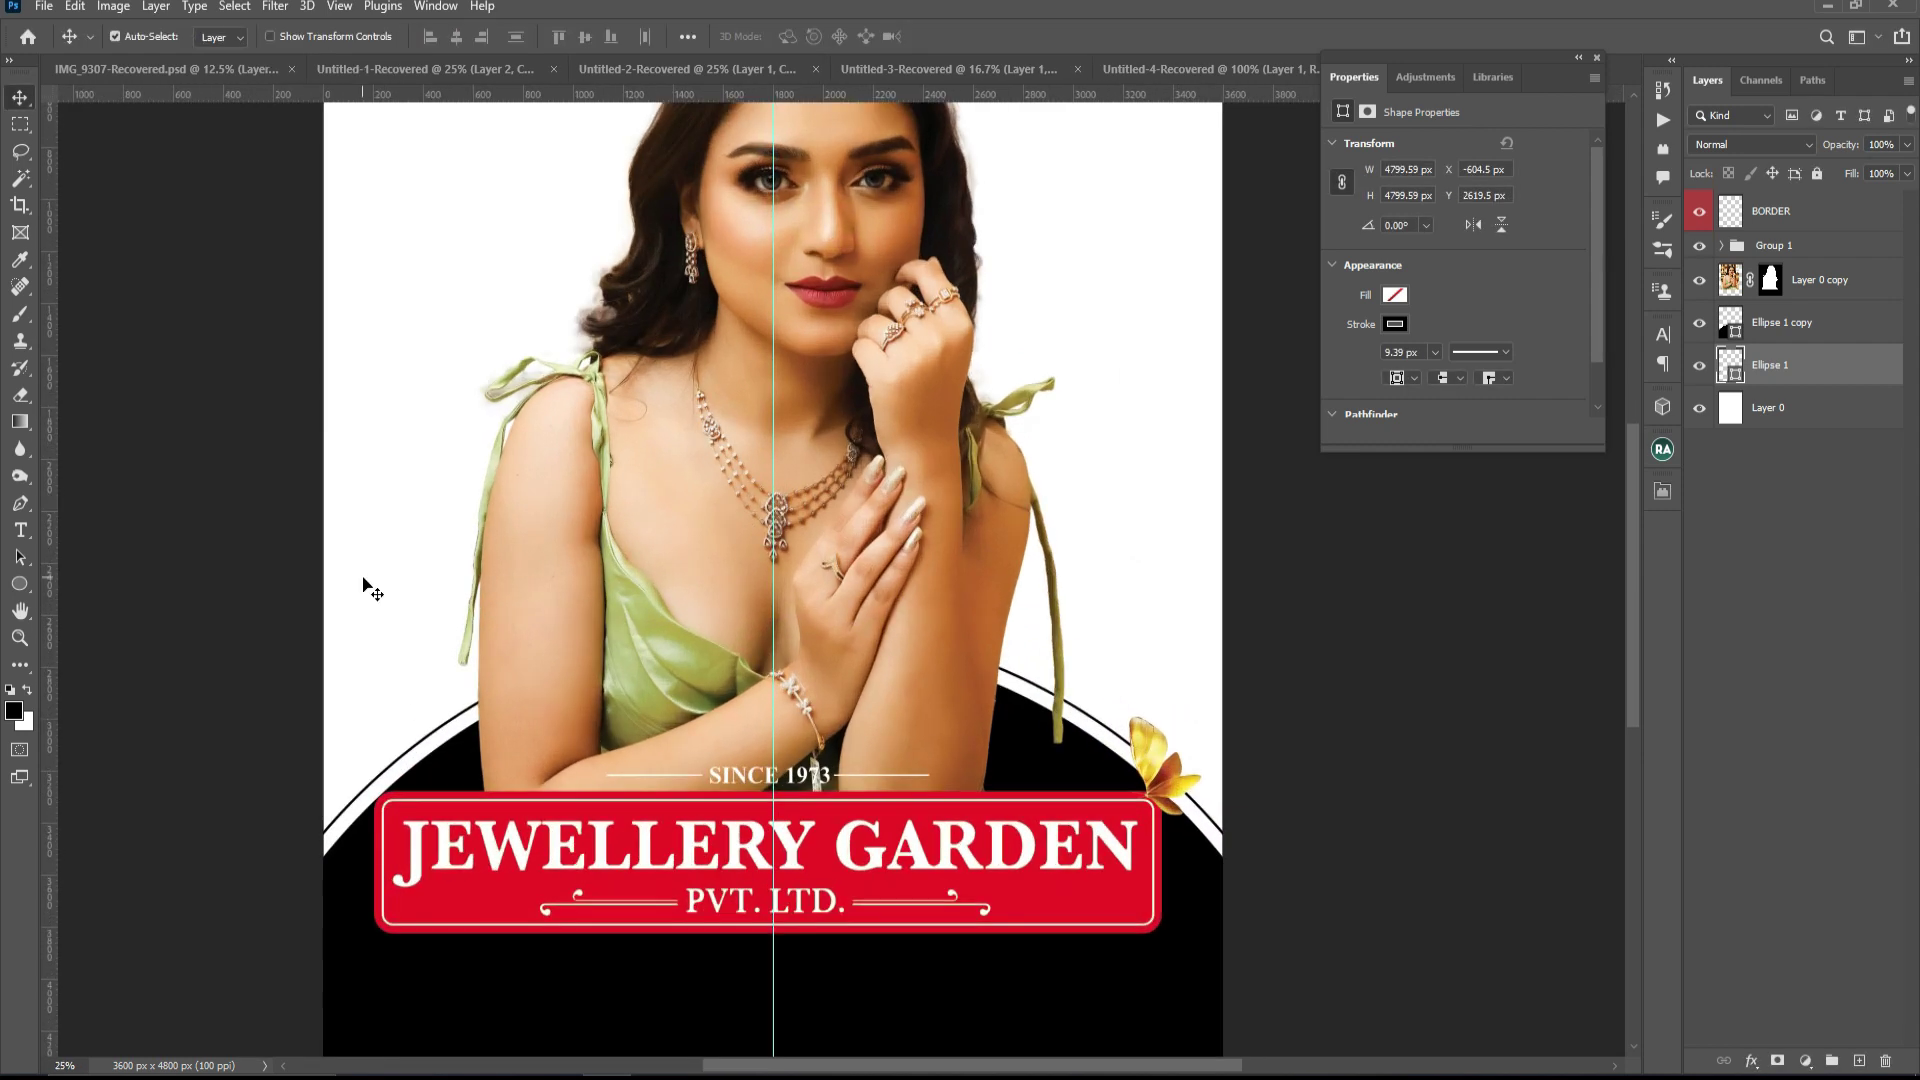
- Set the ring's outline thickness to 12 px
{"action": "left_click", "coordinate": [22, 581]}
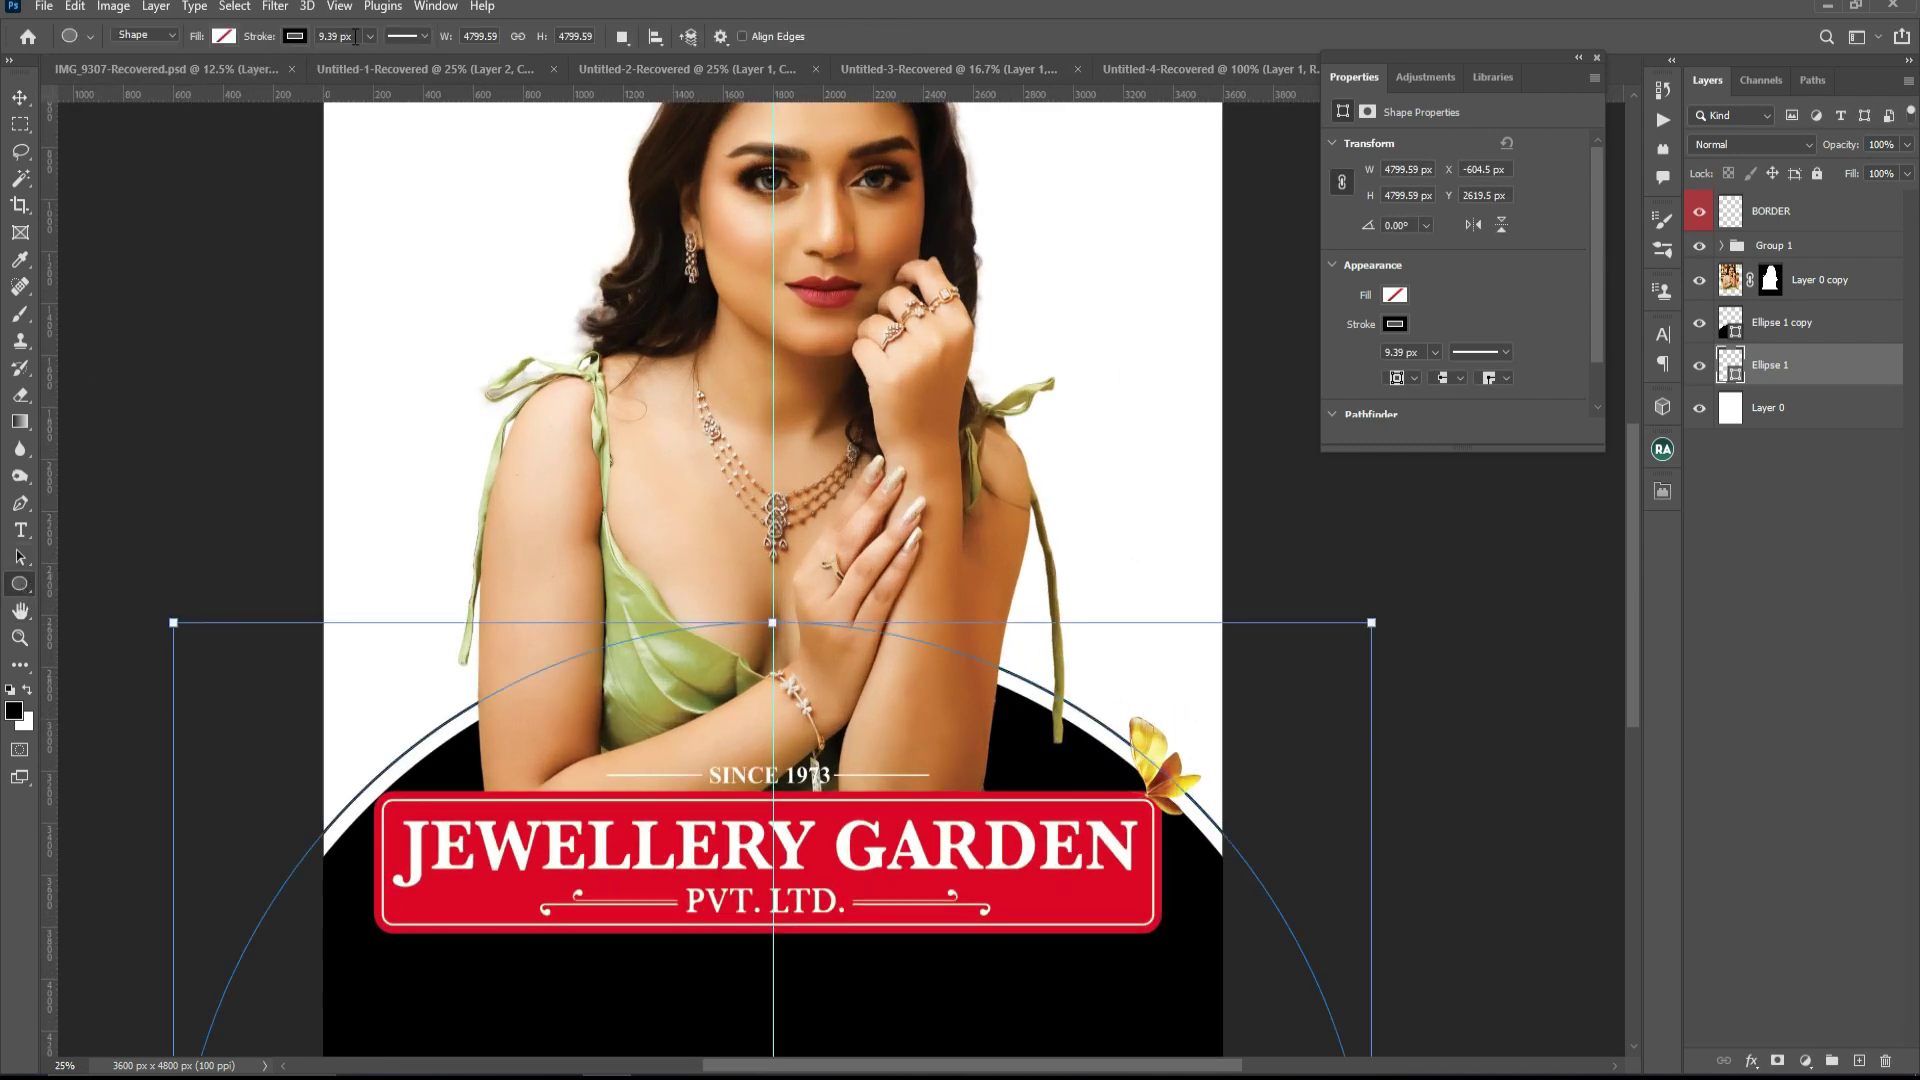
{"action": "left_click", "coordinate": [355, 37]}
{"action": "type", "text": "12"}
{"action": "key", "text": "Return"}
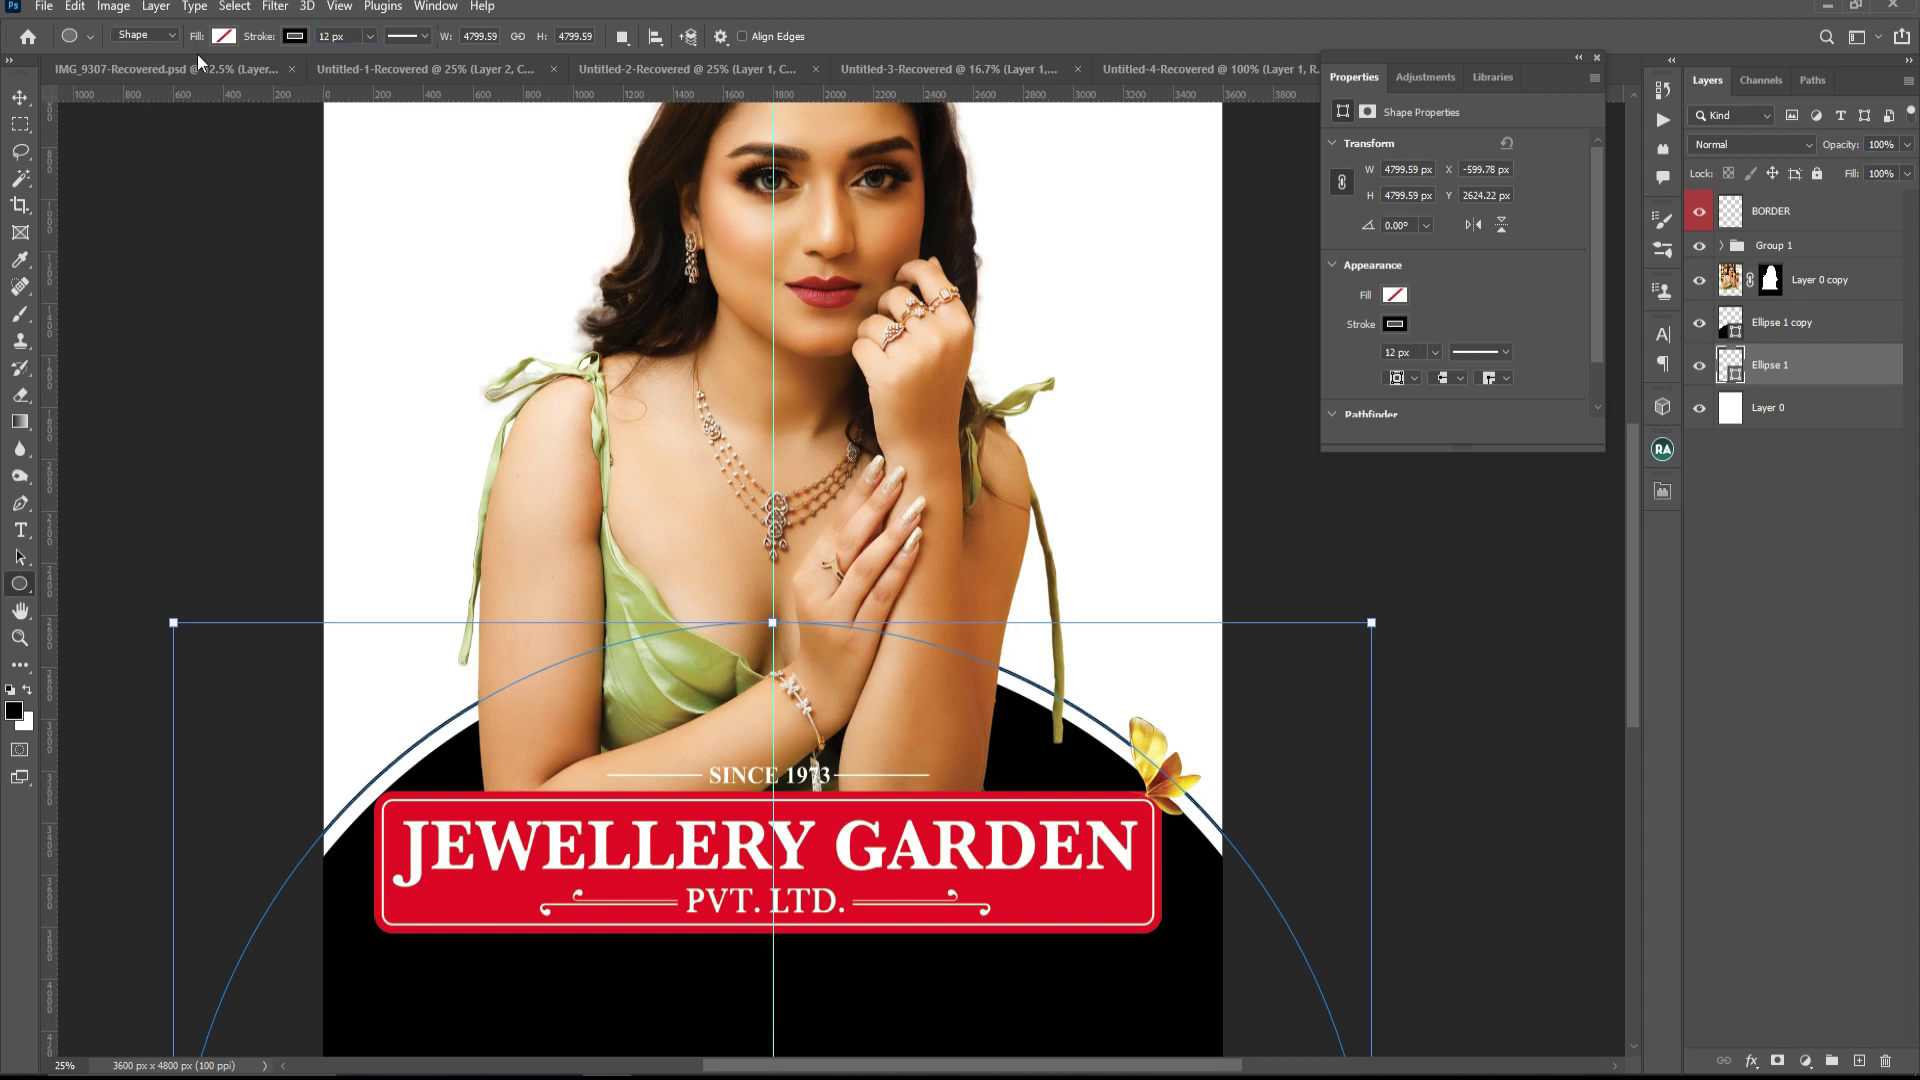
{"action": "left_click", "coordinate": [20, 97]}
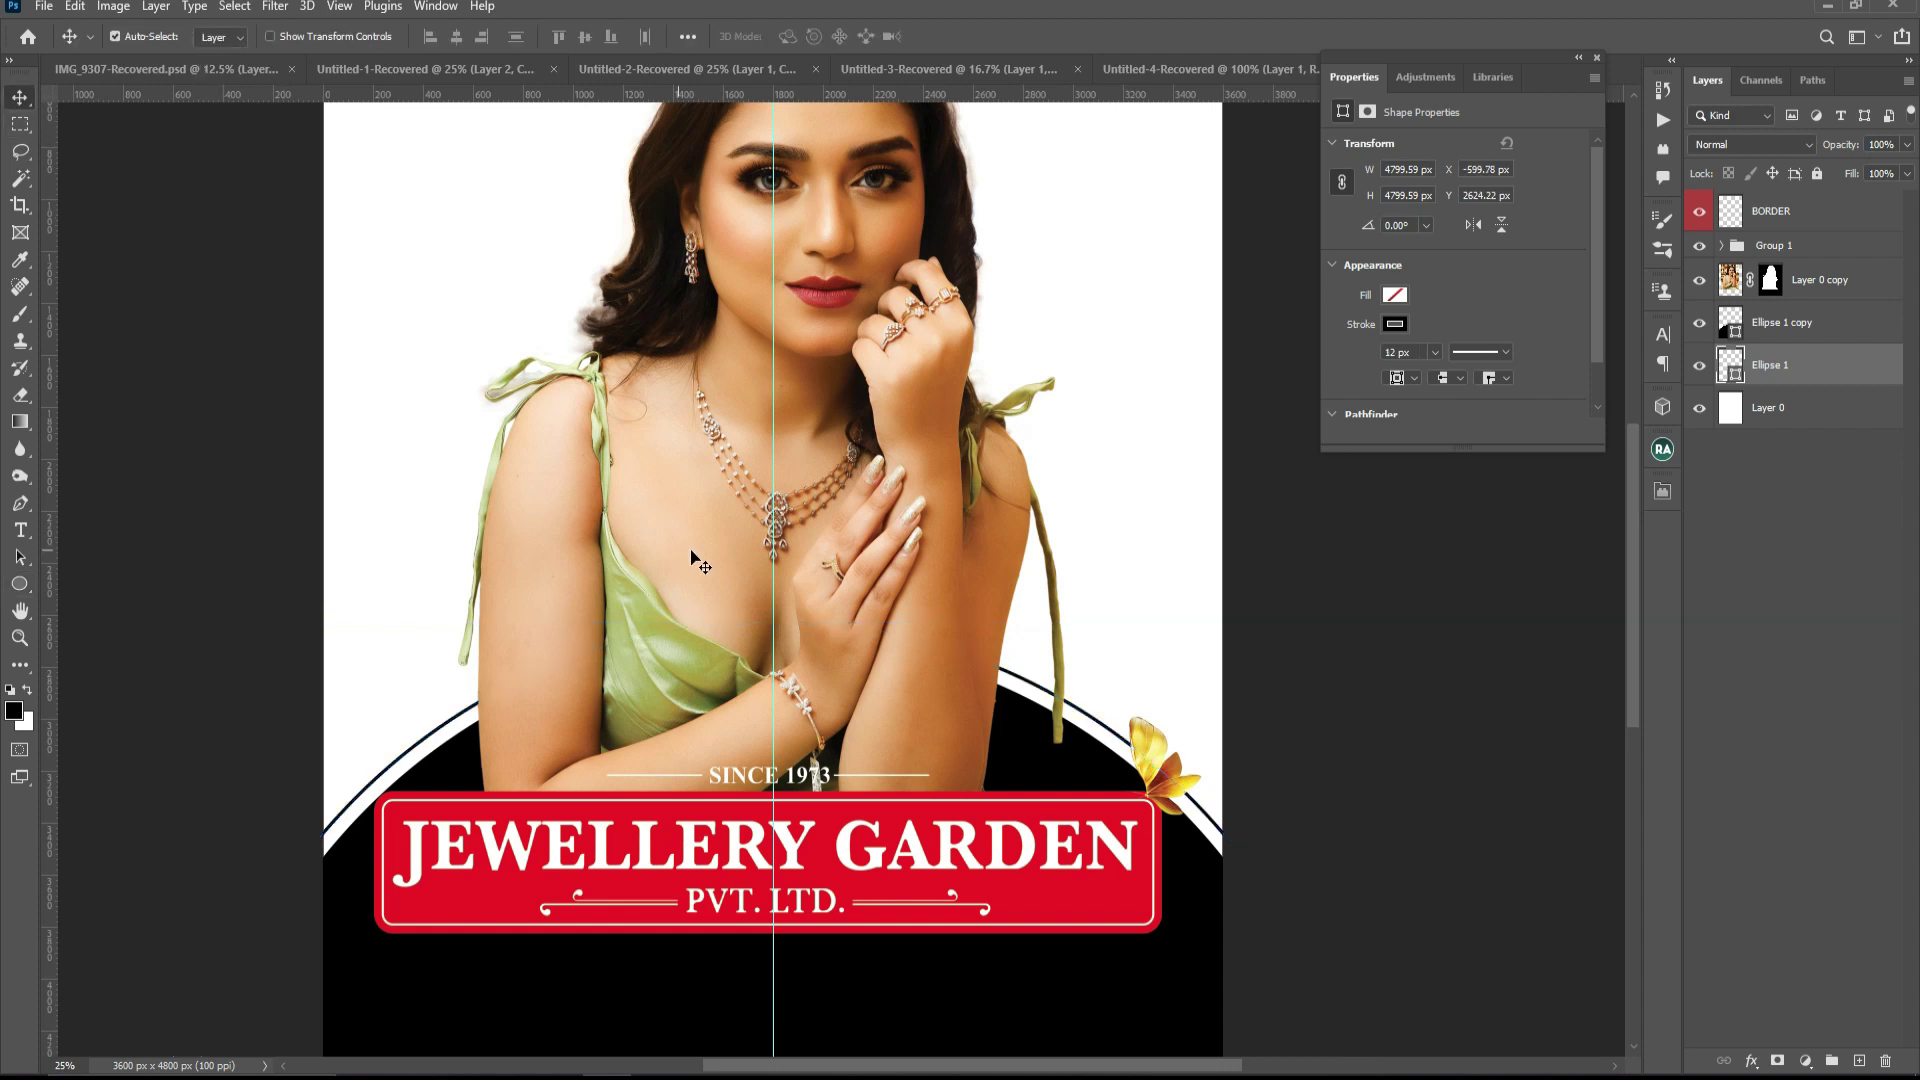
{"action": "scroll", "coordinate": [804, 592], "scroll_direction": "down", "scroll_amount": 3}
{"action": "scroll", "coordinate": [820, 600], "scroll_direction": "left", "scroll_amount": 3}
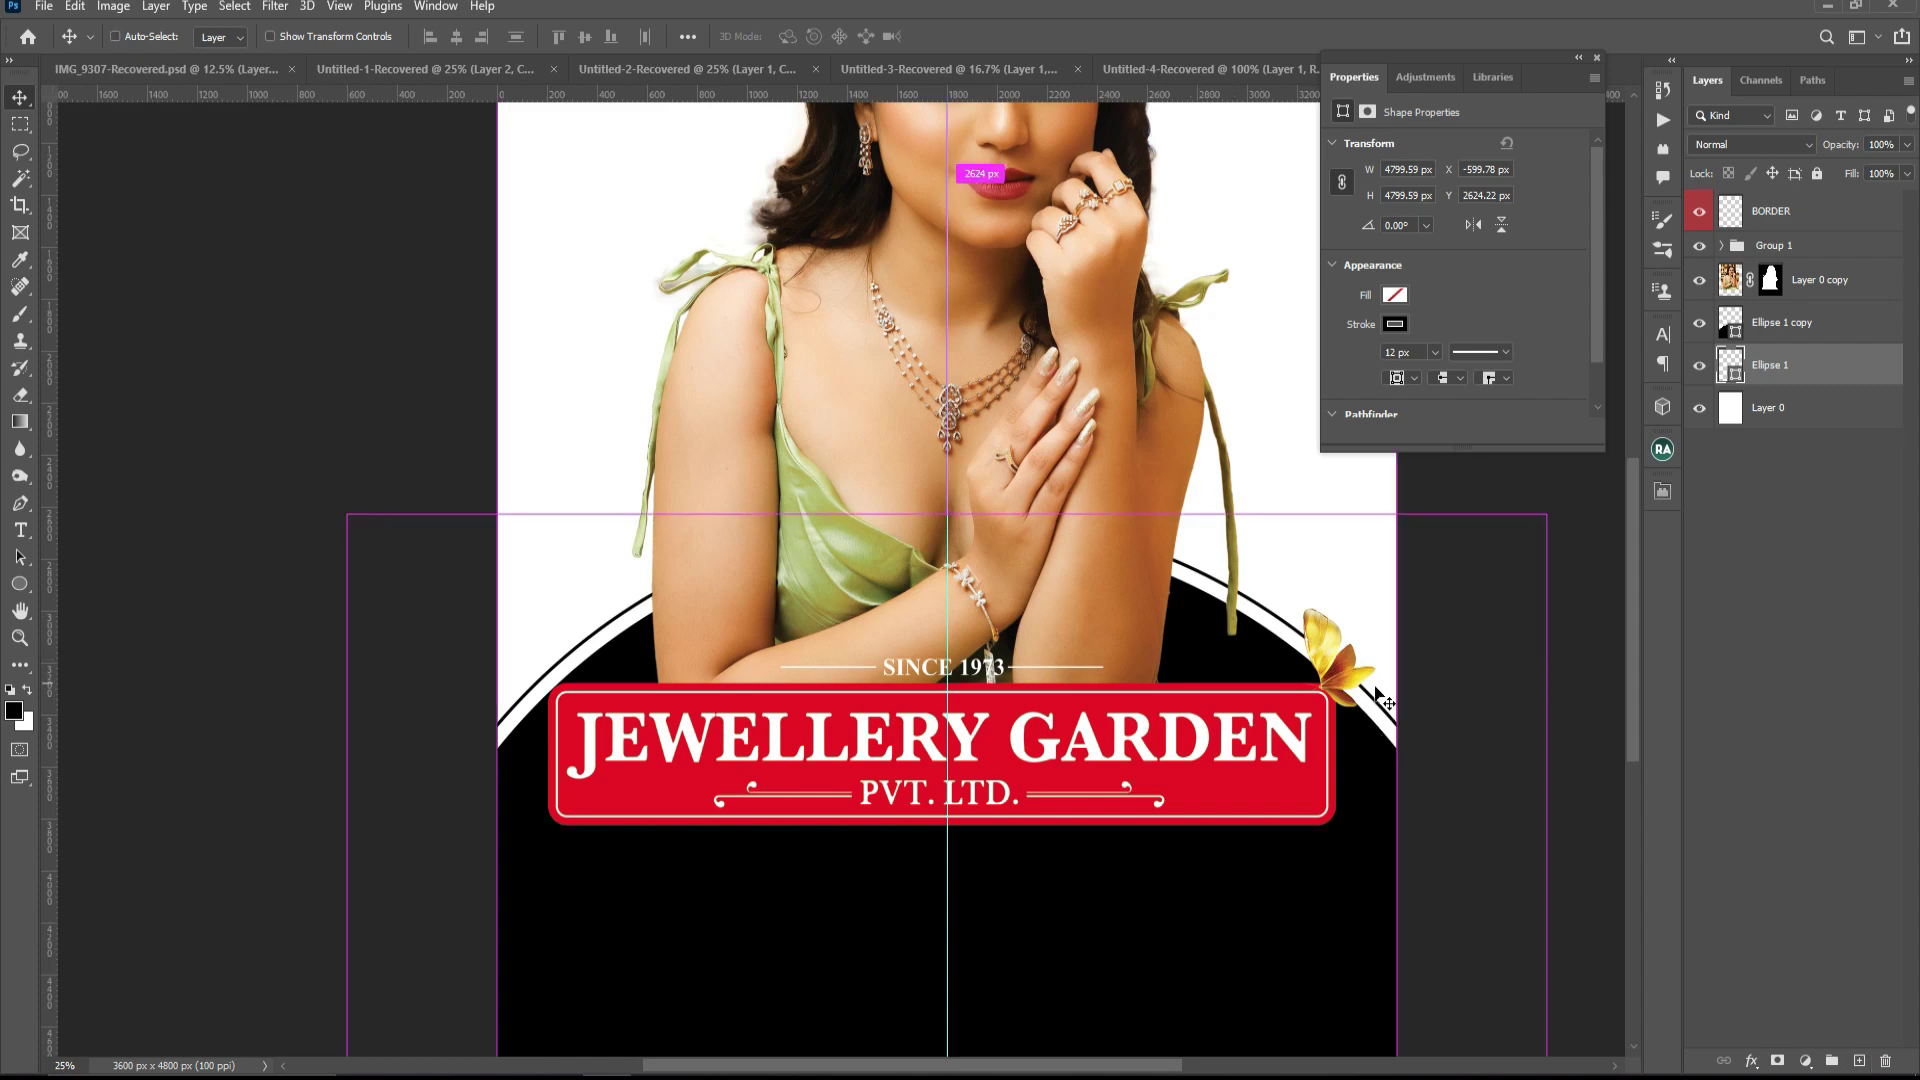
- Draw a small black dot and place it on the outline ring's left side
{"action": "left_click", "coordinate": [1857, 1060]}
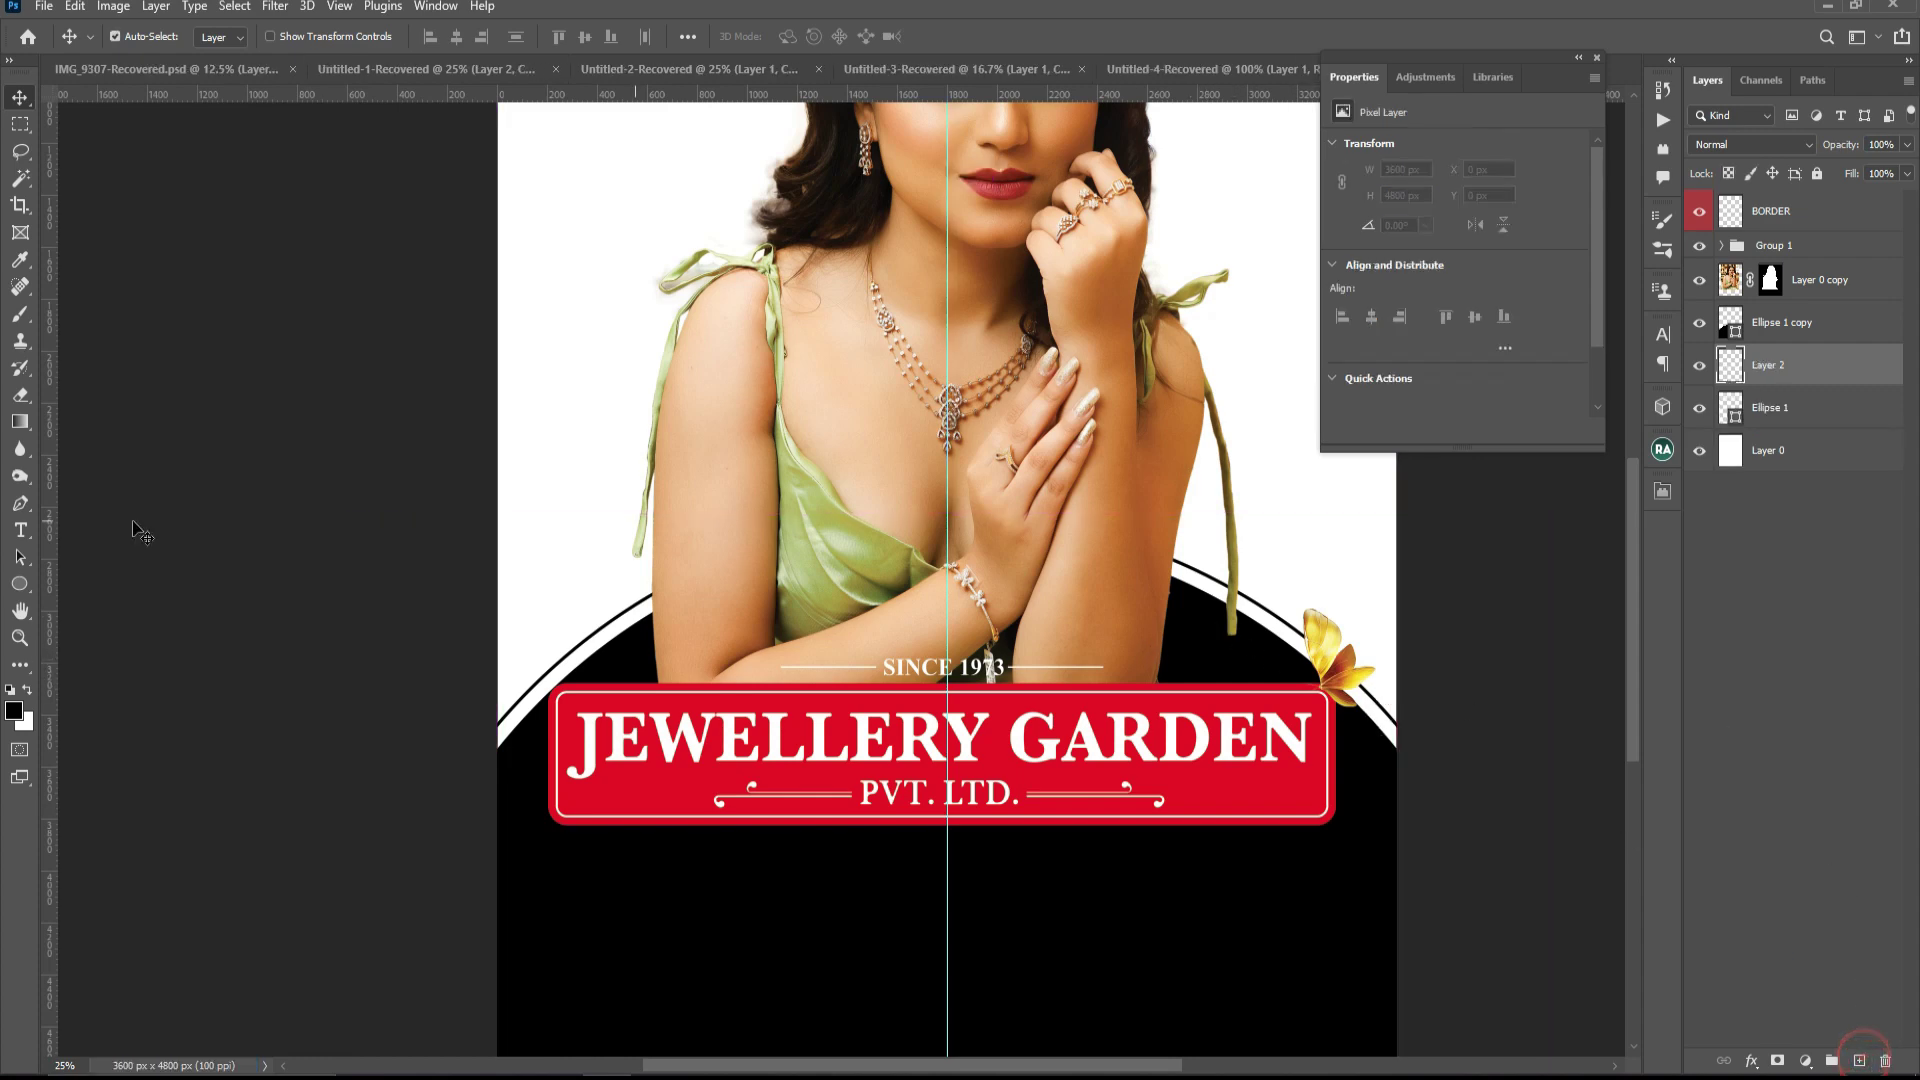
{"action": "left_click", "coordinate": [20, 583]}
{"action": "key", "text": "ctrl+plus"}
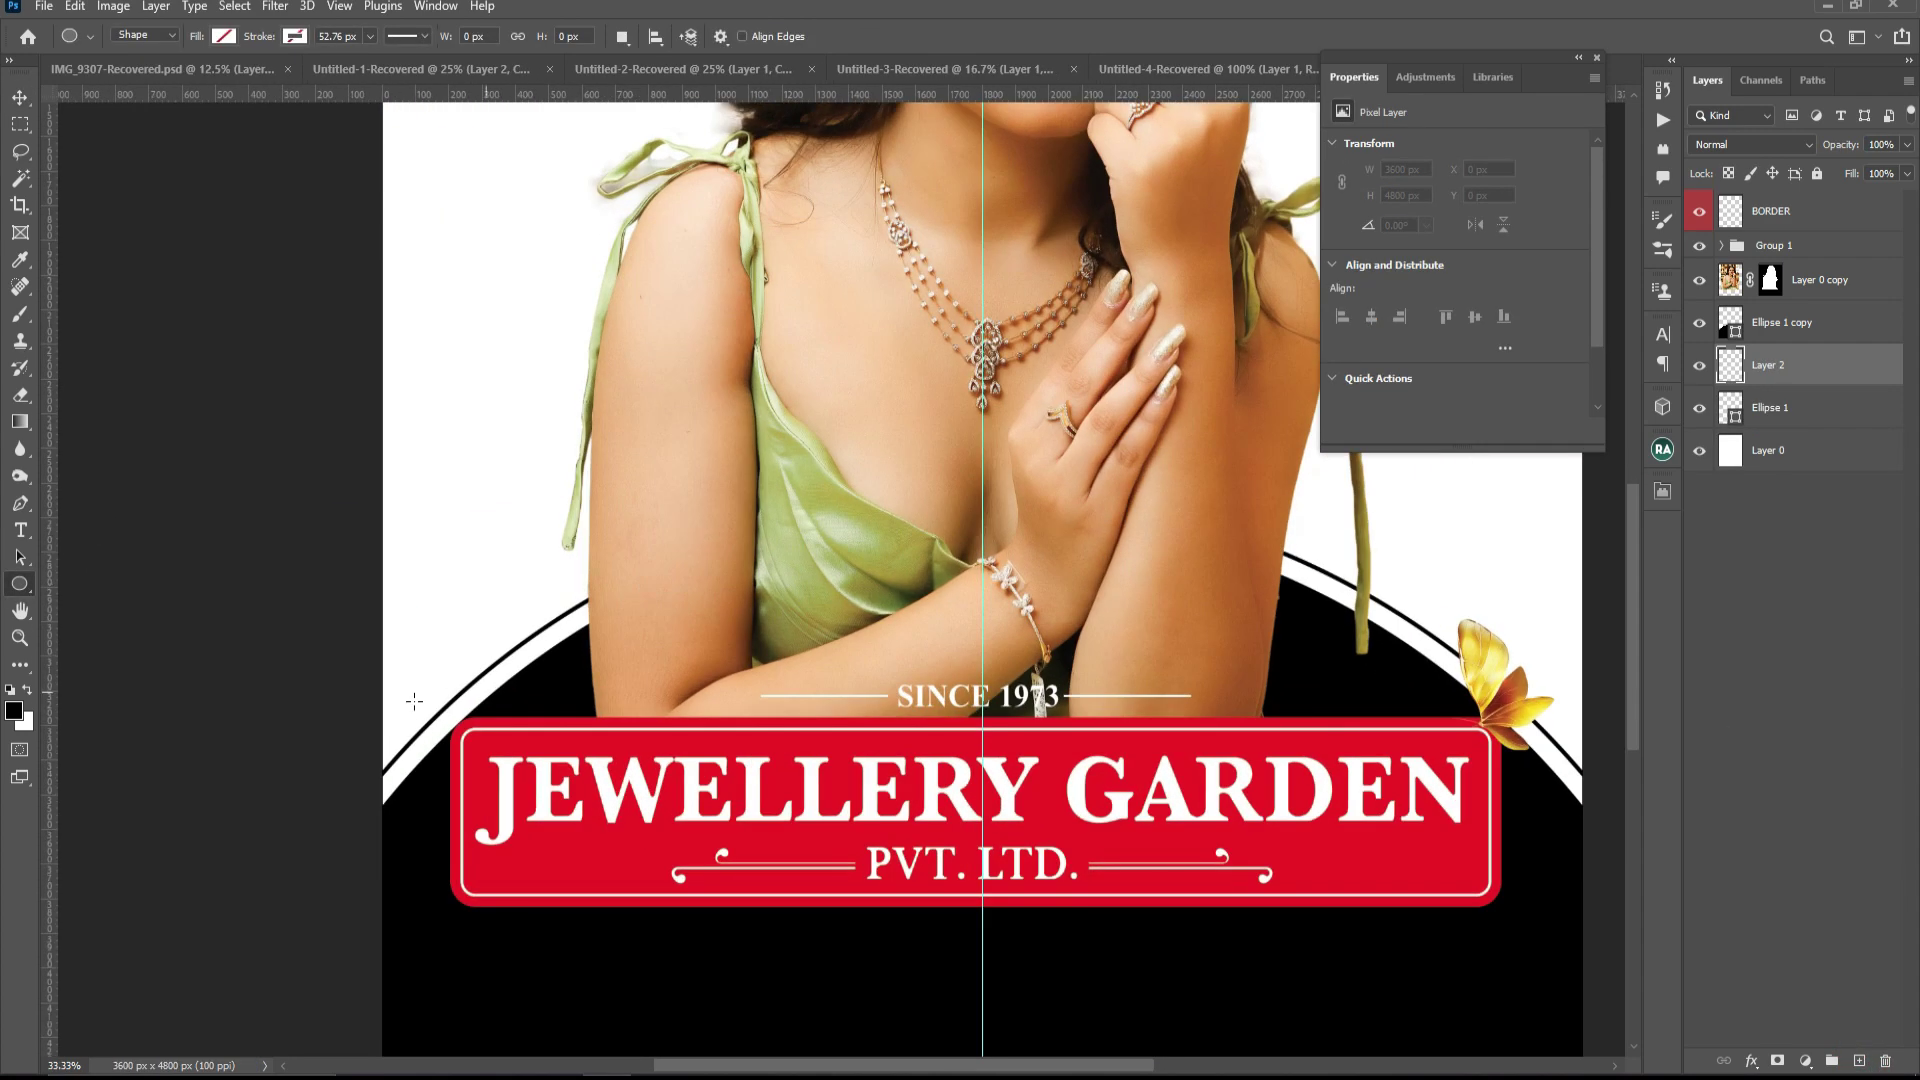
{"action": "left_click_drag", "start_coordinate": [458, 678], "coordinate": [482, 701]}
{"action": "left_click", "coordinate": [224, 36]}
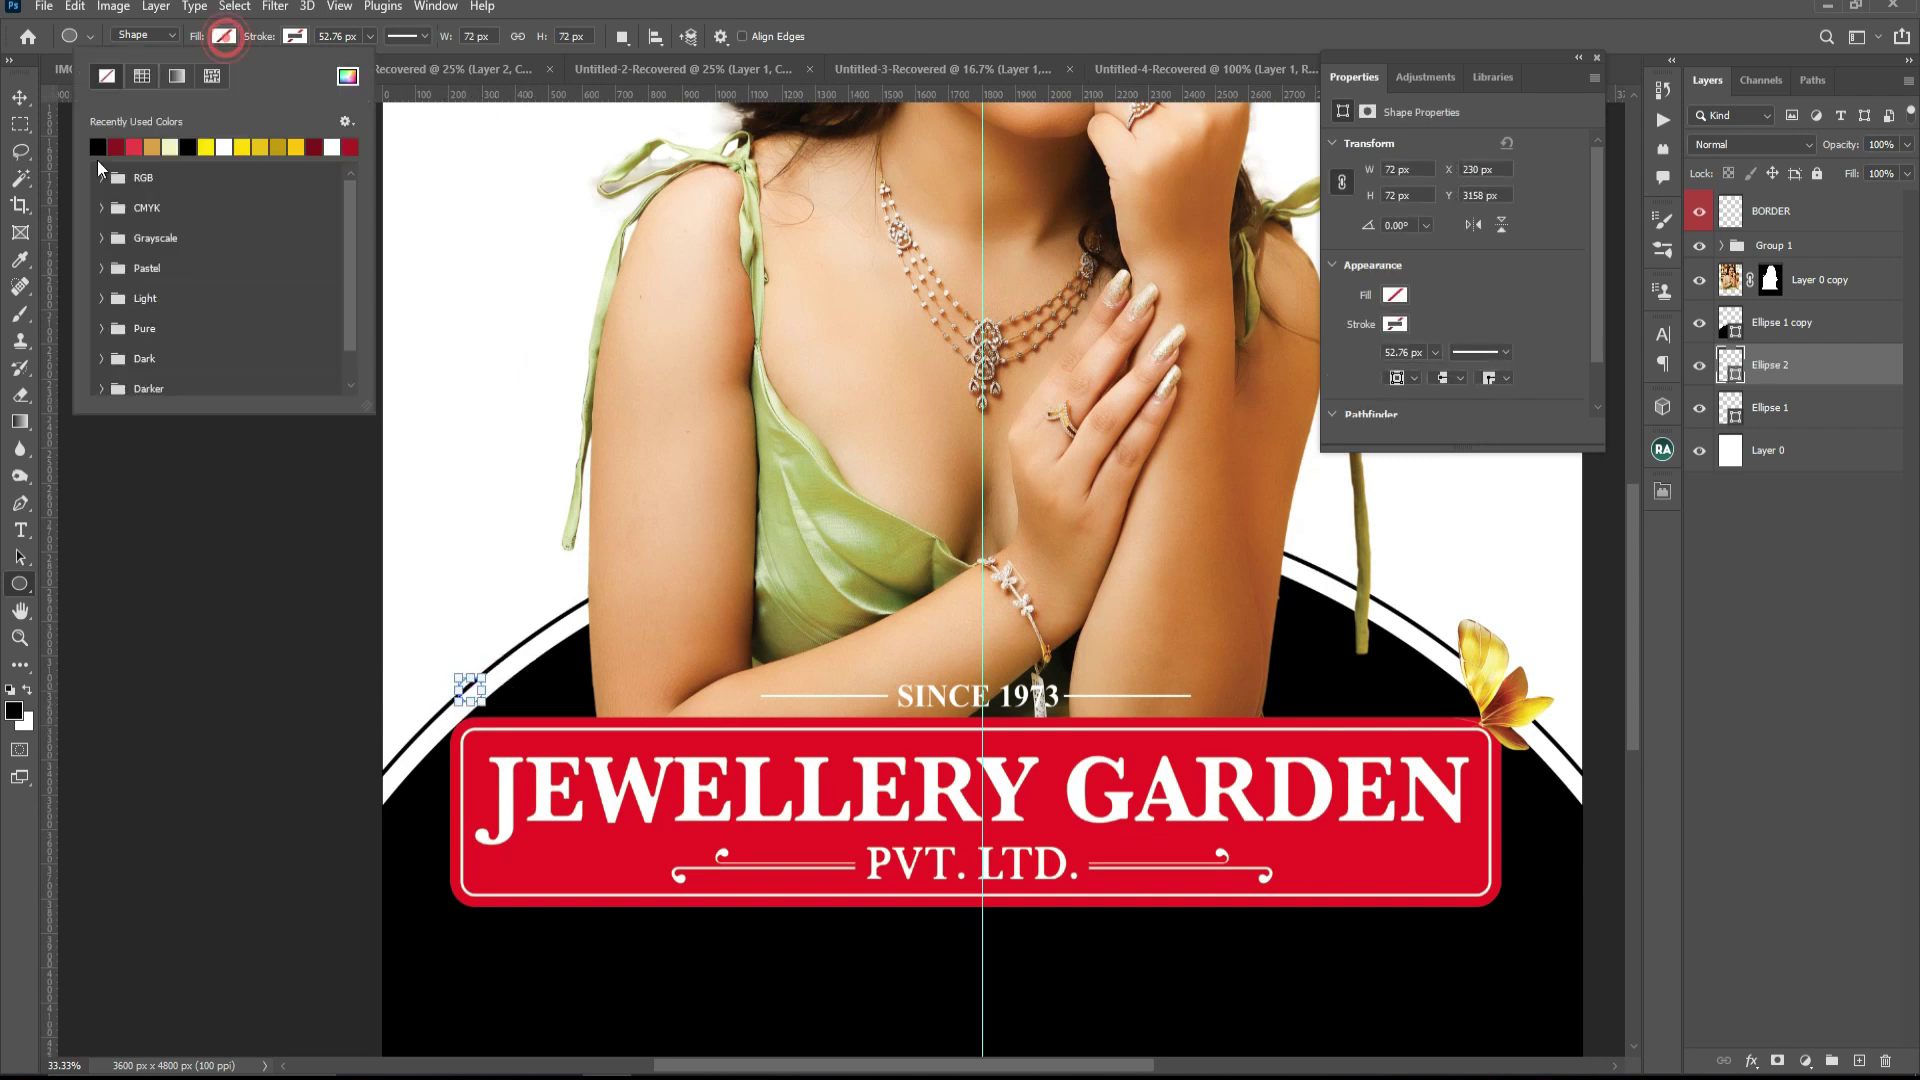
{"action": "left_click", "coordinate": [99, 147]}
{"action": "key", "text": "Return"}
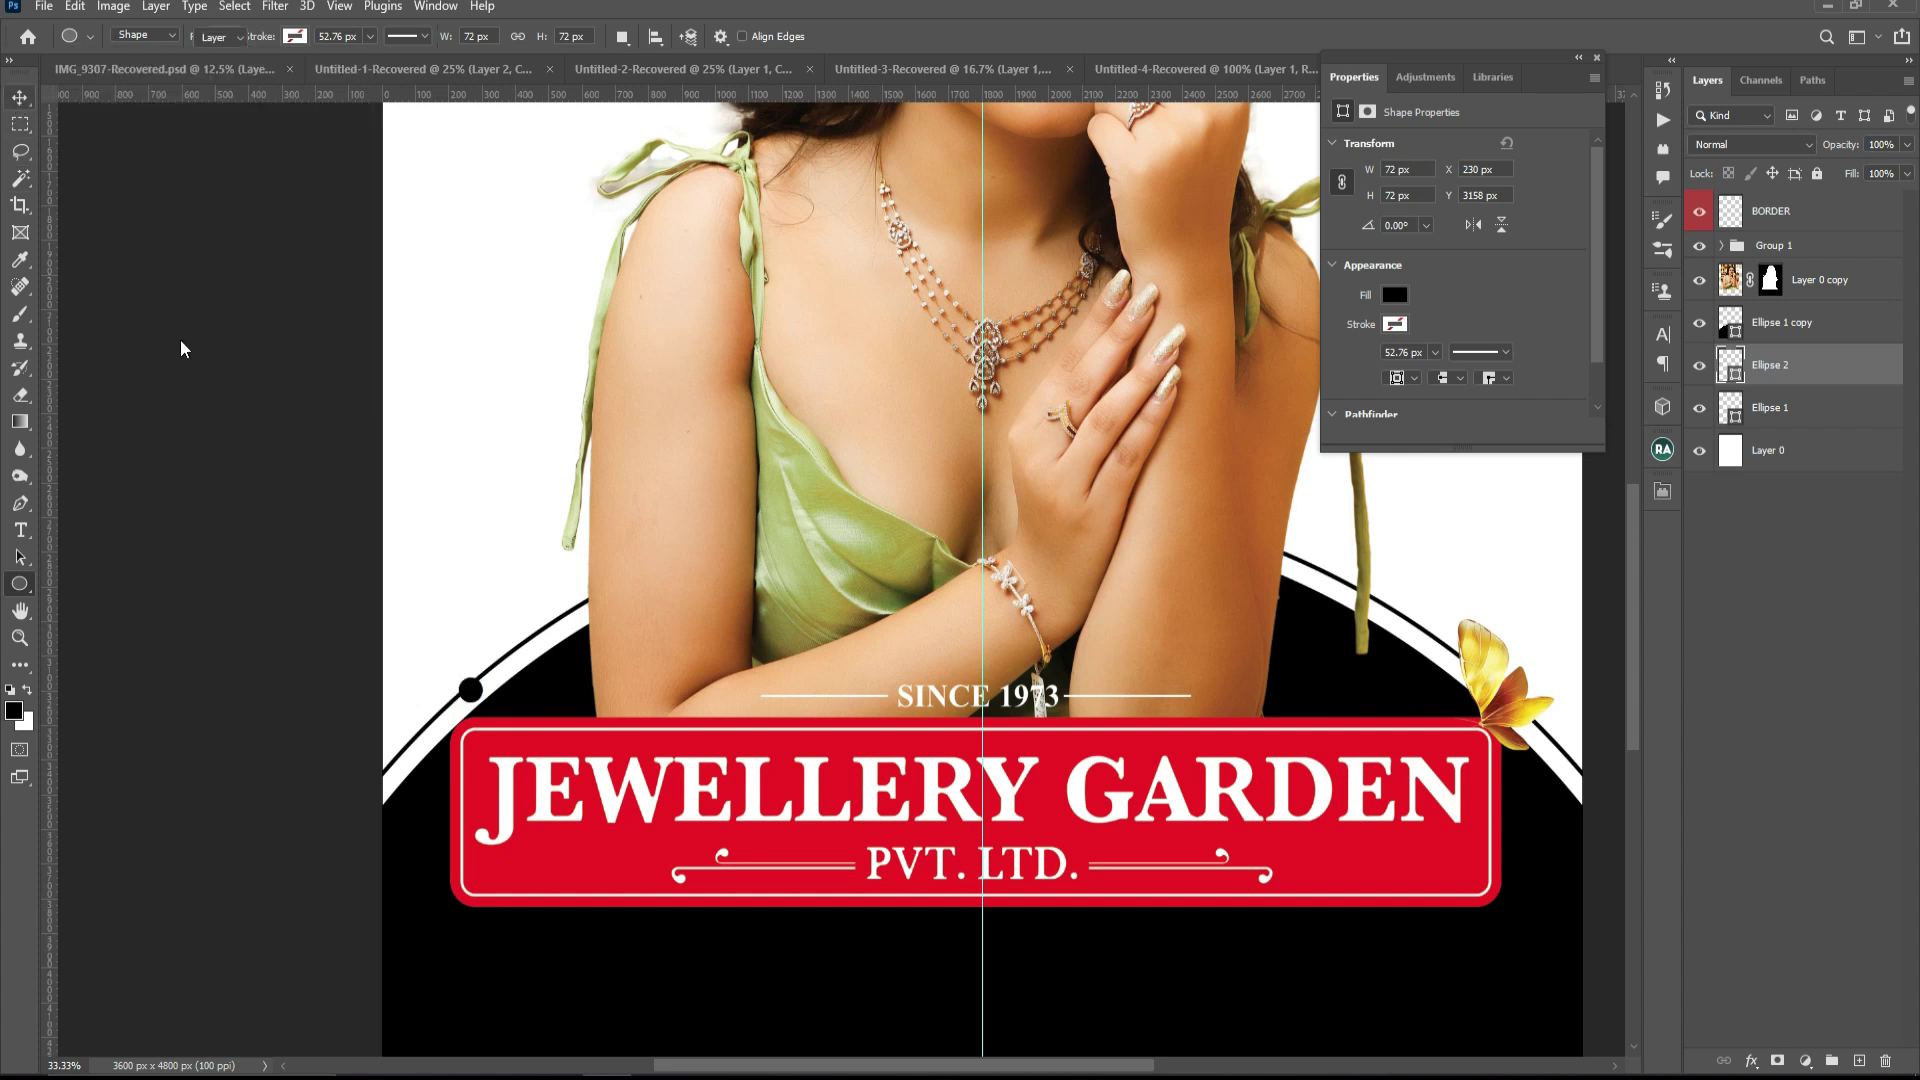
{"action": "key", "text": "v"}
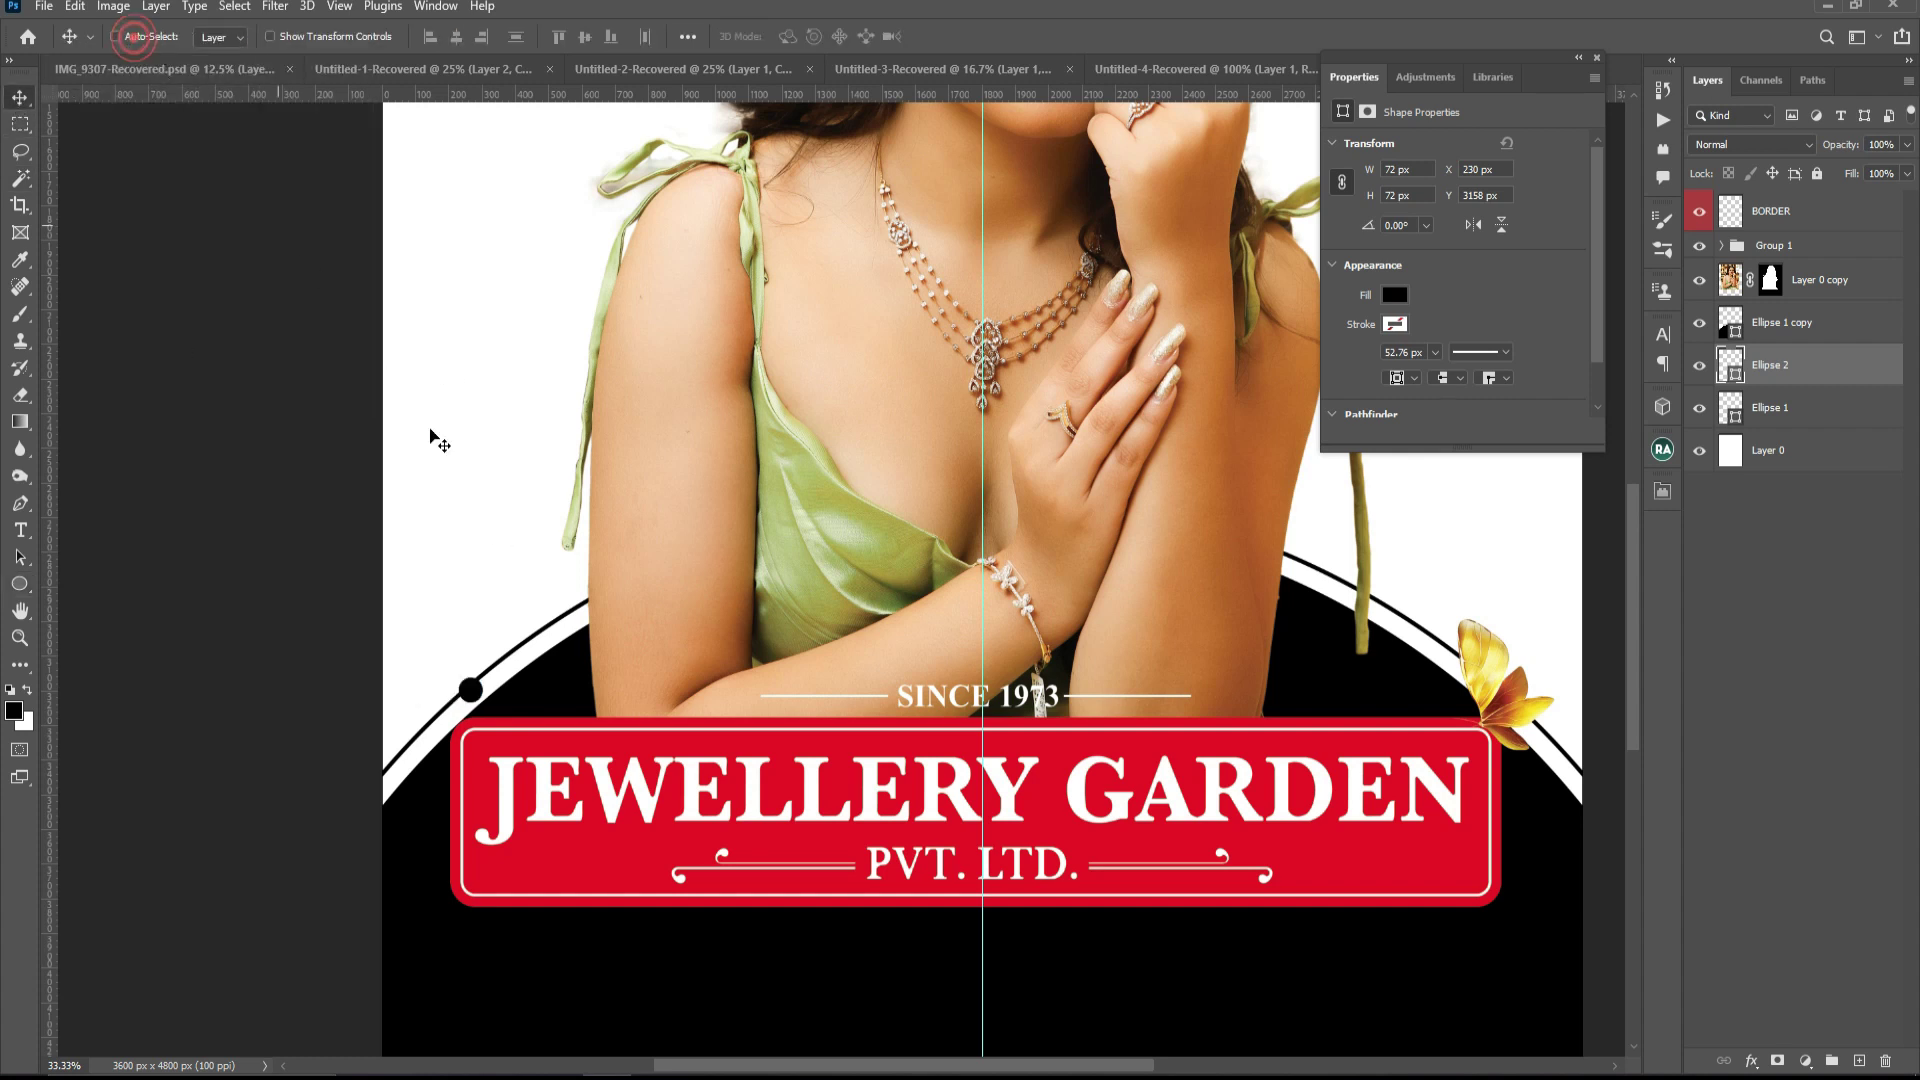
{"action": "left_click_drag", "start_coordinate": [506, 639], "coordinate": [473, 660]}
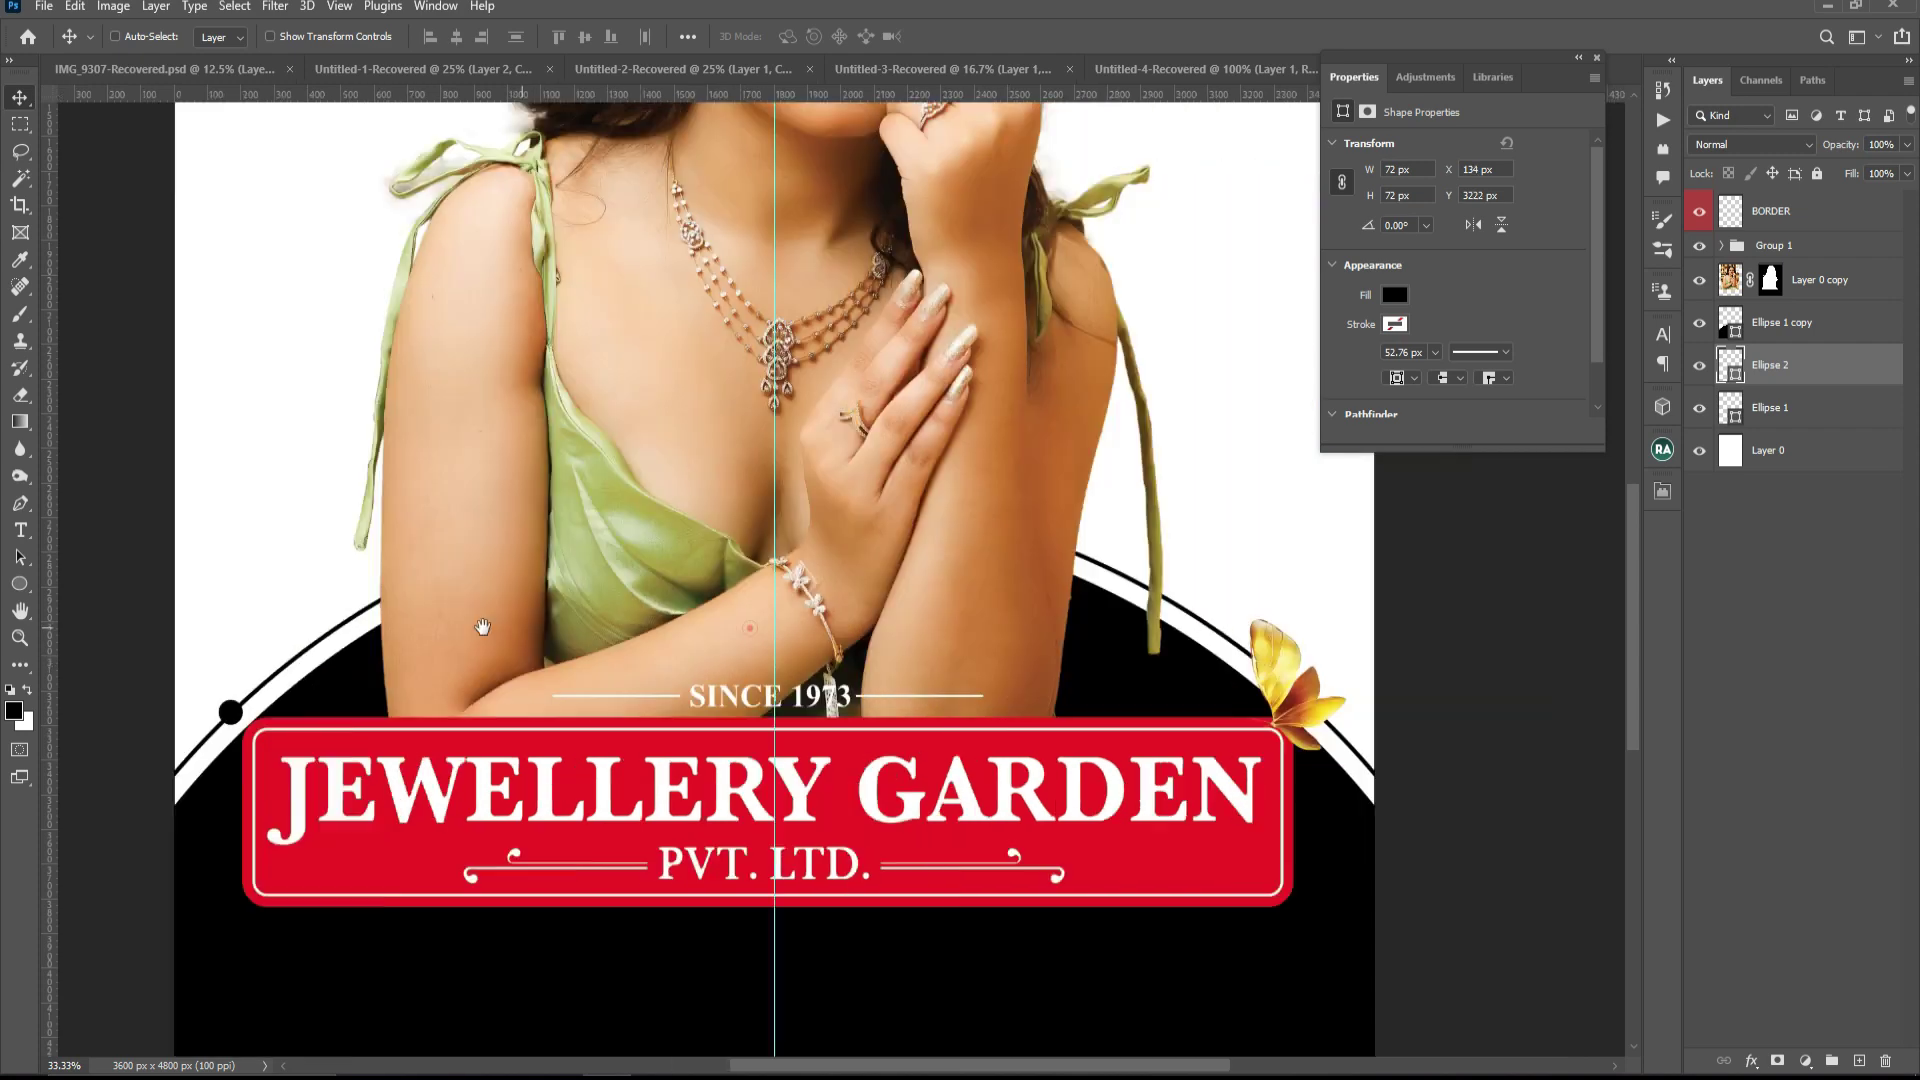
- Group Ellipse 1 copy, Ellipse 2 copy 2, Ellipse 2 copy, Ellipse 2 and Ellipse 1 into Group 2
{"action": "scroll", "coordinate": [553, 680], "scroll_direction": "right", "scroll_amount": 3}
{"action": "mouse_move", "coordinate": [200, 705]}
{"action": "left_mouse_down"}
{"action": "mouse_move", "coordinate": [965, 535]}
{"action": "mouse_move", "coordinate": [1072, 558]}
{"action": "mouse_move", "coordinate": [1289, 748]}
{"action": "left_mouse_up"}
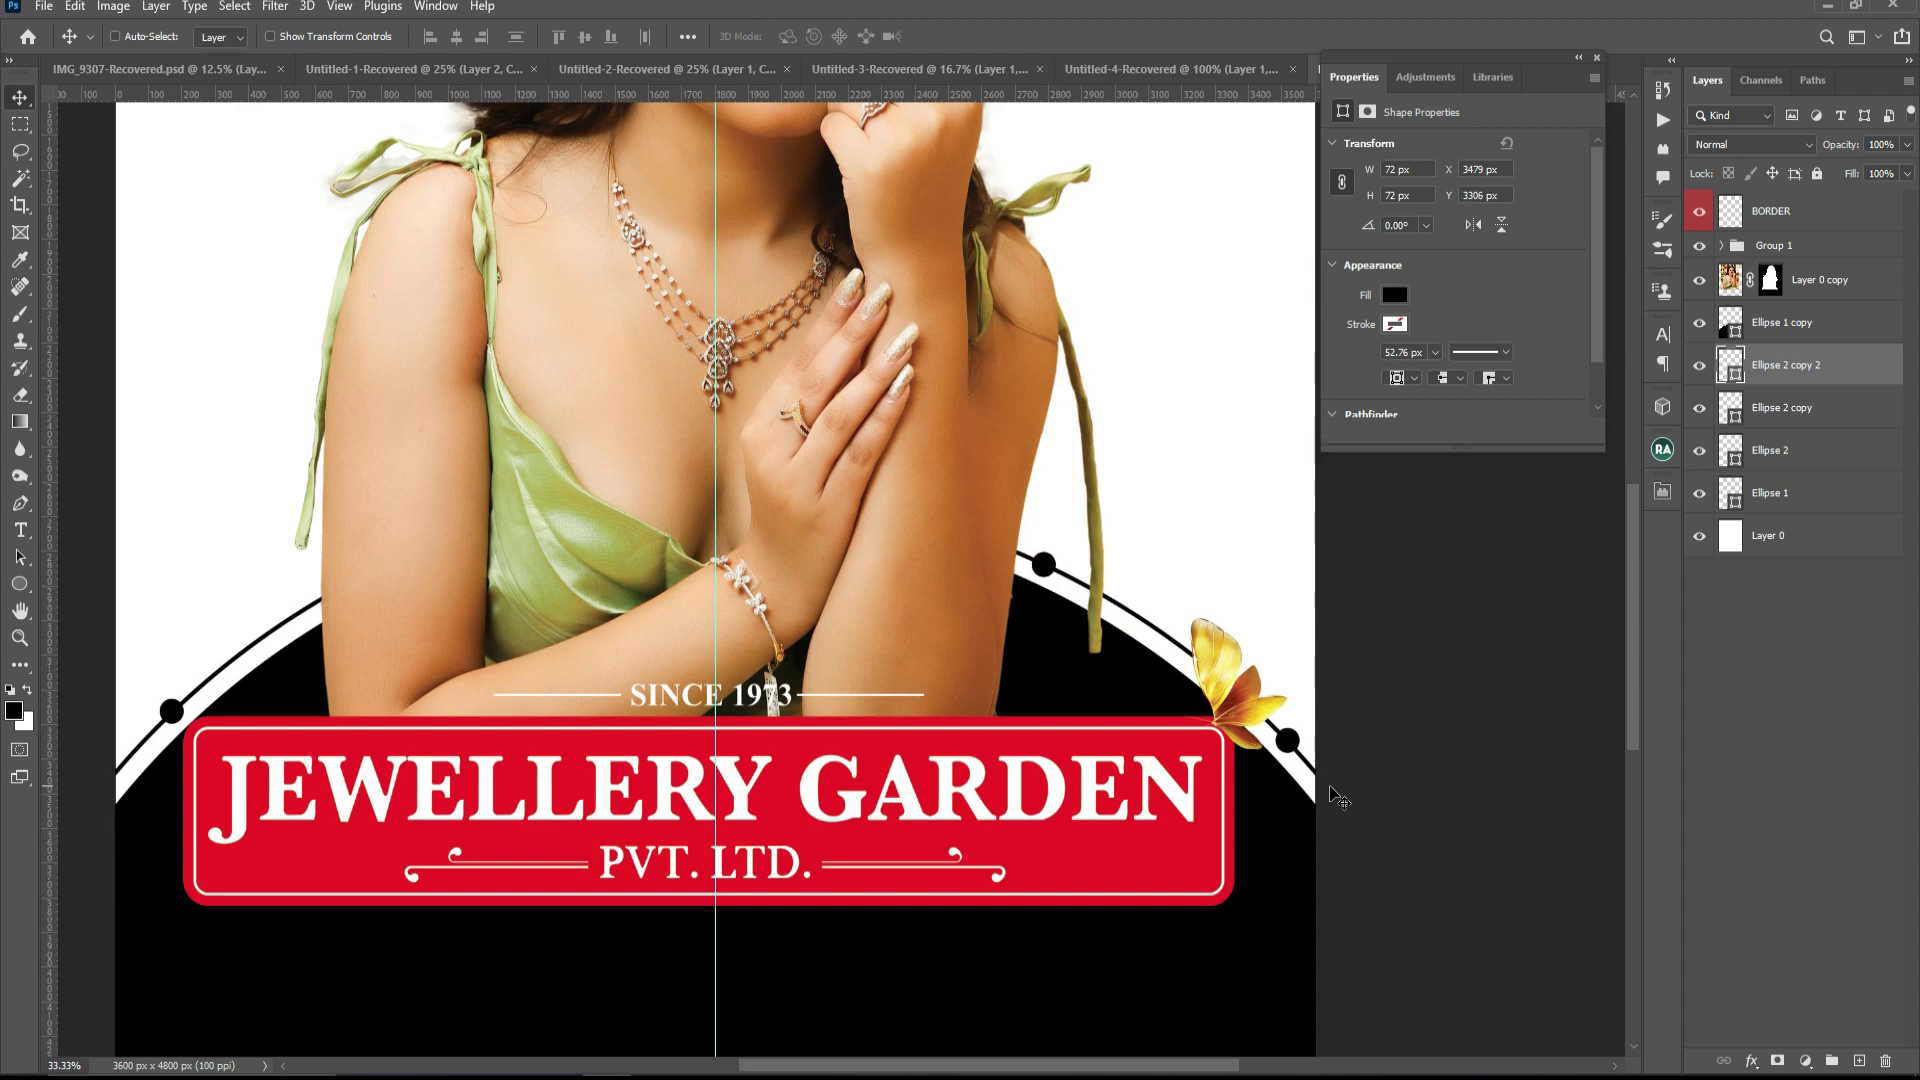
{"action": "key", "text": "ctrl+minus"}
{"action": "key", "text": "ctrl+minus"}
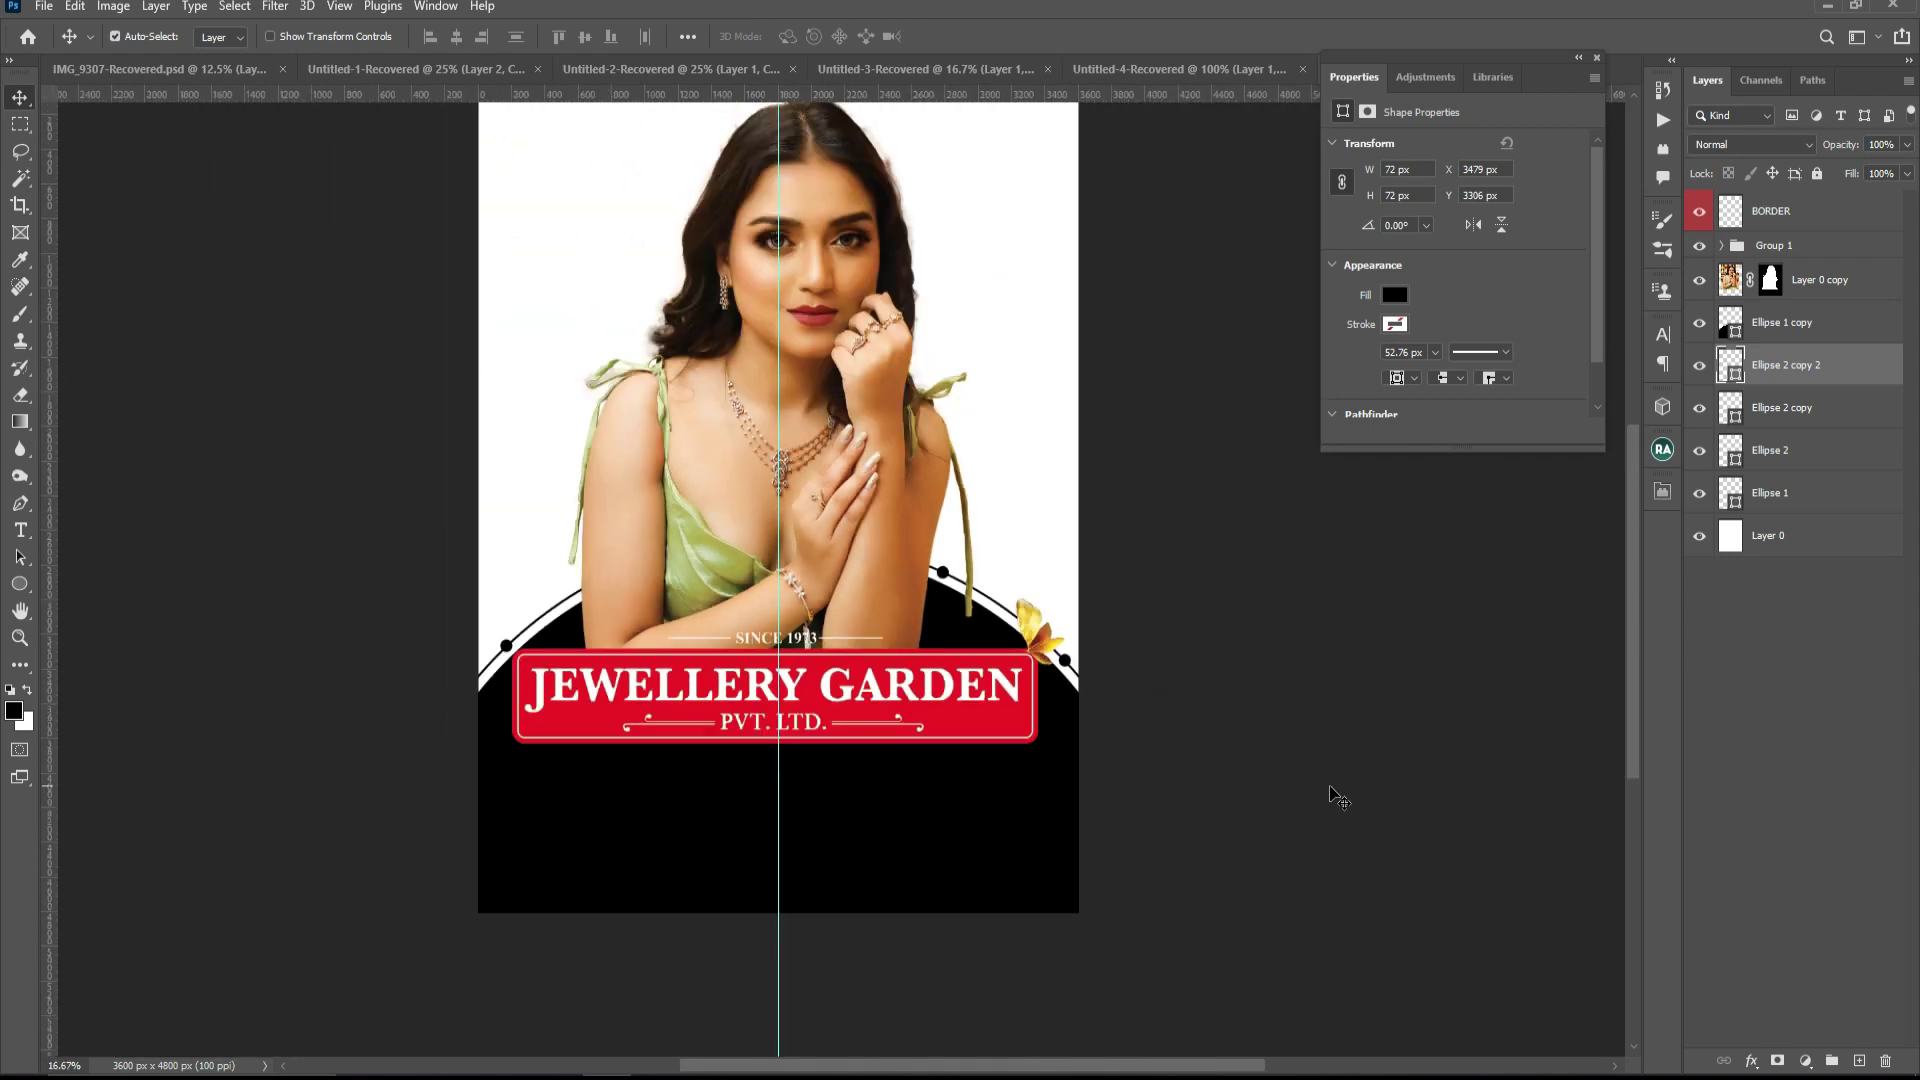
{"action": "key", "text": "ctrl+minus"}
{"action": "left_click", "coordinate": [1795, 322]}
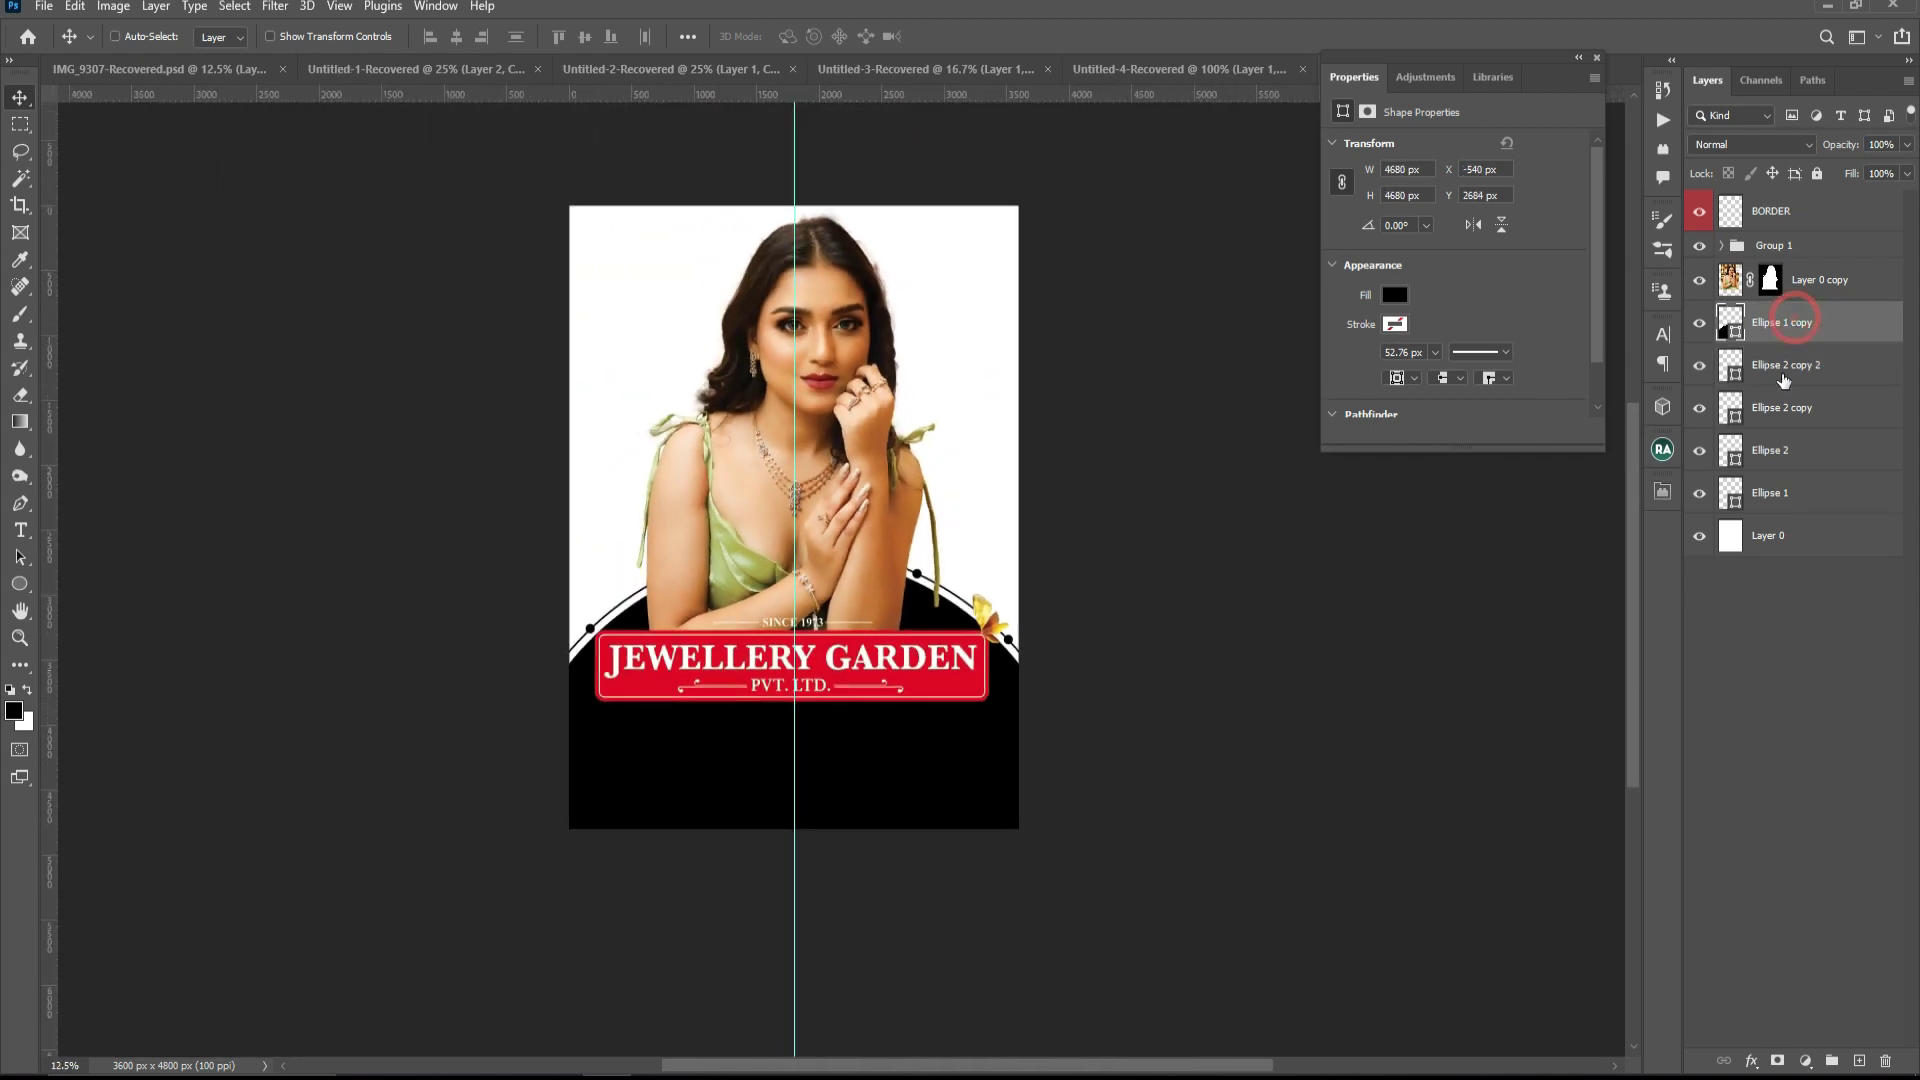
{"action": "left_click", "coordinate": [1773, 366], "text": "ctrl"}
{"action": "left_click", "coordinate": [1771, 407], "text": "ctrl"}
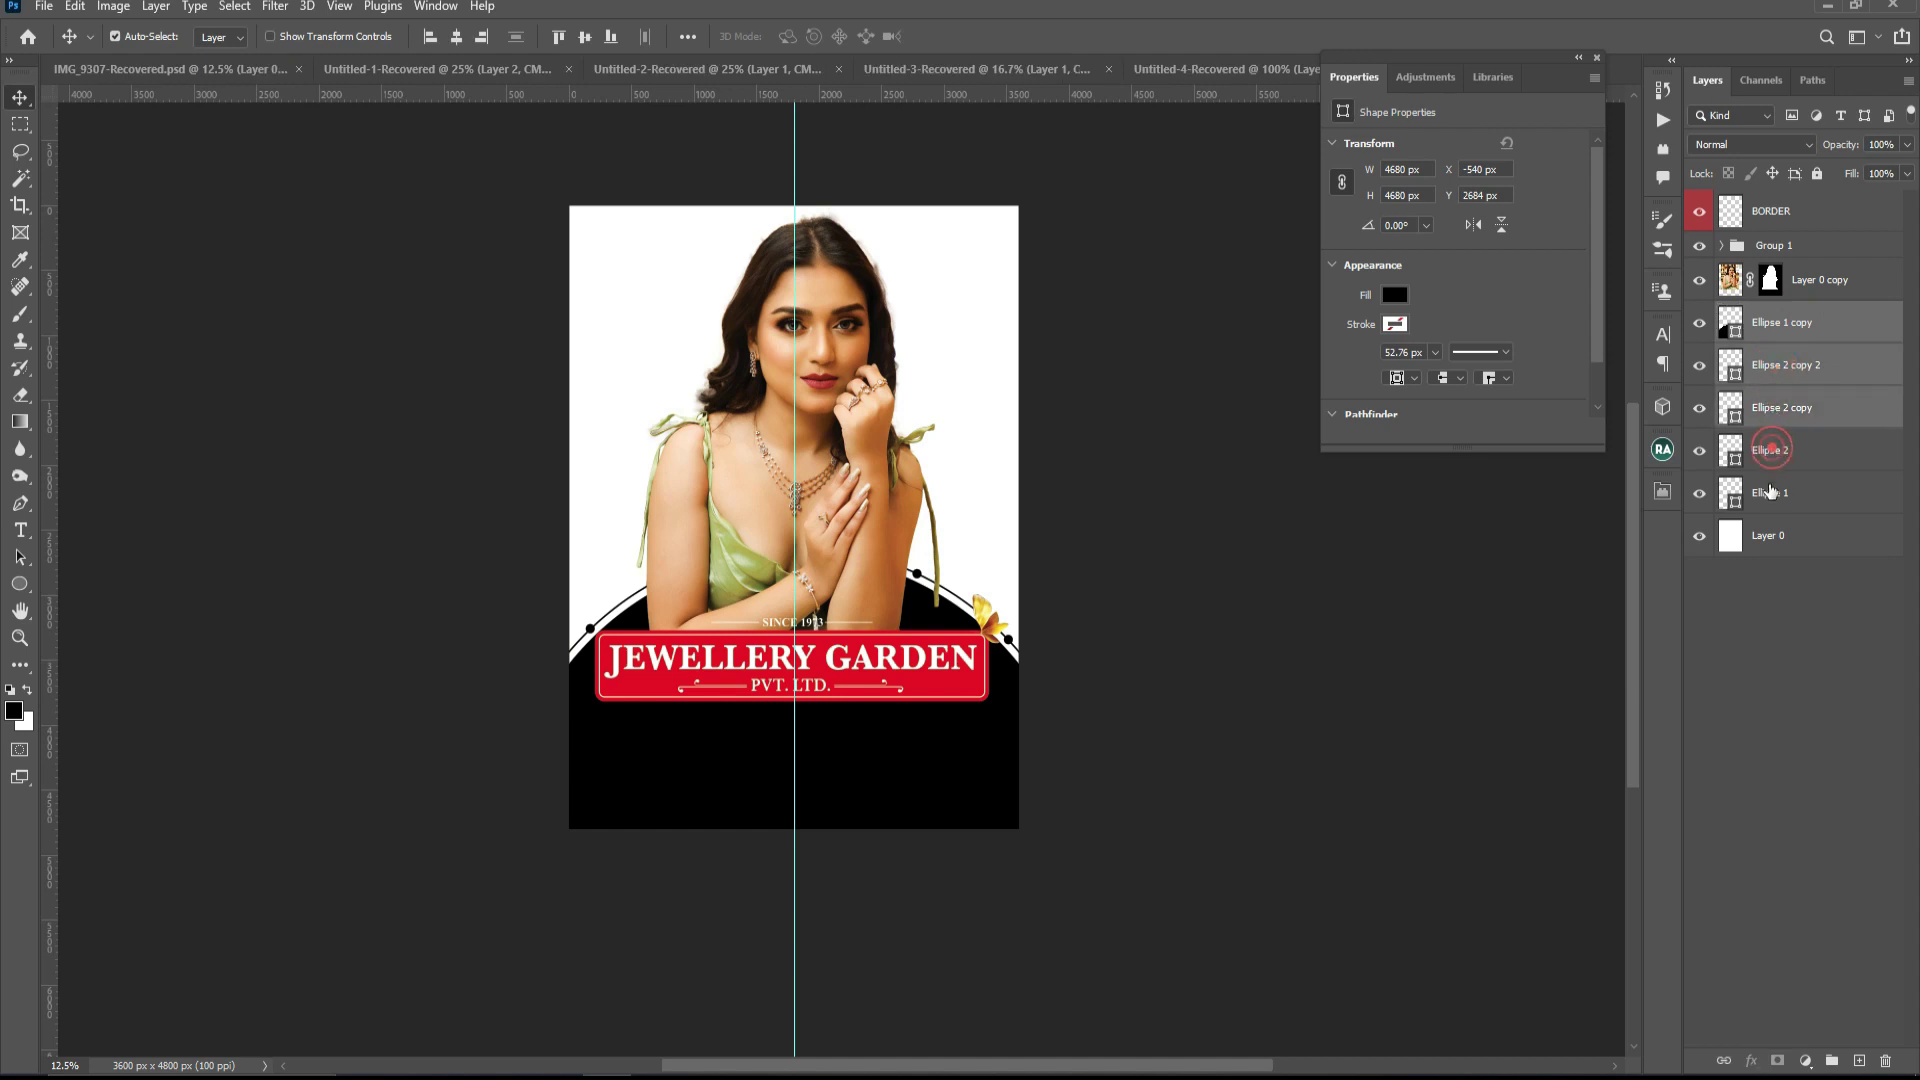
{"action": "left_click", "coordinate": [1771, 450], "text": "ctrl"}
{"action": "left_click", "coordinate": [1770, 493], "text": "ctrl"}
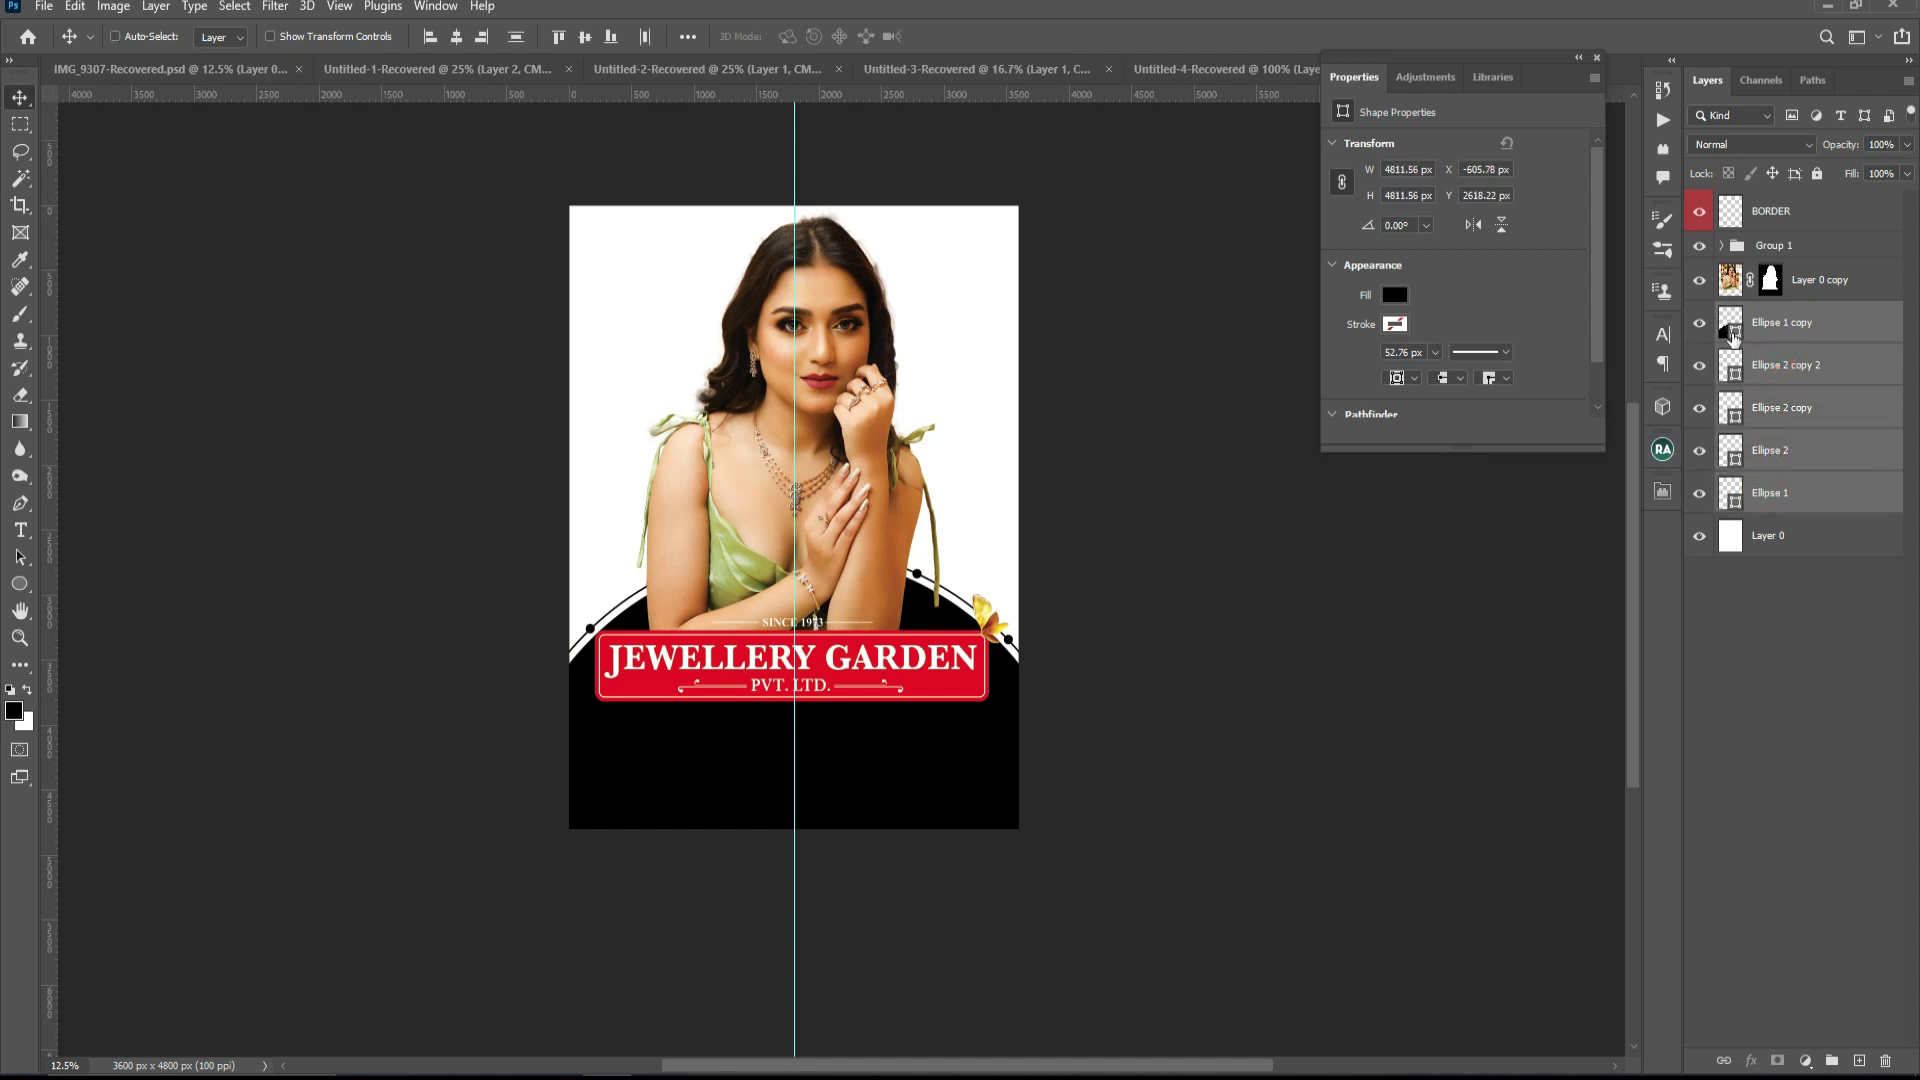
{"action": "key", "text": "ctrl+g"}
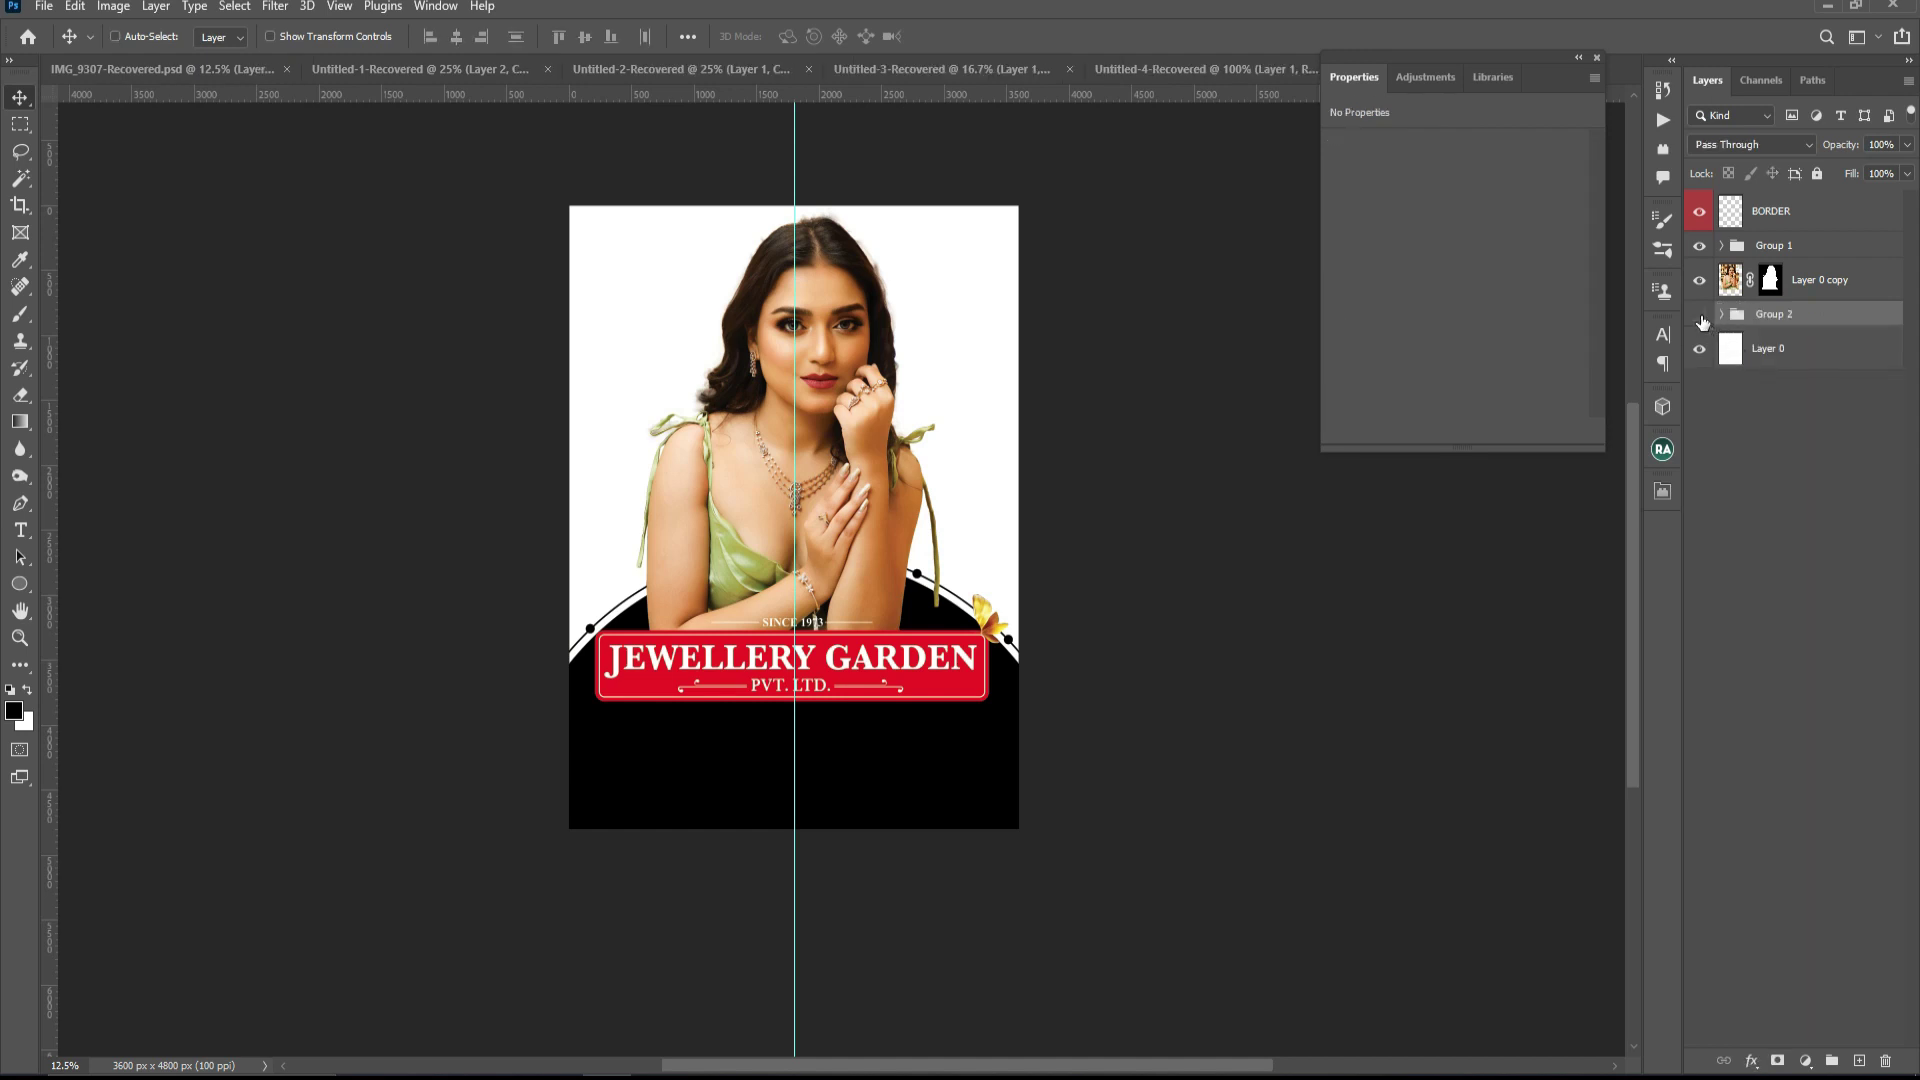
- Toggle Group 2's visibility, leaving it hidden to reveal the text beneath
{"action": "left_click", "coordinate": [1701, 317]}
{"action": "left_click", "coordinate": [1701, 316]}
{"action": "left_click", "coordinate": [1700, 317]}
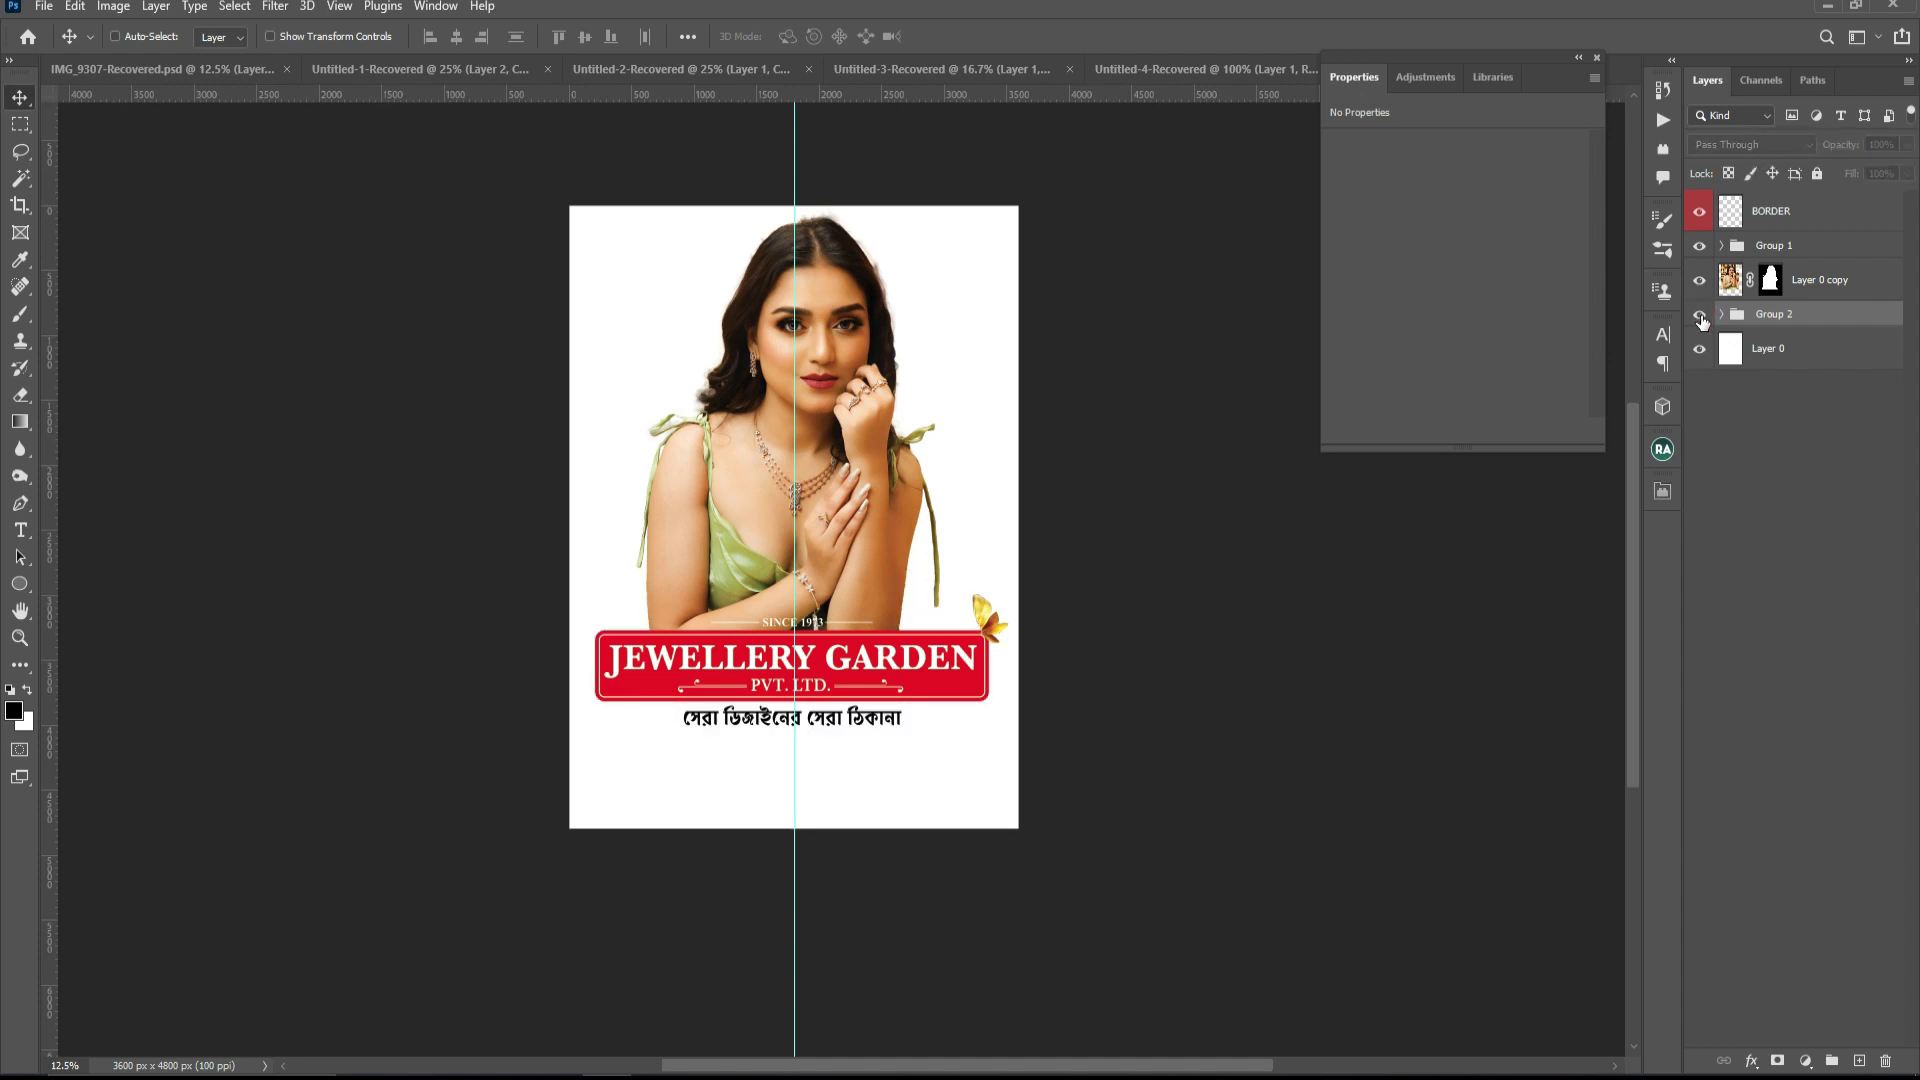
{"action": "left_click", "coordinate": [1701, 317]}
{"action": "key", "text": "ctrl+plus"}
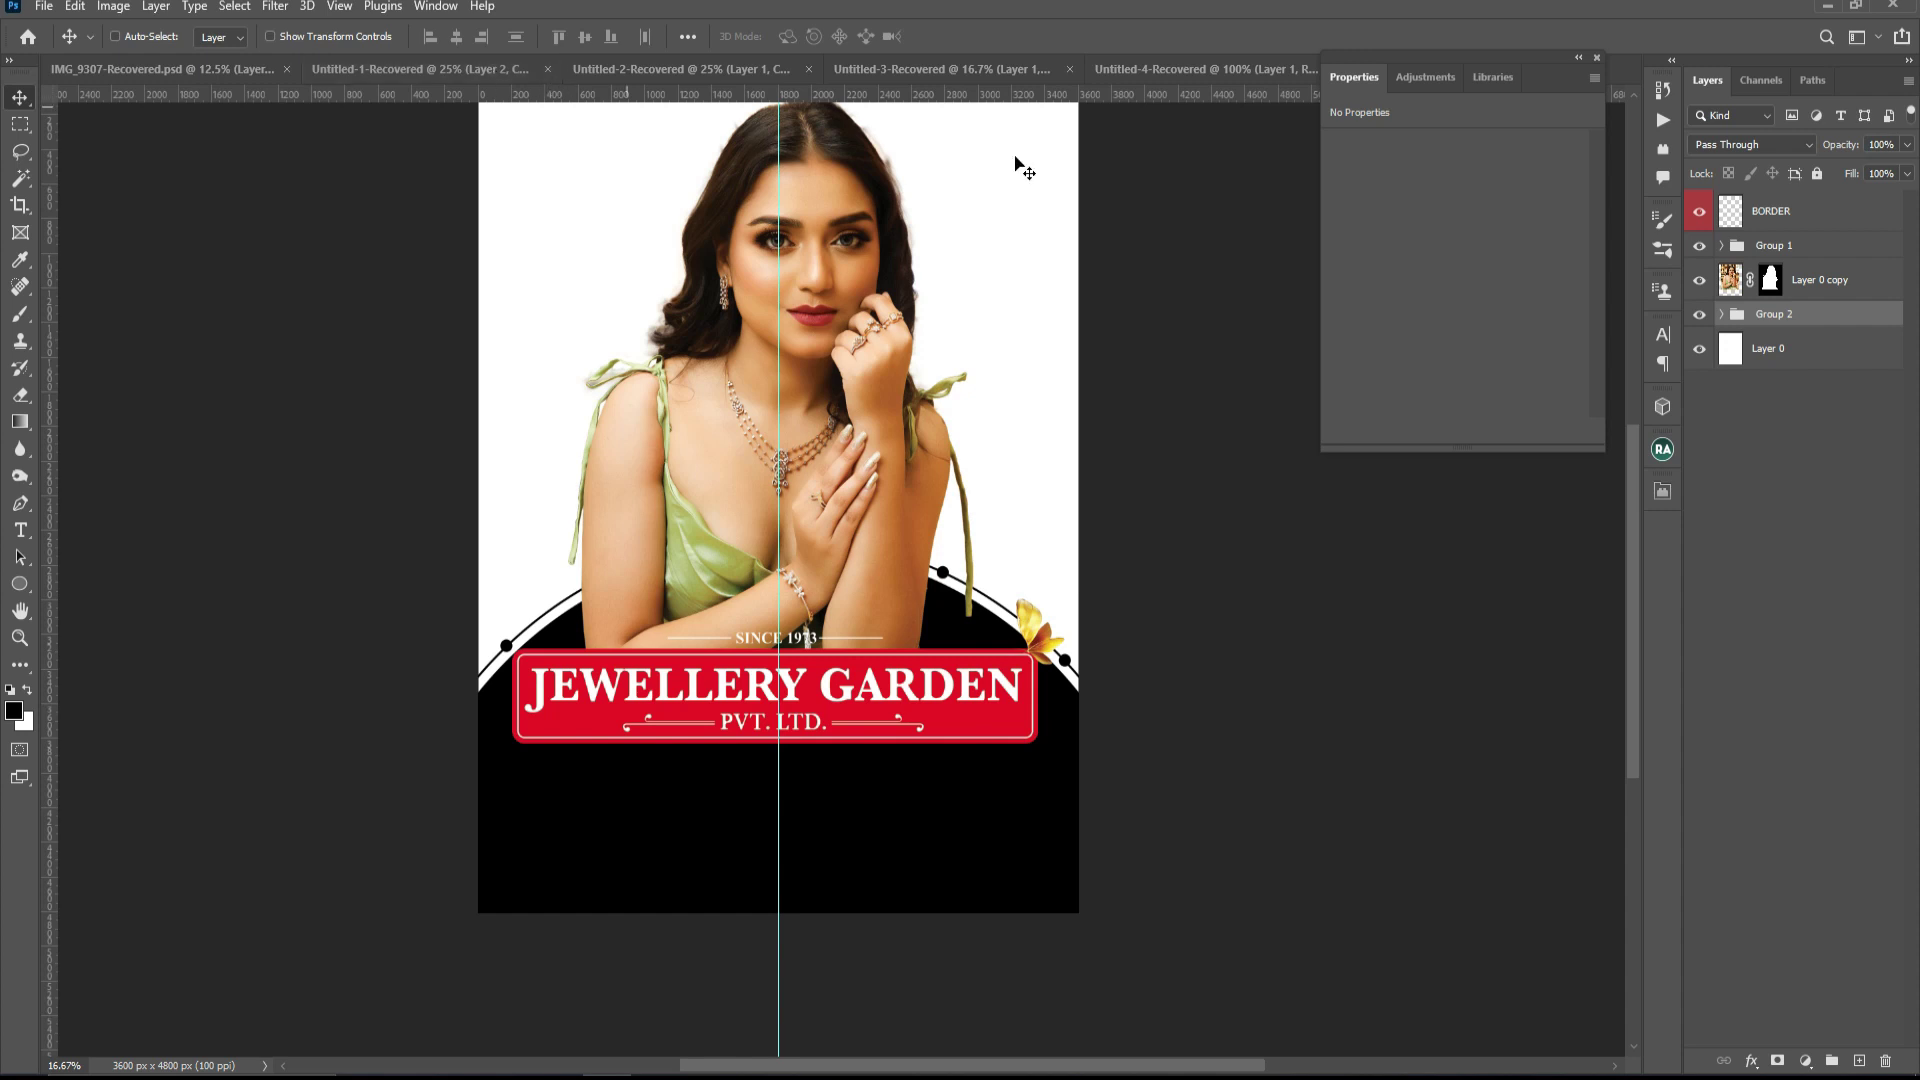
- Select the whole gold gradient canvas, then return to Banner with Group 2 visible
{"action": "left_click", "coordinate": [600, 68]}
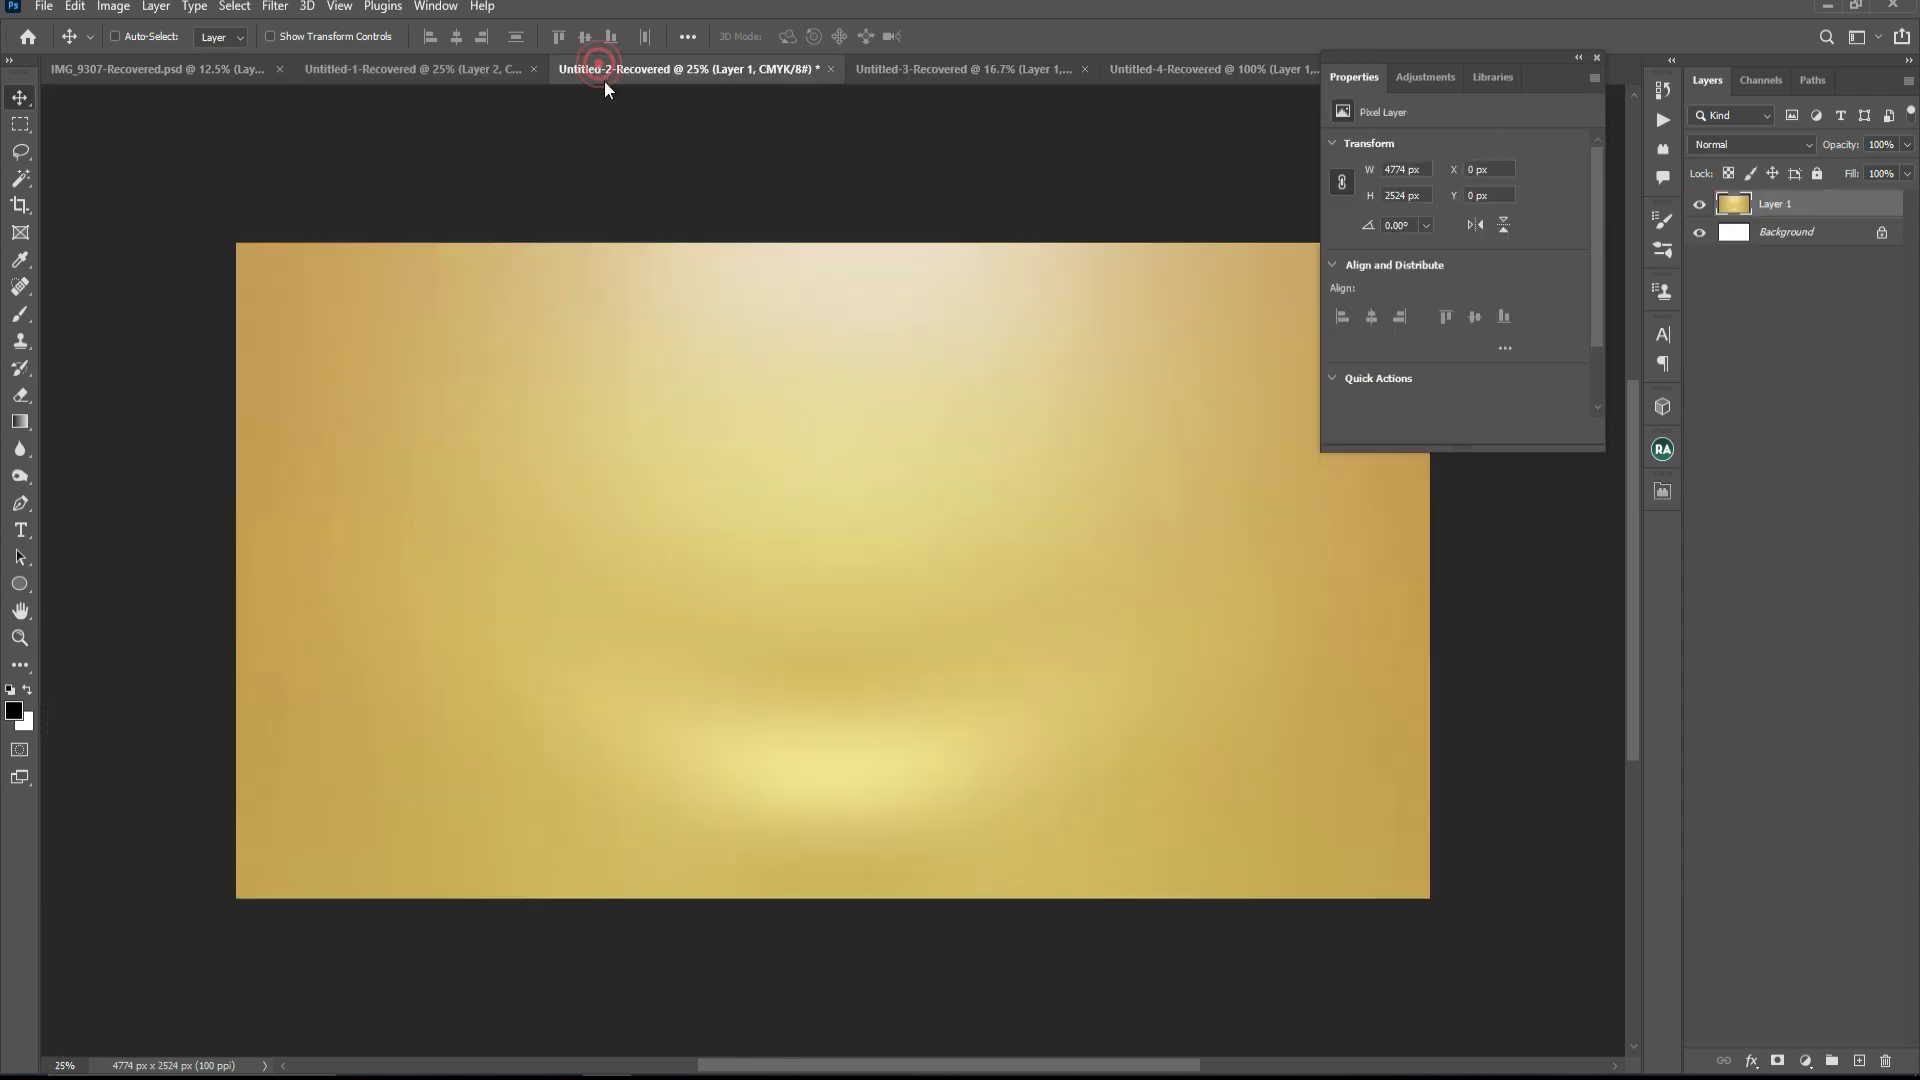
{"action": "left_click", "coordinate": [1597, 57]}
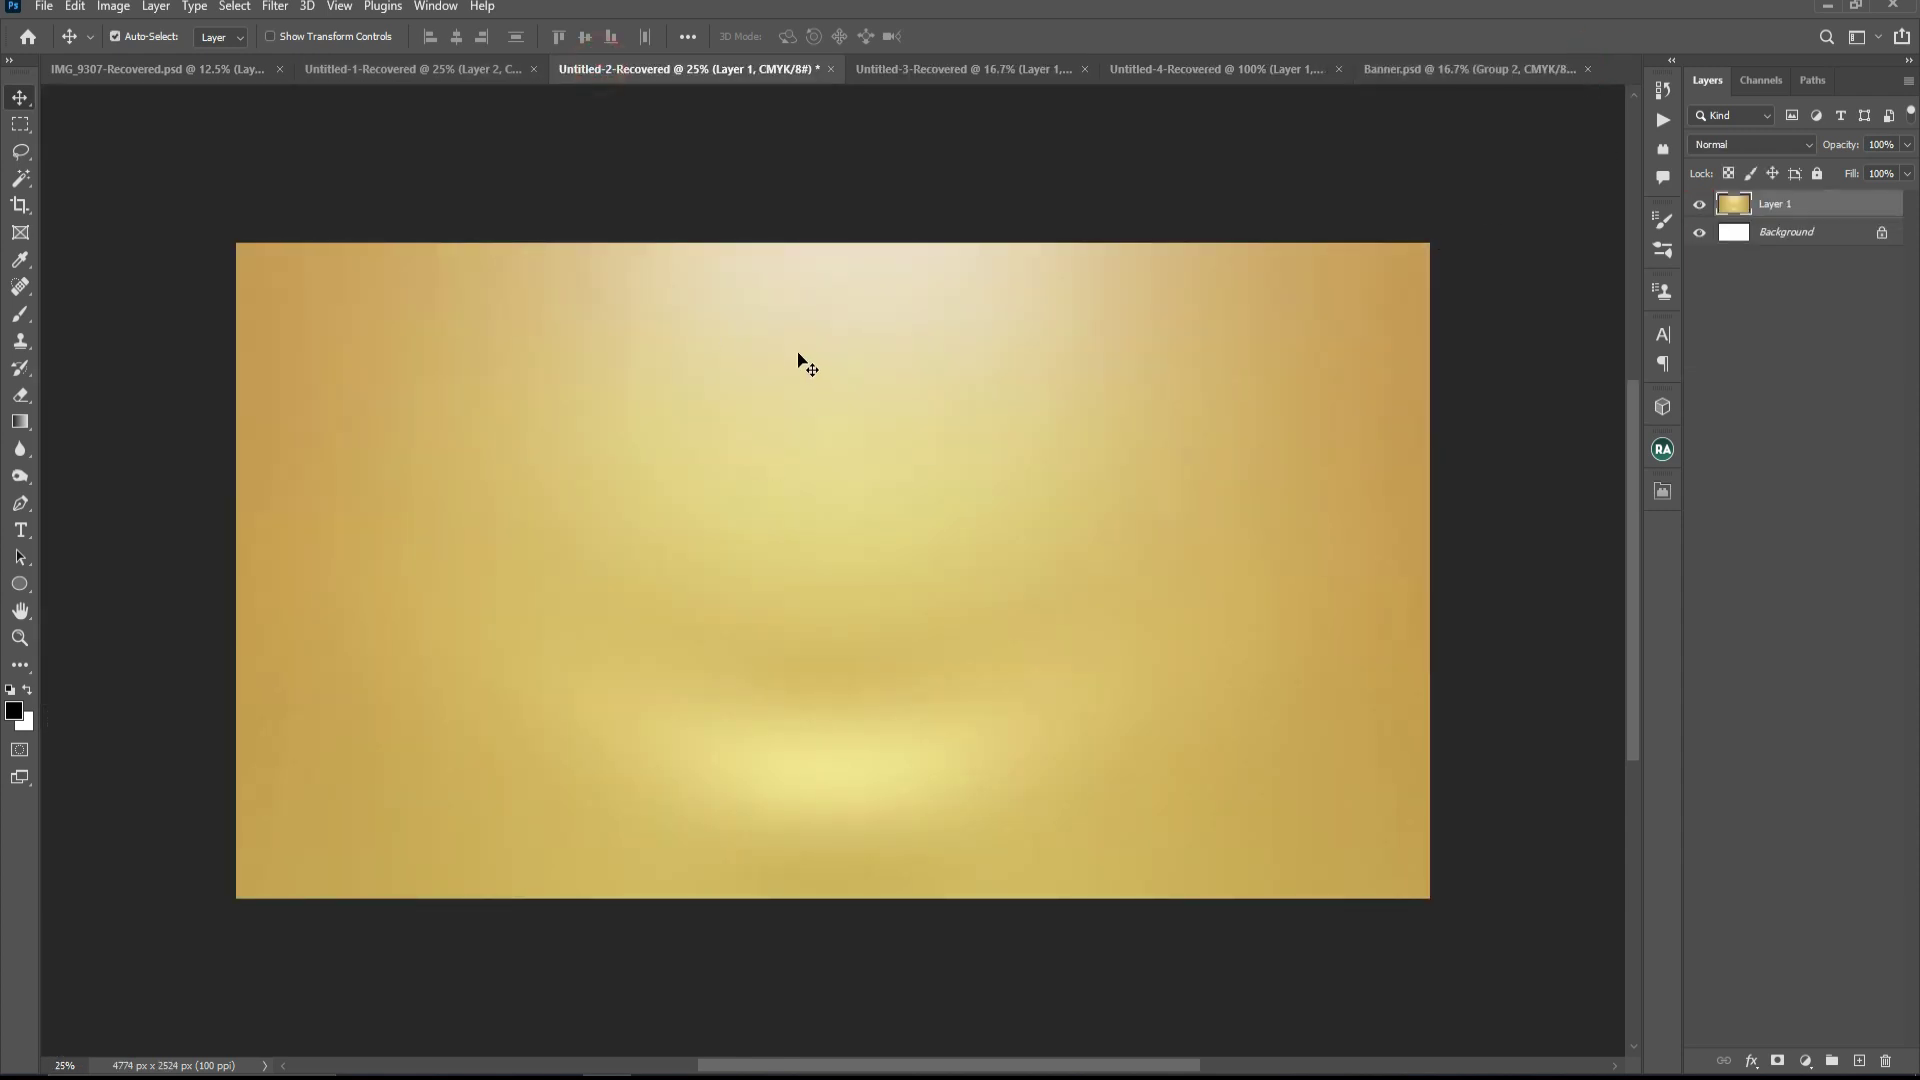
{"action": "key", "text": "ctrl+a"}
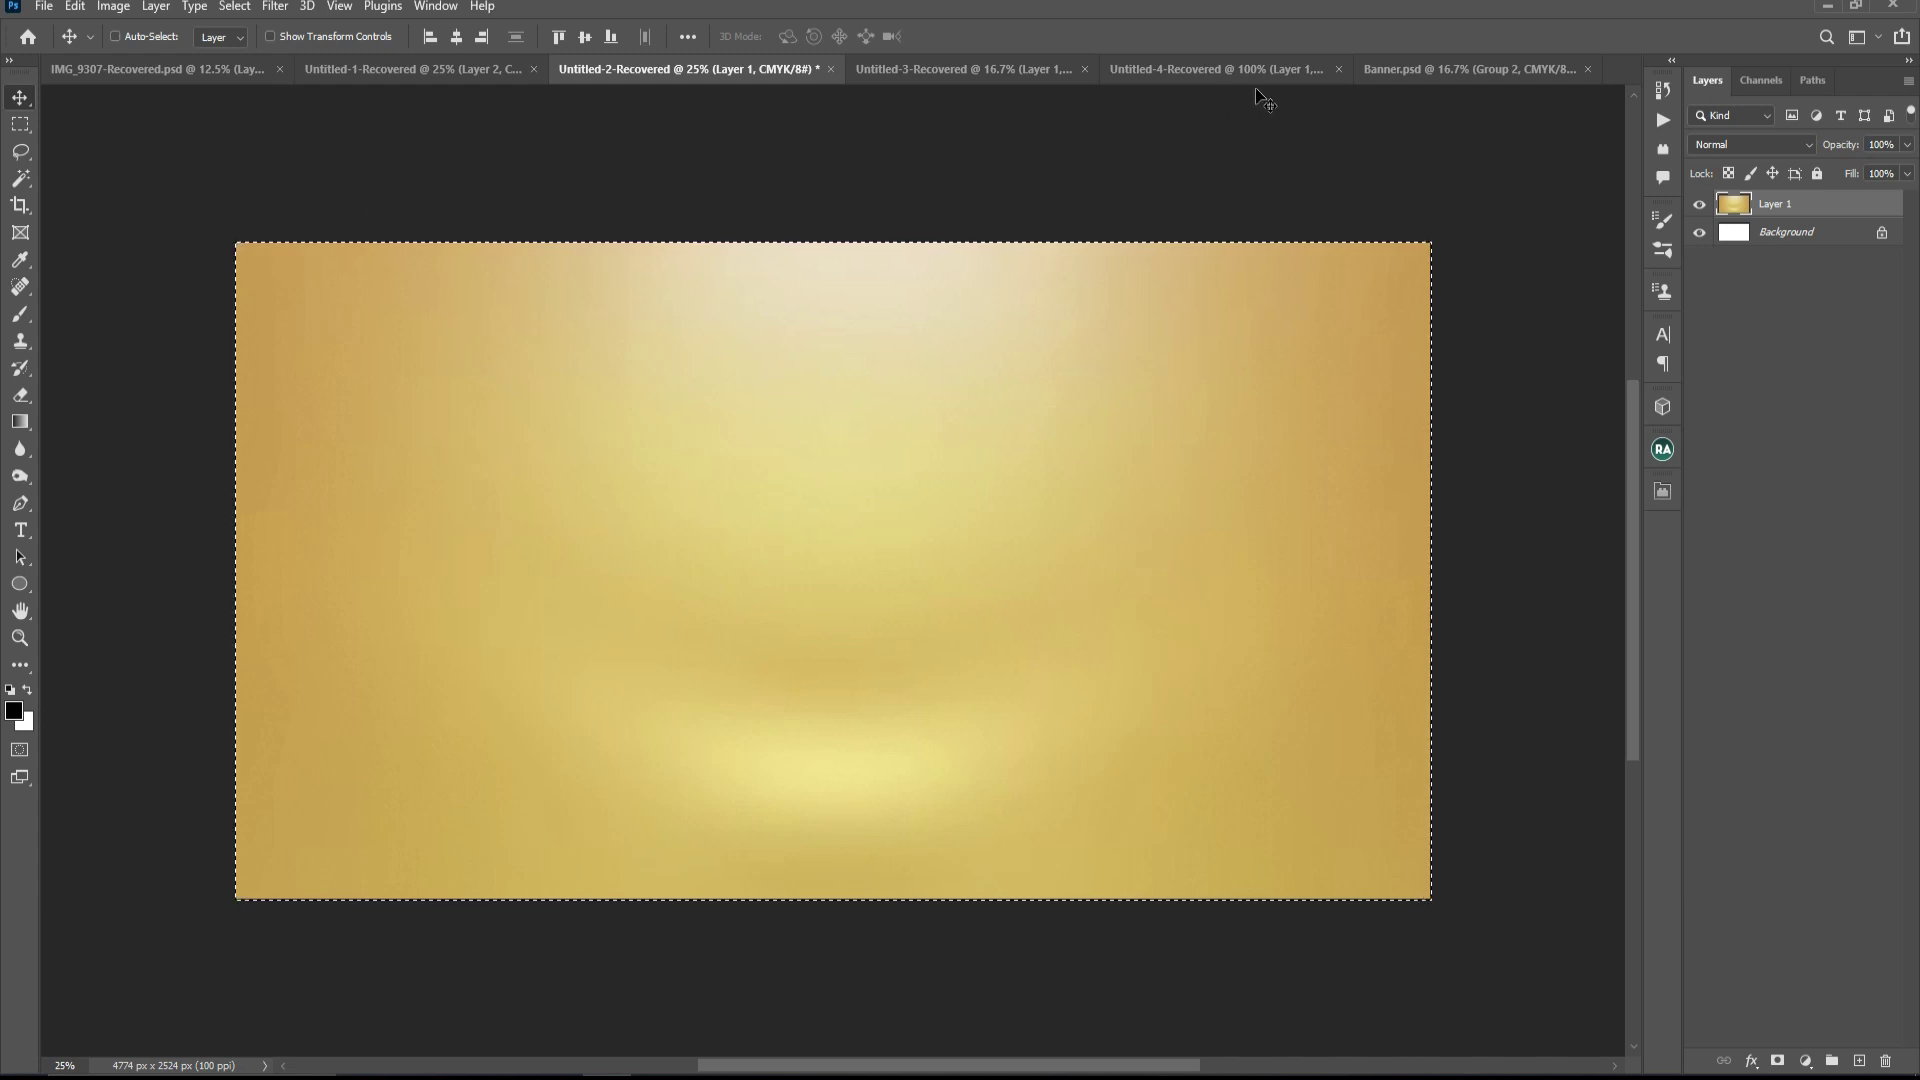
{"action": "left_click", "coordinate": [1382, 70]}
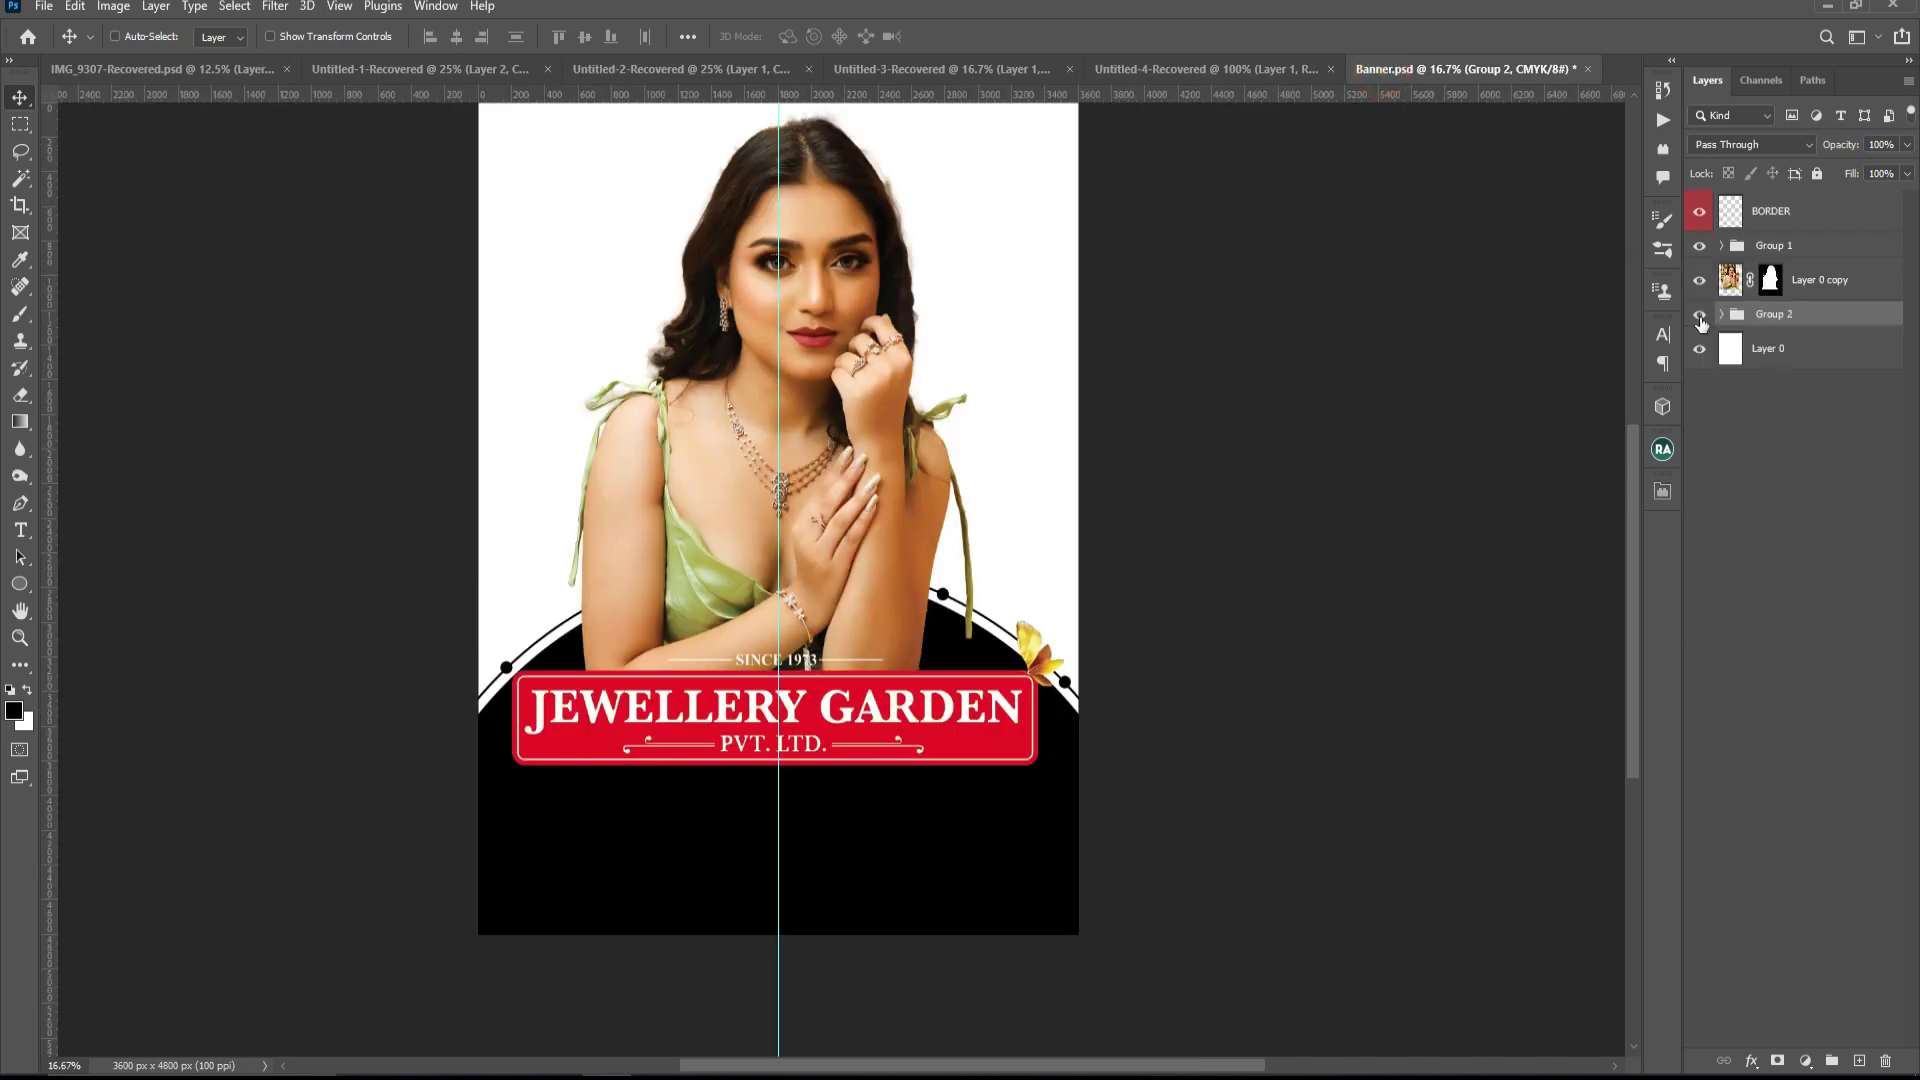
{"action": "left_click", "coordinate": [1699, 315]}
- Paste the gold gradient, clip it to Group 2's arc, and enlarge it over the lower poster
{"action": "key", "text": "ctrl+v"}
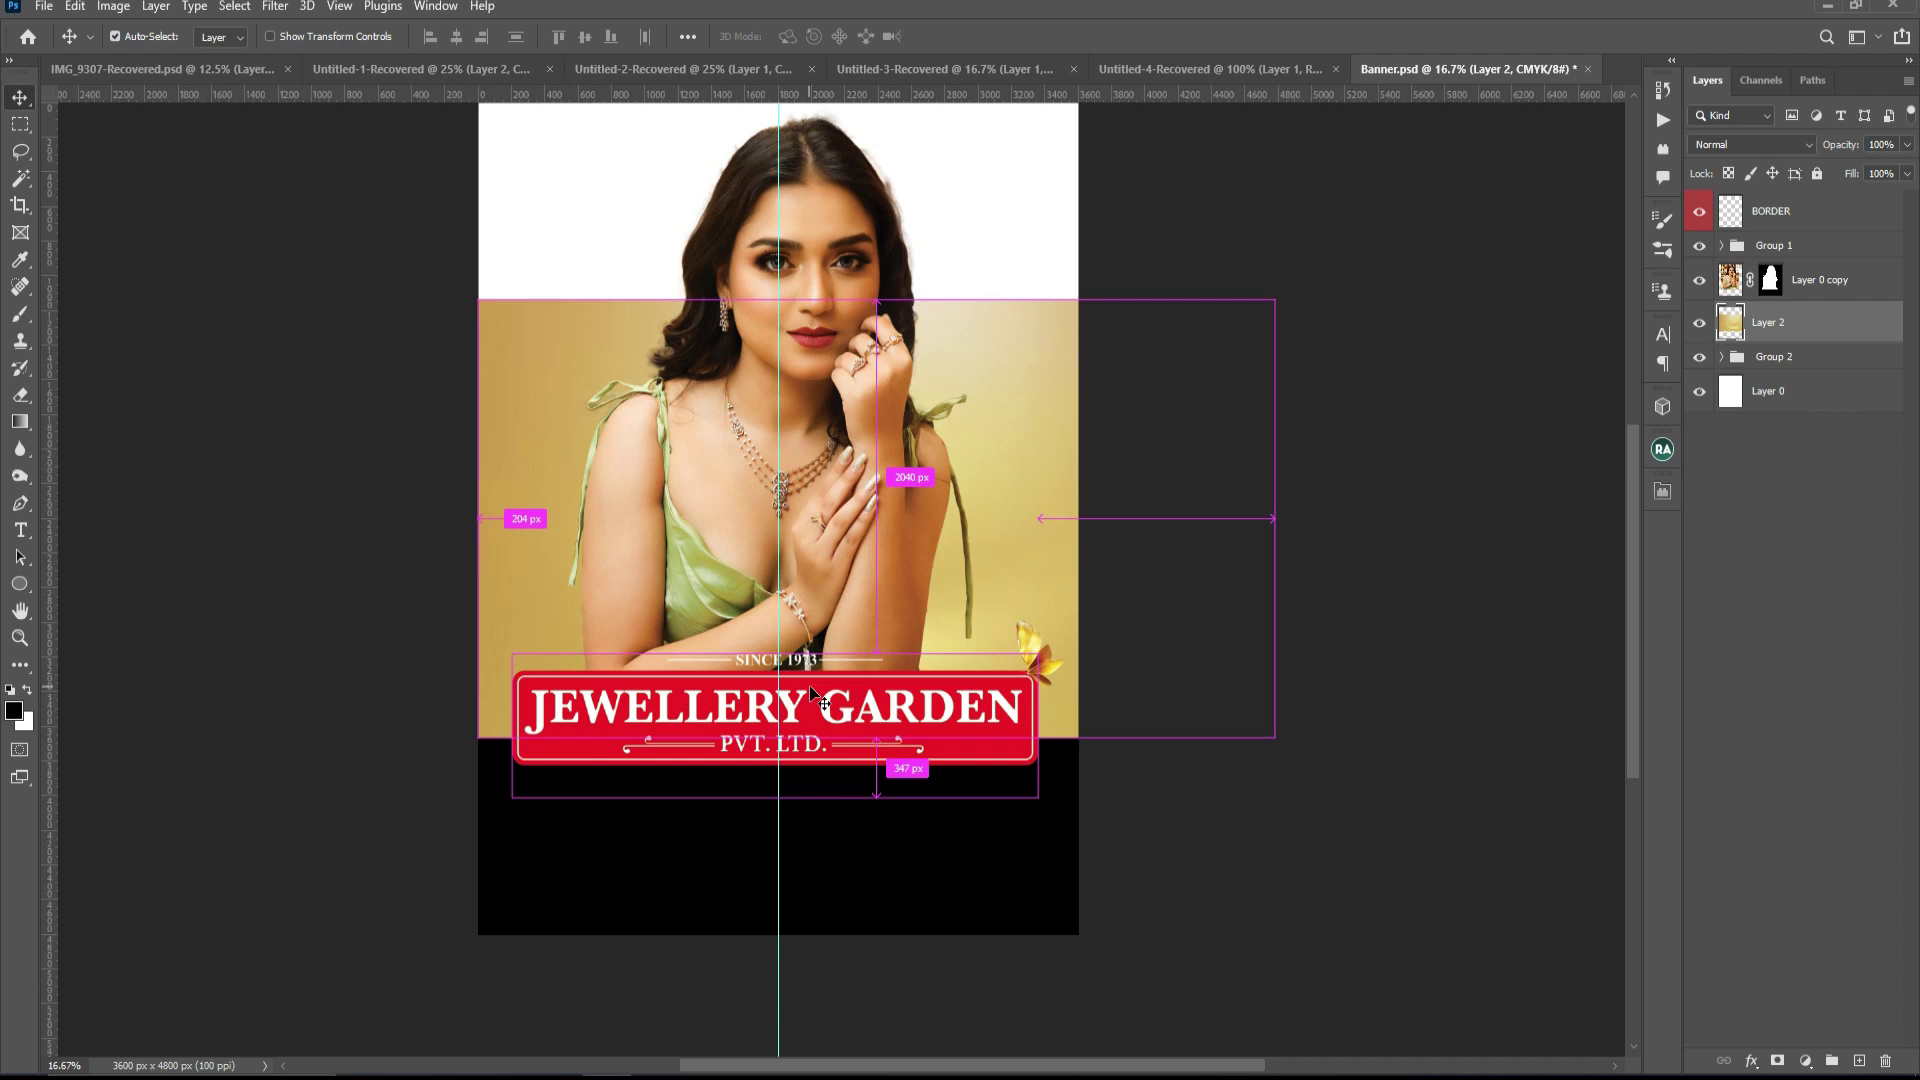
{"action": "key", "text": "ctrl+alt+g"}
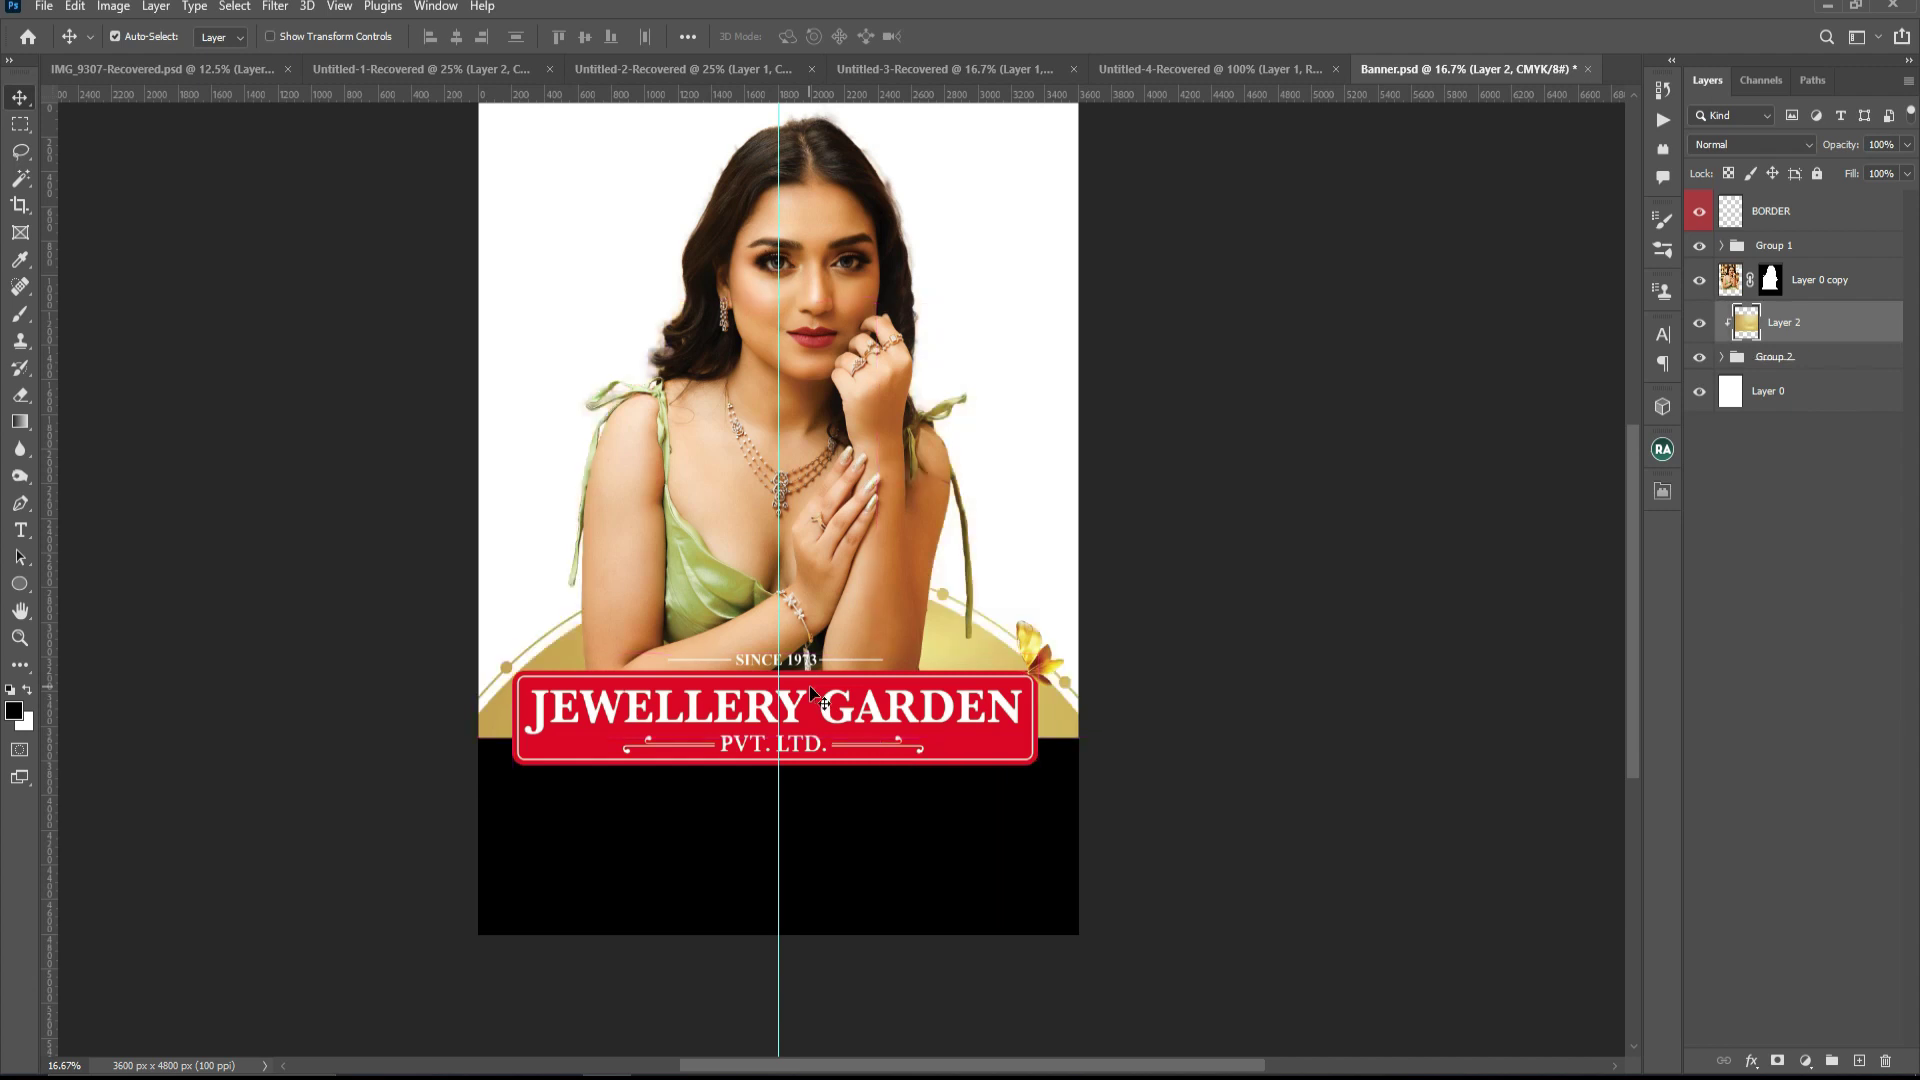
{"action": "key", "text": "ctrl+t"}
{"action": "mouse_move", "coordinate": [1055, 425]}
{"action": "left_mouse_down"}
{"action": "mouse_move", "coordinate": [947, 640]}
{"action": "mouse_move", "coordinate": [947, 612]}
{"action": "left_mouse_up"}
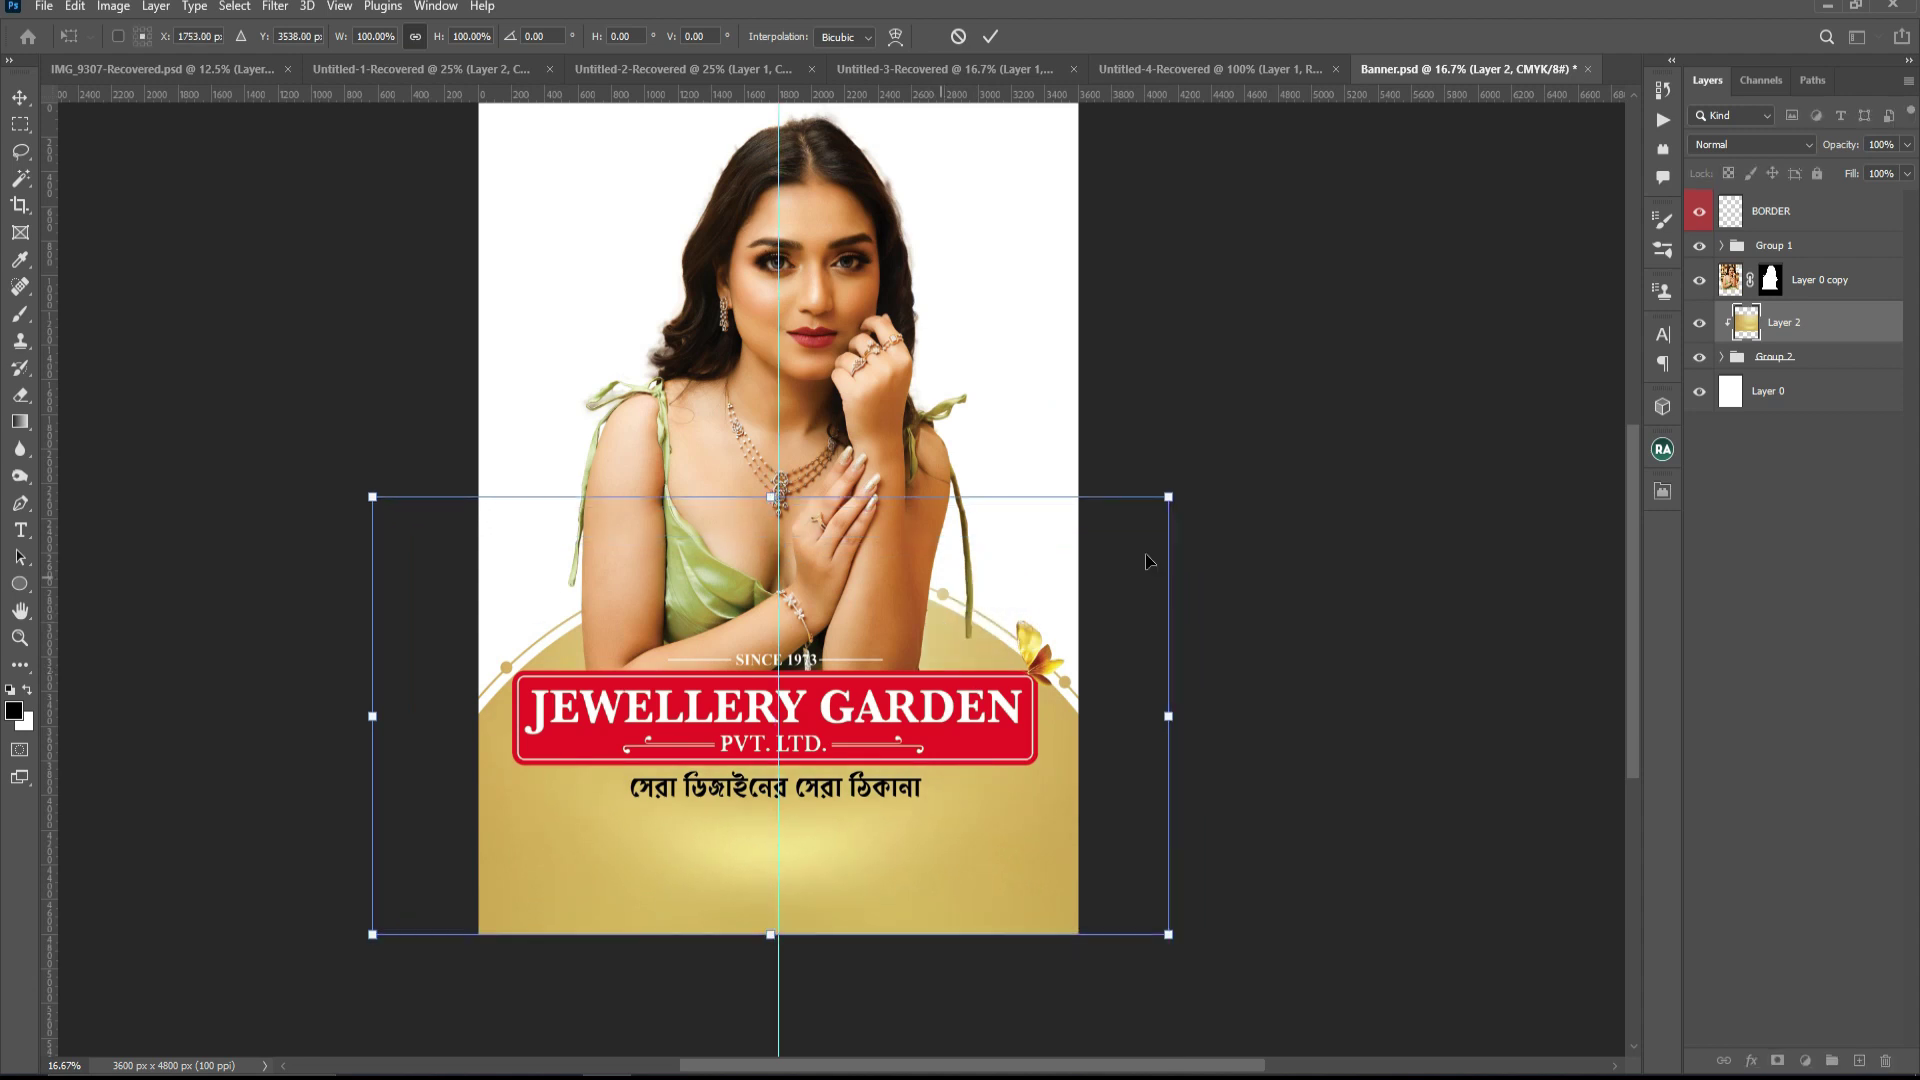
{"action": "left_click_drag", "start_coordinate": [1176, 494], "coordinate": [1174, 496]}
{"action": "double_click", "coordinate": [942, 826]}
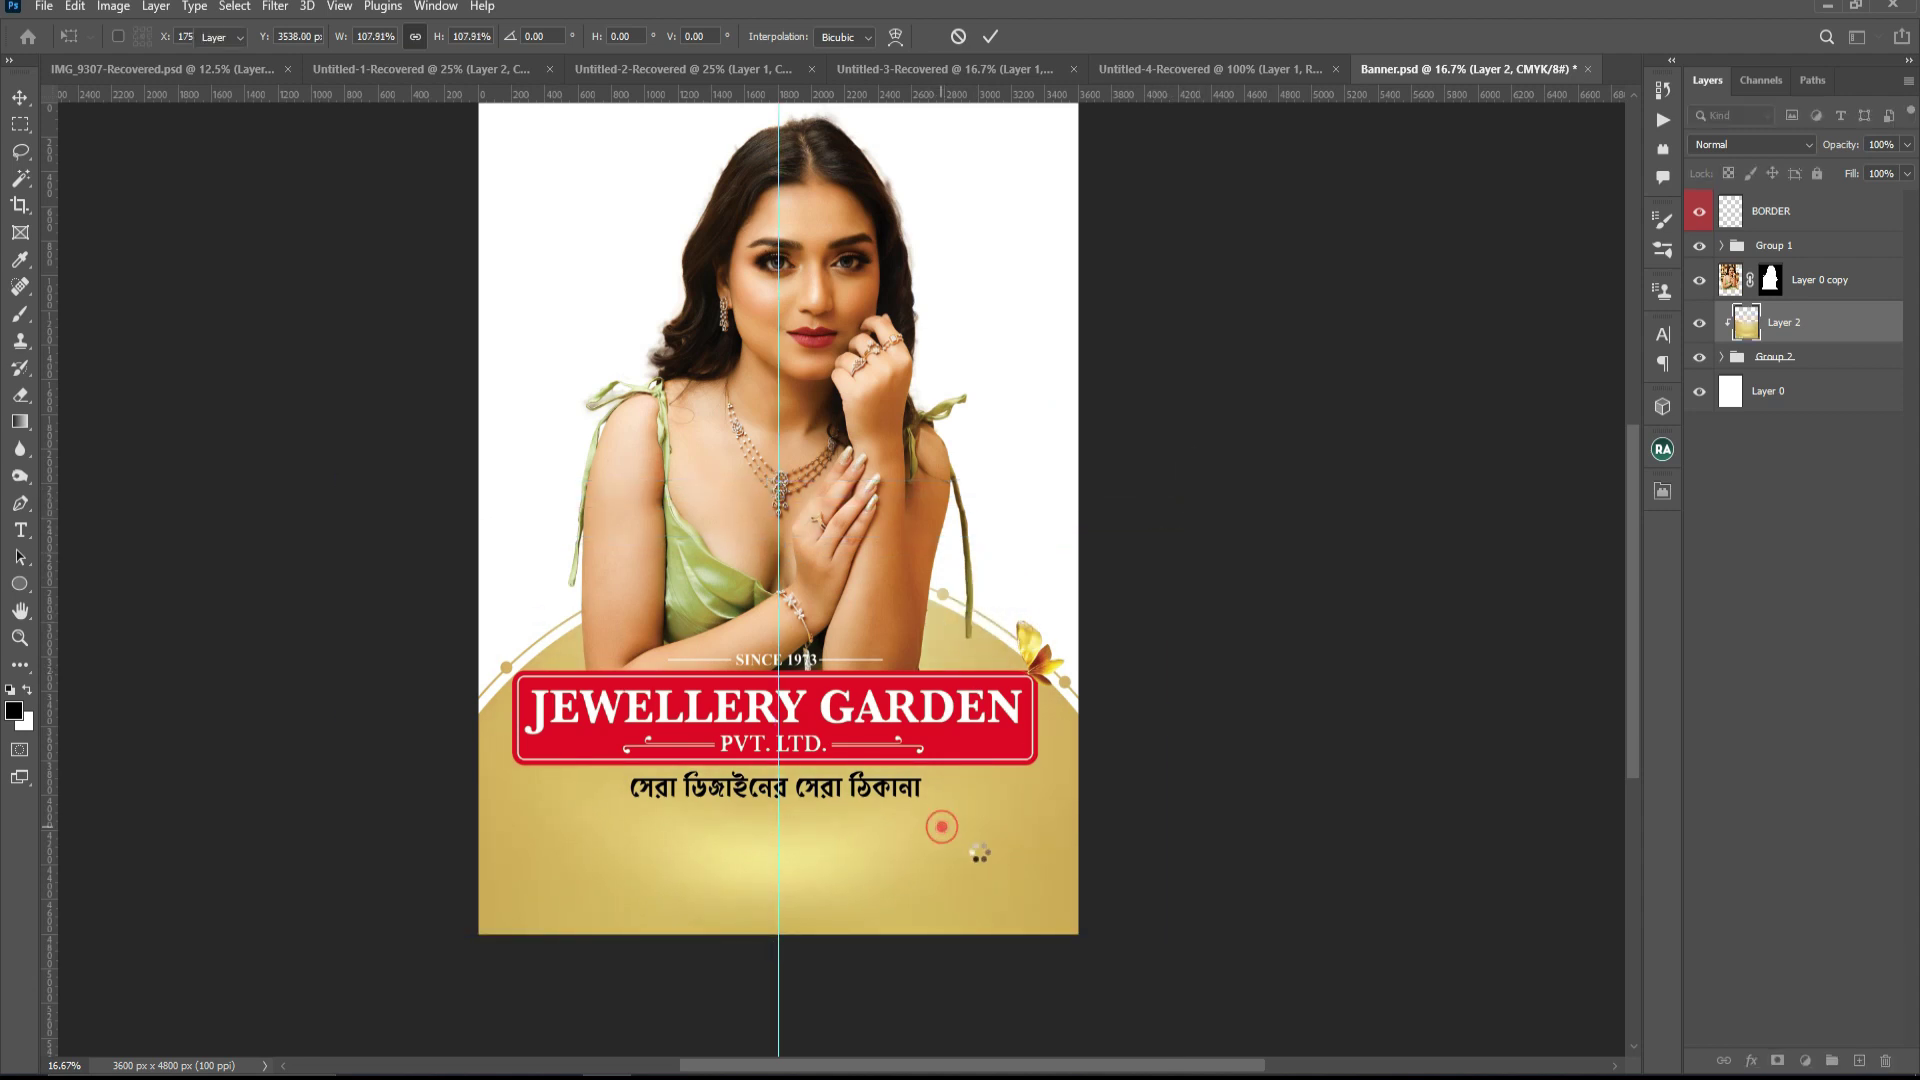
- Start a Levels adjustment on the gold layer with white input 209
{"action": "key", "text": "ctrl+plus"}
{"action": "key", "text": "ctrl+l"}
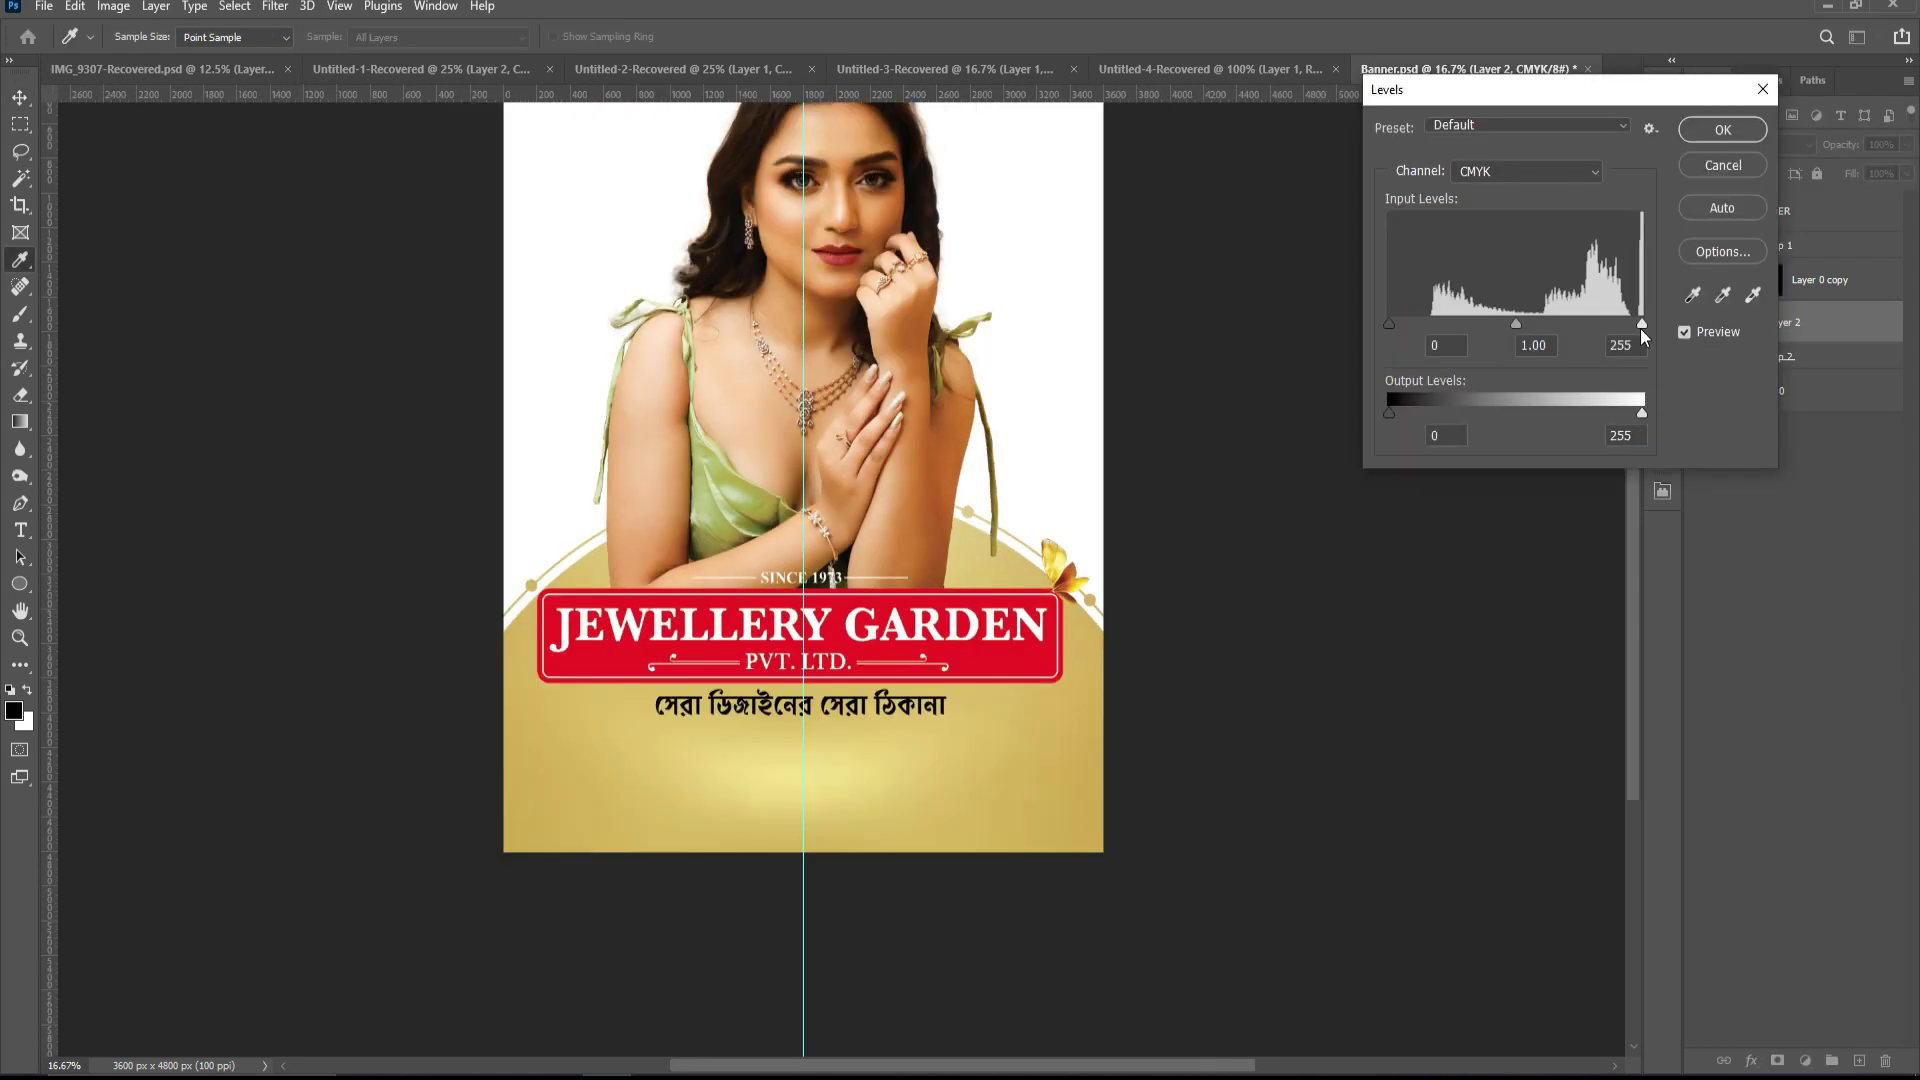
{"action": "left_click_drag", "start_coordinate": [1642, 322], "coordinate": [1617, 323]}
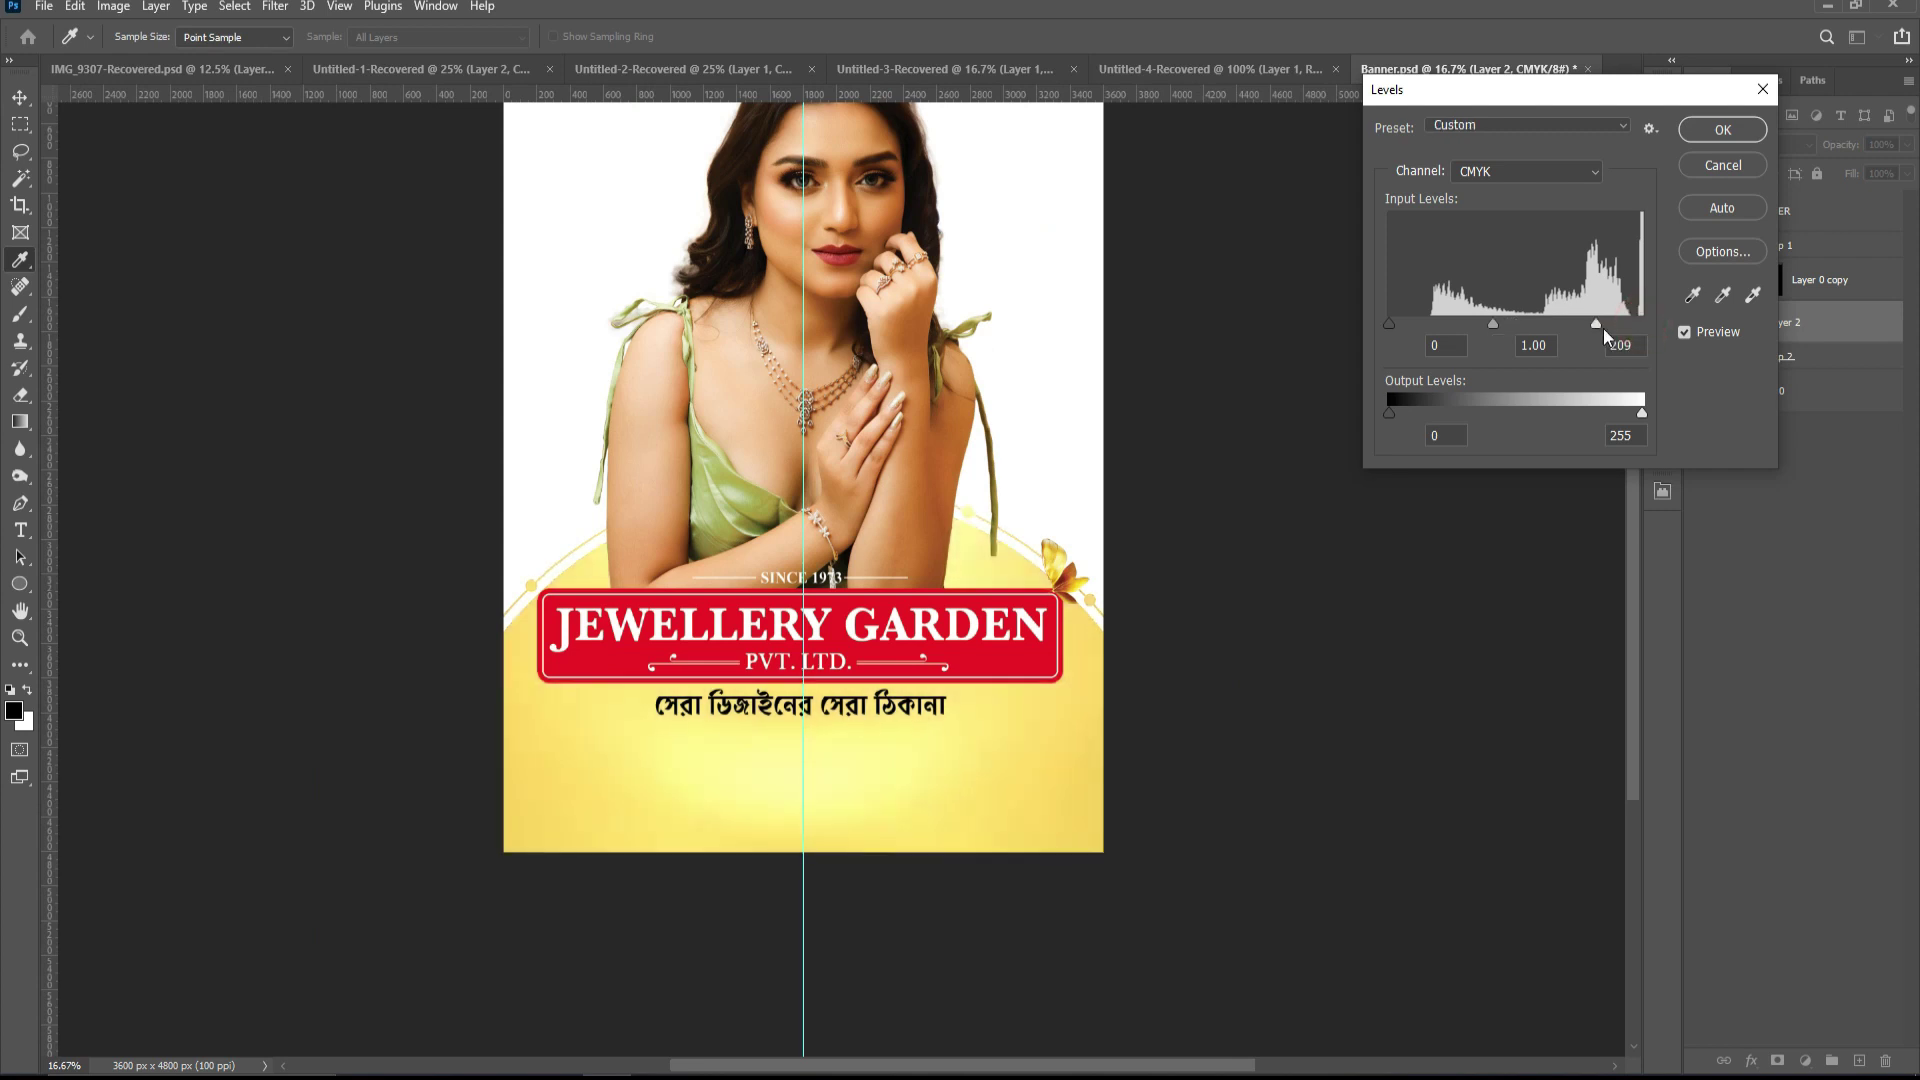
- Reset the white input to 255, set midtone gamma to 1.33, and apply Levels
{"action": "key", "text": "ctrl+z"}
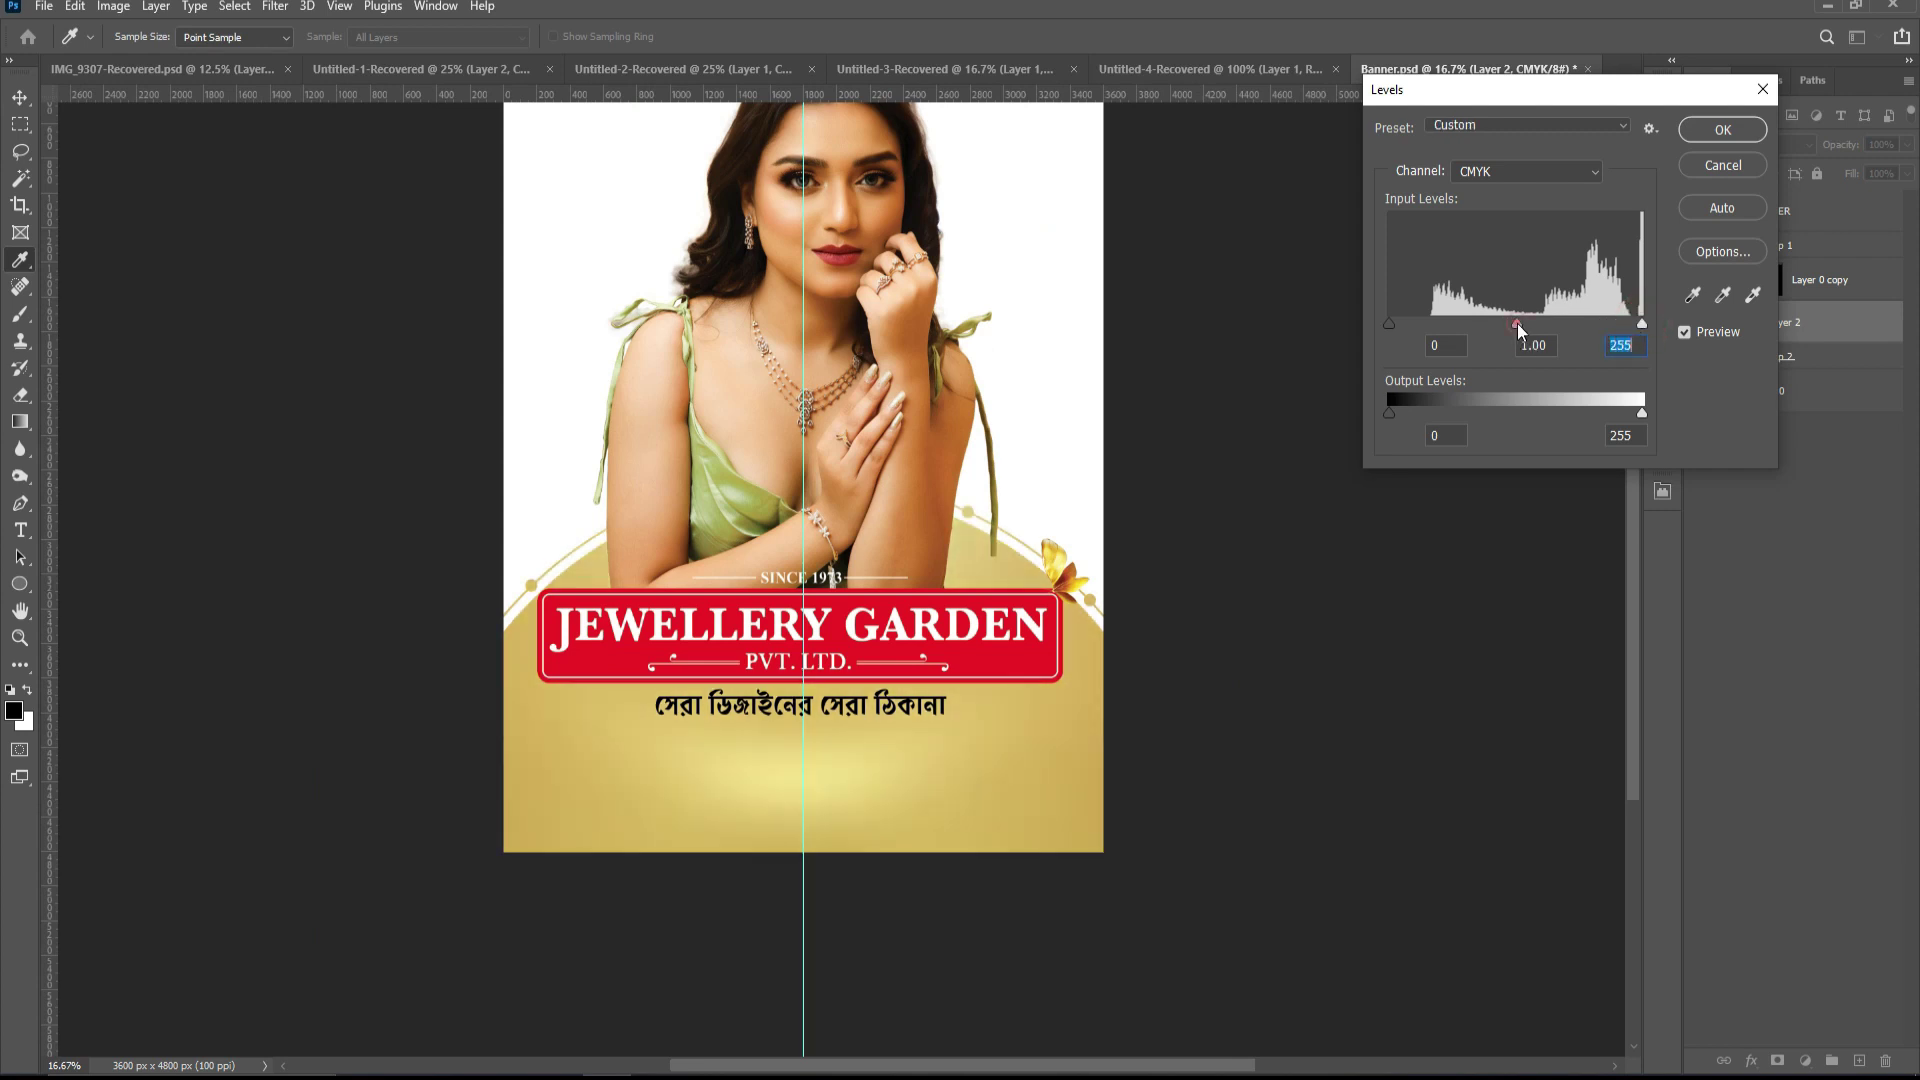
{"action": "left_click_drag", "start_coordinate": [1518, 325], "coordinate": [1500, 325]}
{"action": "left_click", "coordinate": [1489, 325]}
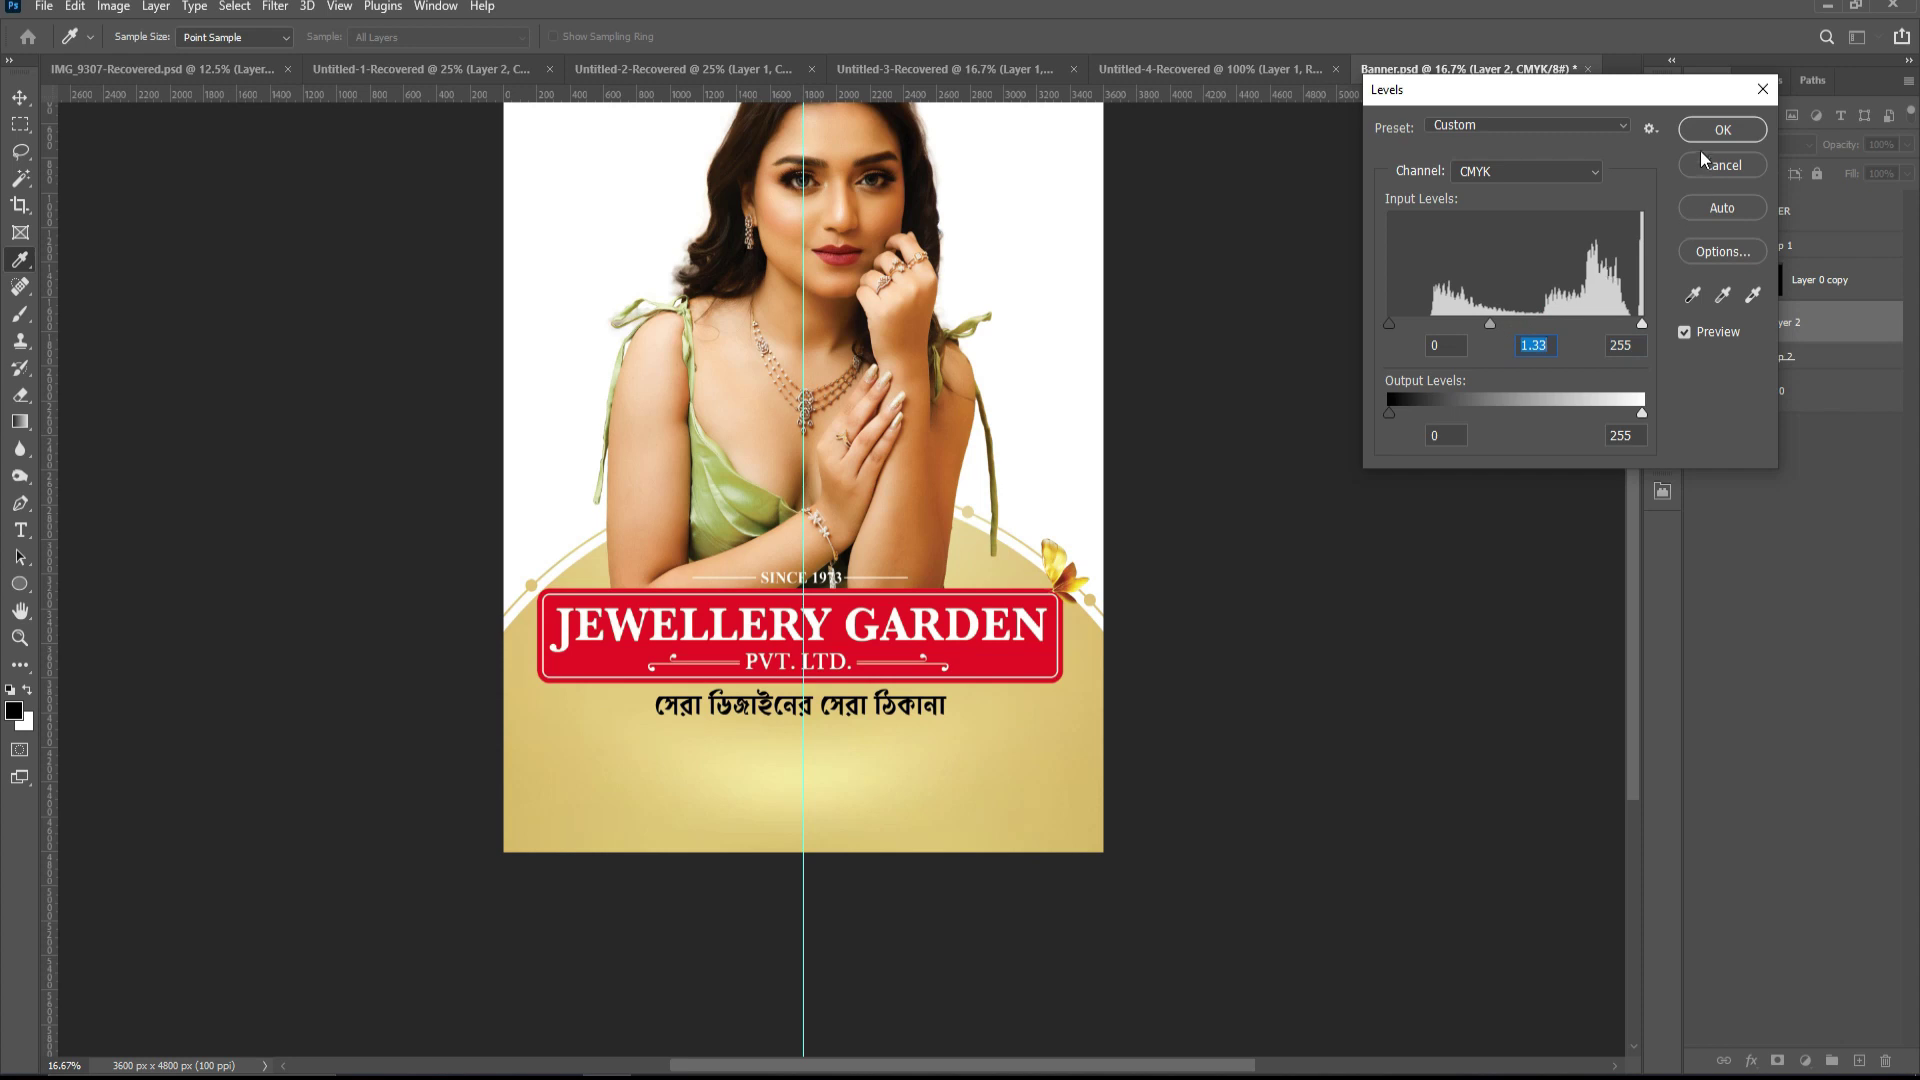
{"action": "left_click", "coordinate": [1721, 130]}
{"action": "key", "text": "v"}
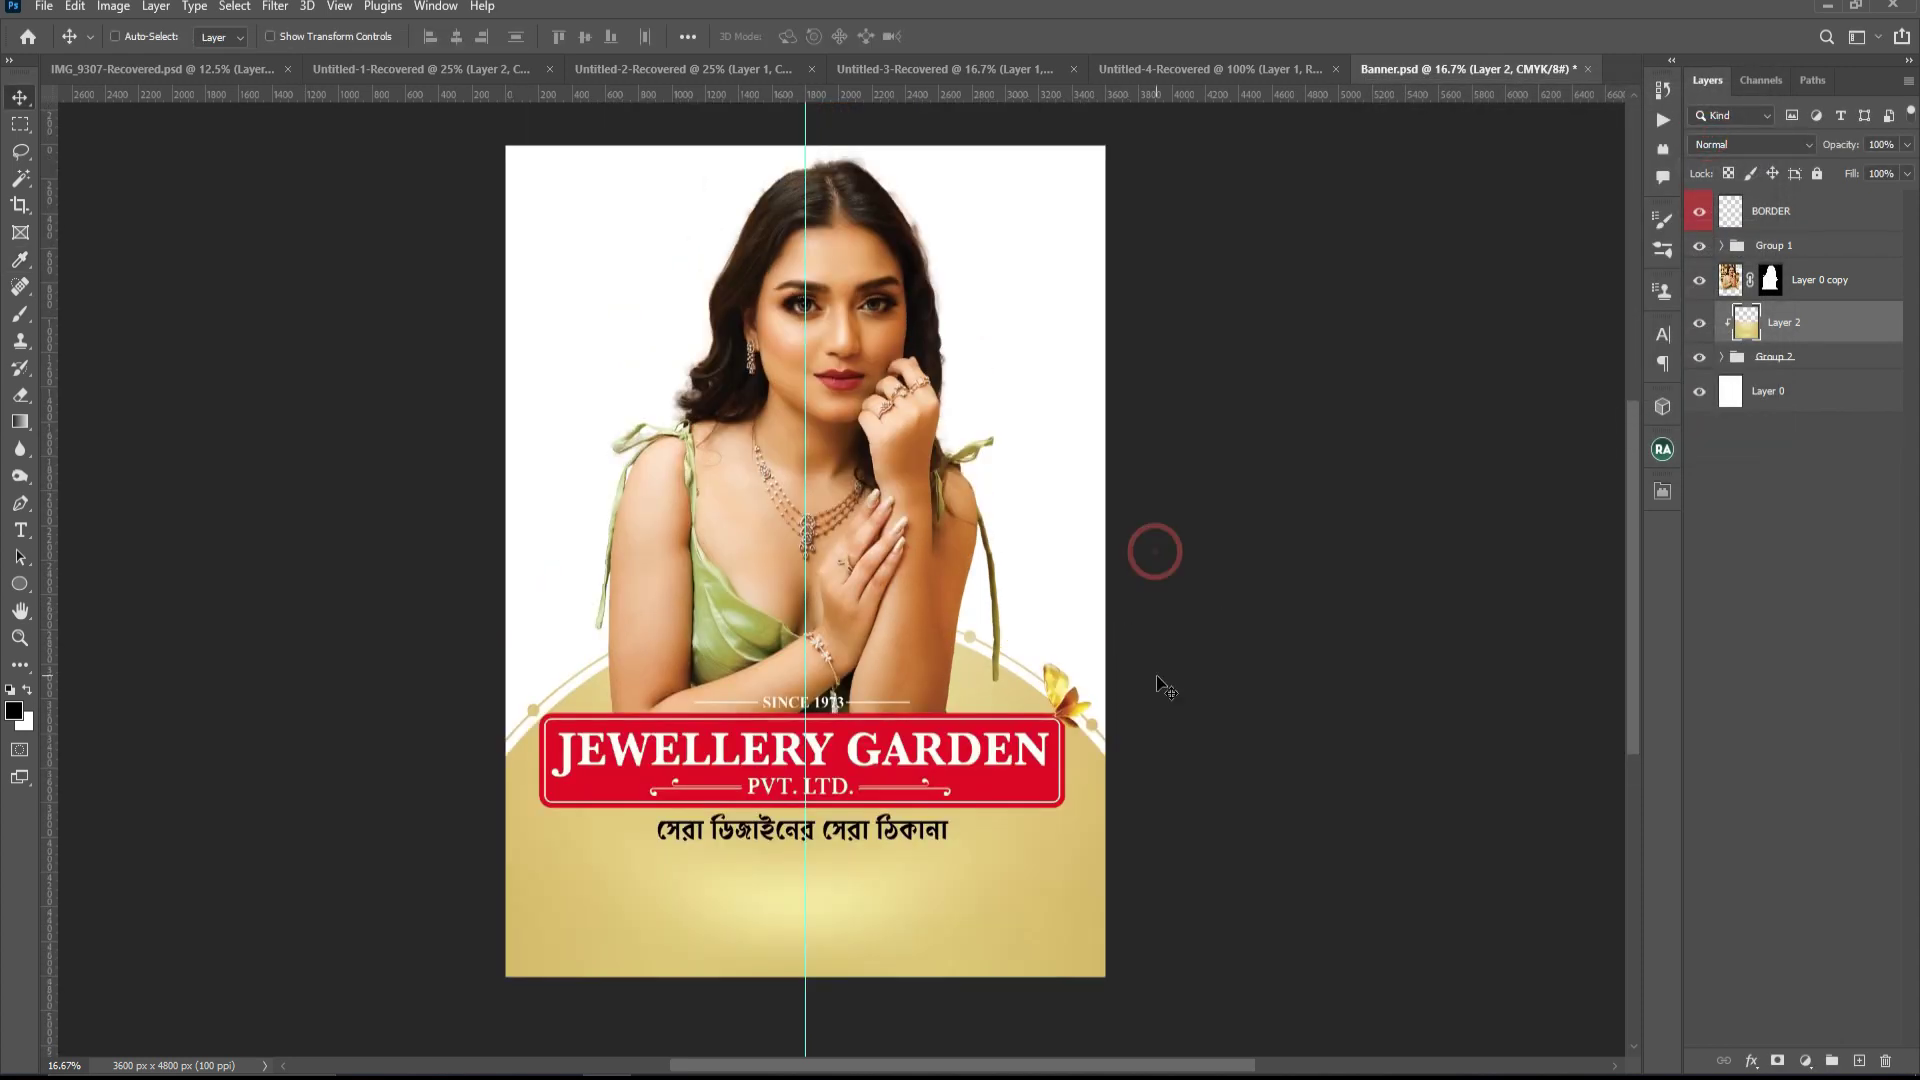
{"action": "left_click", "coordinate": [1776, 393]}
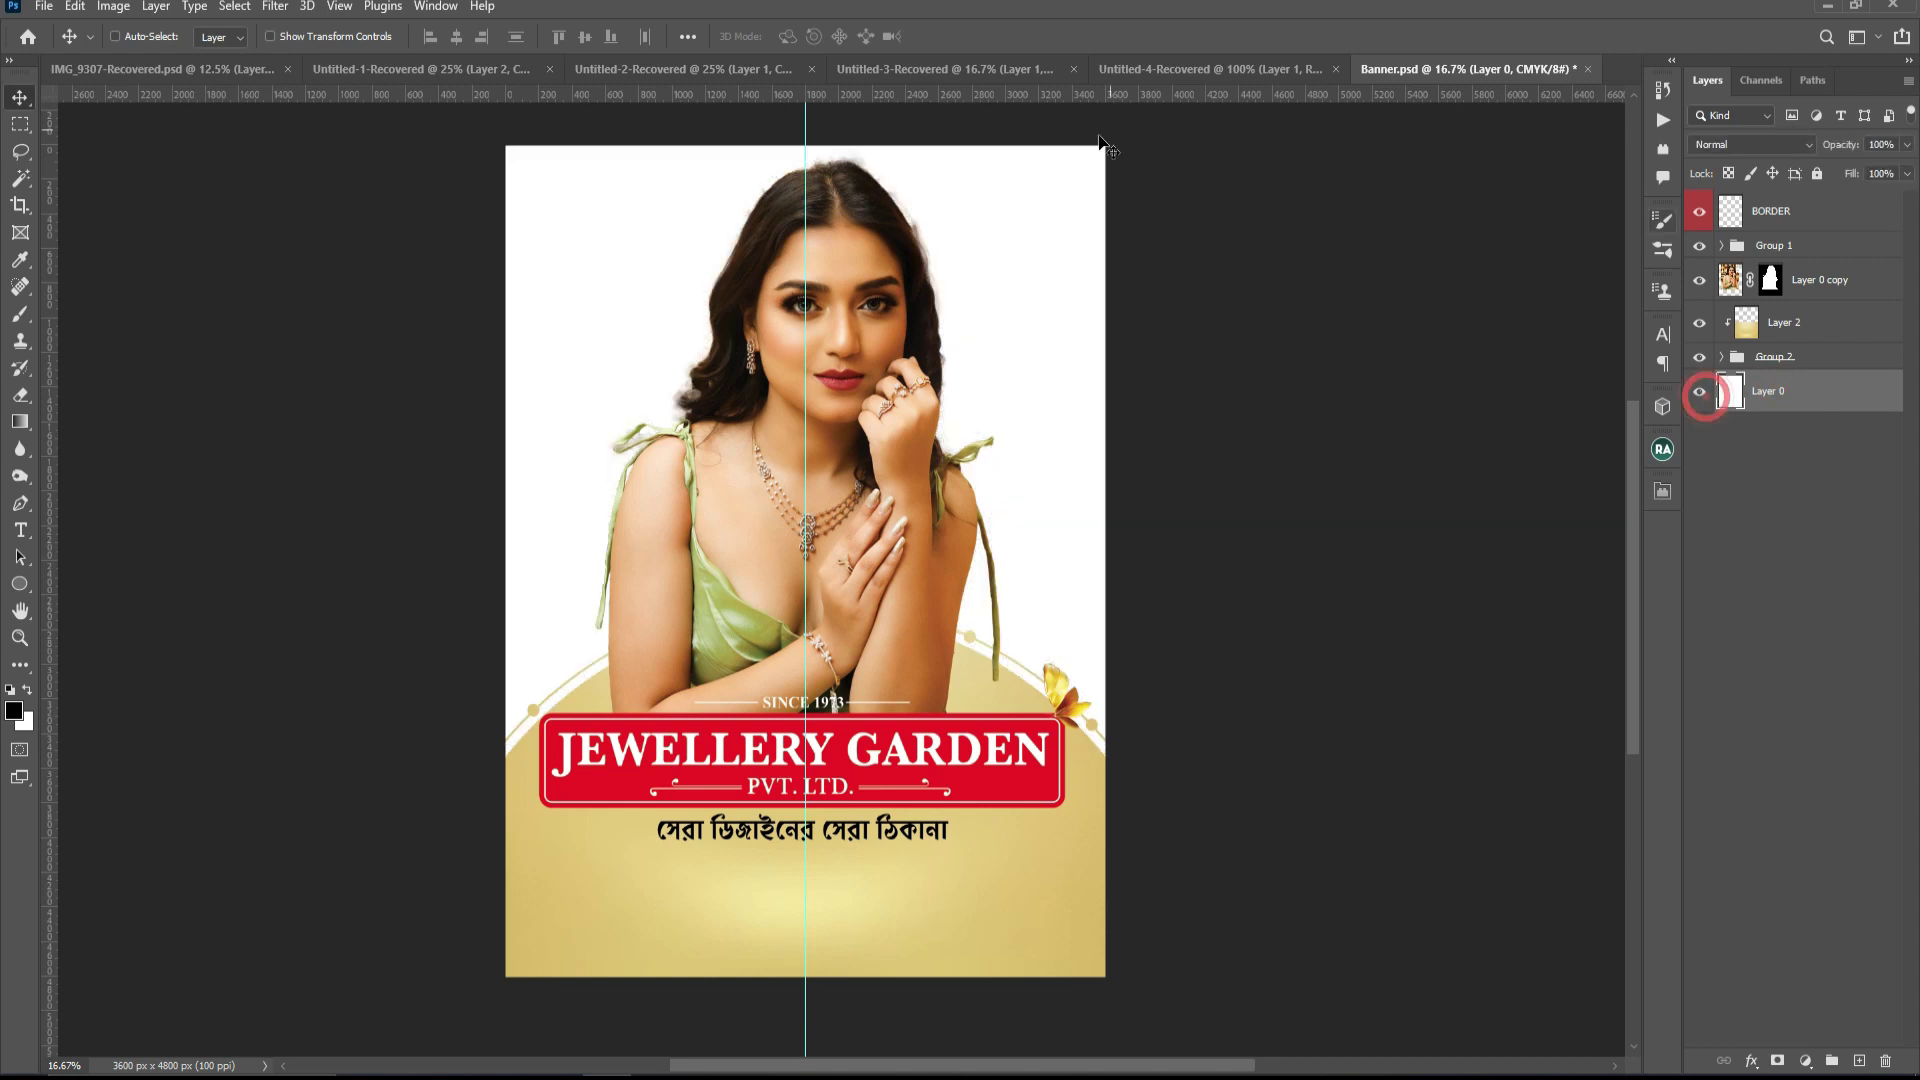
{"action": "left_click", "coordinate": [652, 68]}
- Drag the red texture into Banner.psd as Layer 3 and scale it about 101% to fill the page
{"action": "left_click", "coordinate": [903, 68]}
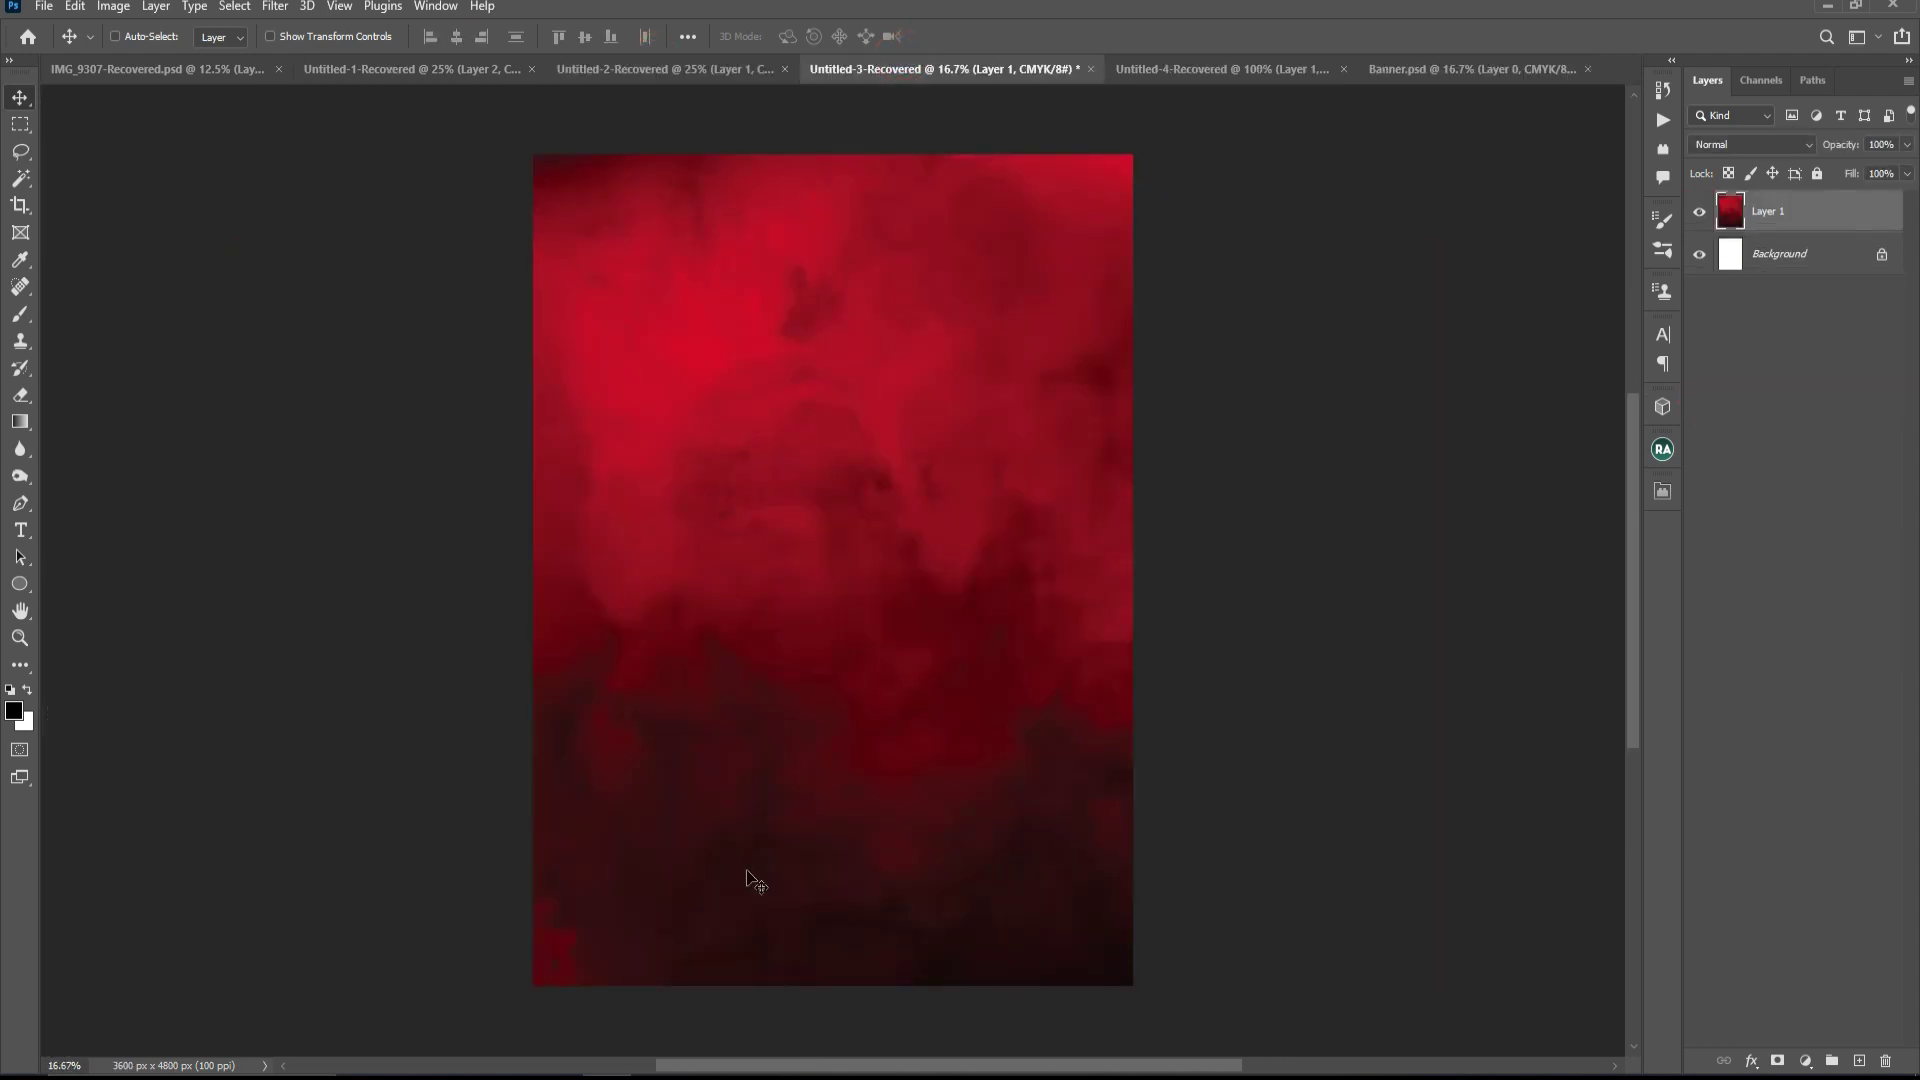
{"action": "mouse_move", "coordinate": [871, 281]}
{"action": "left_mouse_down"}
{"action": "mouse_move", "coordinate": [1404, 78]}
{"action": "mouse_move", "coordinate": [716, 352]}
{"action": "mouse_move", "coordinate": [792, 464]}
{"action": "left_mouse_up"}
{"action": "key", "text": "ctrl+t"}
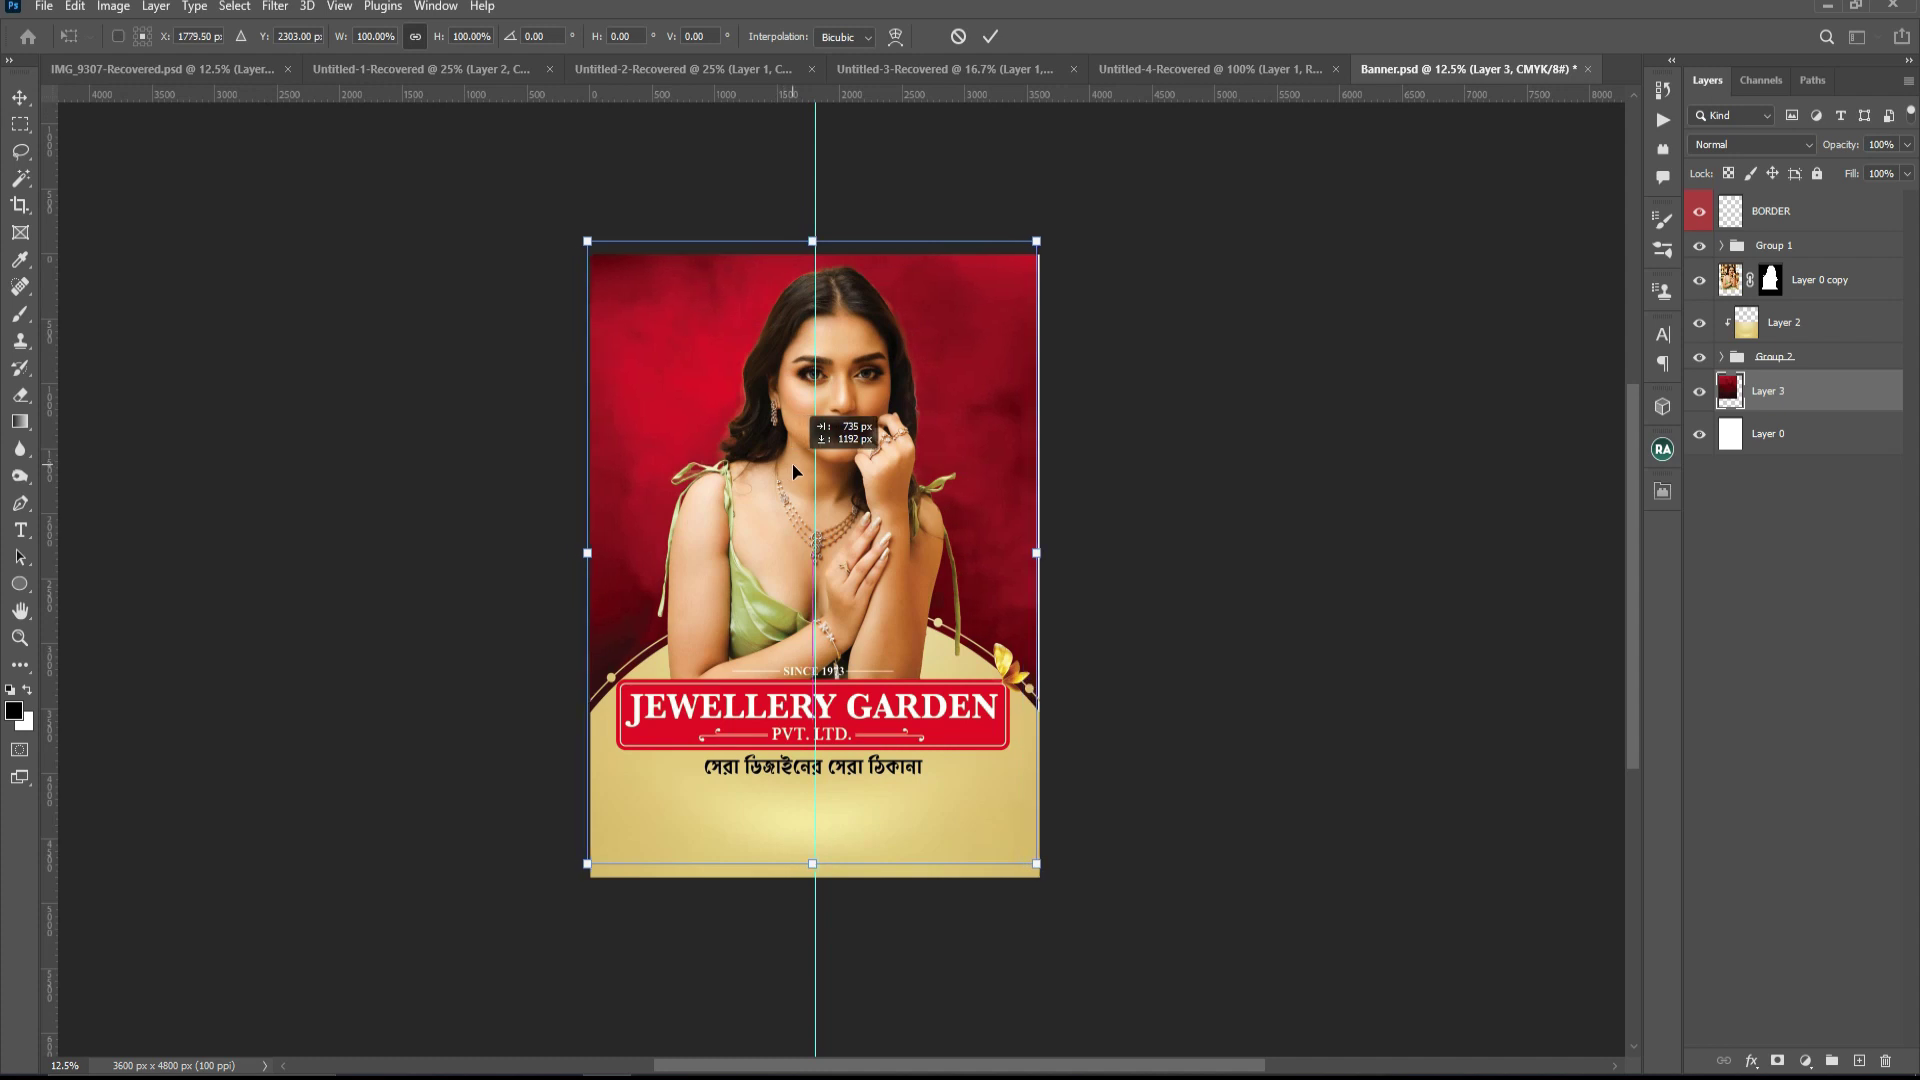
{"action": "left_click_drag", "start_coordinate": [1036, 863], "coordinate": [1045, 876]}
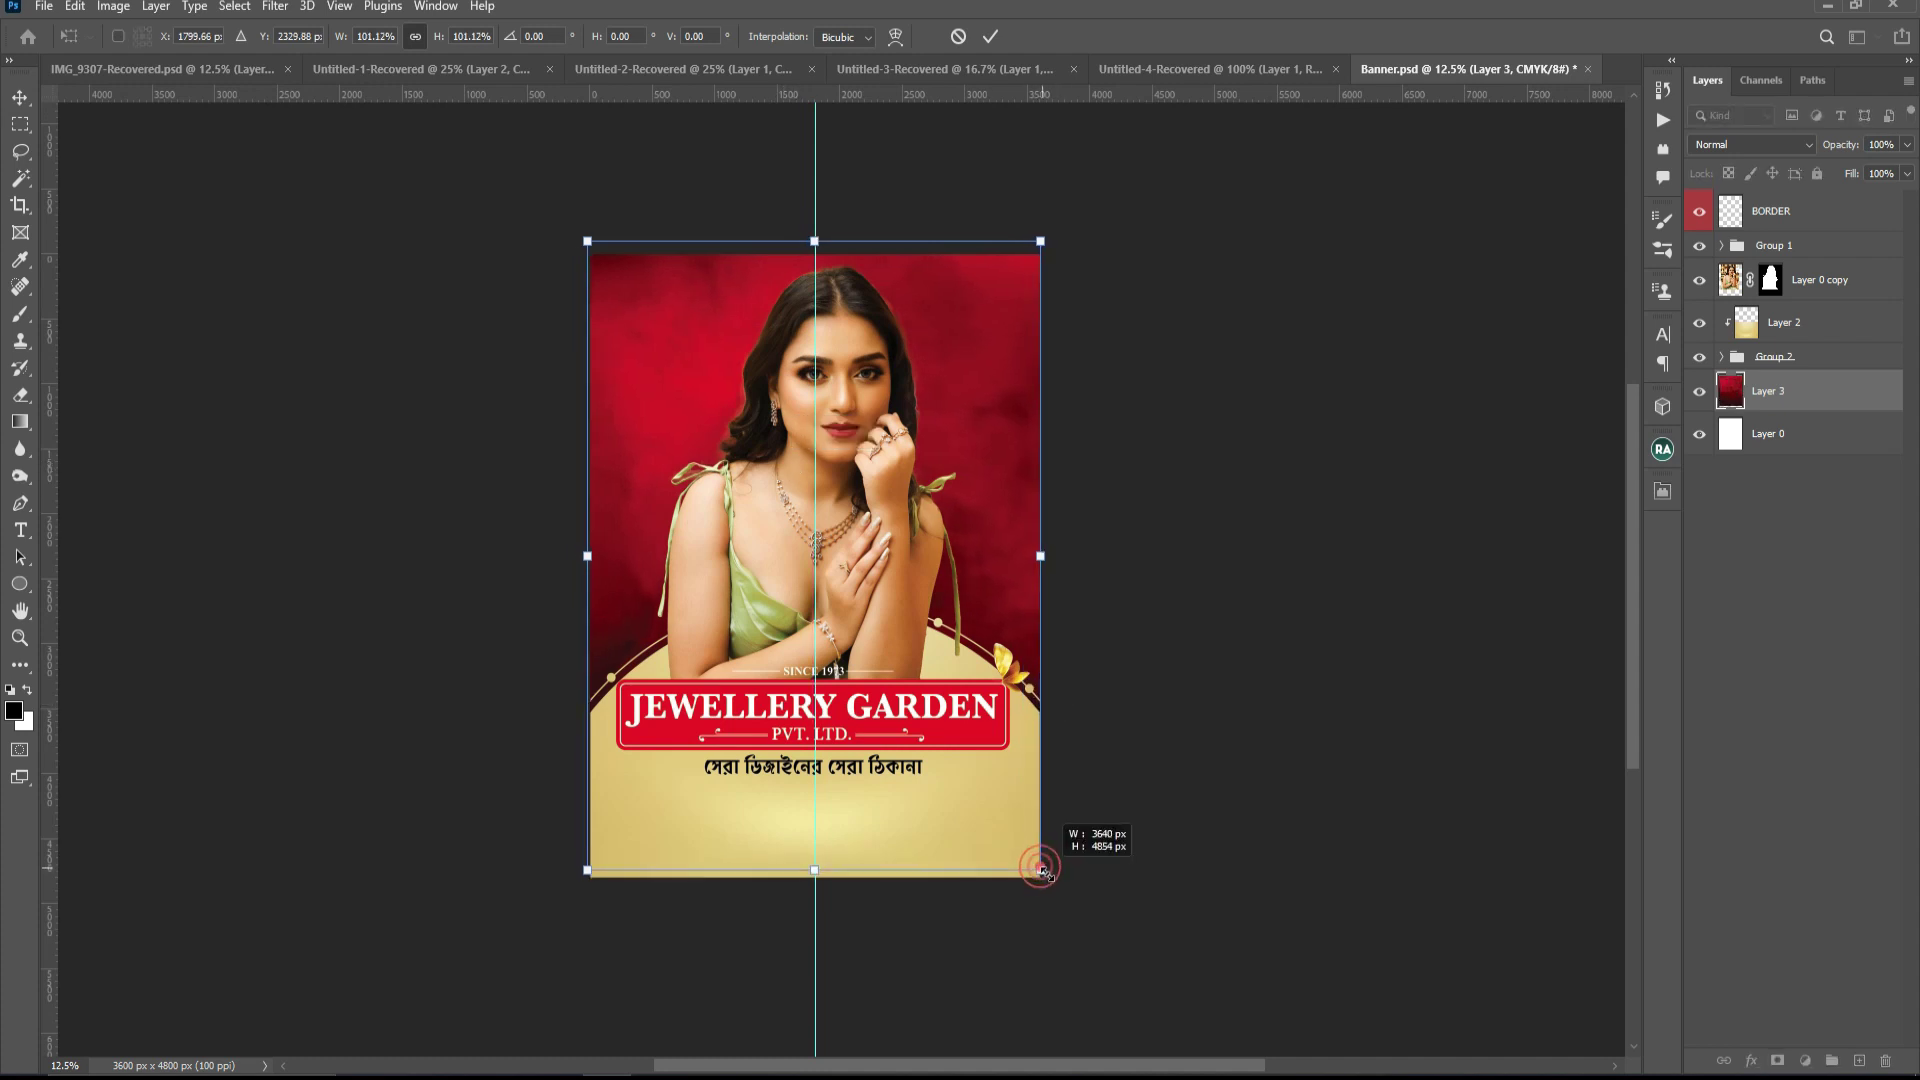
{"action": "key", "text": "Return"}
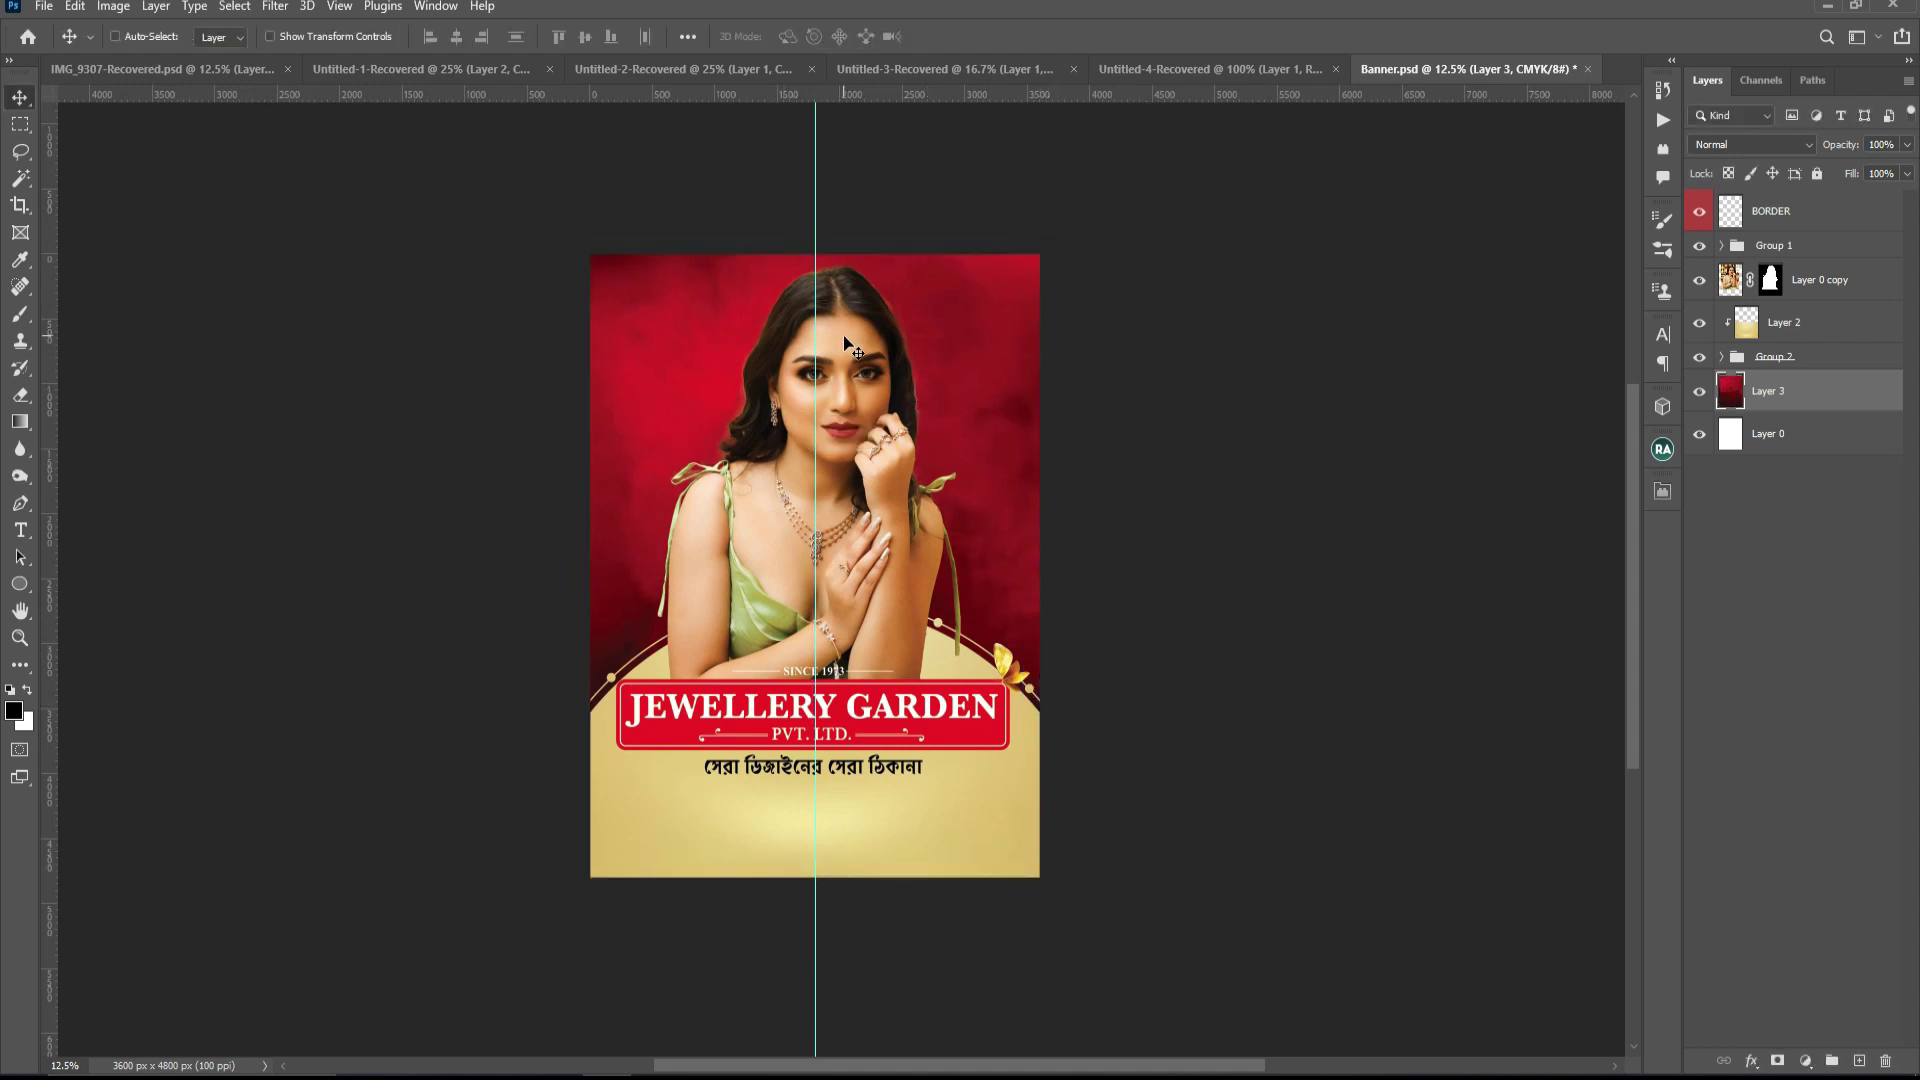
{"action": "key", "text": "ctrl+plus"}
{"action": "scroll", "coordinate": [1078, 321], "scroll_direction": "up", "scroll_amount": 1}
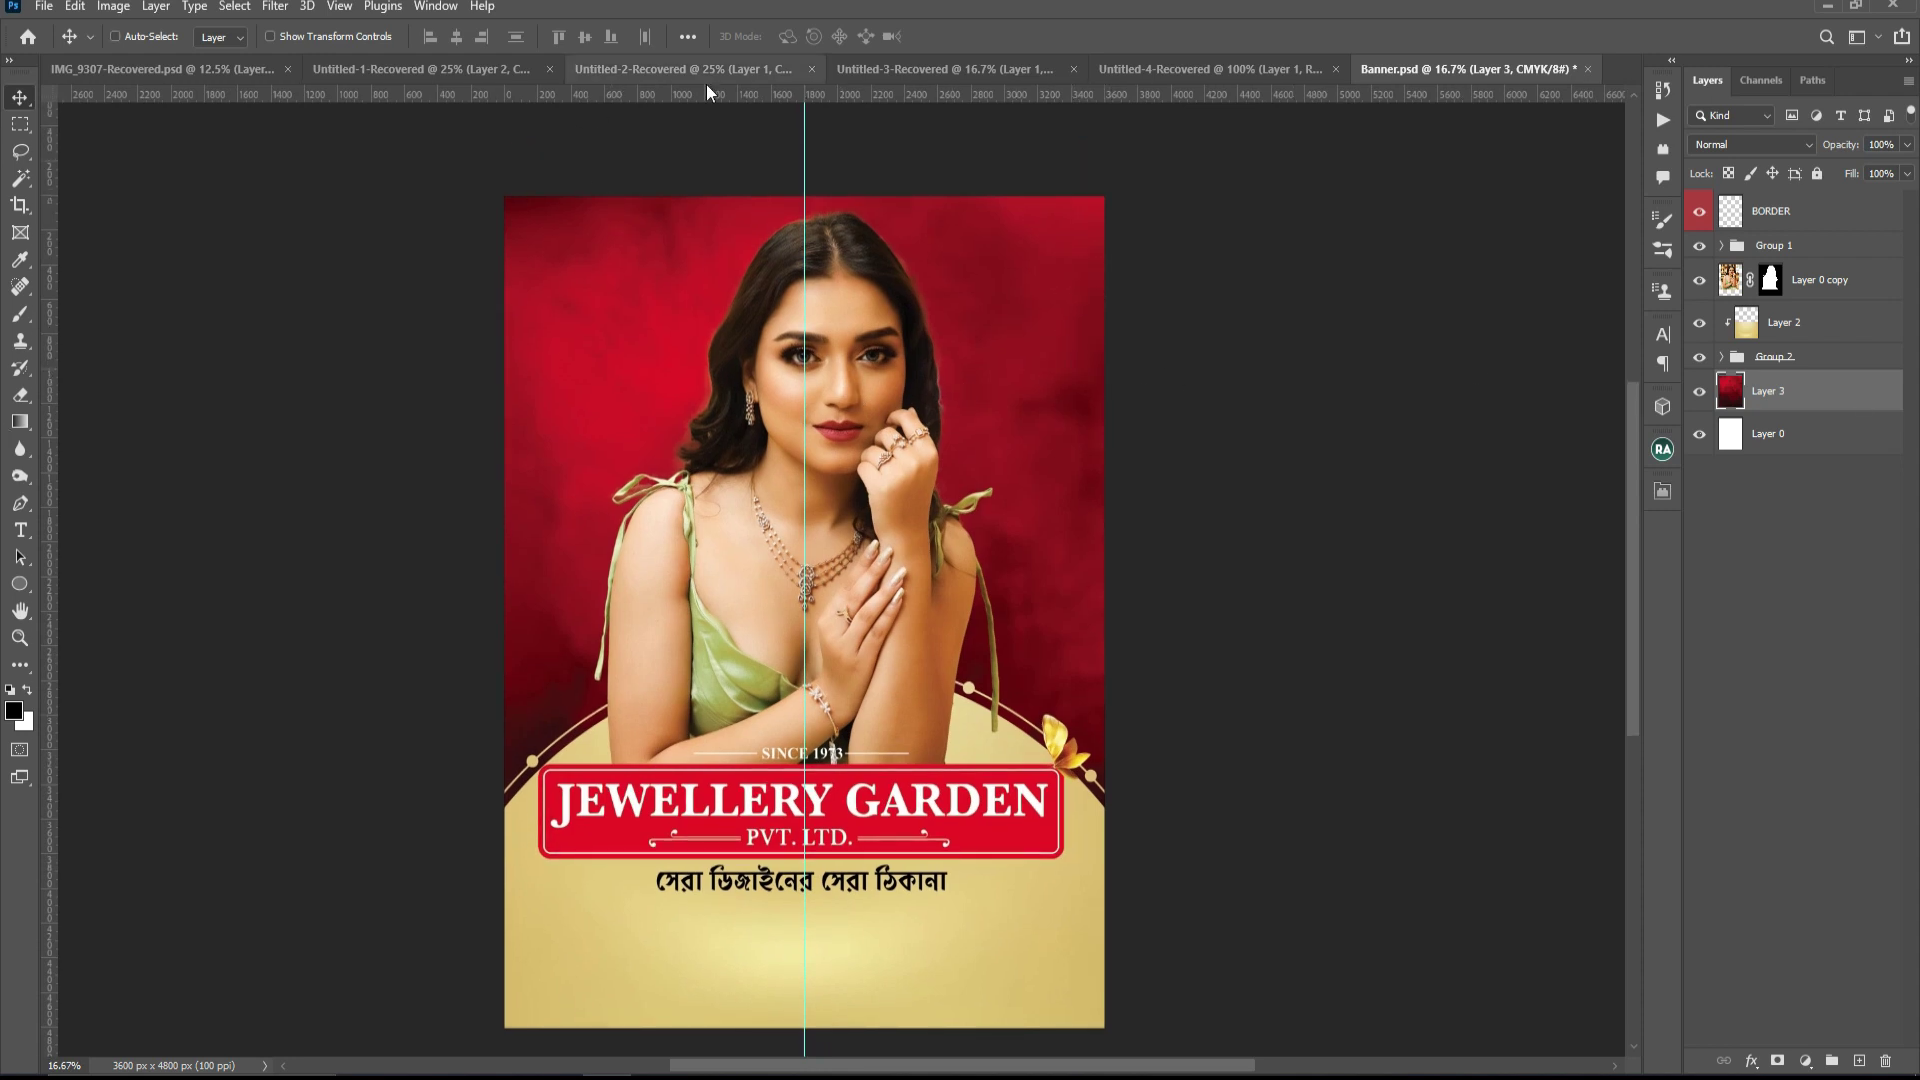
- Bring the rose petals into the poster, enlarged to about 260% and rotated about 48°
{"action": "left_click", "coordinate": [1166, 72]}
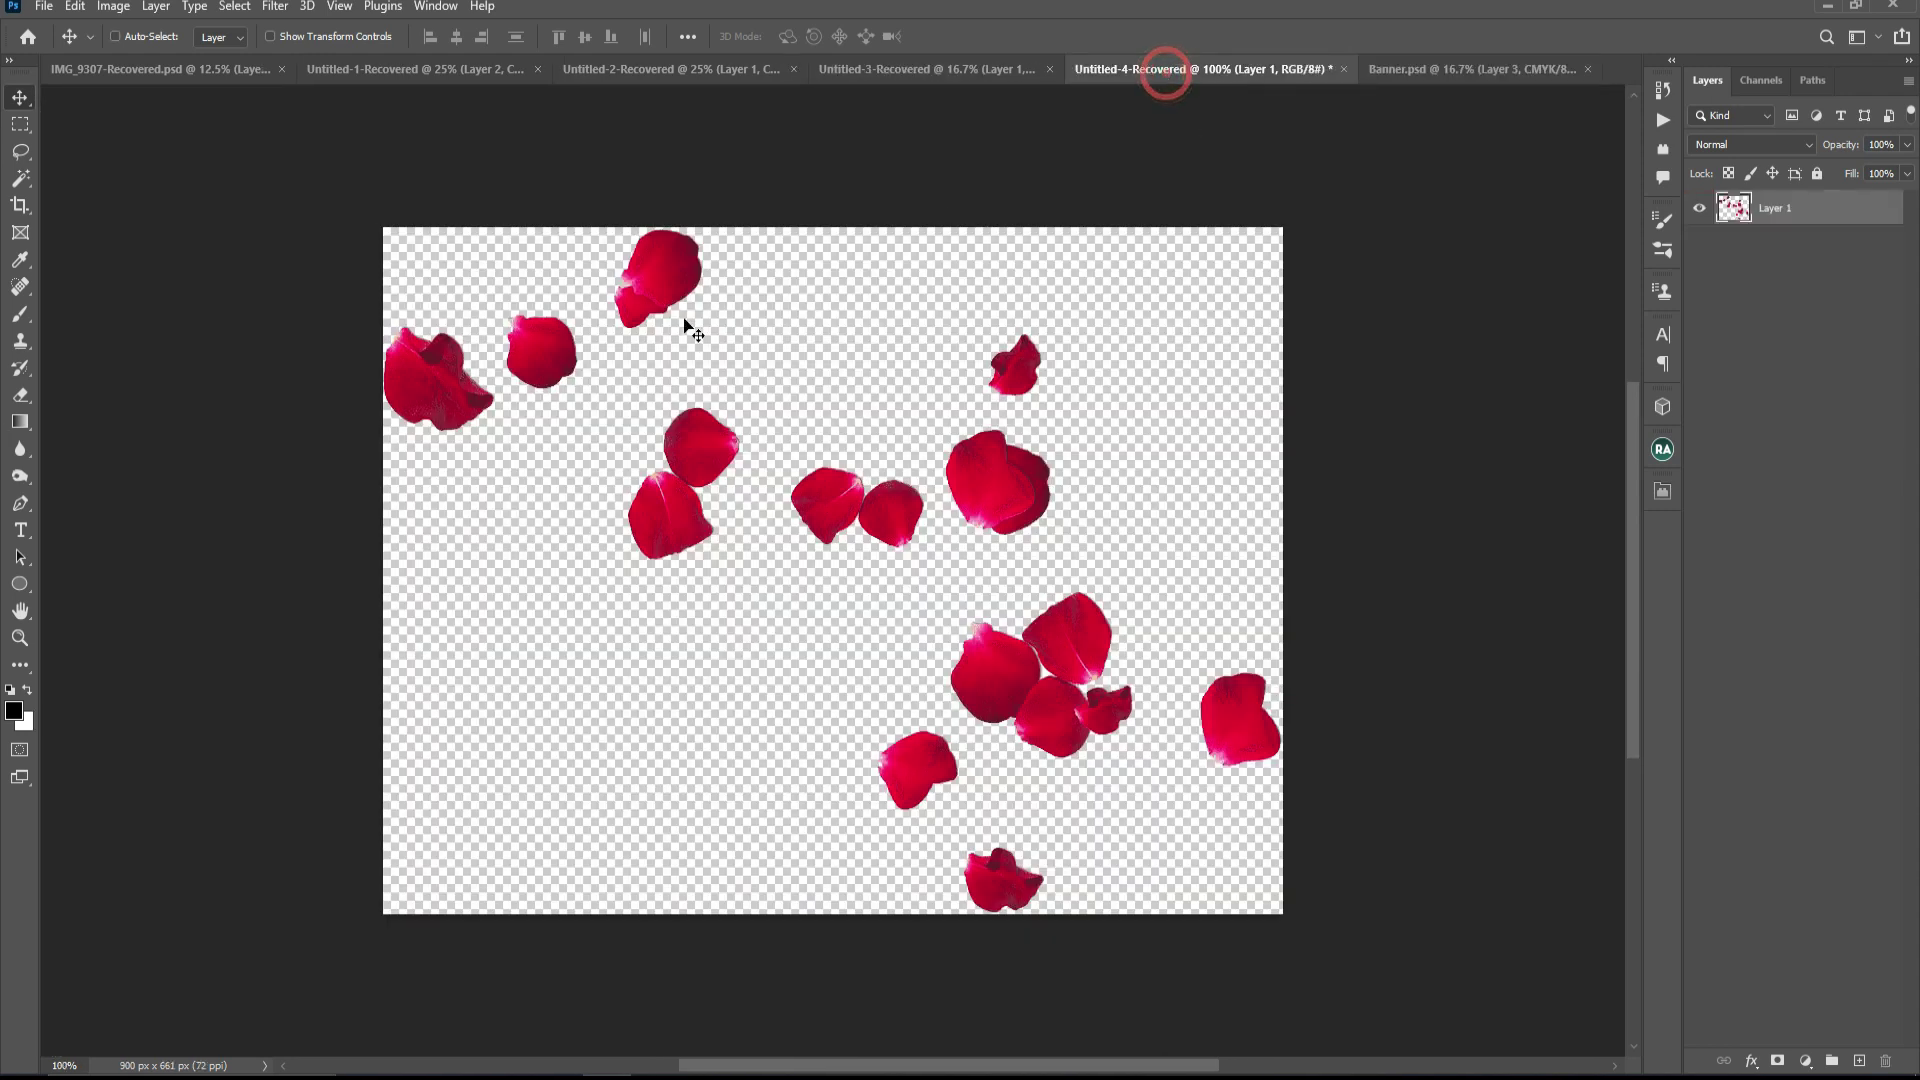
{"action": "mouse_move", "coordinate": [686, 321]}
{"action": "left_mouse_down"}
{"action": "mouse_move", "coordinate": [1283, 168]}
{"action": "mouse_move", "coordinate": [1452, 78]}
{"action": "left_mouse_up"}
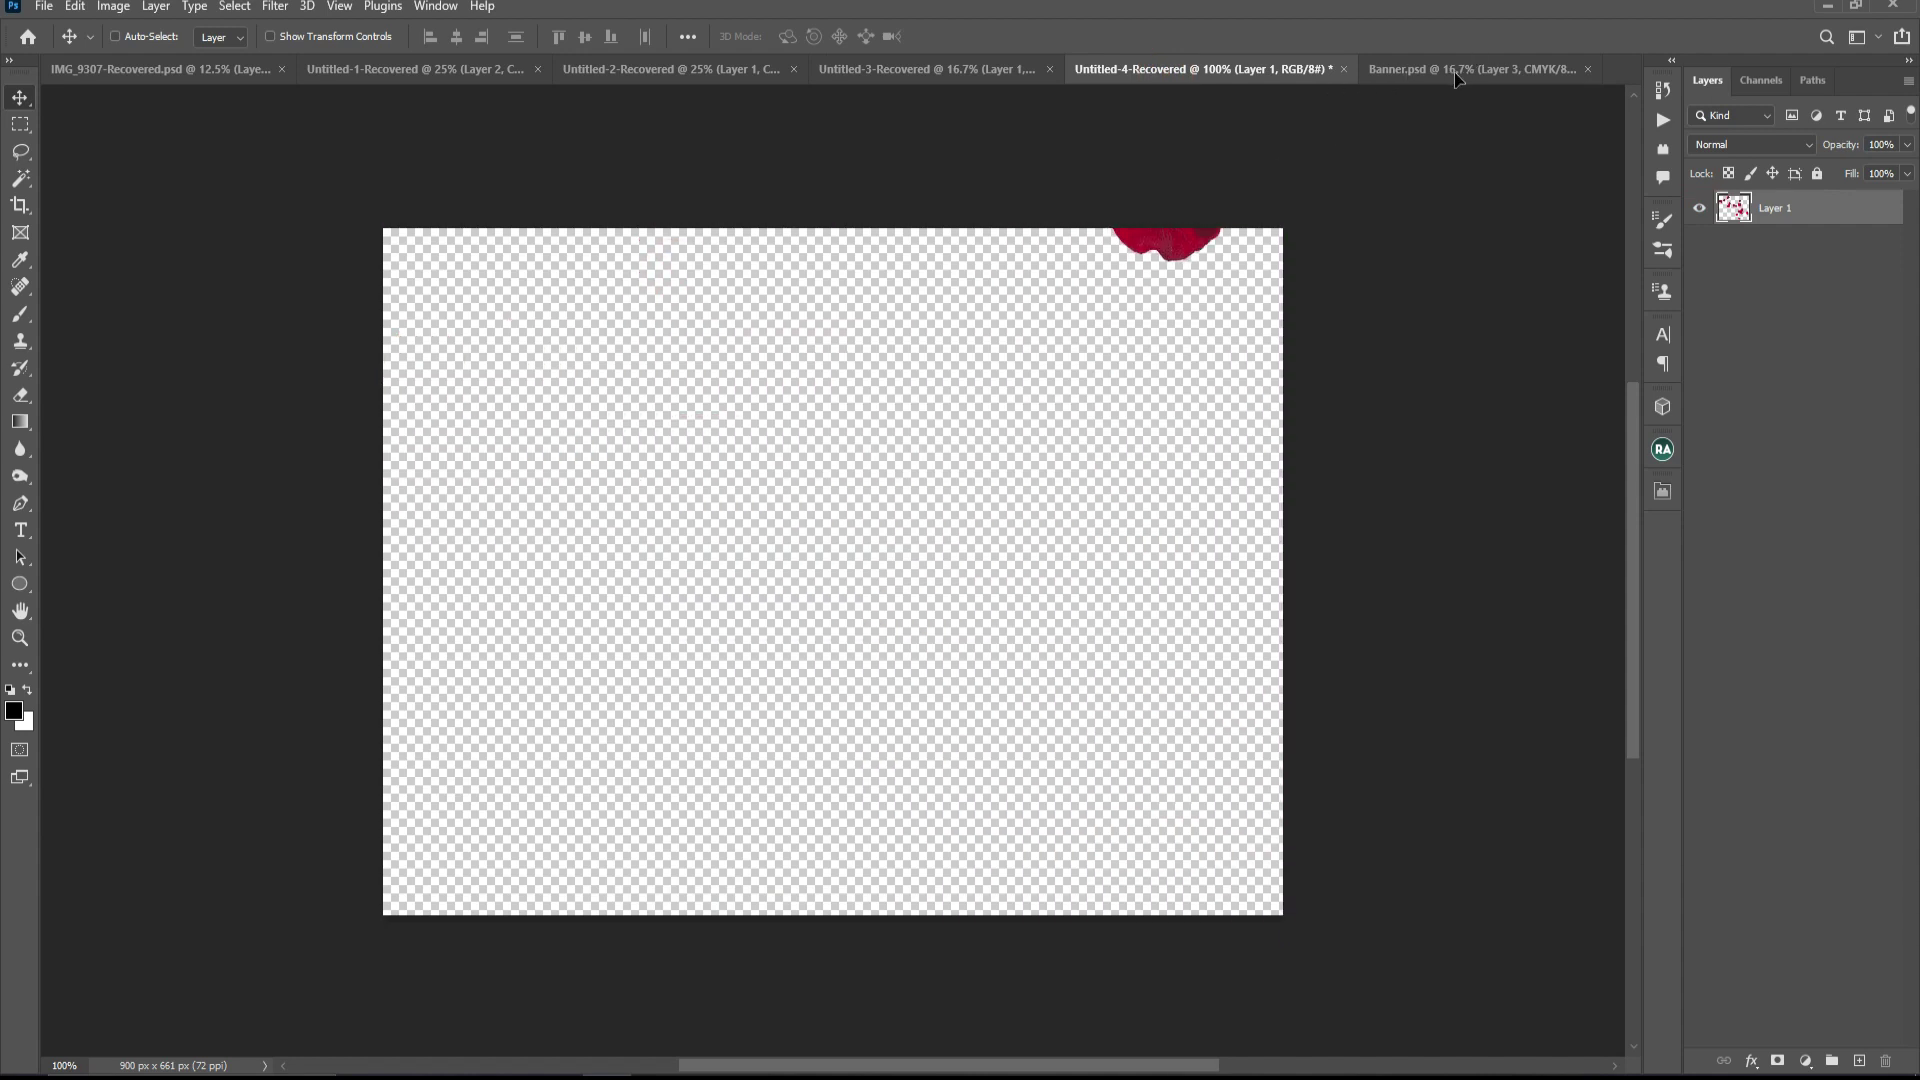
{"action": "left_click_drag", "start_coordinate": [990, 320], "coordinate": [979, 469]}
{"action": "key", "text": "ctrl+t"}
{"action": "key", "text": "ctrl+minus"}
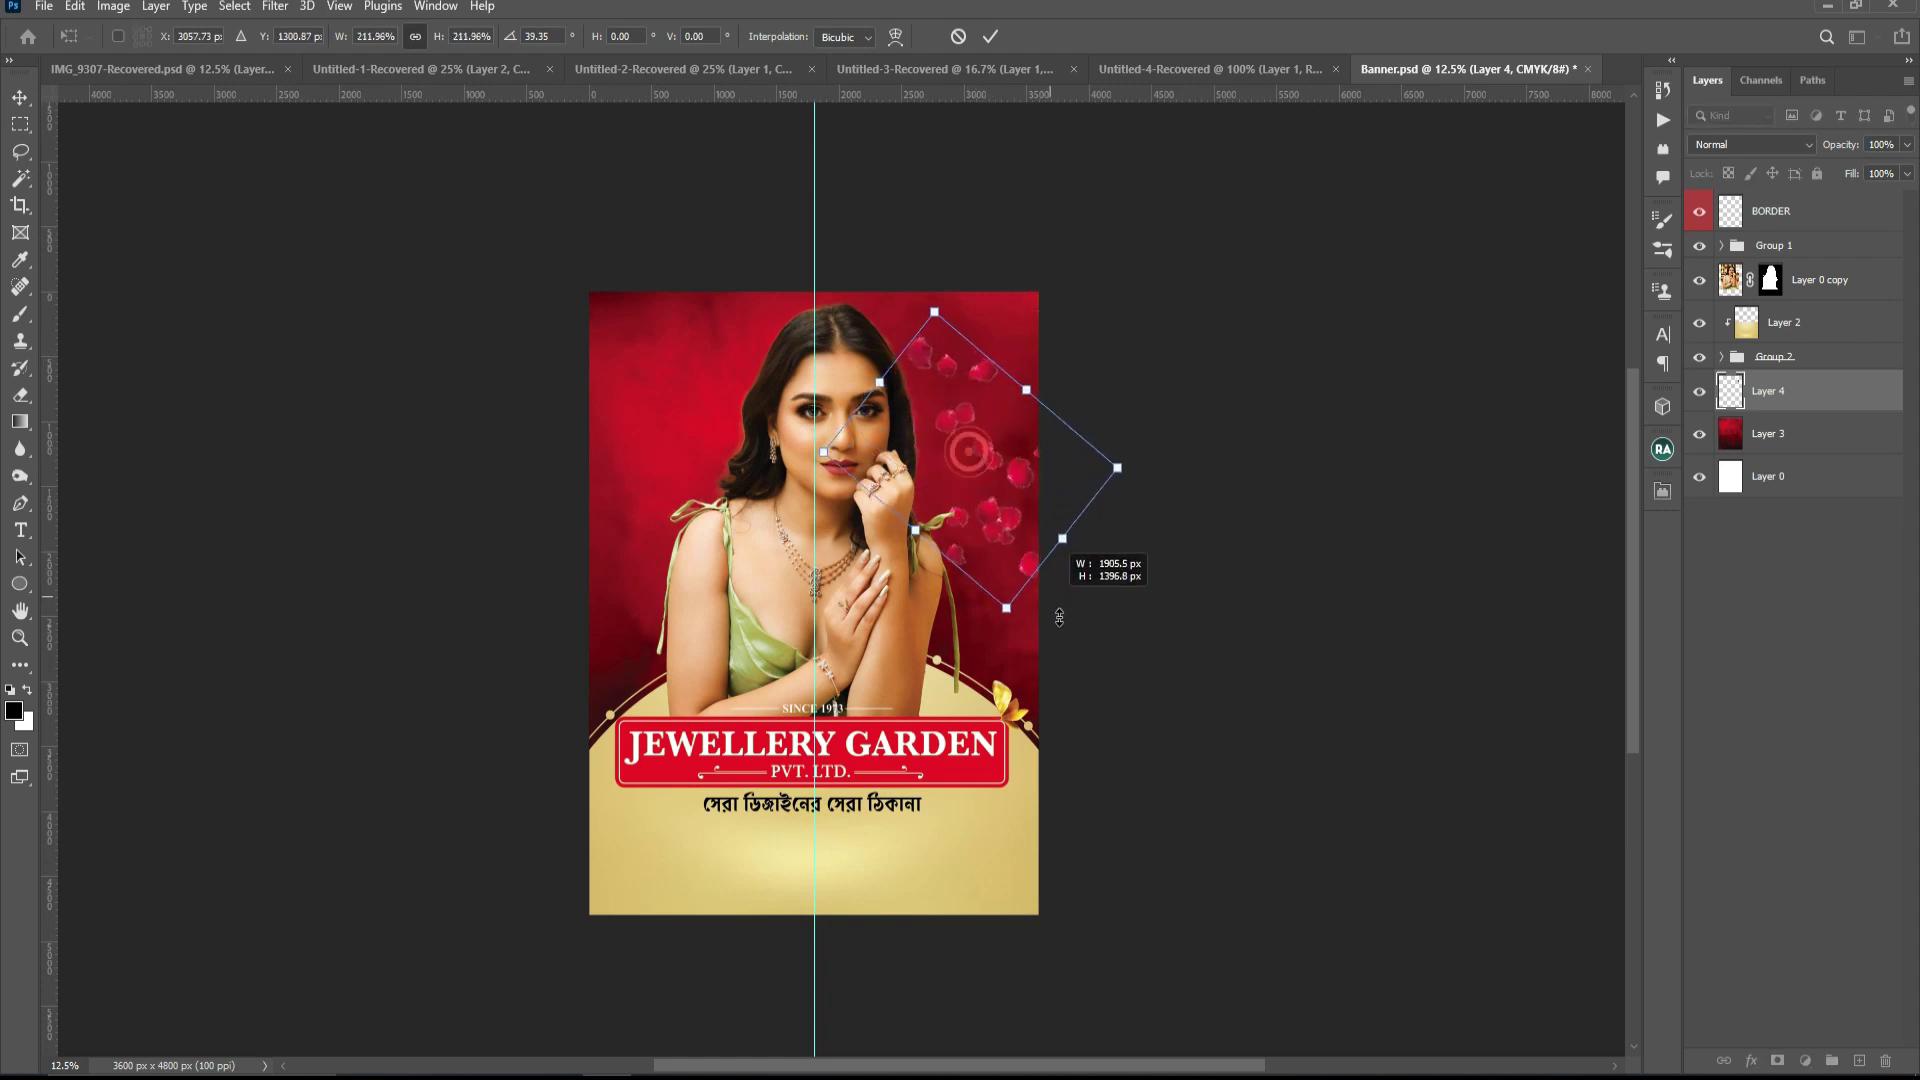
{"action": "left_click_drag", "start_coordinate": [982, 476], "coordinate": [1157, 506]}
{"action": "left_click_drag", "start_coordinate": [934, 309], "coordinate": [950, 247]}
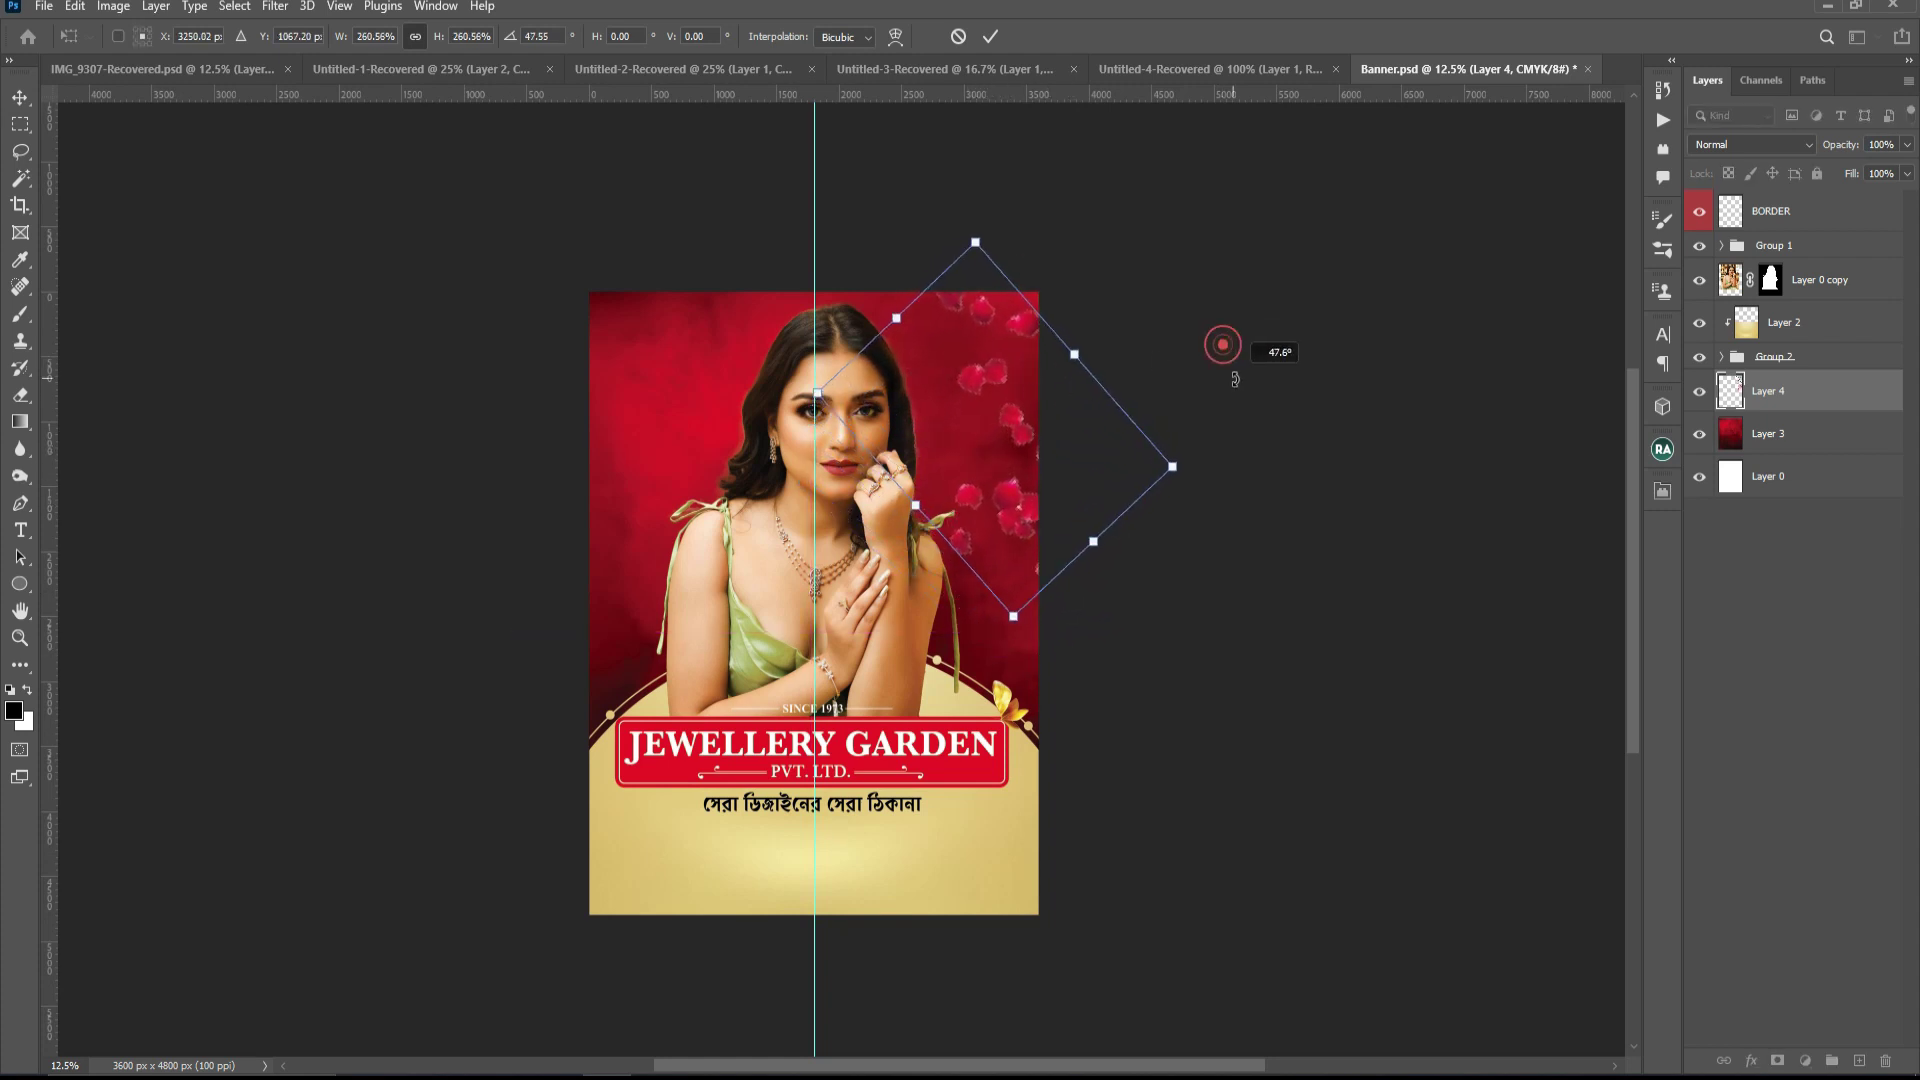
{"action": "left_click_drag", "start_coordinate": [1023, 484], "coordinate": [1028, 472]}
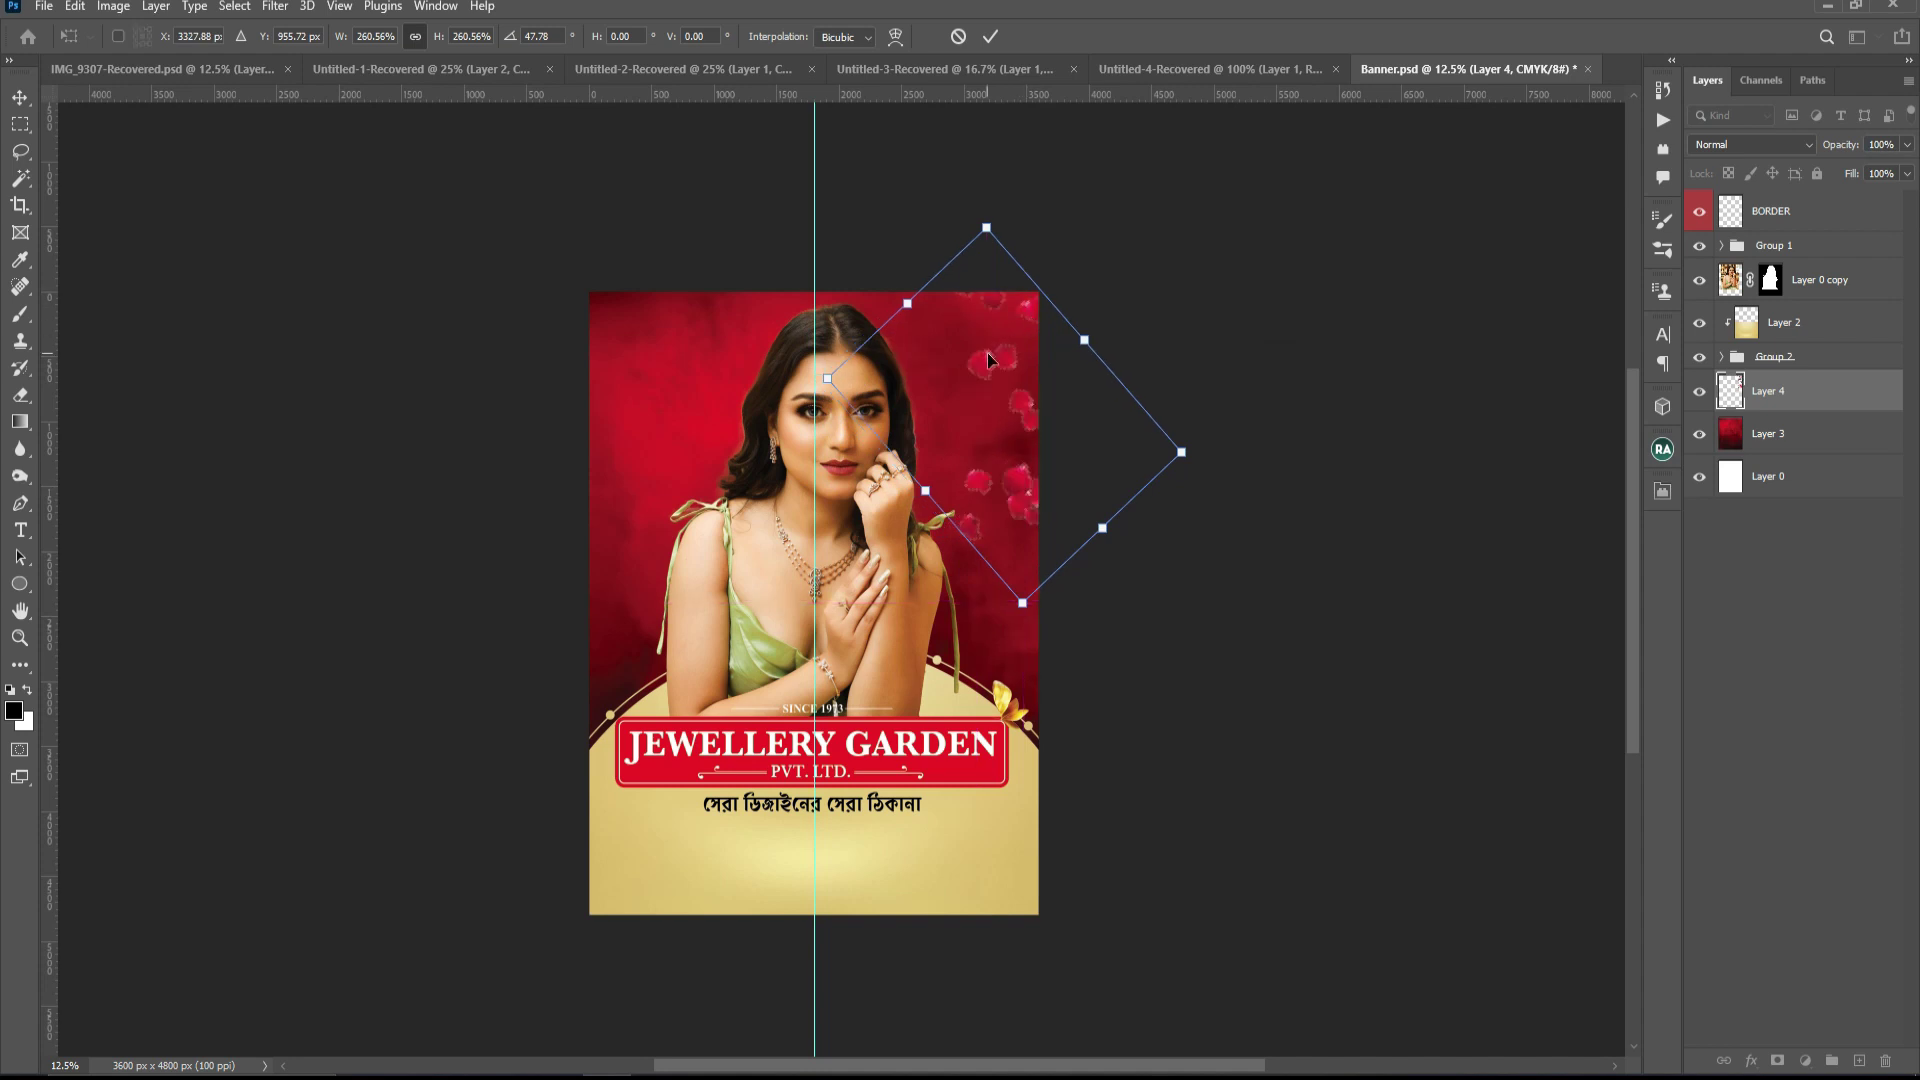
{"action": "key", "text": "Return"}
- Rotate the petals slightly, scale them about 122%, and place them at the upper right
{"action": "key", "text": "ctrl+t"}
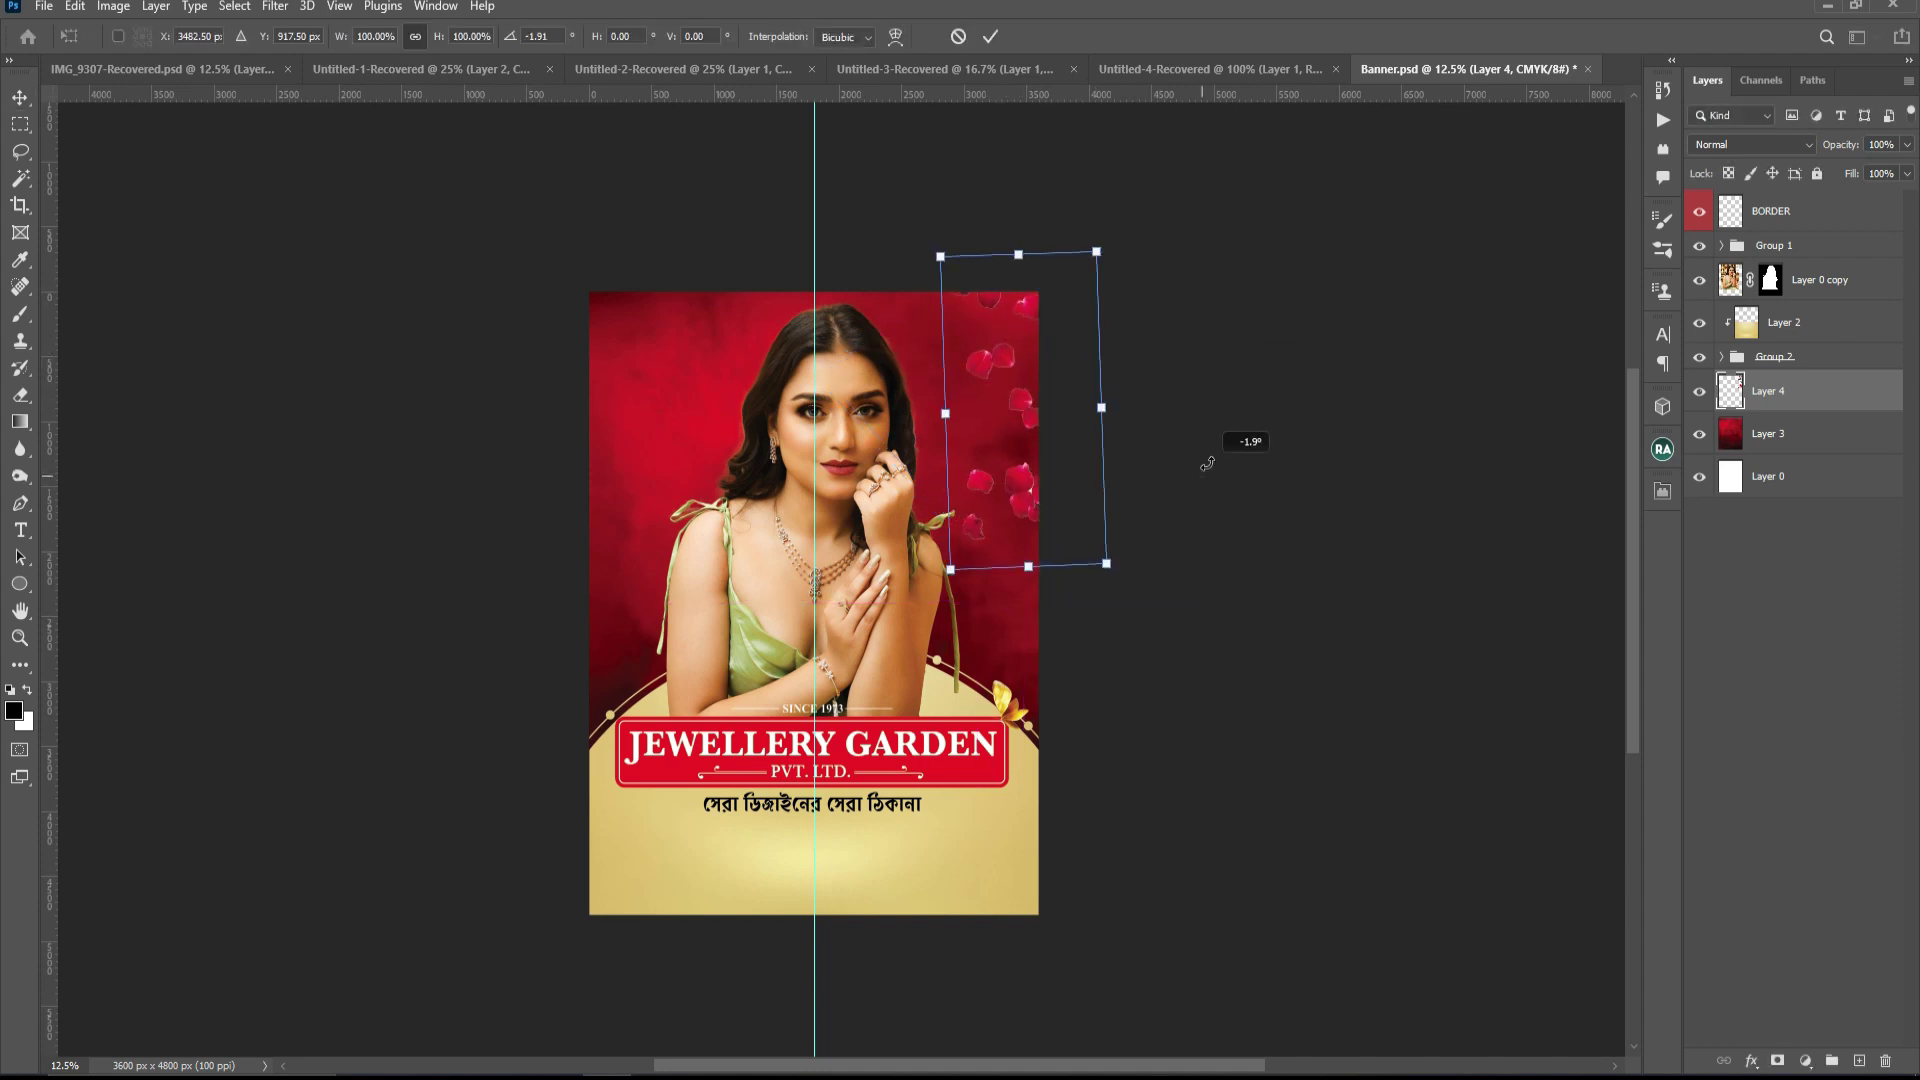
{"action": "left_click_drag", "start_coordinate": [1230, 433], "coordinate": [1200, 471]}
{"action": "left_click_drag", "start_coordinate": [1150, 548], "coordinate": [1158, 621]}
{"action": "left_click_drag", "start_coordinate": [1106, 506], "coordinate": [1009, 455]}
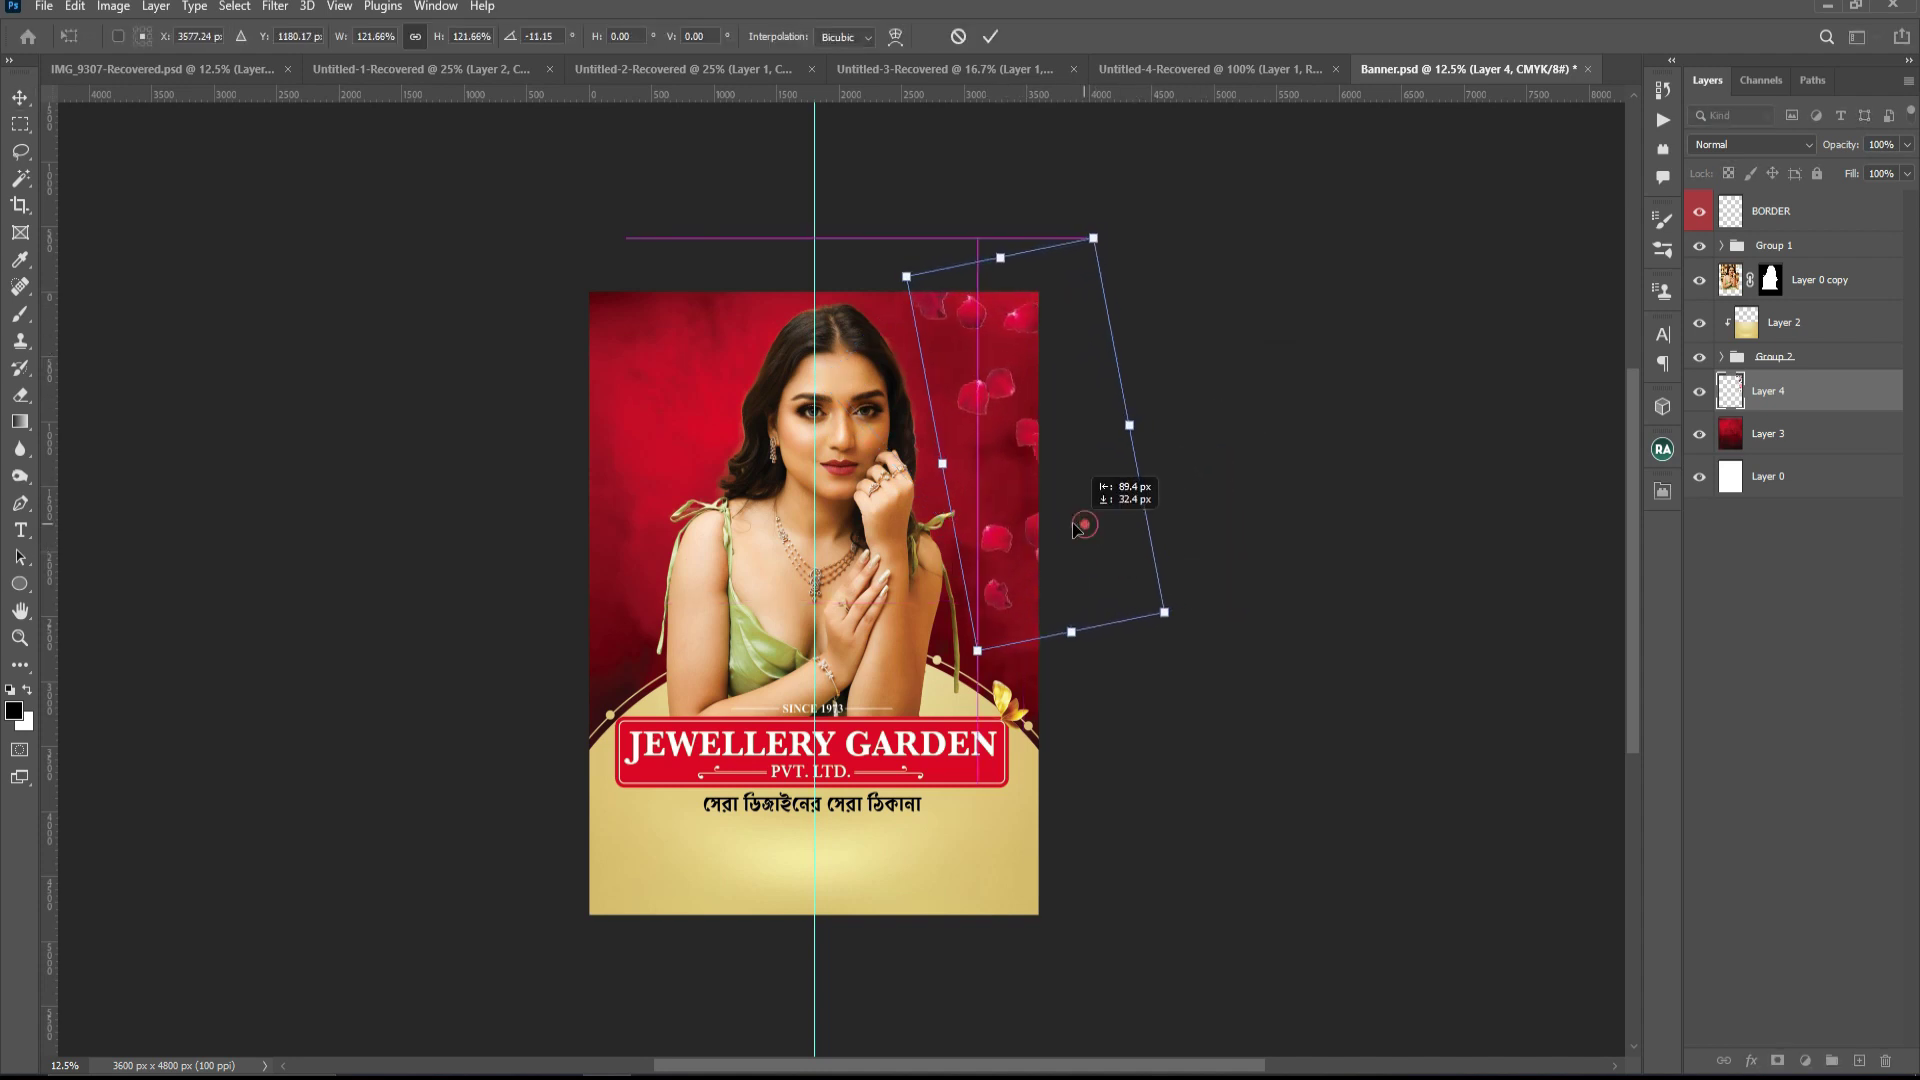
{"action": "key", "text": "Return"}
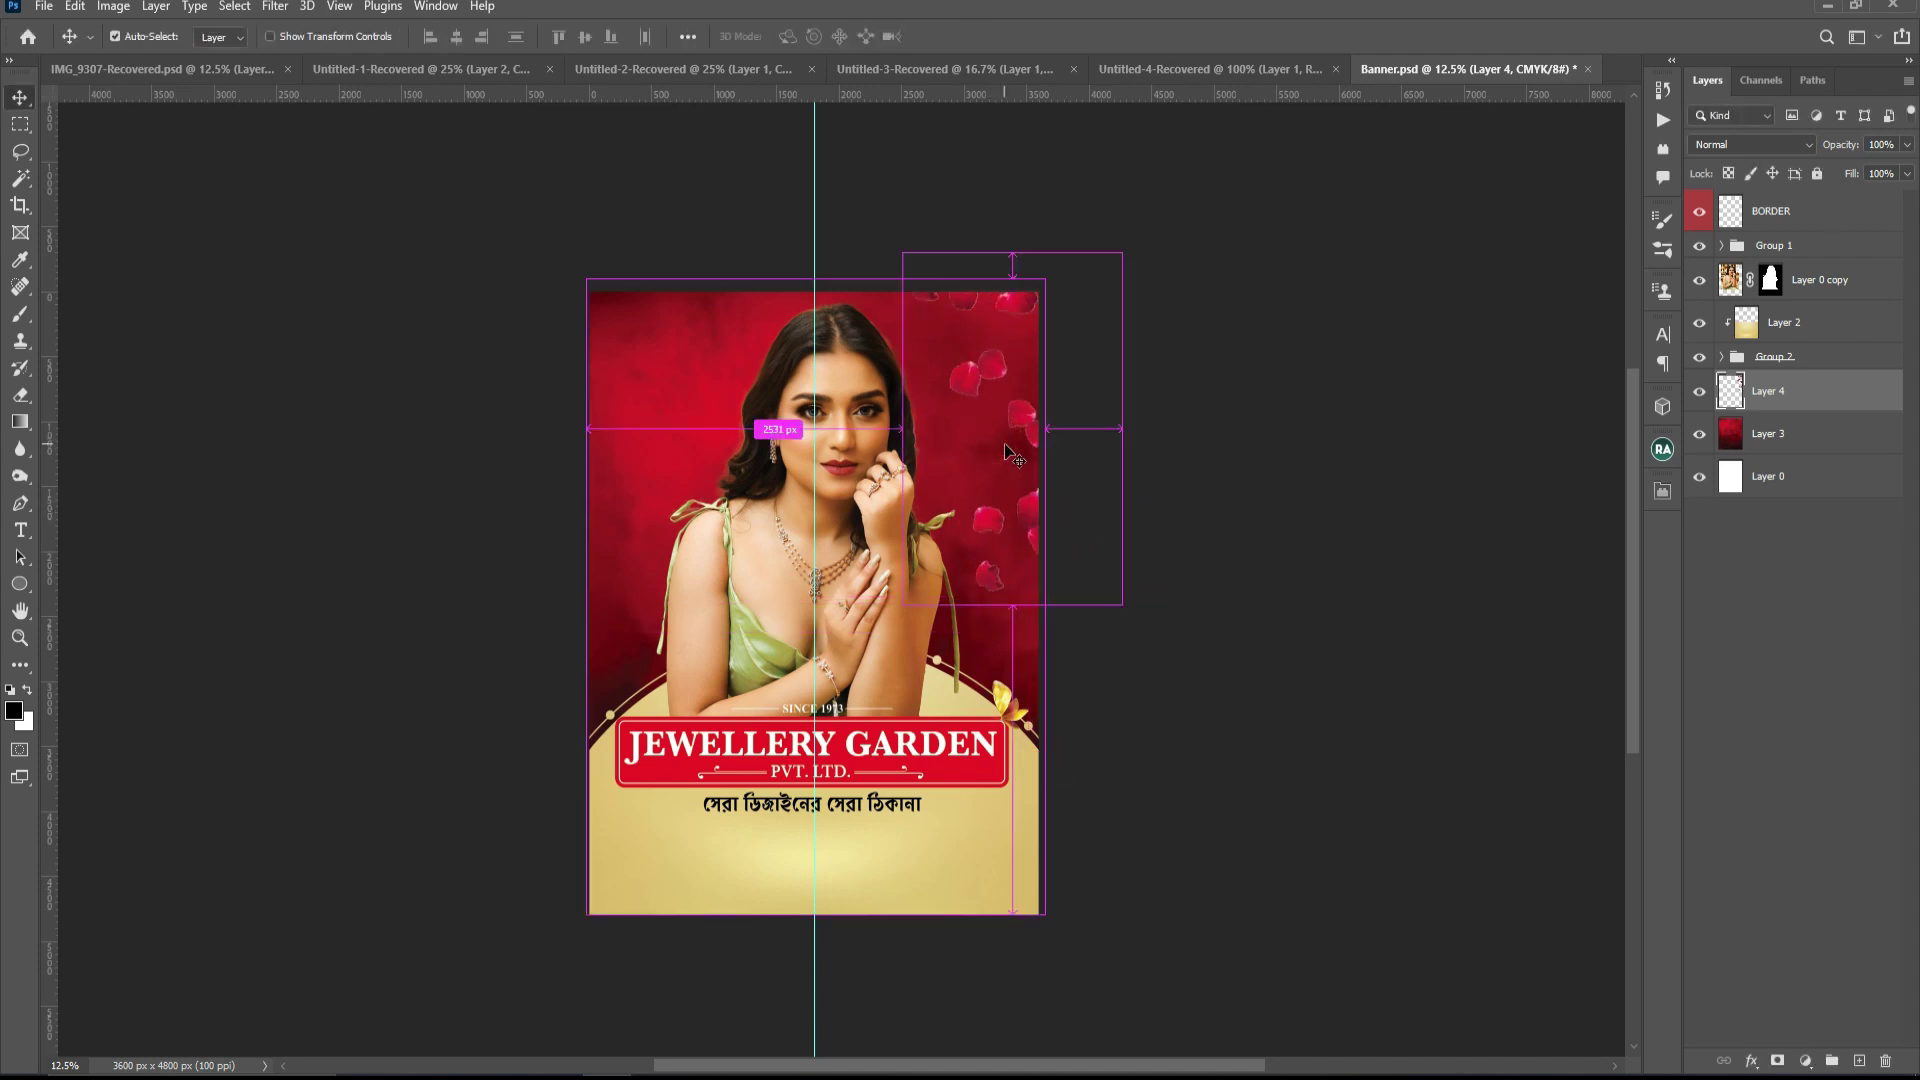
- Duplicate the petals, flip the copy horizontally, and place it tilted over the upper left
{"action": "key", "text": "ctrl+j"}
{"action": "key", "text": "ctrl+t"}
{"action": "right_click", "coordinate": [990, 394]}
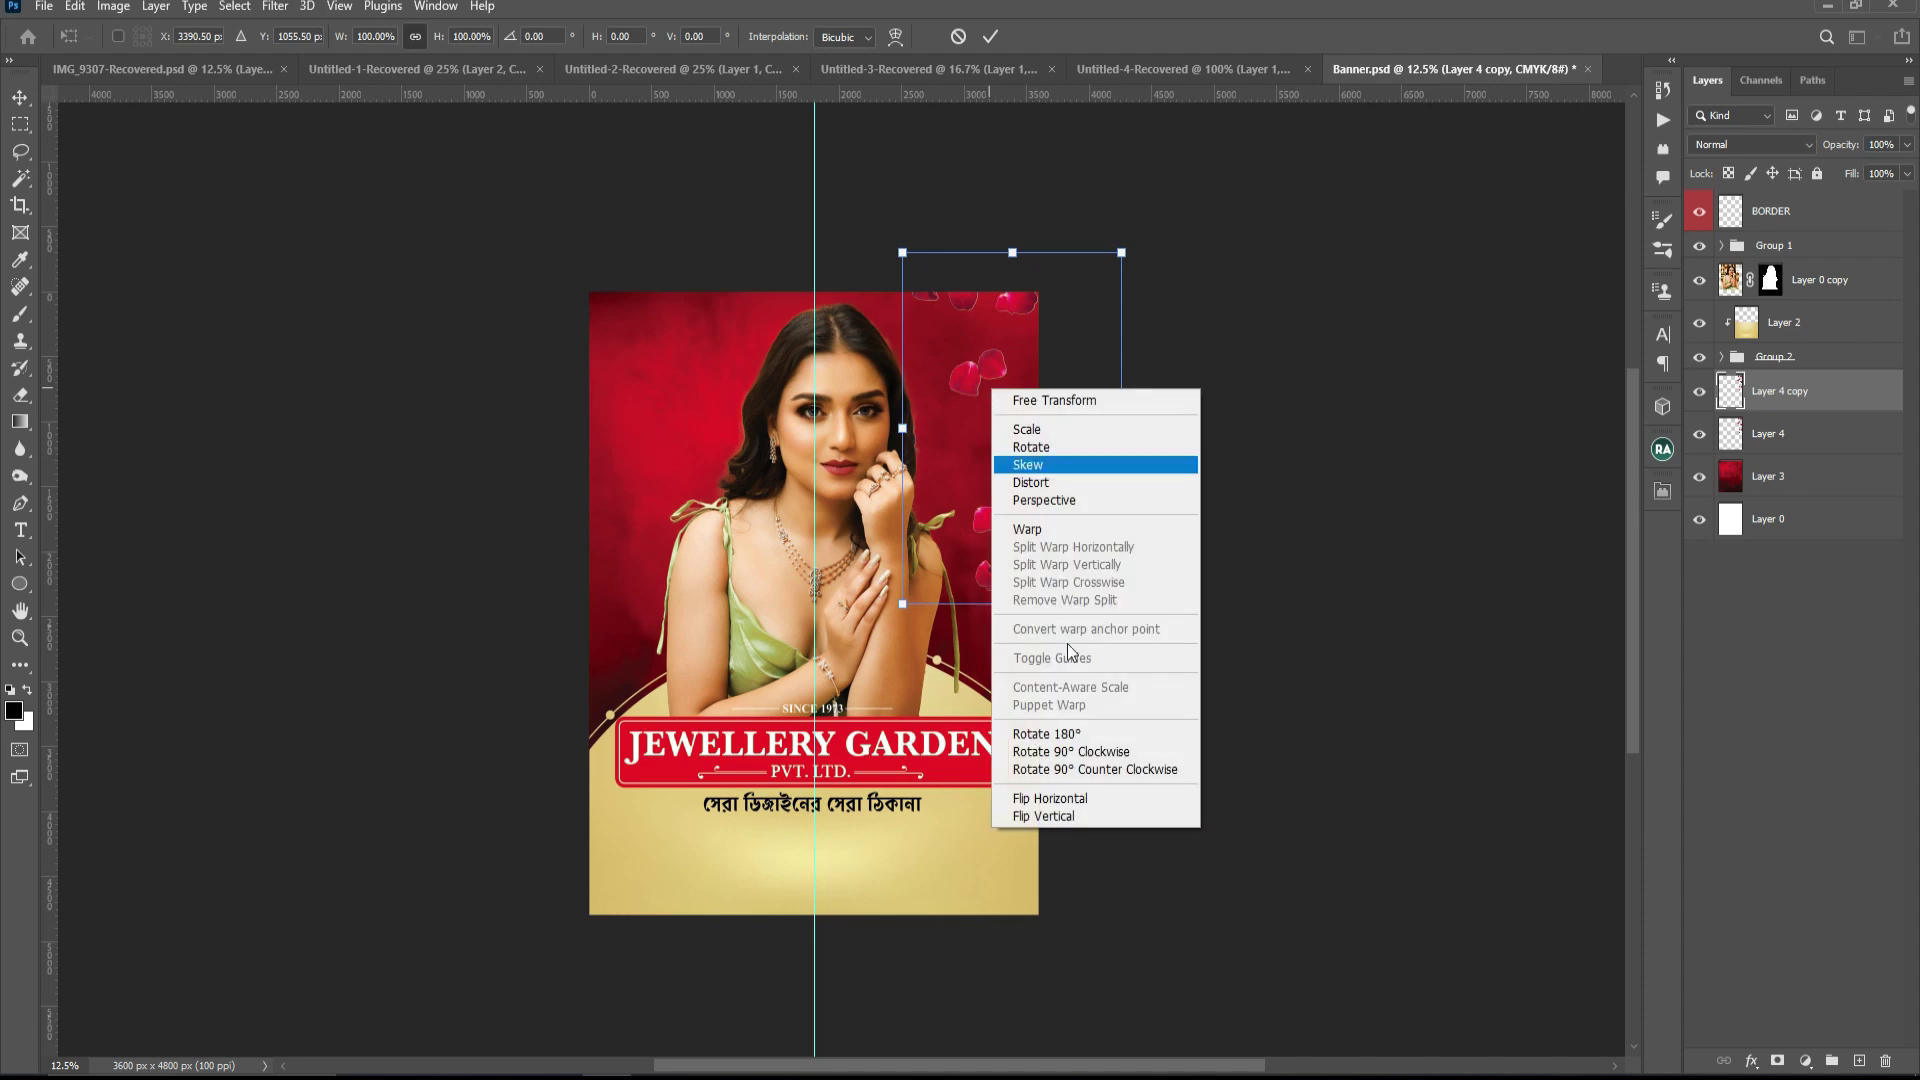
{"action": "left_click", "coordinate": [1086, 796]}
{"action": "left_click_drag", "start_coordinate": [988, 362], "coordinate": [605, 235]}
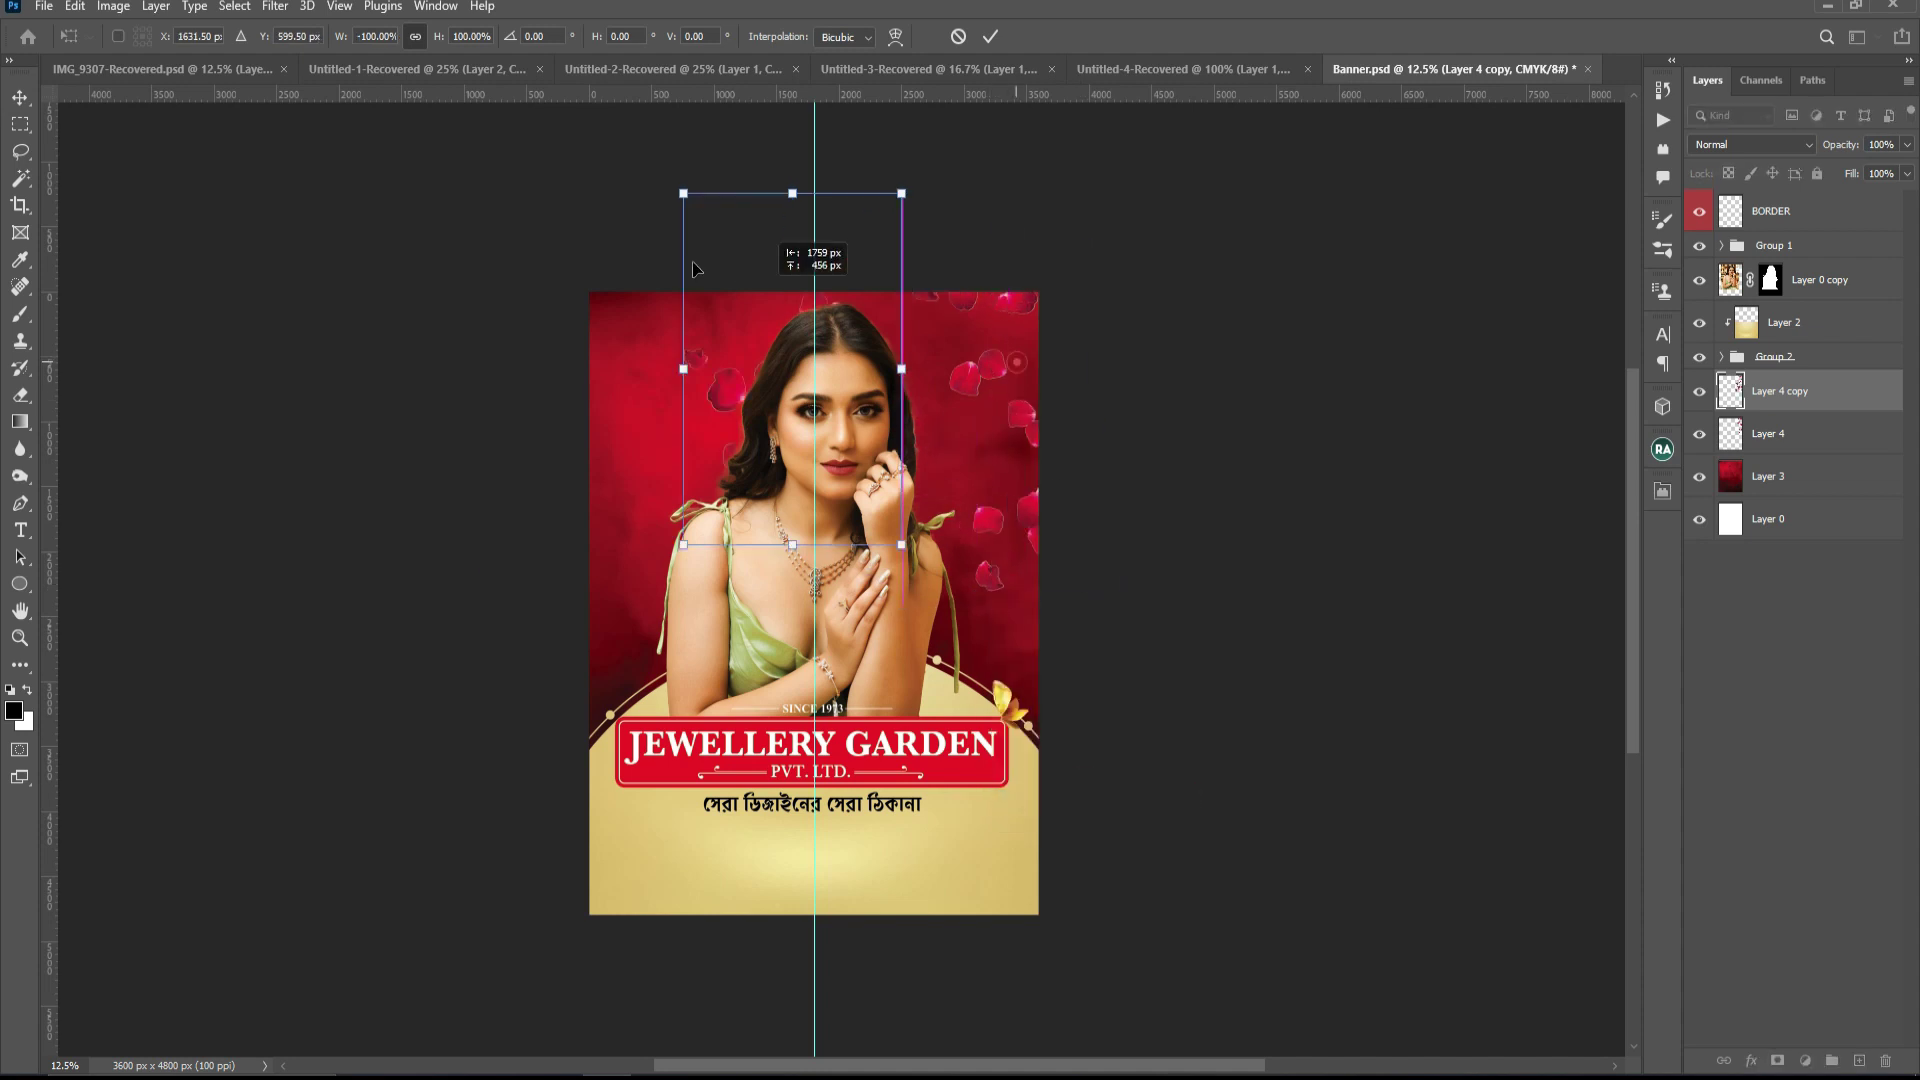
{"action": "left_click_drag", "start_coordinate": [871, 267], "coordinate": [865, 338]}
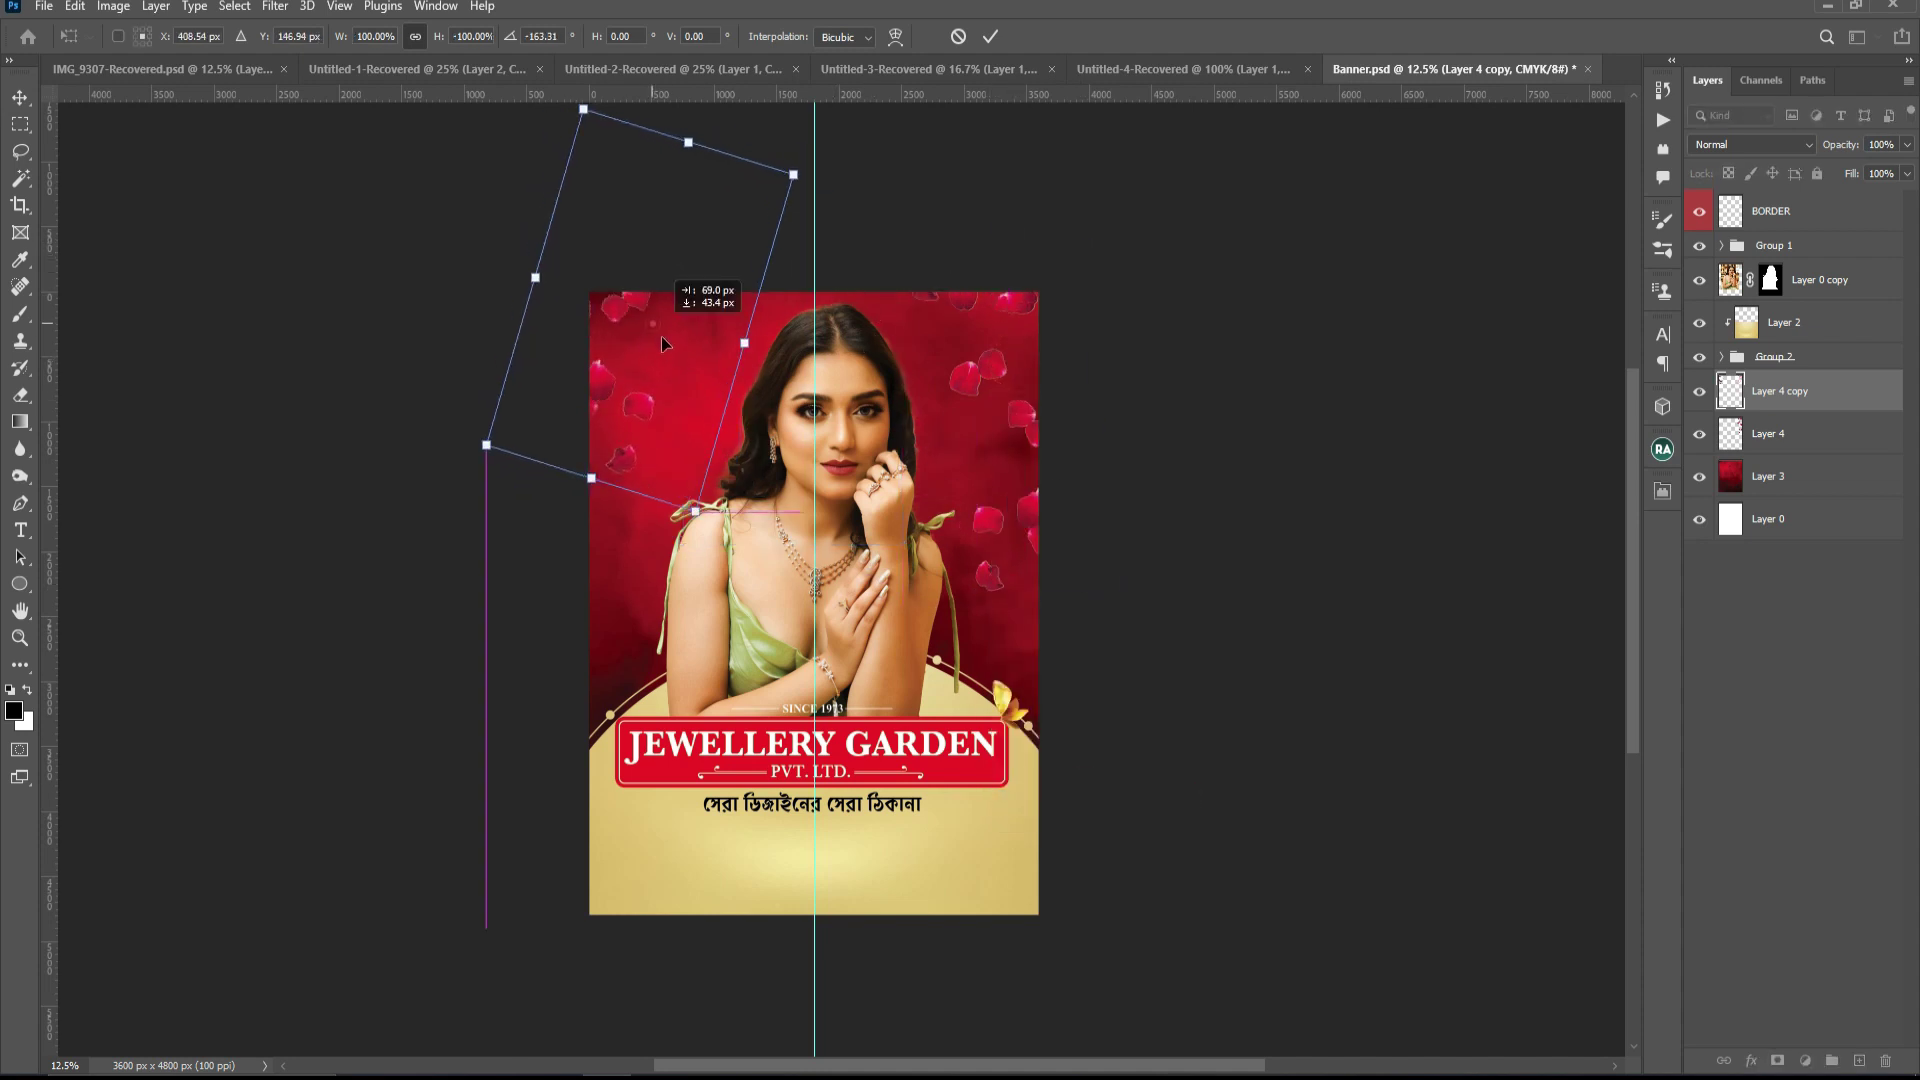
{"action": "left_click_drag", "start_coordinate": [663, 337], "coordinate": [668, 342]}
{"action": "key", "text": "Return"}
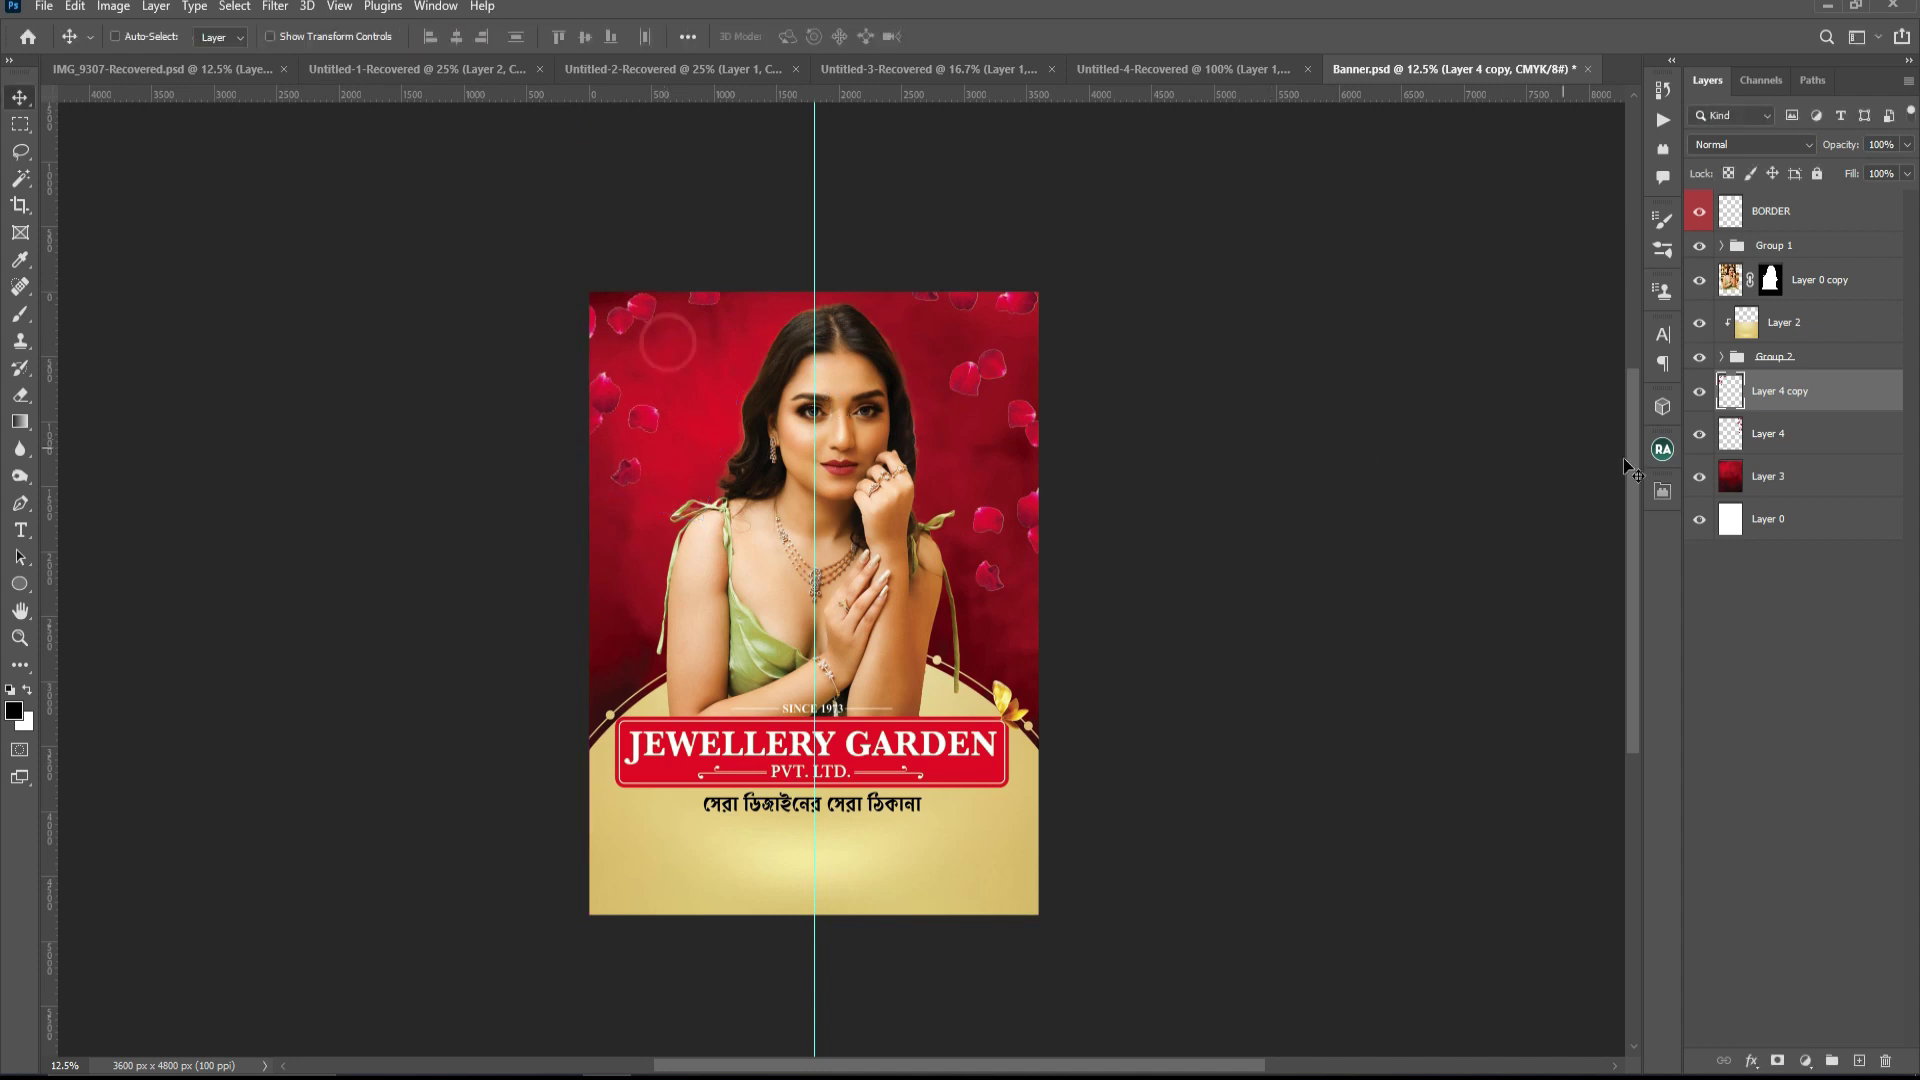
- Group the two petal layers into Group 3
{"action": "left_click", "coordinate": [1772, 436], "text": "shift"}
{"action": "key", "text": "ctrl+g"}
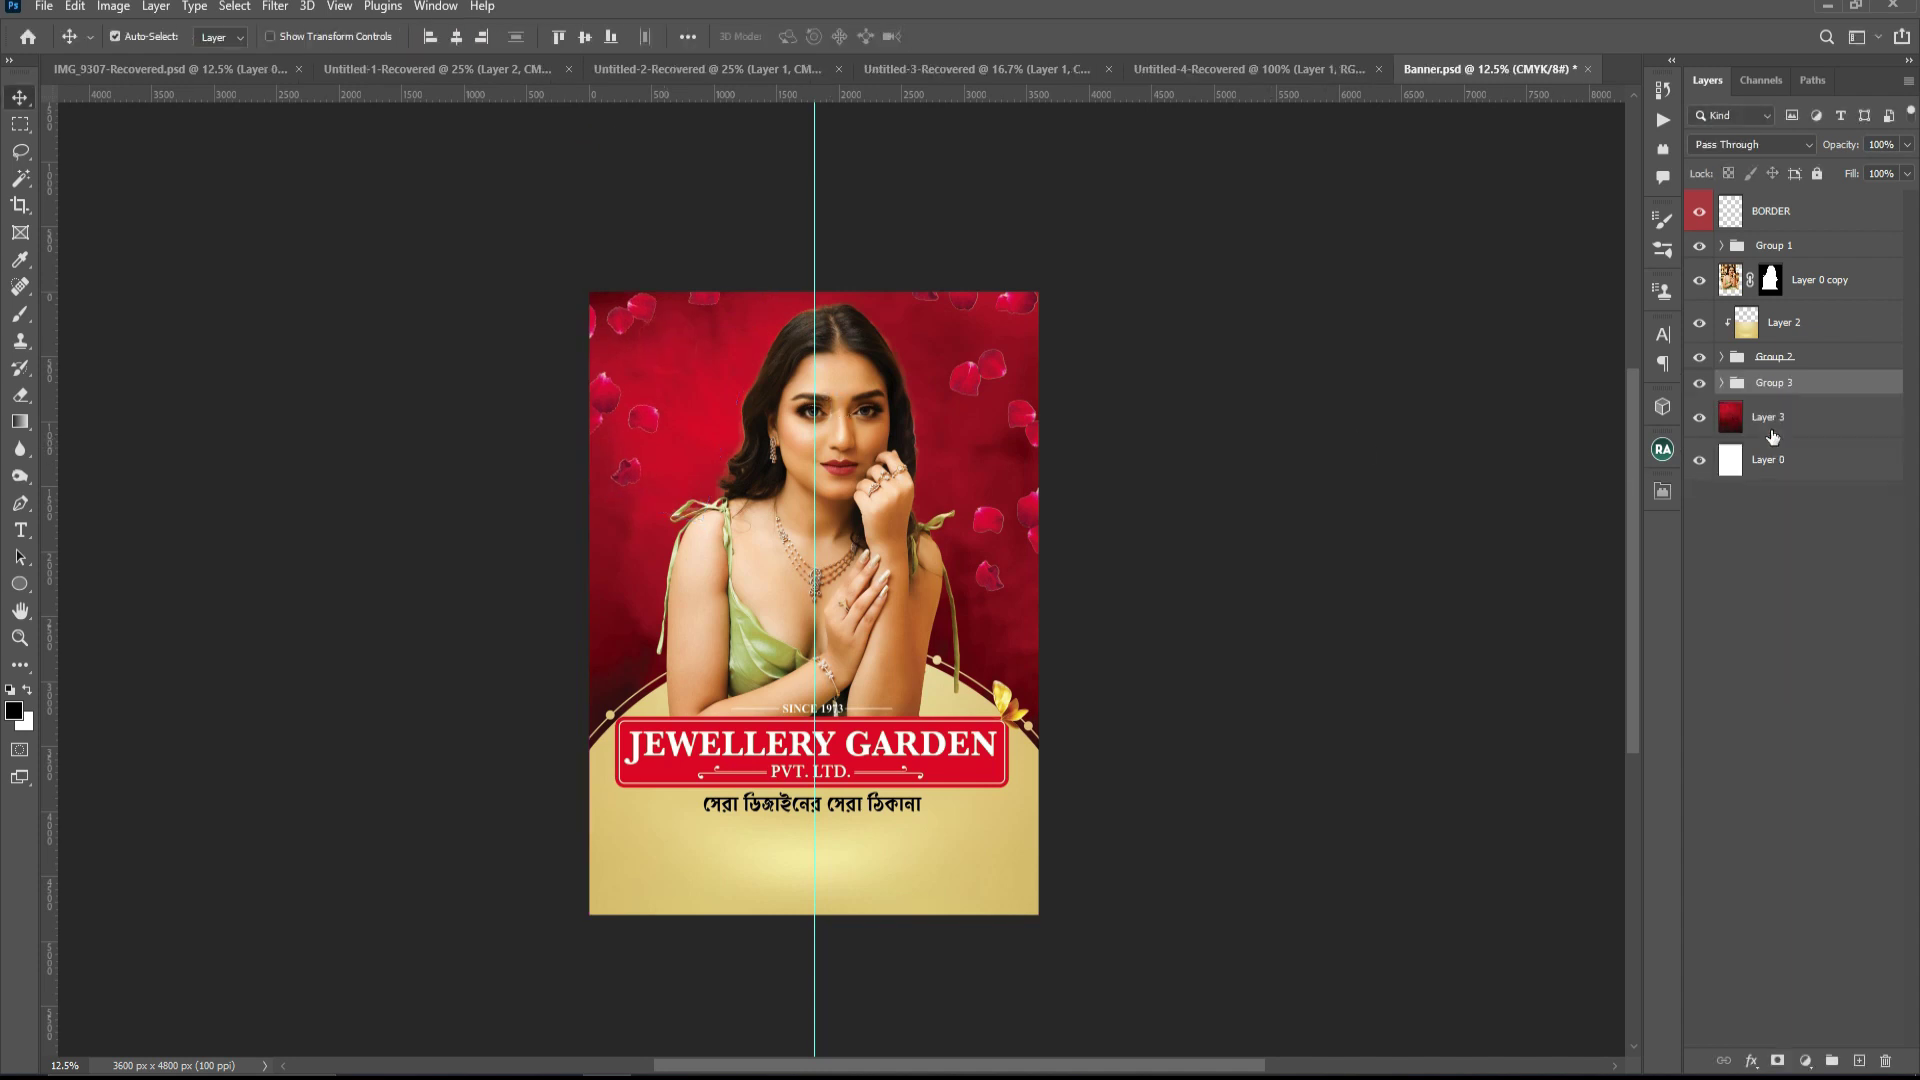
{"action": "left_click", "coordinate": [1700, 386]}
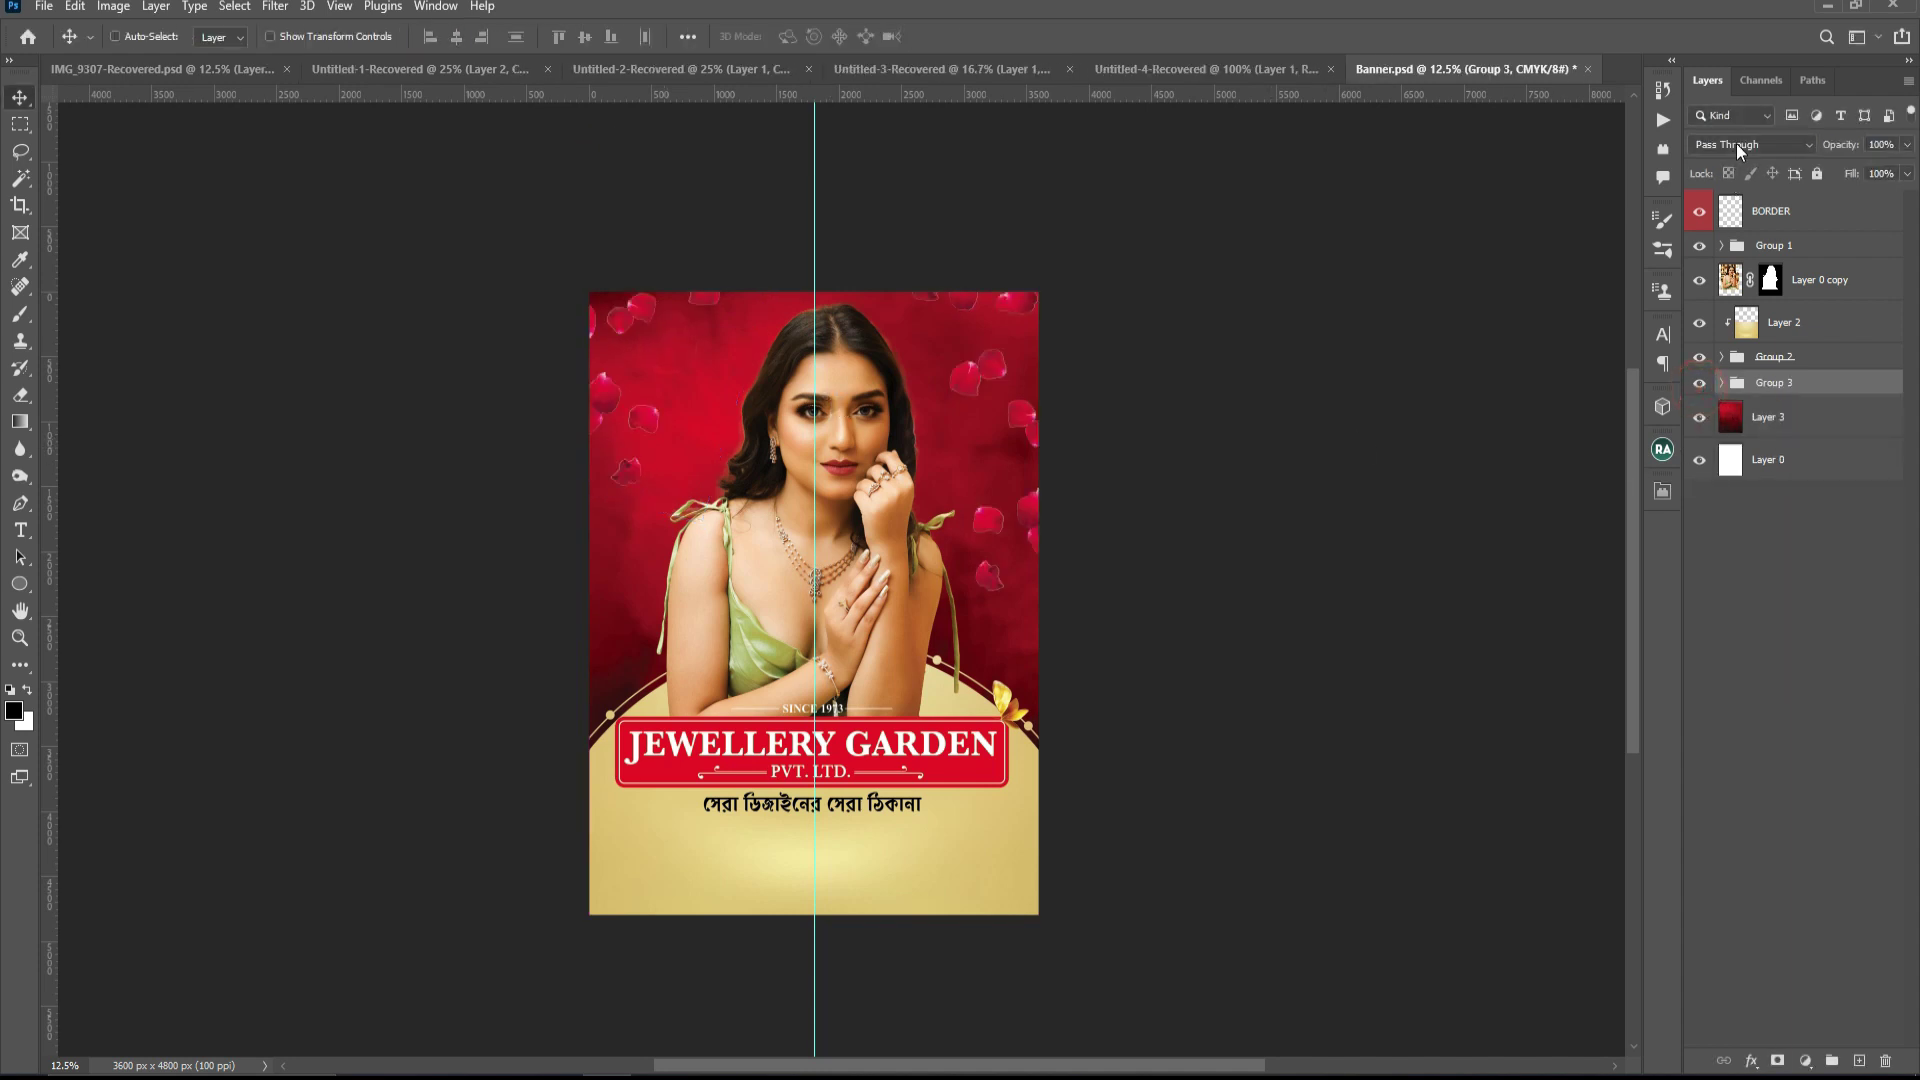
- Set Group 3's blend mode to Multiply after previewing other modes
{"action": "left_click", "coordinate": [1737, 144]}
{"action": "key", "text": "Down"}
{"action": "key", "text": "Down"}
{"action": "key", "text": "Down"}
{"action": "key", "text": "Down"}
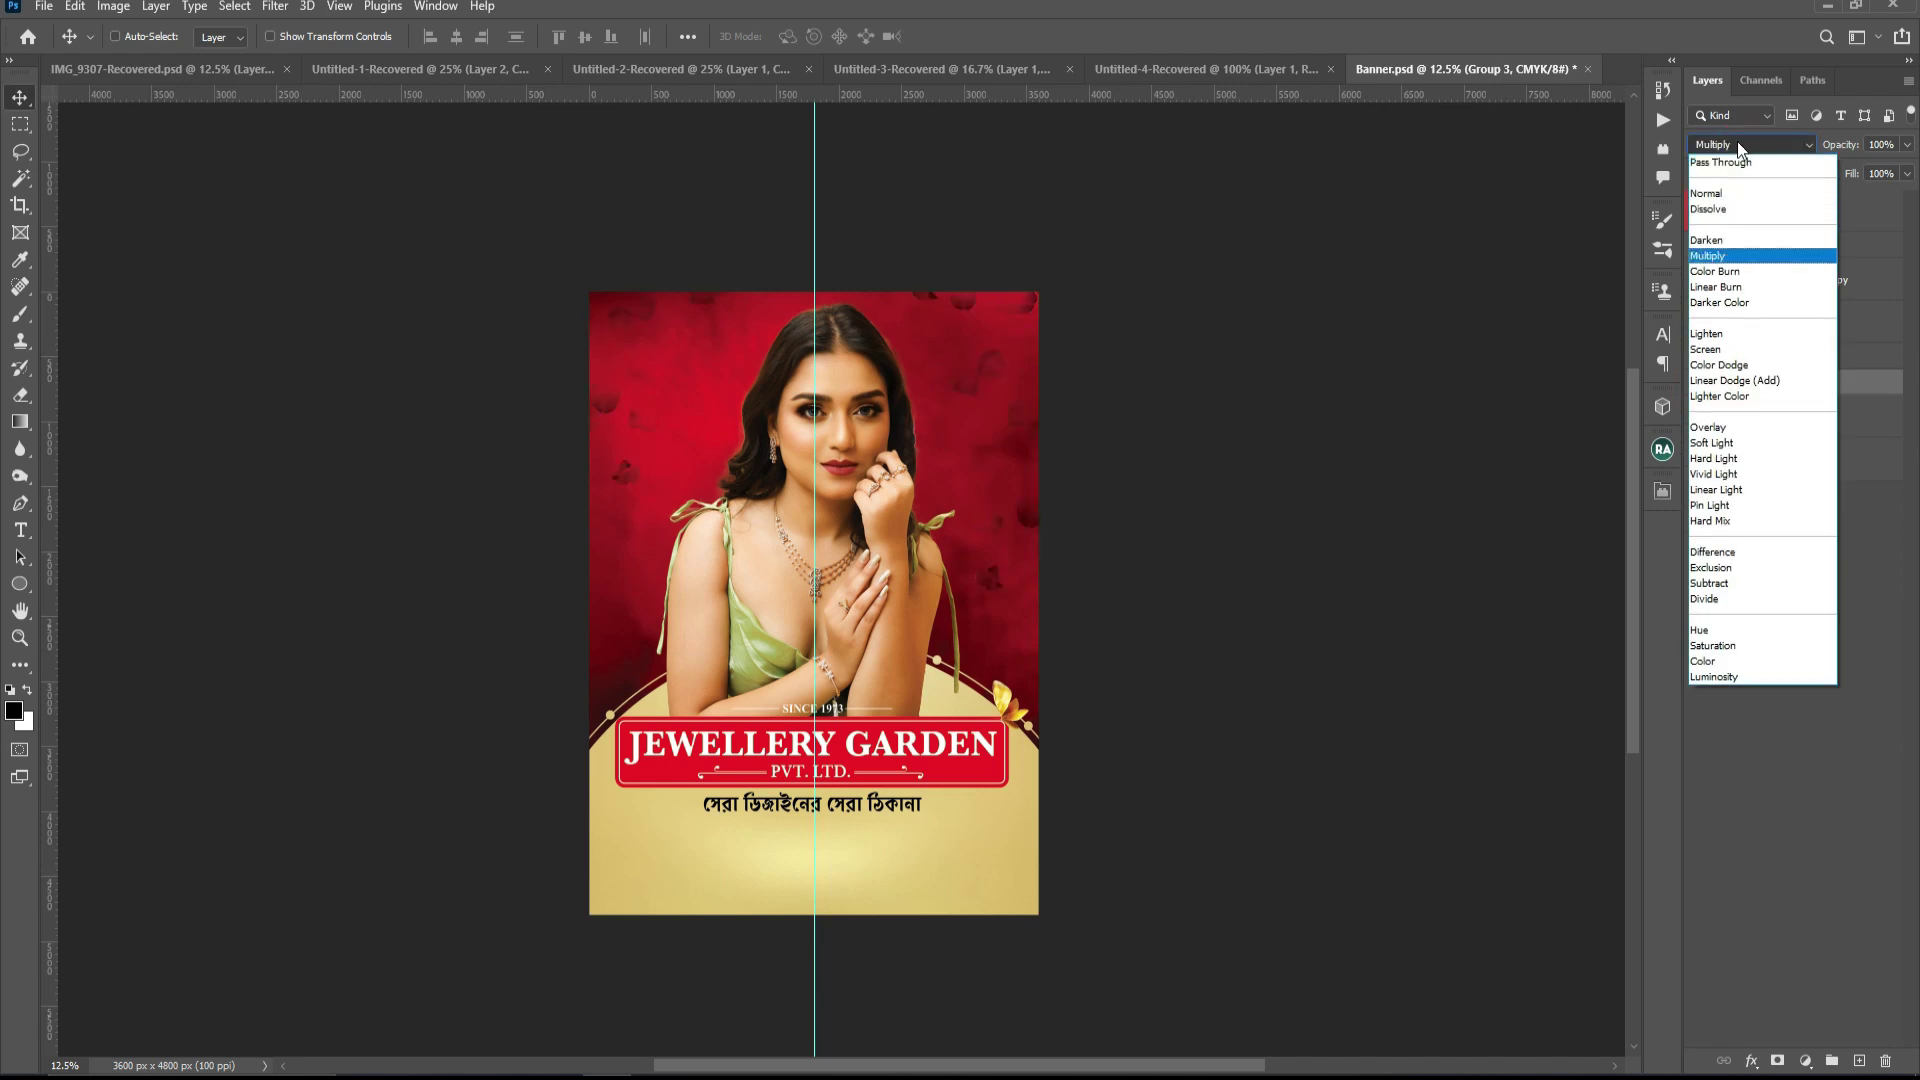
{"action": "key", "text": "Down"}
{"action": "key", "text": "Down"}
{"action": "key", "text": "Down"}
{"action": "key", "text": "Down"}
{"action": "key", "text": "Down"}
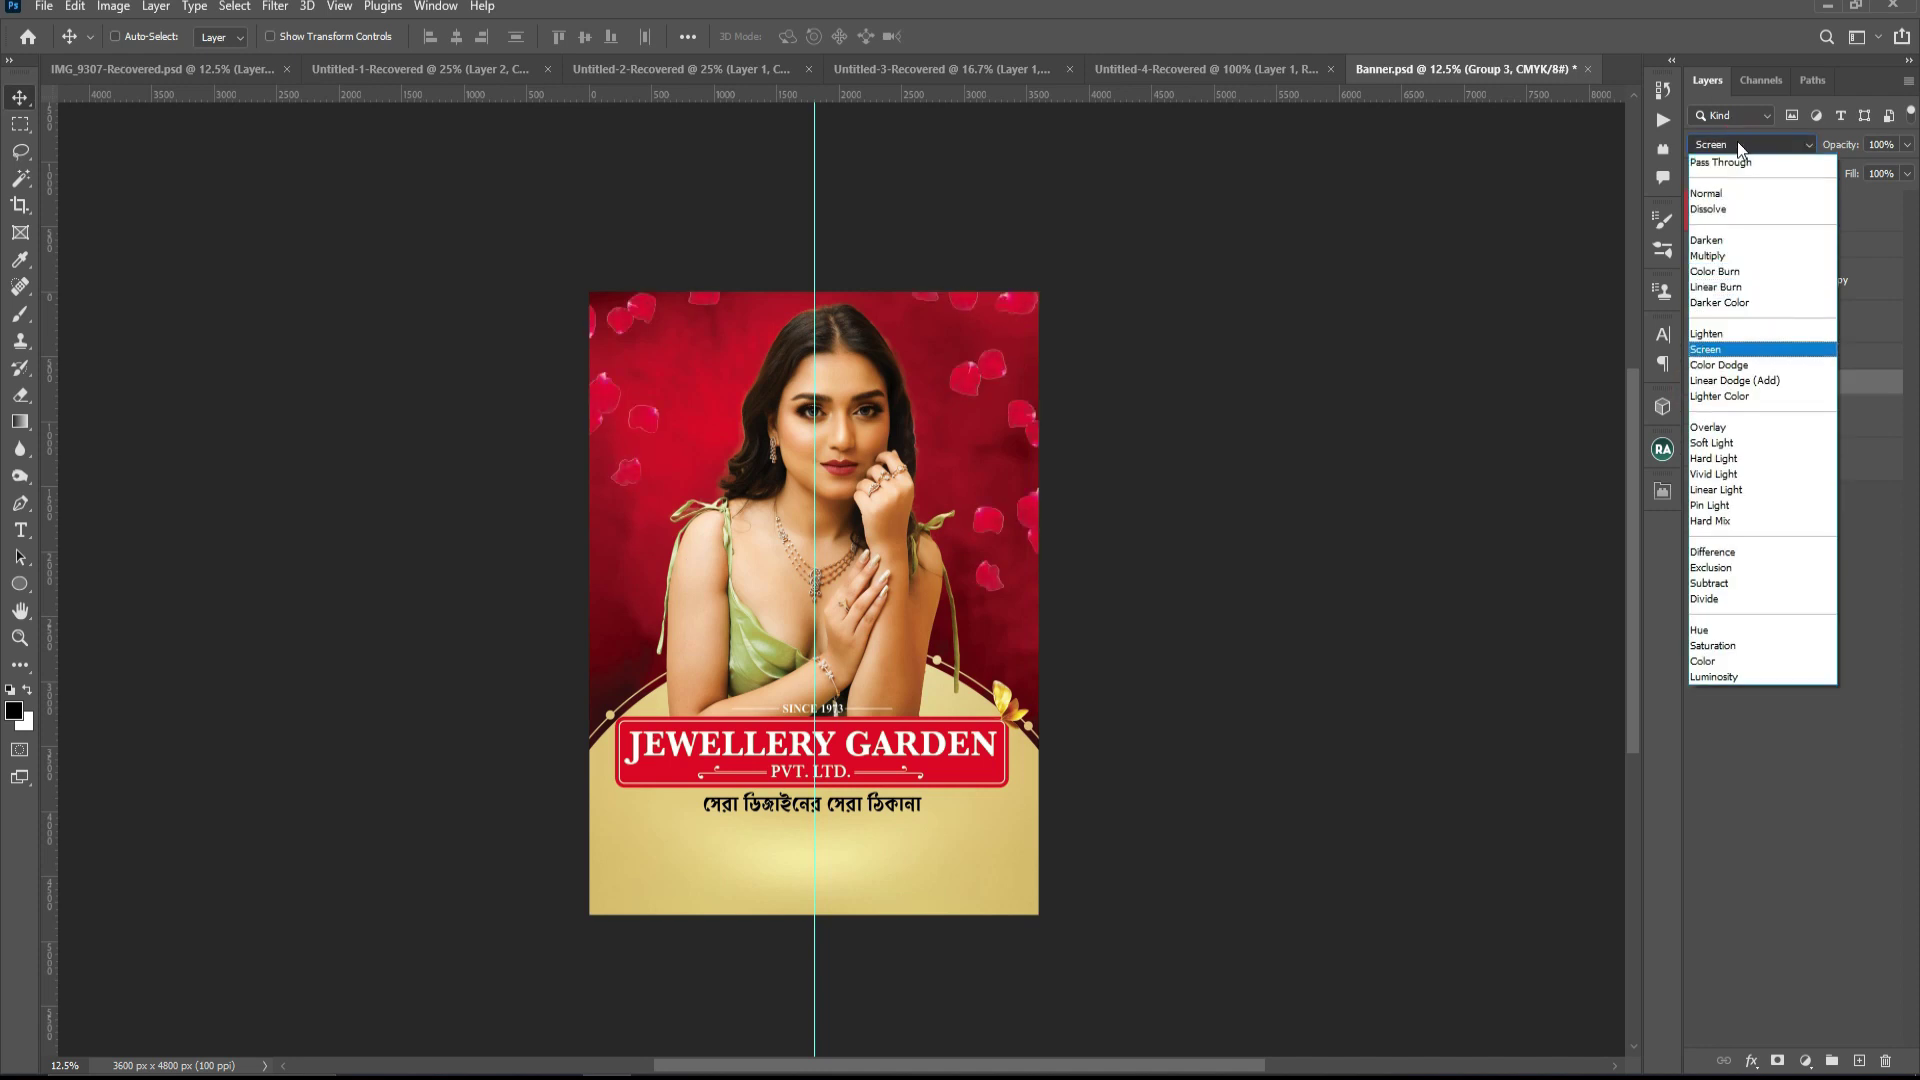
{"action": "key", "text": "Down"}
{"action": "key", "text": "Down"}
{"action": "key", "text": "Down"}
{"action": "key", "text": "Down"}
{"action": "key", "text": "Down"}
{"action": "key", "text": "Down"}
{"action": "key", "text": "Down"}
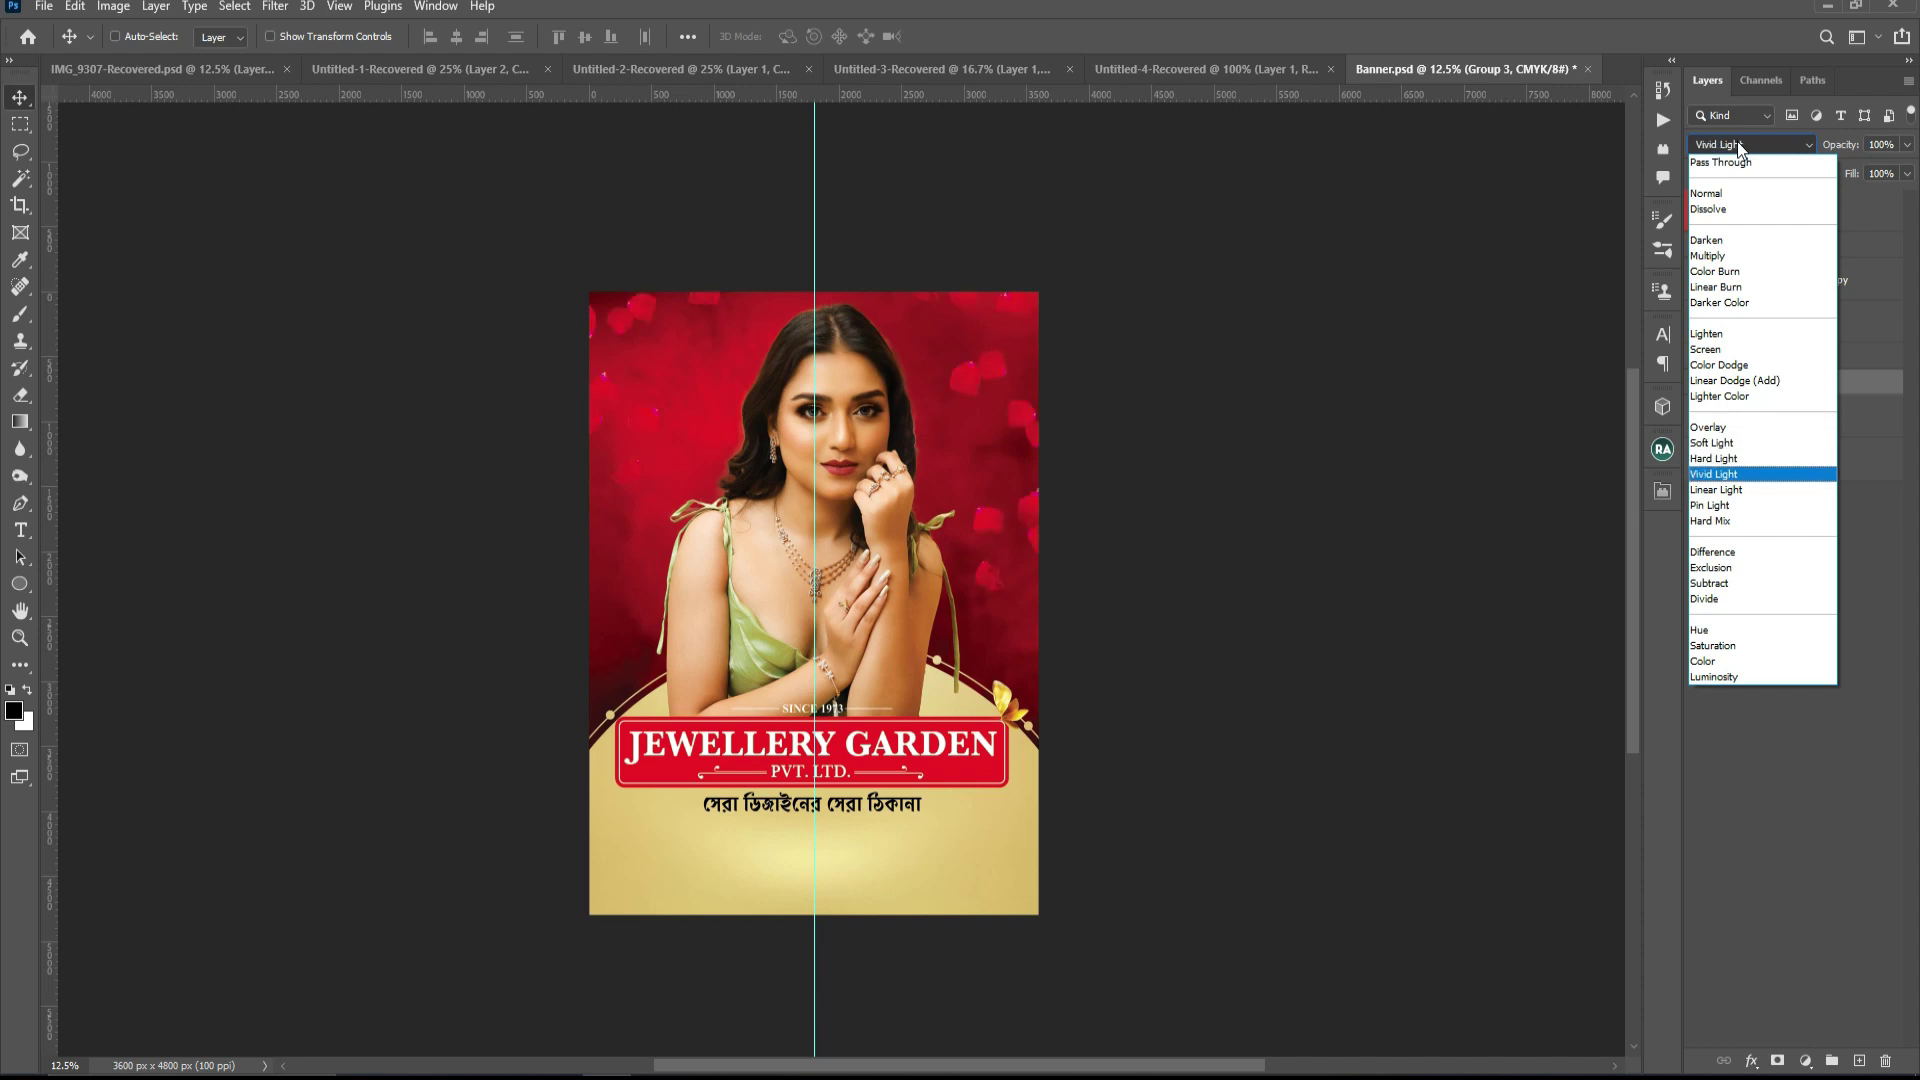
{"action": "key", "text": "Down"}
{"action": "key", "text": "Down"}
{"action": "key", "text": "Down"}
{"action": "key", "text": "Down"}
{"action": "key", "text": "Down"}
{"action": "key", "text": "Down"}
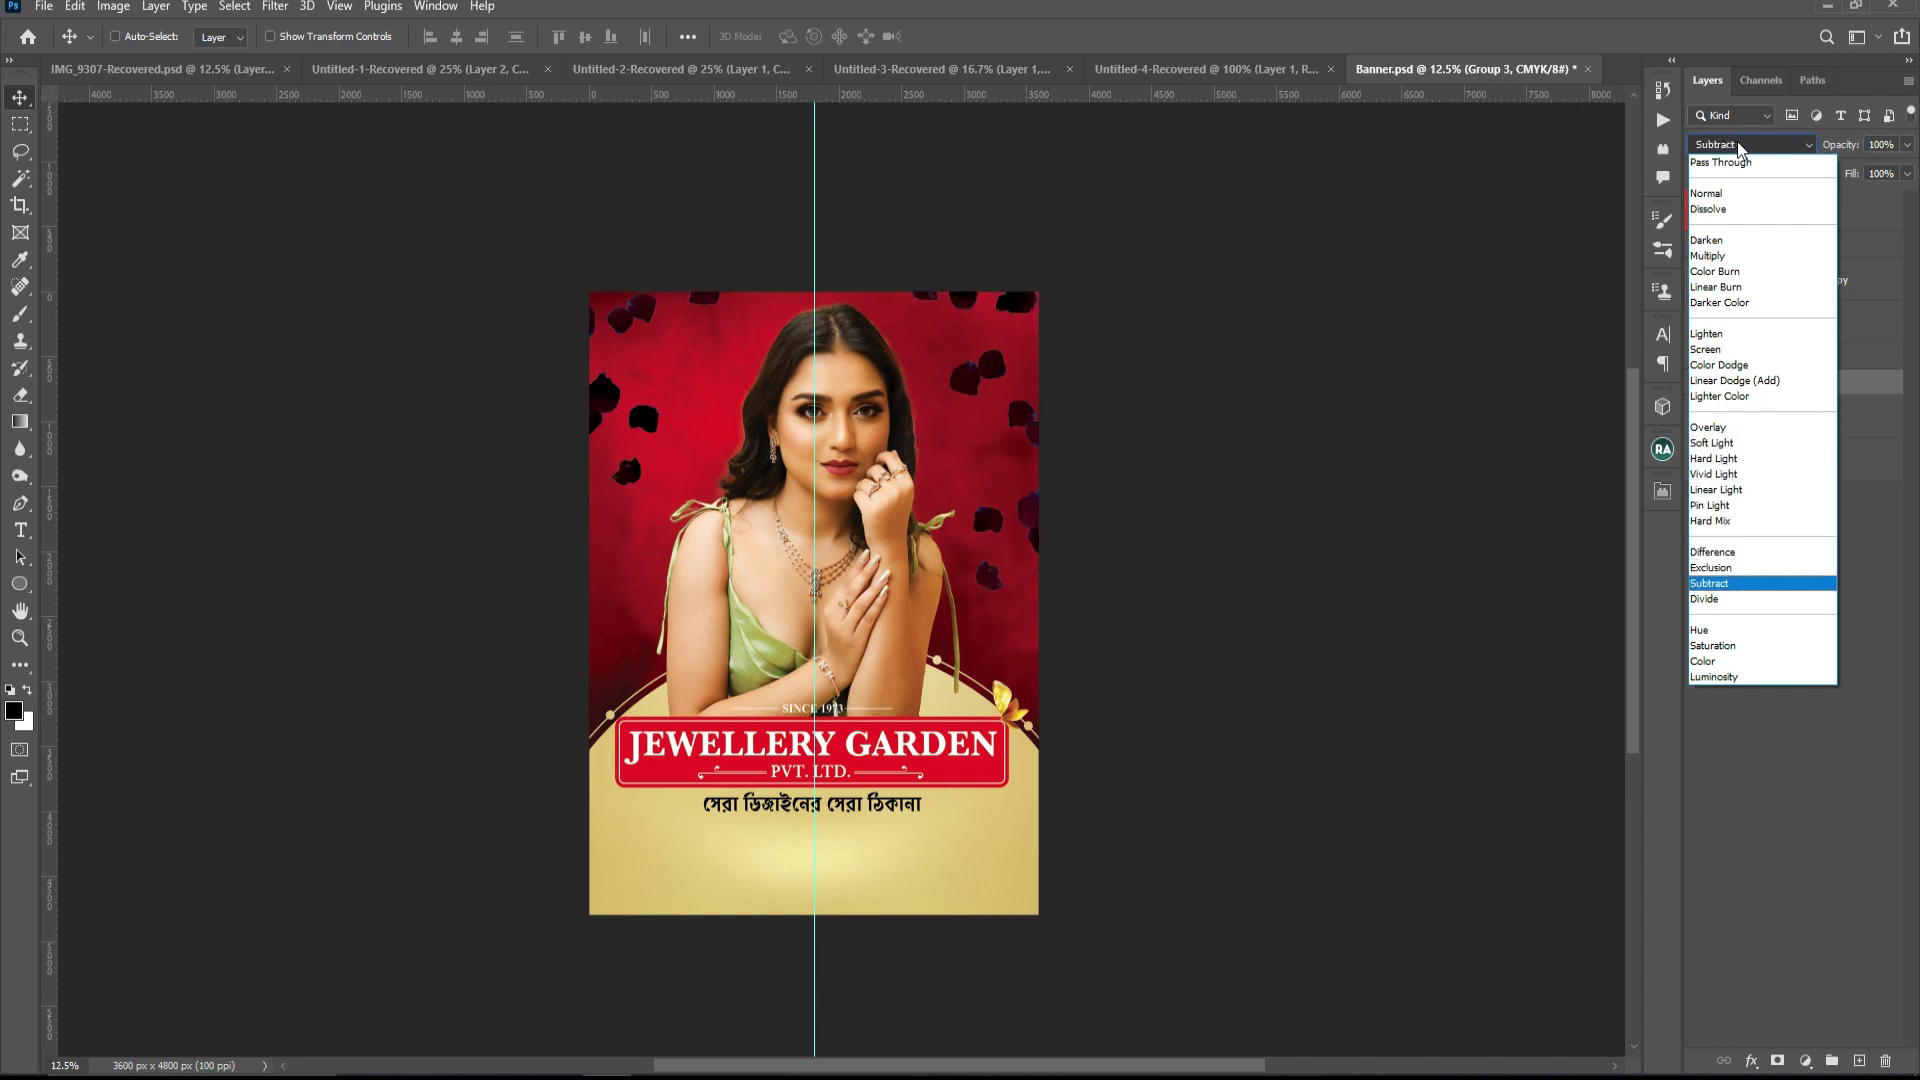
{"action": "key", "text": "Down"}
{"action": "key", "text": "Down"}
{"action": "key", "text": "Down"}
{"action": "key", "text": "Down"}
{"action": "key", "text": "Down"}
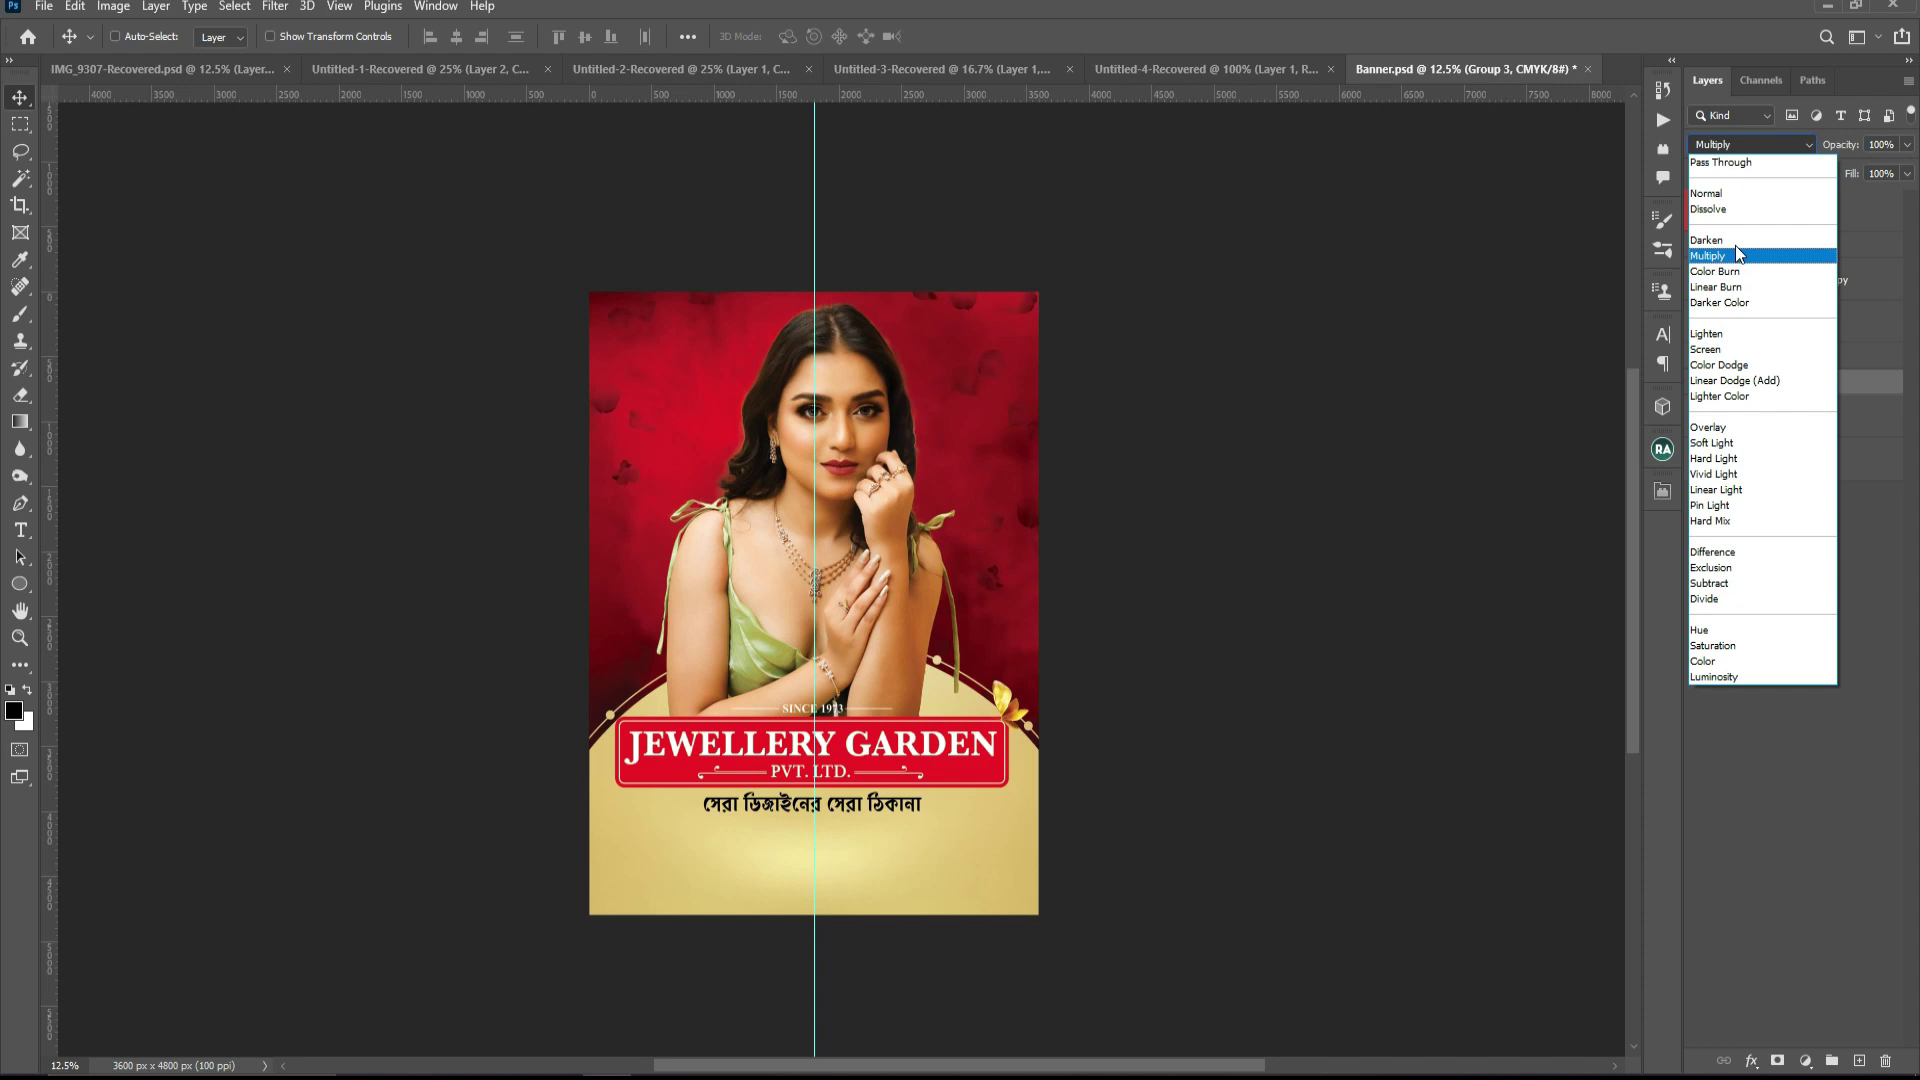
{"action": "left_click", "coordinate": [1735, 252]}
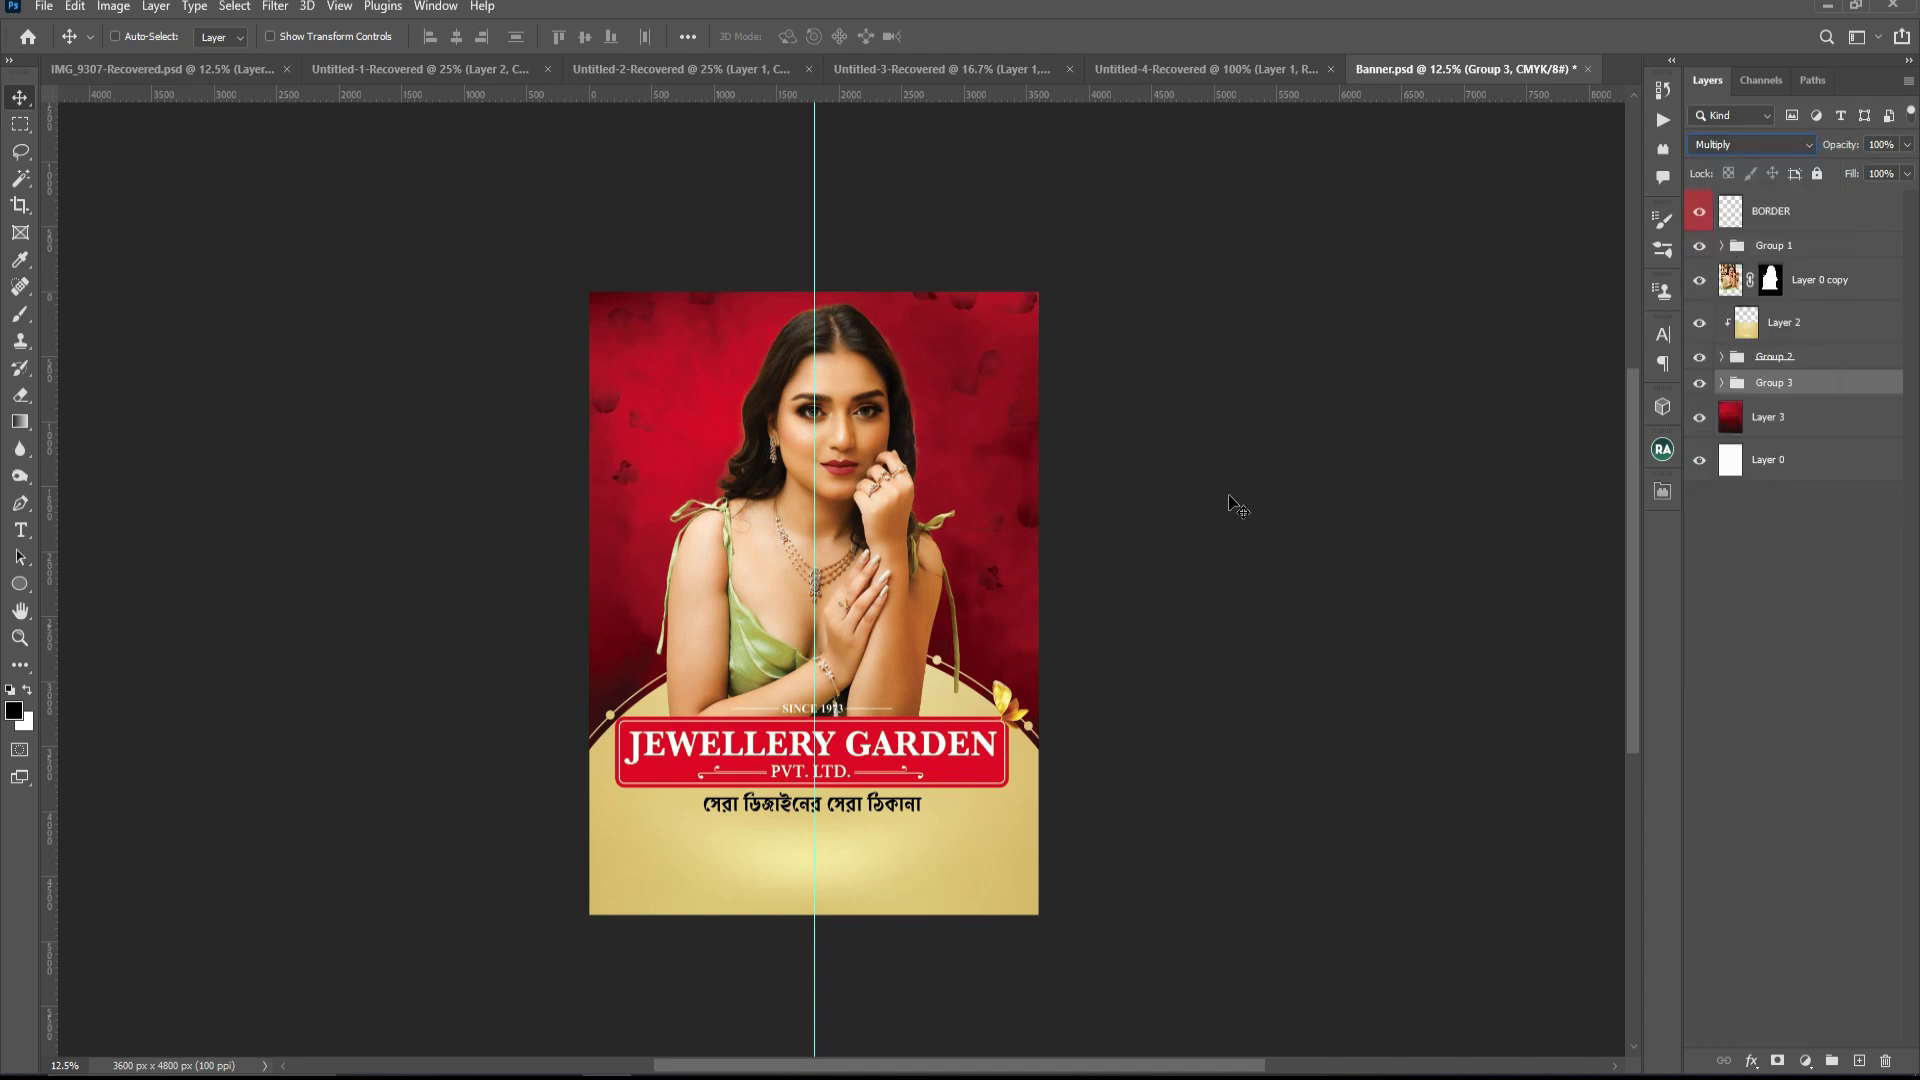
{"action": "key", "text": "ctrl+plus"}
{"action": "key", "text": "ctrl+plus"}
{"action": "scroll", "coordinate": [1107, 502], "scroll_direction": "up", "scroll_amount": 3}
{"action": "scroll", "coordinate": [948, 306], "scroll_direction": "up", "scroll_amount": 1}
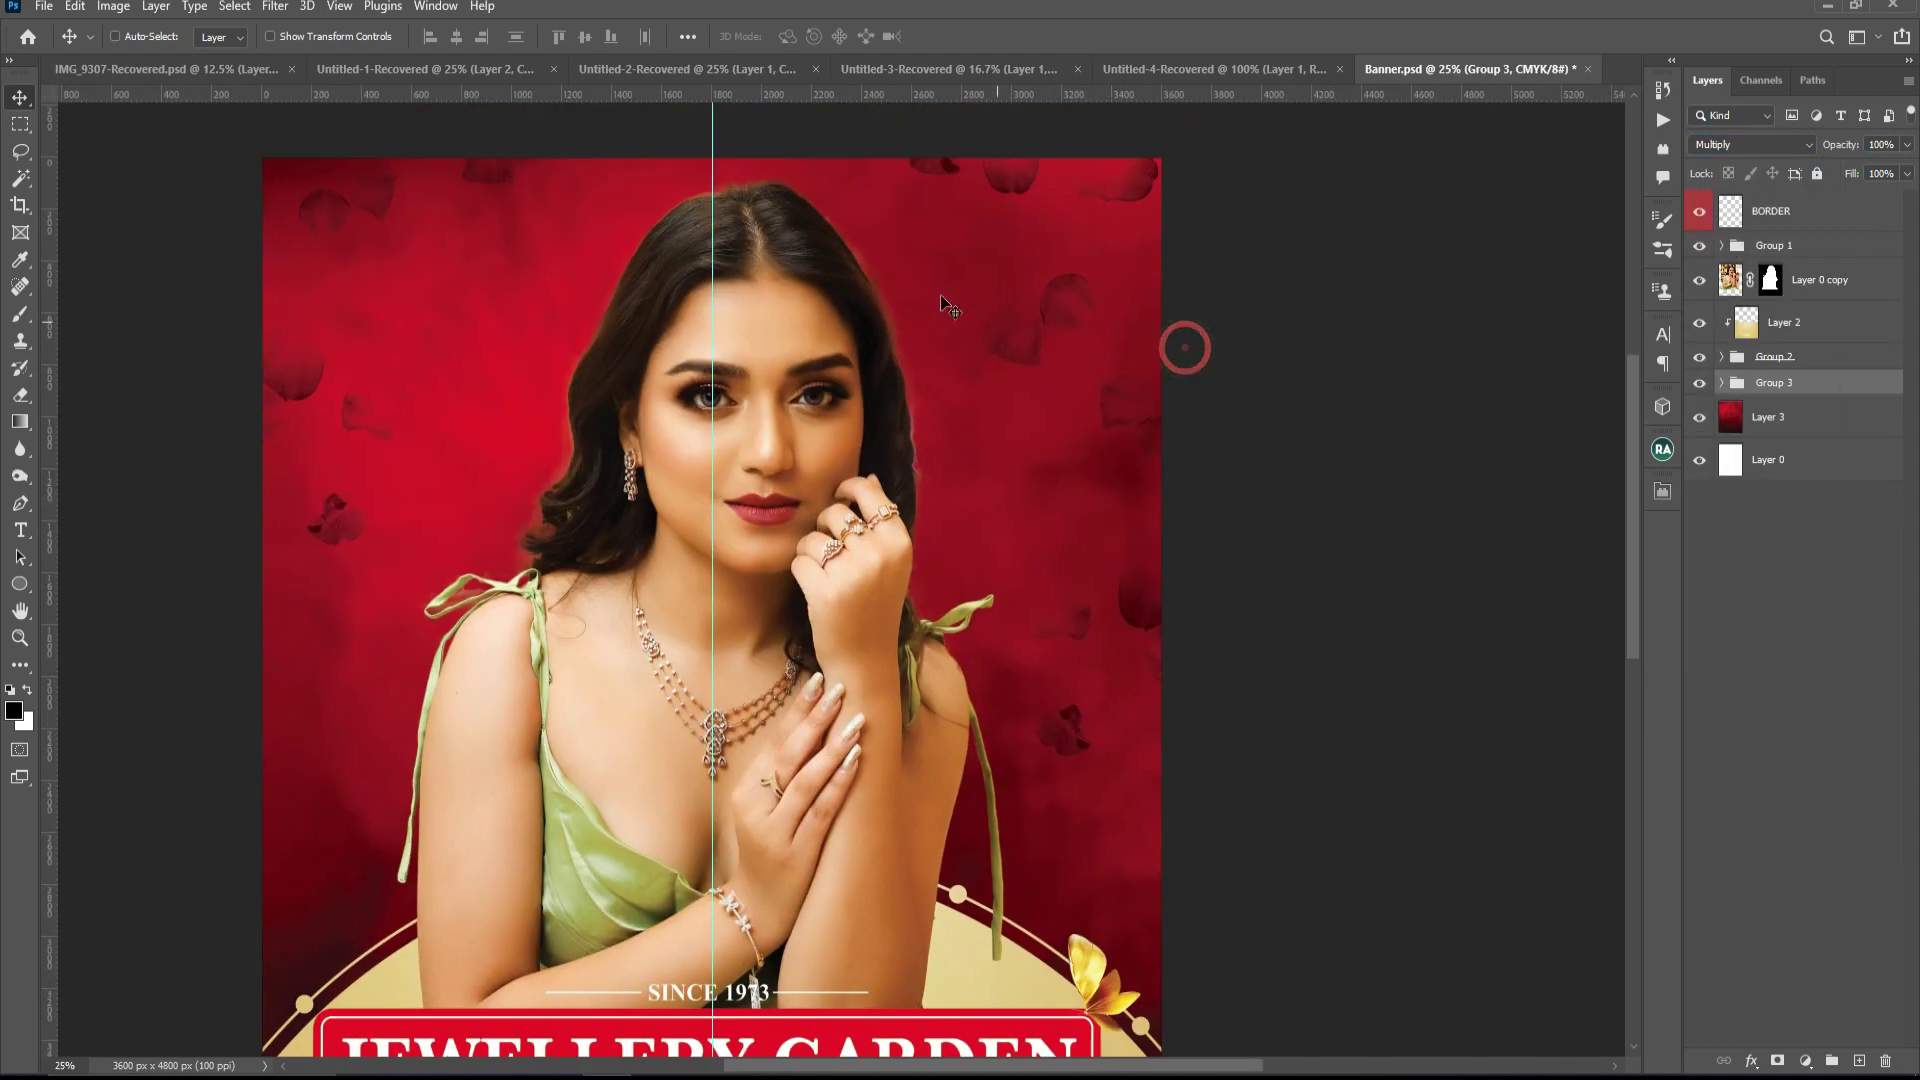
{"action": "key", "text": "ctrl+minus"}
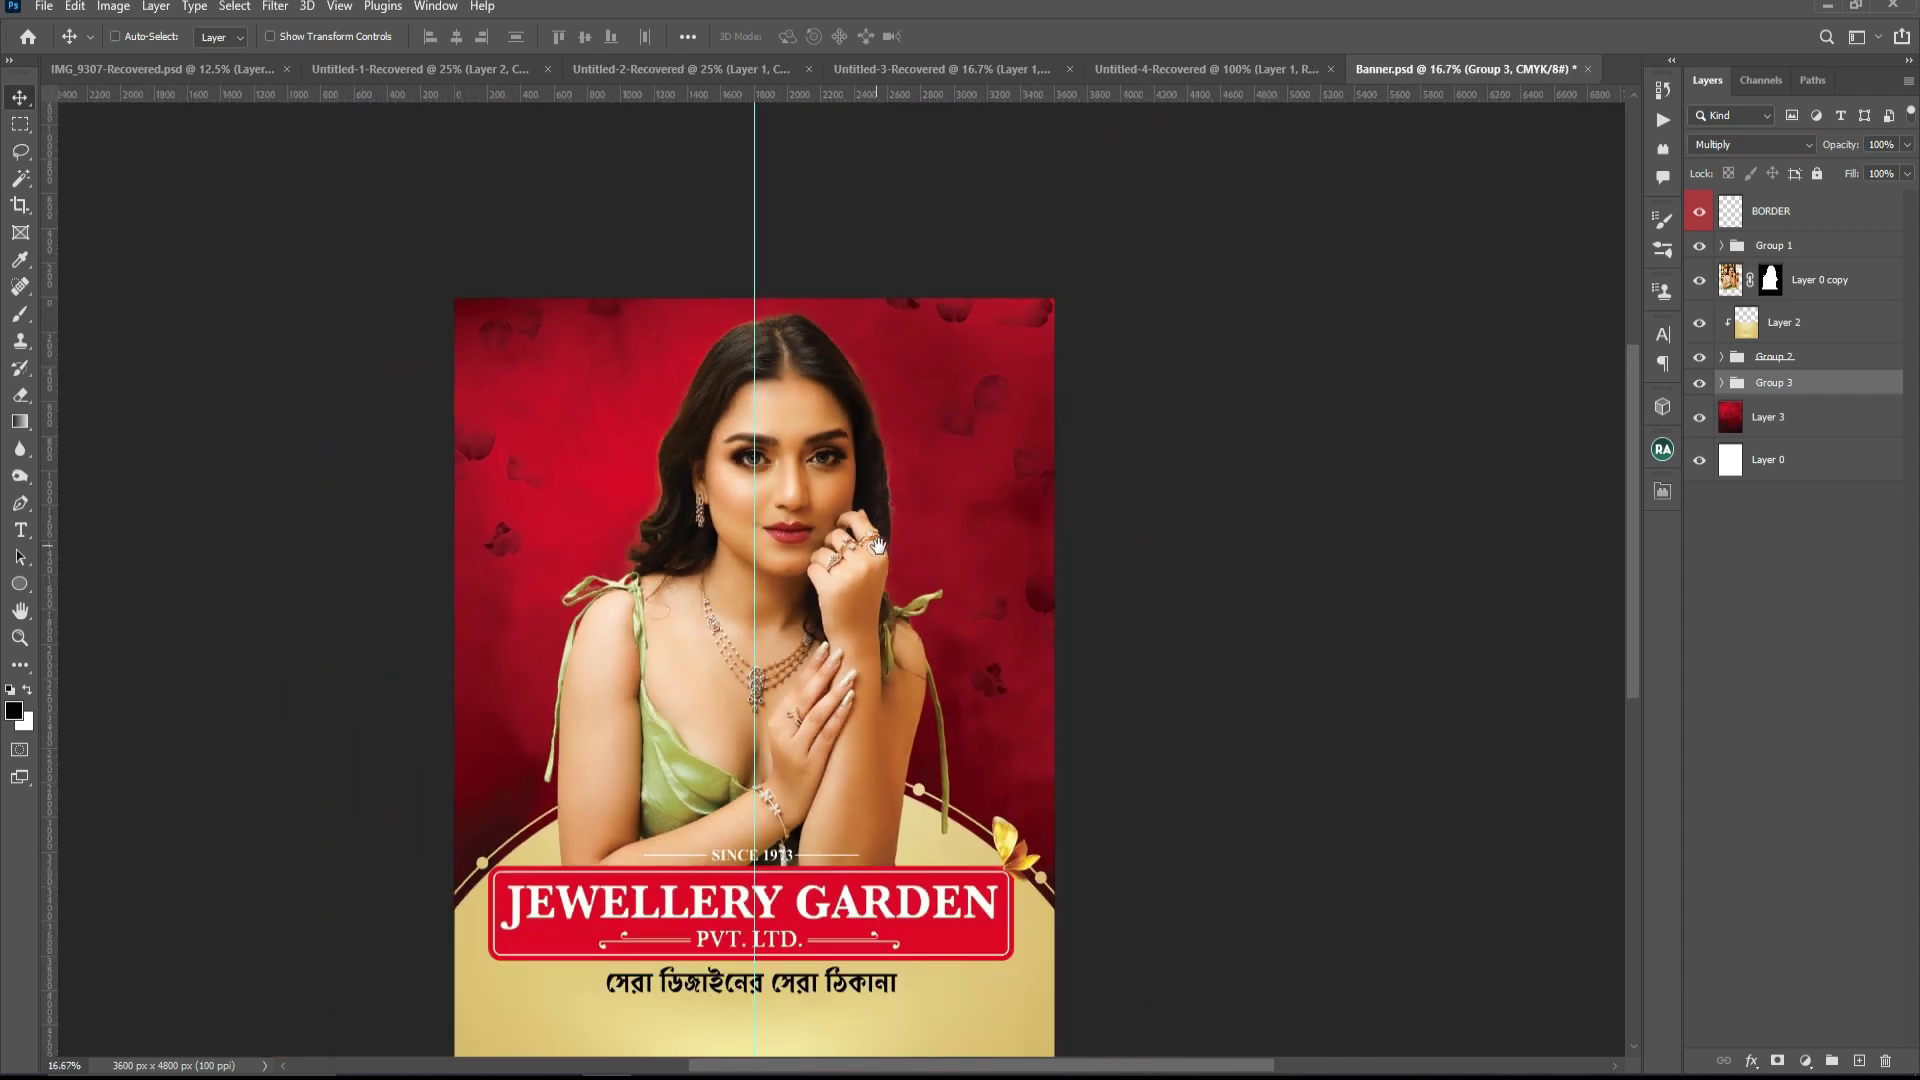
{"action": "left_click_drag", "start_coordinate": [962, 637], "coordinate": [957, 607]}
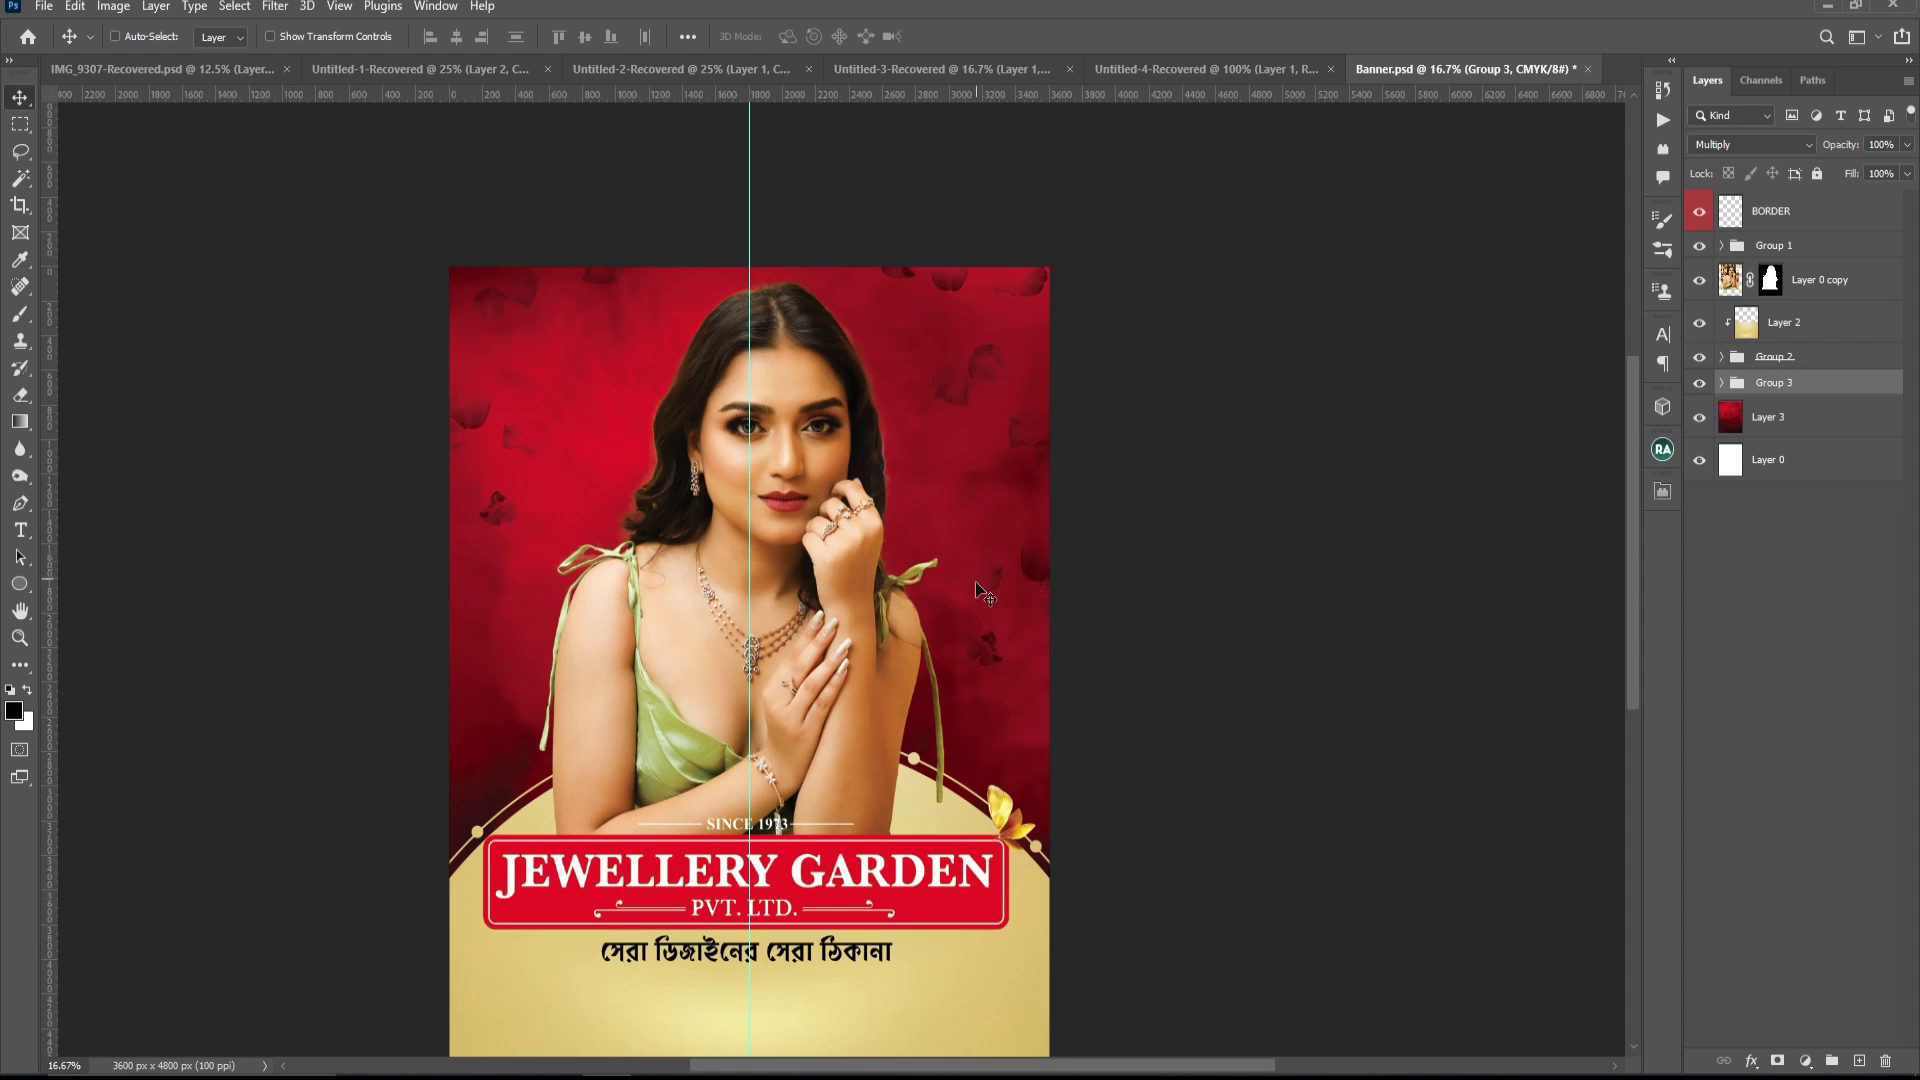
- Copy the JG logo from the Untitled-1 layout into Banner.psd
{"action": "left_click", "coordinate": [413, 69]}
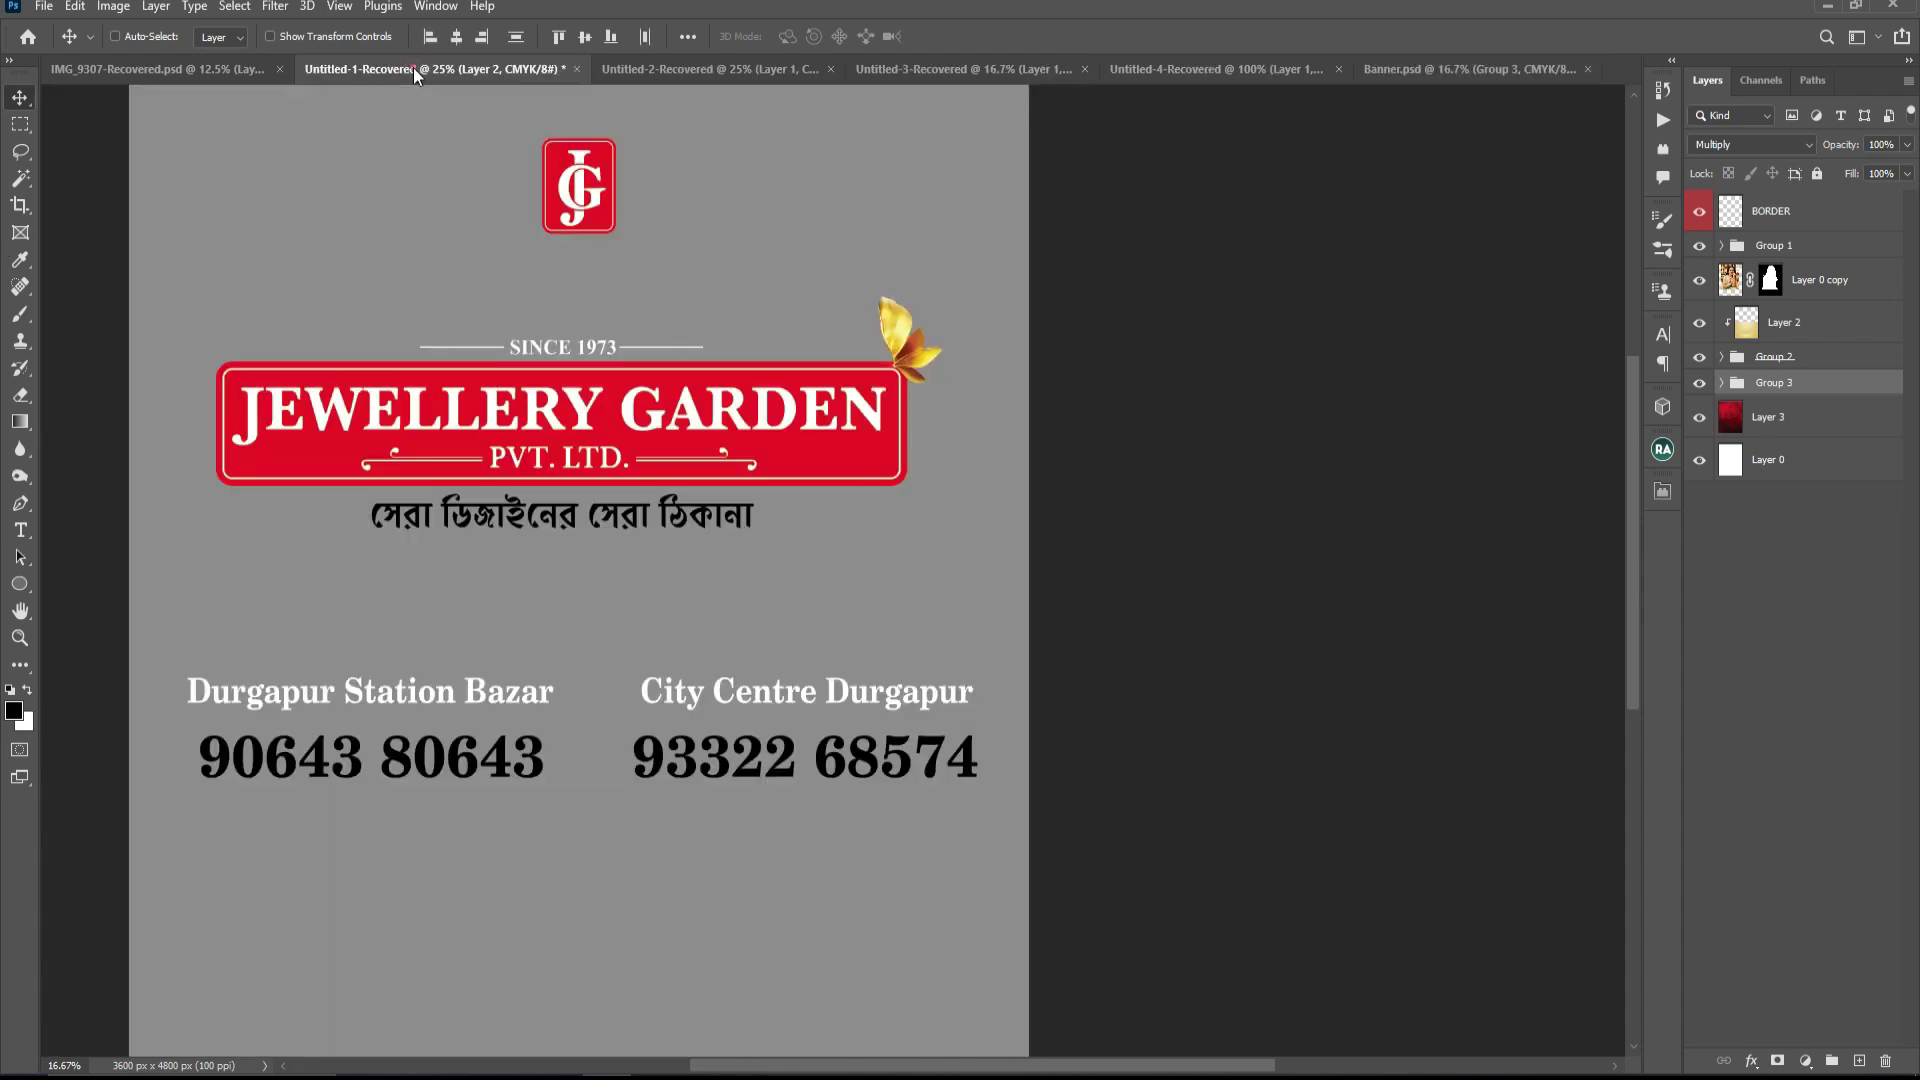
{"action": "left_click_drag", "start_coordinate": [504, 230], "coordinate": [505, 245]}
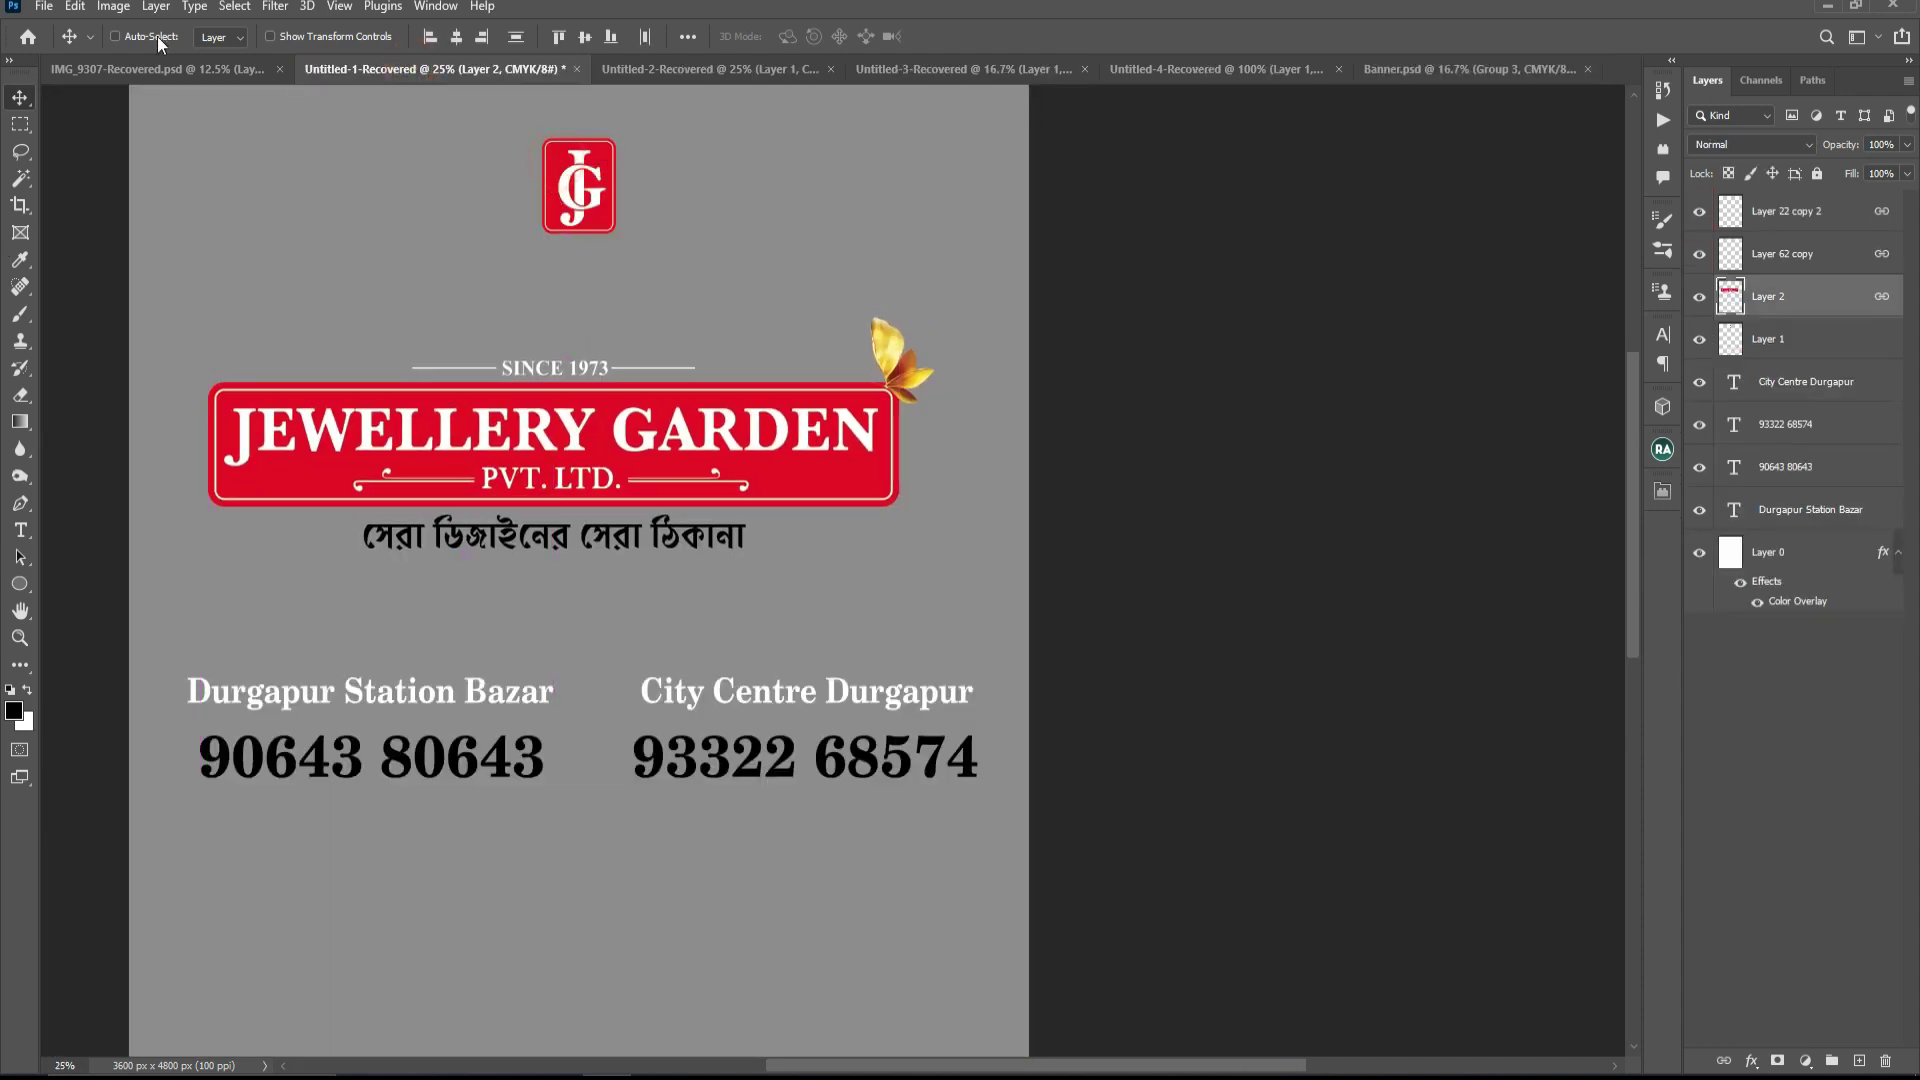
{"action": "key", "text": "ctrl+z"}
{"action": "left_click_drag", "start_coordinate": [575, 164], "coordinate": [1437, 68]}
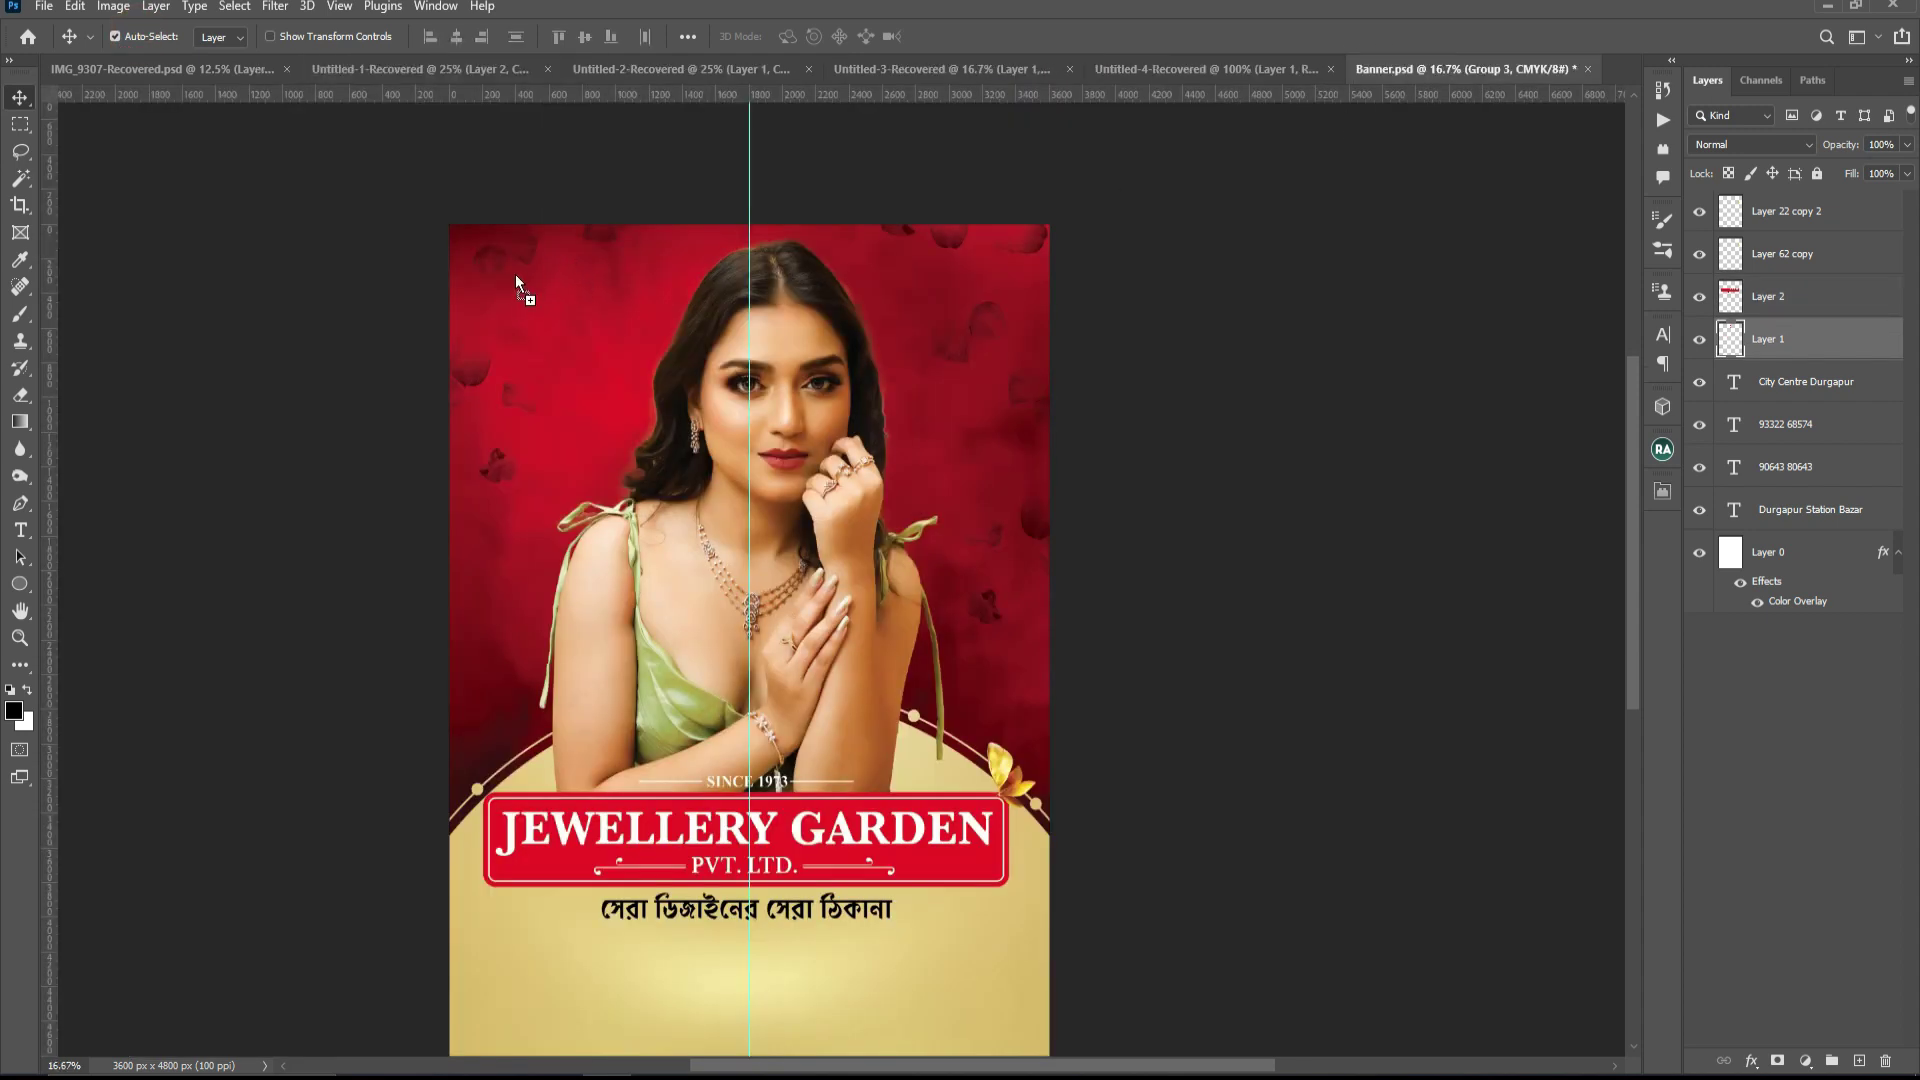
{"action": "left_click_drag", "start_coordinate": [515, 278], "coordinate": [516, 280]}
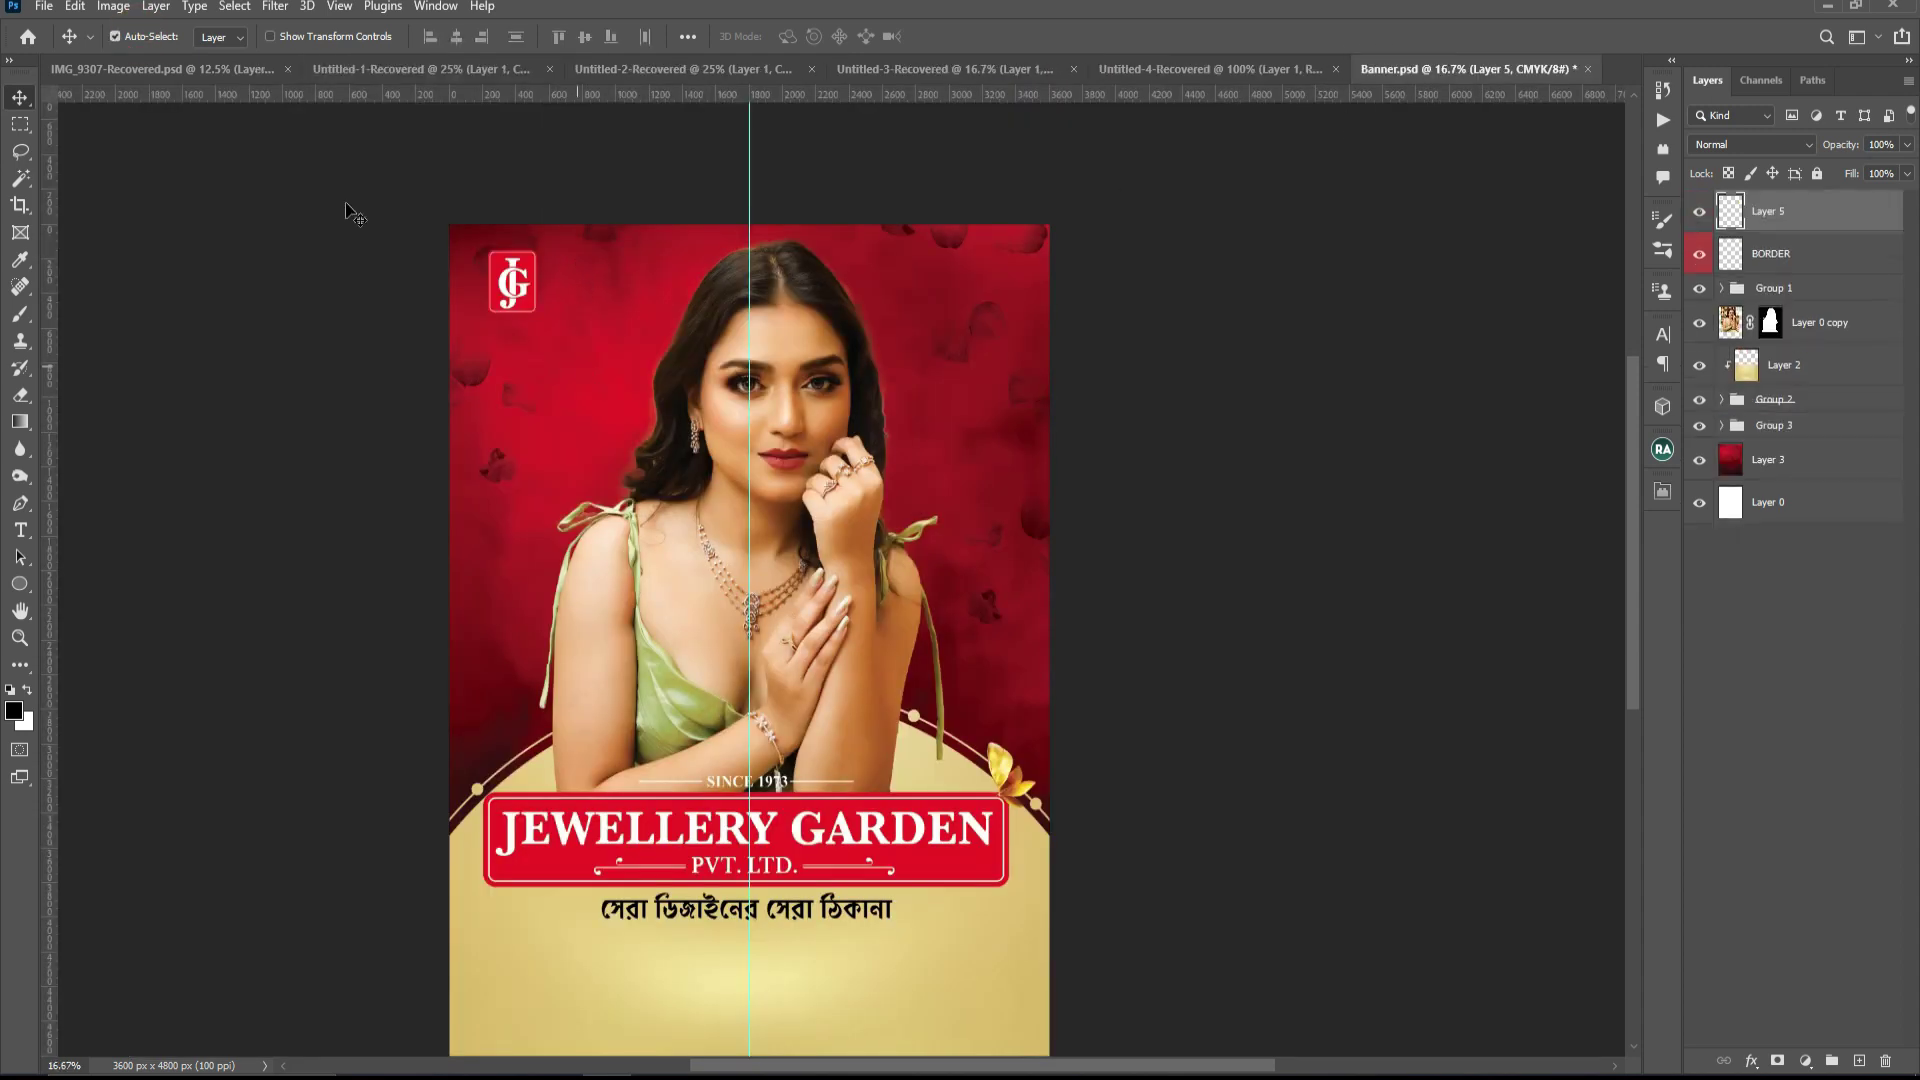
- Position the JG logo (Layer 5) in the banner's top-left corner
{"action": "left_click", "coordinate": [115, 36]}
{"action": "mouse_move", "coordinate": [523, 285]}
{"action": "left_mouse_down"}
{"action": "mouse_move", "coordinate": [985, 305]}
{"action": "mouse_move", "coordinate": [1010, 284]}
{"action": "left_mouse_up"}
{"action": "left_click_drag", "start_coordinate": [1020, 350], "coordinate": [531, 356]}
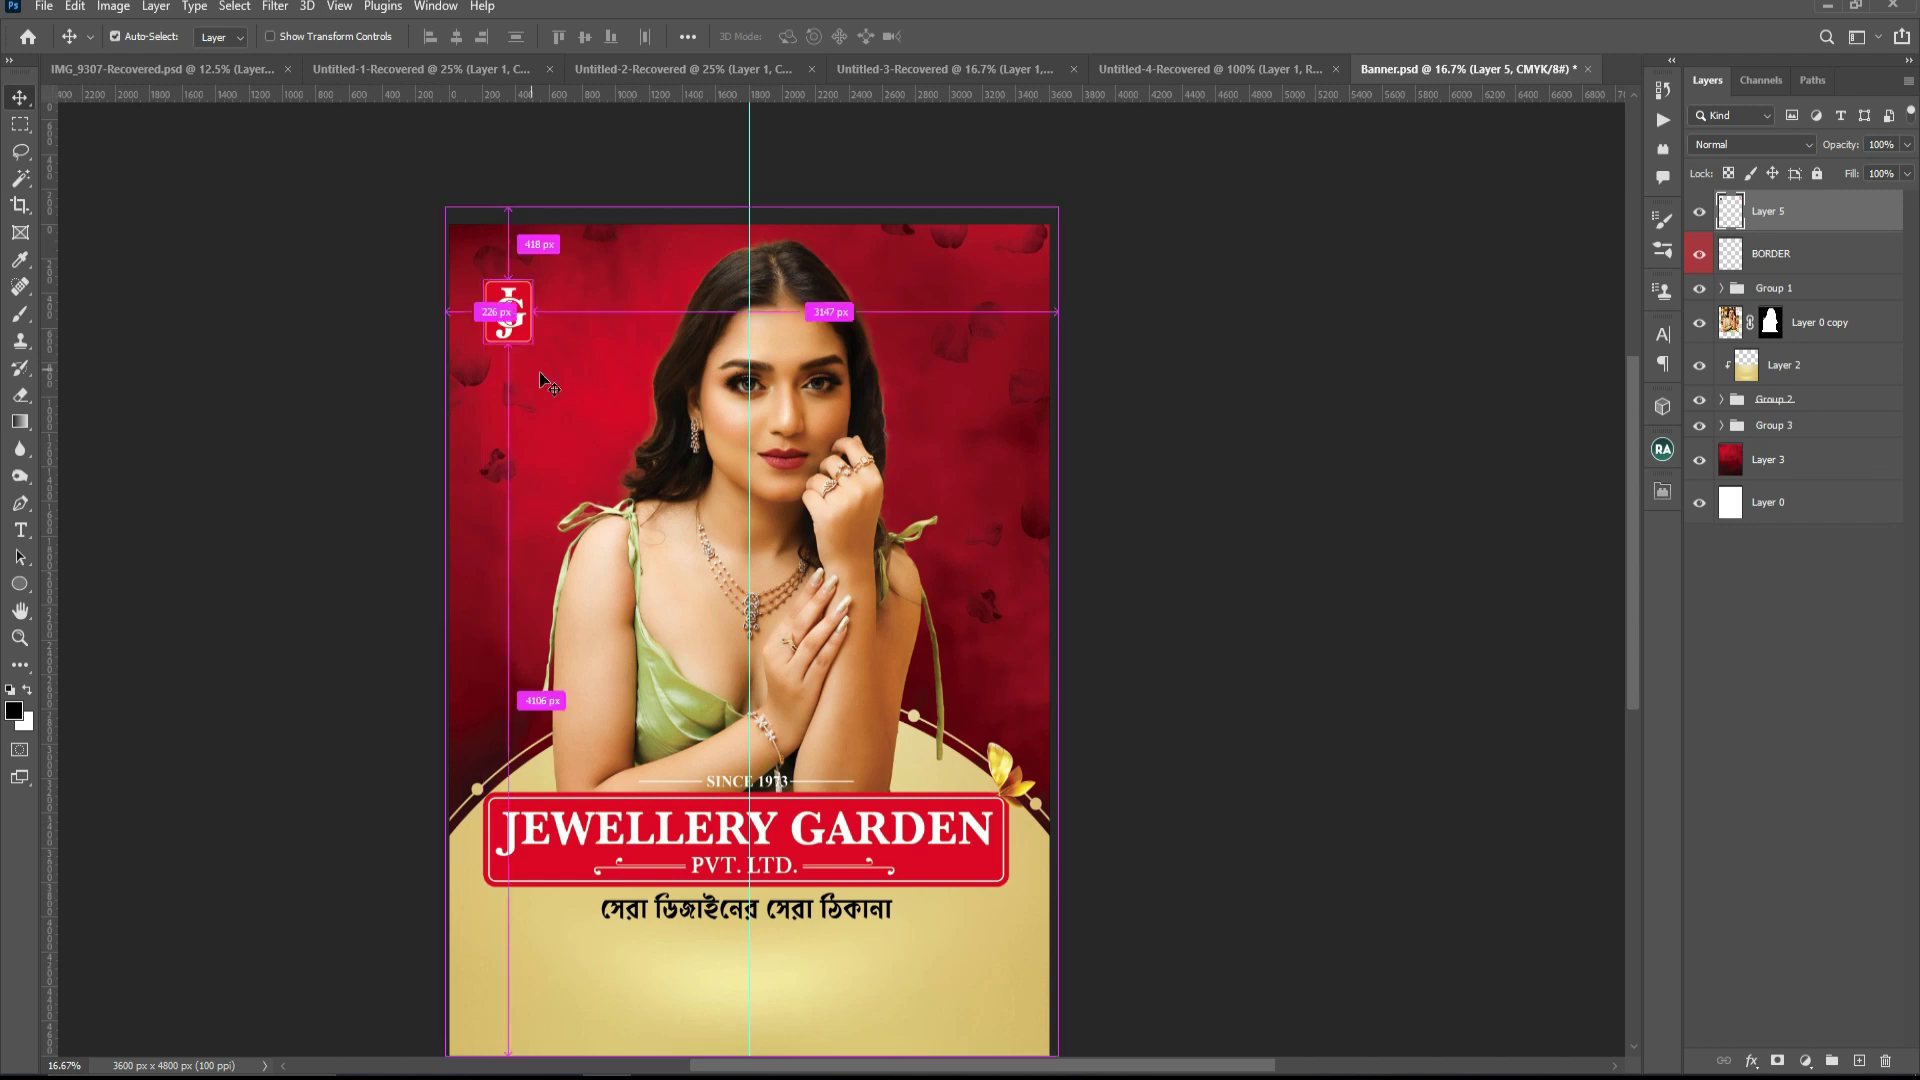
{"action": "key", "text": "ctrl+t"}
{"action": "left_click_drag", "start_coordinate": [524, 303], "coordinate": [524, 291]}
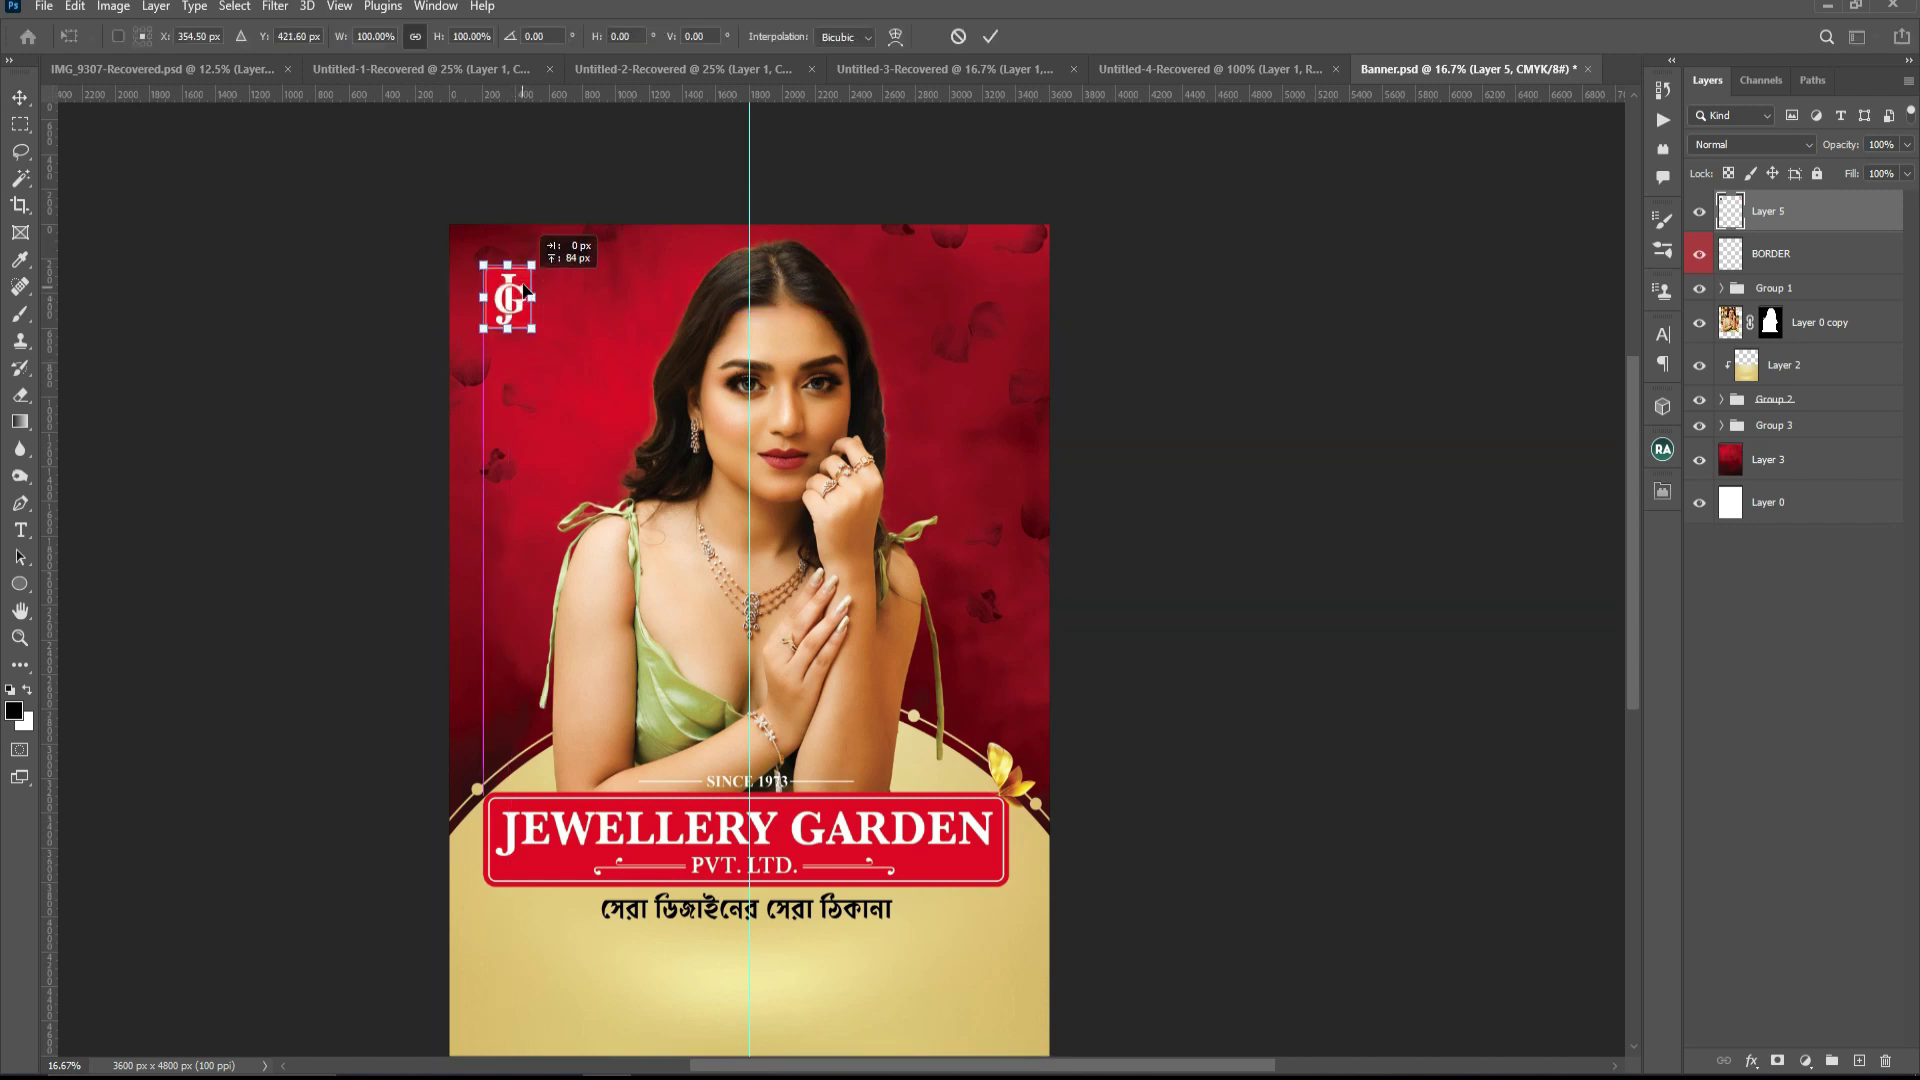
{"action": "key", "text": "Return"}
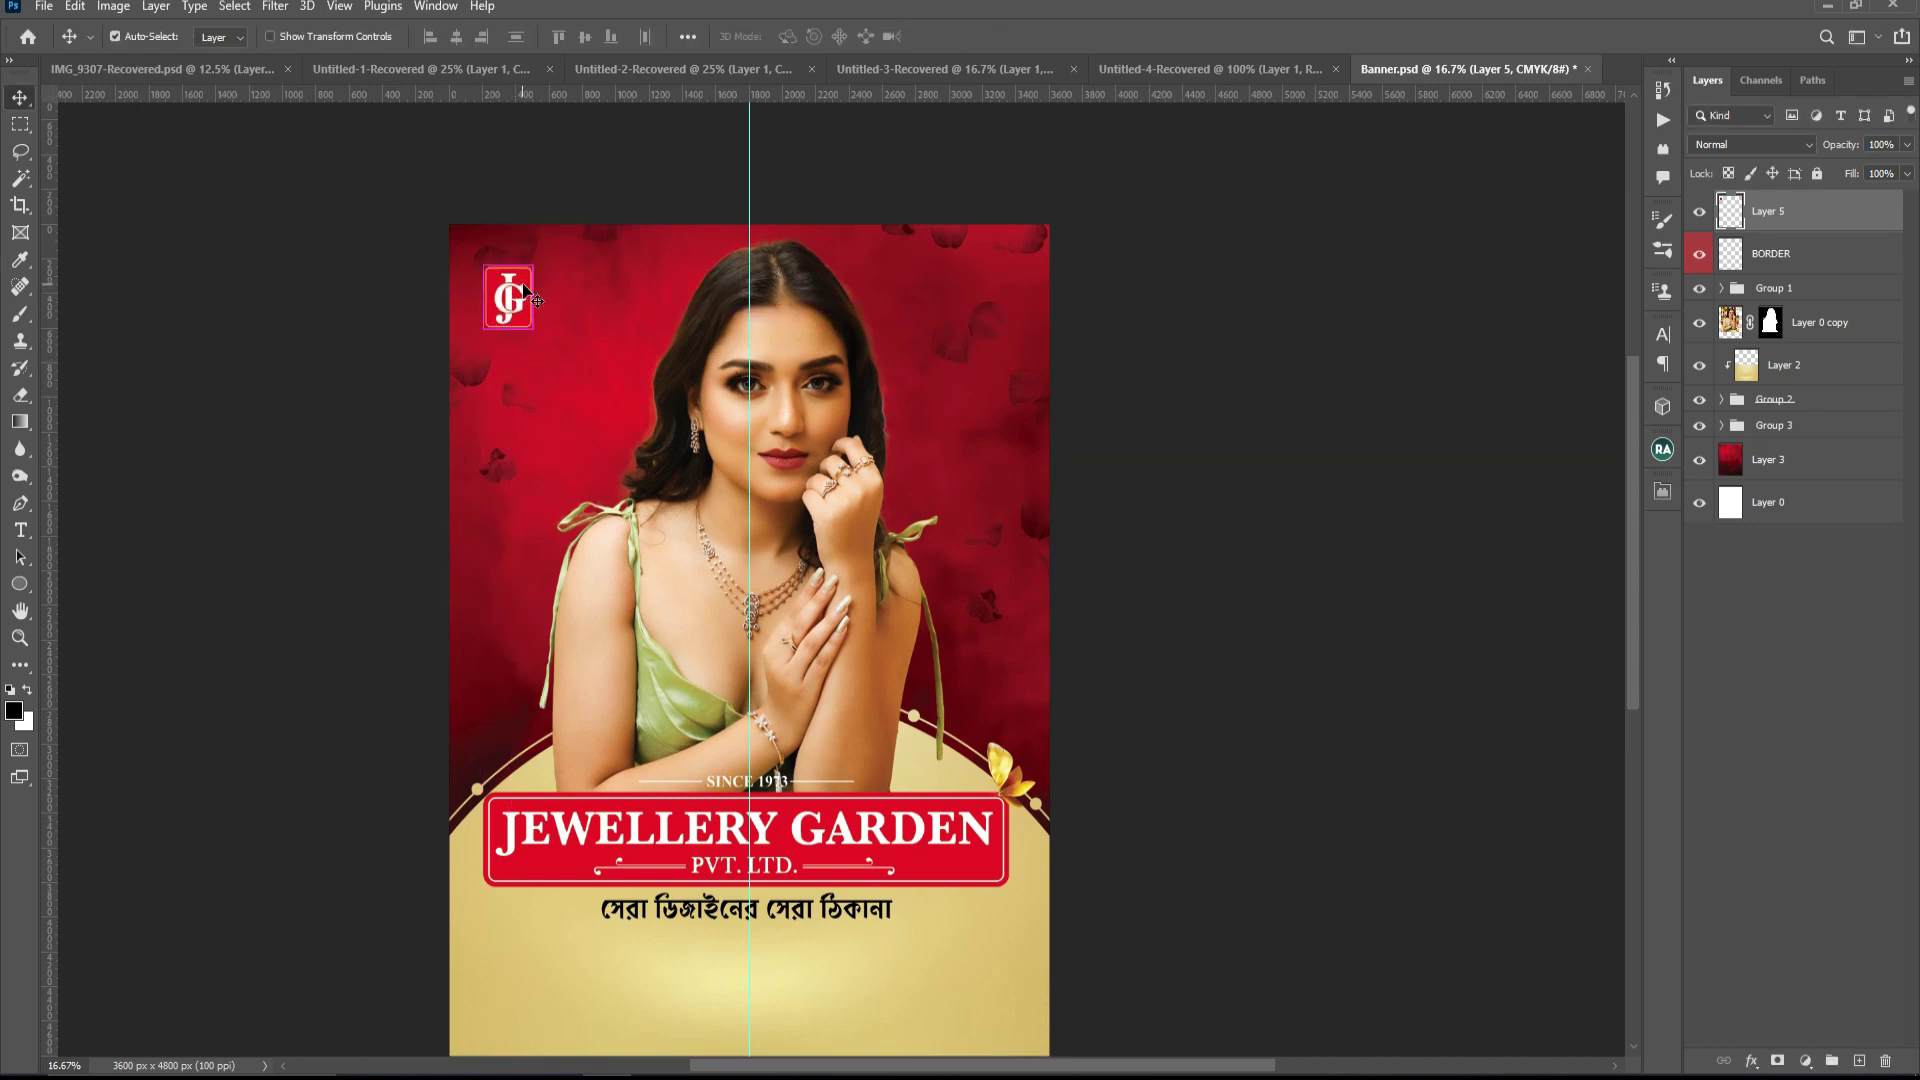
- Save Banner.psd with the logo in place
{"action": "scroll", "coordinate": [696, 490], "scroll_direction": "down", "scroll_amount": 1}
{"action": "scroll", "coordinate": [697, 490], "scroll_direction": "down", "scroll_amount": 1}
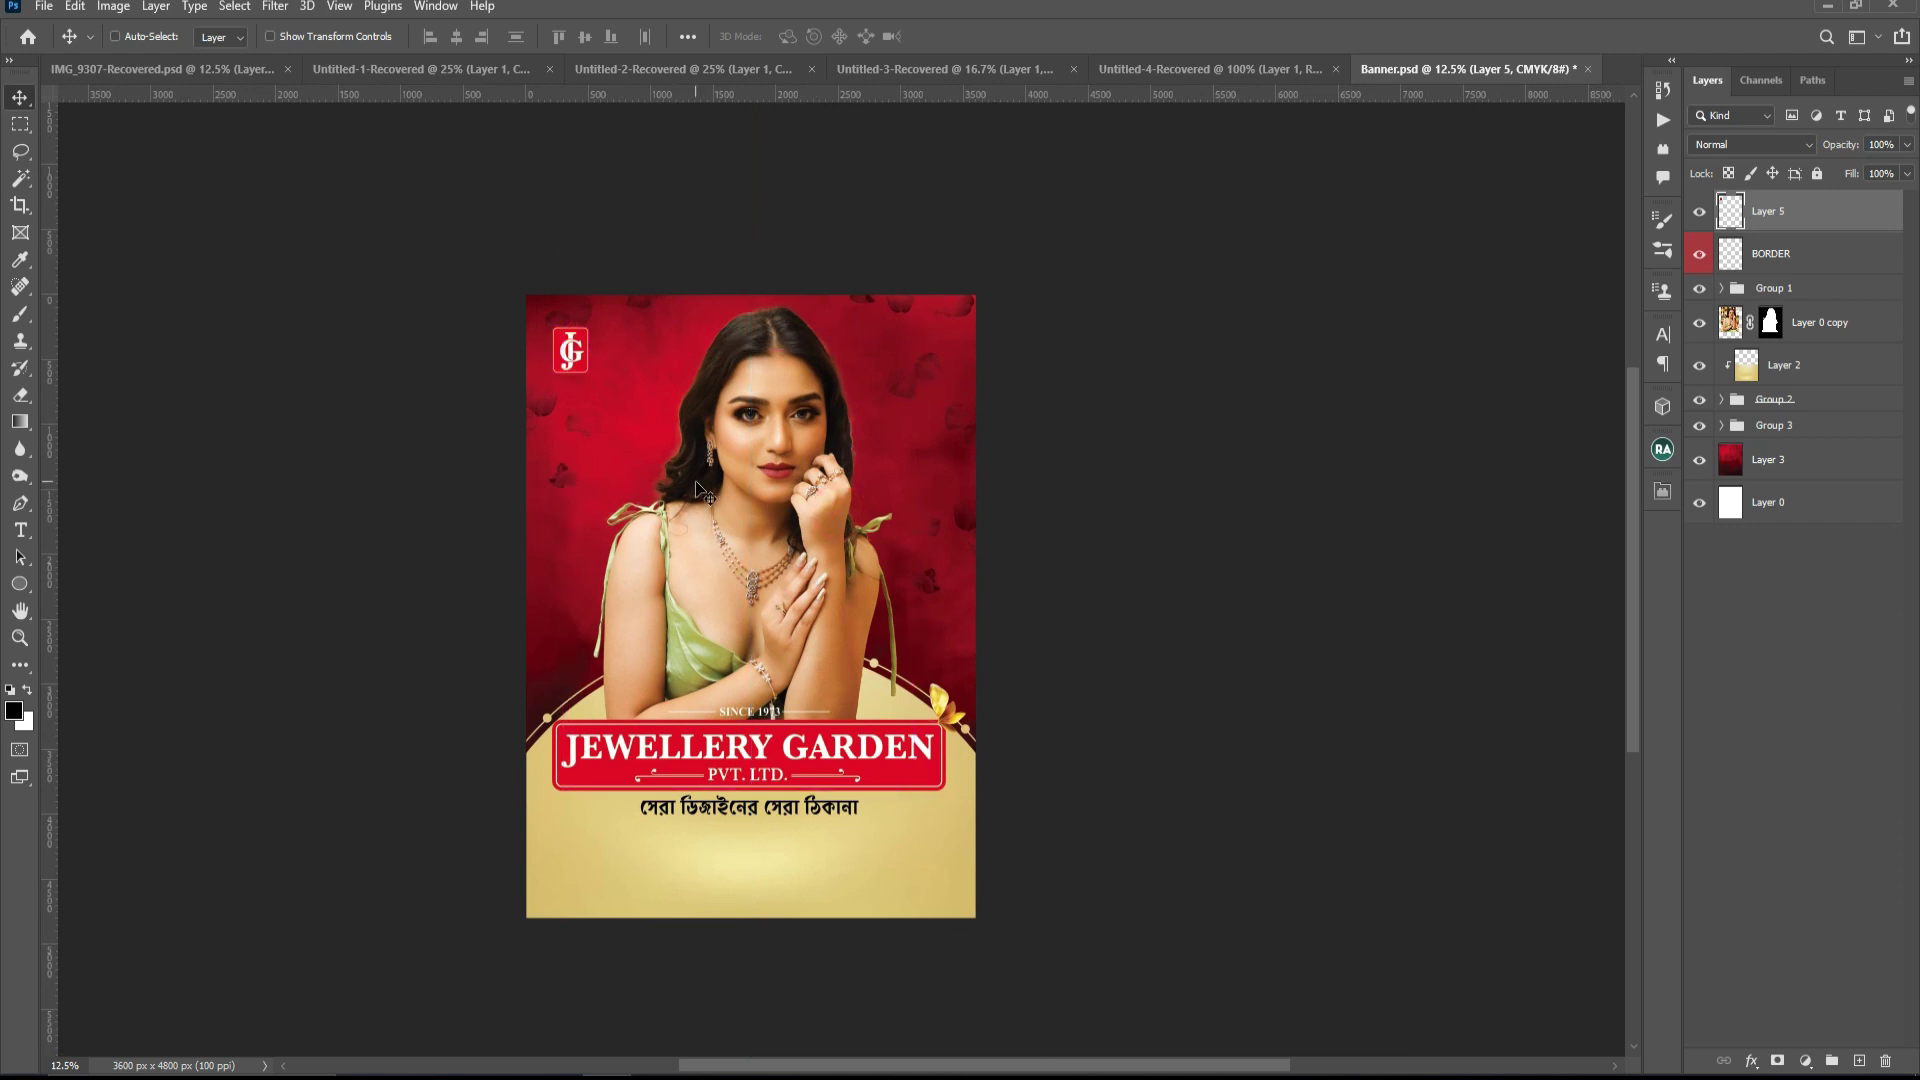
{"action": "scroll", "coordinate": [697, 490], "scroll_direction": "up", "scroll_amount": 1}
{"action": "key", "text": "ctrl"}
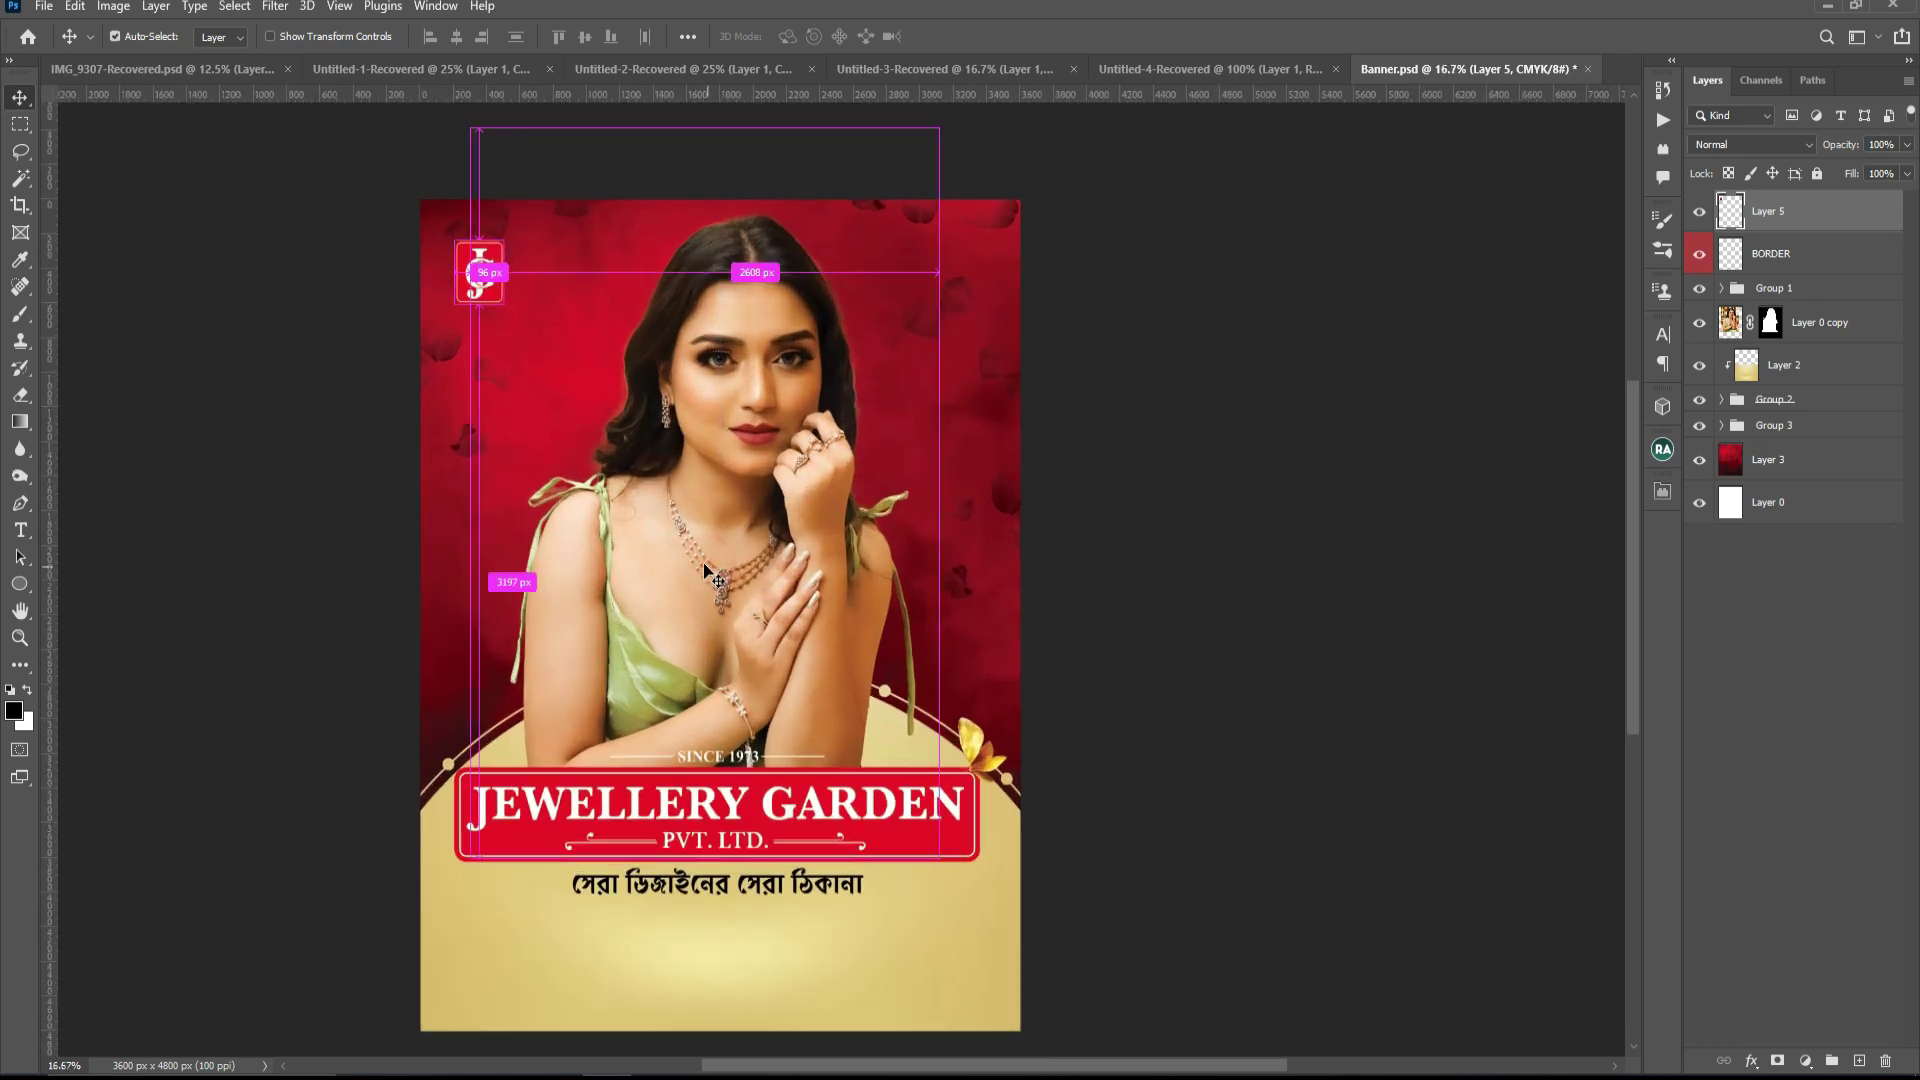
{"action": "key", "text": "ctrl+s"}
{"action": "scroll", "coordinate": [894, 648], "scroll_direction": "down", "scroll_amount": 1}
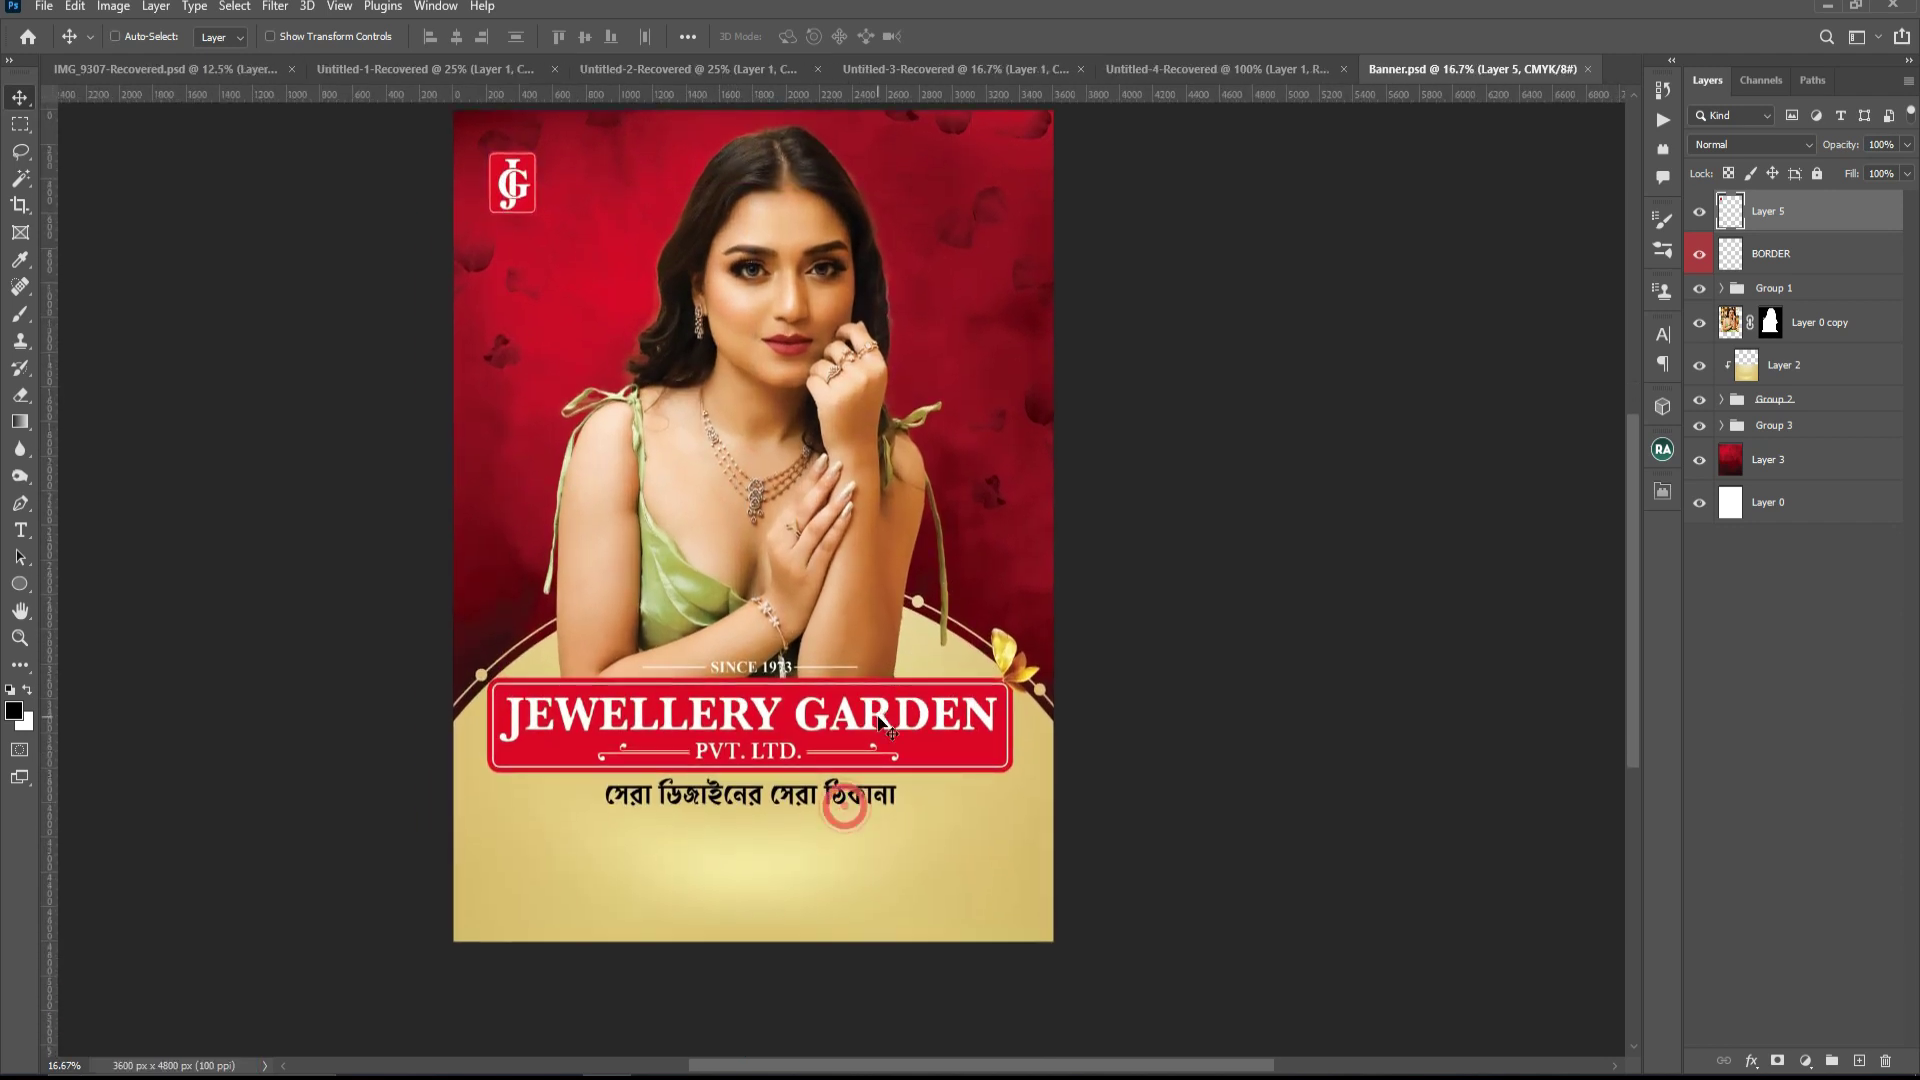
{"action": "left_click", "coordinate": [418, 68]}
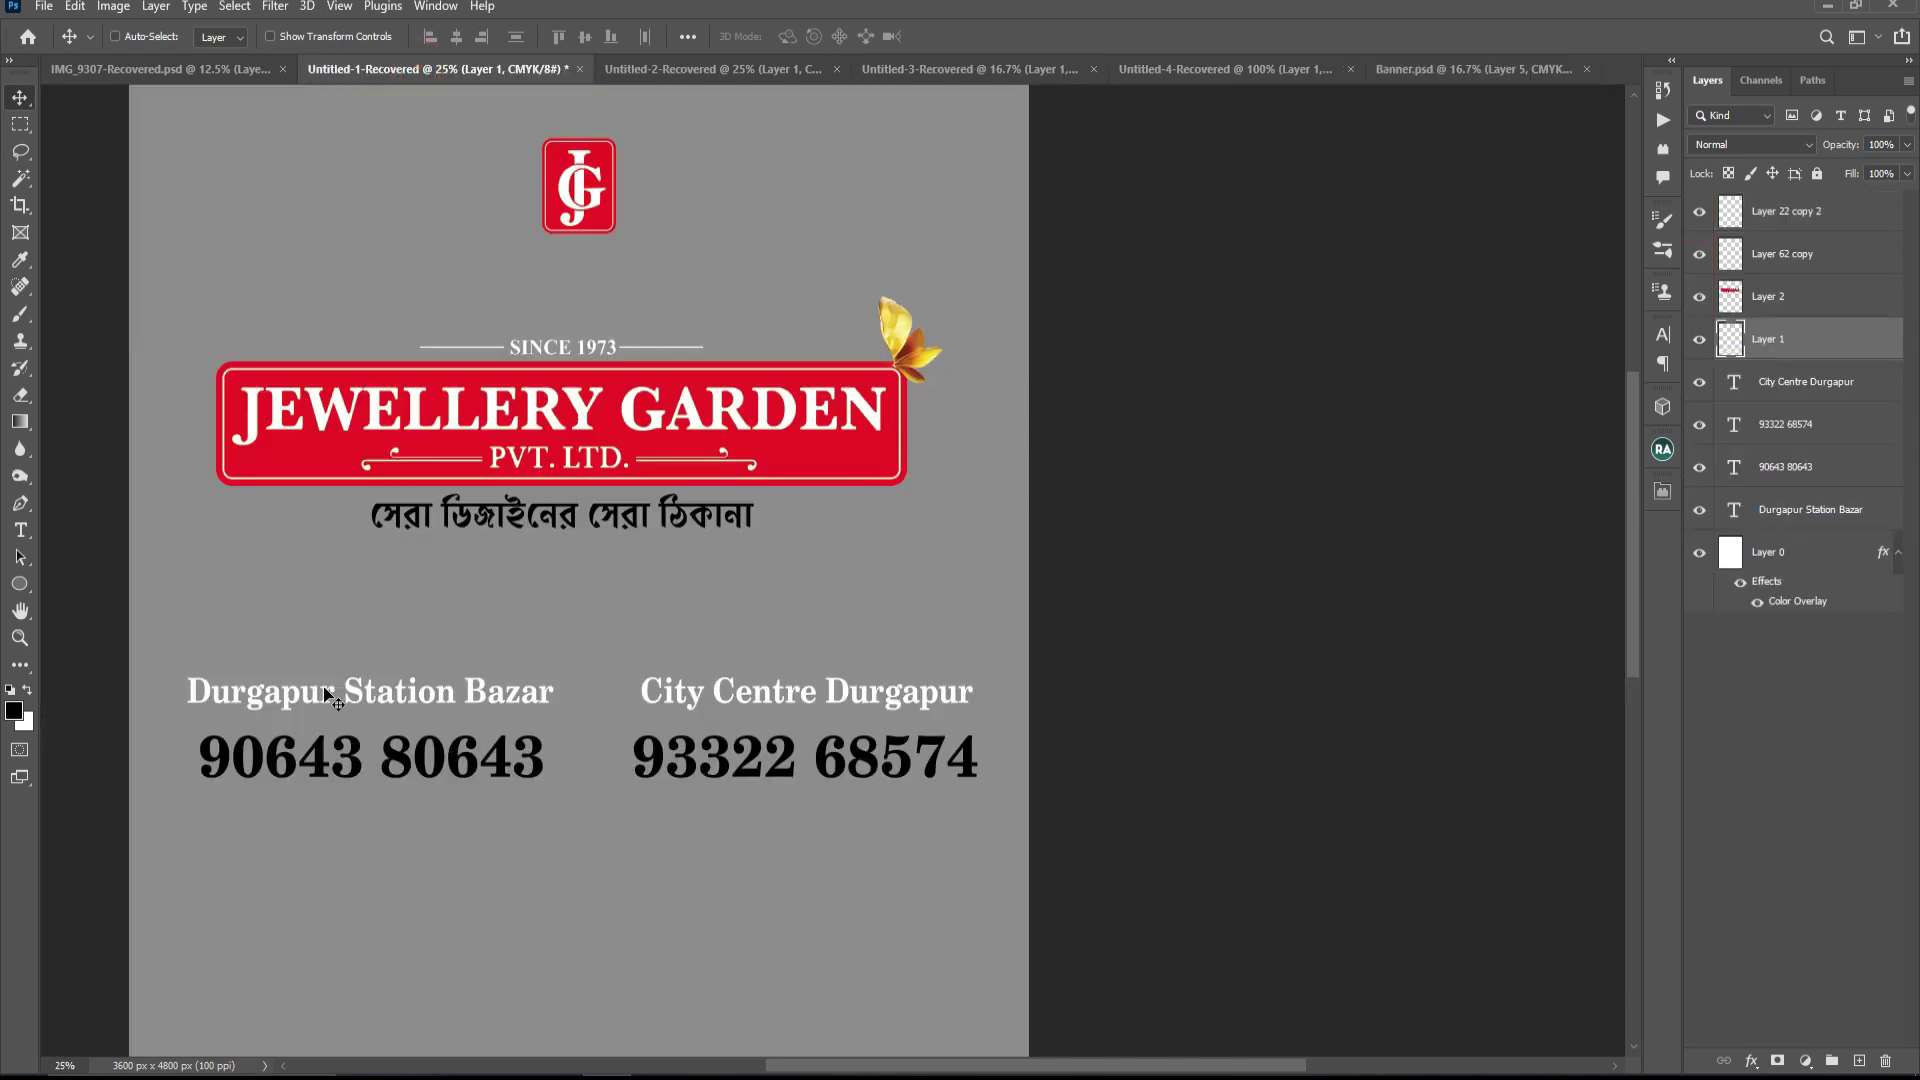
{"action": "left_click", "coordinate": [1404, 68]}
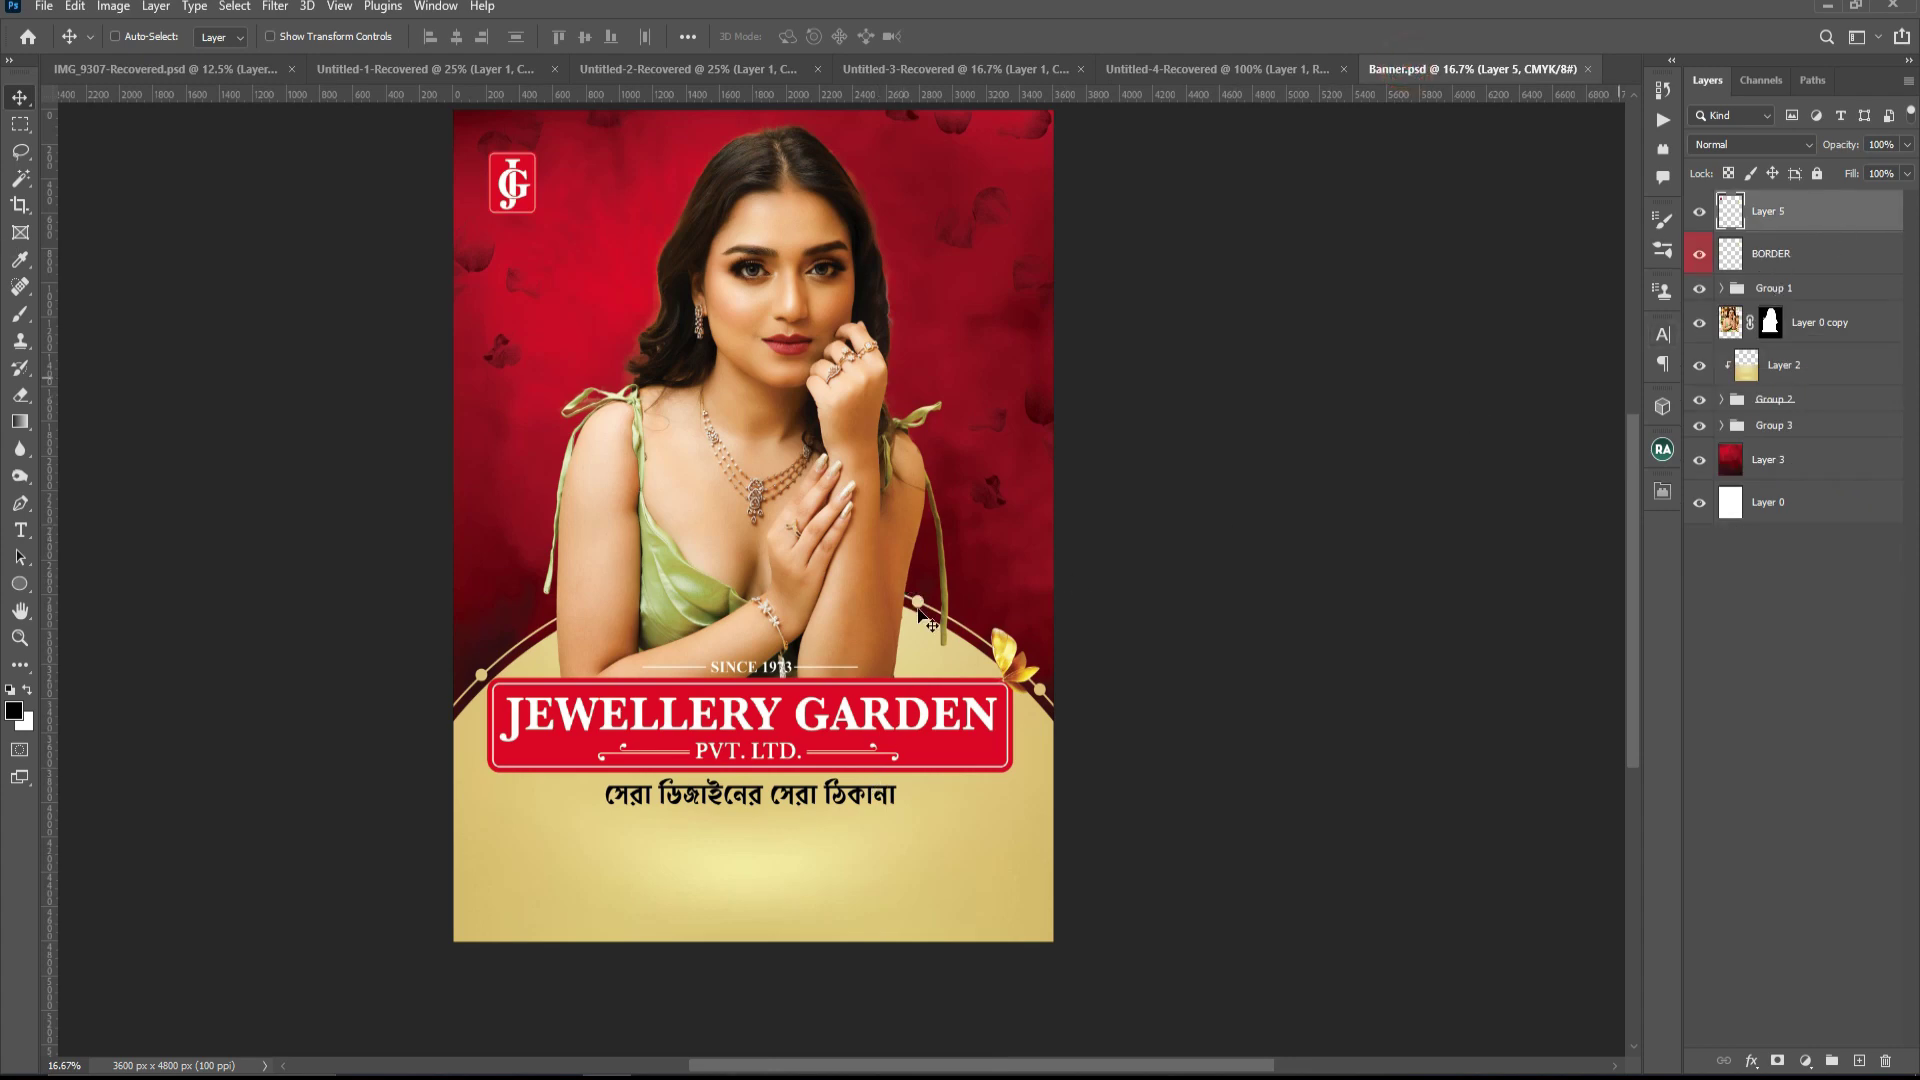
{"action": "scroll", "coordinate": [917, 610], "scroll_direction": "up", "scroll_amount": 1}
{"action": "scroll", "coordinate": [902, 639], "scroll_direction": "down", "scroll_amount": 2}
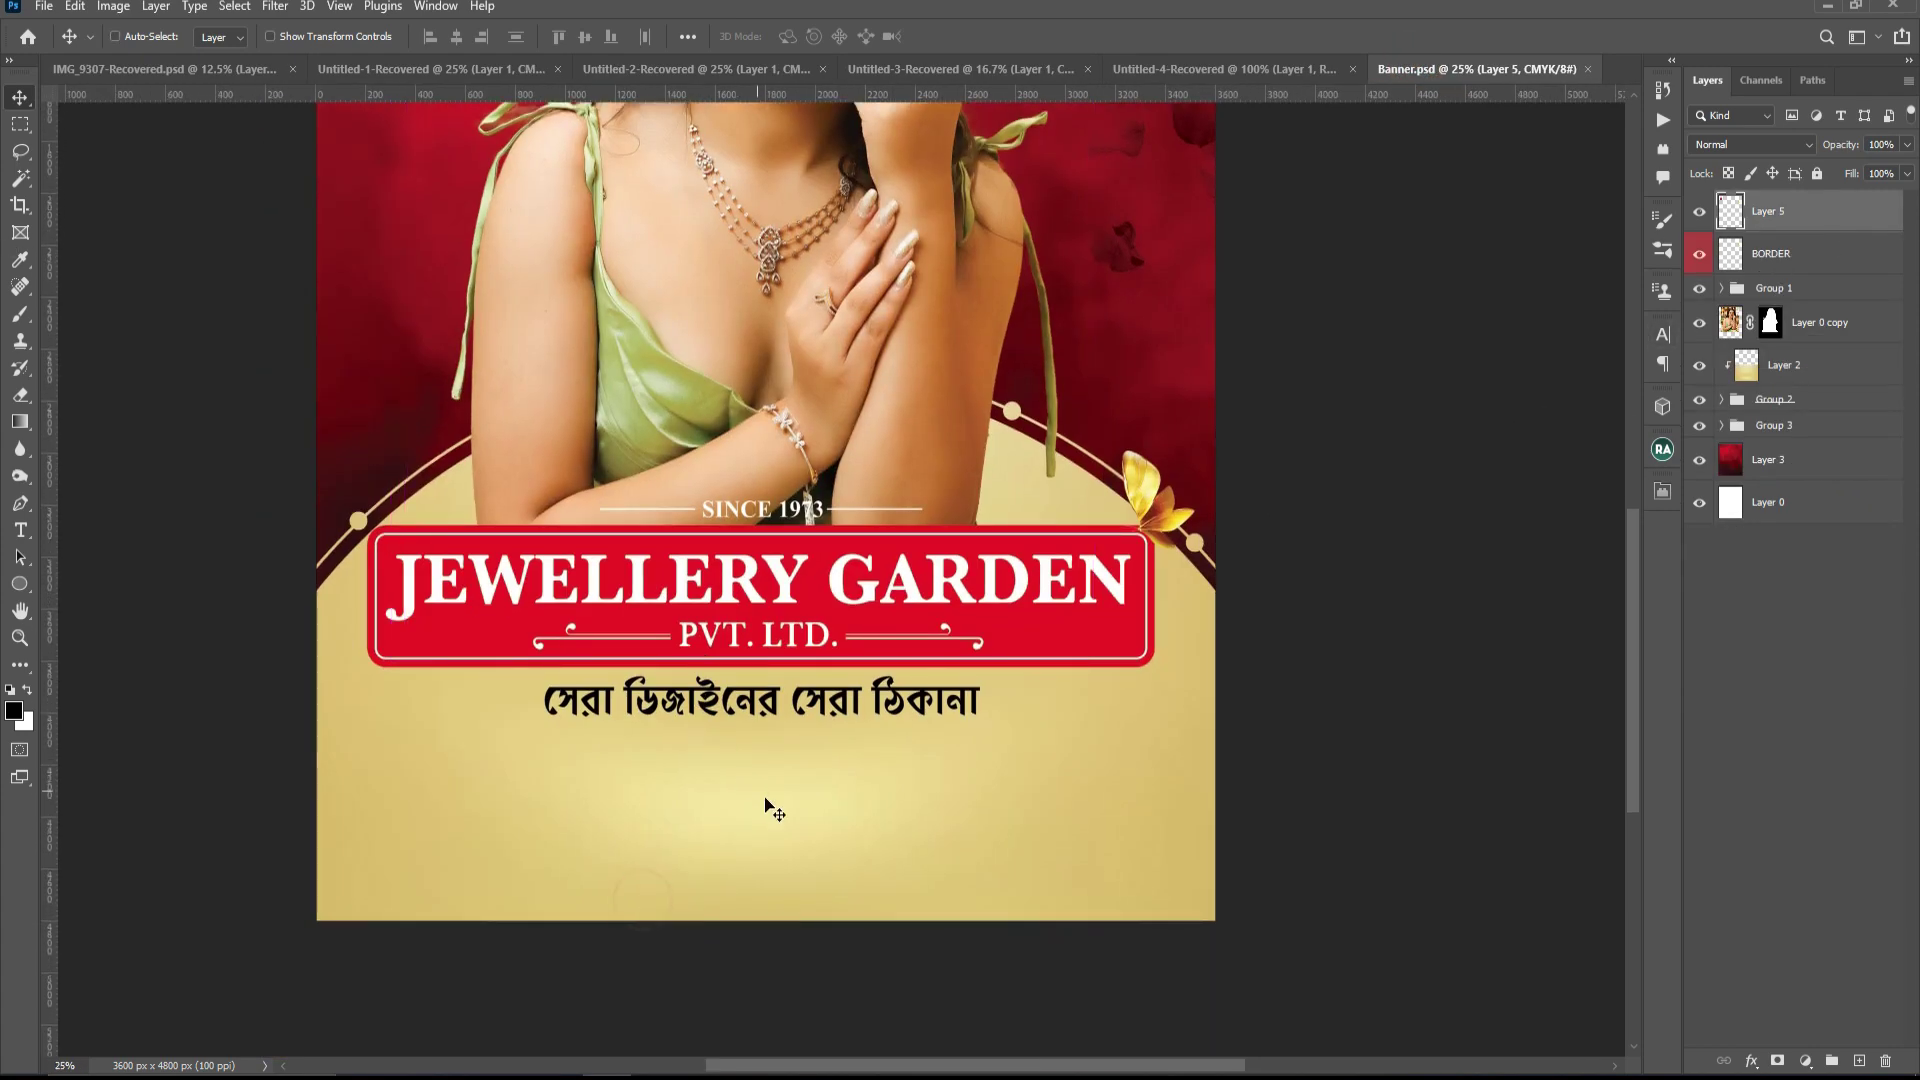
- Add a centre guide and draw a wide rectangle below the Bengali tagline
{"action": "key", "text": "ctrl+semicolon"}
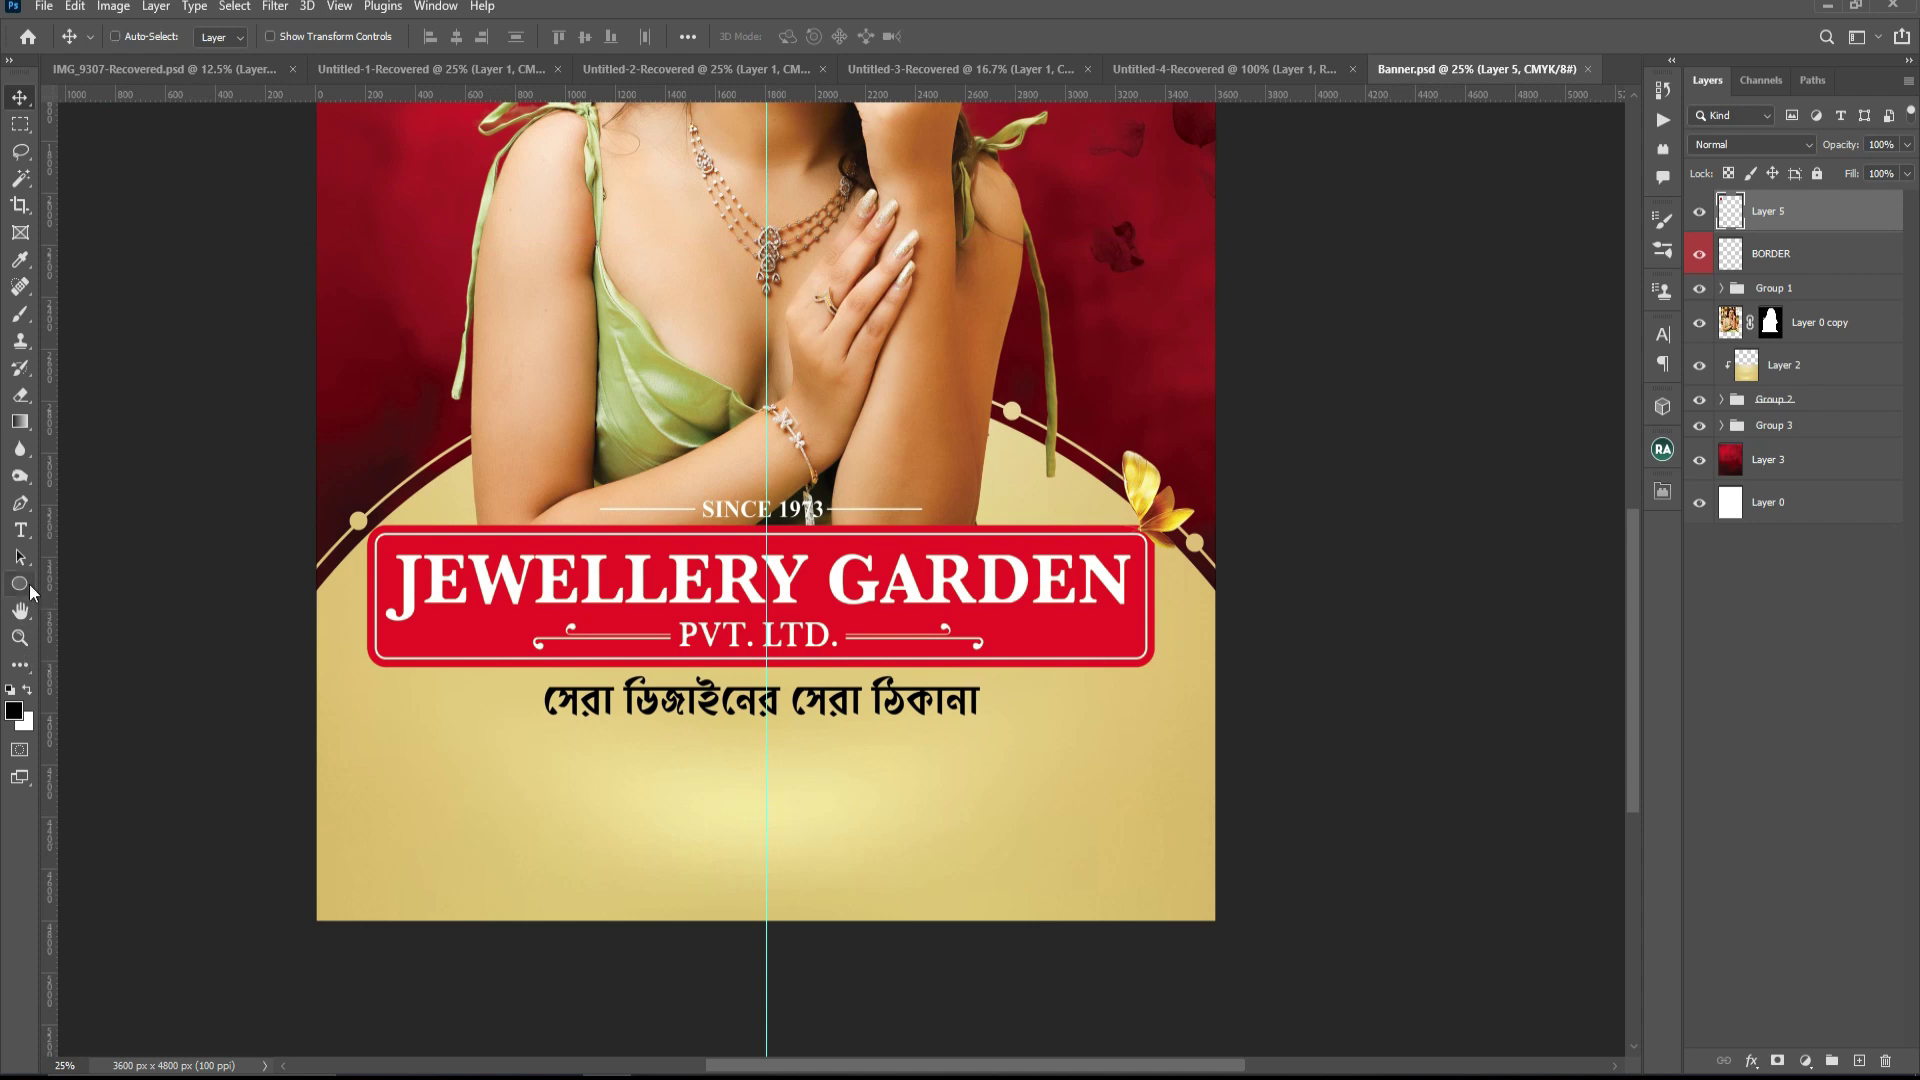
{"action": "left_click", "coordinate": [28, 584]}
{"action": "left_click", "coordinate": [74, 588]}
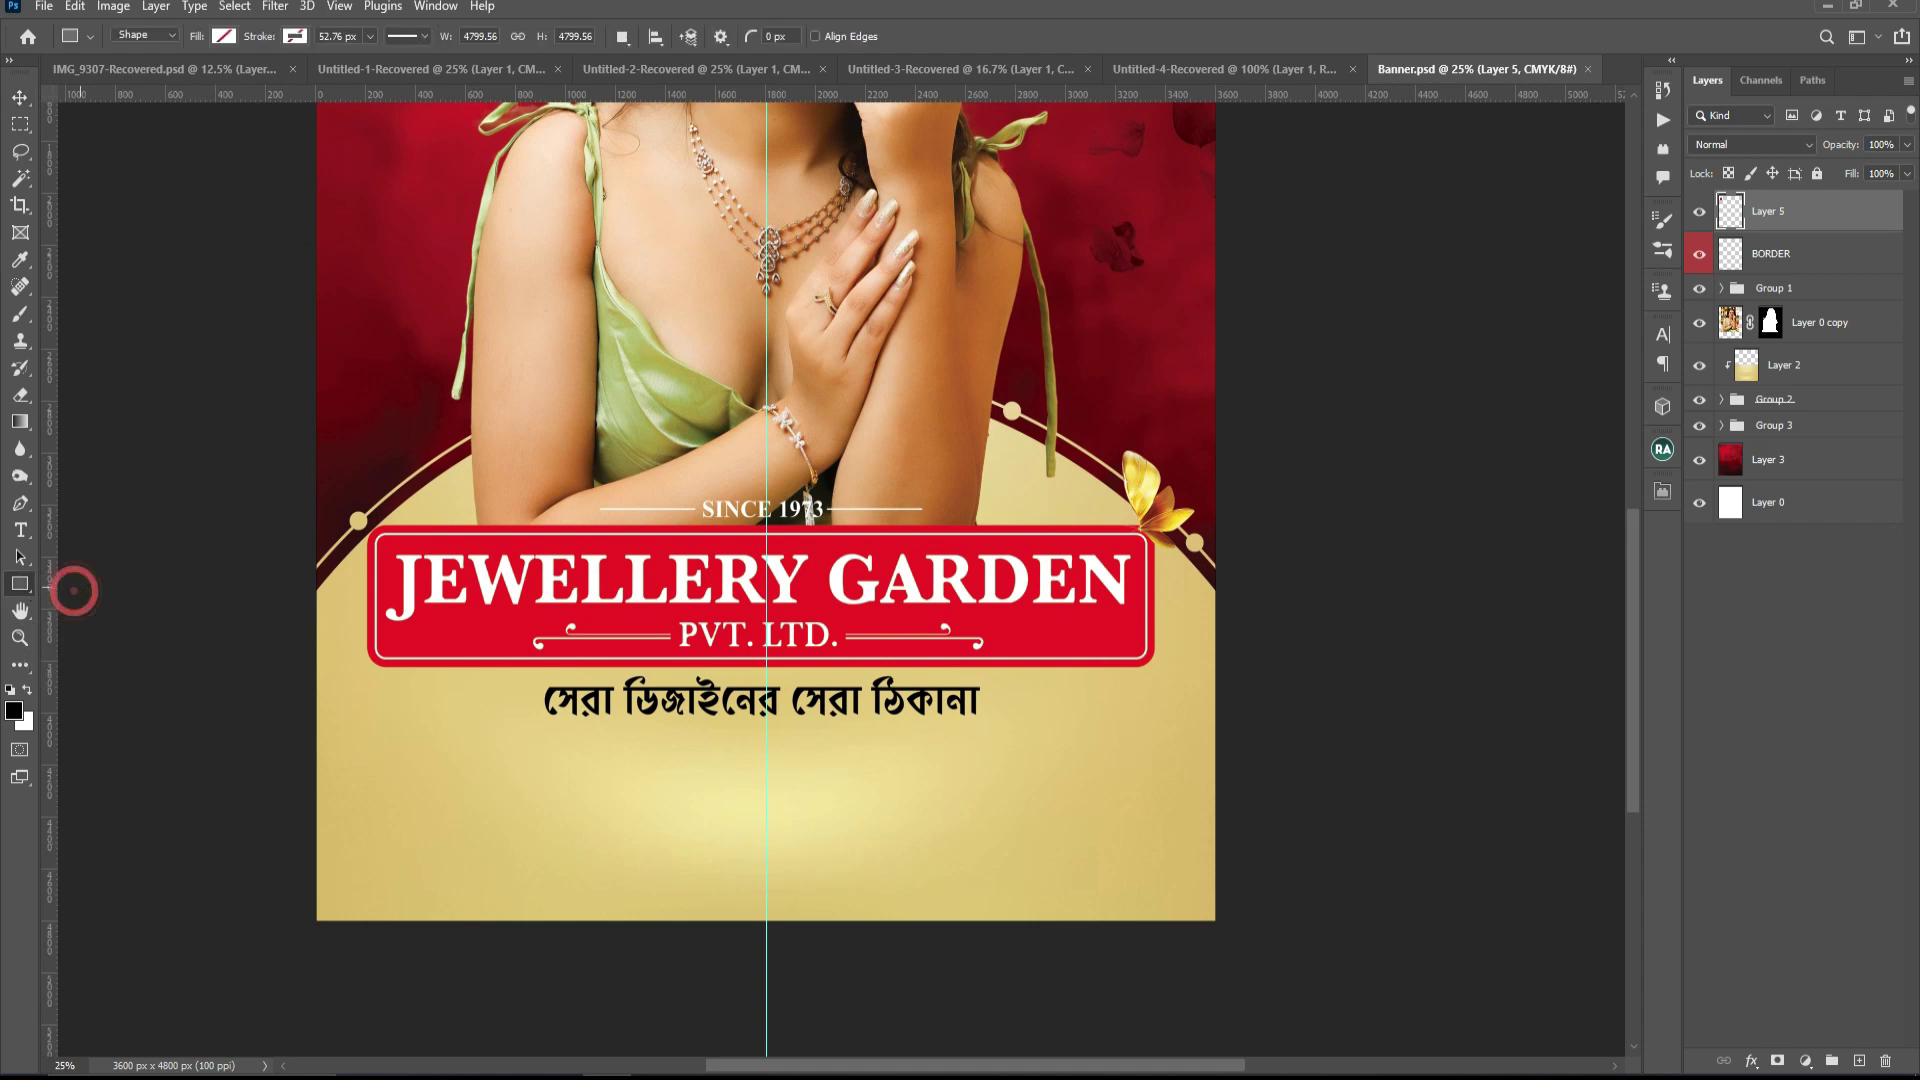
{"action": "left_click", "coordinate": [1858, 1062]}
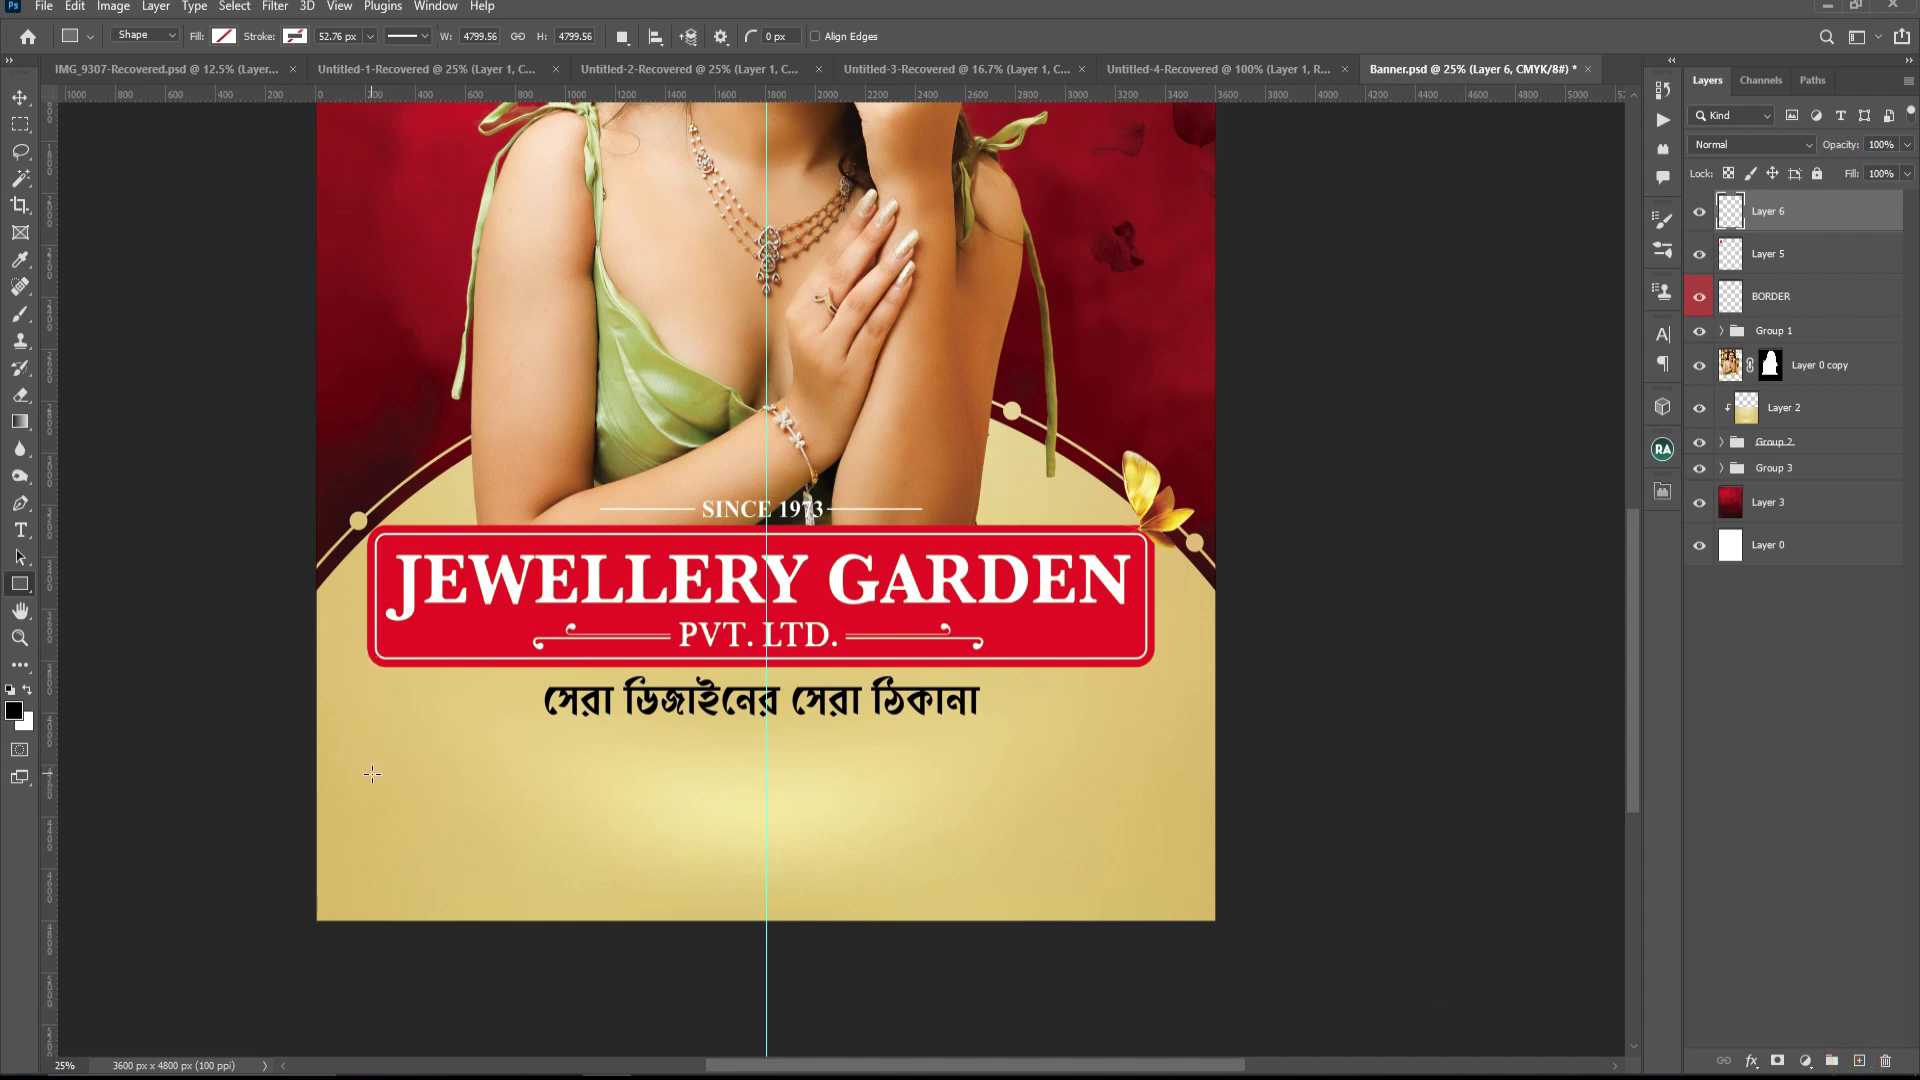
{"action": "left_click_drag", "start_coordinate": [372, 772], "coordinate": [767, 861]}
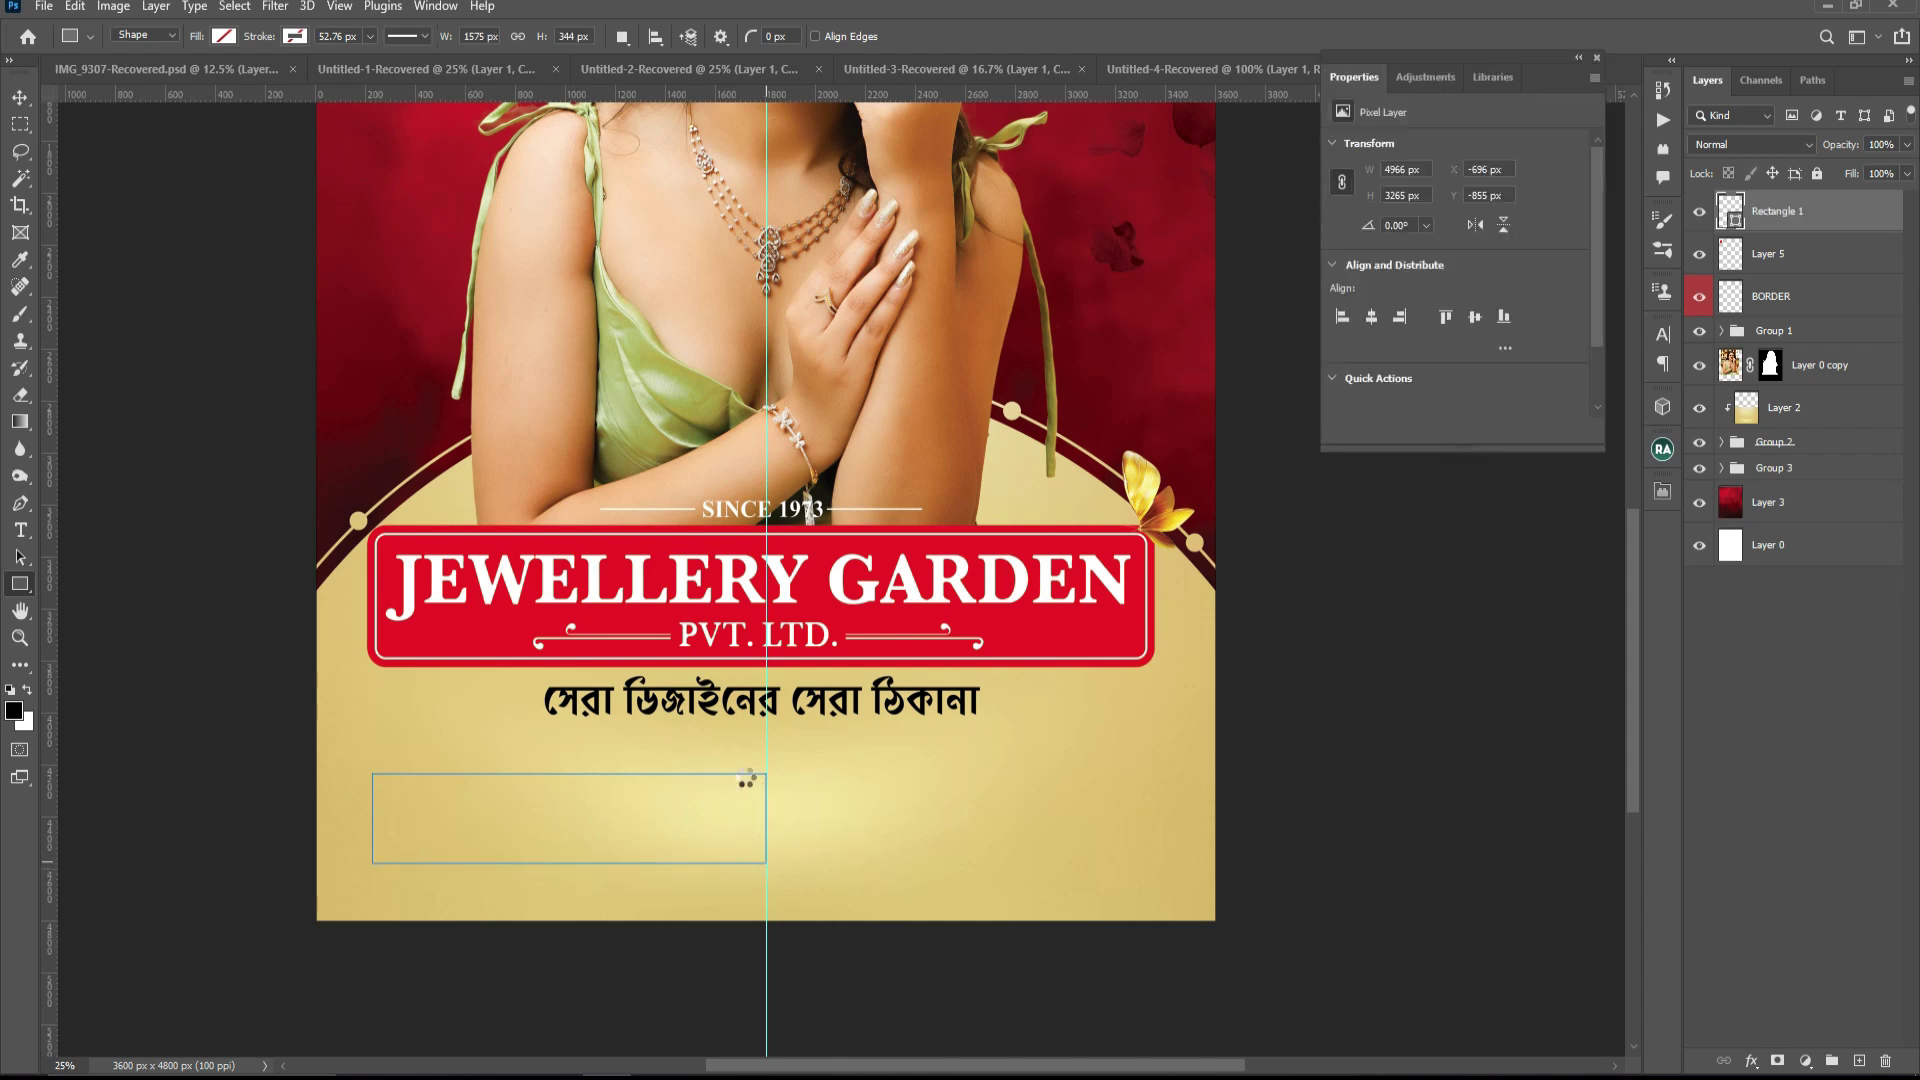
{"action": "left_click", "coordinate": [552, 852], "text": "ctrl"}
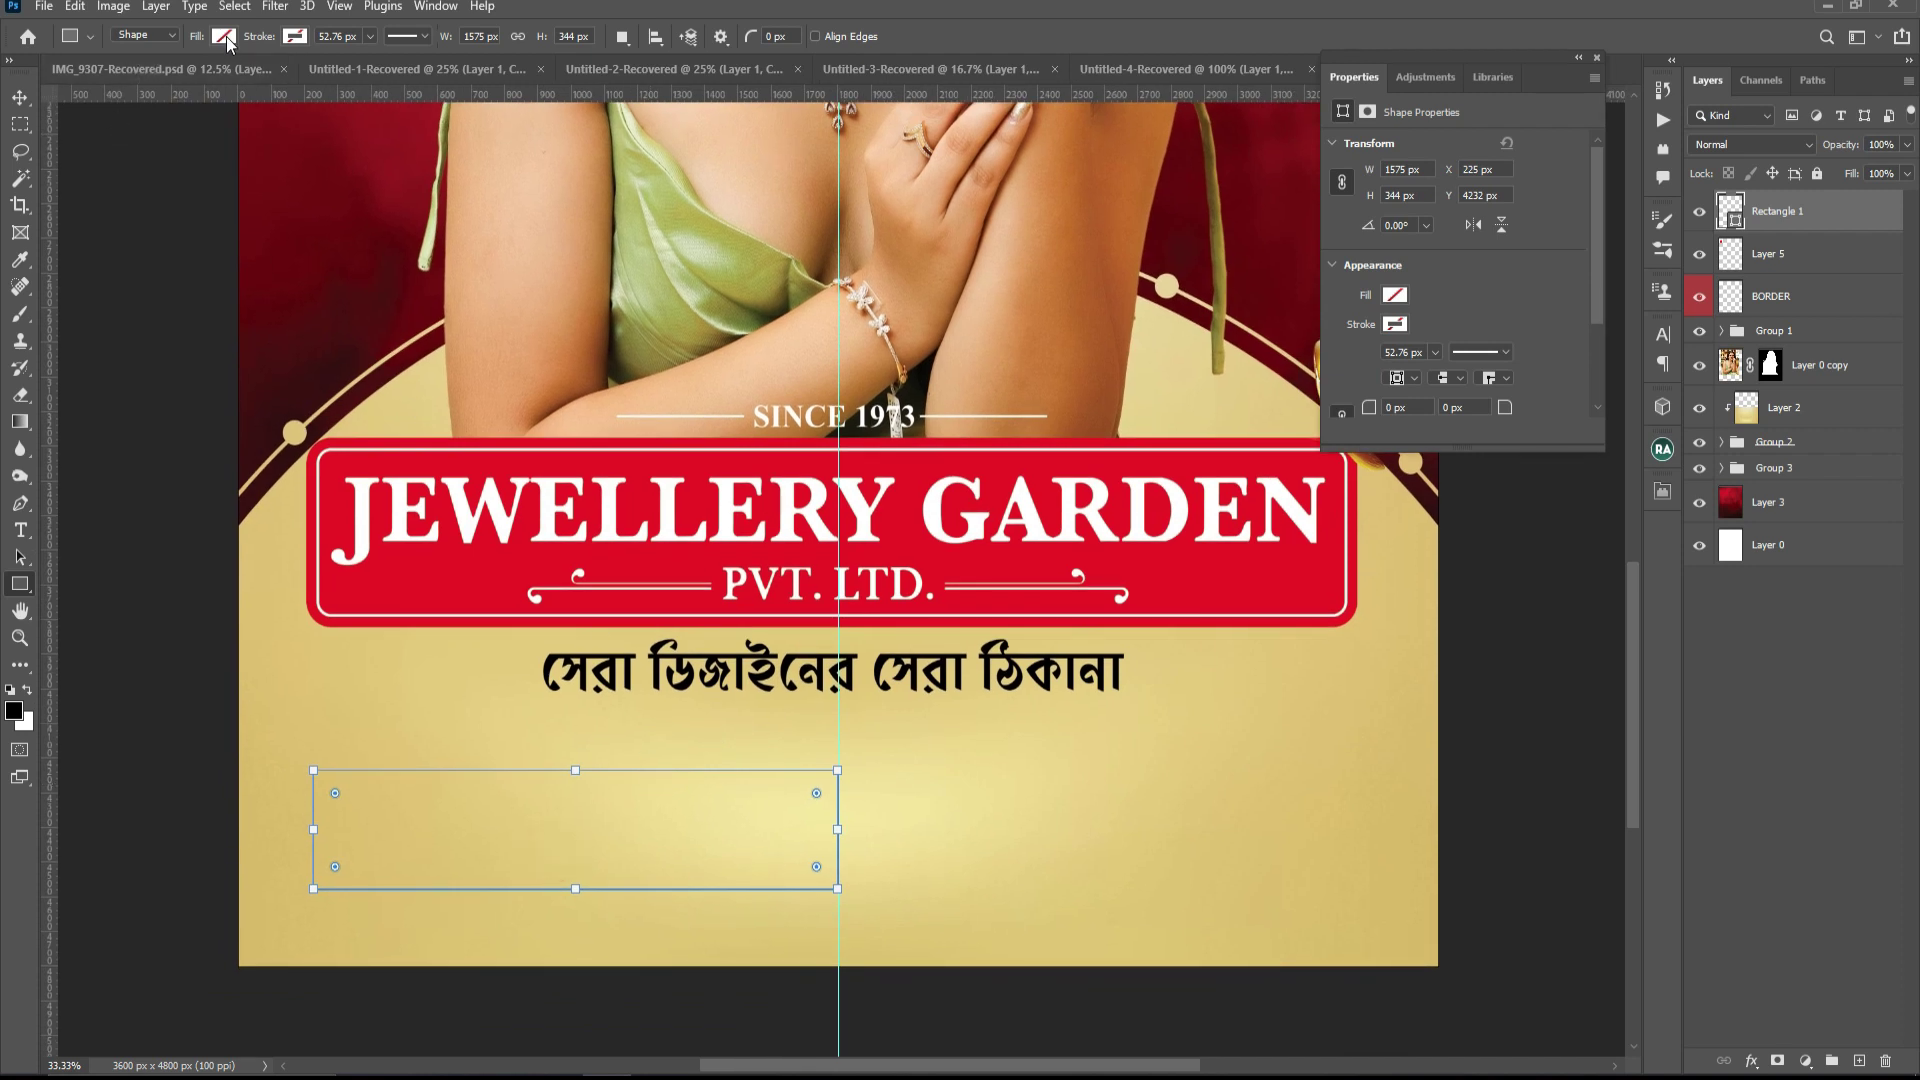
- Fill the rectangle black and give it 84 px rounded corners
{"action": "left_click", "coordinate": [224, 36]}
{"action": "left_click", "coordinate": [104, 143]}
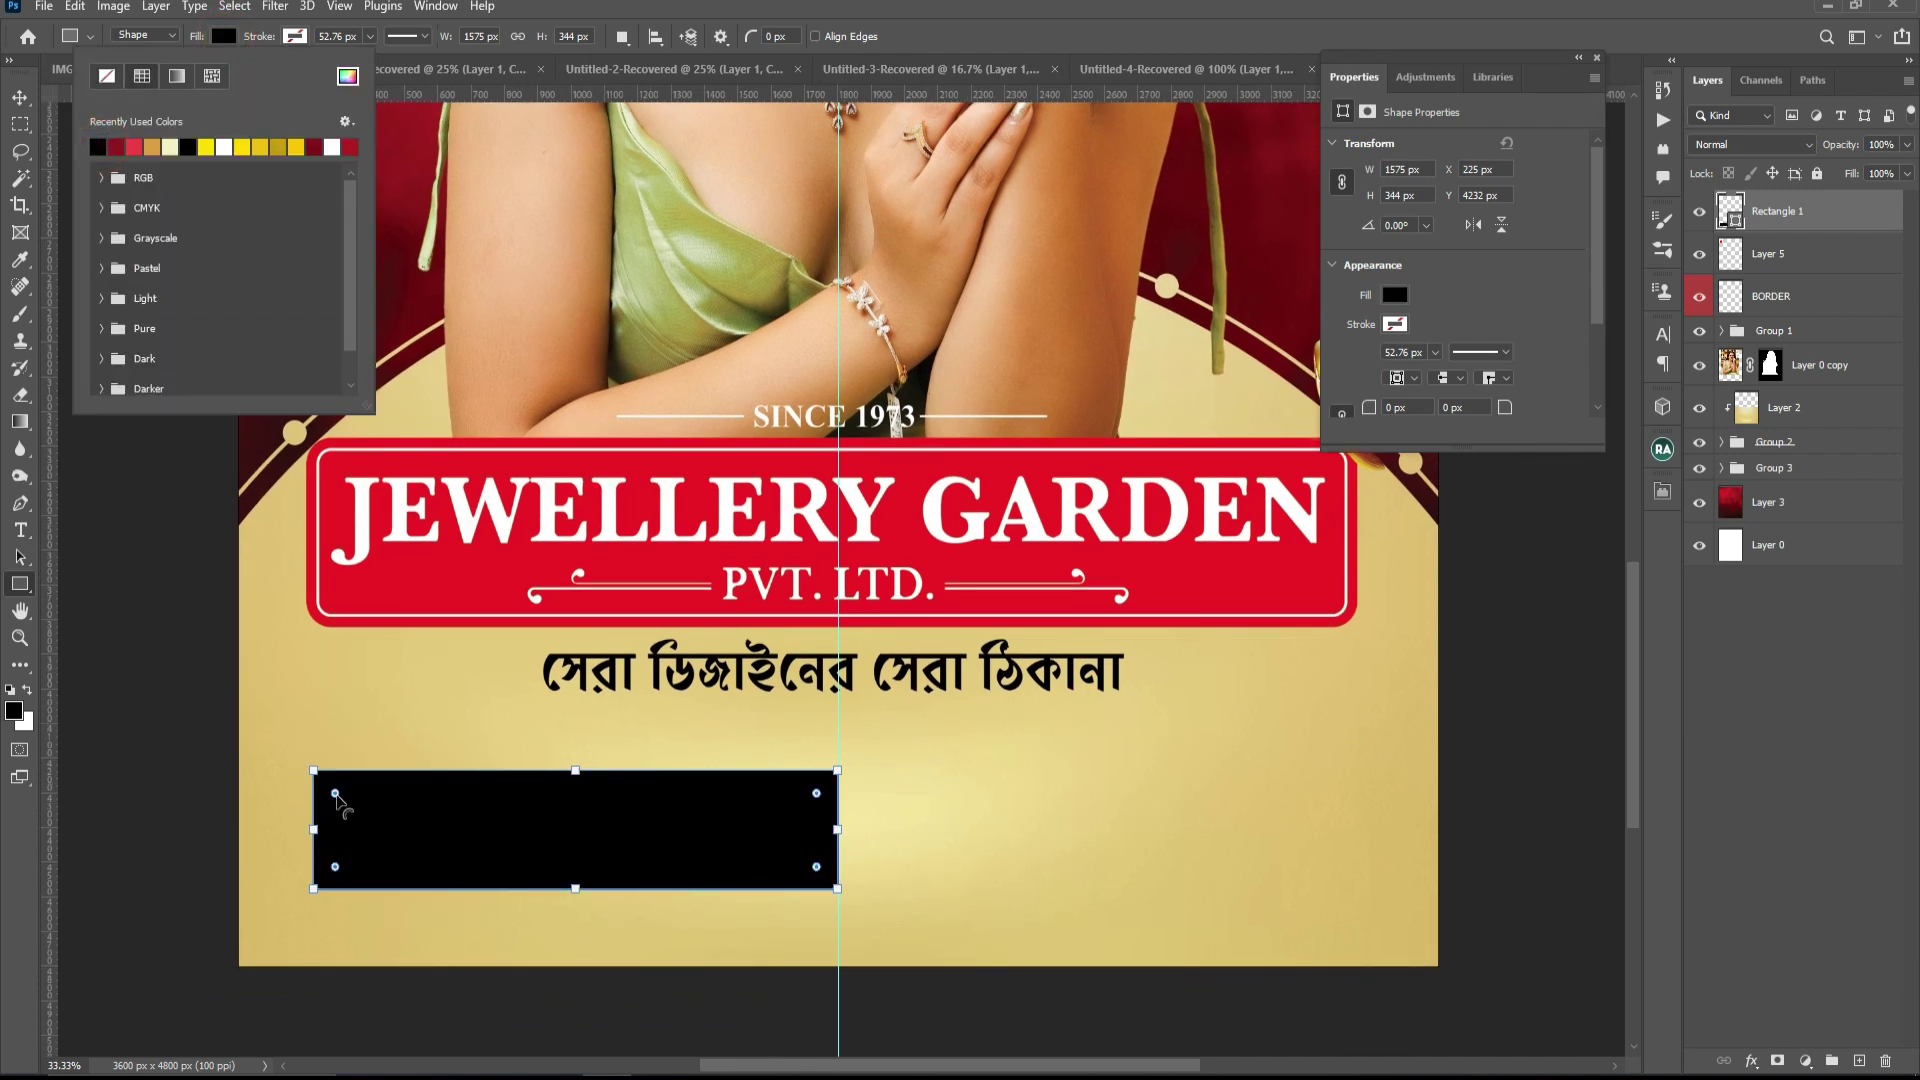
{"action": "left_click", "coordinate": [337, 798]}
{"action": "left_click_drag", "start_coordinate": [336, 798], "coordinate": [347, 808]}
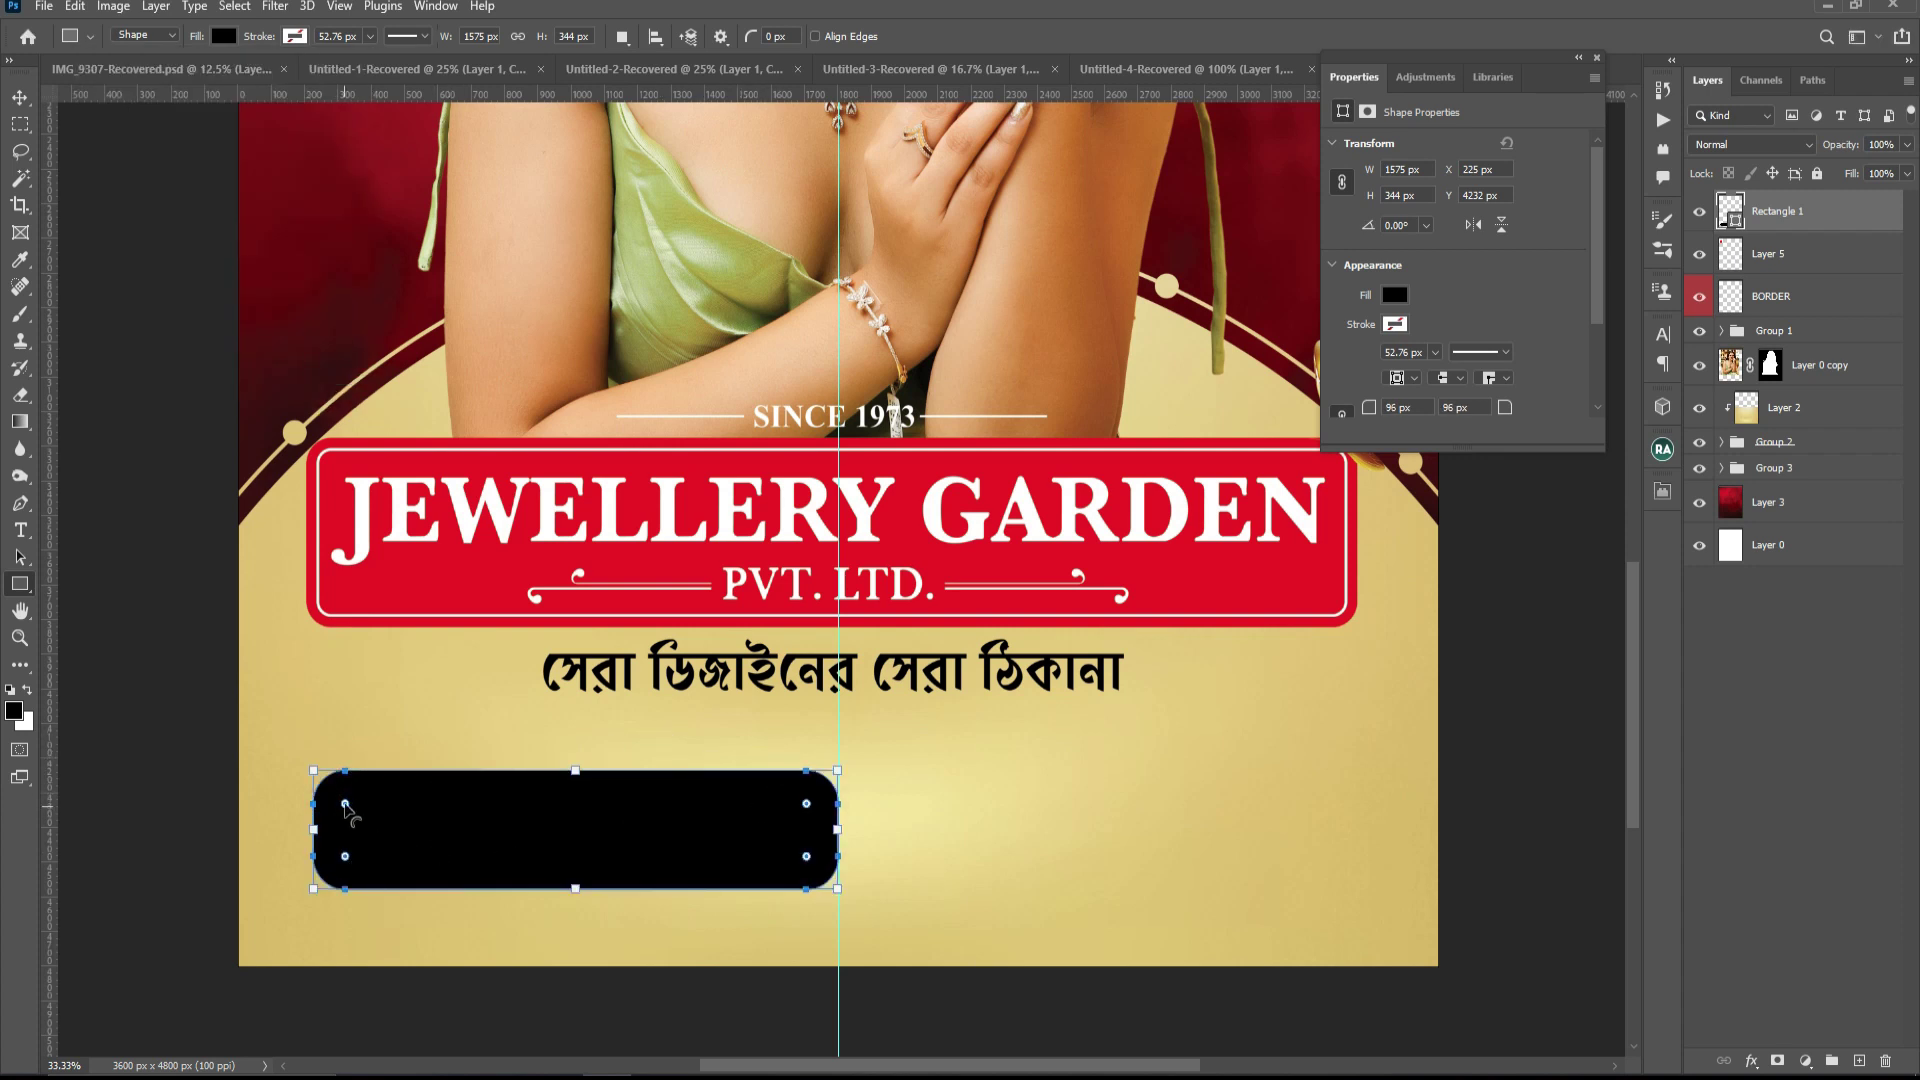
{"action": "left_click_drag", "start_coordinate": [345, 806], "coordinate": [371, 810]}
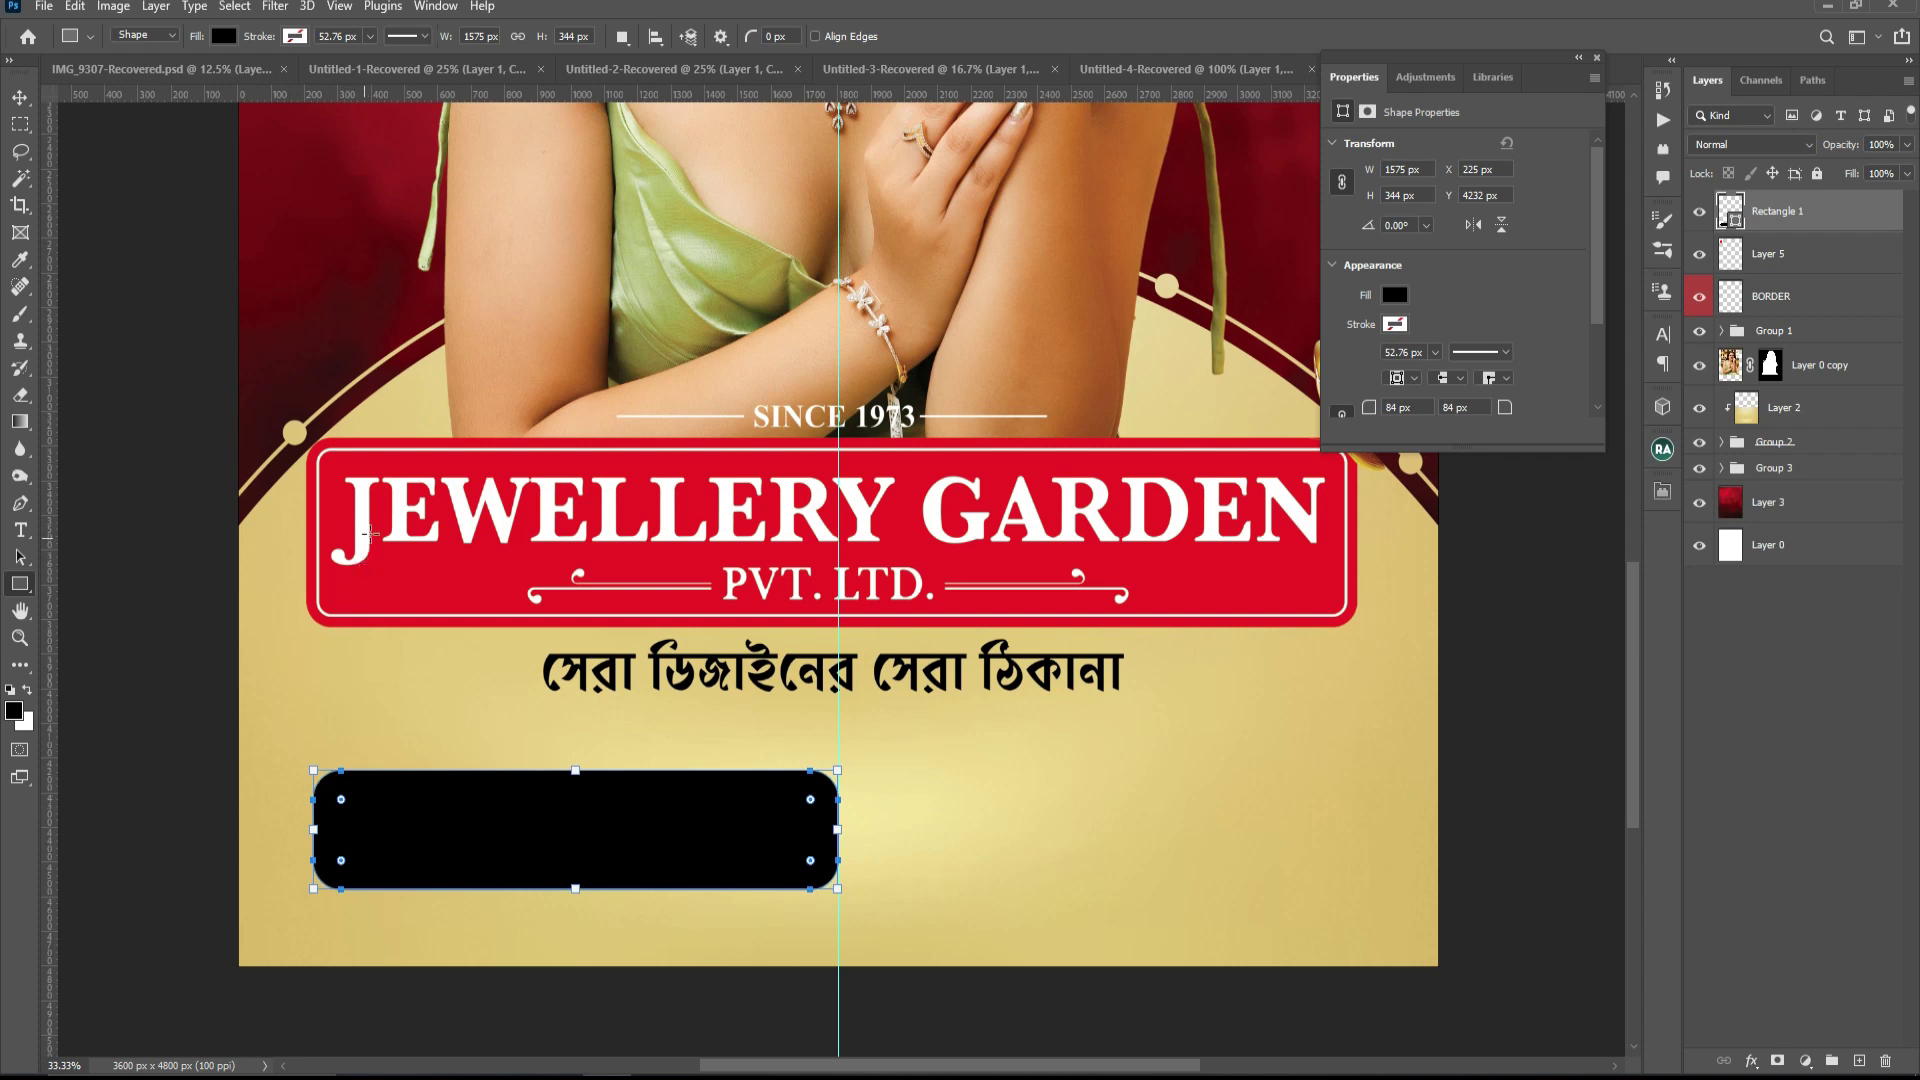
- Stretch the rounded box taller from its top edge to 1575 × 407 px
{"action": "left_click", "coordinate": [19, 97]}
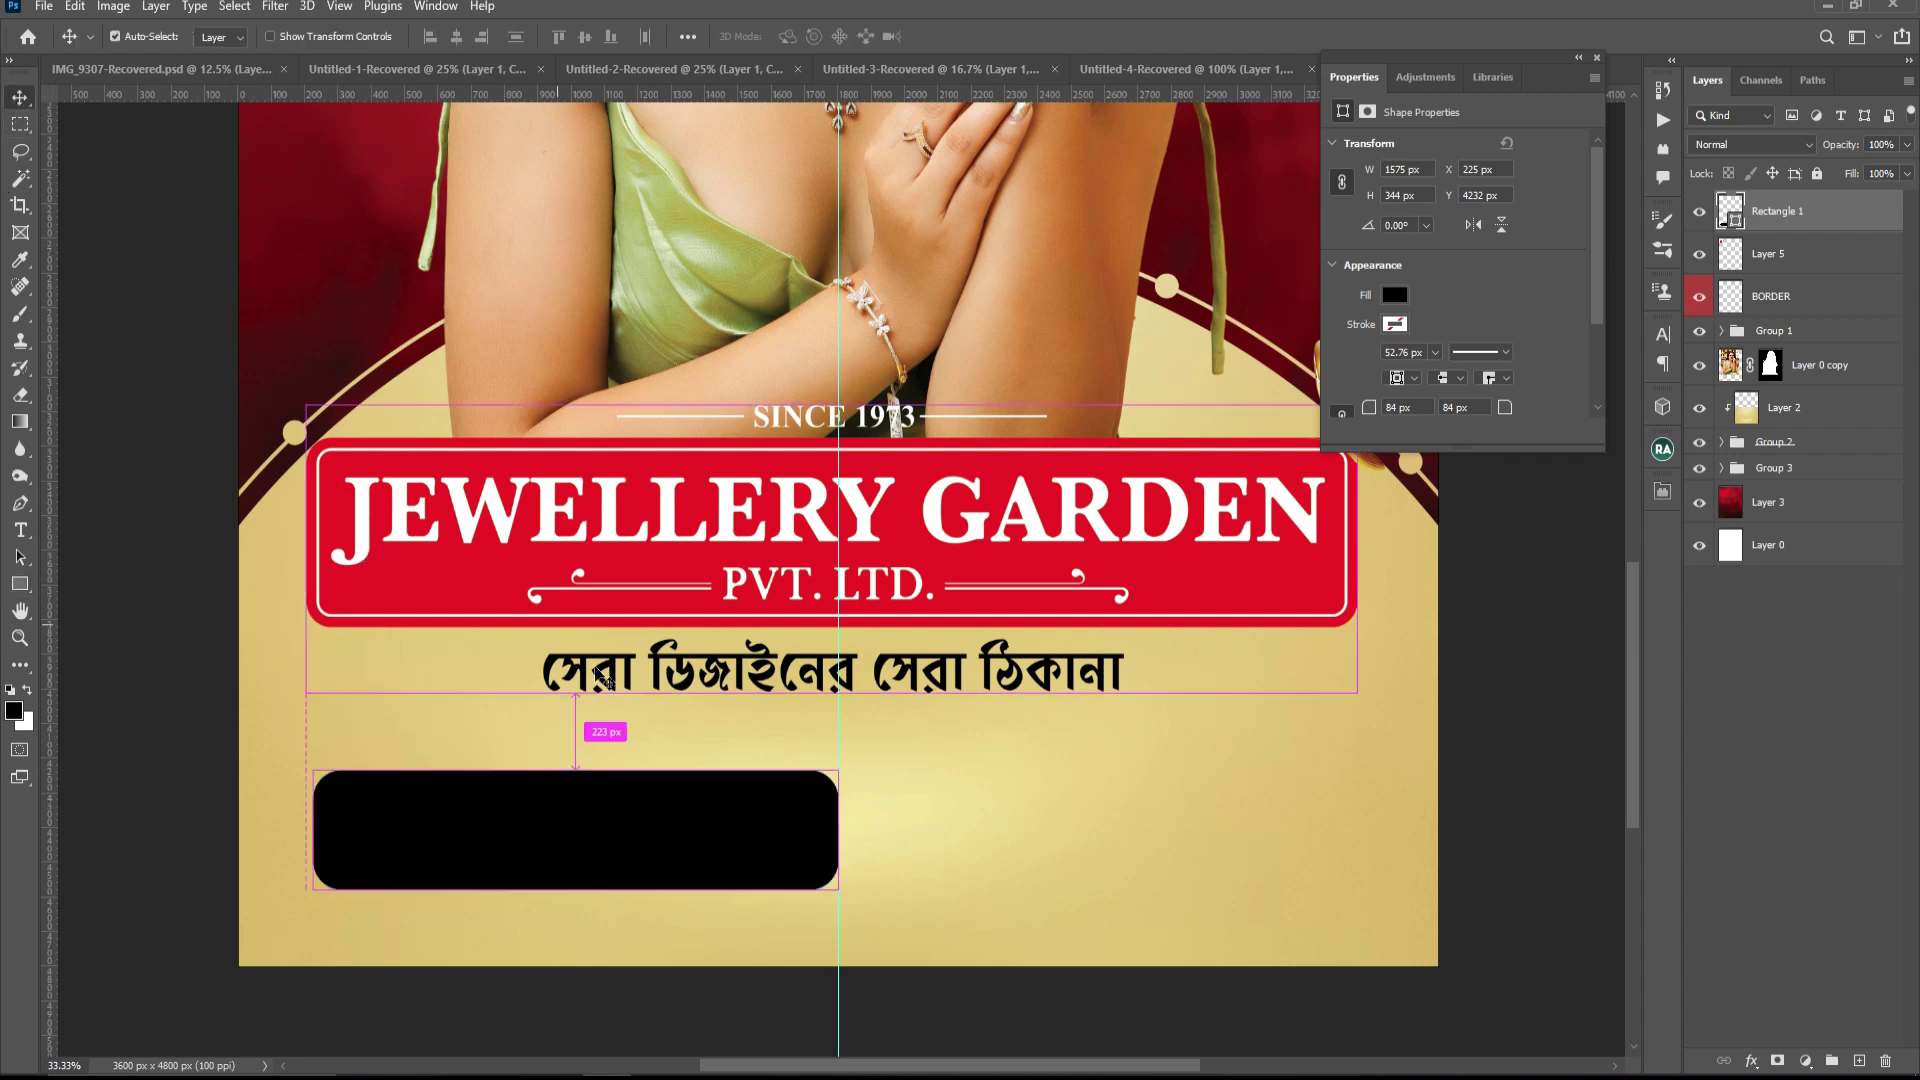
{"action": "key", "text": "ctrl+t"}
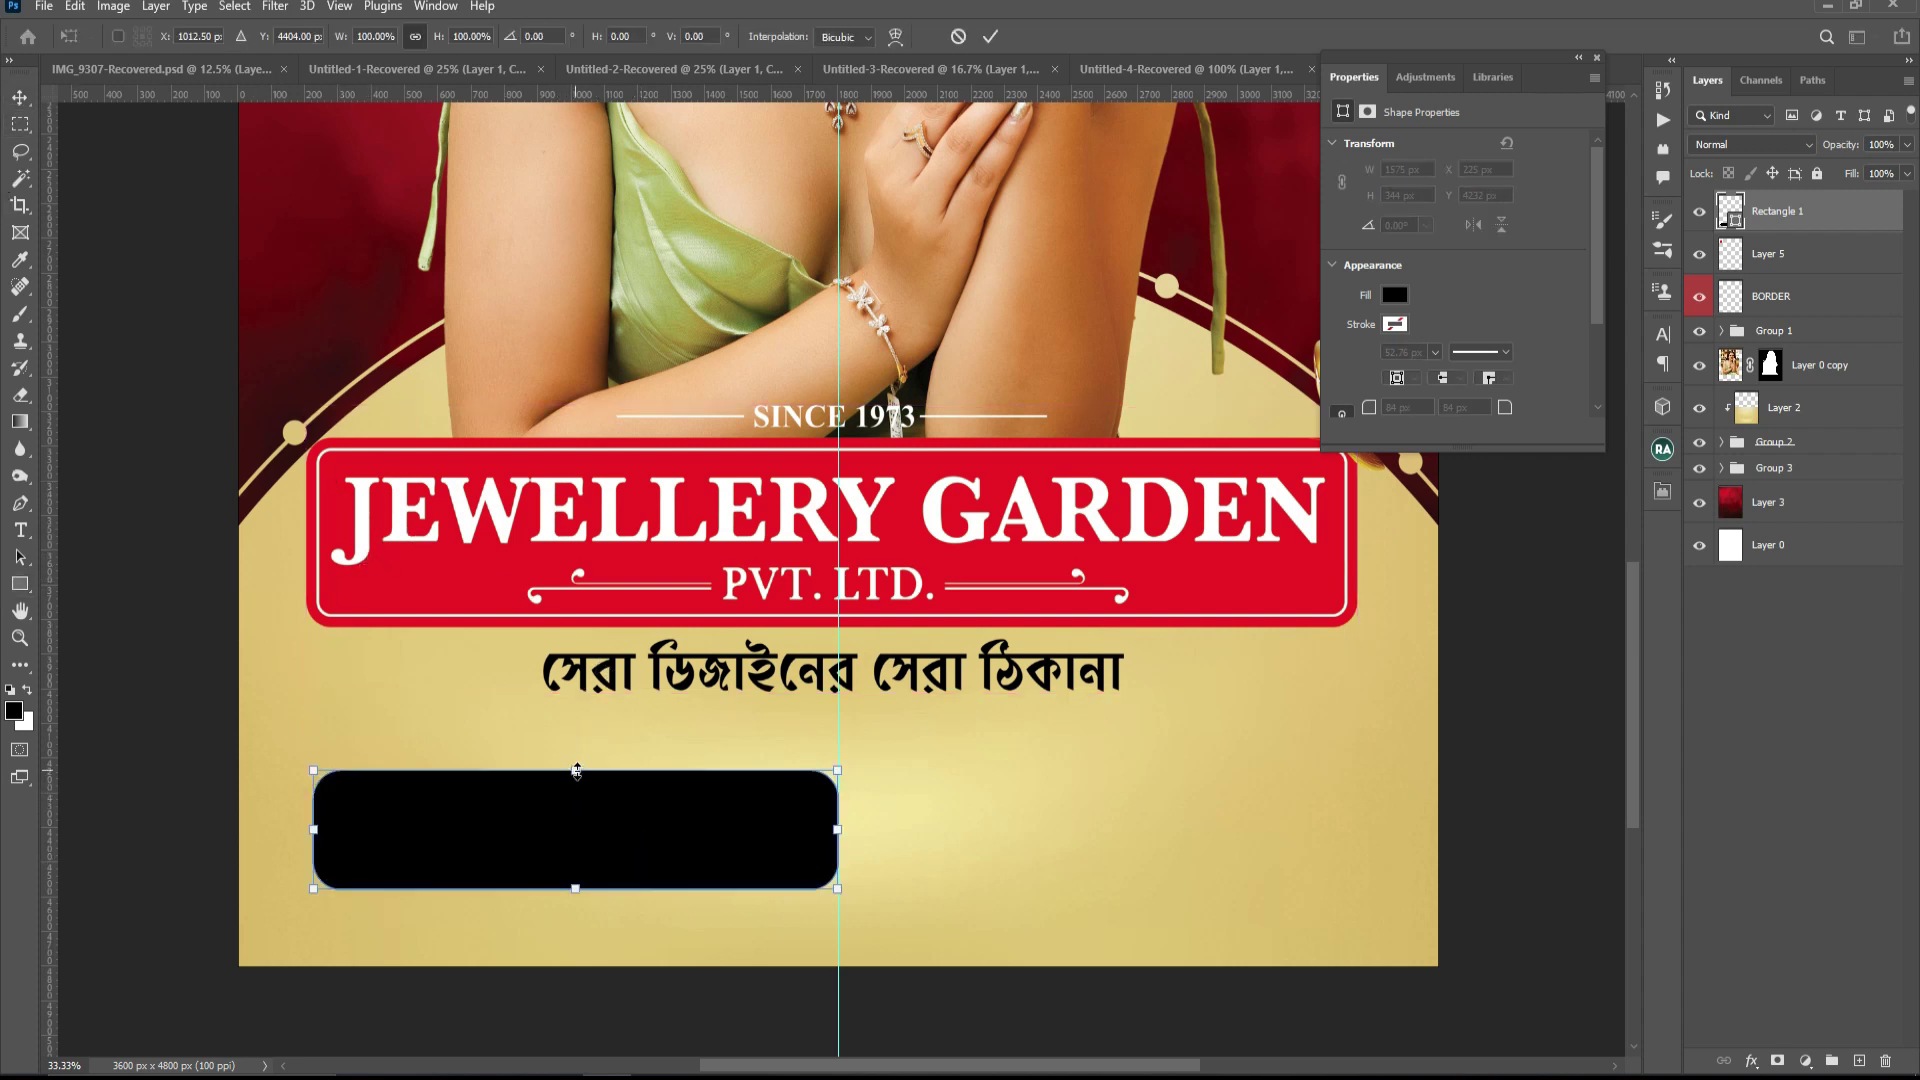
{"action": "left_click_drag", "start_coordinate": [577, 770], "coordinate": [578, 749]}
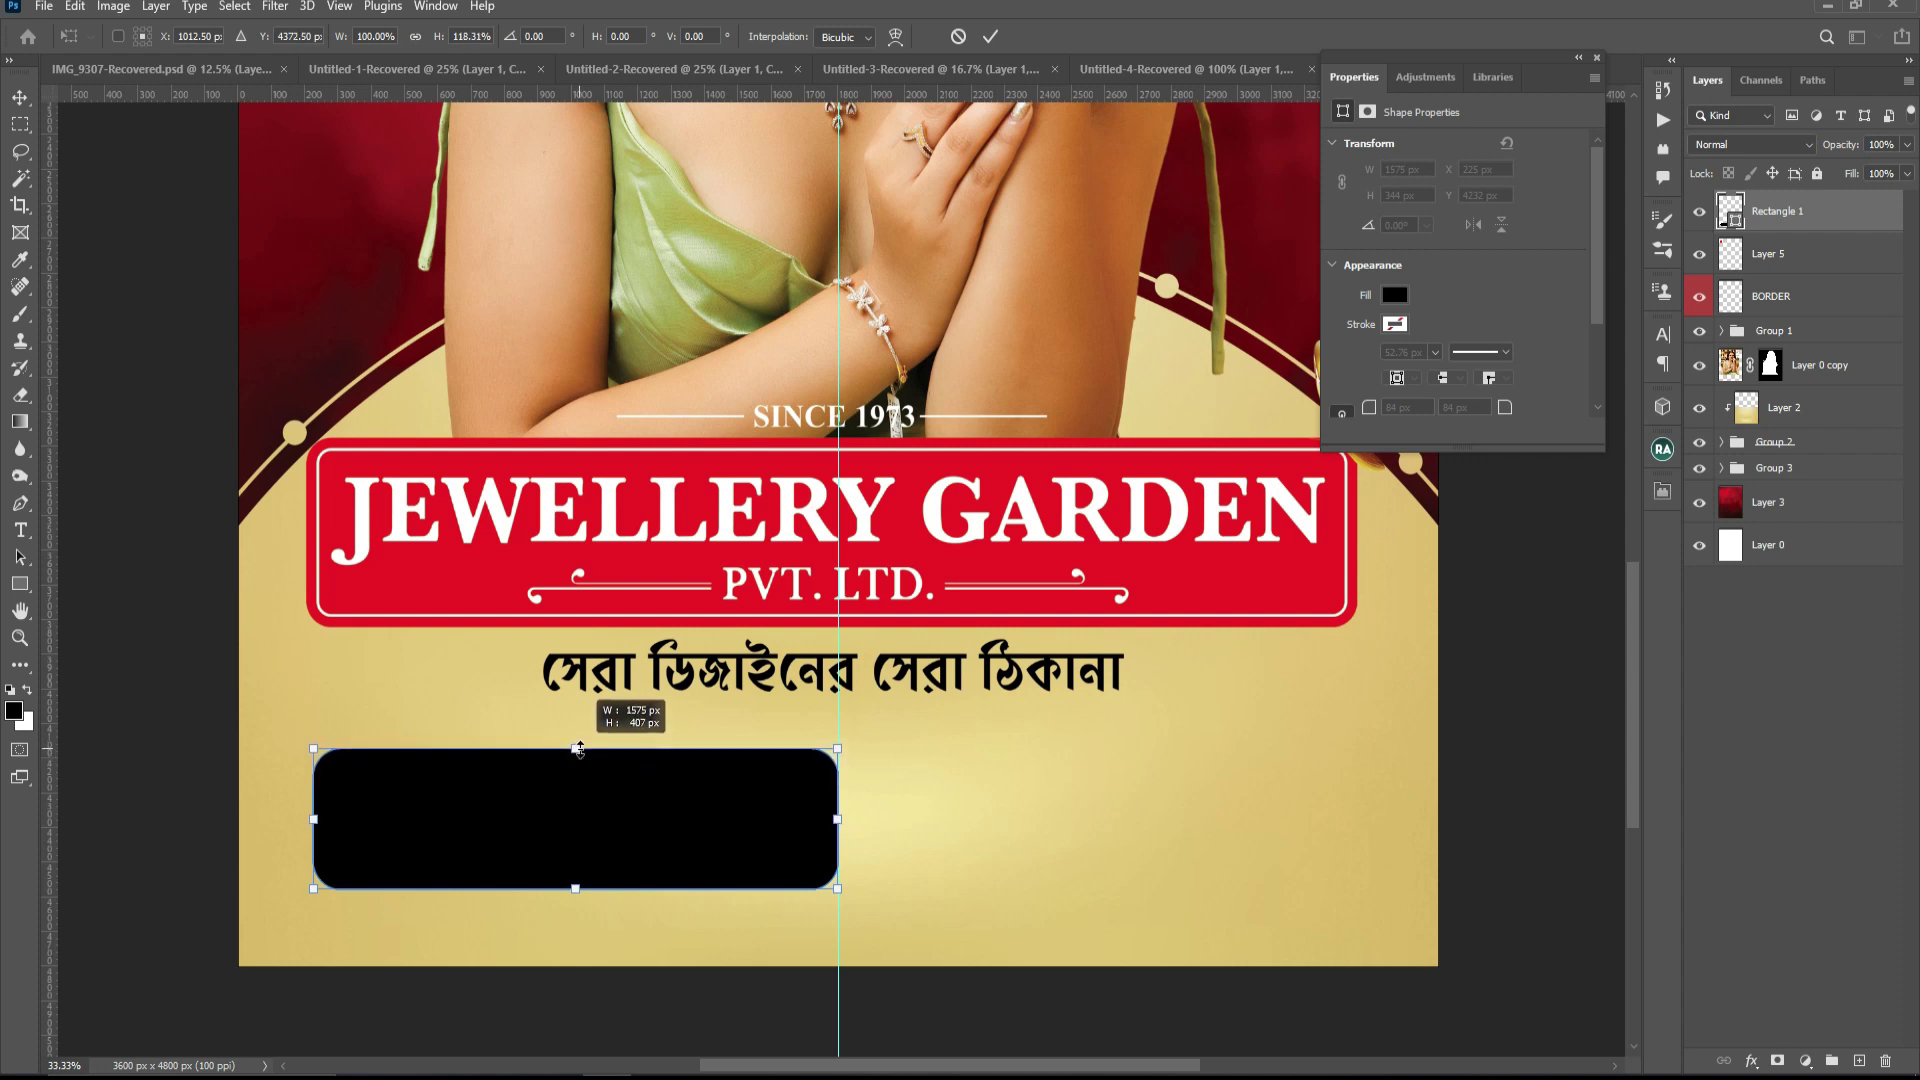
{"action": "key", "text": "Return"}
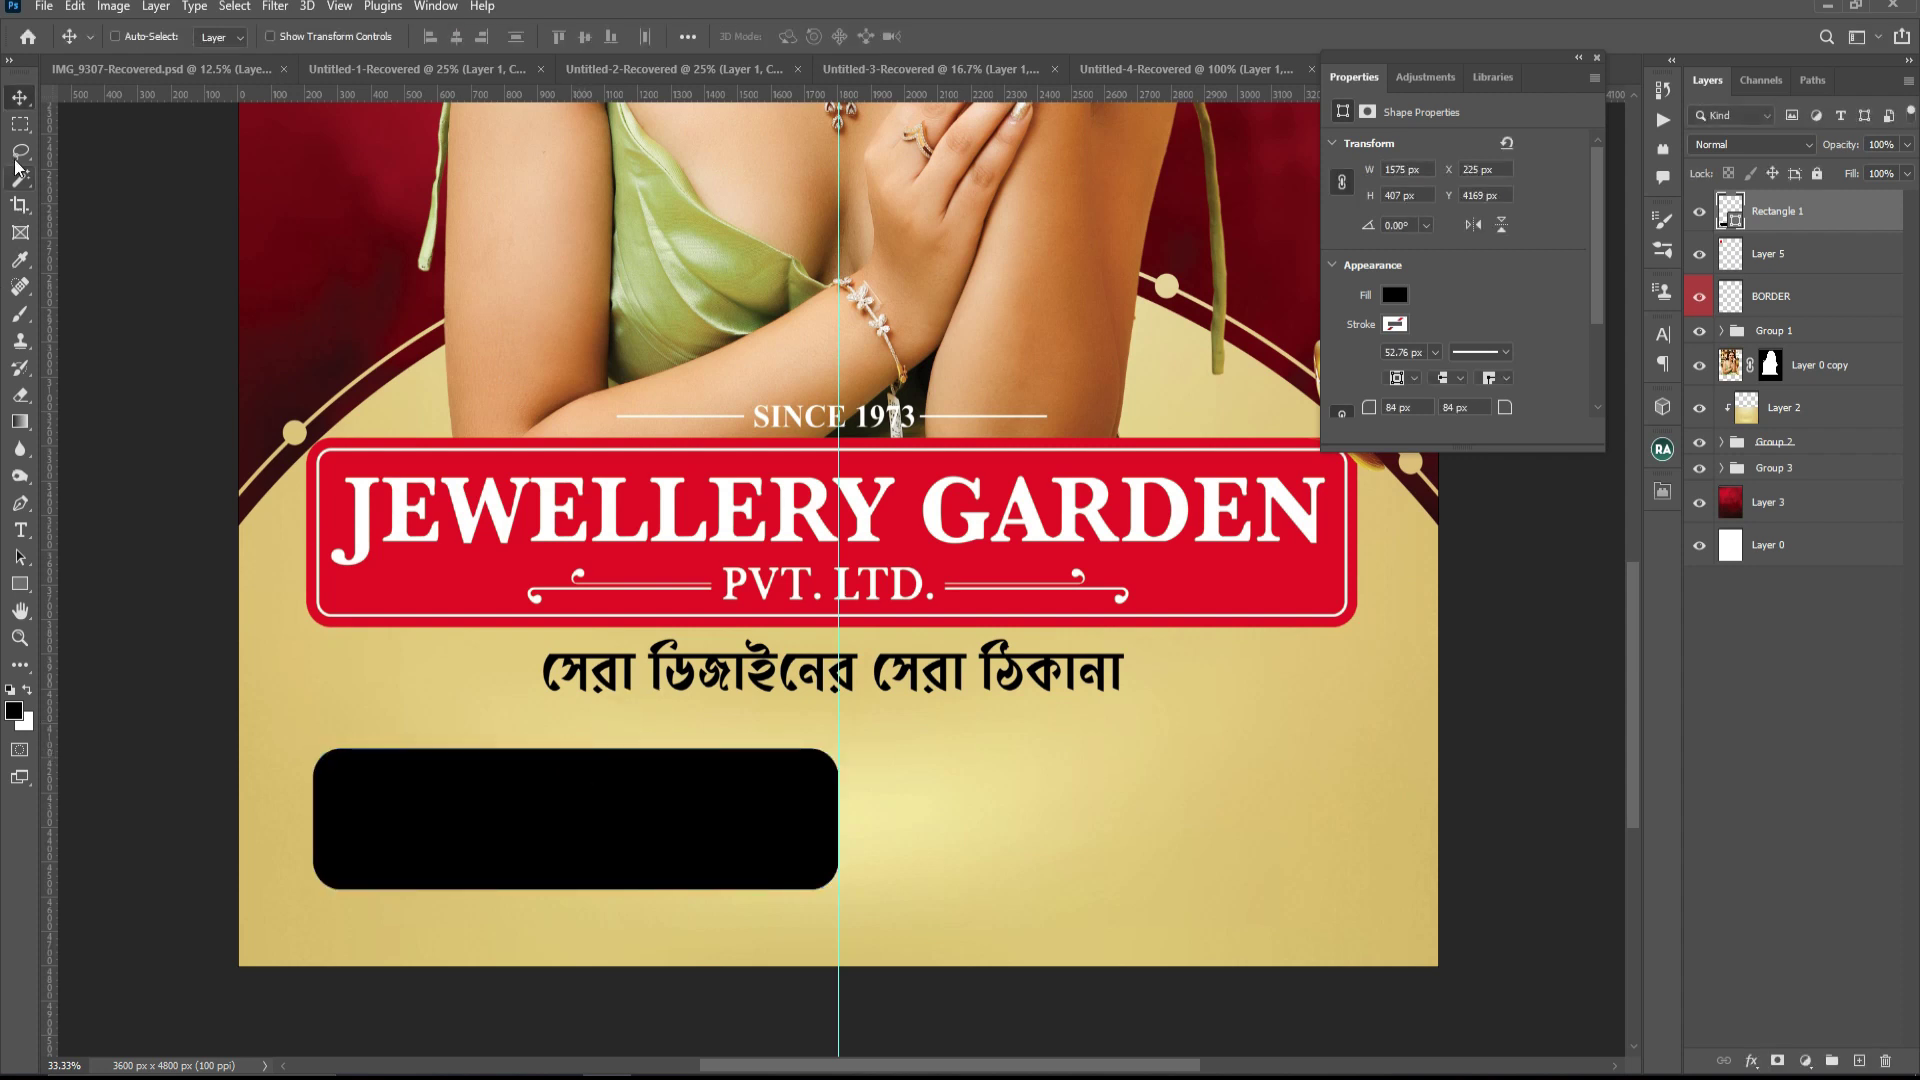
{"action": "left_click", "coordinate": [20, 126]}
- Mask off the box's lower strip so only a rounded-top tab remains
{"action": "left_click_drag", "start_coordinate": [219, 951], "coordinate": [967, 851]}
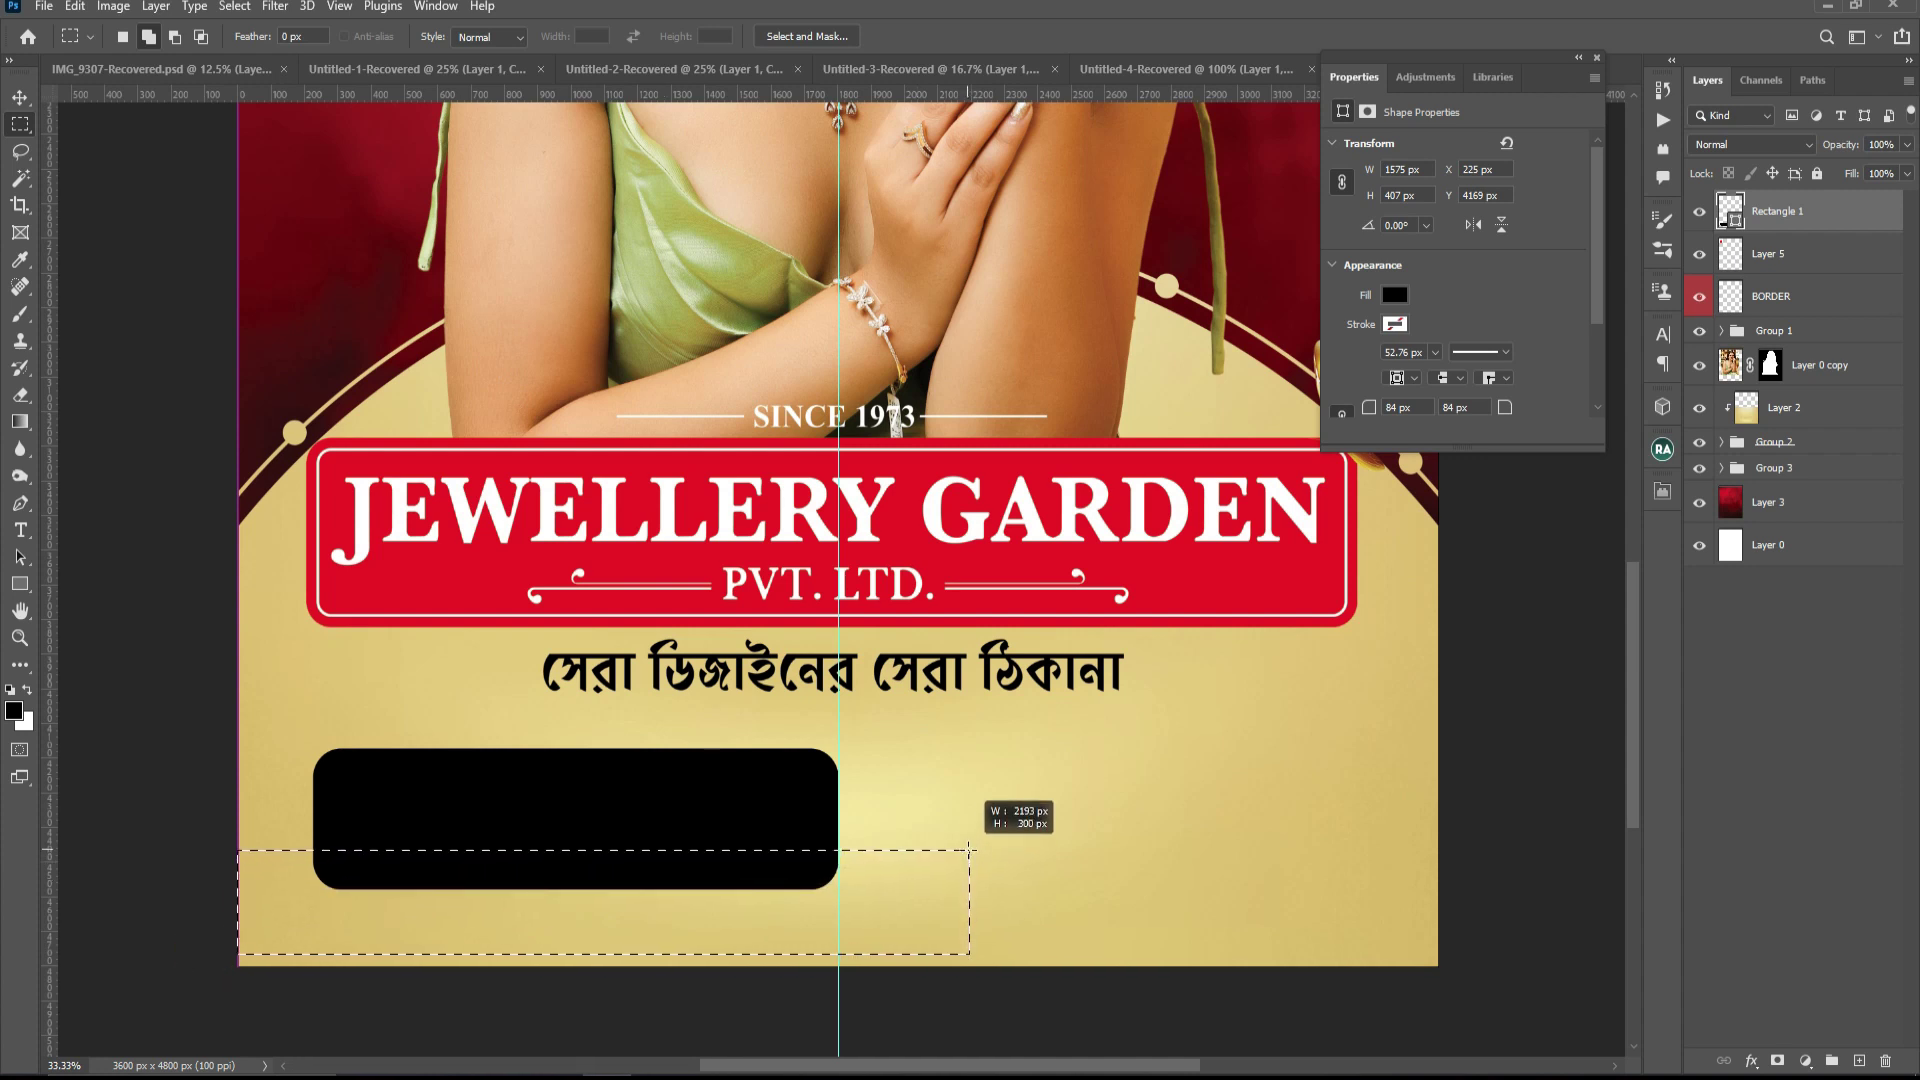
{"action": "left_click_drag", "start_coordinate": [968, 851], "coordinate": [968, 847]}
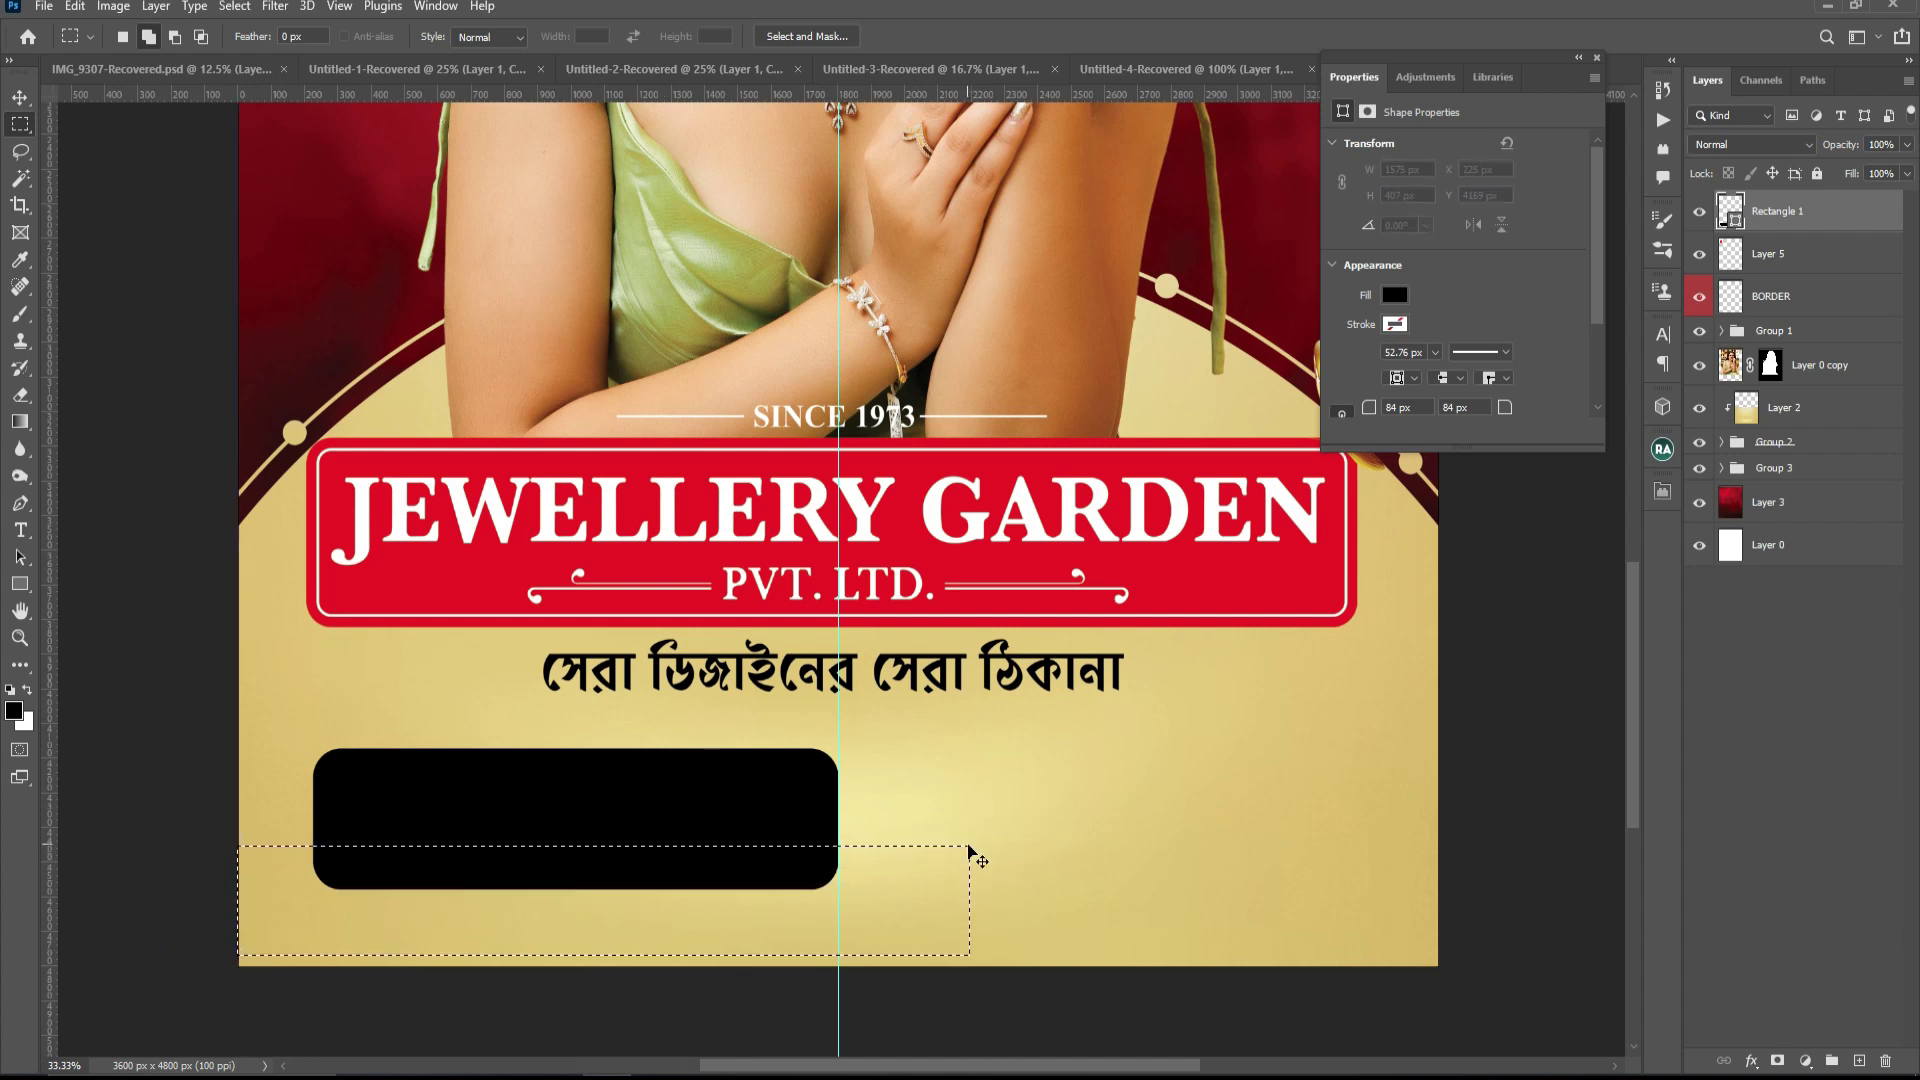
{"action": "key", "text": "ctrl+shift+i"}
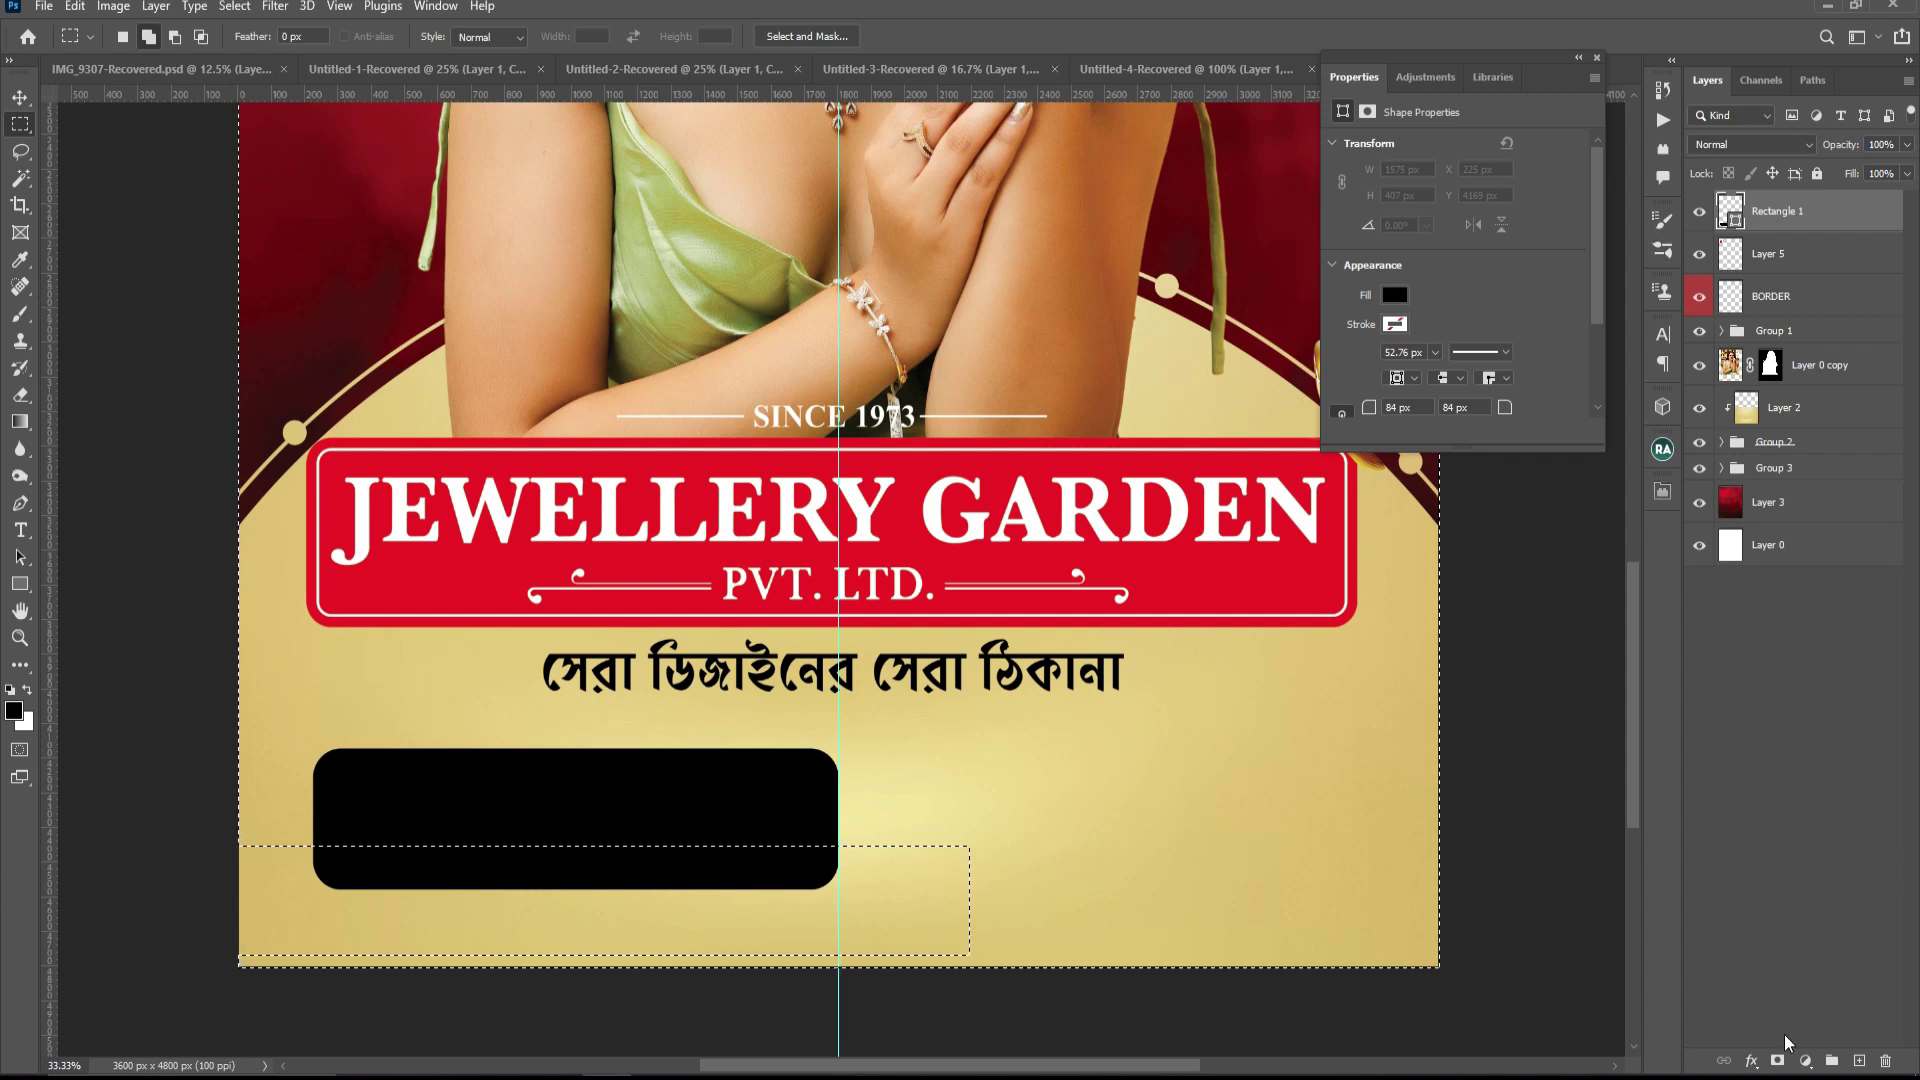
{"action": "left_click", "coordinate": [1777, 1060]}
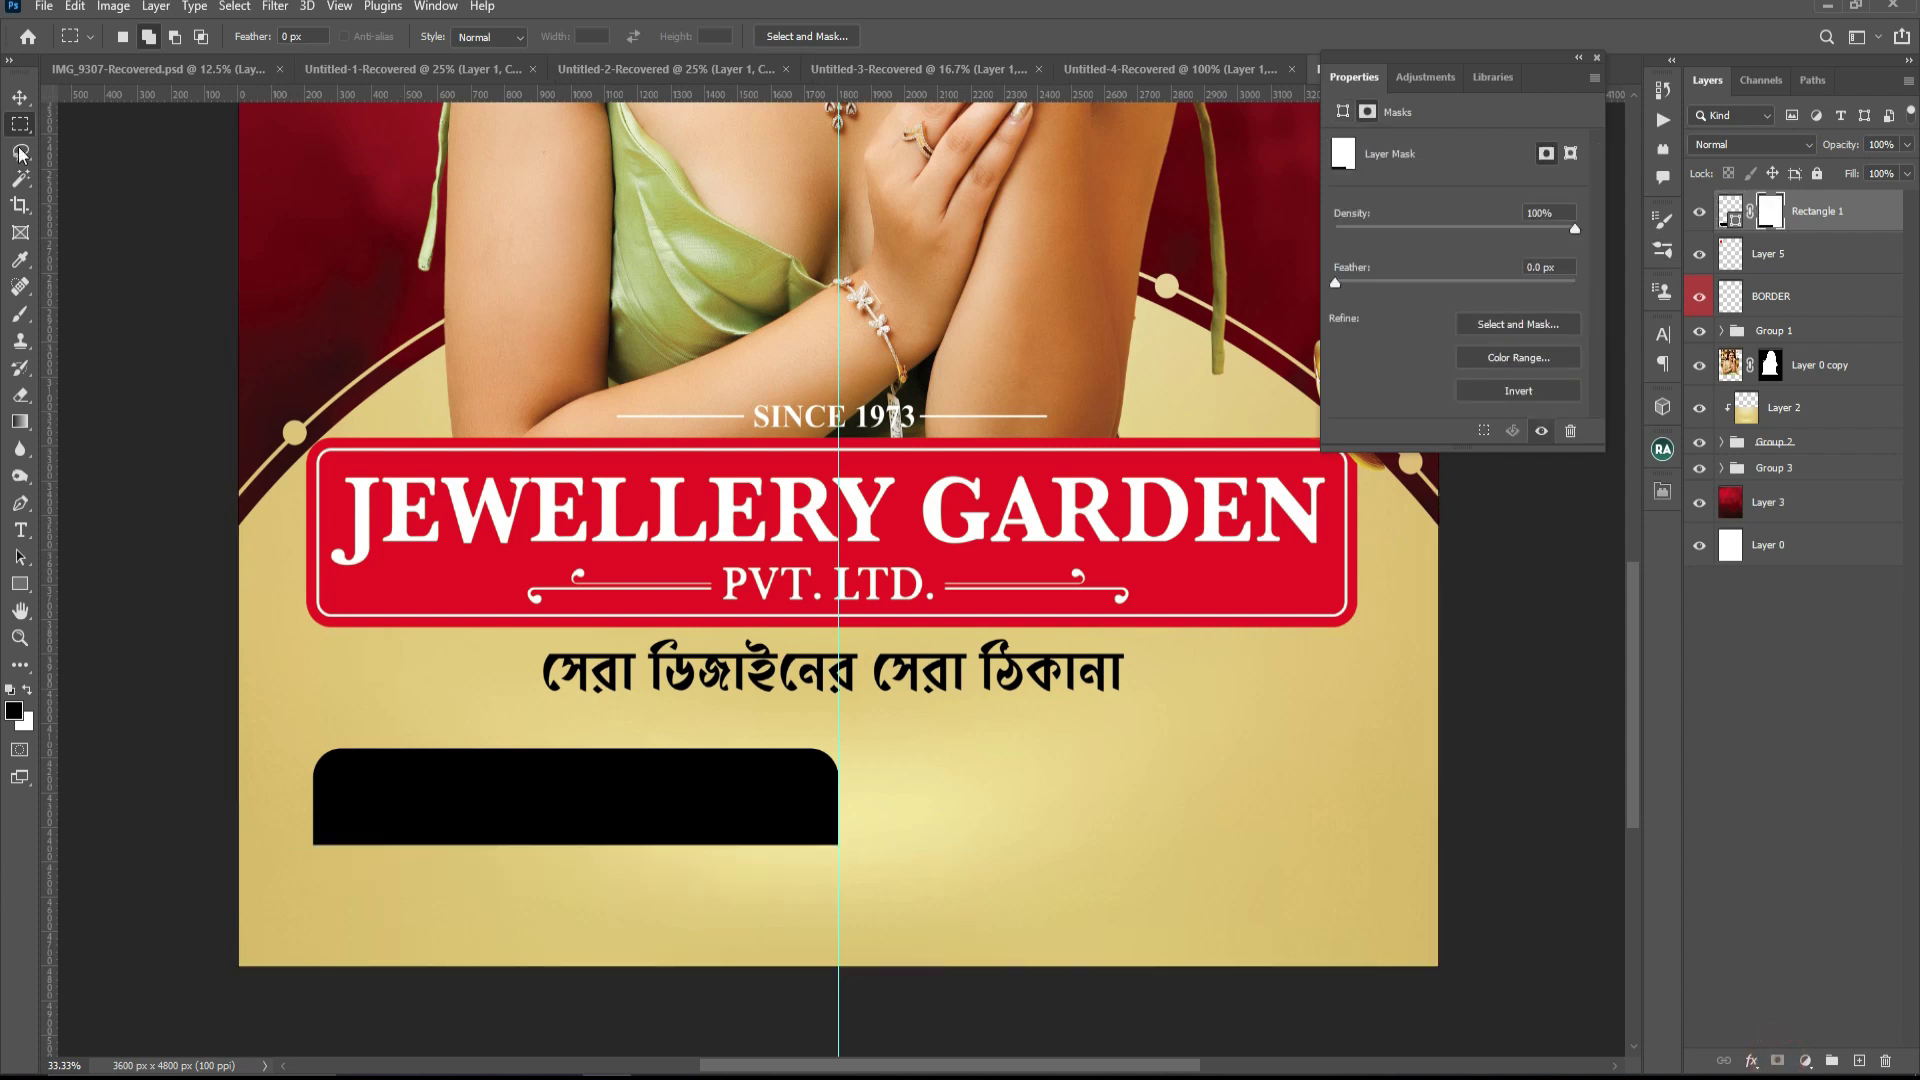
- Shrink the tab slightly and duplicate it onto the right half as Rectangle 1 copy
{"action": "left_click", "coordinate": [20, 97]}
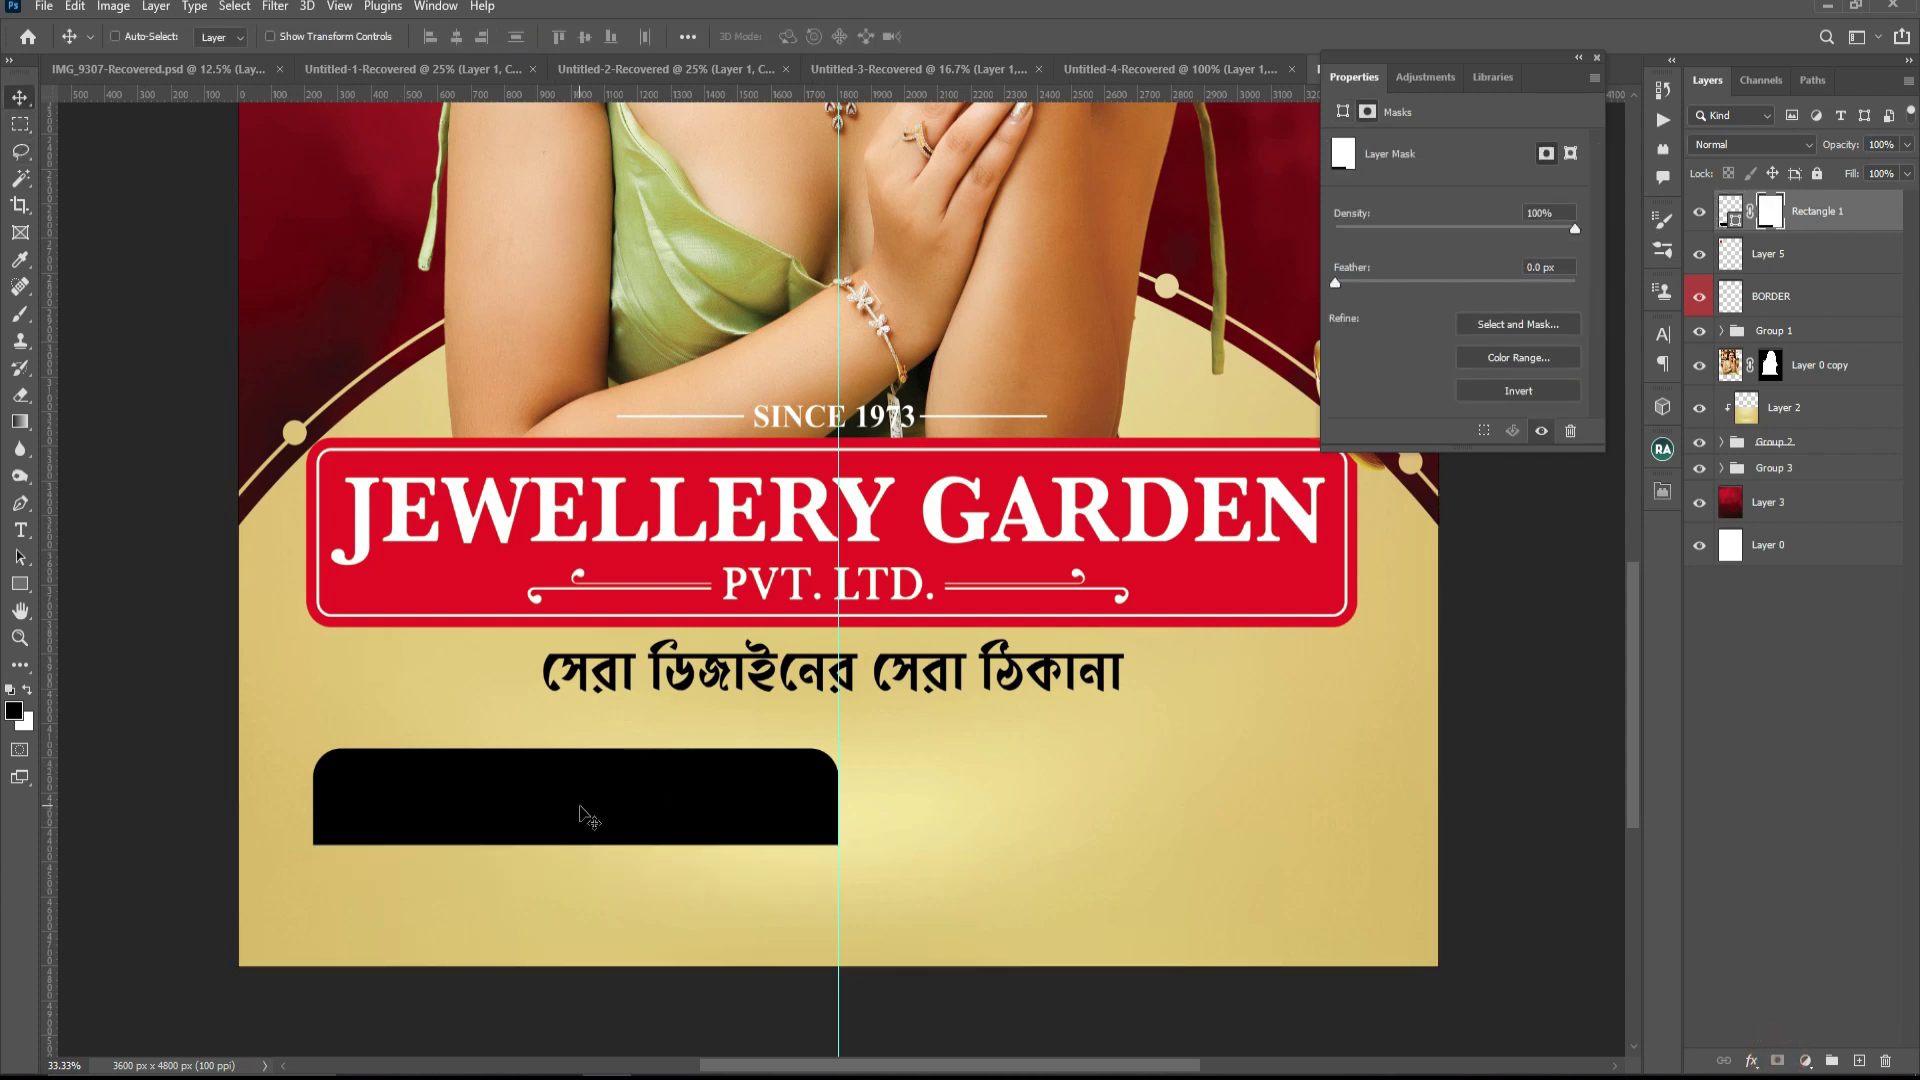
{"action": "key", "text": "ctrl+t"}
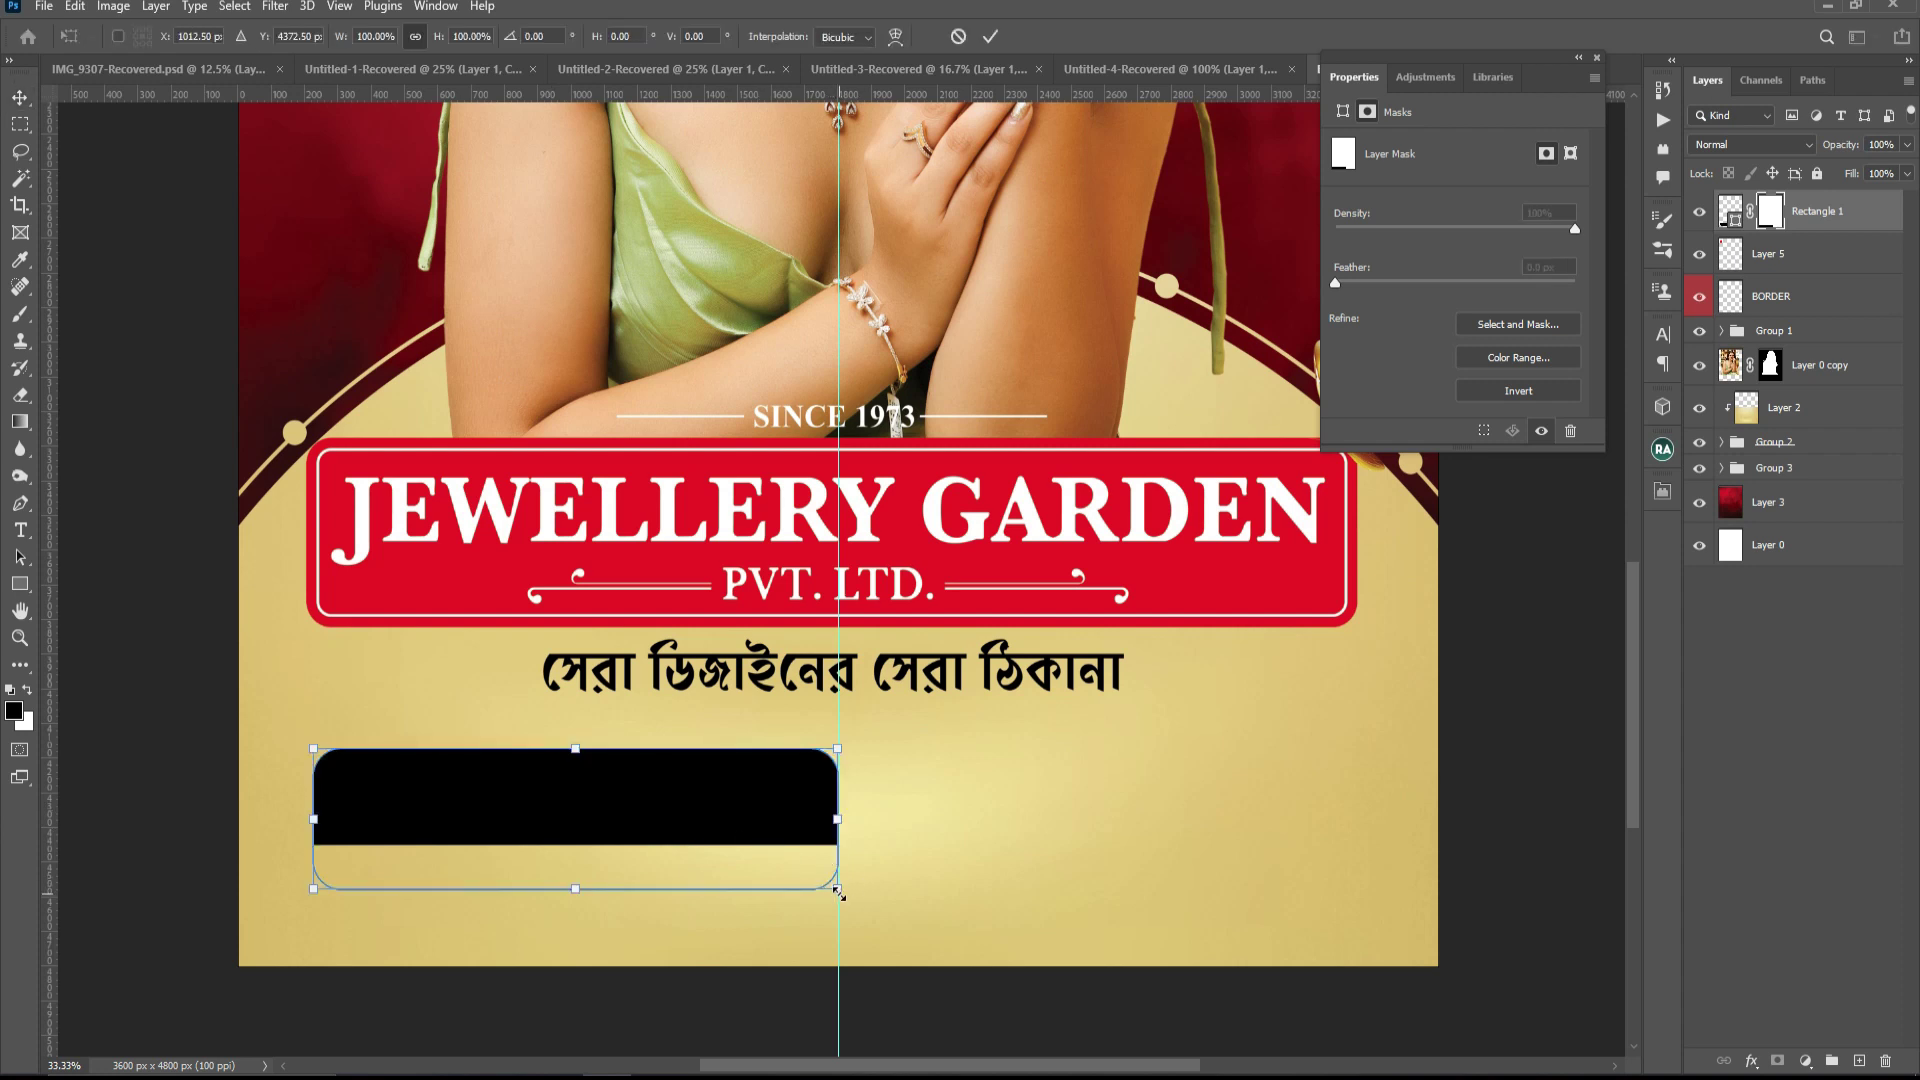
{"action": "left_click_drag", "start_coordinate": [837, 890], "coordinate": [822, 886]}
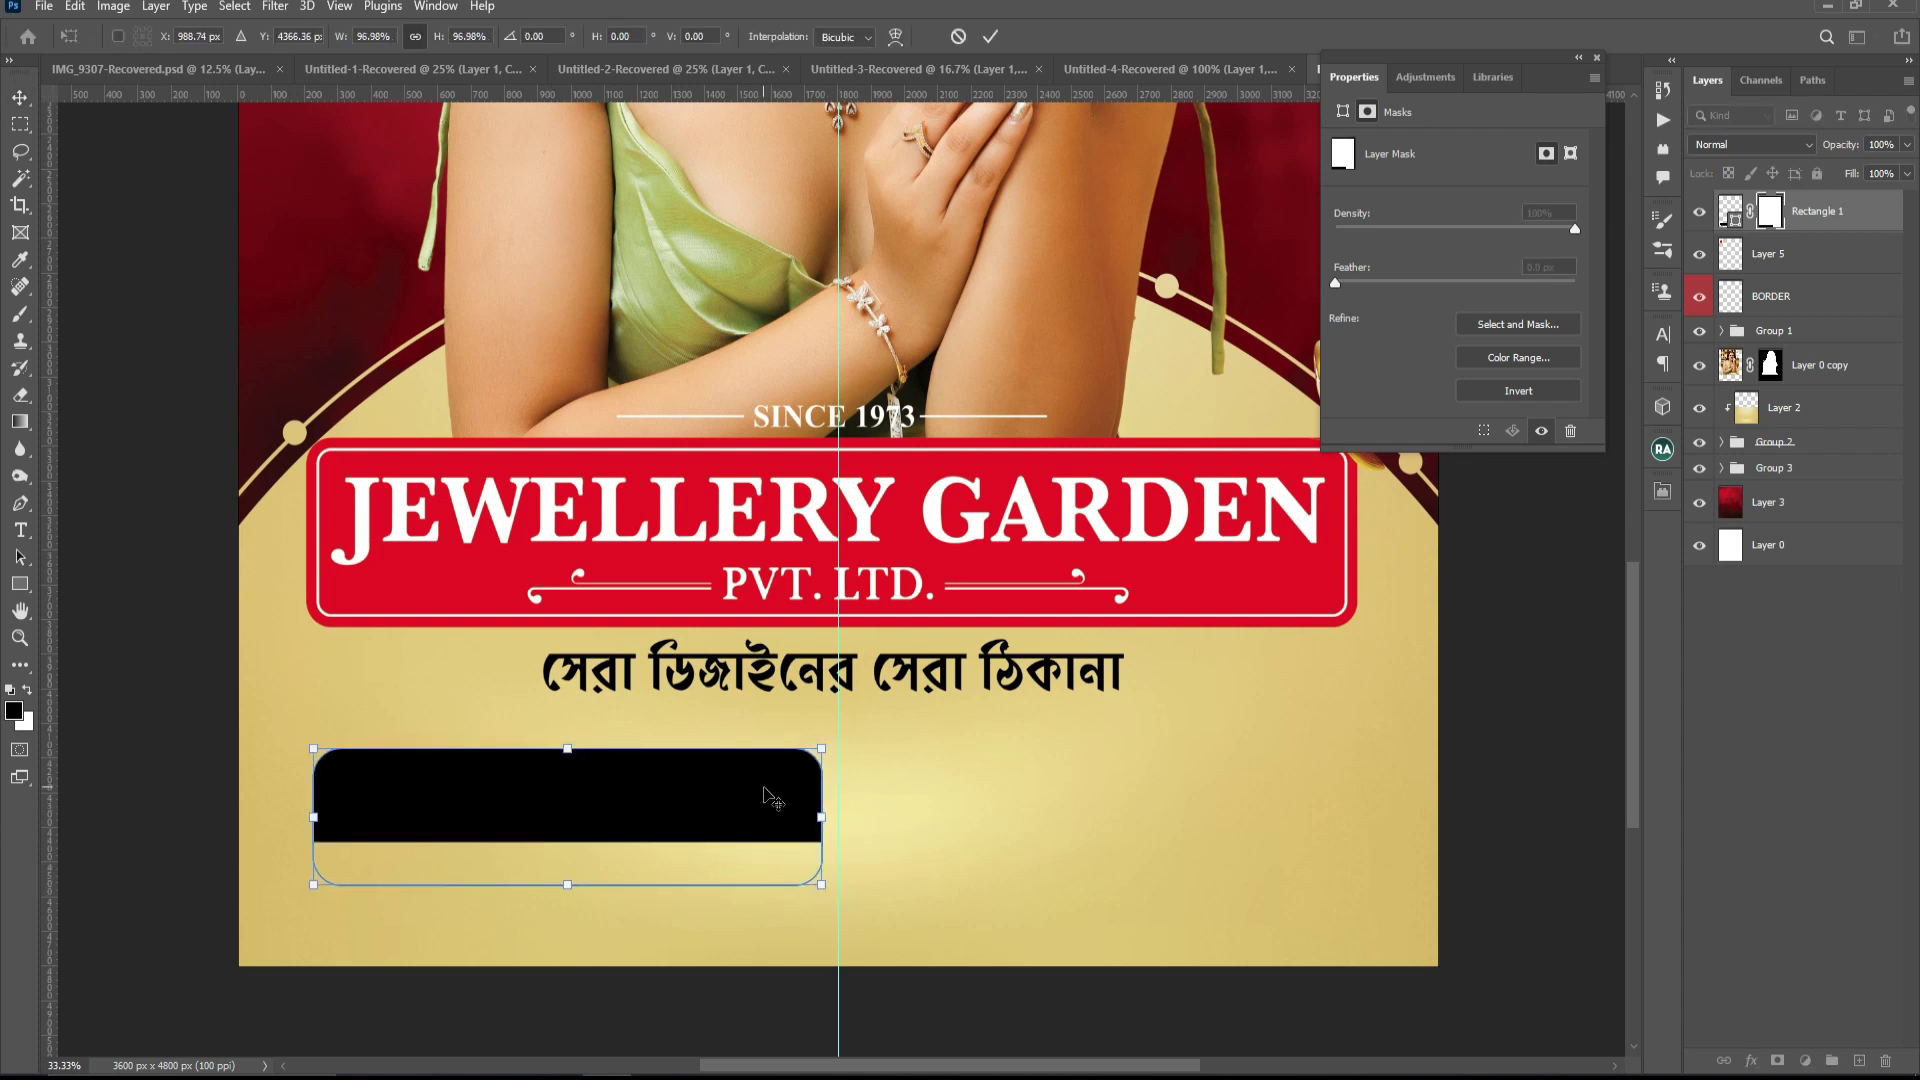
{"action": "double_click", "coordinate": [770, 796]}
{"action": "mouse_move", "coordinate": [520, 795]}
{"action": "left_mouse_down"}
{"action": "mouse_move", "coordinate": [514, 670]}
{"action": "mouse_move", "coordinate": [453, 787]}
{"action": "mouse_move", "coordinate": [938, 800]}
{"action": "mouse_move", "coordinate": [912, 797]}
{"action": "left_mouse_up"}
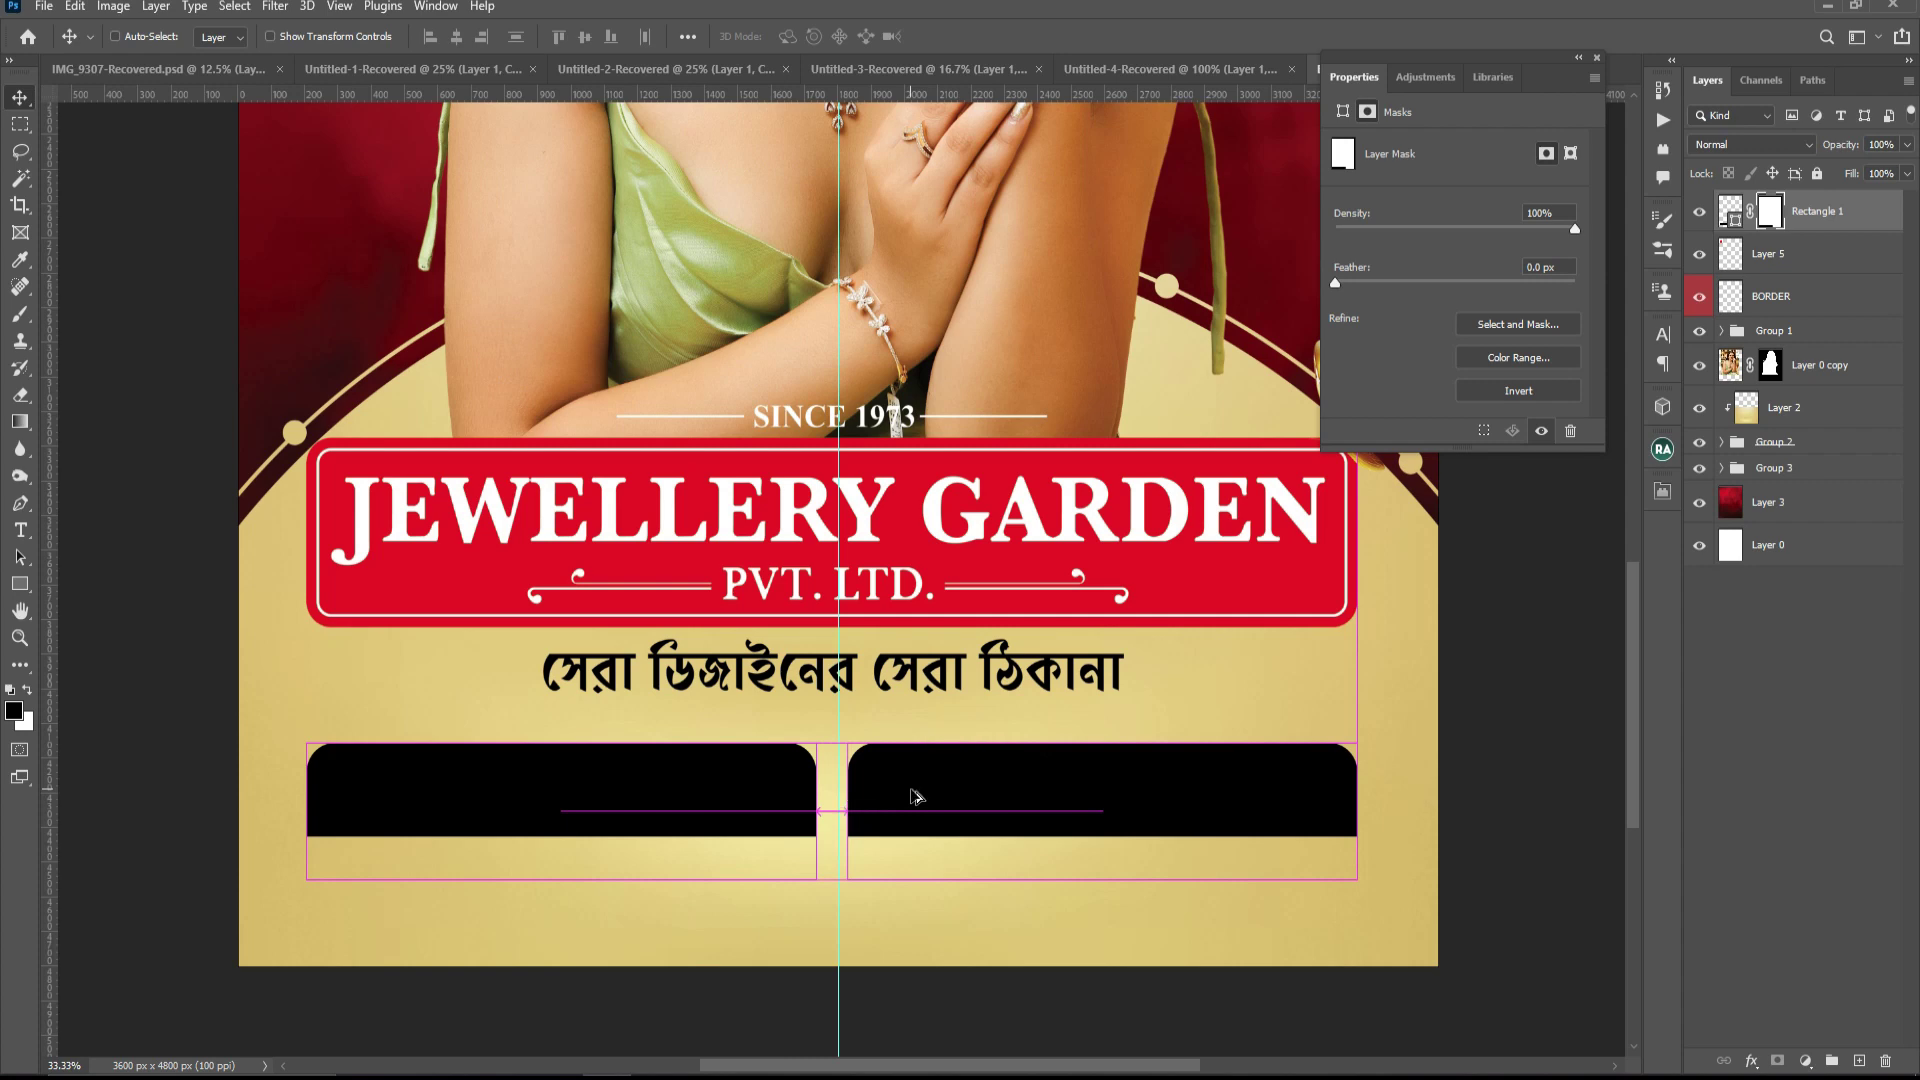
{"action": "key", "text": "ctrl+minus"}
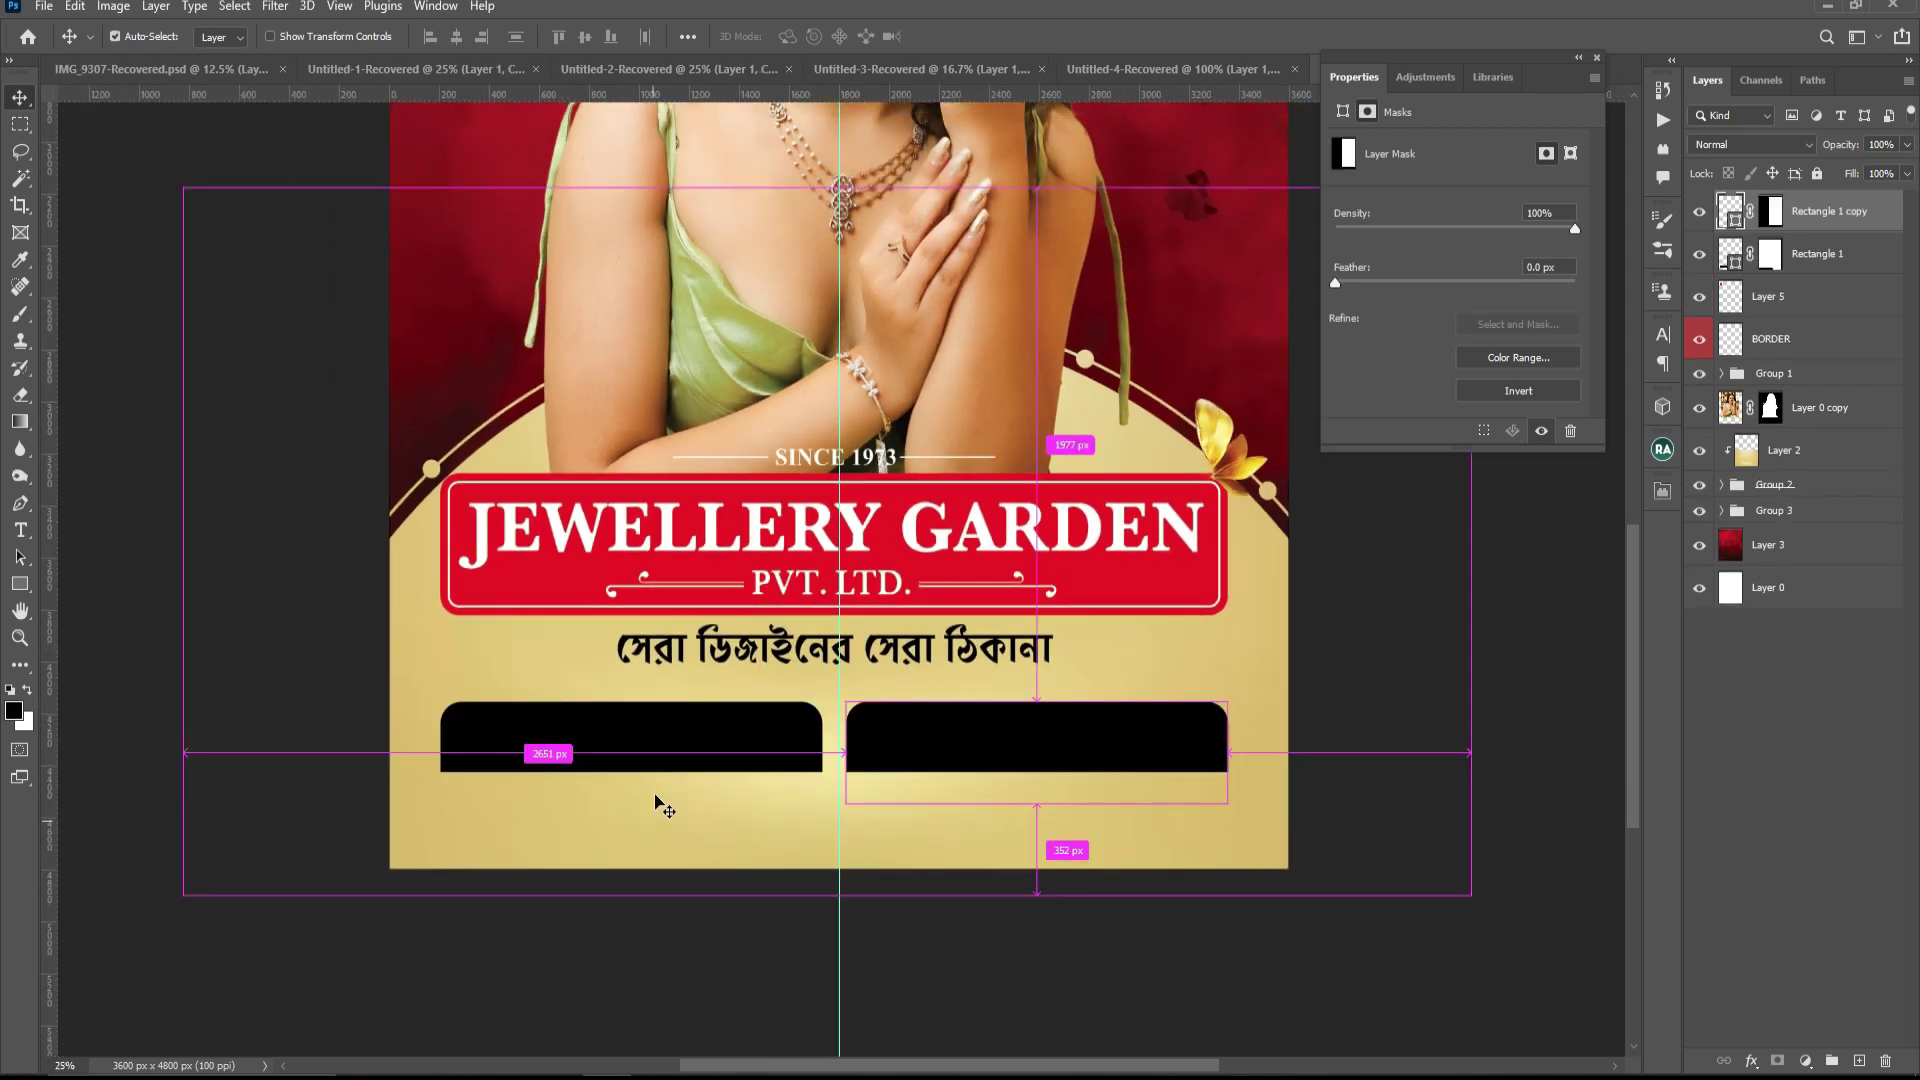
- Bring the 'Durgapur Station Bazar' and 'City Centre Durgapur' headings into the banner
{"action": "left_click", "coordinate": [680, 730]}
{"action": "left_click", "coordinate": [235, 68]}
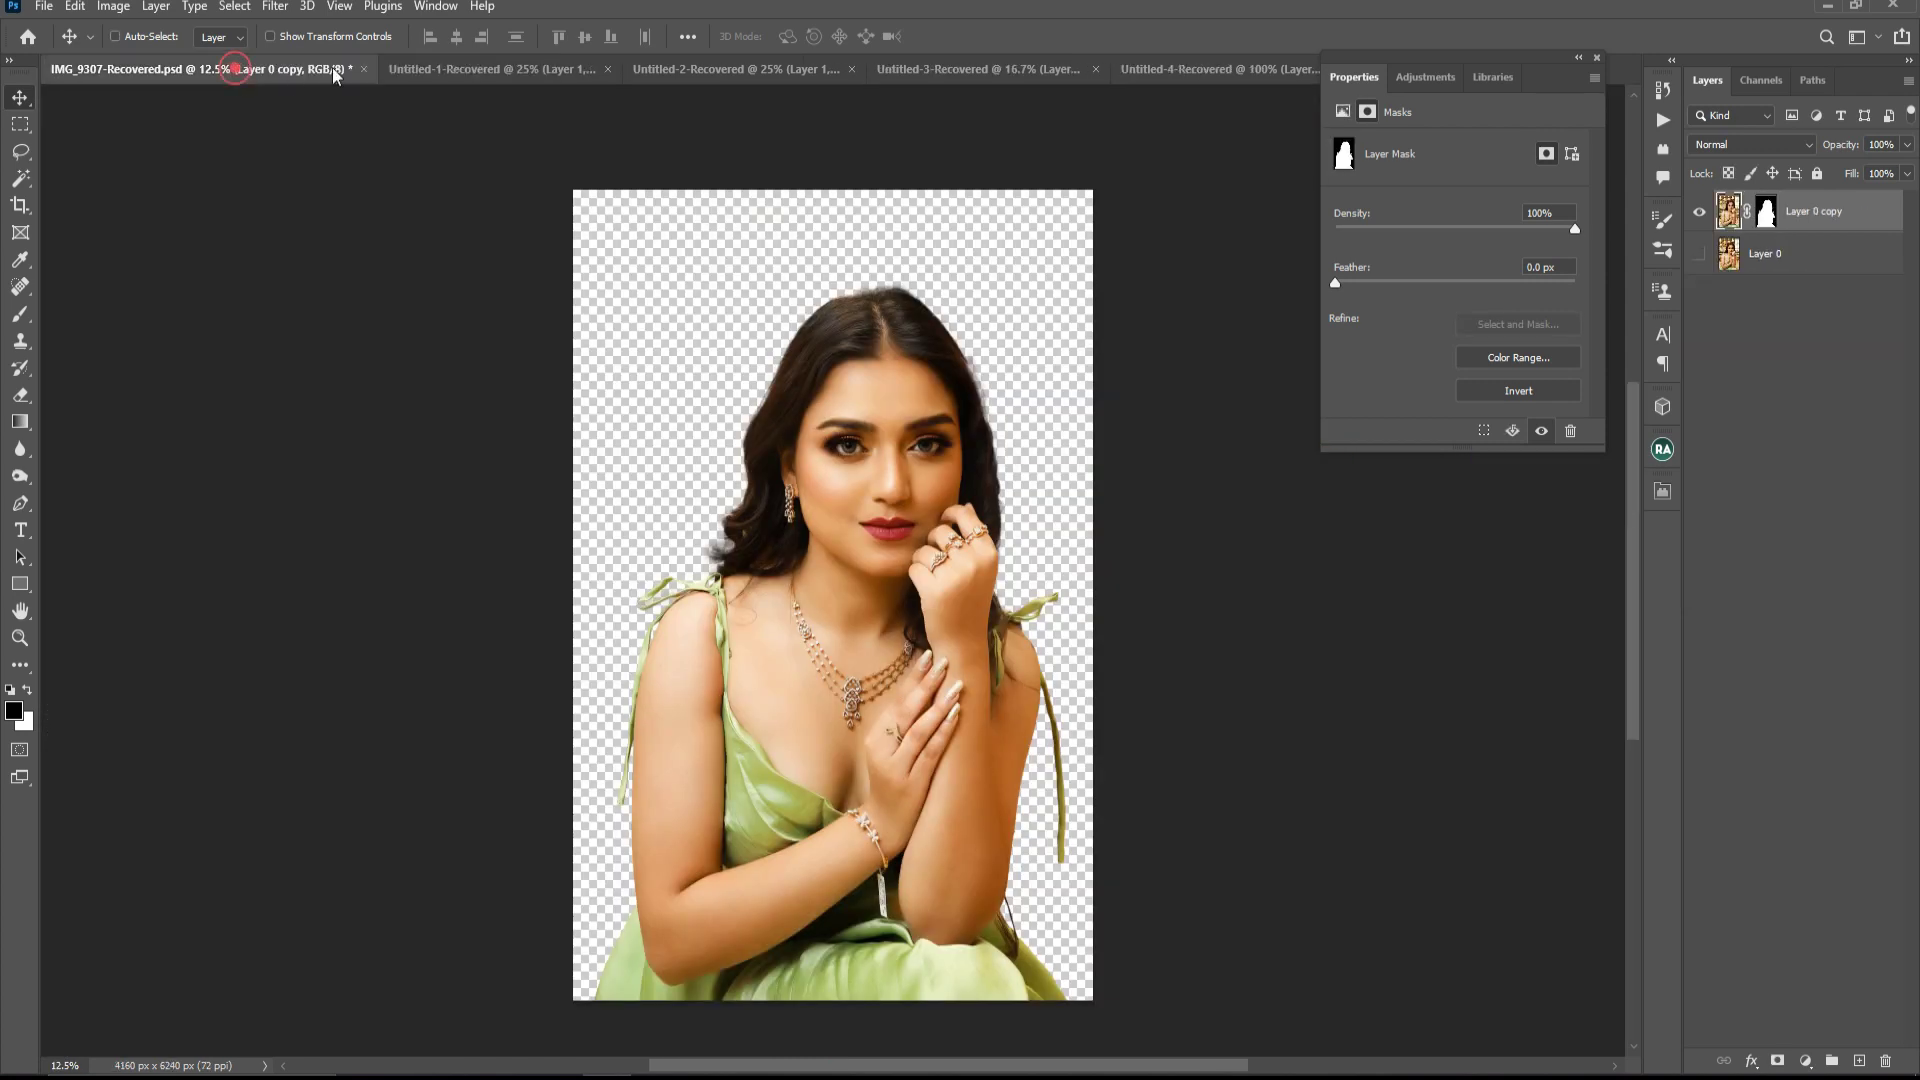
{"action": "left_click", "coordinate": [436, 68]}
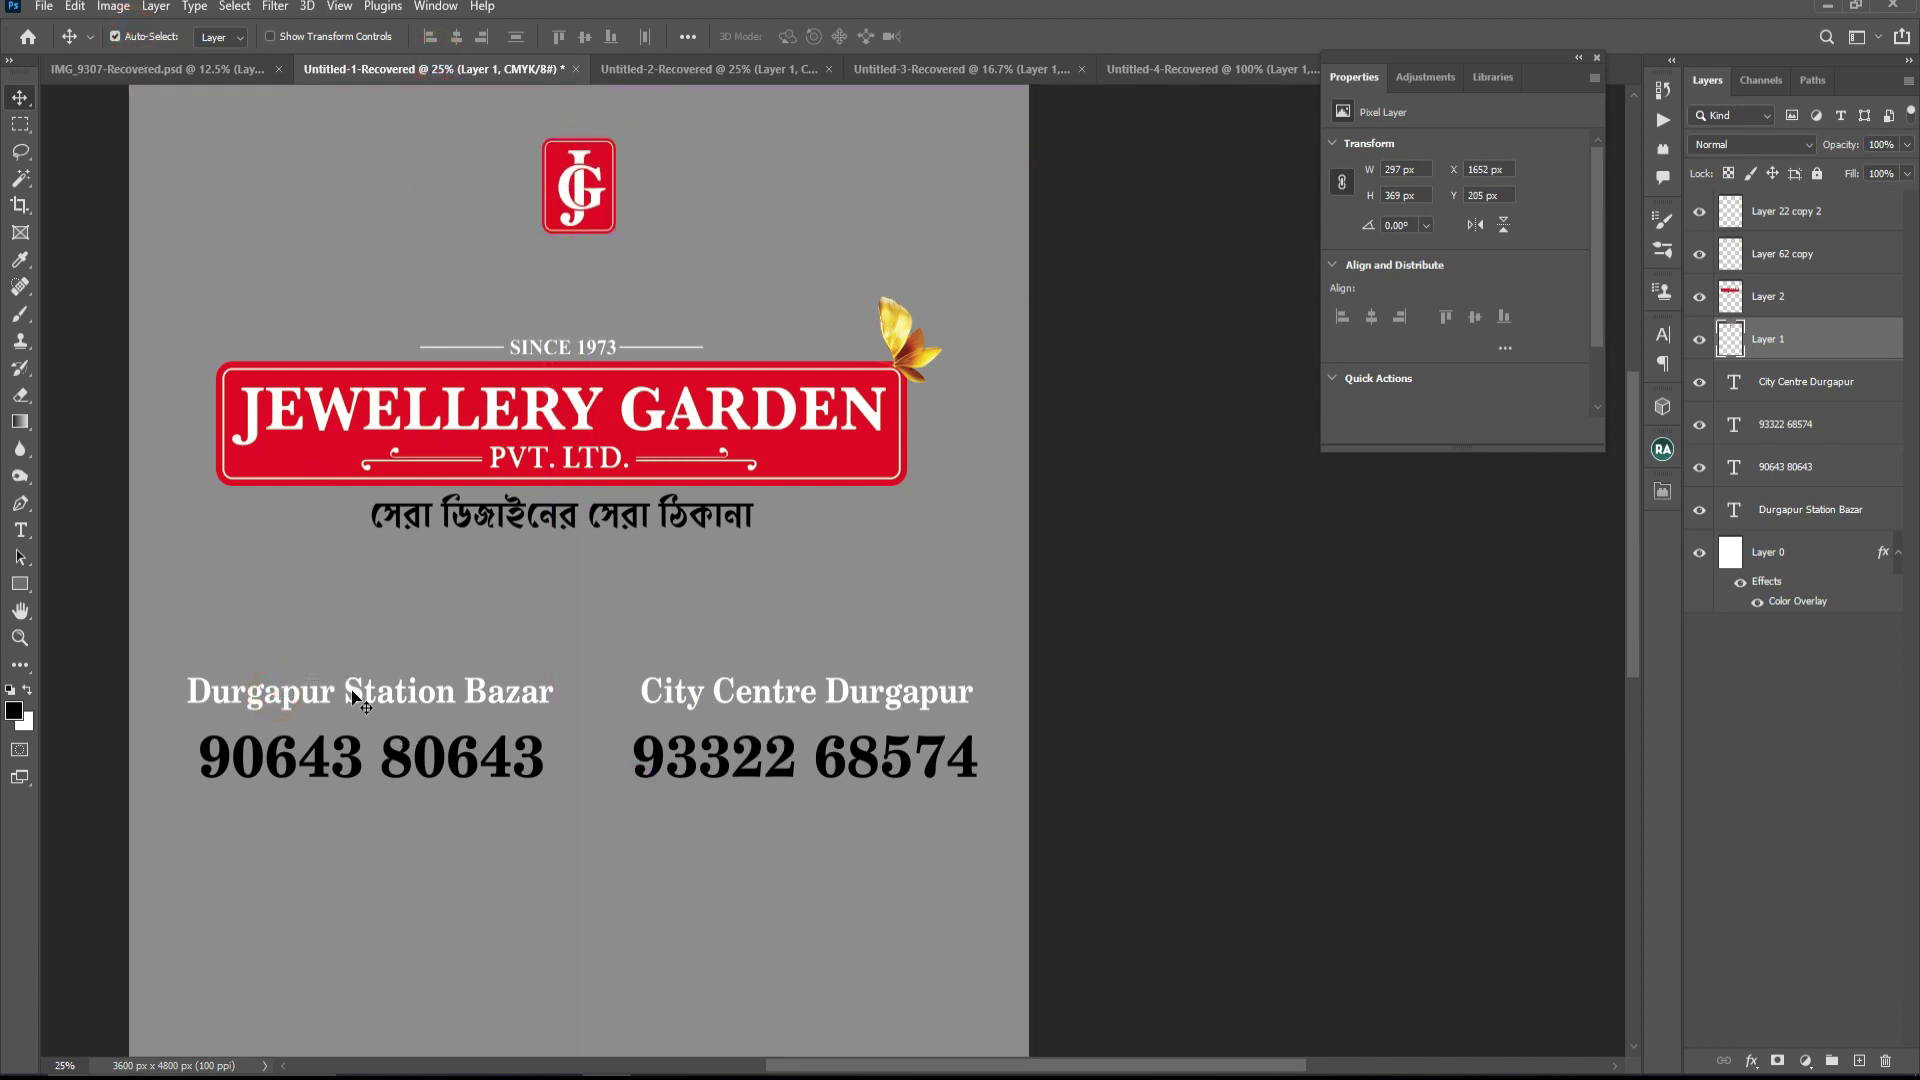
{"action": "left_click_drag", "start_coordinate": [357, 700], "coordinate": [1150, 87]}
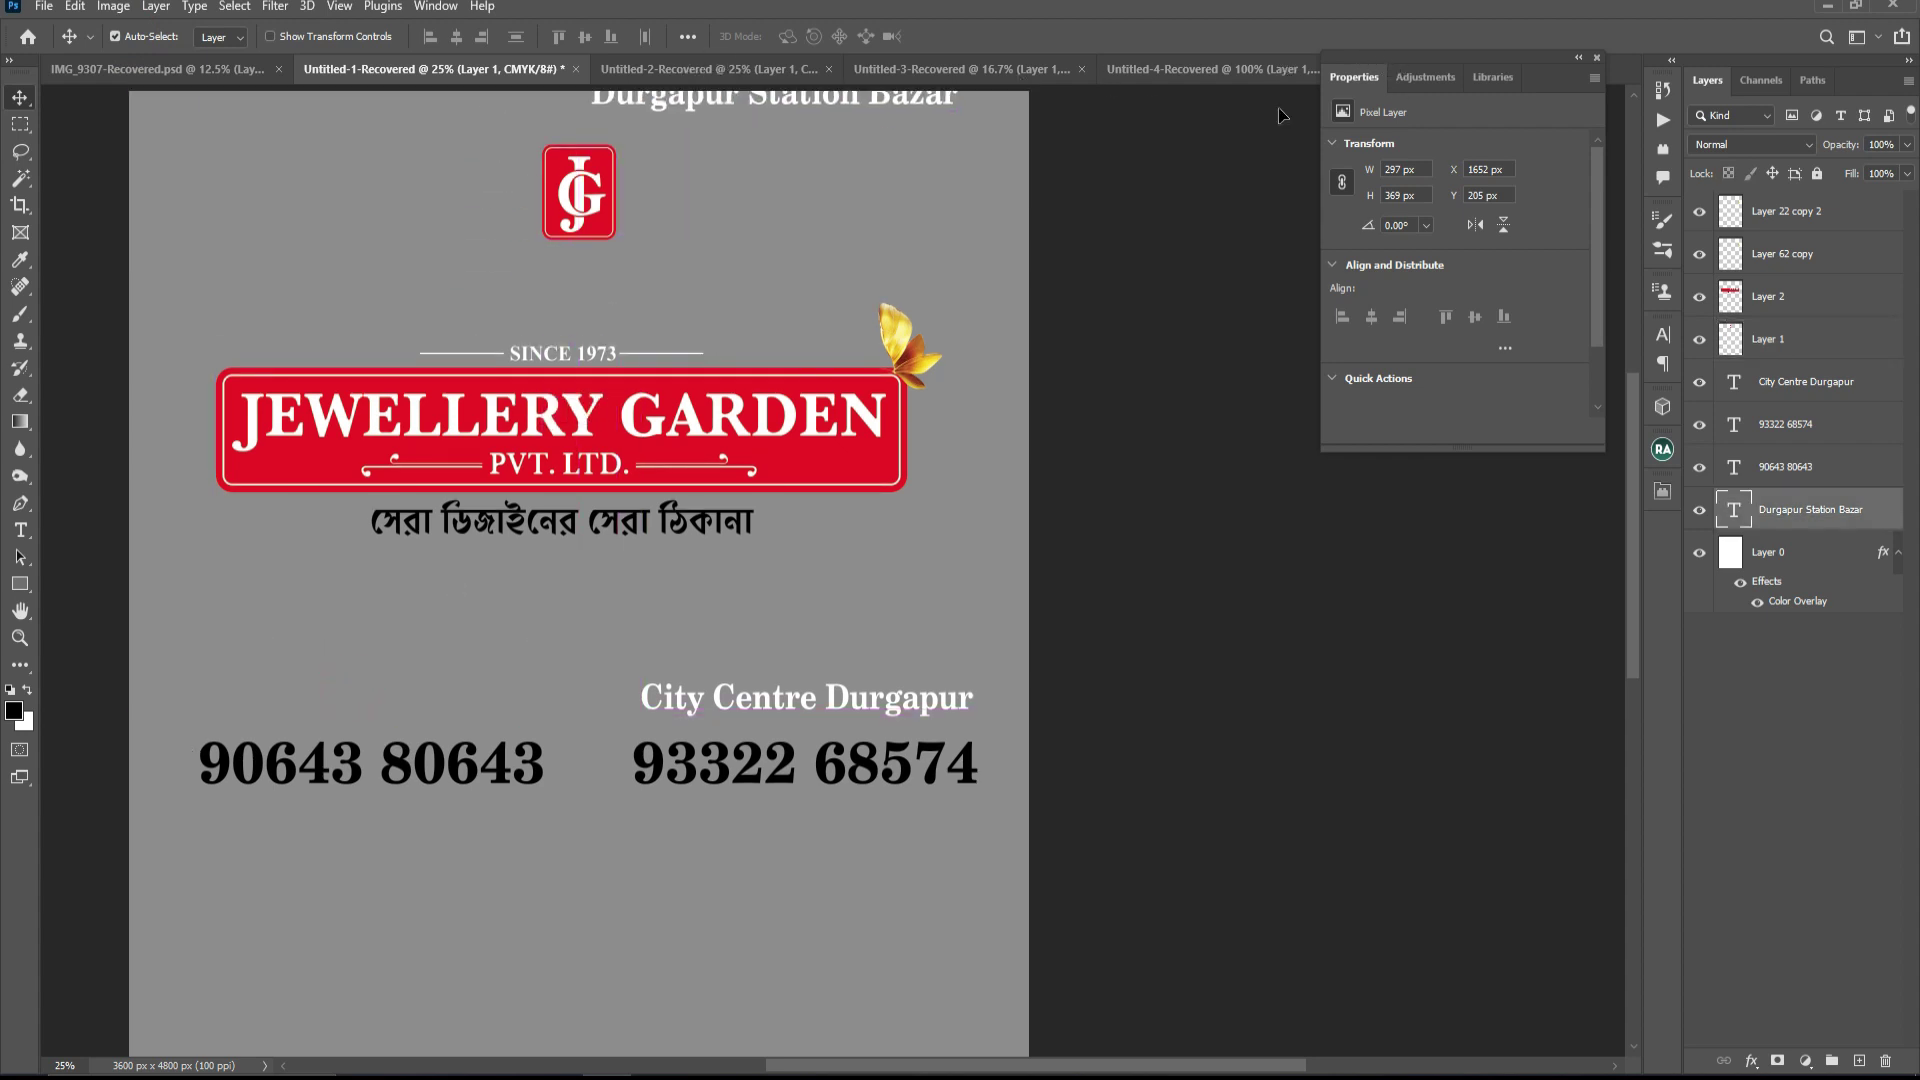
{"action": "left_click_drag", "start_coordinate": [775, 97], "coordinate": [370, 700]}
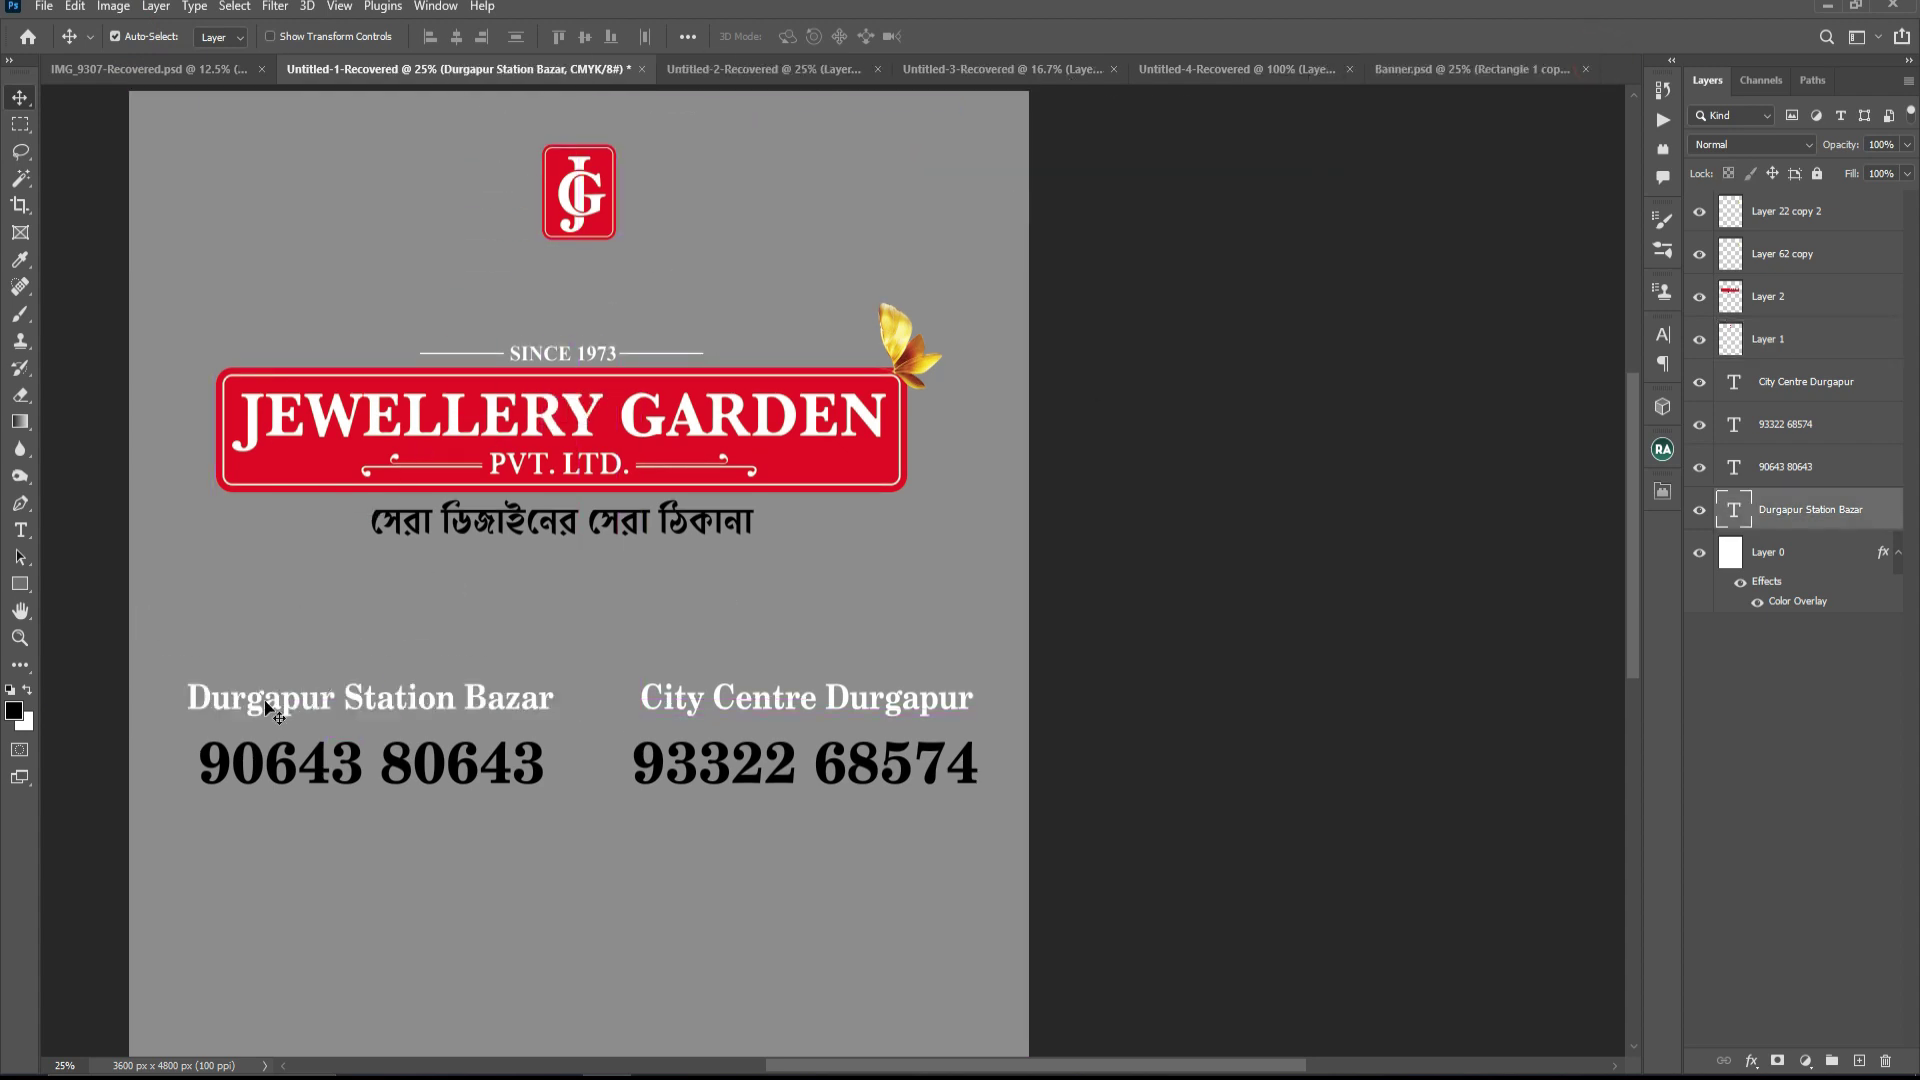
{"action": "left_click_drag", "start_coordinate": [258, 710], "coordinate": [900, 755]}
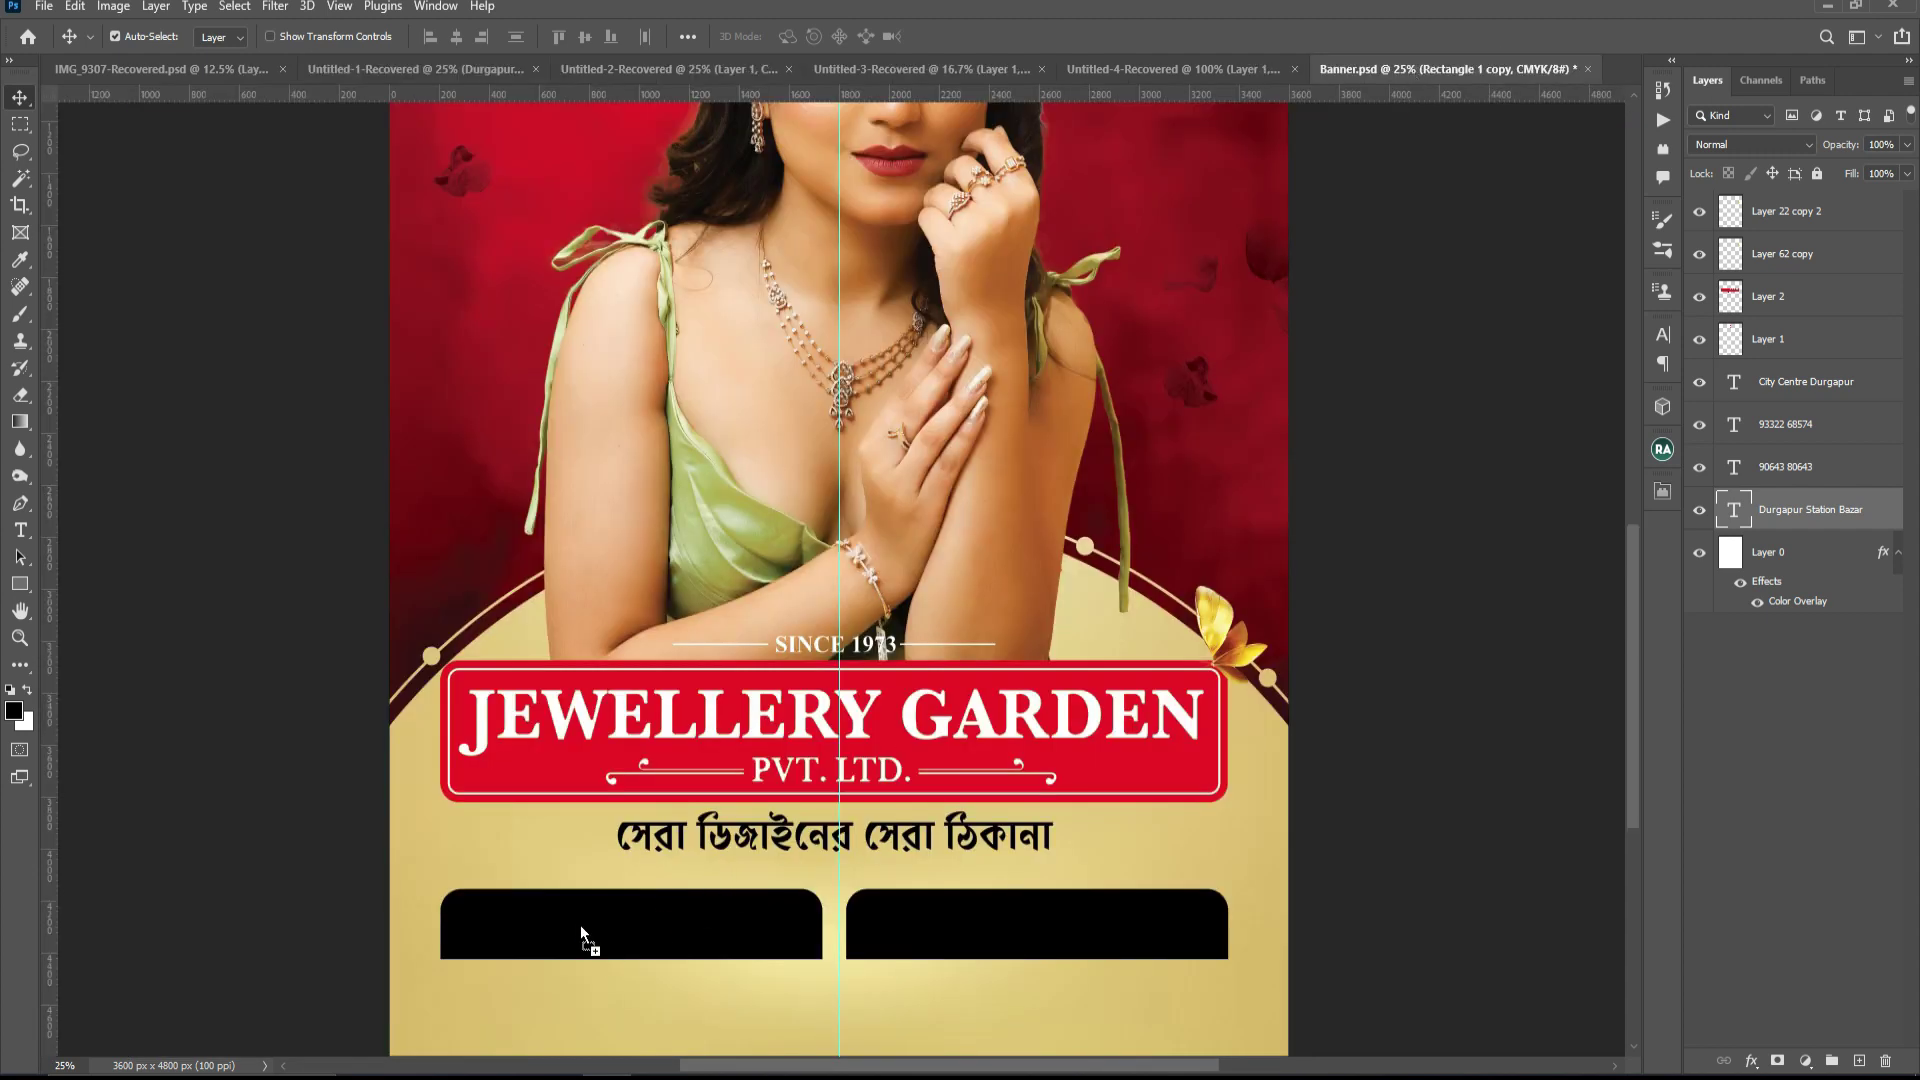
{"action": "left_click_drag", "start_coordinate": [583, 940], "coordinate": [605, 965]}
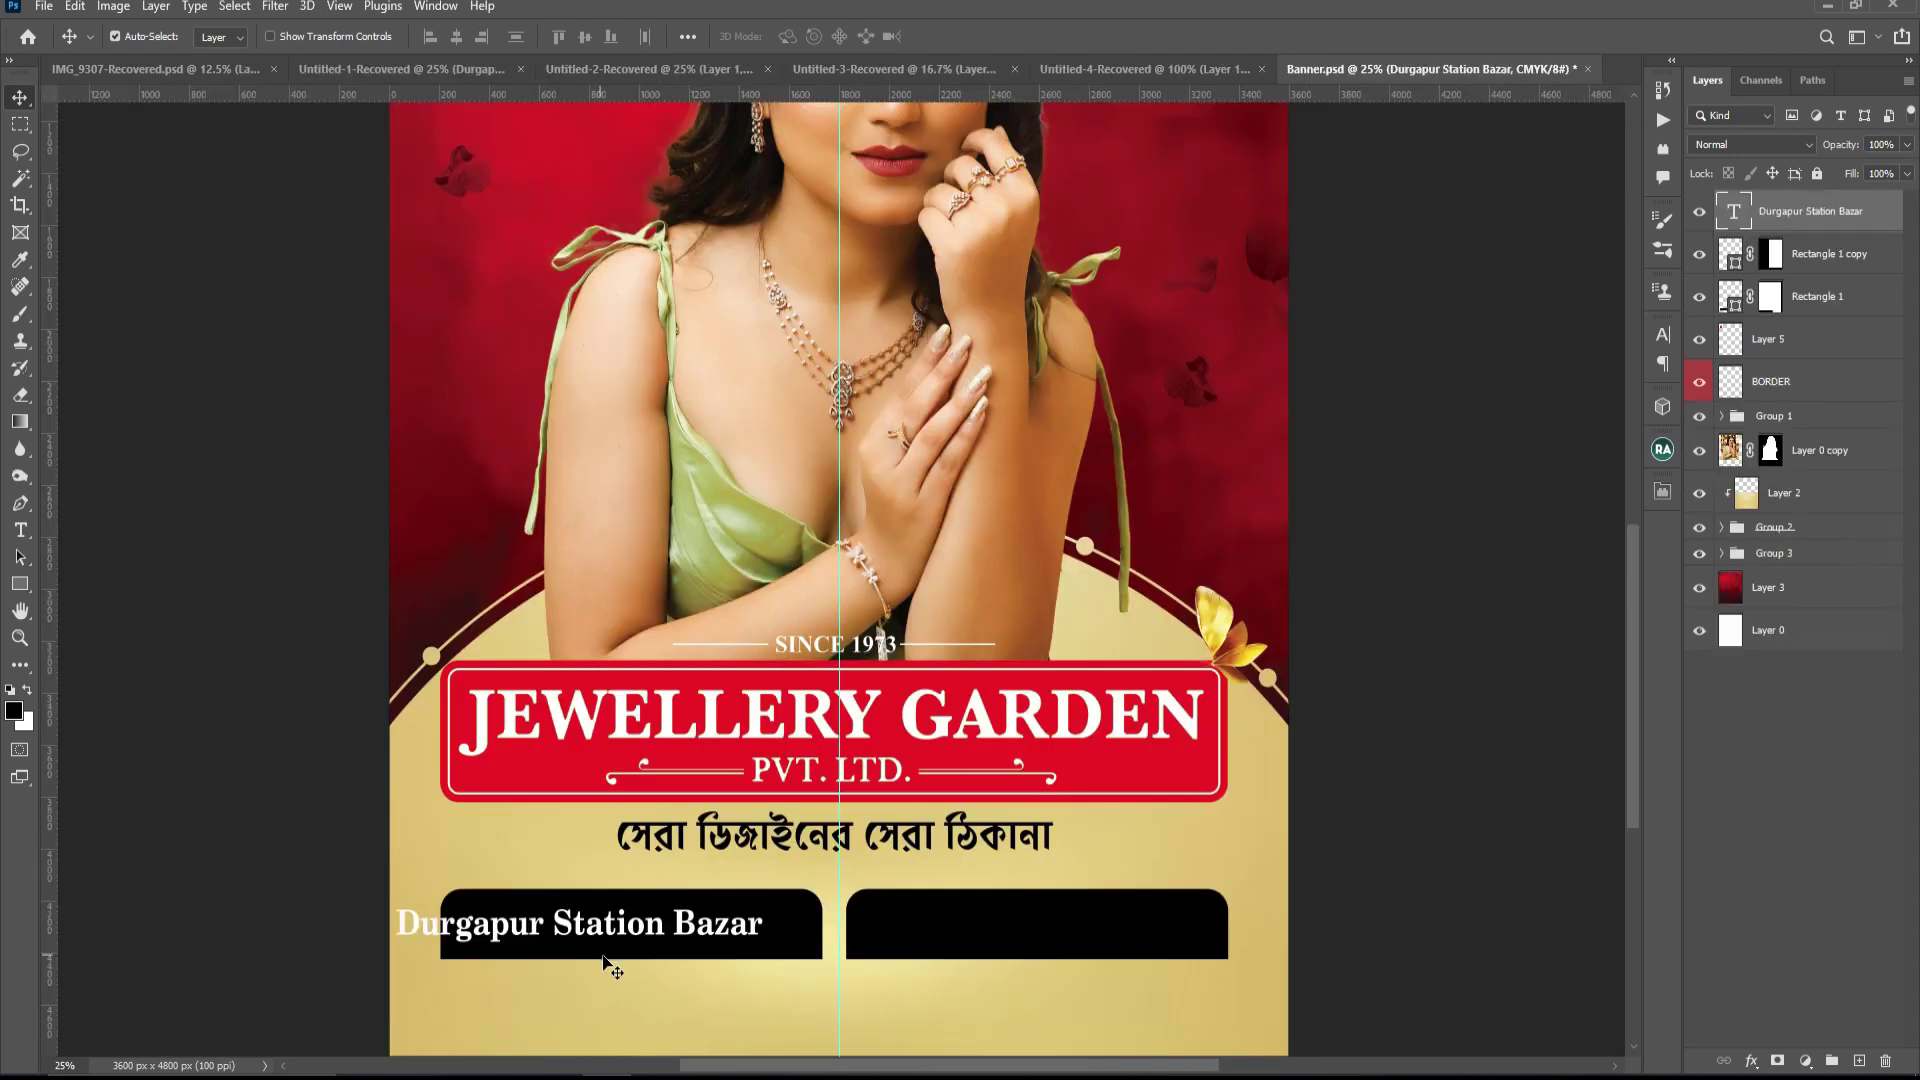
{"action": "left_click", "coordinate": [378, 66]}
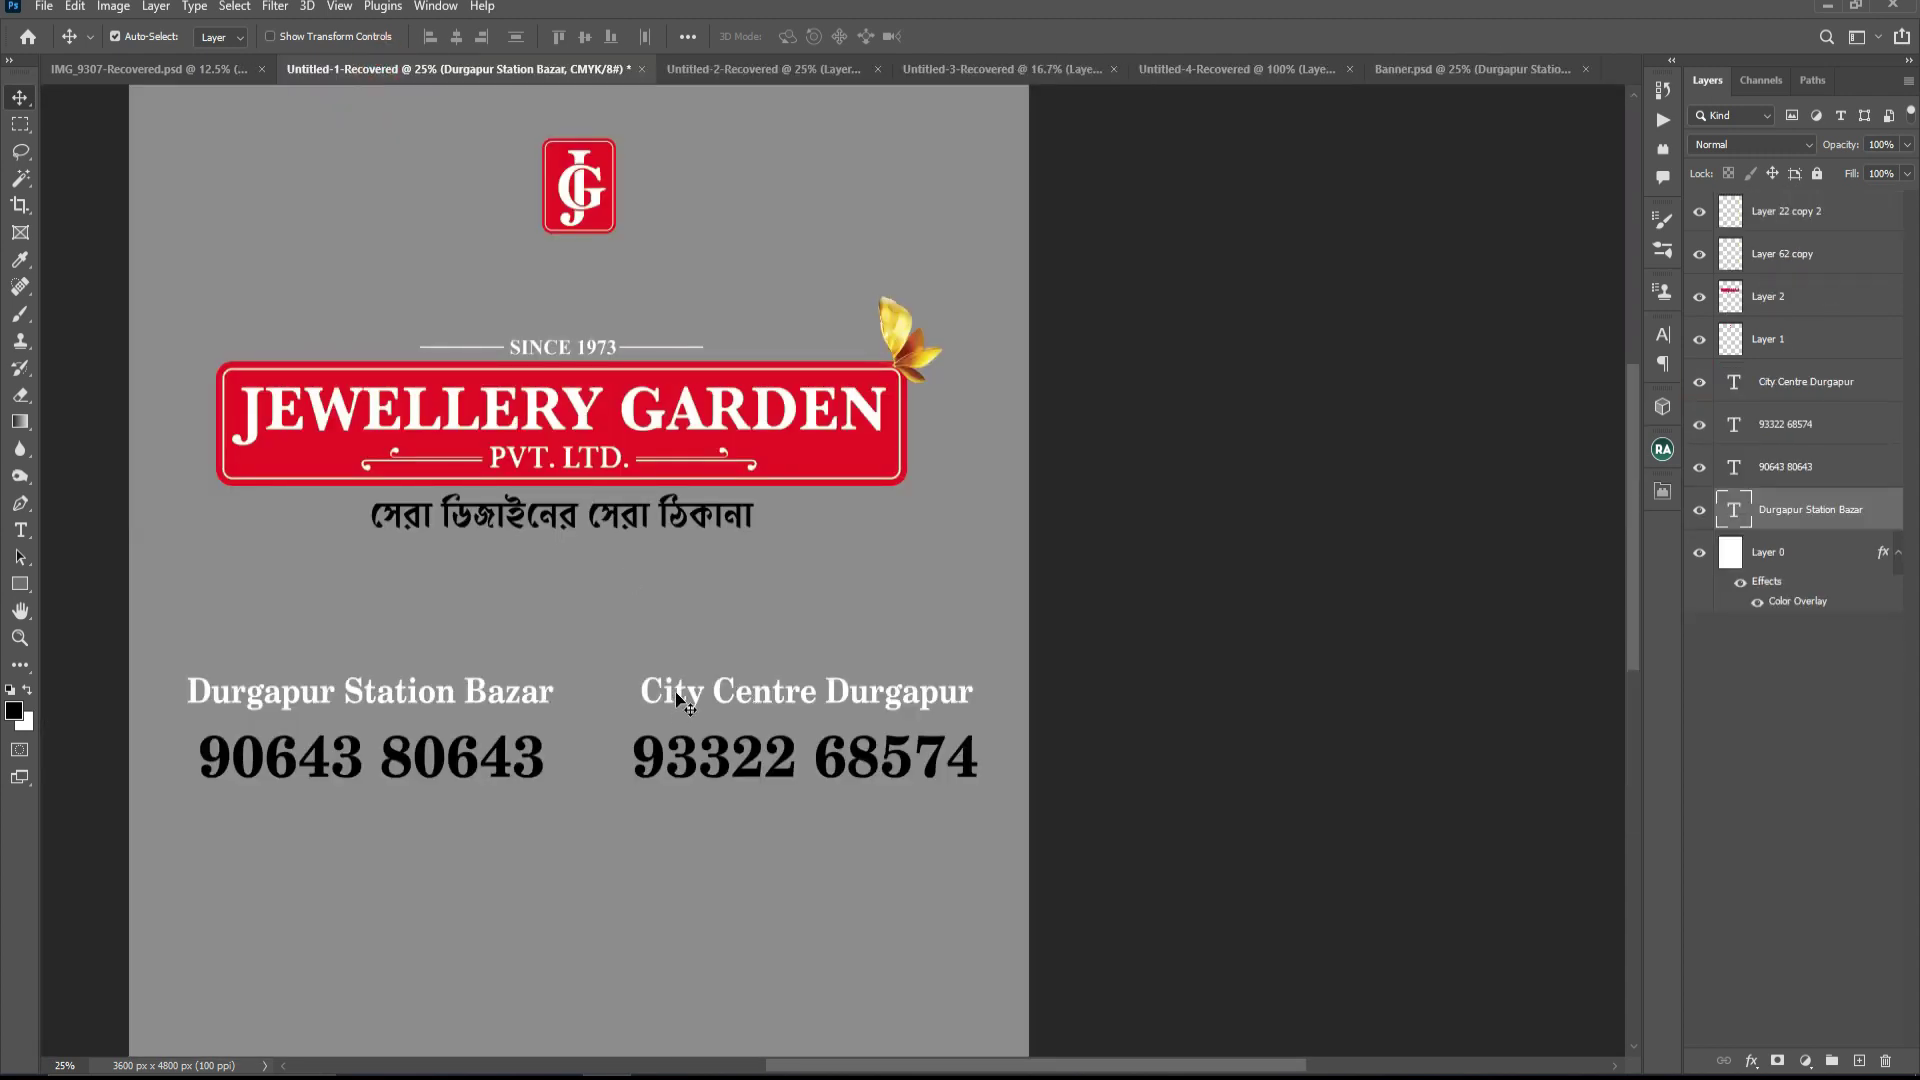
{"action": "left_click_drag", "start_coordinate": [690, 700], "coordinate": [1160, 629]}
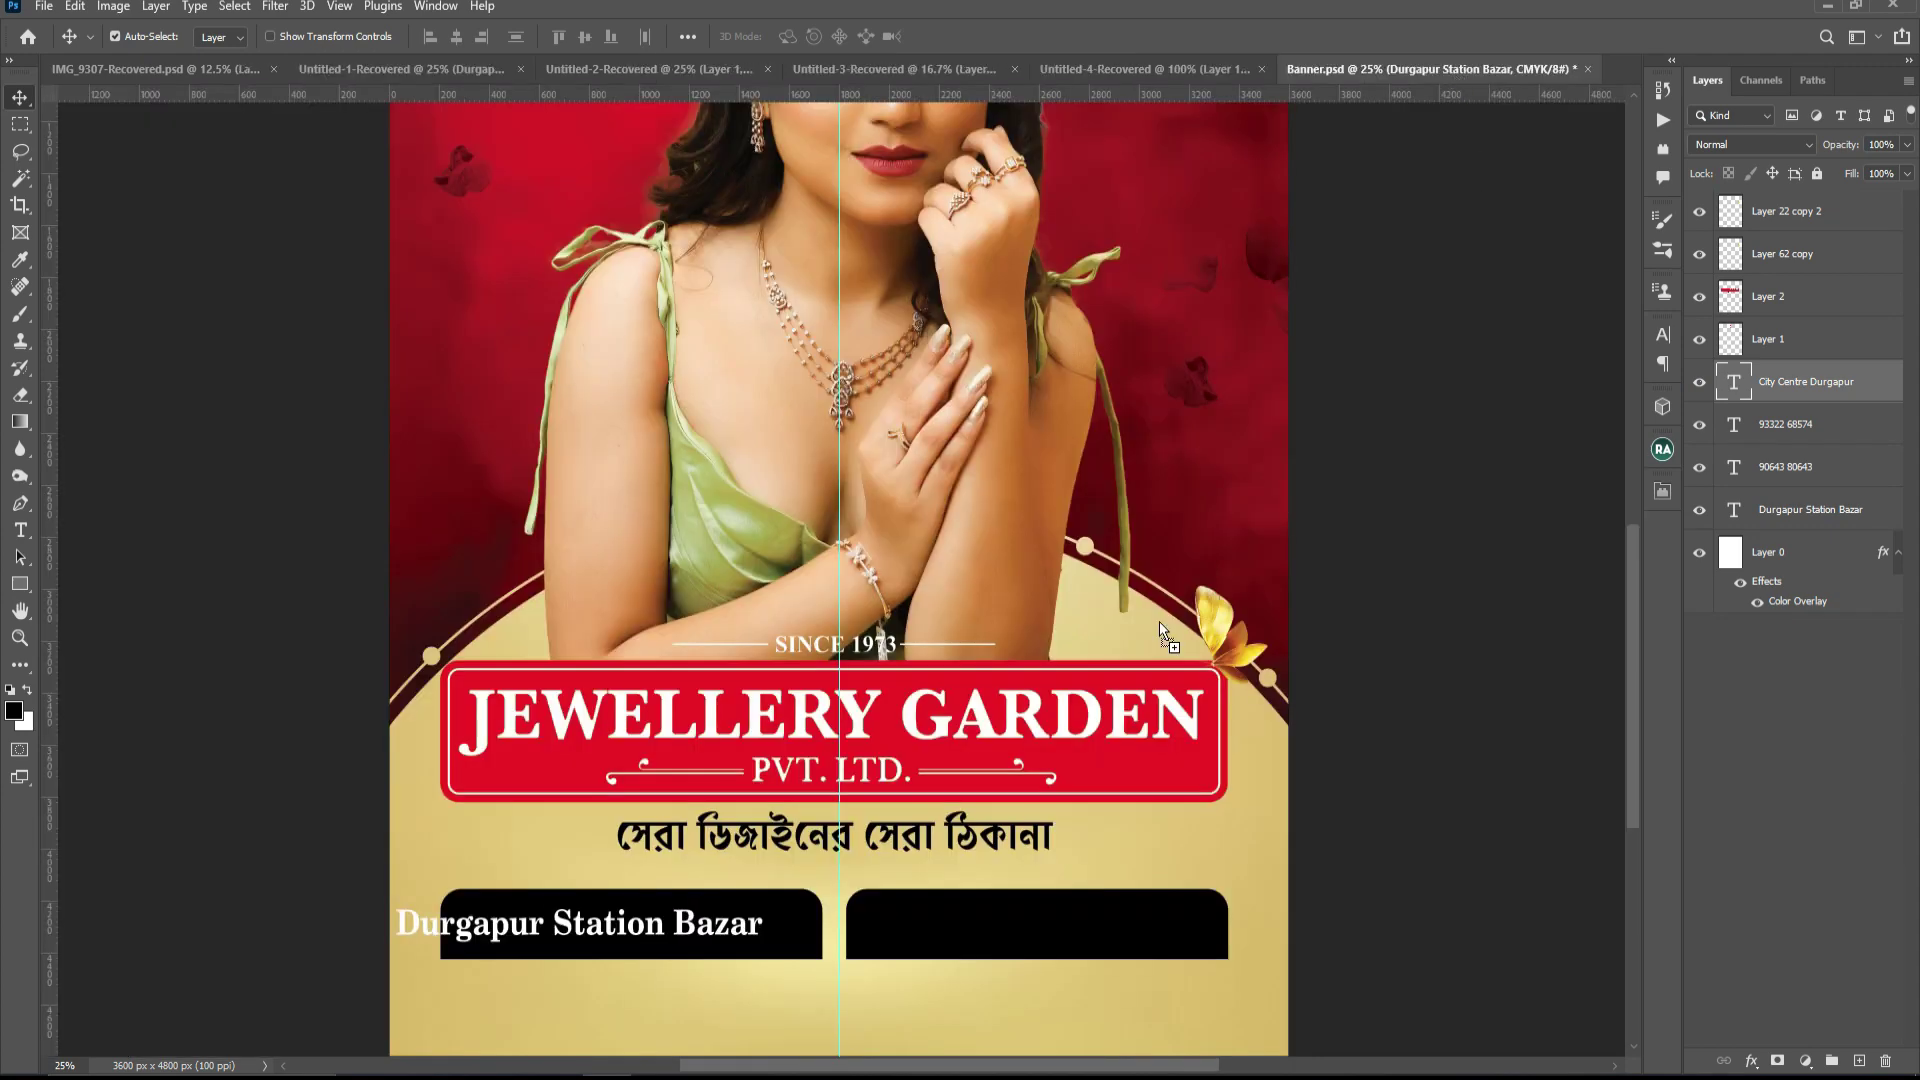
{"action": "left_click_drag", "start_coordinate": [973, 917], "coordinate": [974, 918]}
- Centre 'Durgapur Station Bazar' in the left tab and 'City Centre Durgapur' in the right tab
{"action": "key", "text": "ctrl+plus"}
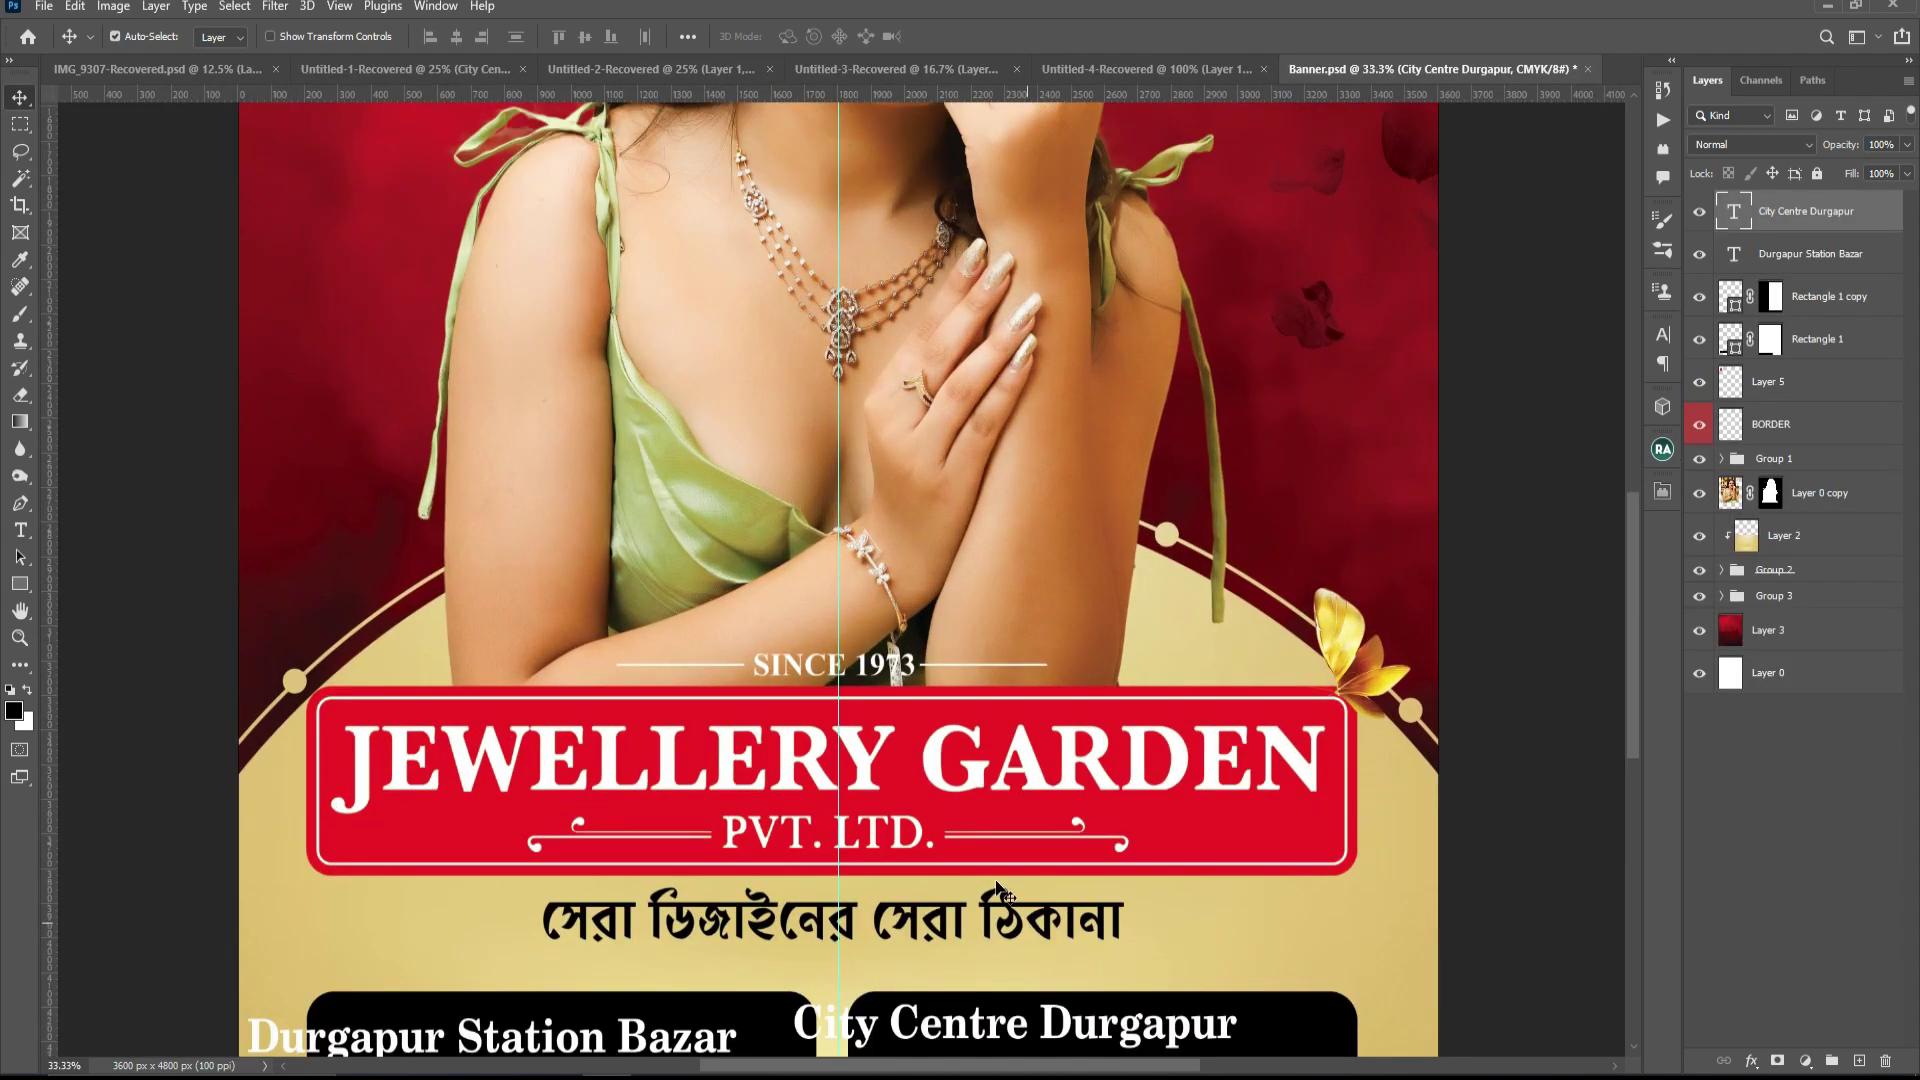
{"action": "left_click_drag", "start_coordinate": [776, 679], "coordinate": [776, 610]}
{"action": "scroll", "coordinate": [776, 600], "scroll_direction": "down", "scroll_amount": 5}
{"action": "key", "text": "ctrl+plus"}
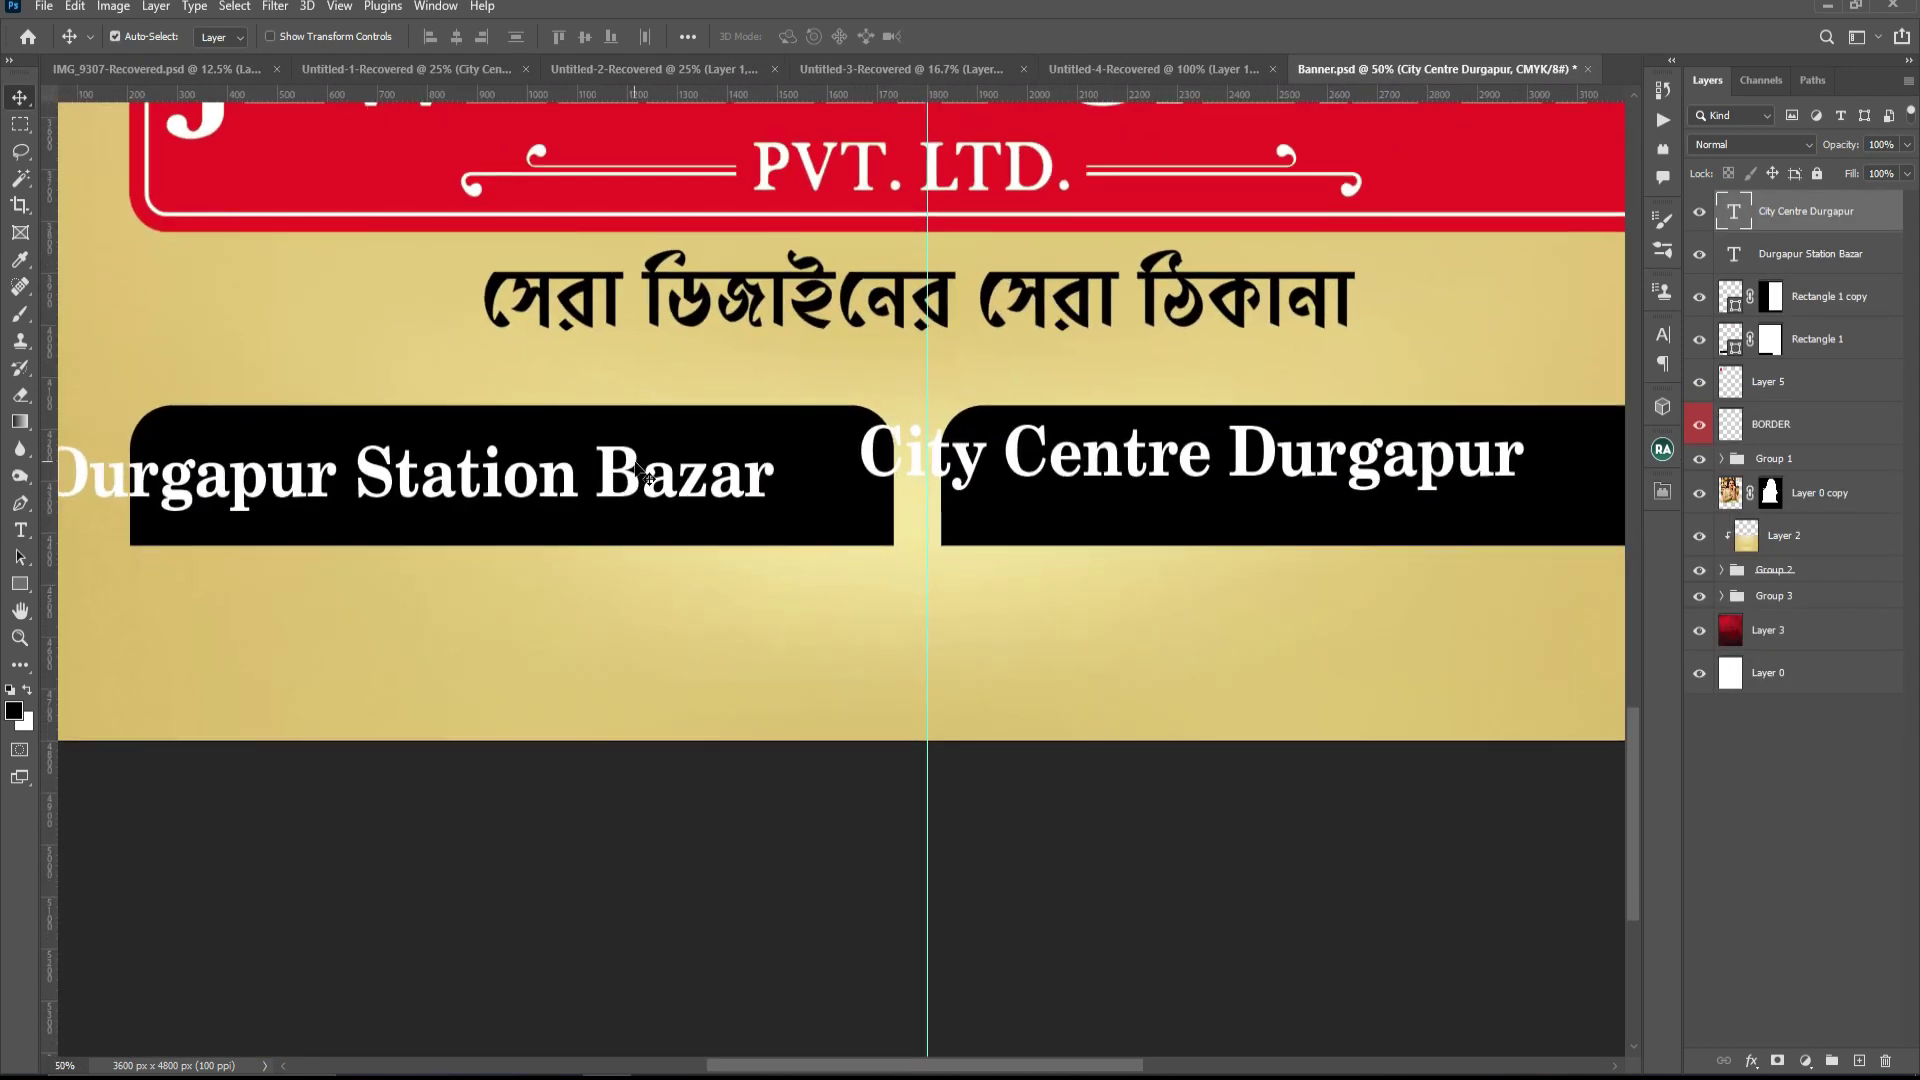
{"action": "left_click_drag", "start_coordinate": [614, 467], "coordinate": [705, 462]}
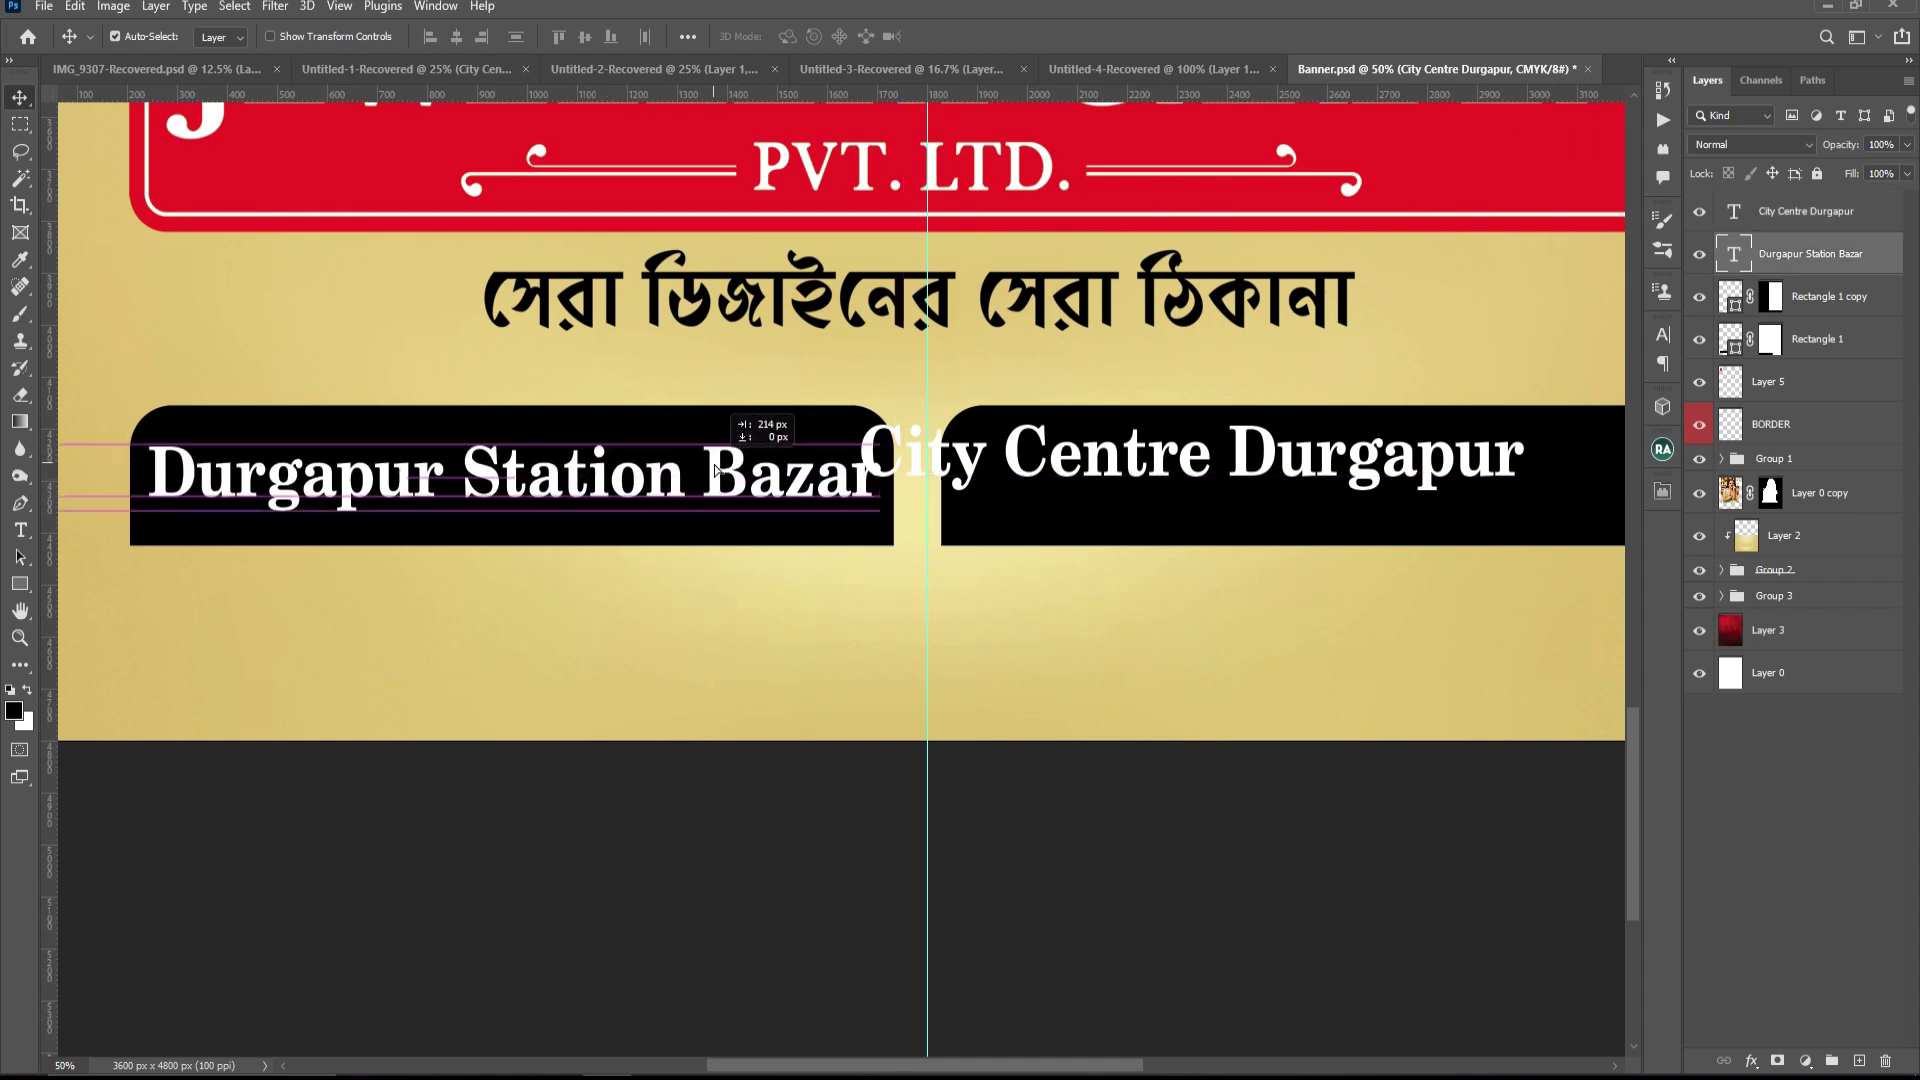
{"action": "left_click_drag", "start_coordinate": [1140, 502], "coordinate": [920, 568]}
{"action": "left_click_drag", "start_coordinate": [798, 522], "coordinate": [922, 542]}
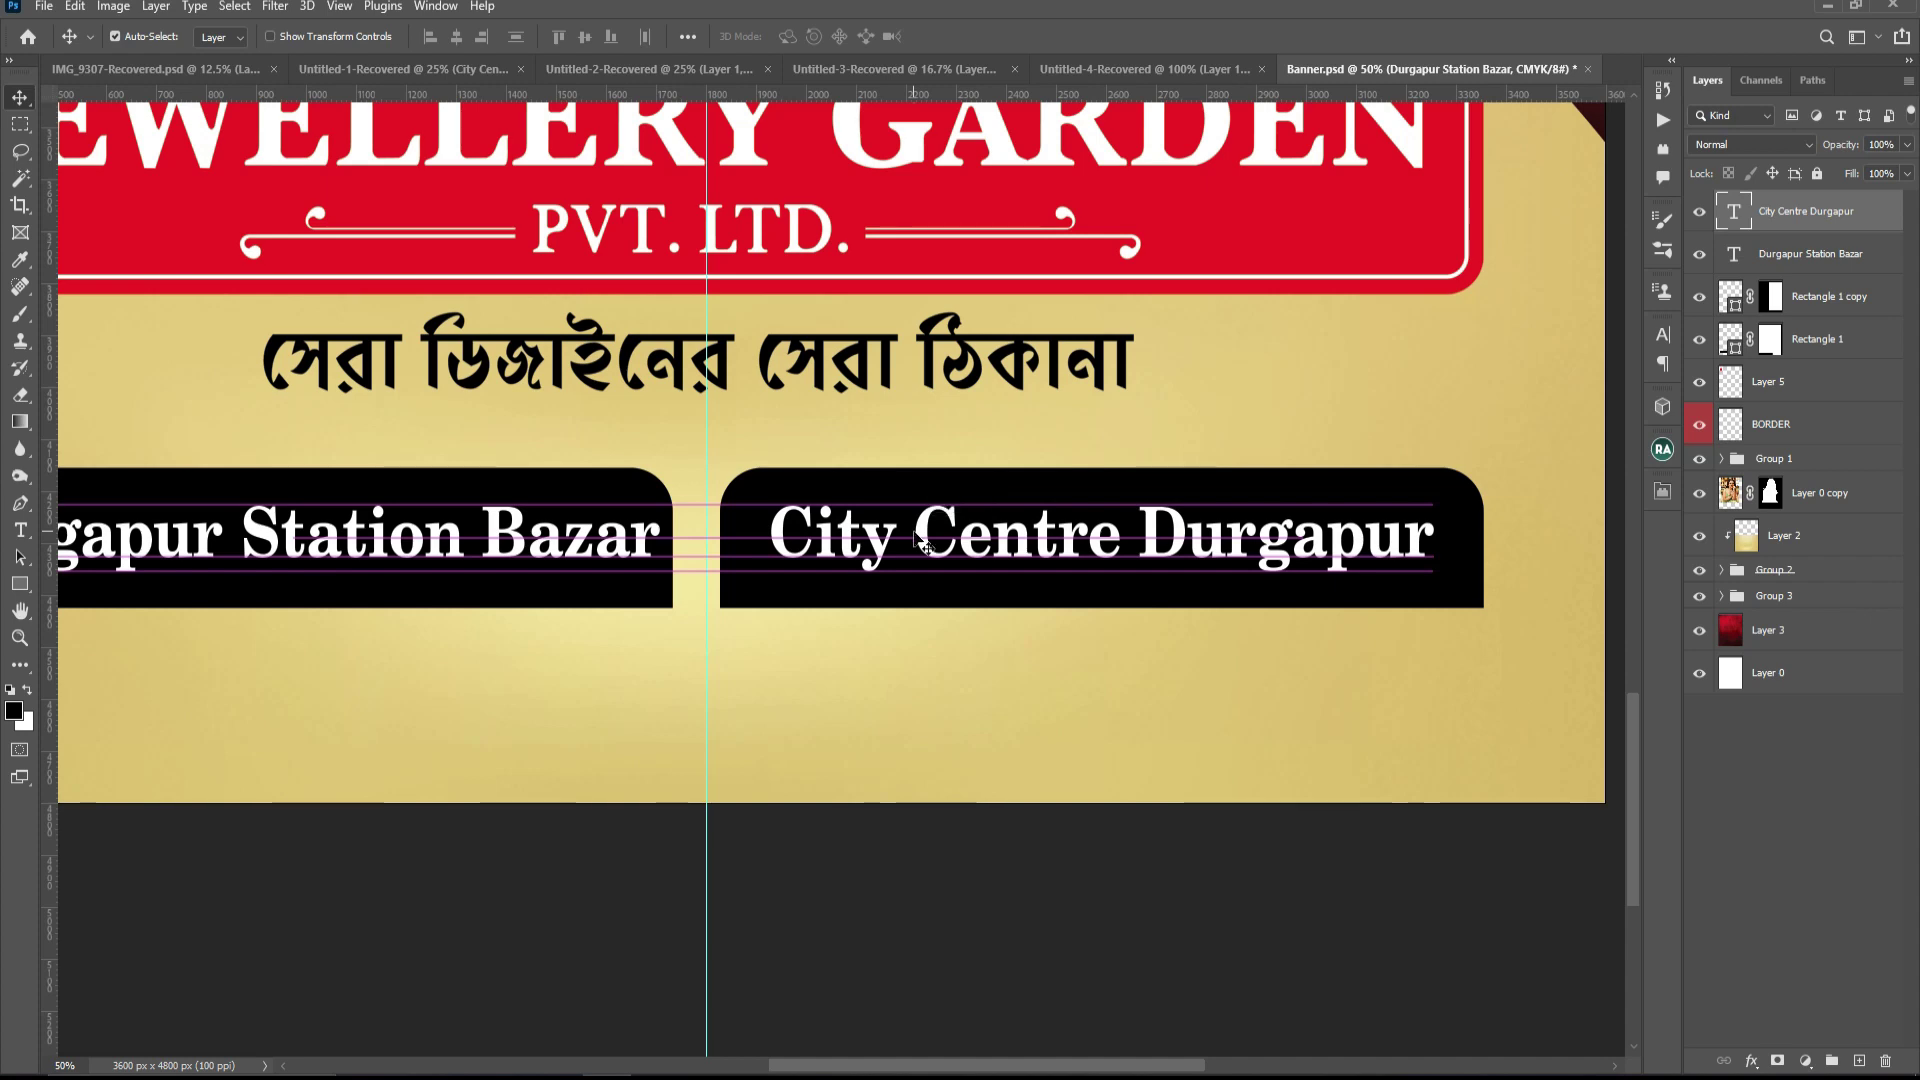
{"action": "scroll", "coordinate": [919, 543], "scroll_direction": "down", "scroll_amount": 1}
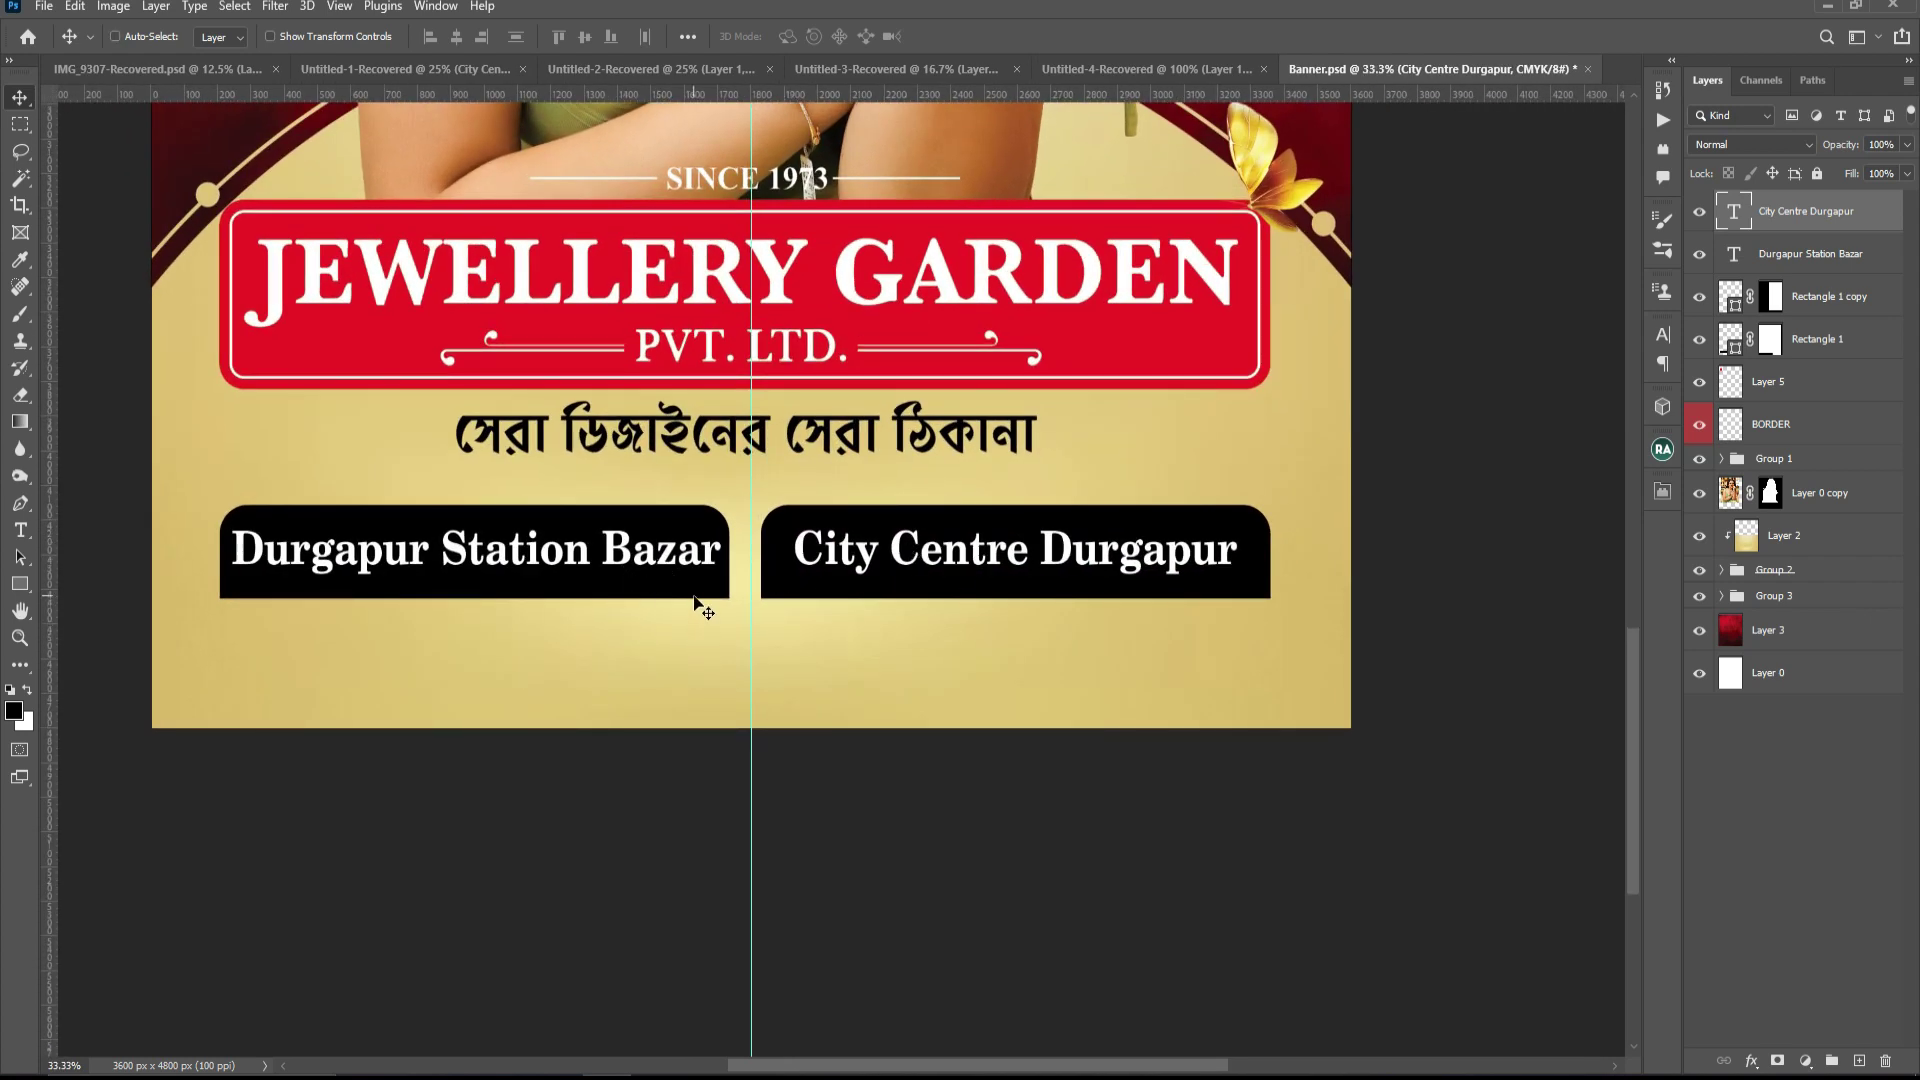
{"action": "scroll", "coordinate": [697, 605], "scroll_direction": "down", "scroll_amount": 1}
{"action": "scroll", "coordinate": [640, 399], "scroll_direction": "up", "scroll_amount": 1}
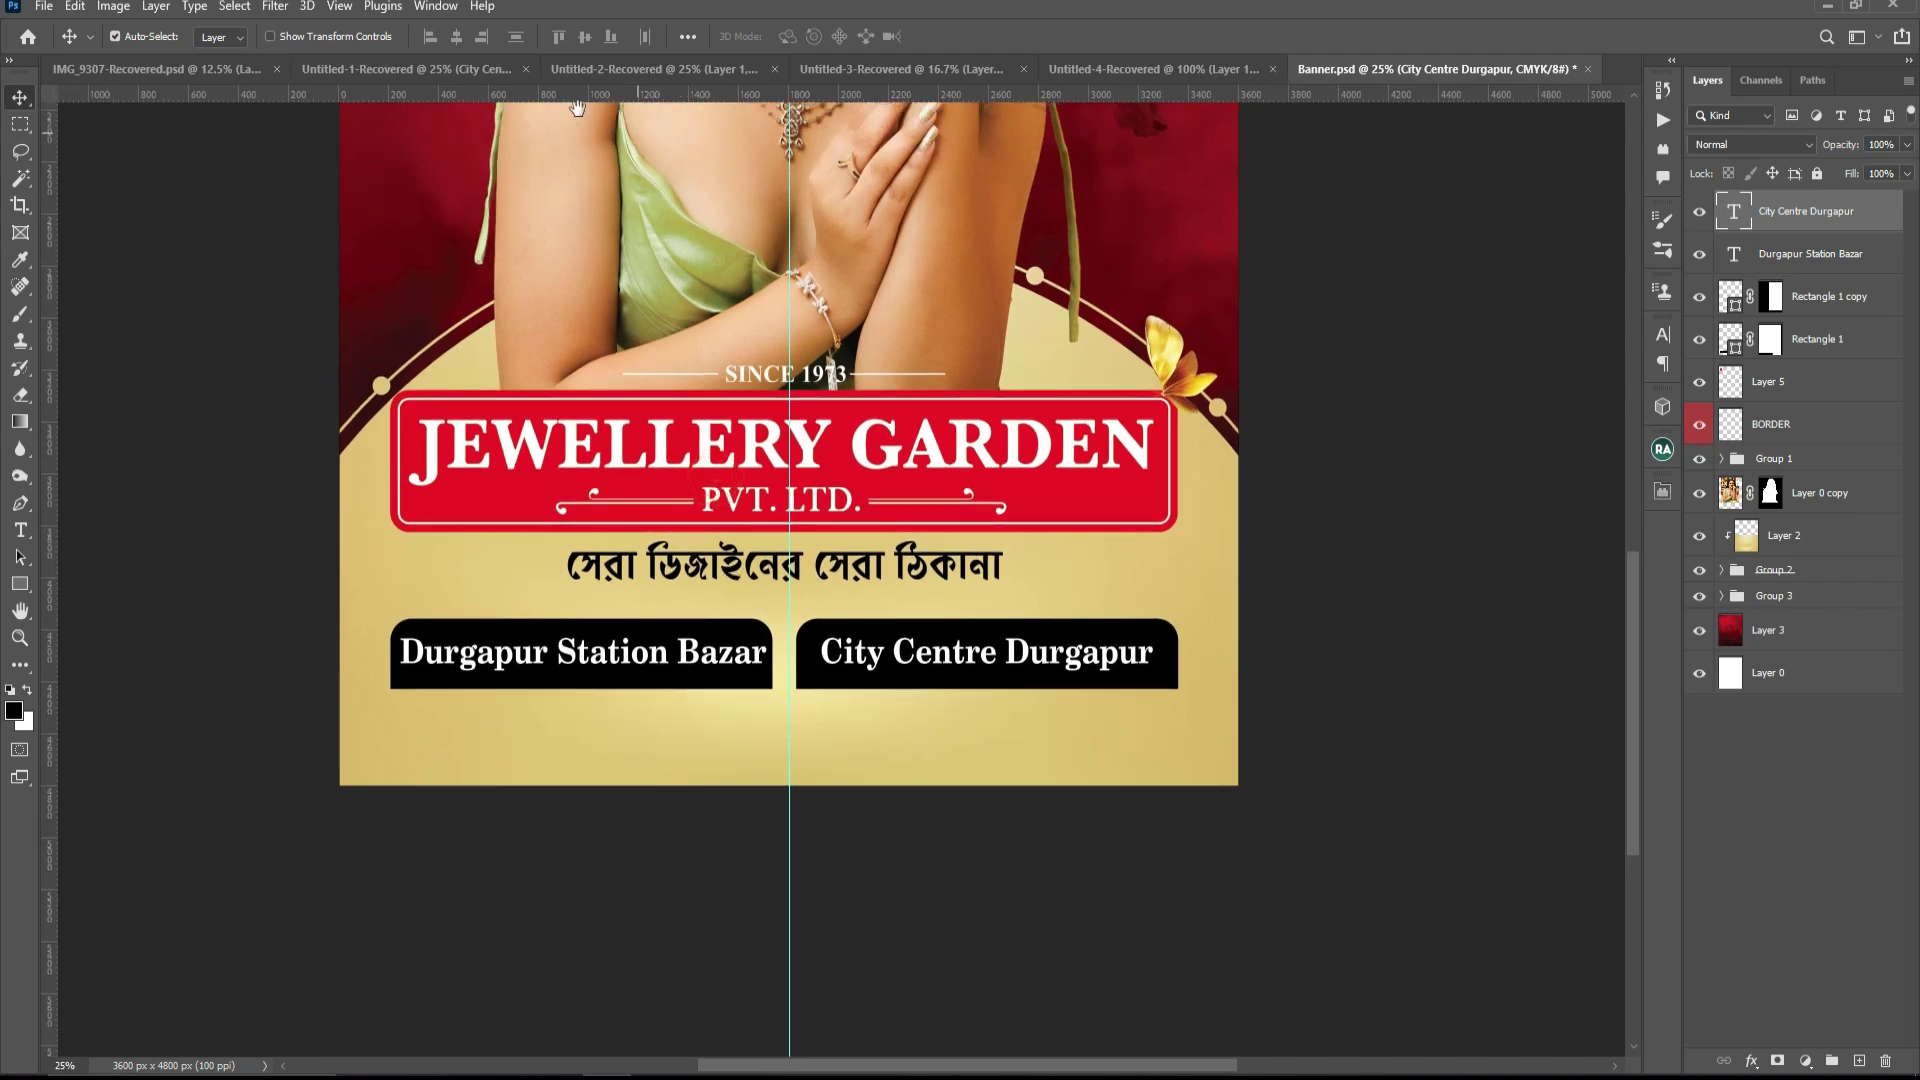
{"action": "left_click", "coordinate": [348, 68]}
{"action": "left_click_drag", "start_coordinate": [430, 755], "coordinate": [448, 738]}
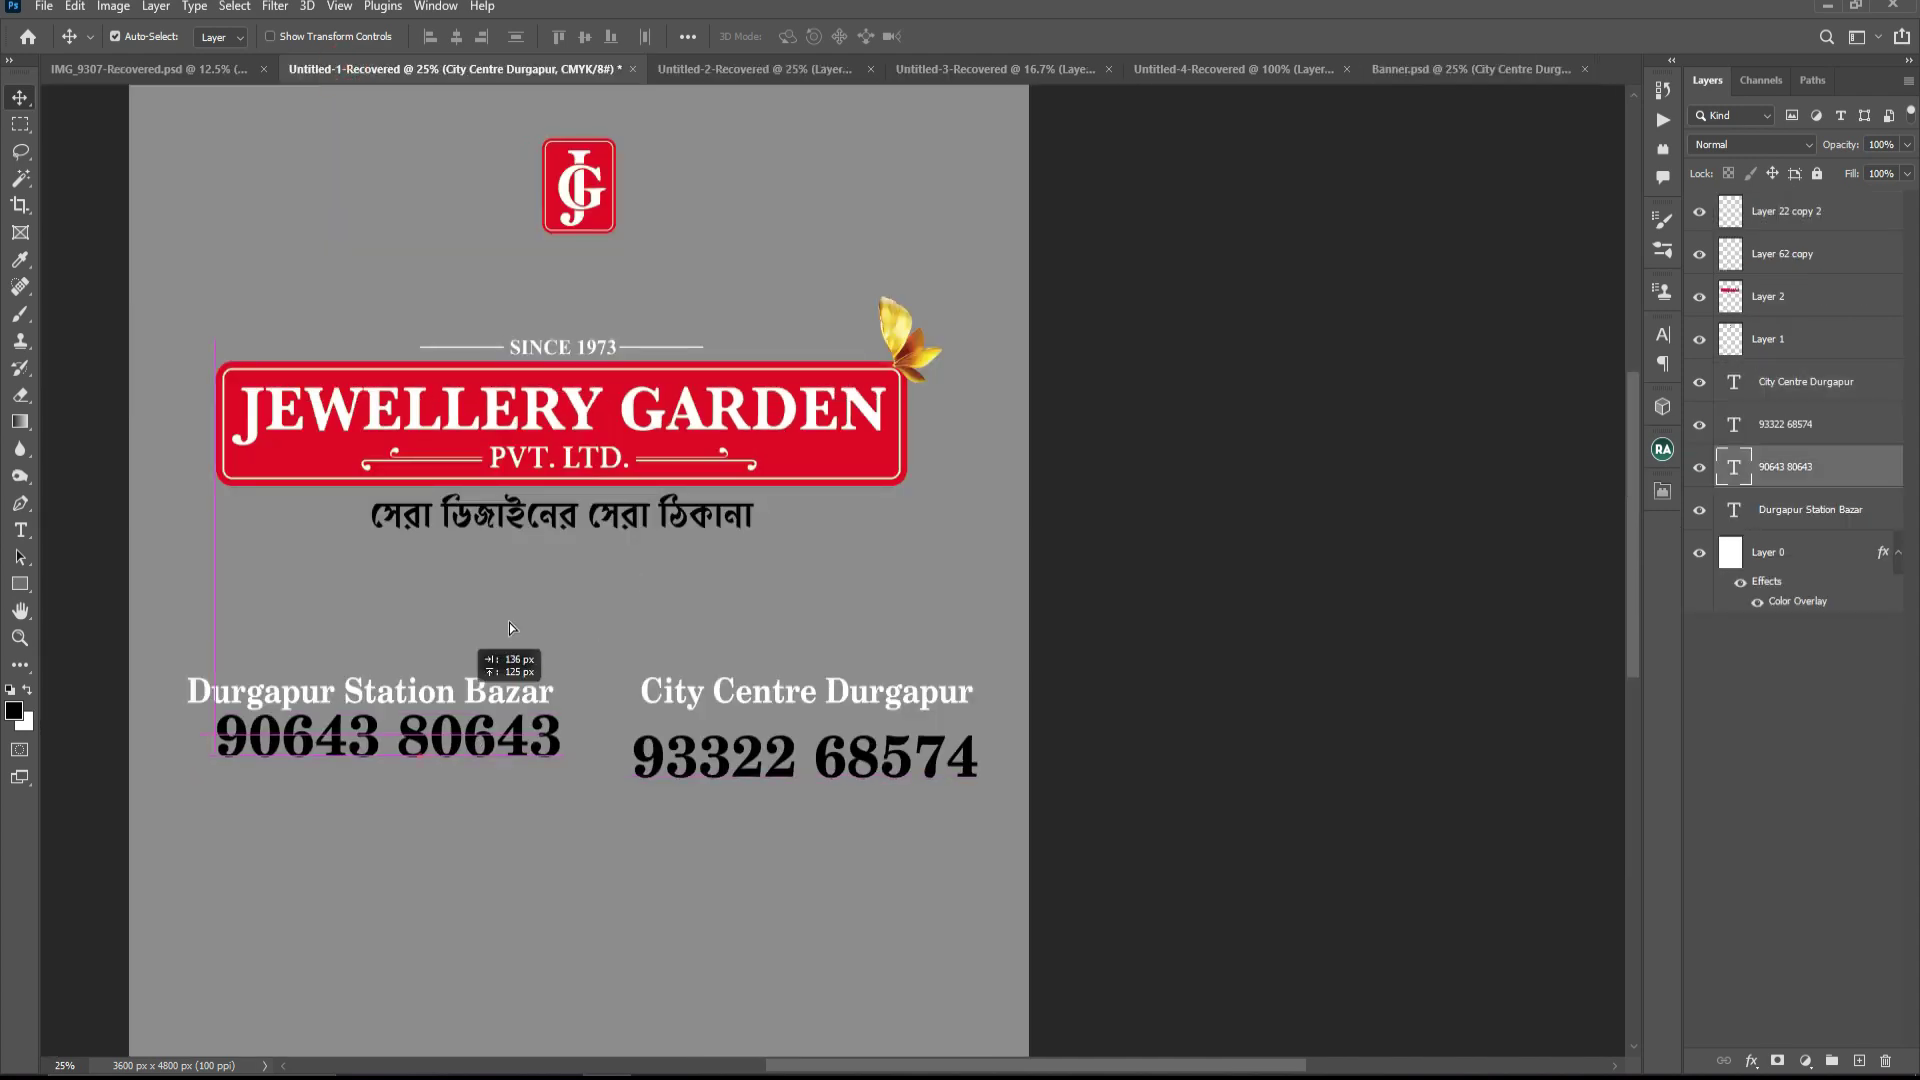
{"action": "left_click_drag", "start_coordinate": [510, 627], "coordinate": [735, 905]}
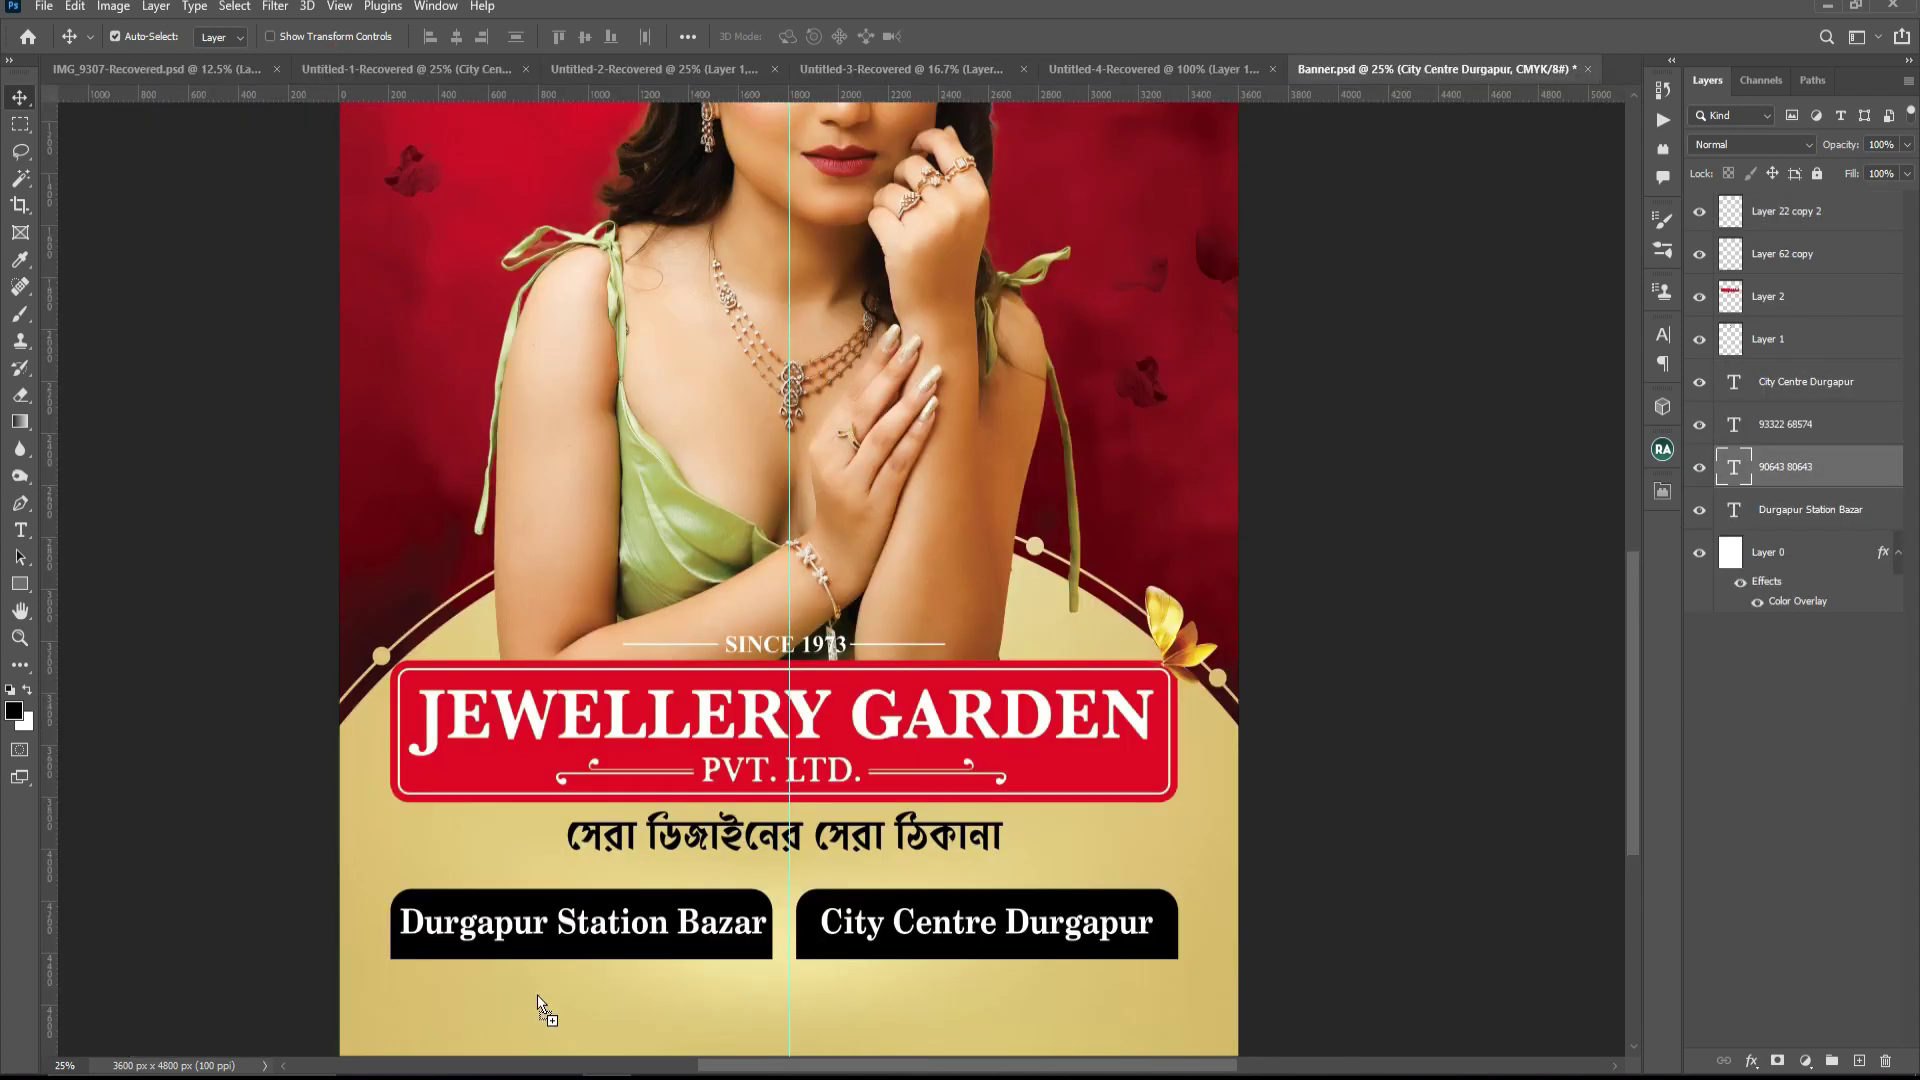
{"action": "left_click_drag", "start_coordinate": [540, 1004], "coordinate": [539, 1002]}
{"action": "left_click", "coordinate": [452, 70]}
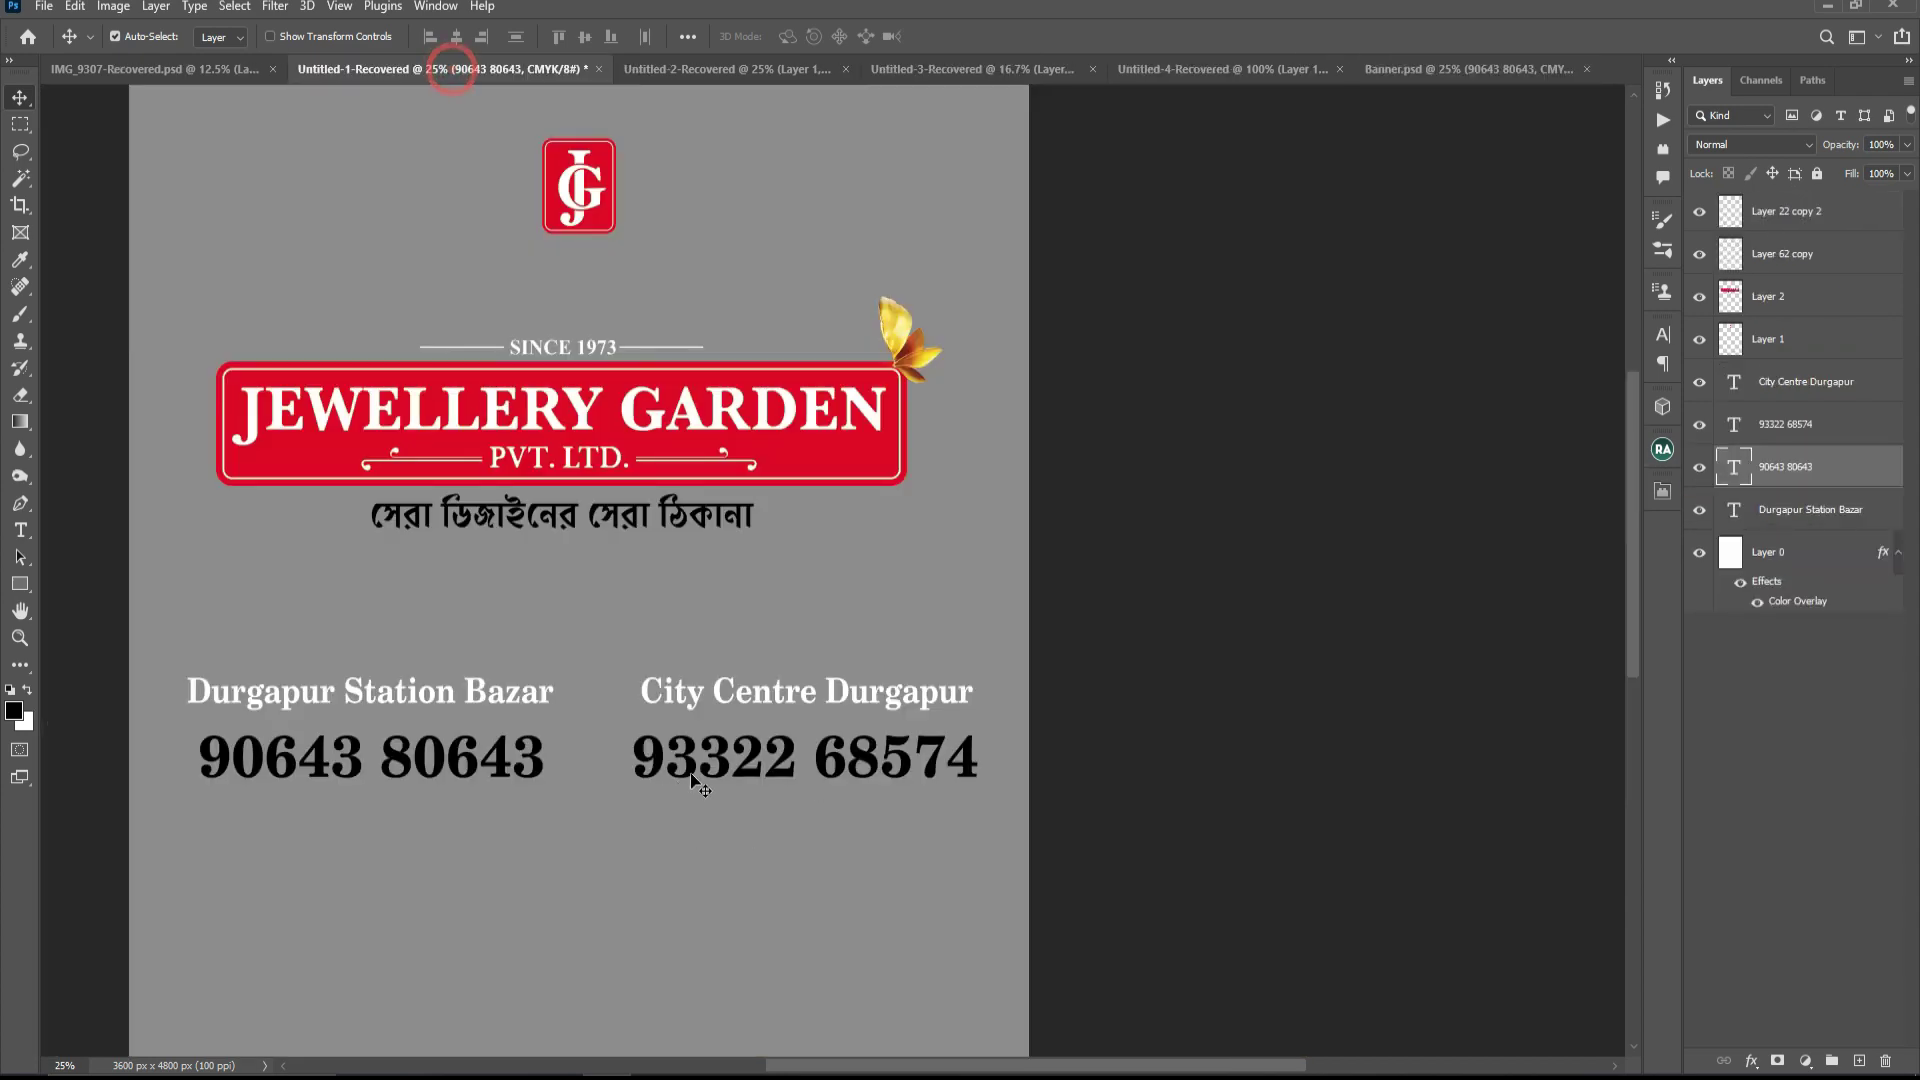
{"action": "left_click_drag", "start_coordinate": [697, 757], "coordinate": [956, 962]}
{"action": "key", "text": "ctrl+plus"}
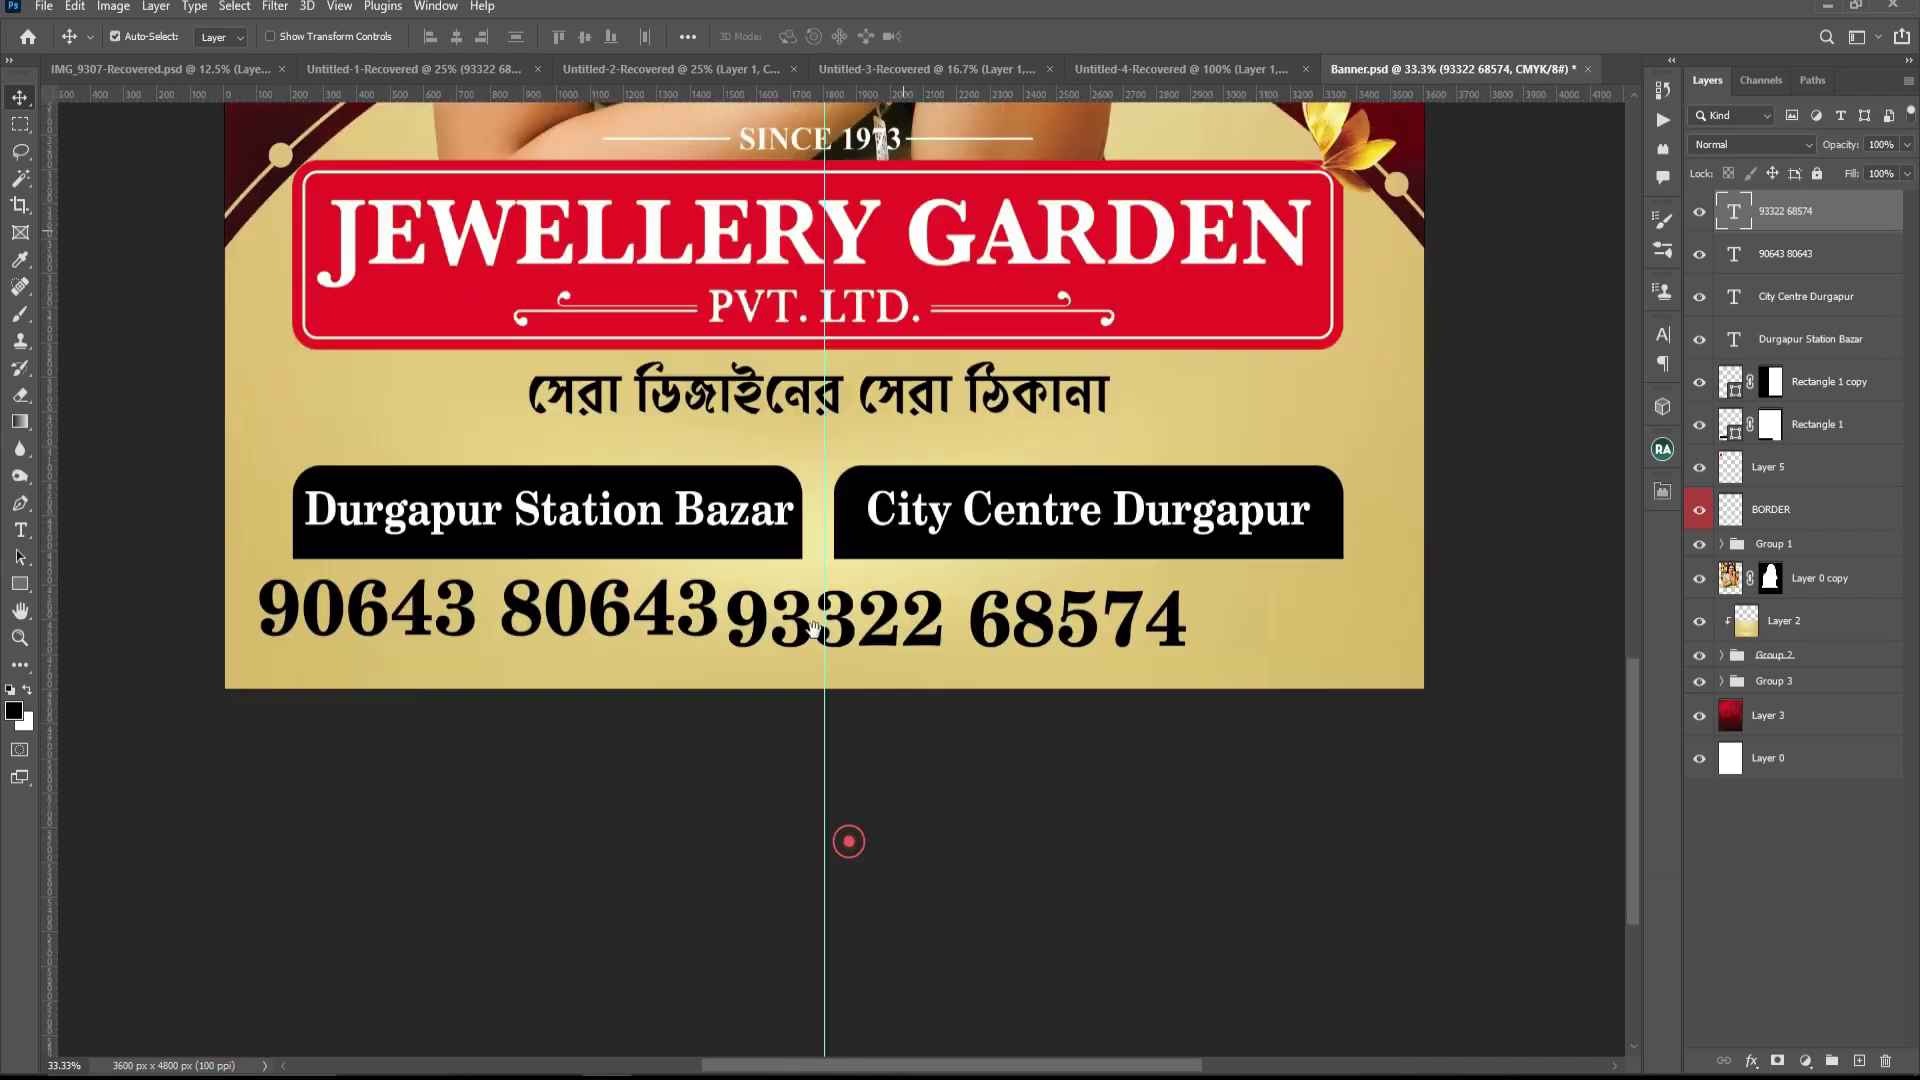
{"action": "left_click_drag", "start_coordinate": [848, 840], "coordinate": [813, 629]}
{"action": "left_click_drag", "start_coordinate": [637, 611], "coordinate": [590, 735]}
{"action": "left_click_drag", "start_coordinate": [553, 669], "coordinate": [598, 670]}
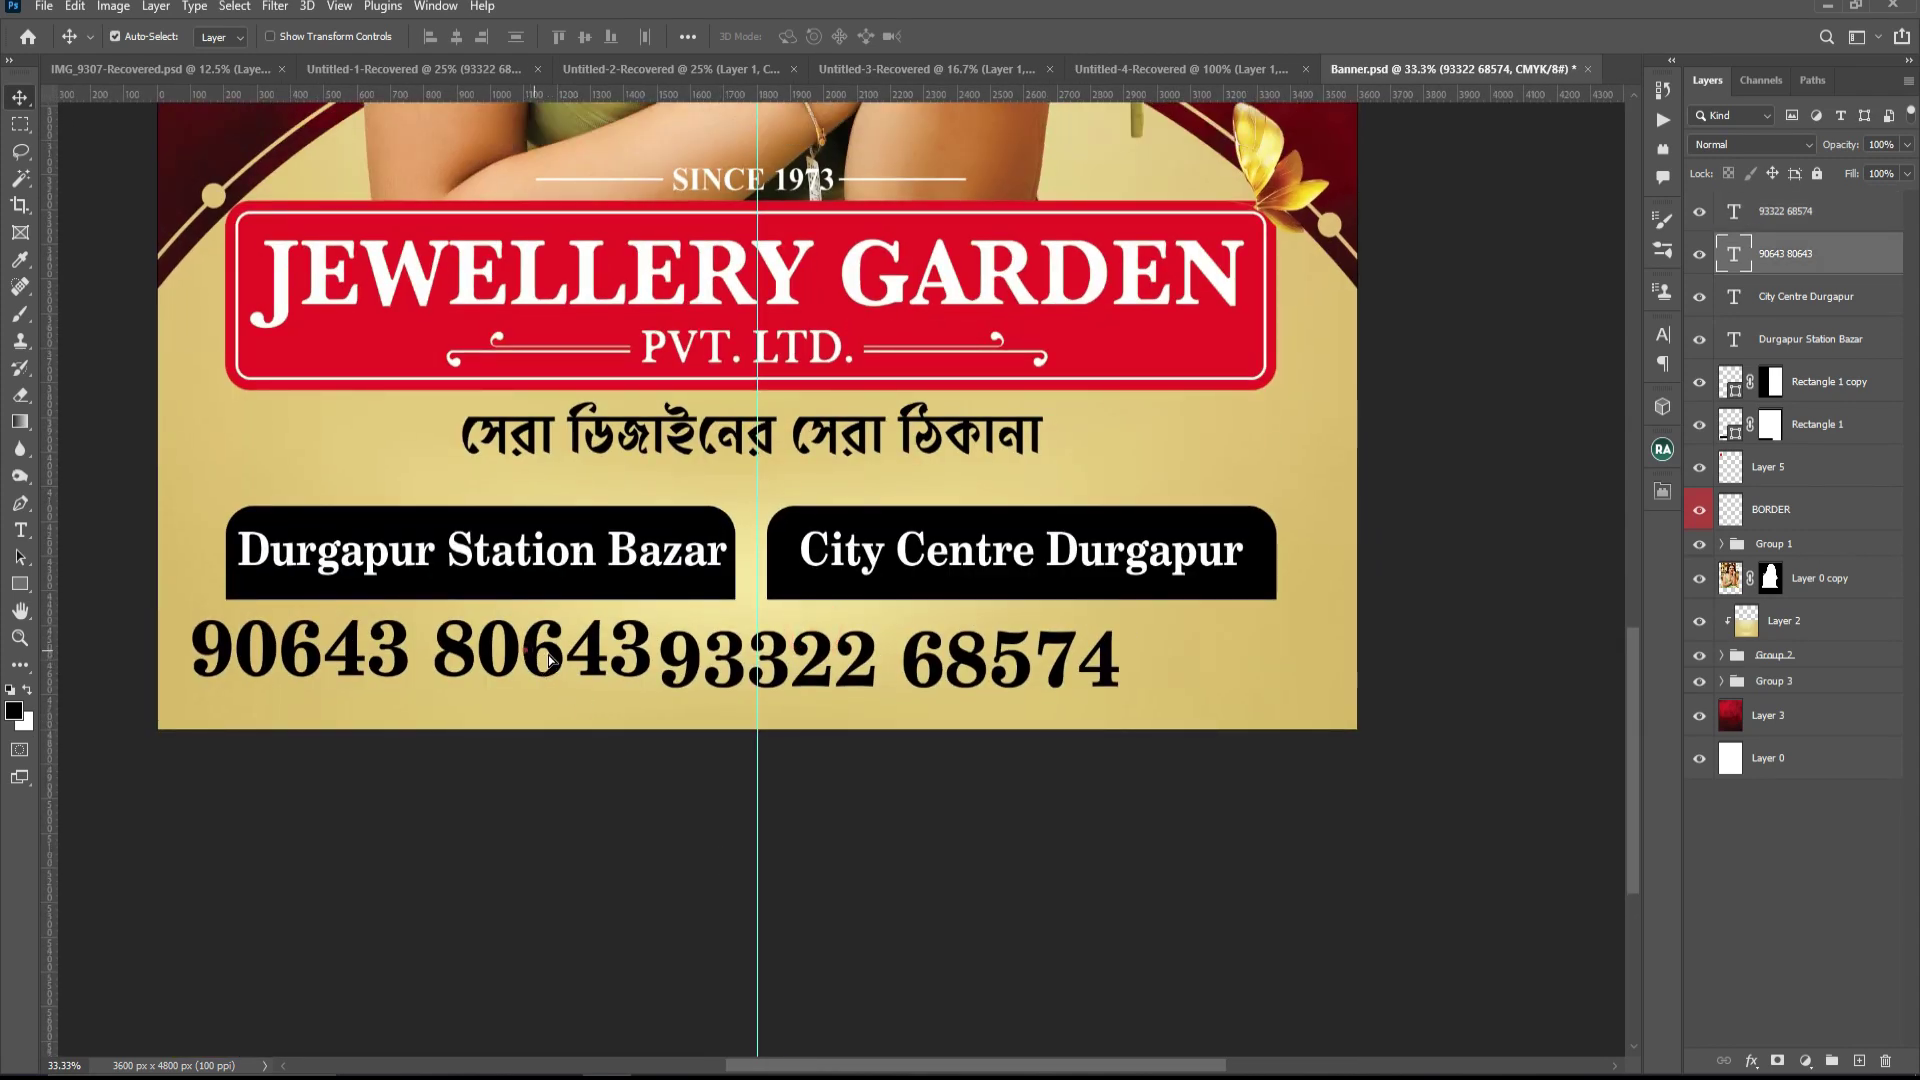
{"action": "left_click_drag", "start_coordinate": [797, 677], "coordinate": [937, 677]}
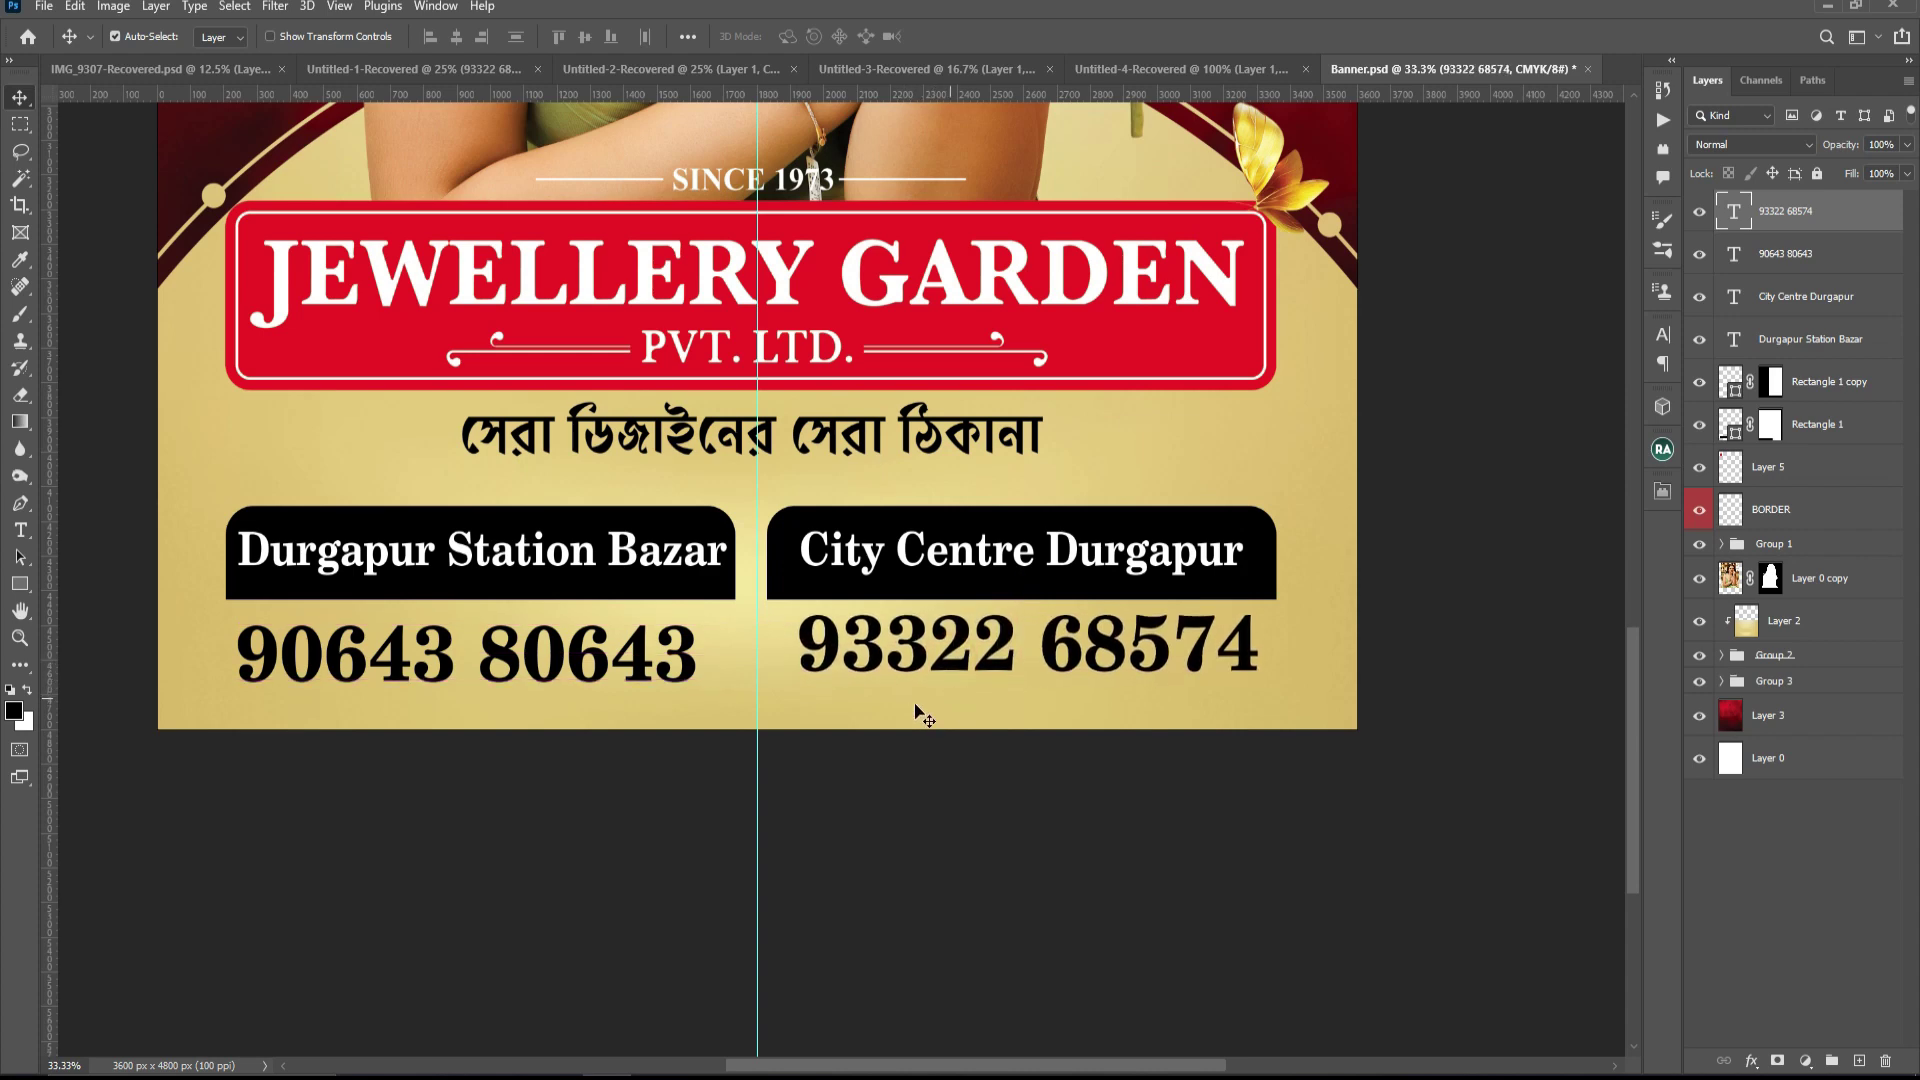
{"action": "key", "text": "ctrl+minus"}
{"action": "key", "text": "ctrl+plus"}
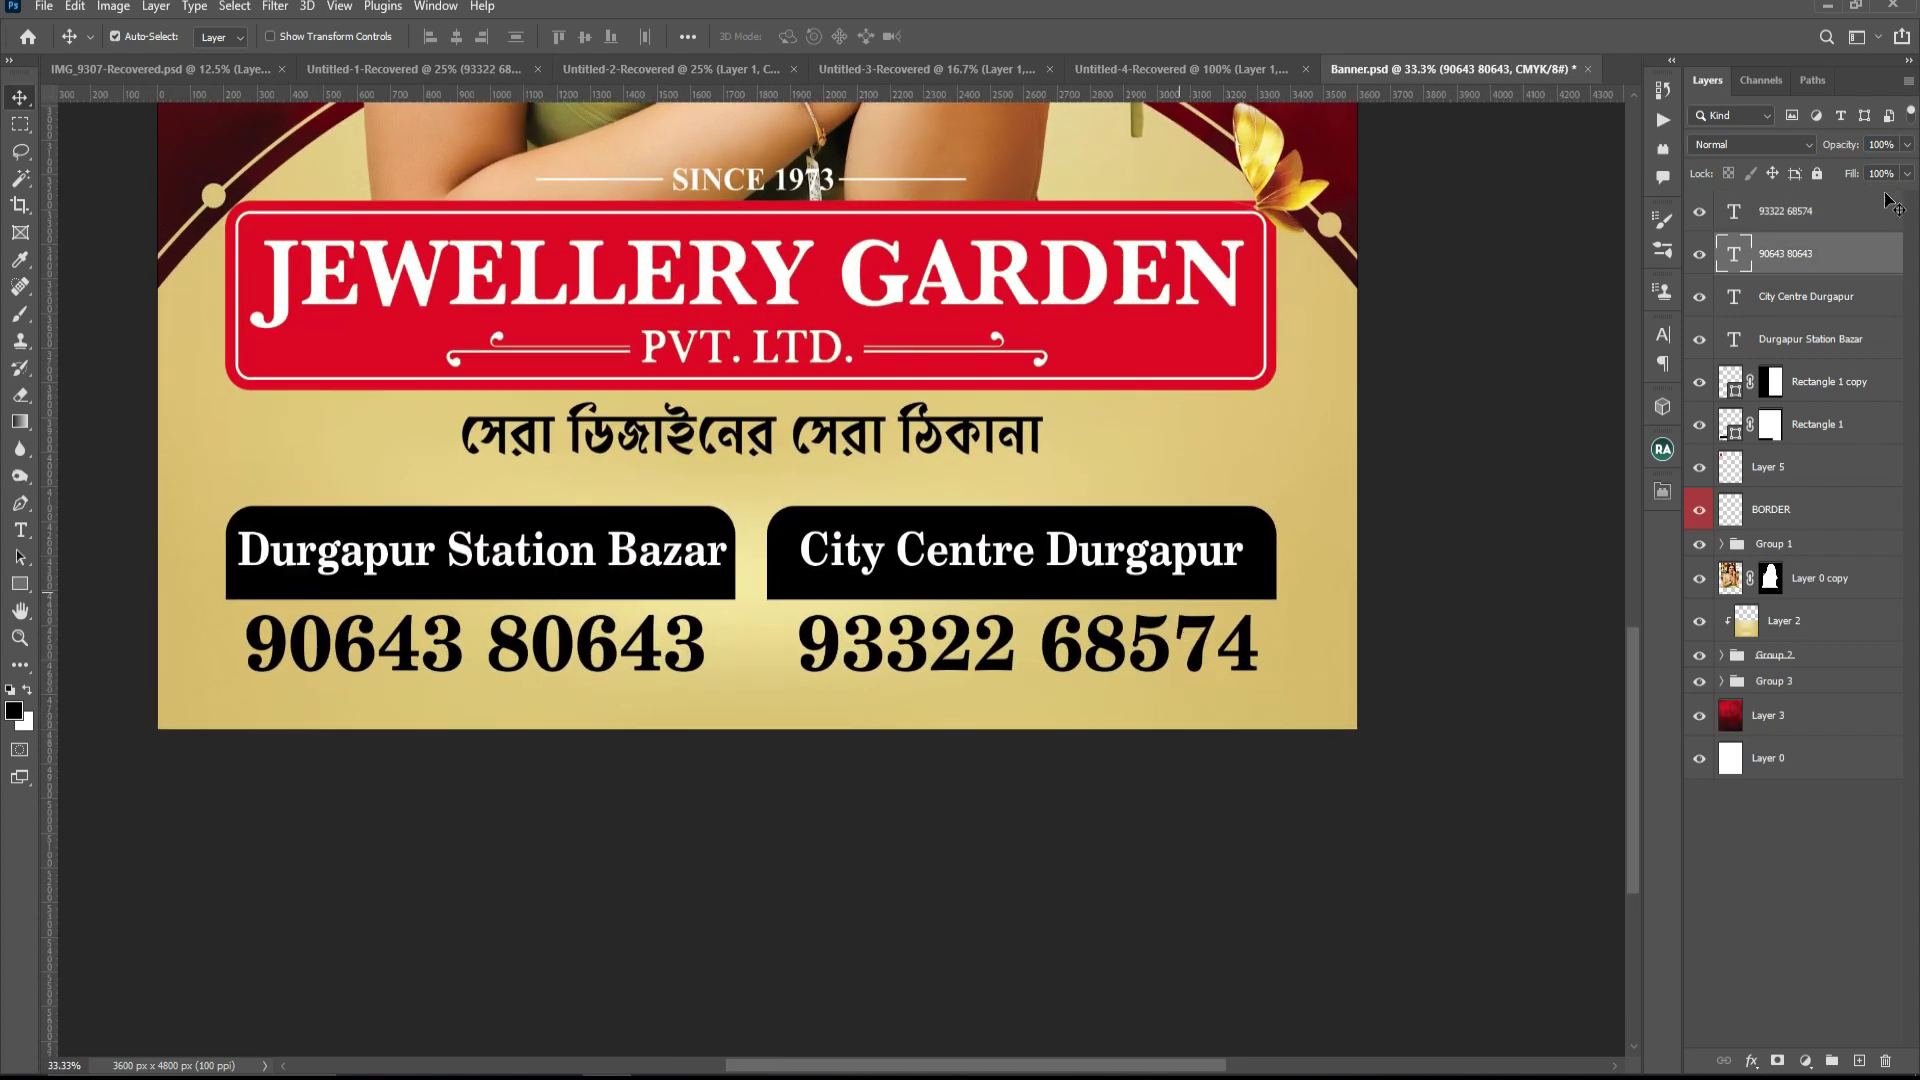
- Select both number layers, both tab shapes and both branch-name layers
{"action": "left_click", "coordinate": [1776, 222]}
{"action": "left_click", "coordinate": [1784, 252], "text": "shift"}
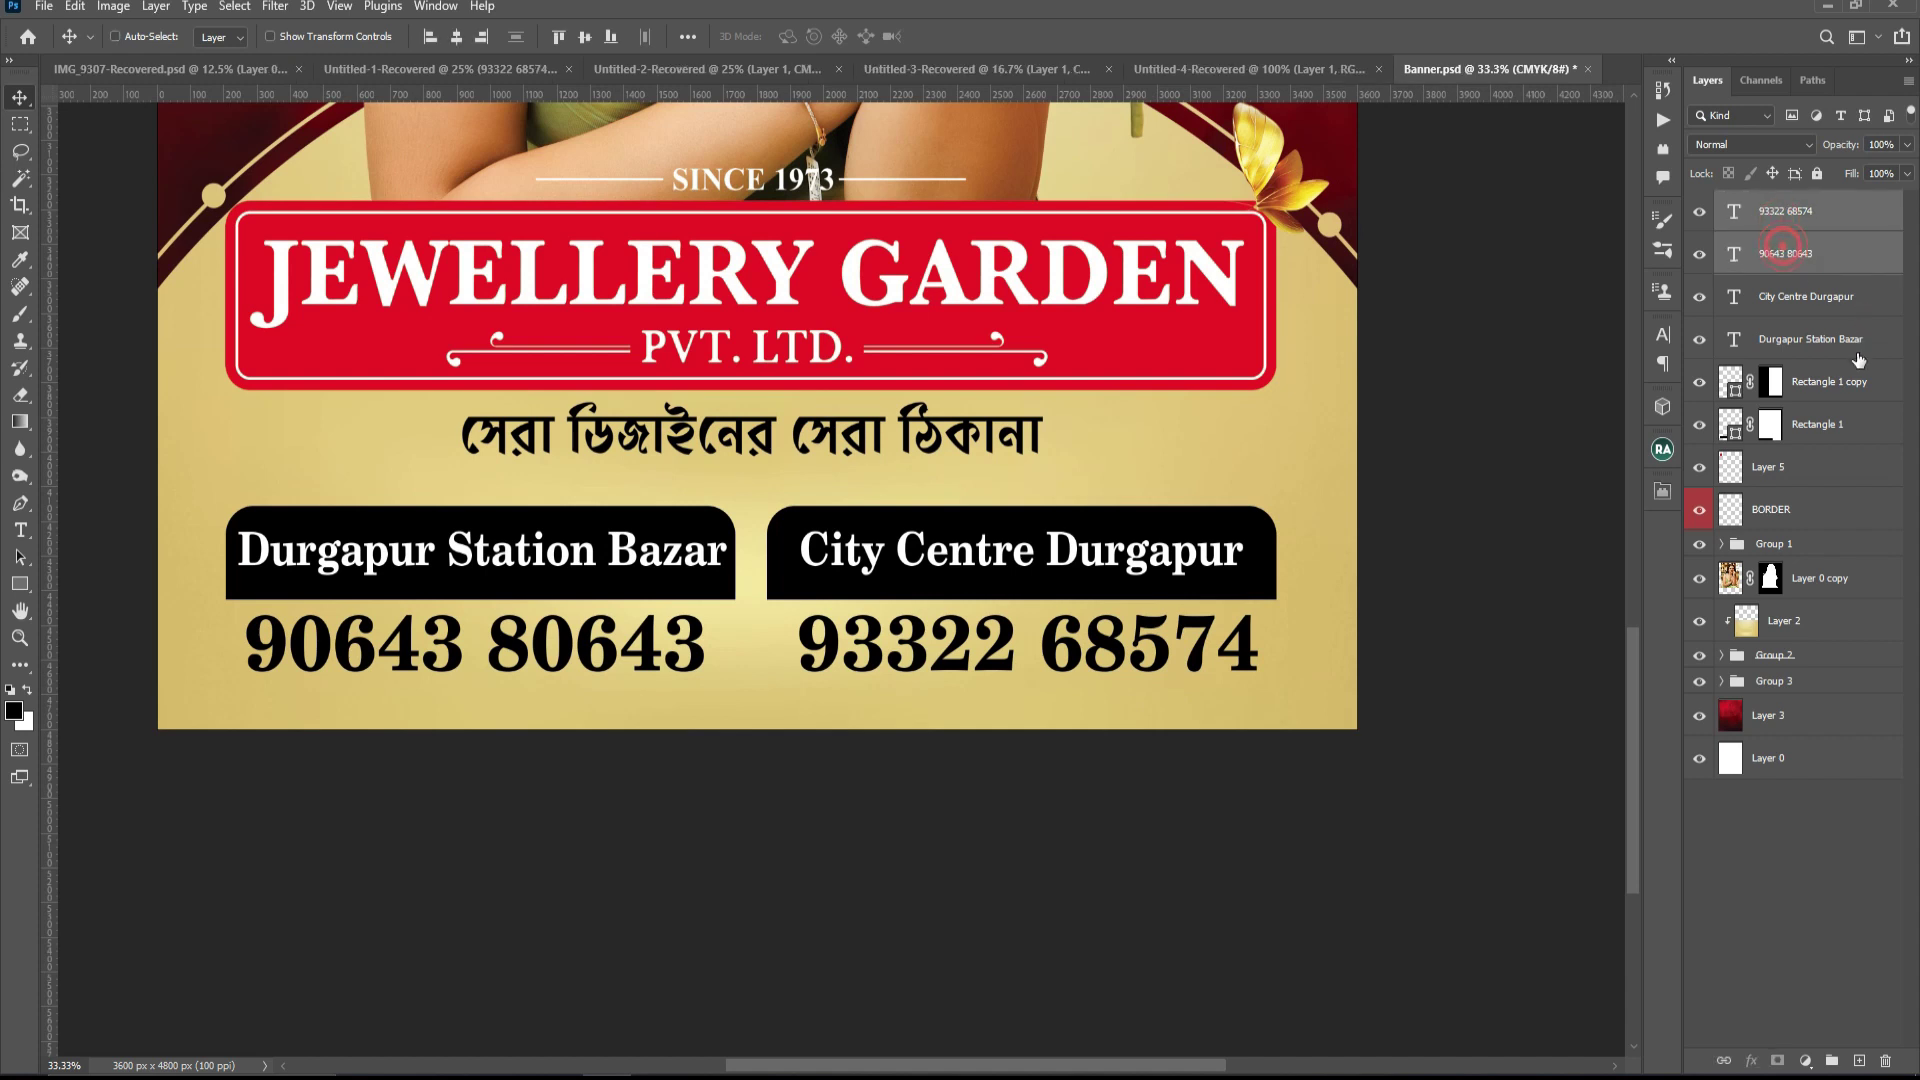
{"action": "left_click", "coordinate": [1814, 383], "text": "ctrl"}
{"action": "left_click", "coordinate": [1815, 428], "text": "ctrl"}
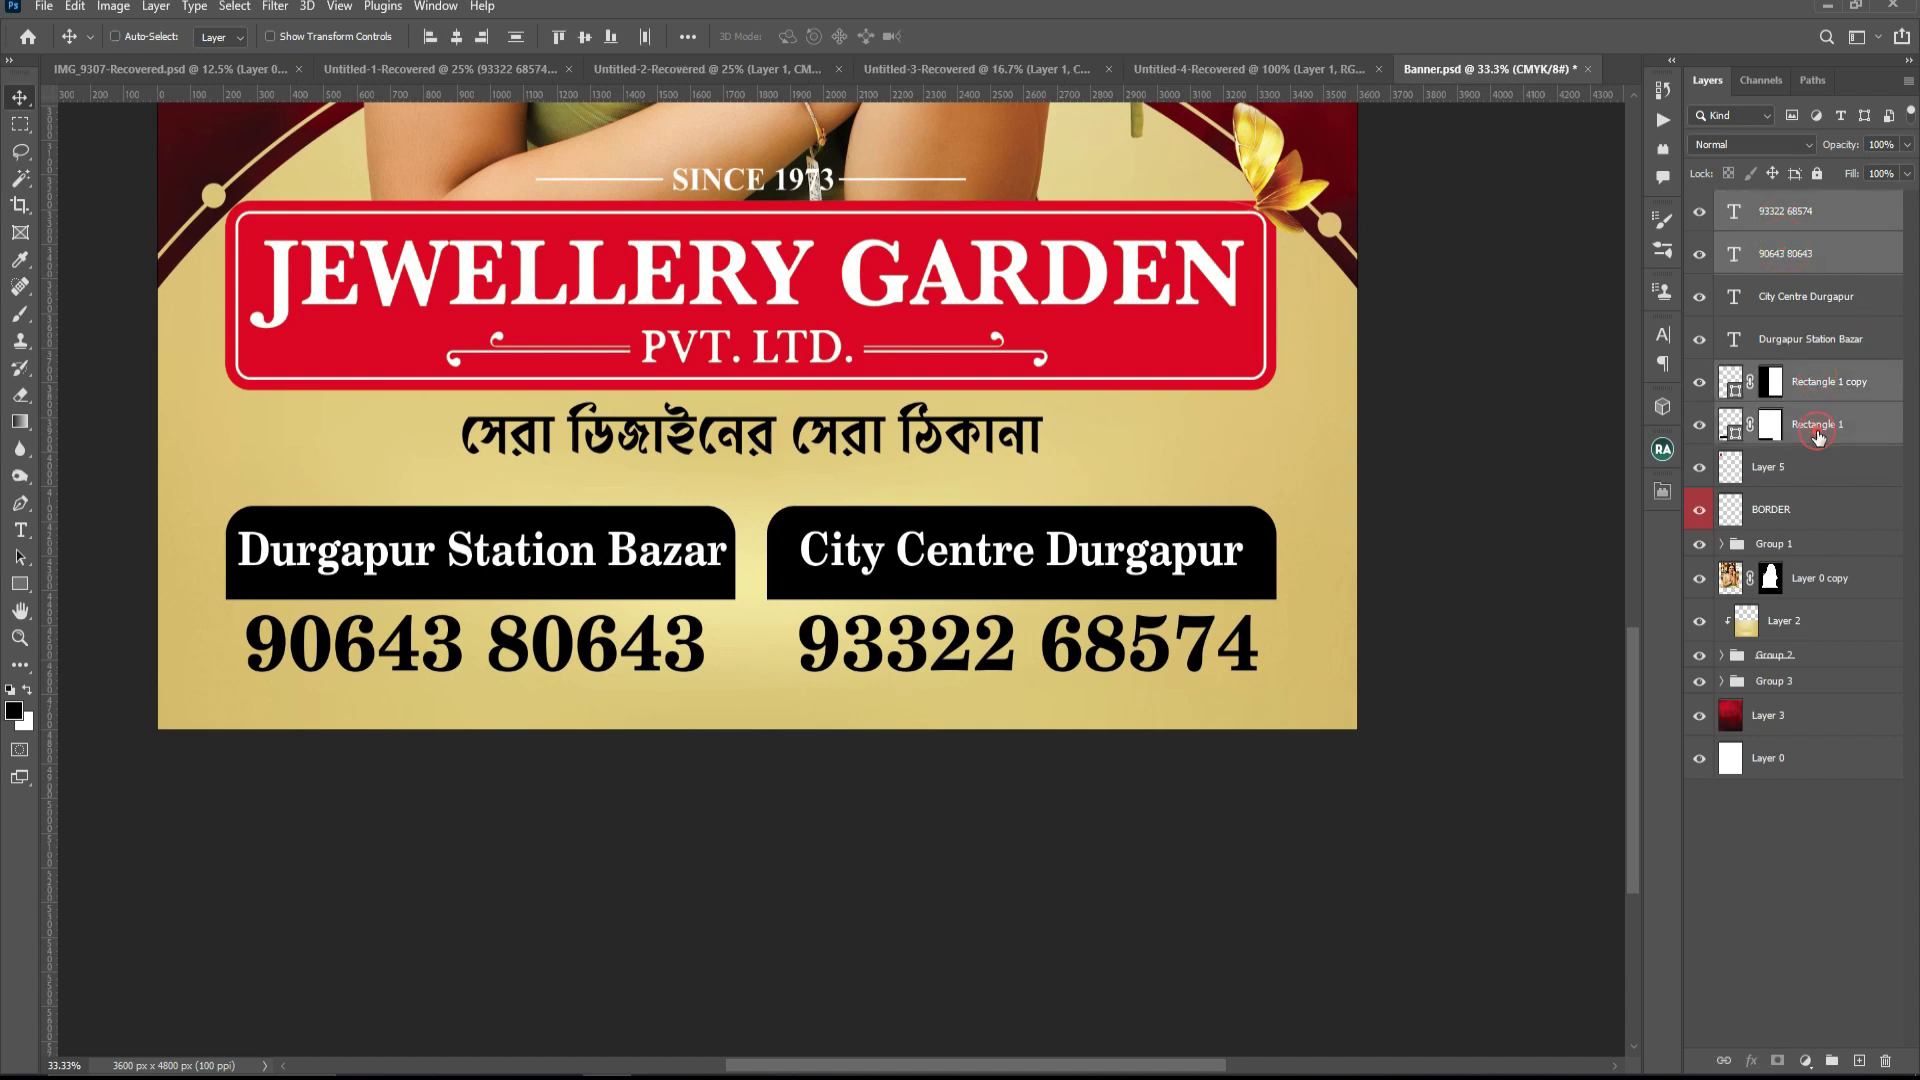
{"action": "left_click", "coordinate": [1794, 340], "text": "ctrl"}
{"action": "left_click", "coordinate": [1793, 300], "text": "ctrl"}
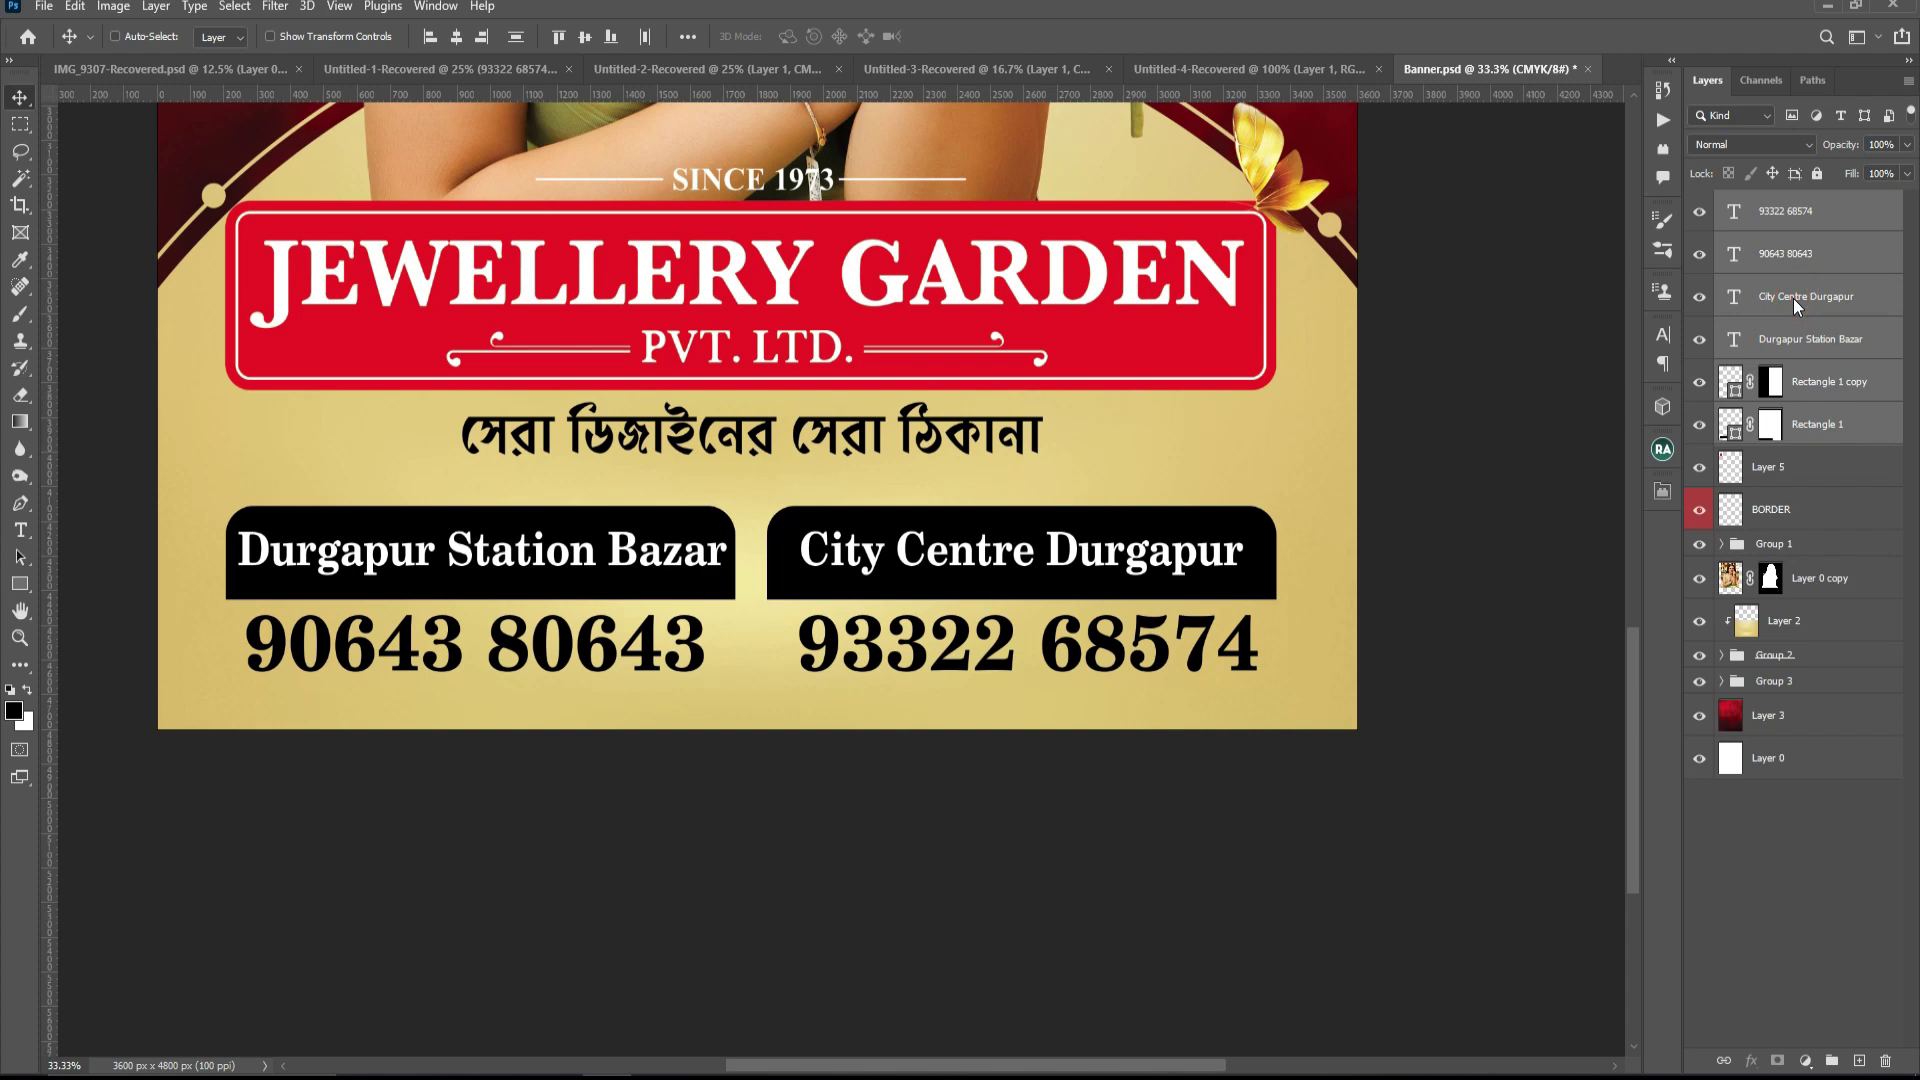
- Group the tabs, names and numbers as Group 4 and review the full poster
{"action": "key", "text": "ctrl+g"}
{"action": "left_click", "coordinate": [1699, 205]}
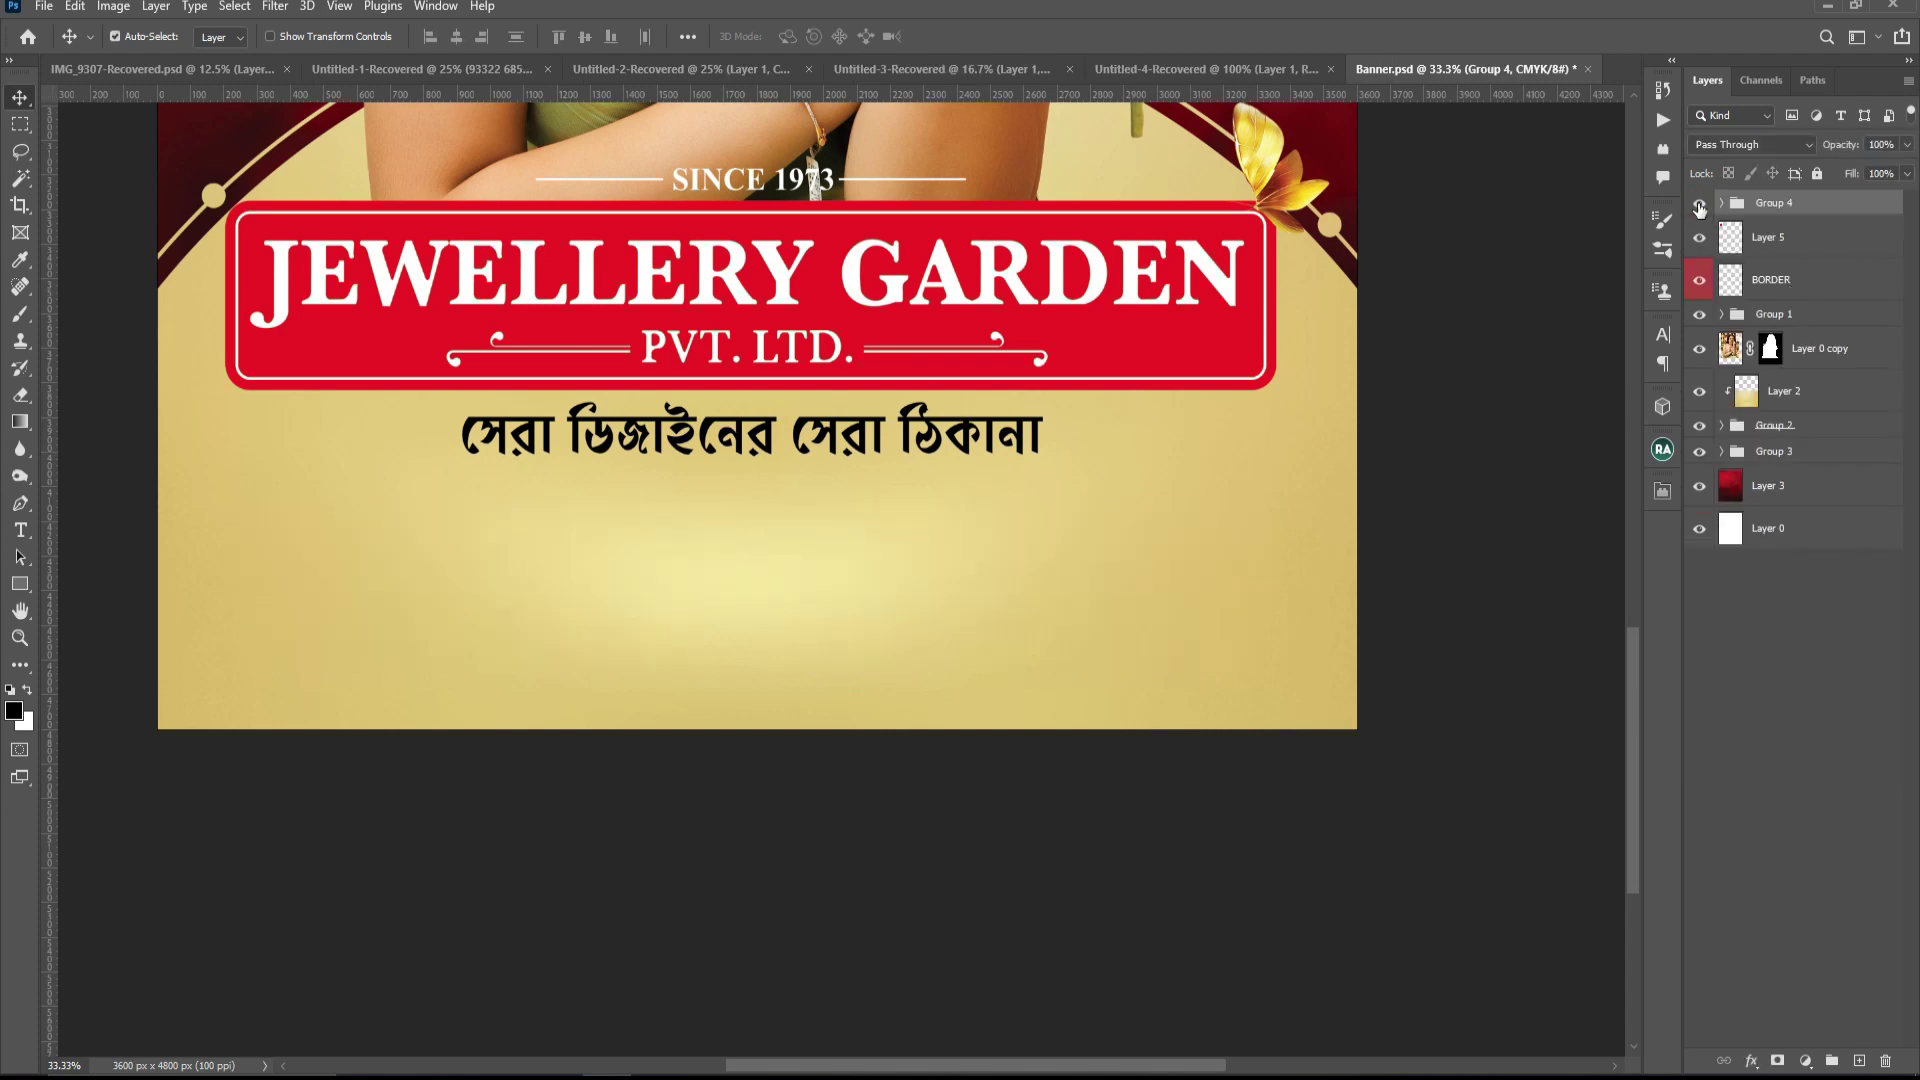
{"action": "key", "text": "ctrl+minus"}
{"action": "key", "text": "ctrl+minus"}
{"action": "key", "text": "ctrl+minus"}
{"action": "key", "text": "ctrl+minus"}
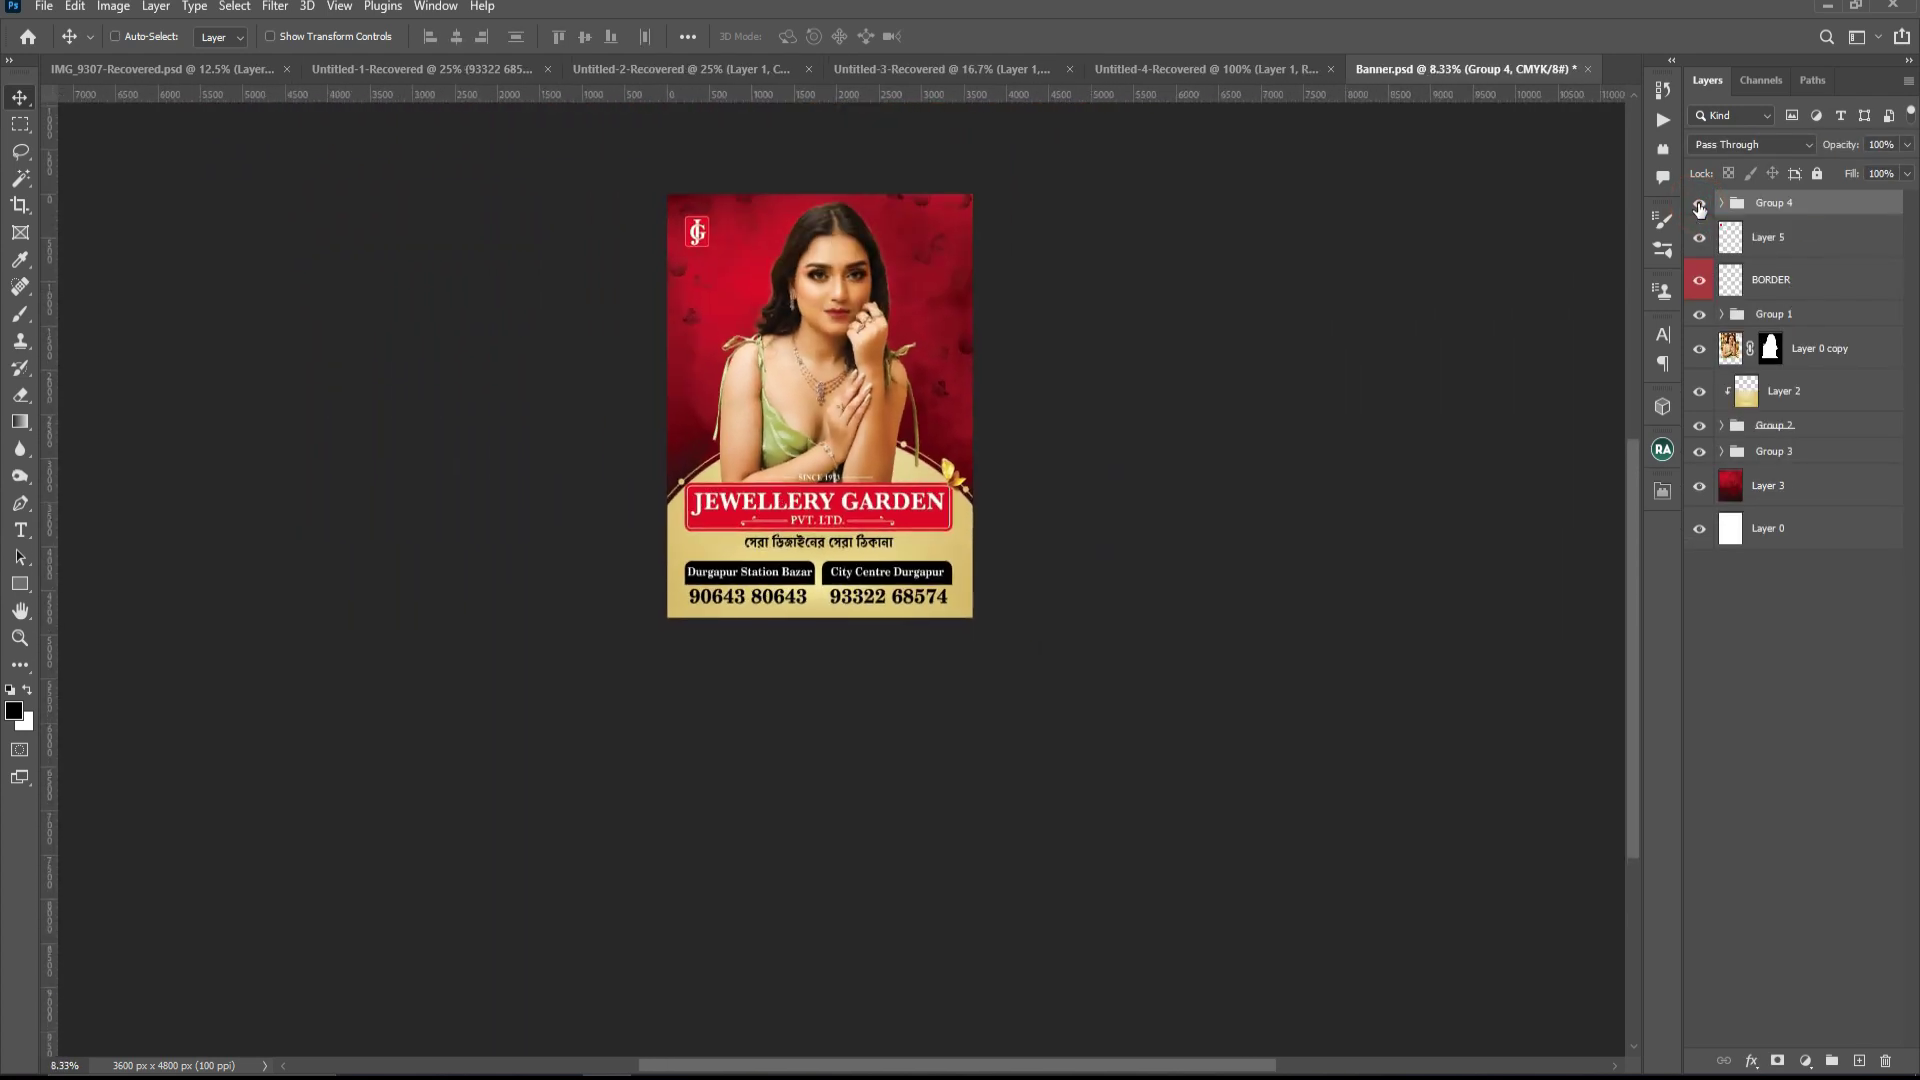
{"action": "key", "text": "ctrl+plus"}
{"action": "key", "text": "ctrl+plus"}
{"action": "key", "text": "ctrl+minus"}
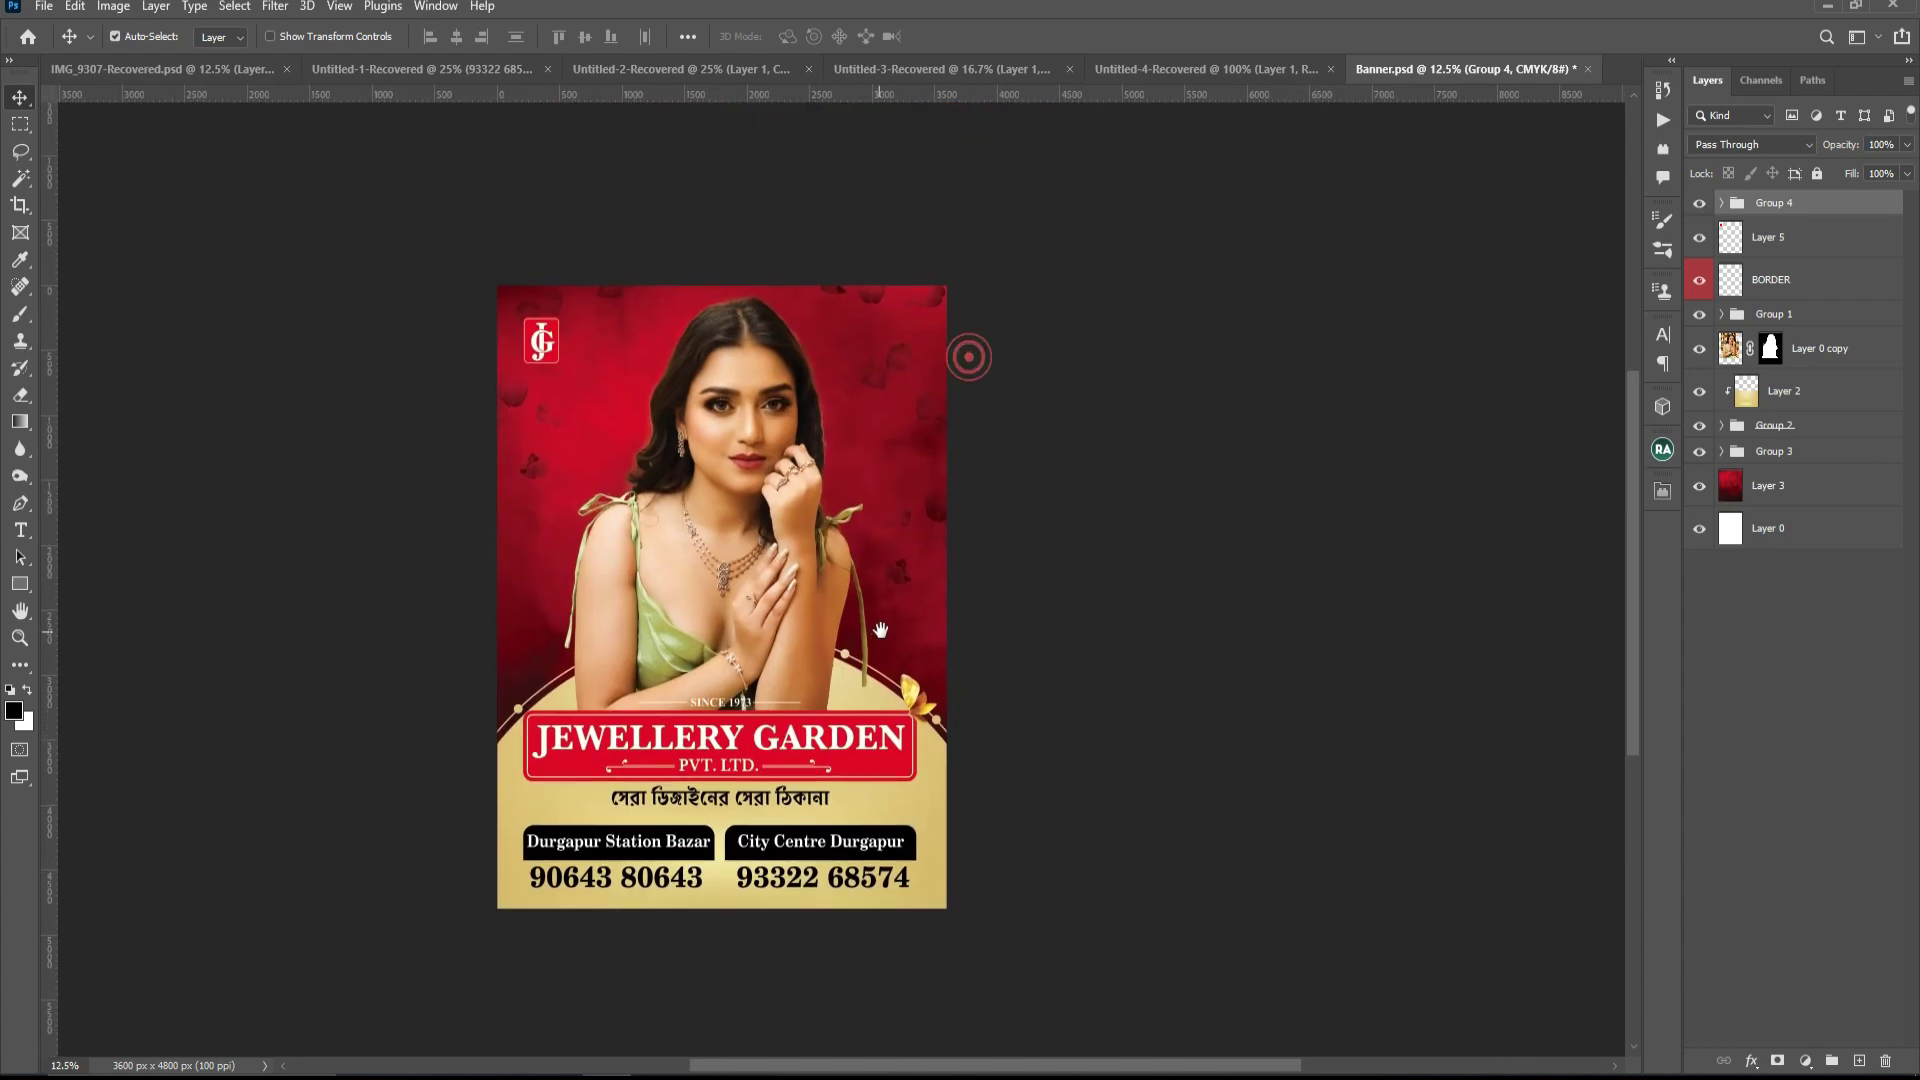
{"action": "scroll", "coordinate": [957, 639], "scroll_direction": "up", "scroll_amount": 2}
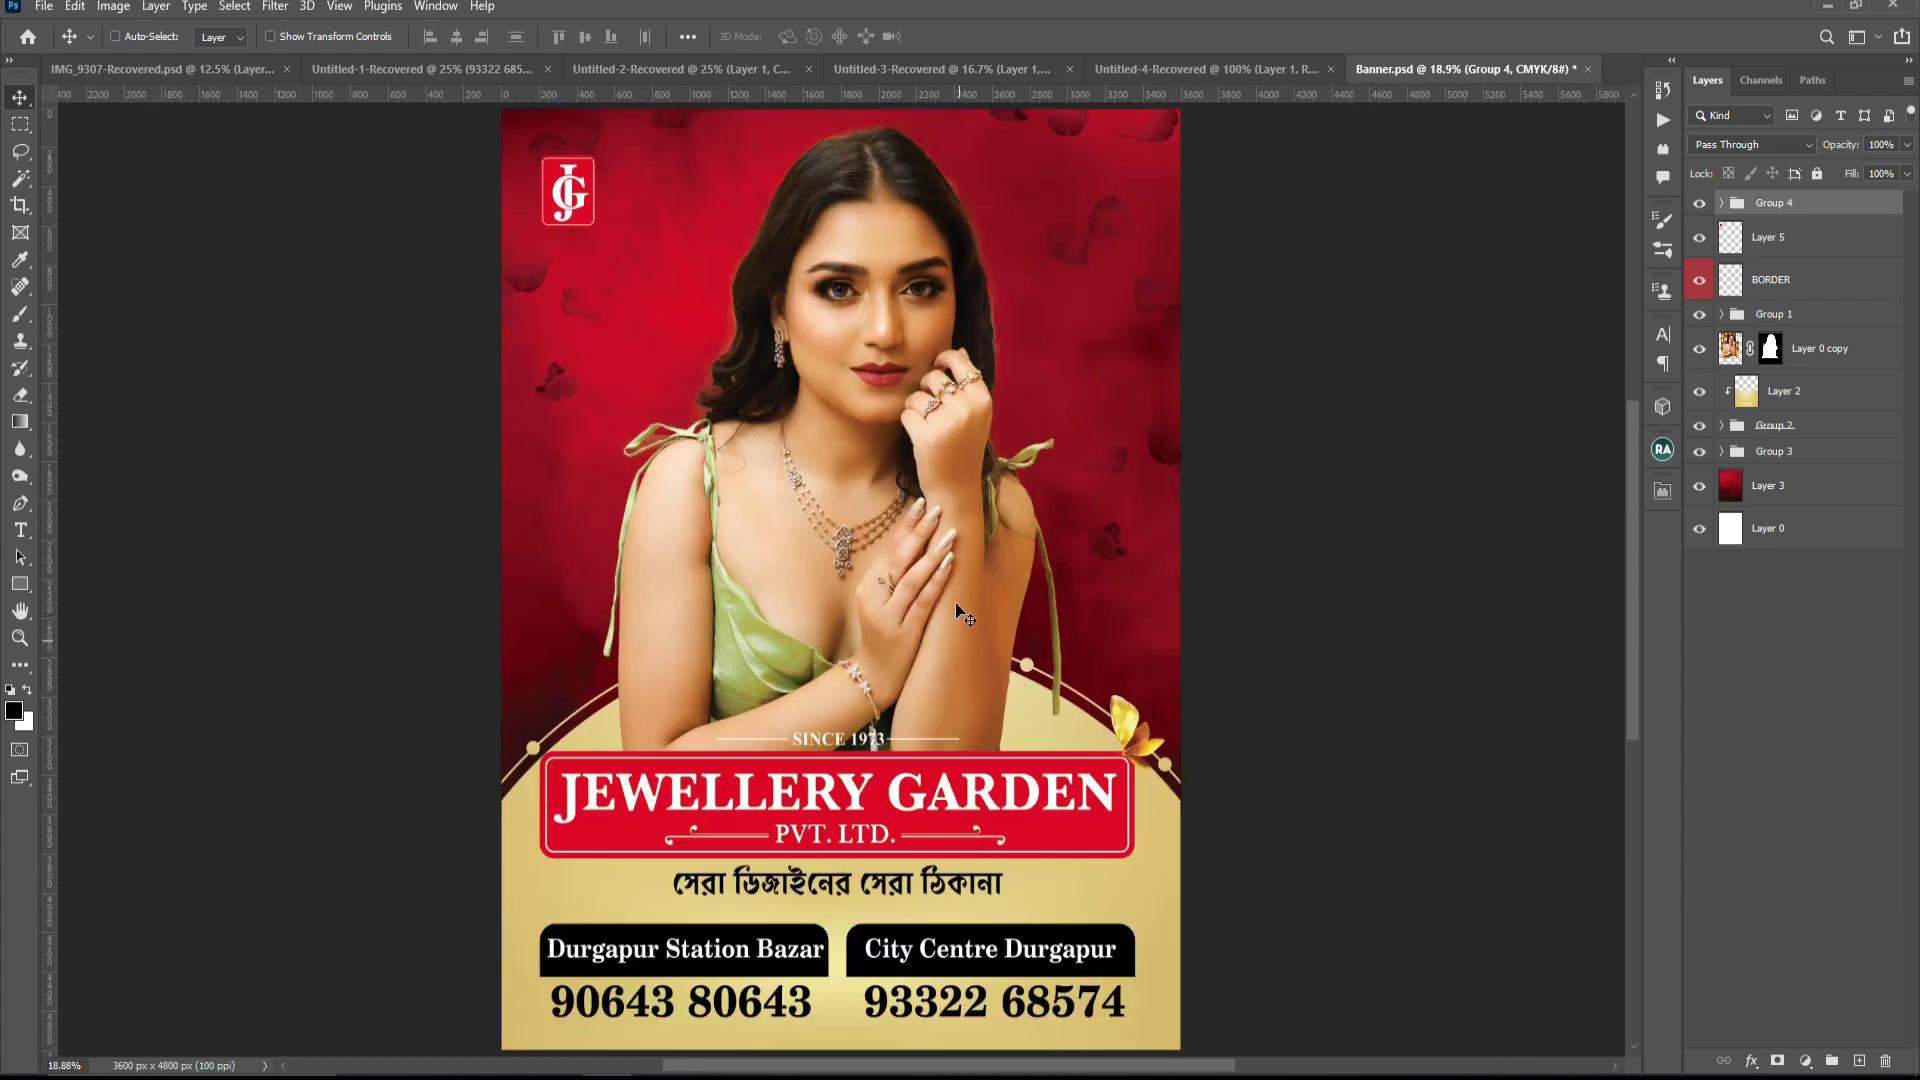
{"action": "scroll", "coordinate": [969, 605], "scroll_direction": "down", "scroll_amount": 1}
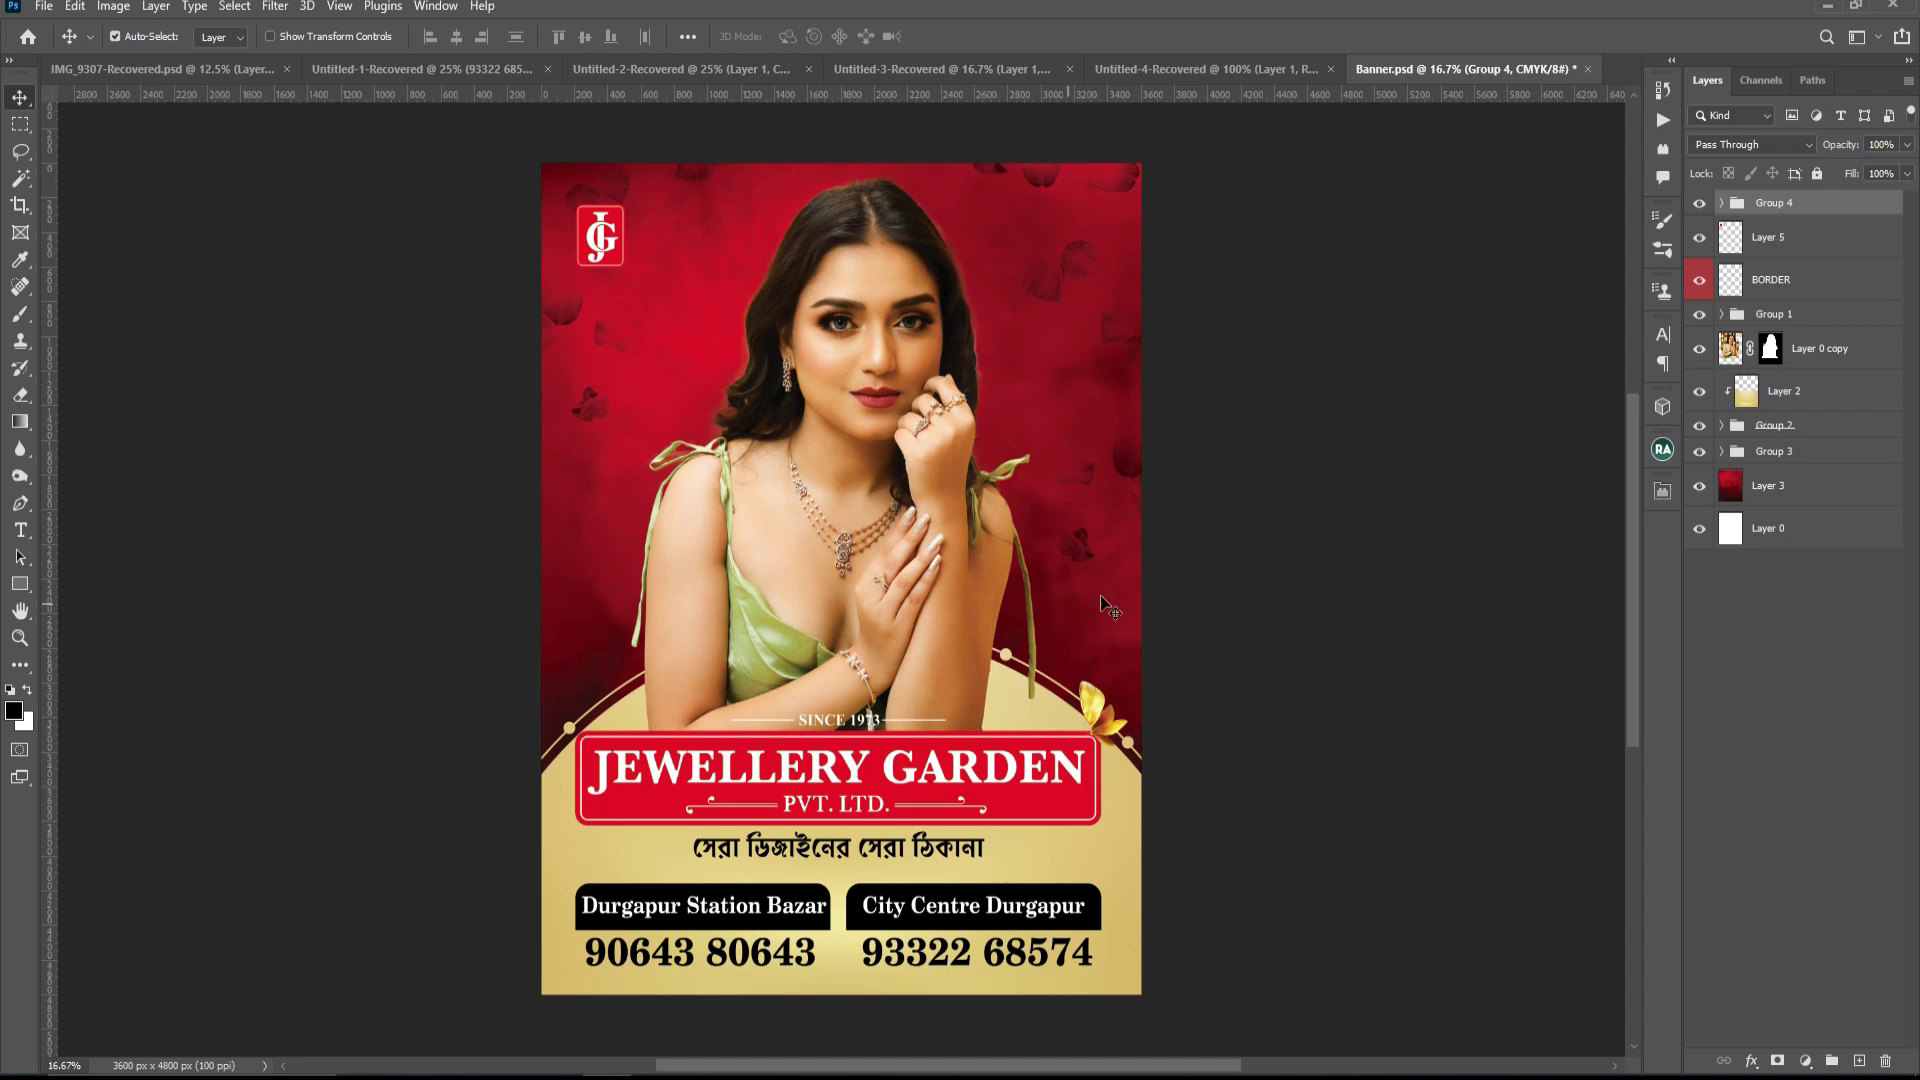
{"action": "left_click_drag", "start_coordinate": [1035, 600], "coordinate": [966, 605]}
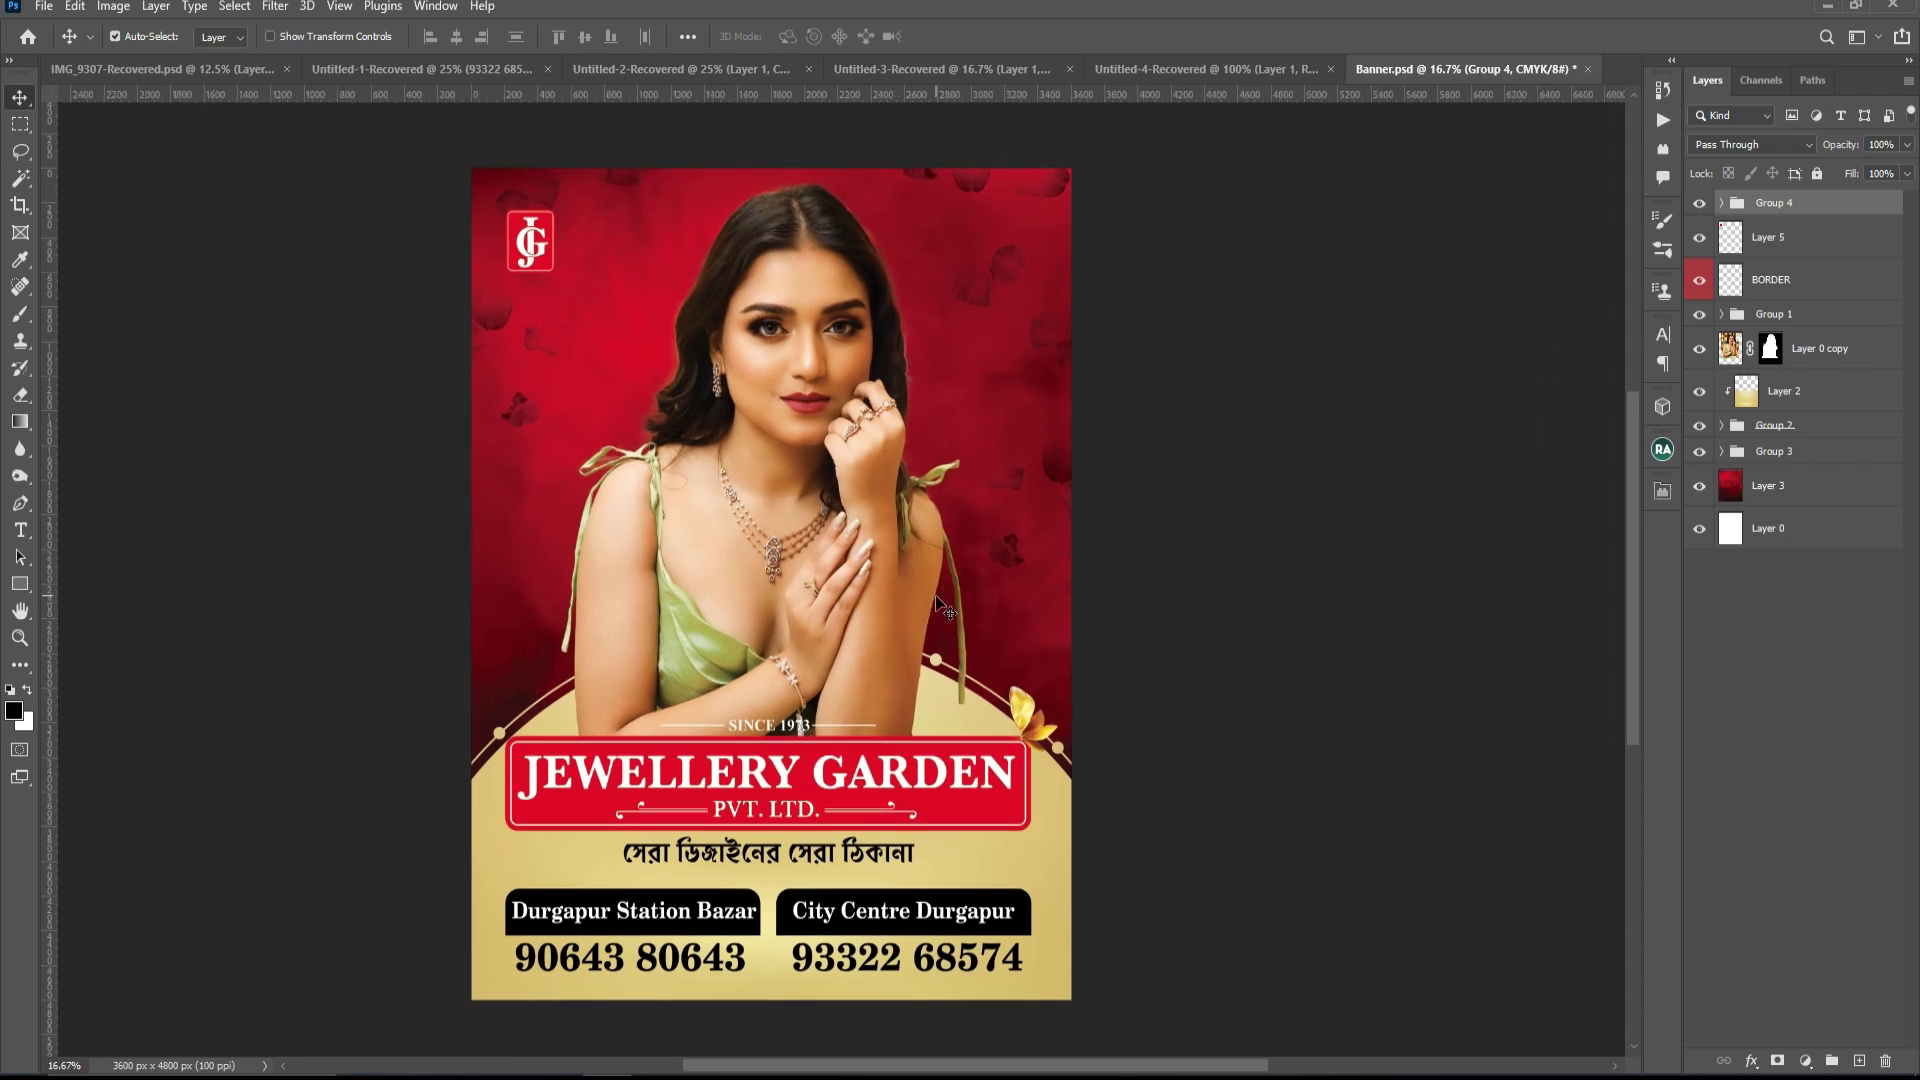
{"action": "left_click", "coordinate": [1769, 488]}
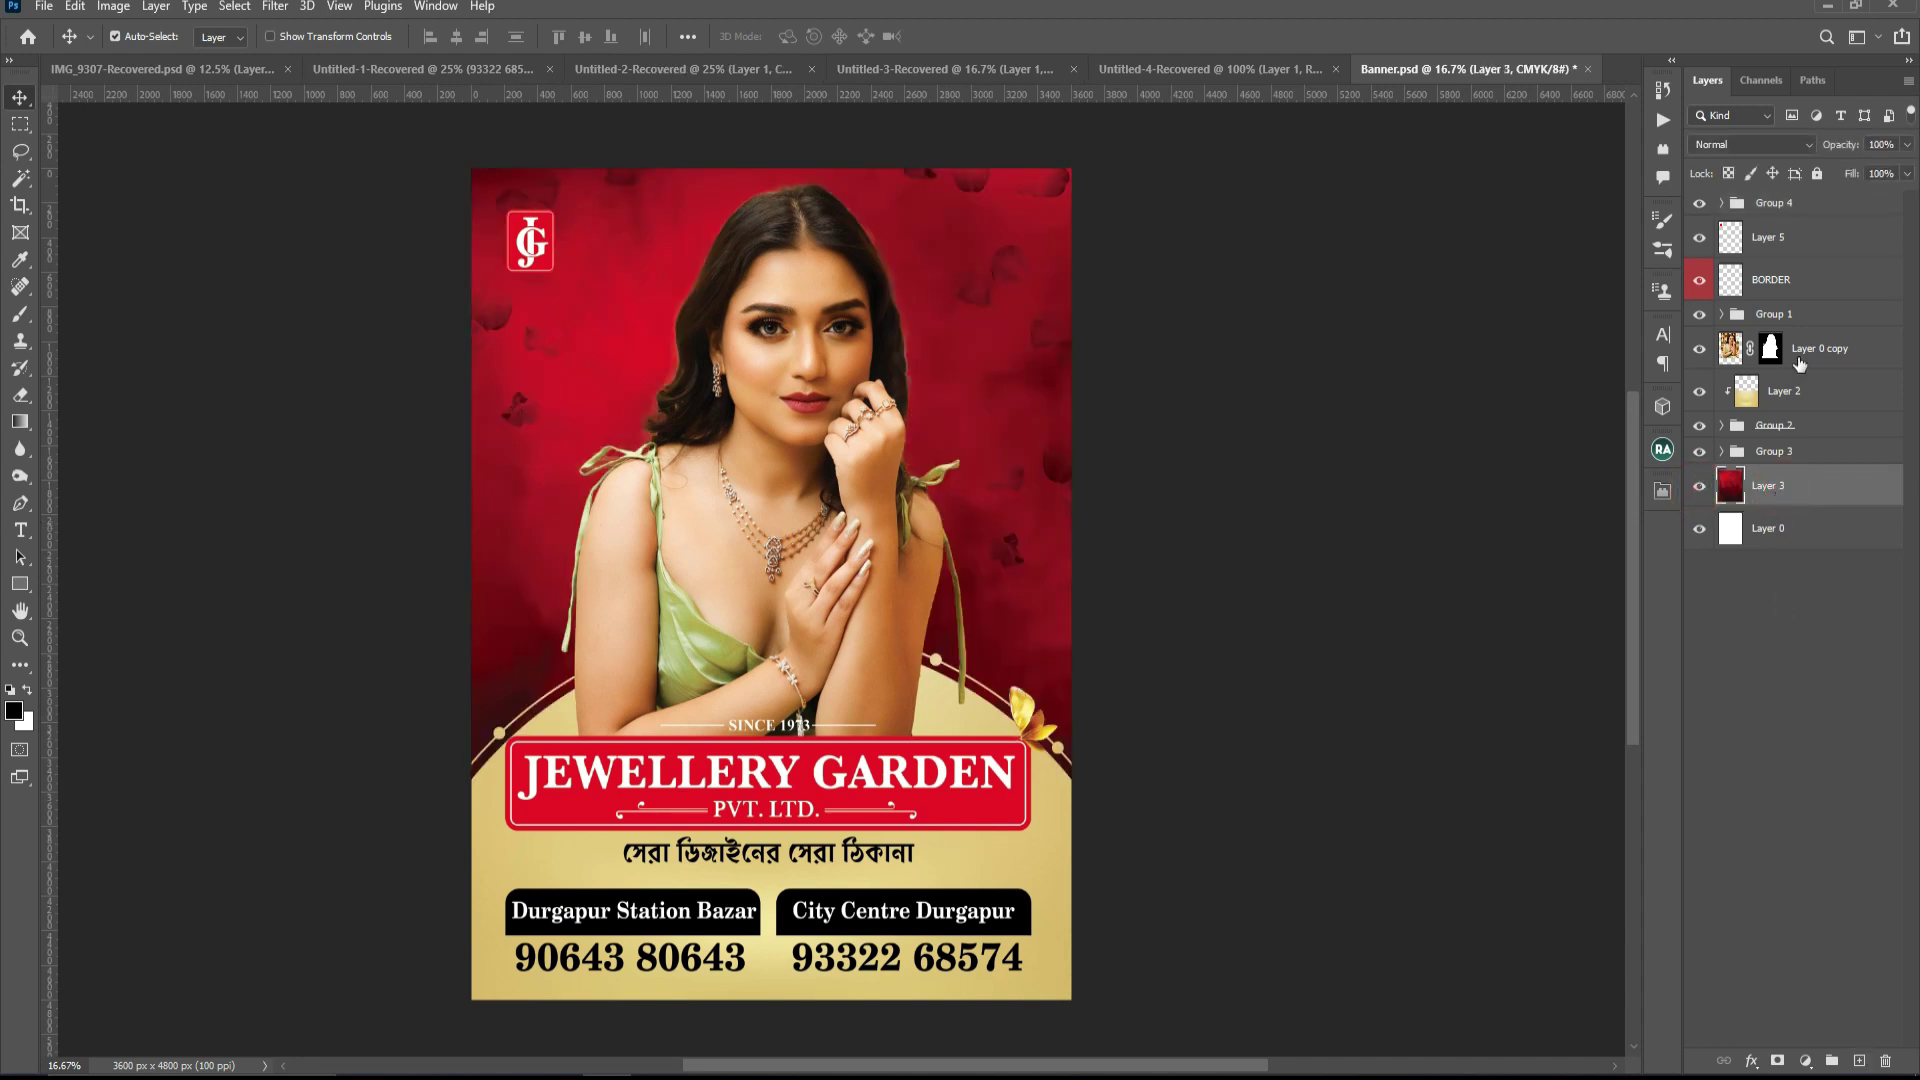
- Bring BORDER to the top and paint a soft spot on the necklace in a new layer
{"action": "left_click", "coordinate": [1796, 210]}
{"action": "left_click", "coordinate": [1785, 279]}
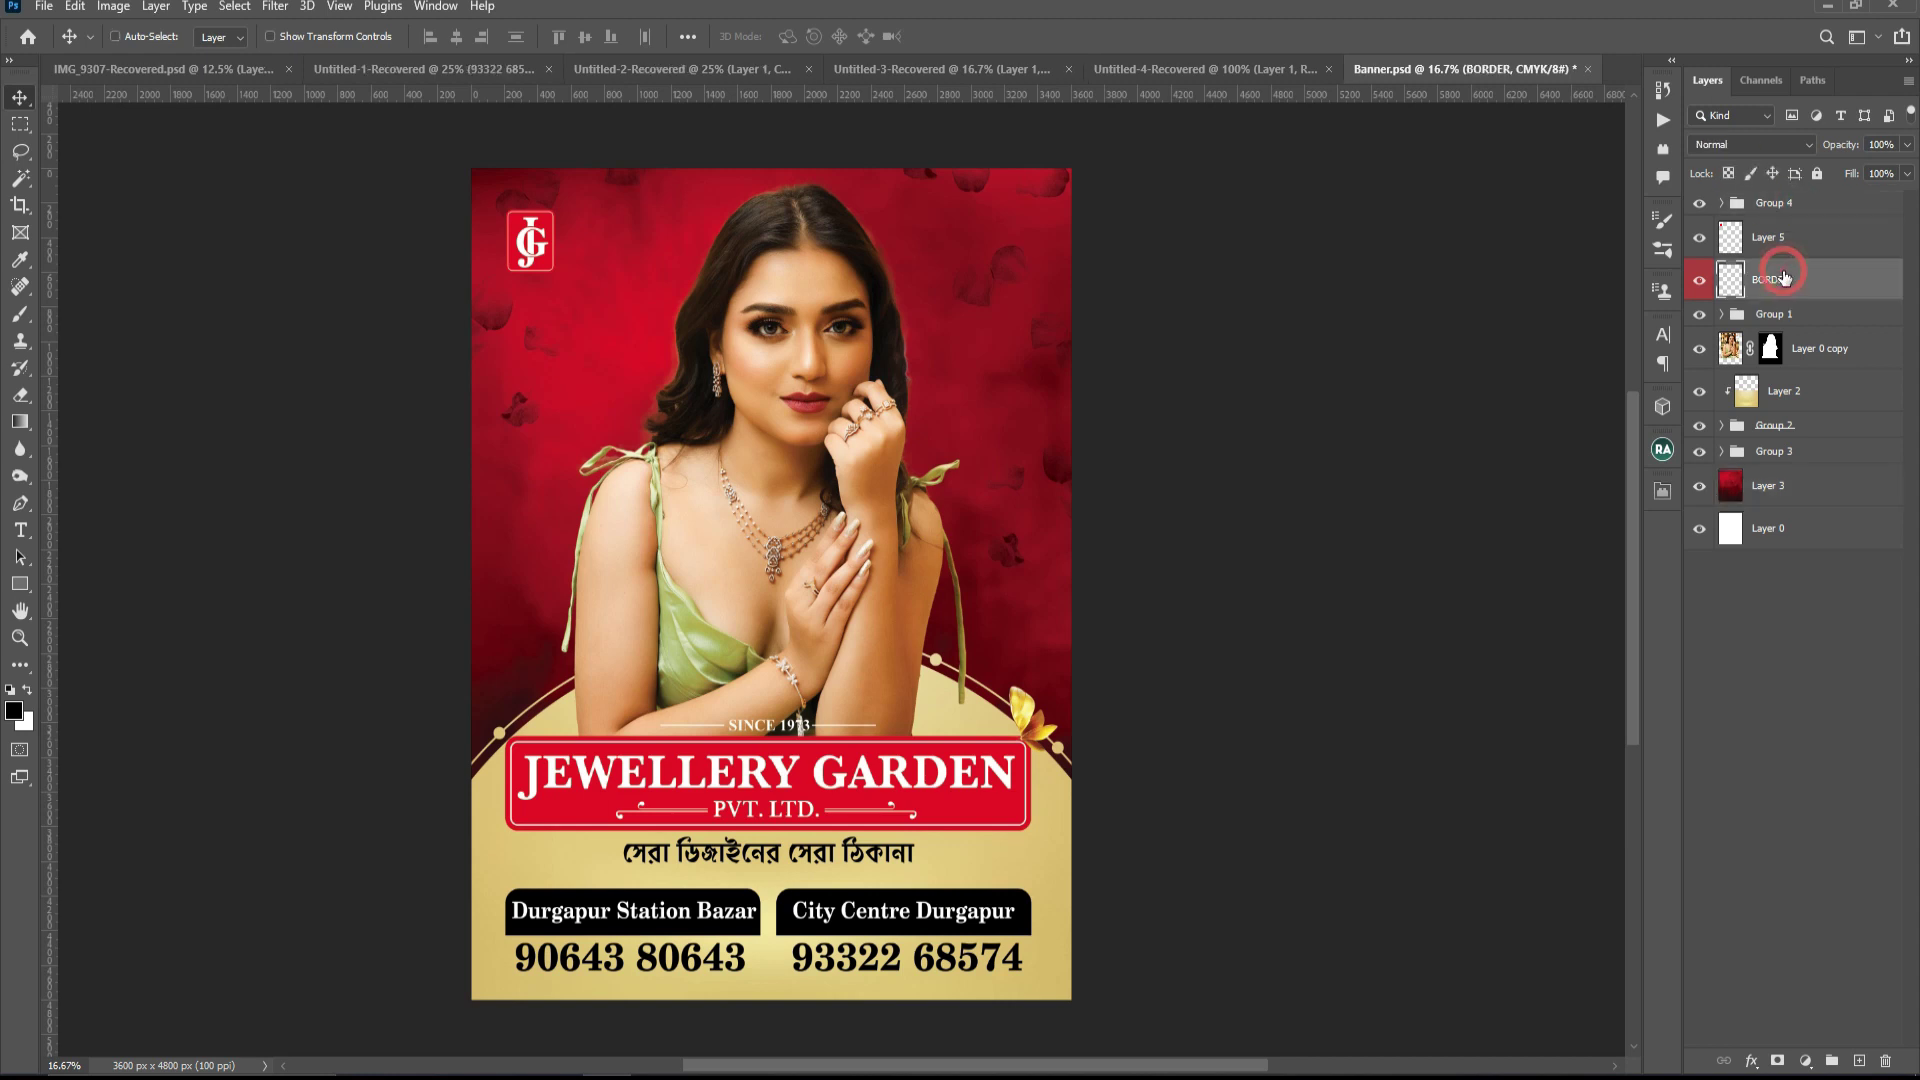
{"action": "key", "text": "ctrl+shift+bracketright"}
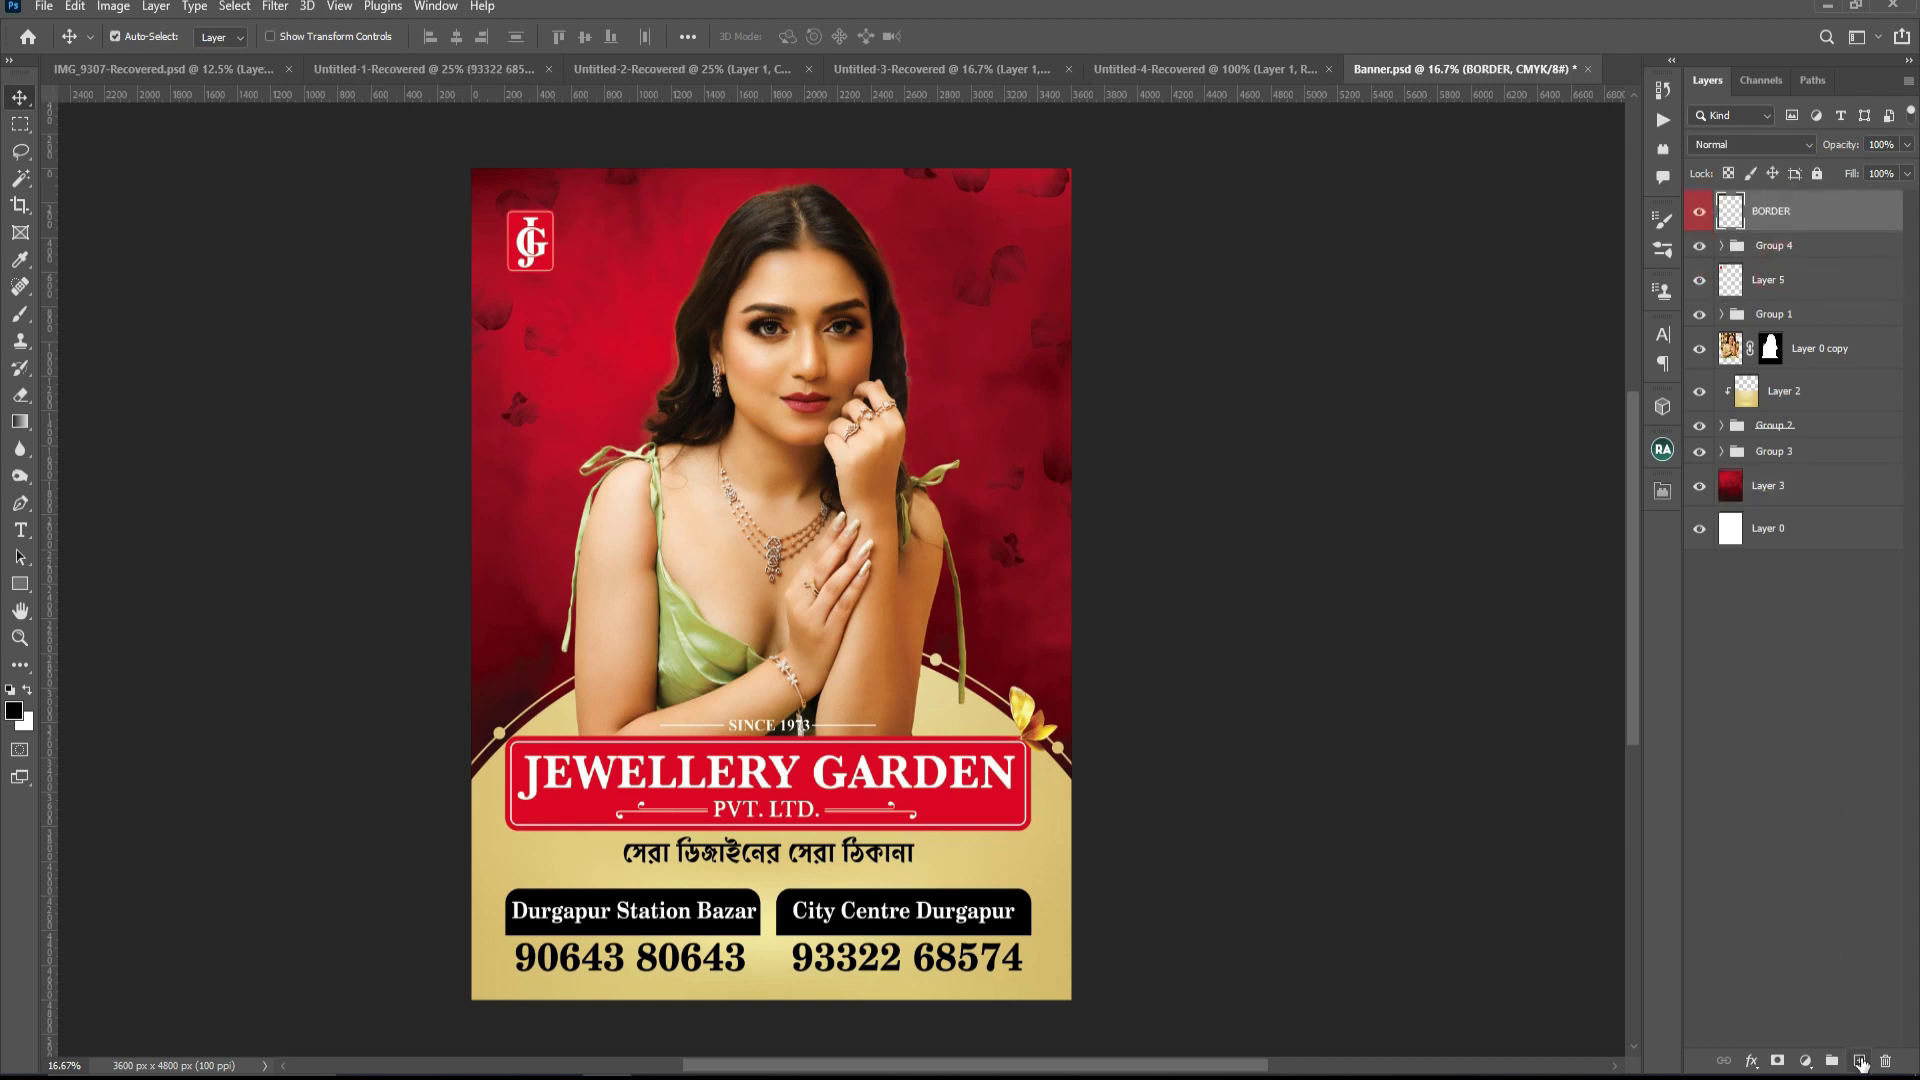
{"action": "left_click", "coordinate": [1860, 1062]}
{"action": "left_click", "coordinate": [22, 503]}
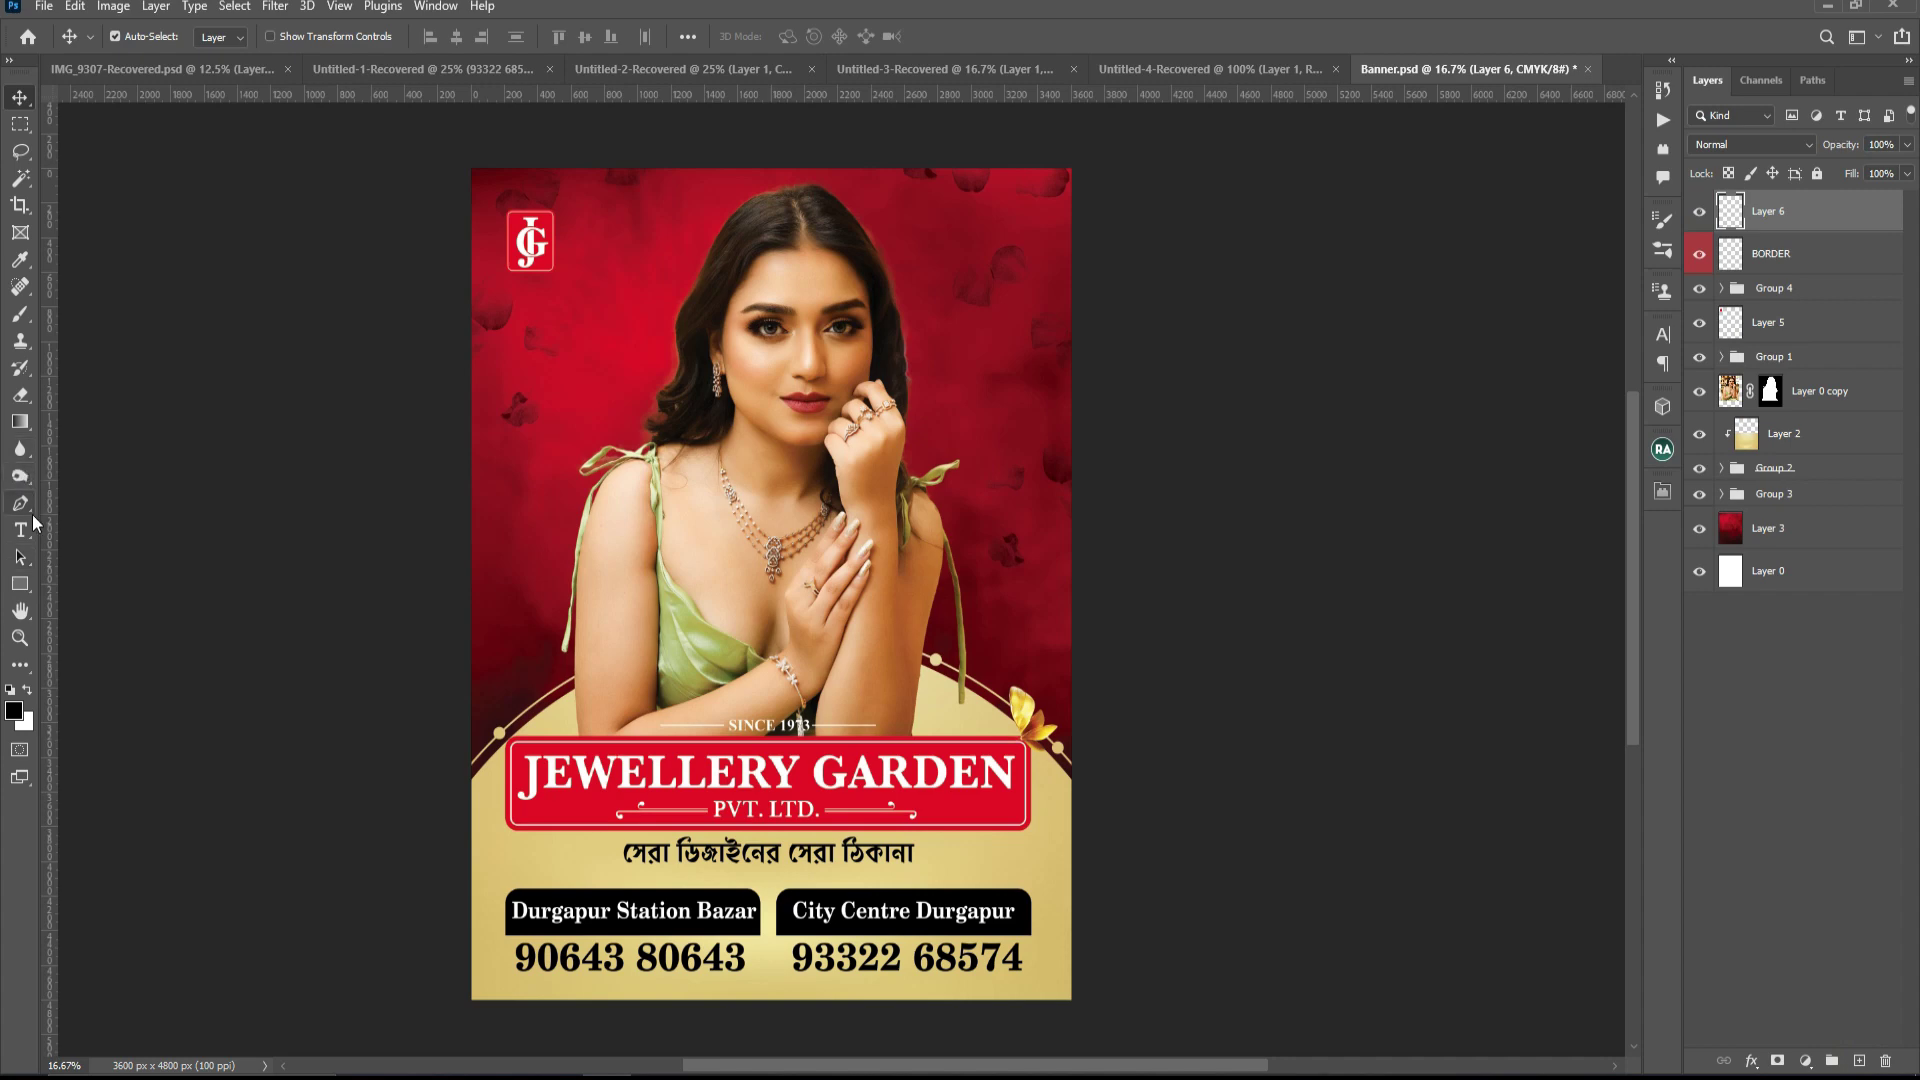
{"action": "left_click", "coordinate": [20, 314]}
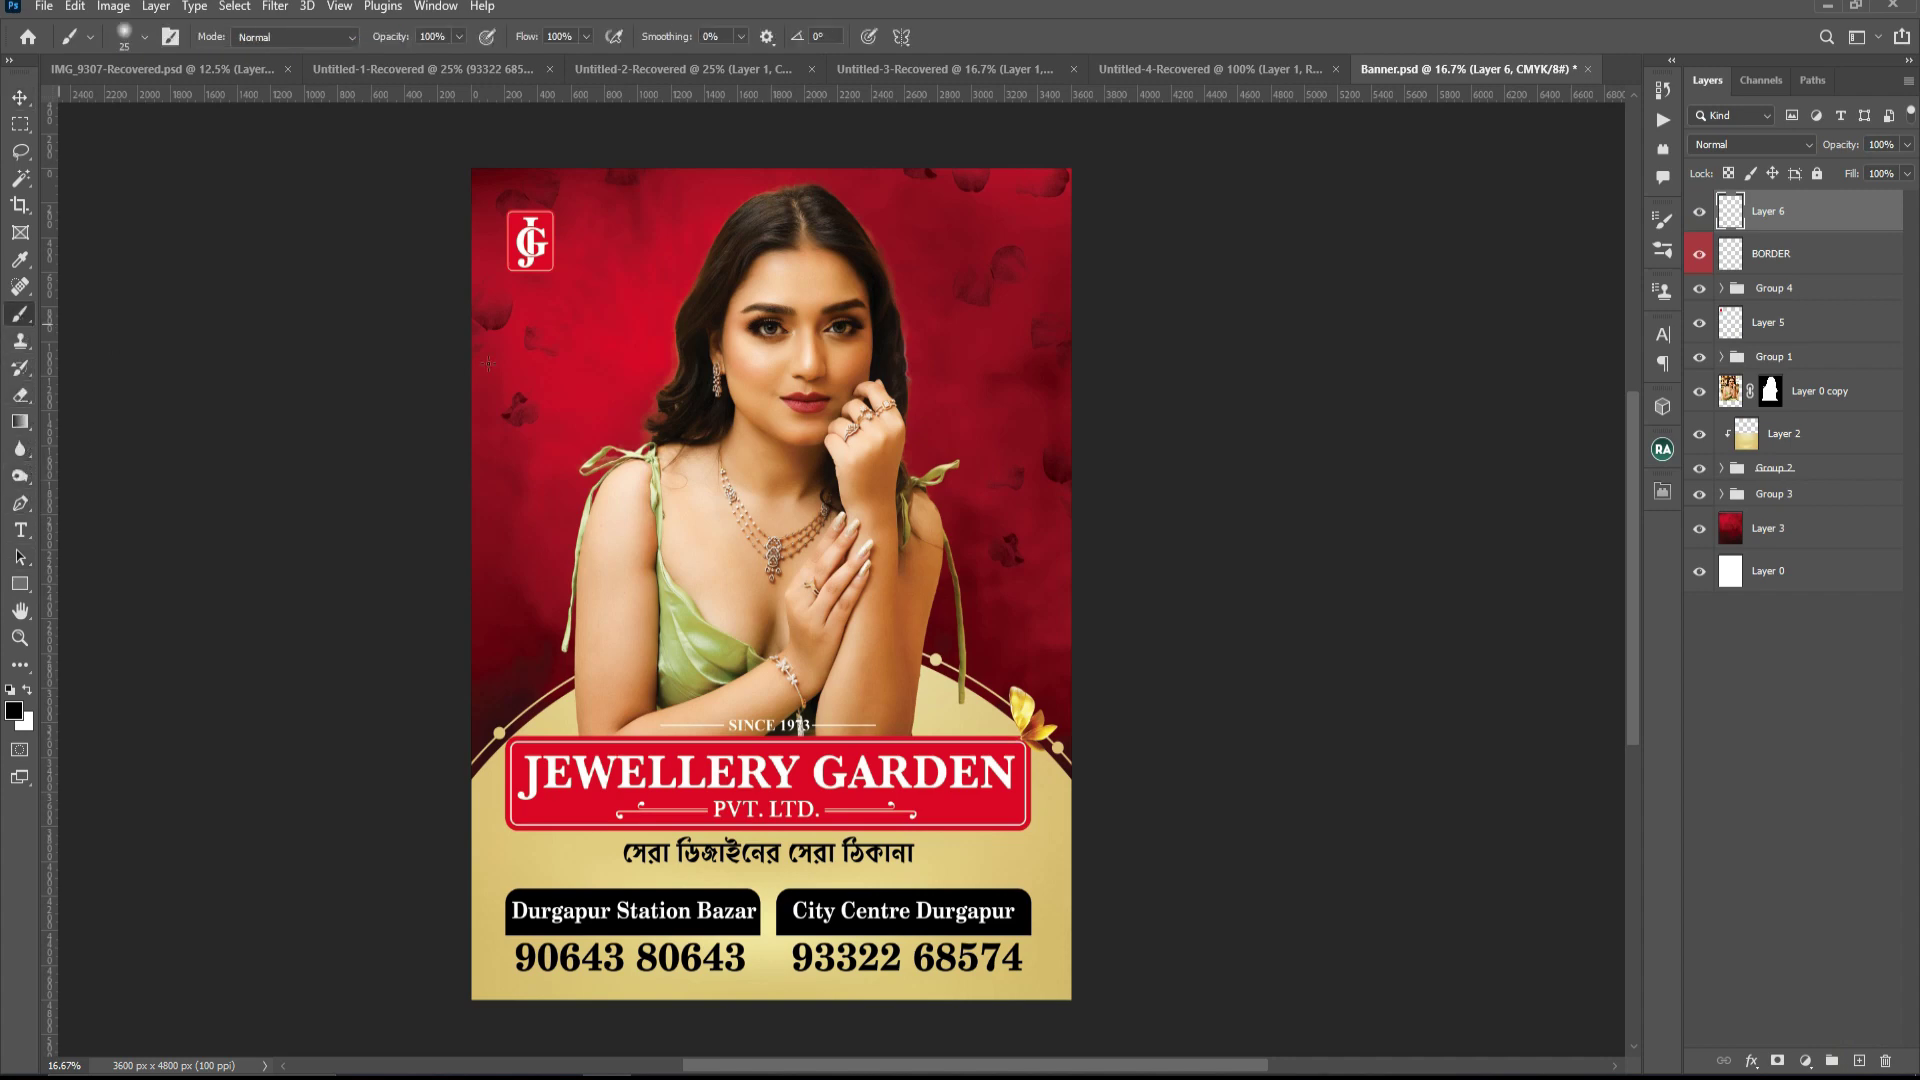
{"action": "key", "text": "ctrl+plus"}
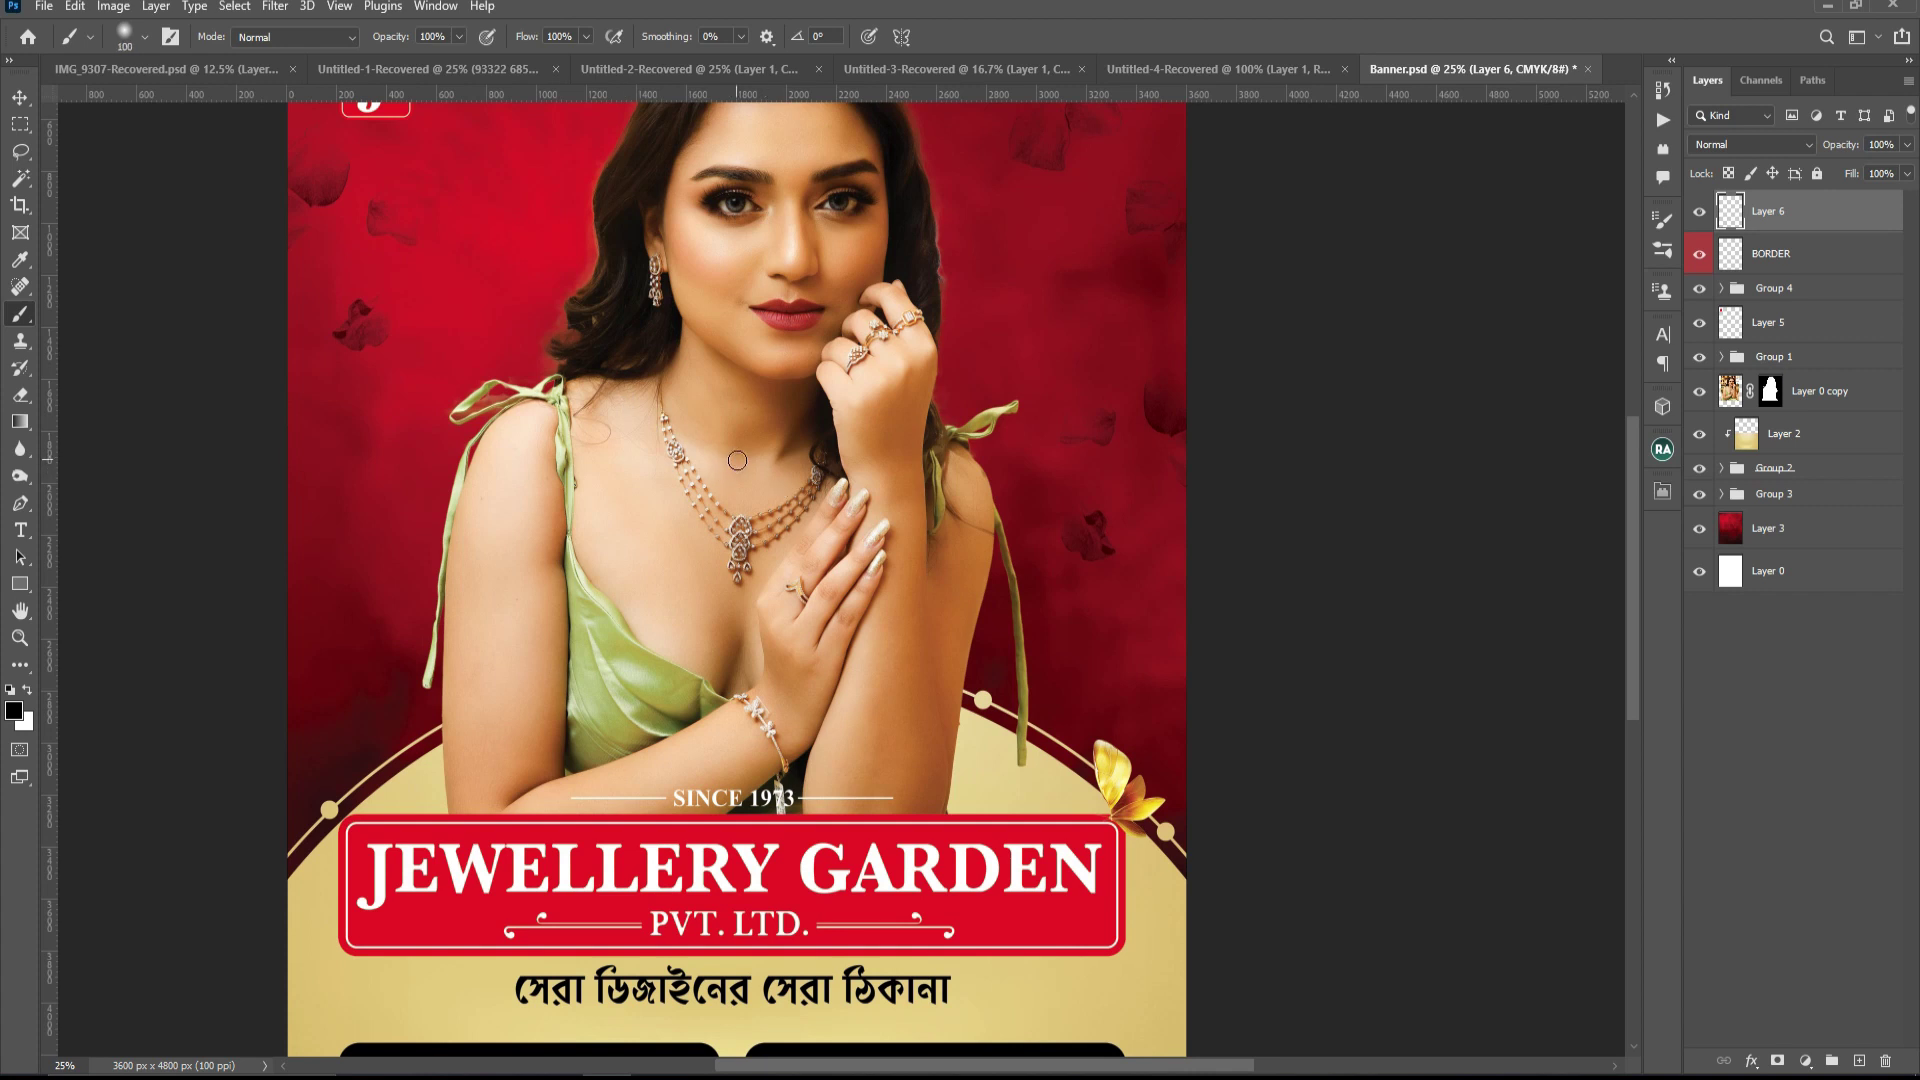
{"action": "left_click", "coordinate": [738, 459]}
- Give the new Layer 6 spot a white Color Overlay
{"action": "left_click", "coordinate": [1751, 1062]}
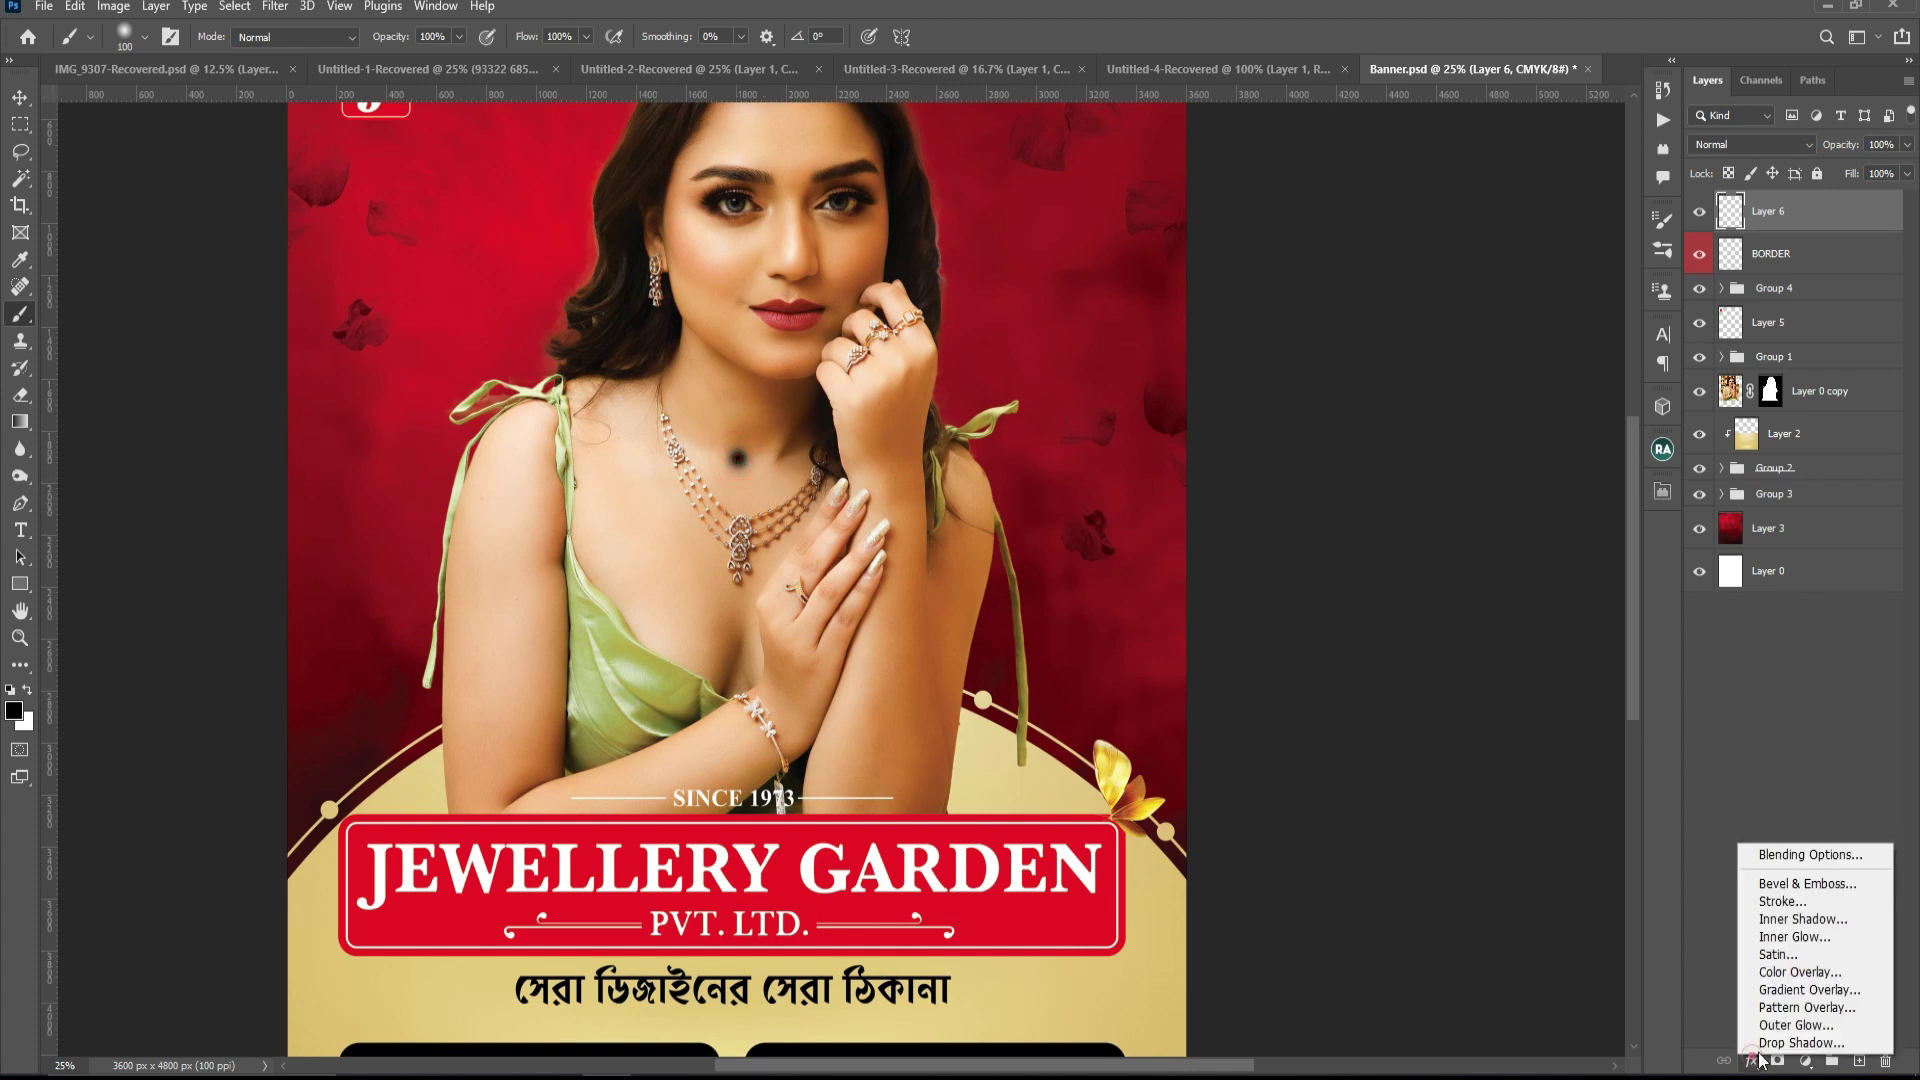
{"action": "left_click", "coordinate": [1794, 974]}
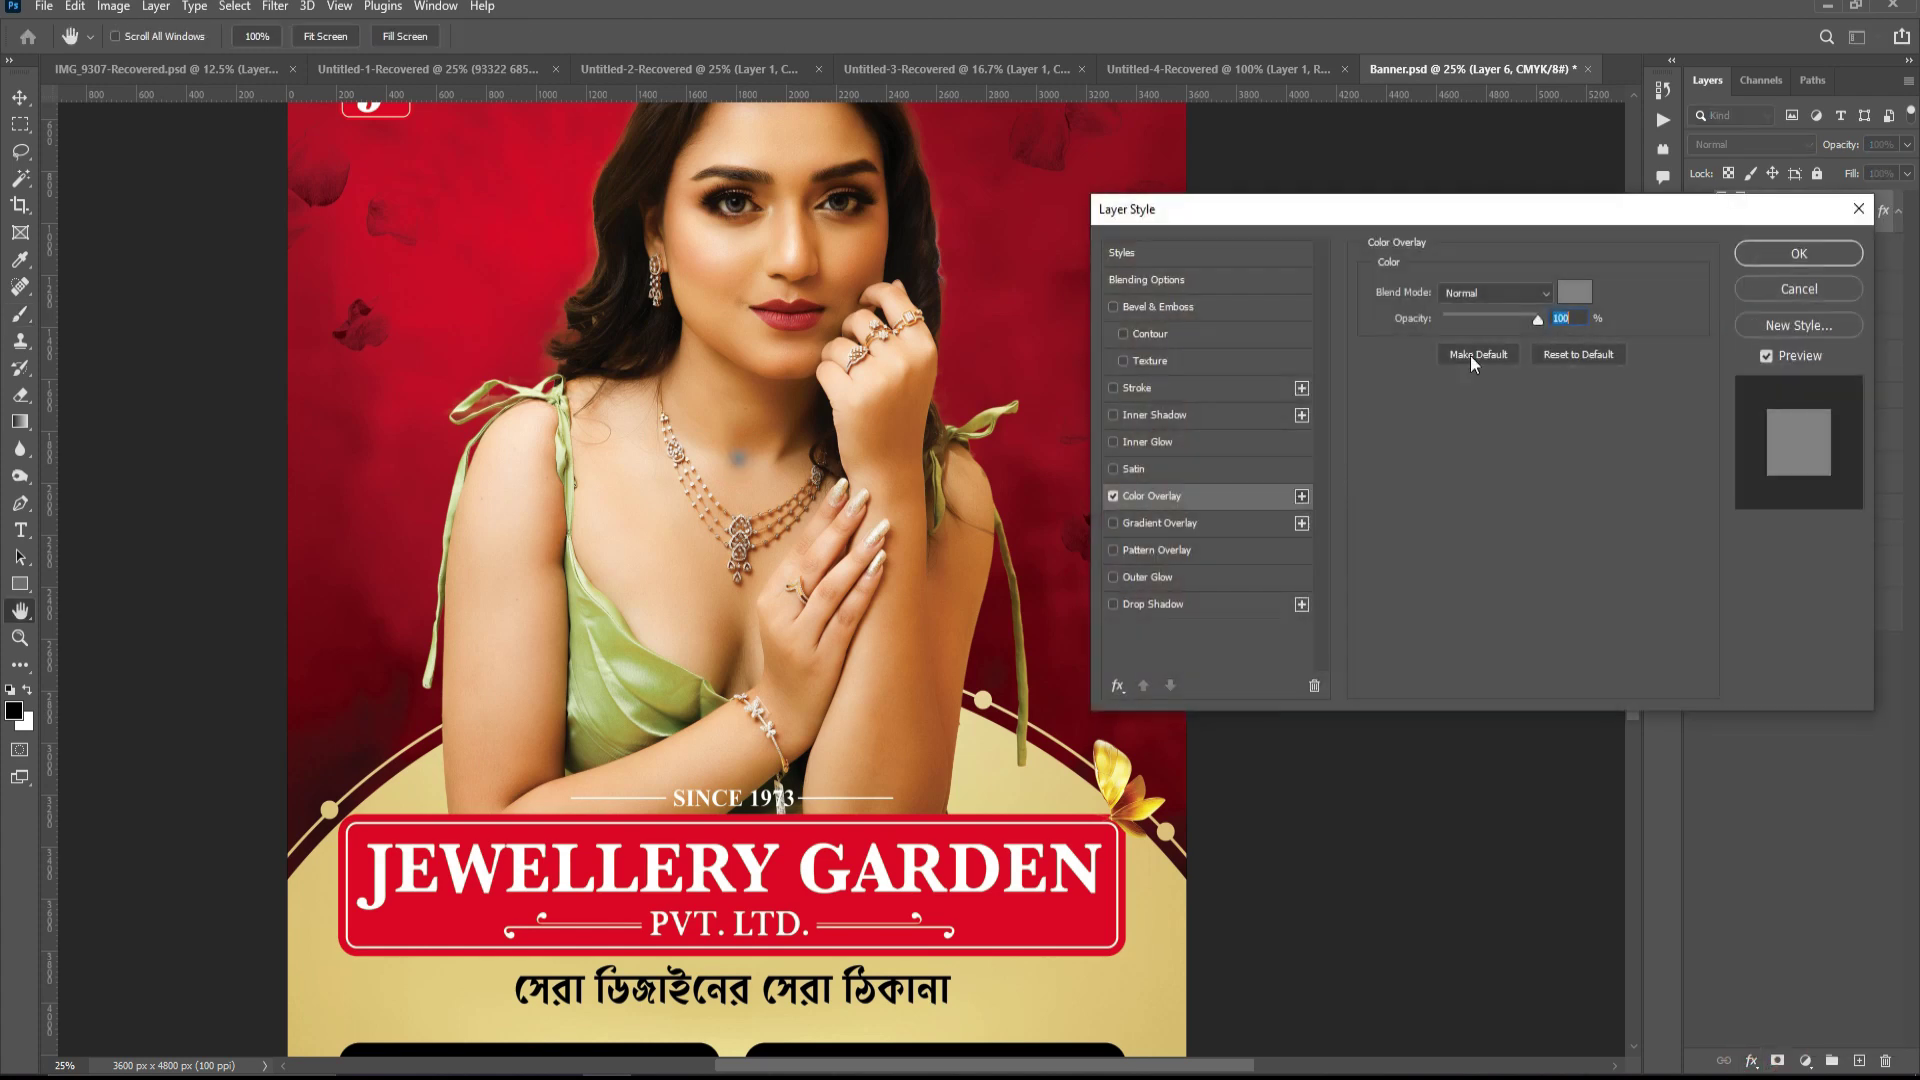
{"action": "left_click", "coordinate": [1580, 293]}
{"action": "left_click", "coordinate": [1437, 790]}
{"action": "key", "text": "Return"}
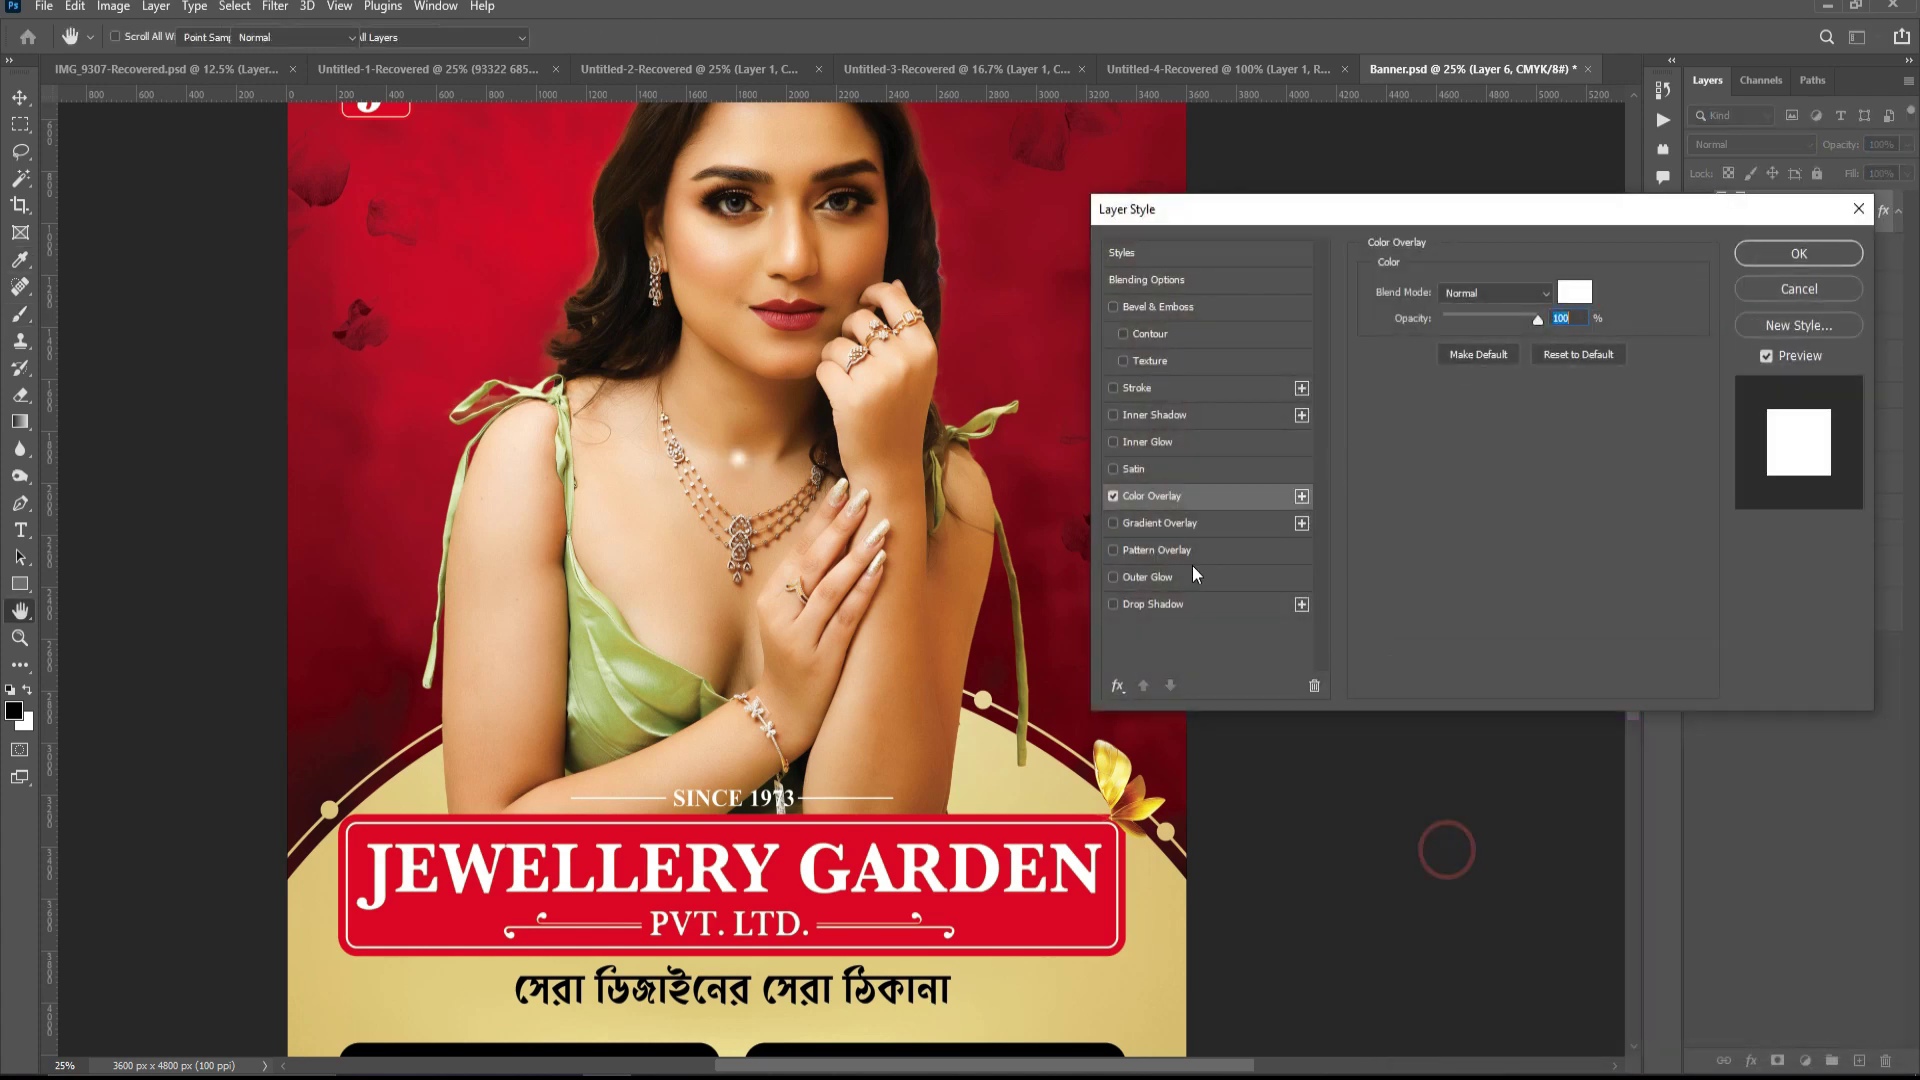
{"action": "key", "text": "Return"}
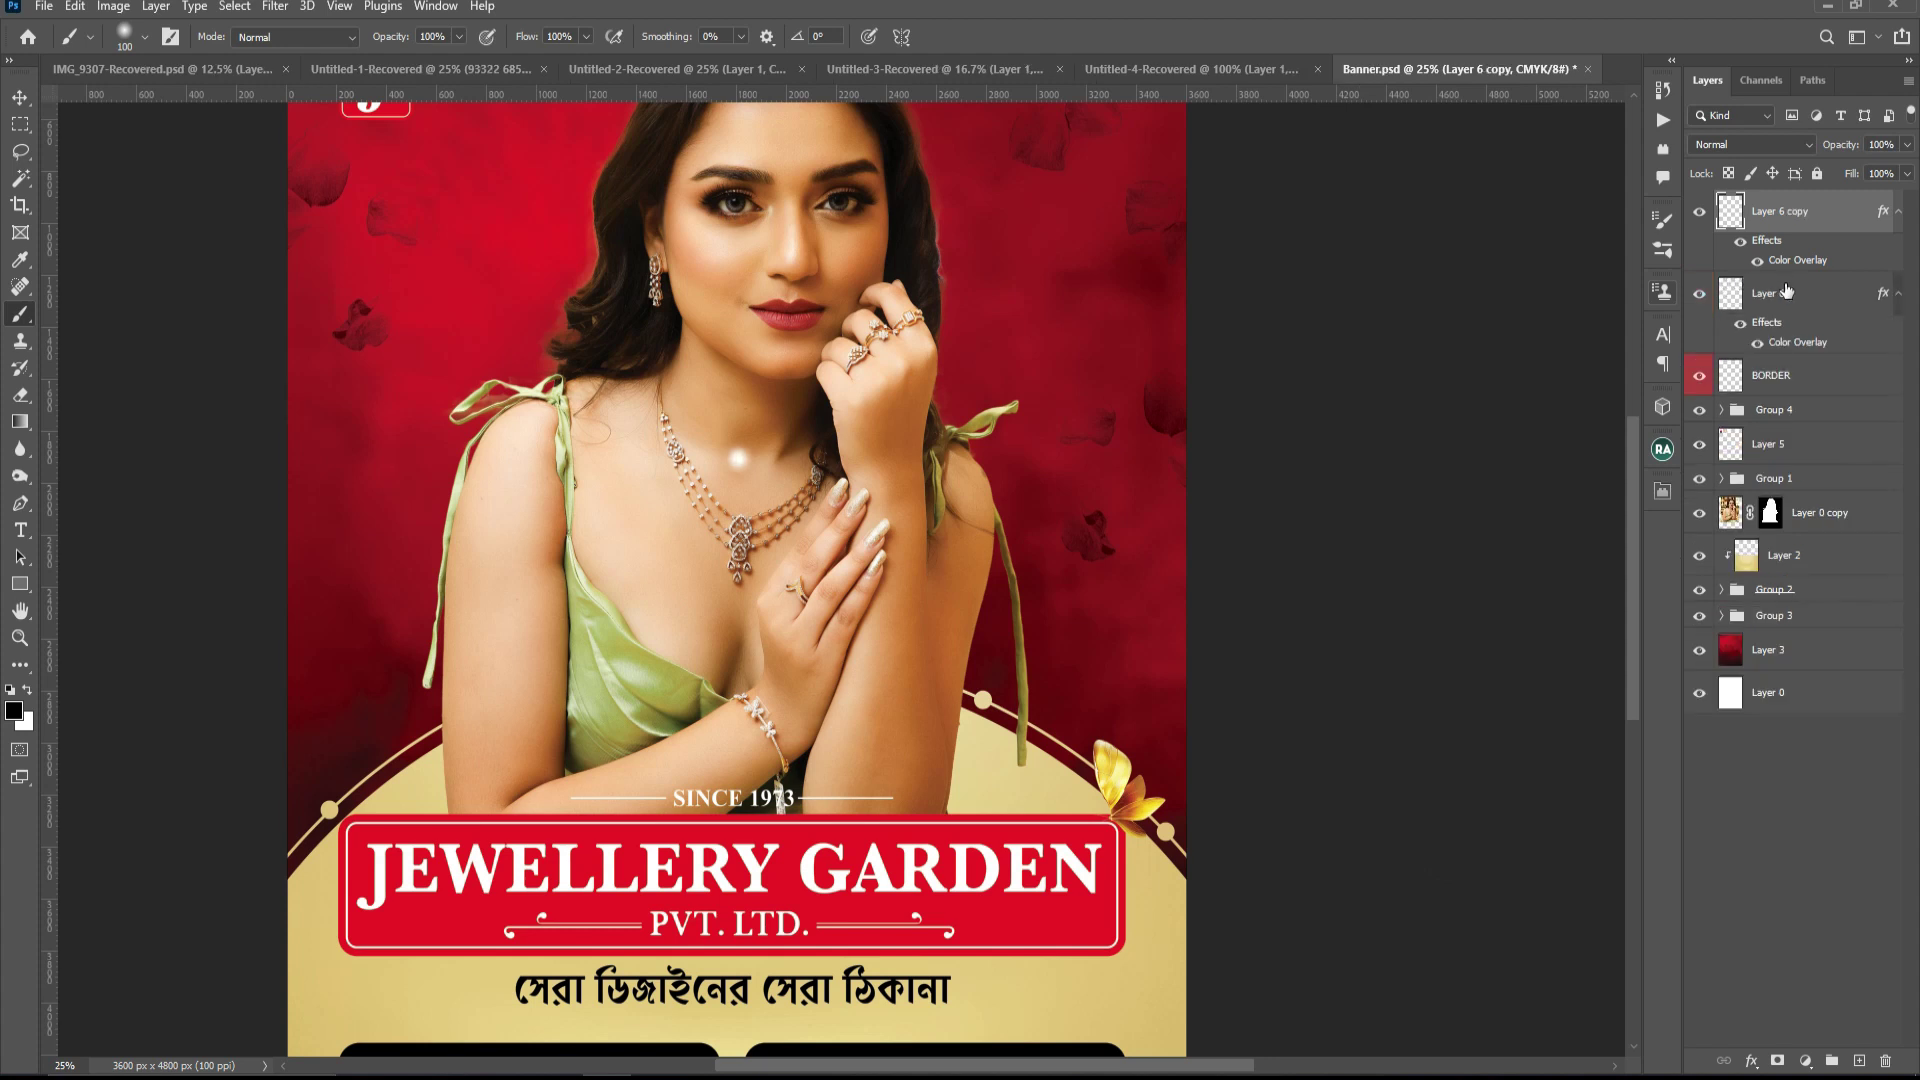
- Duplicate the glow and enlarge one copy to about five times its size
{"action": "key", "text": "ctrl+j"}
{"action": "left_click", "coordinate": [1784, 293]}
{"action": "key", "text": "ctrl+t"}
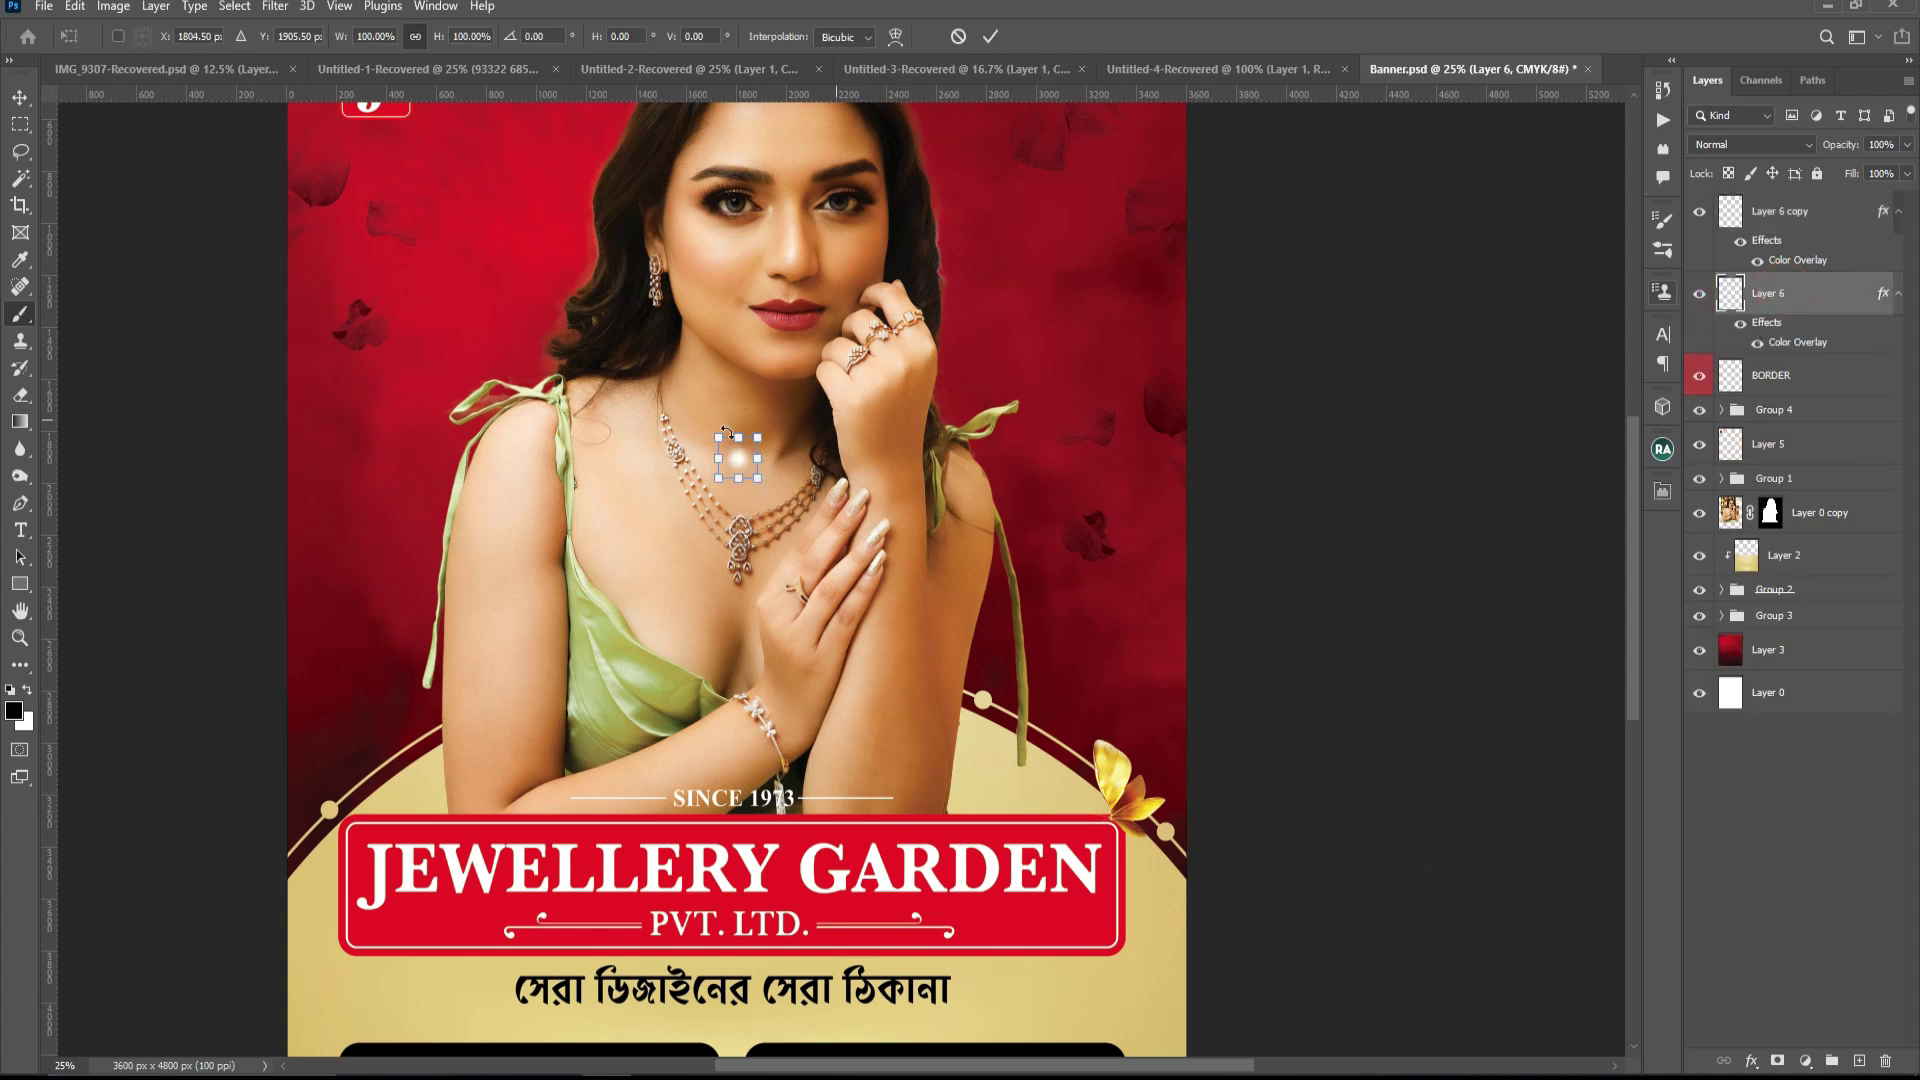
{"action": "left_click_drag", "start_coordinate": [762, 432], "coordinate": [861, 364]}
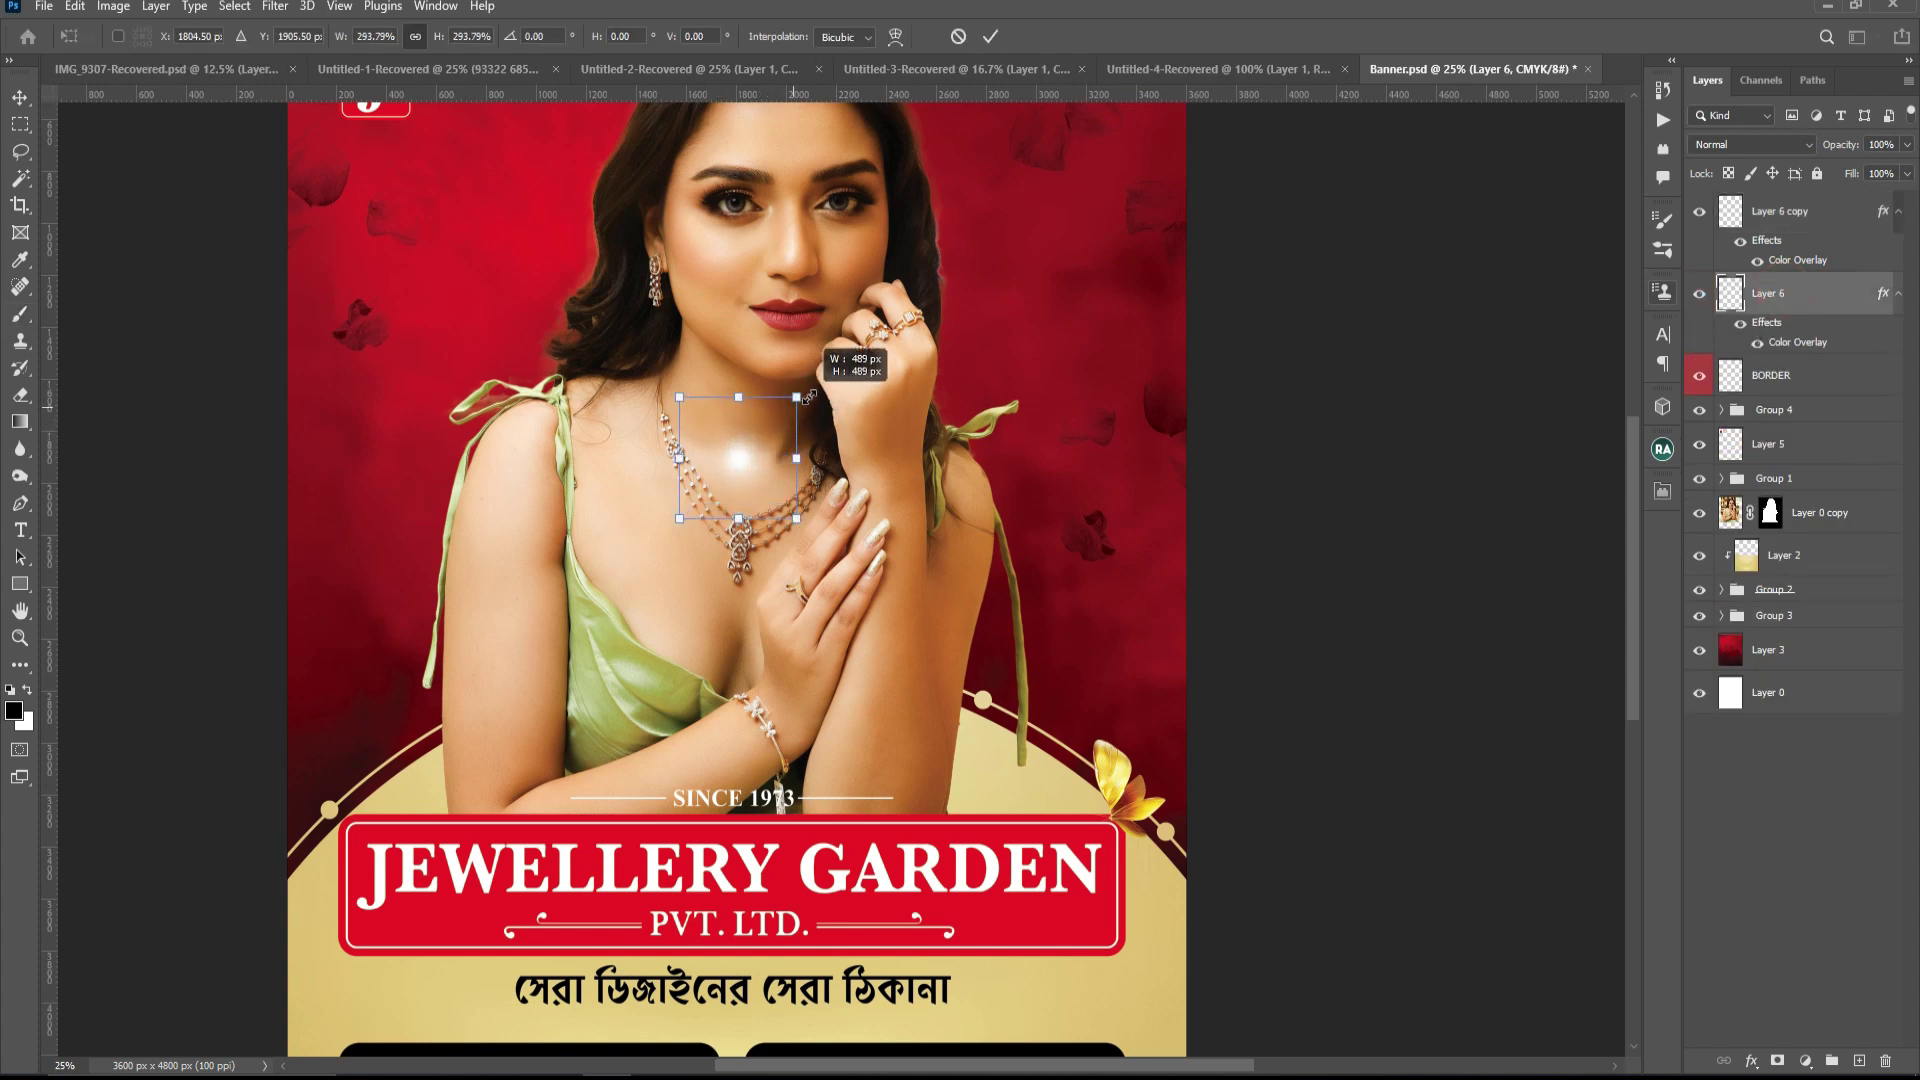
{"action": "key", "text": "Return"}
- Tint the enlarged glow with a peach #f4ab78 Color Overlay sampled from the model's skin
{"action": "key", "text": "b"}
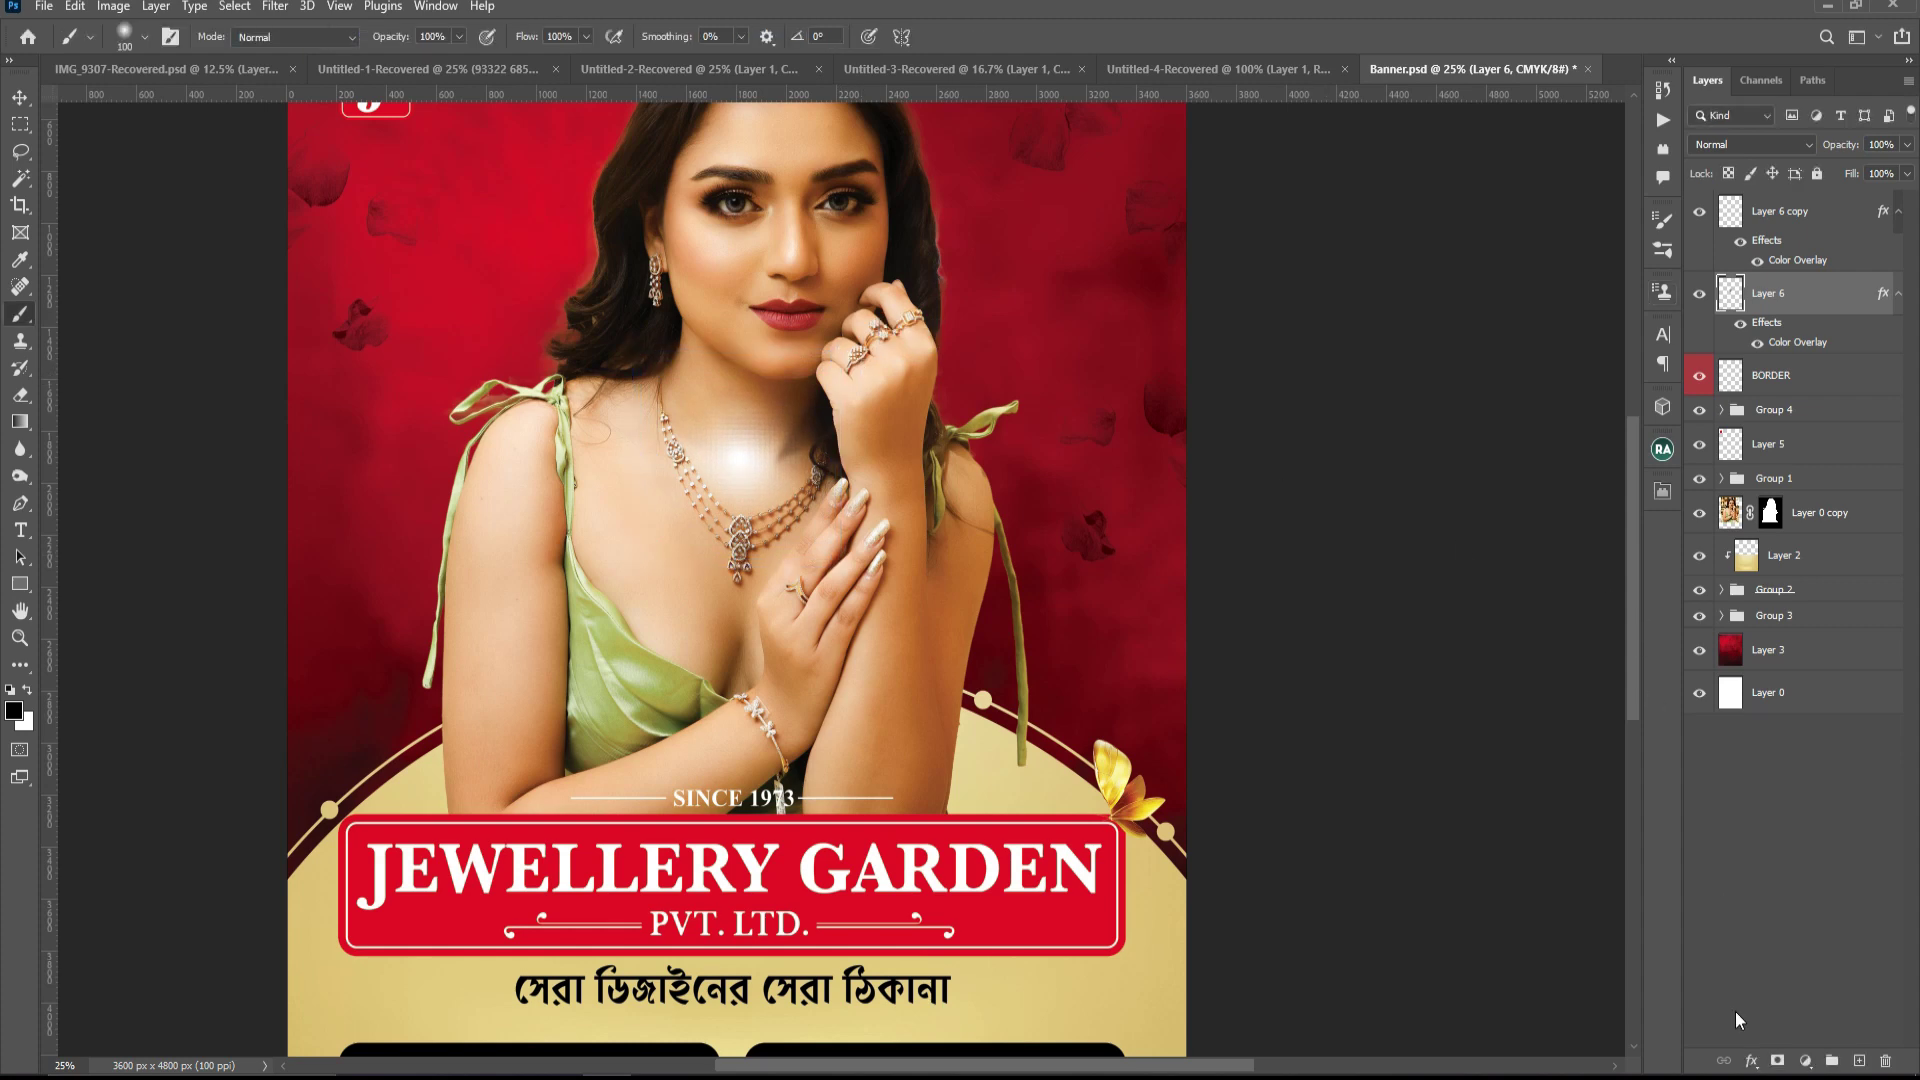
{"action": "left_click", "coordinate": [1751, 1062]}
{"action": "left_click", "coordinate": [1789, 968]}
{"action": "left_click", "coordinate": [1575, 292]}
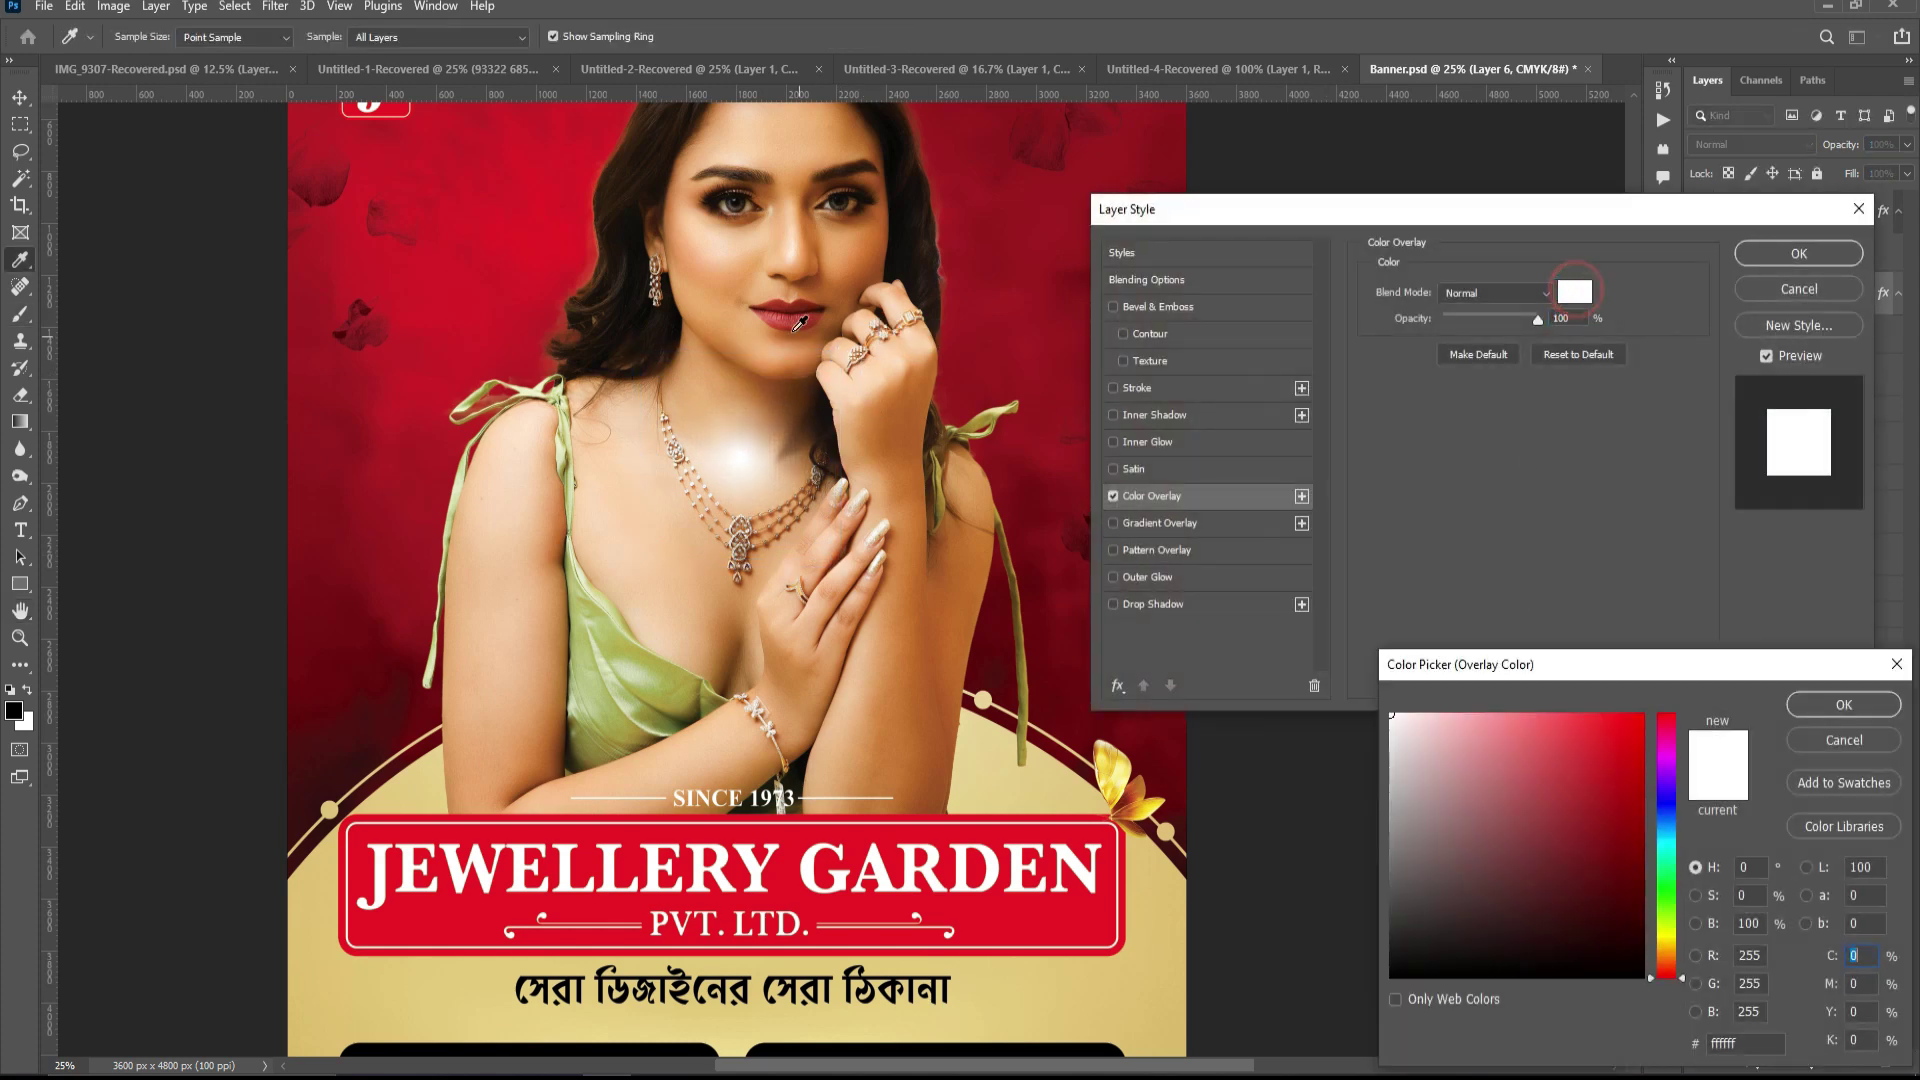
{"action": "left_click", "coordinate": [852, 254]}
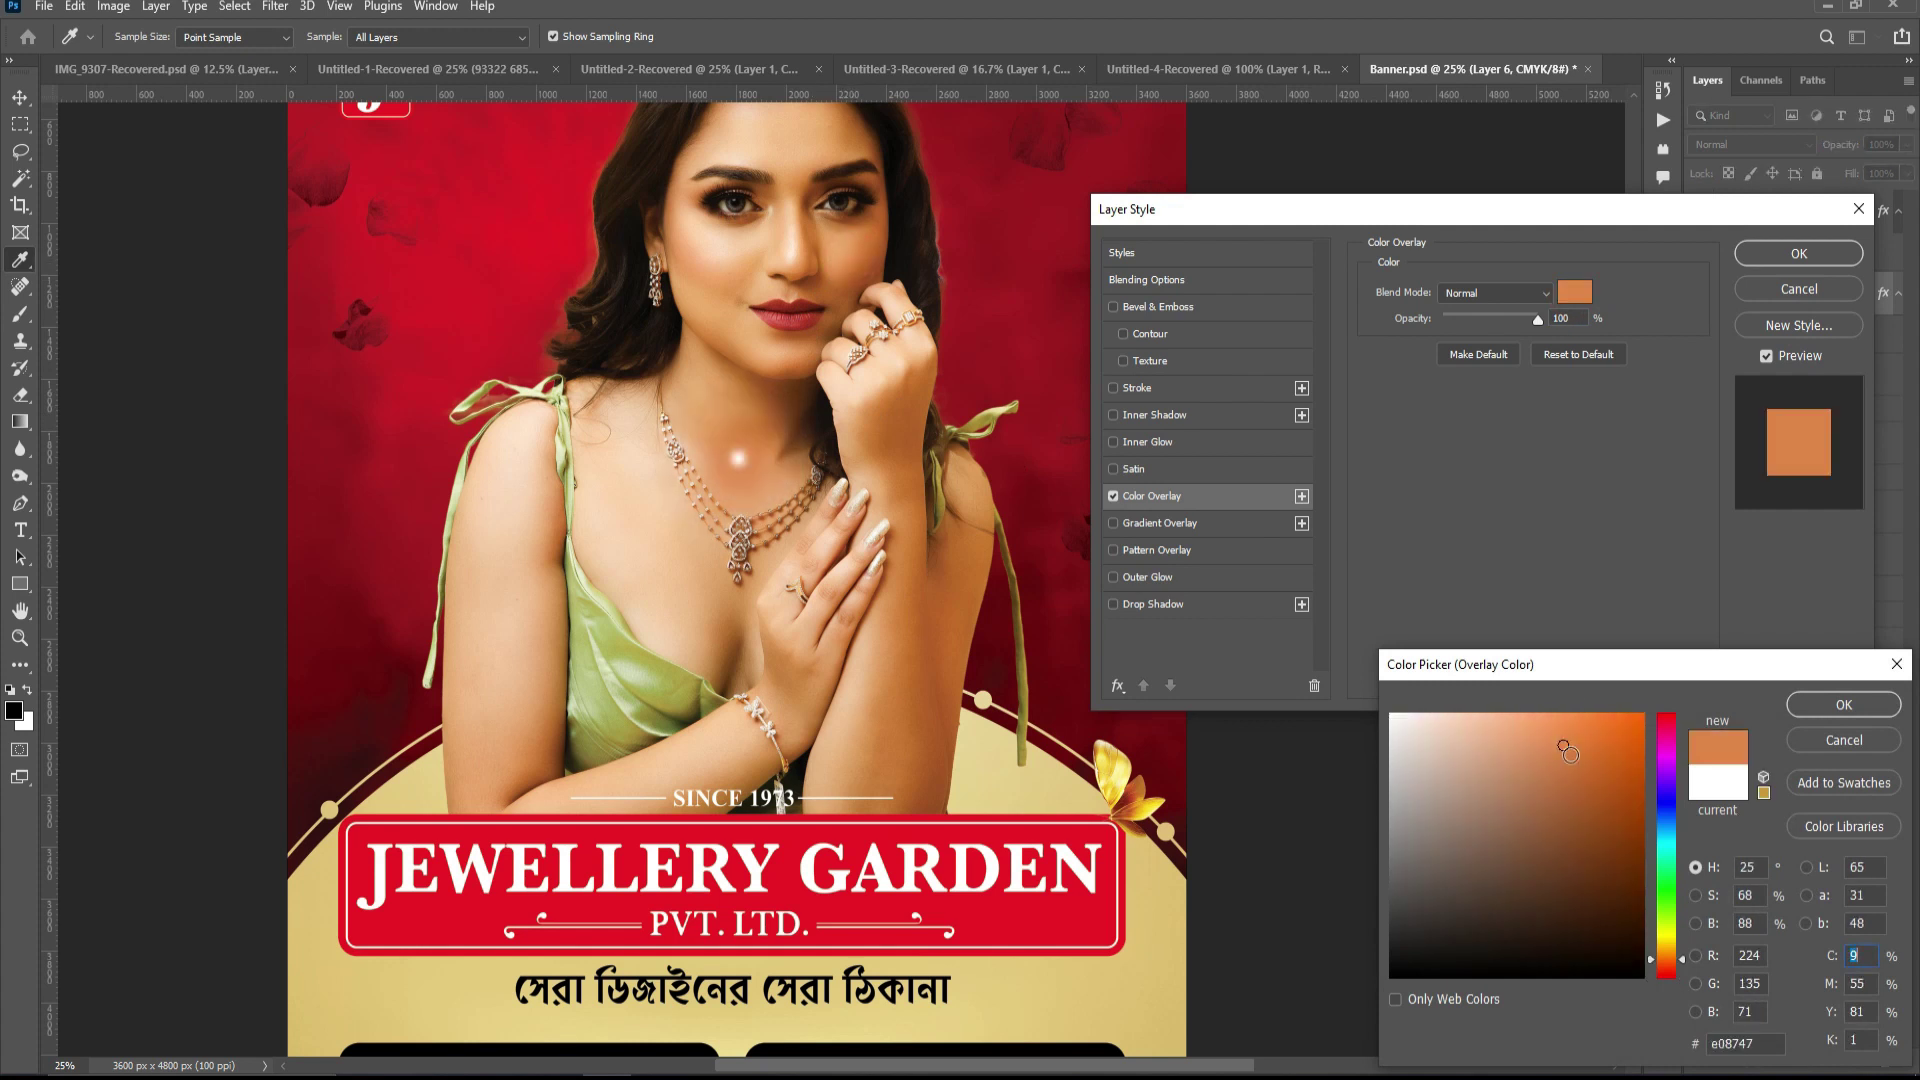
{"action": "left_click", "coordinate": [1517, 723]}
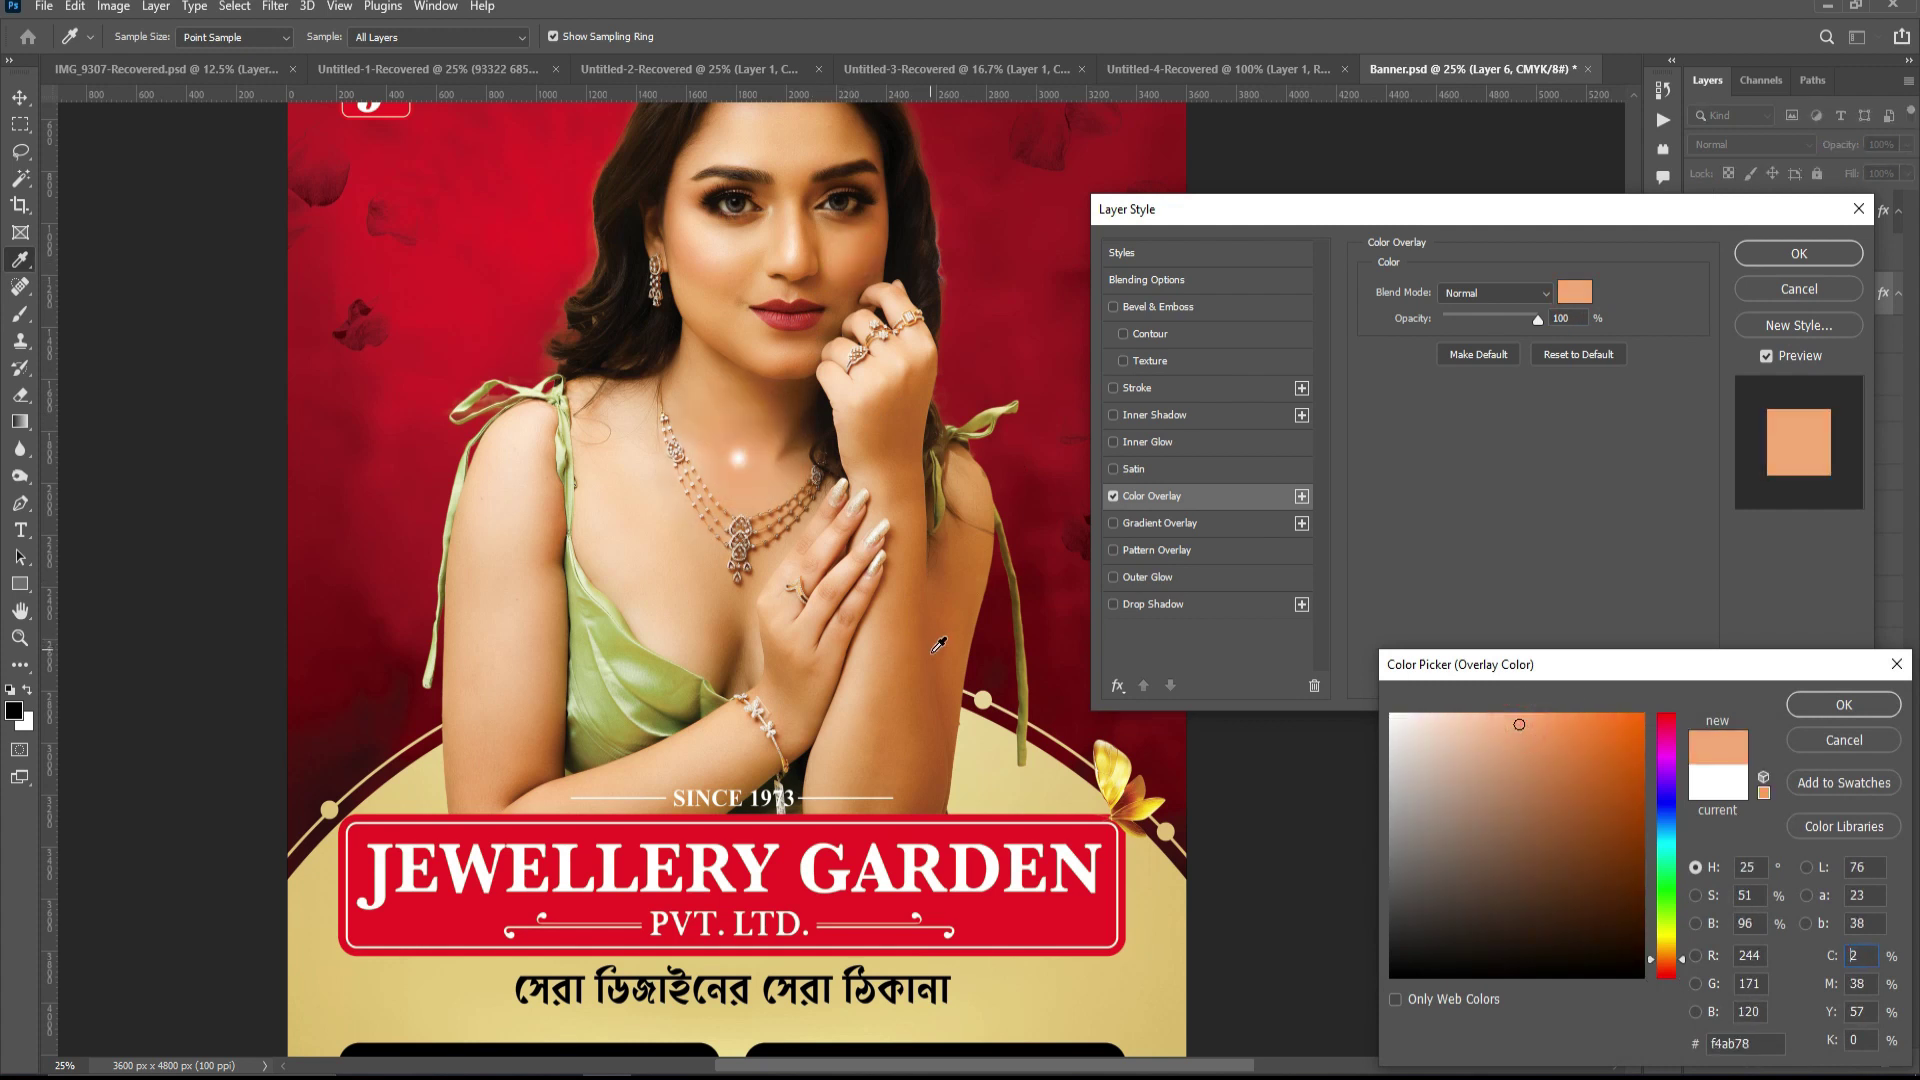
{"action": "key", "text": "Return"}
{"action": "key", "text": "Return"}
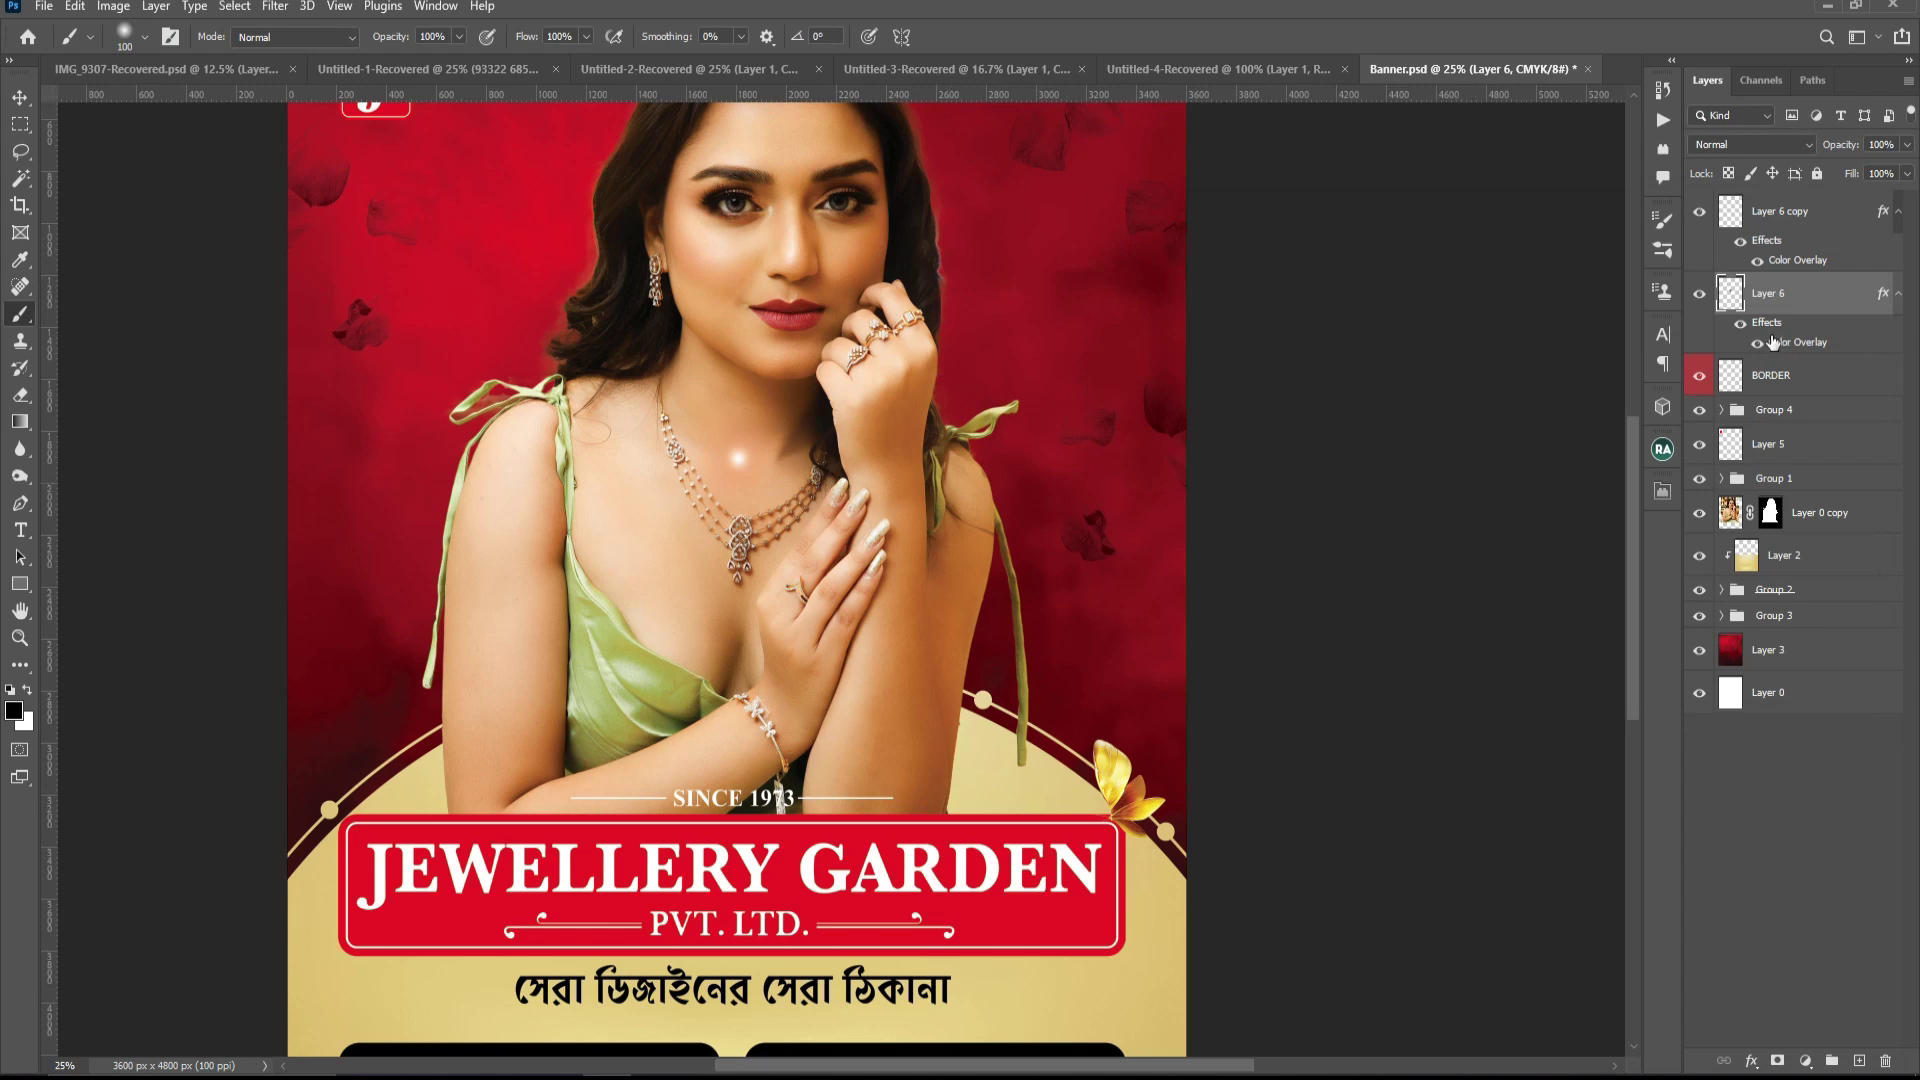
{"action": "left_click", "coordinate": [1766, 212], "text": "shift"}
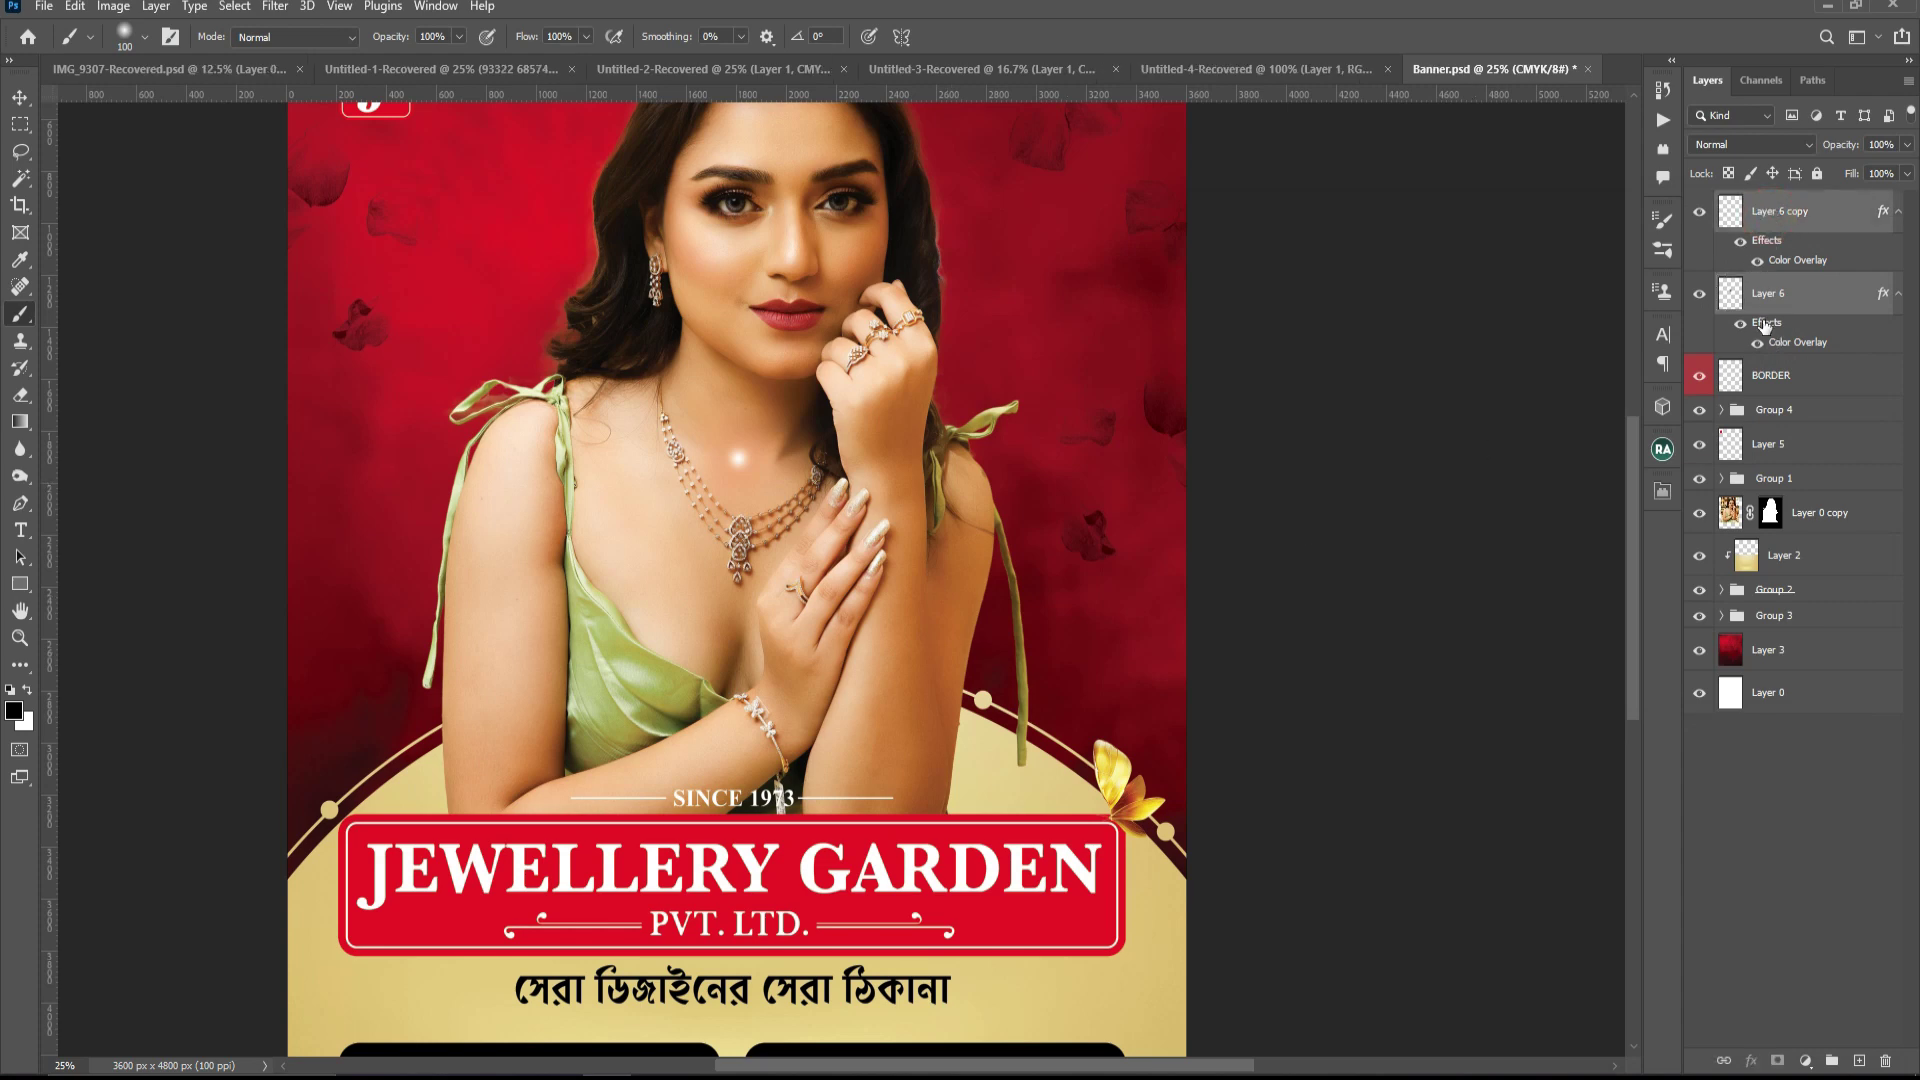
- Merge the two glow layers and enlarge the result about 530%
{"action": "key", "text": "ctrl+e"}
{"action": "key", "text": "ctrl+minus"}
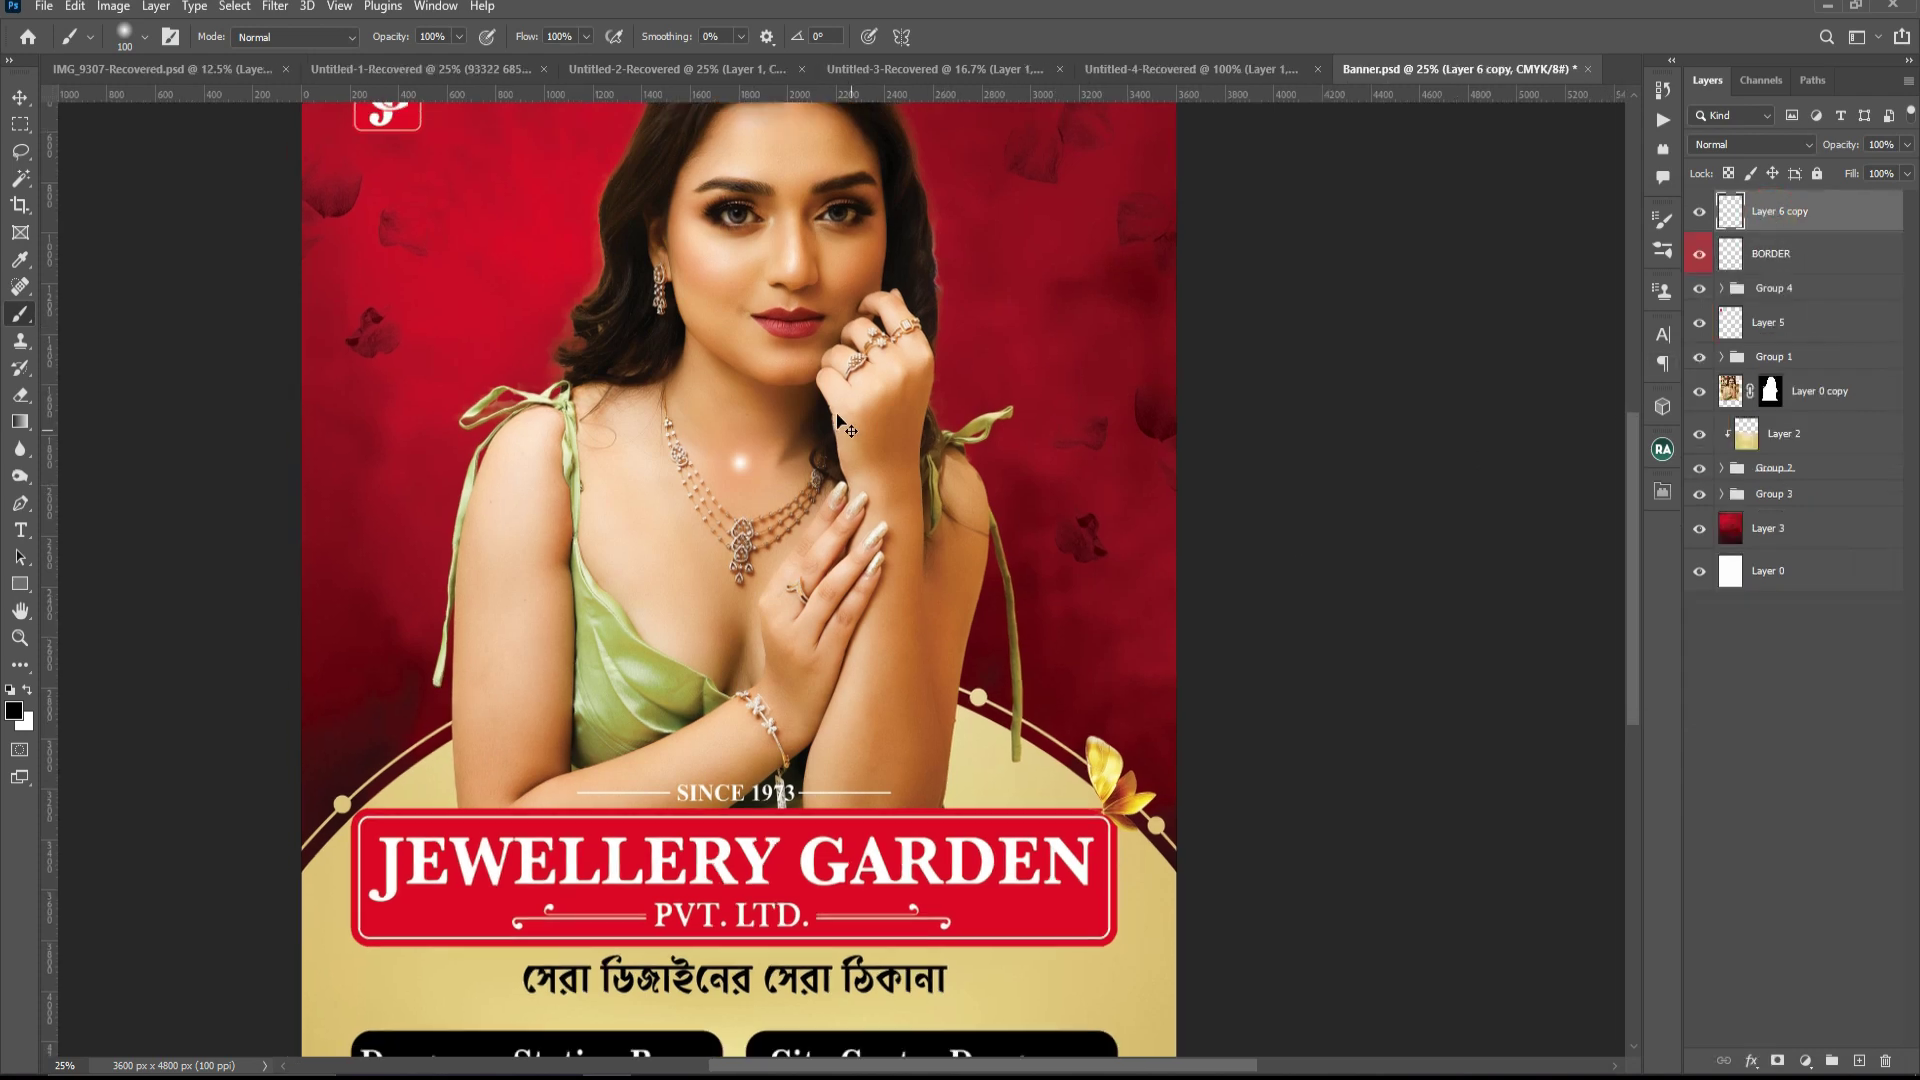
{"action": "key", "text": "ctrl+t"}
{"action": "left_click_drag", "start_coordinate": [840, 427], "coordinate": [1140, 115]}
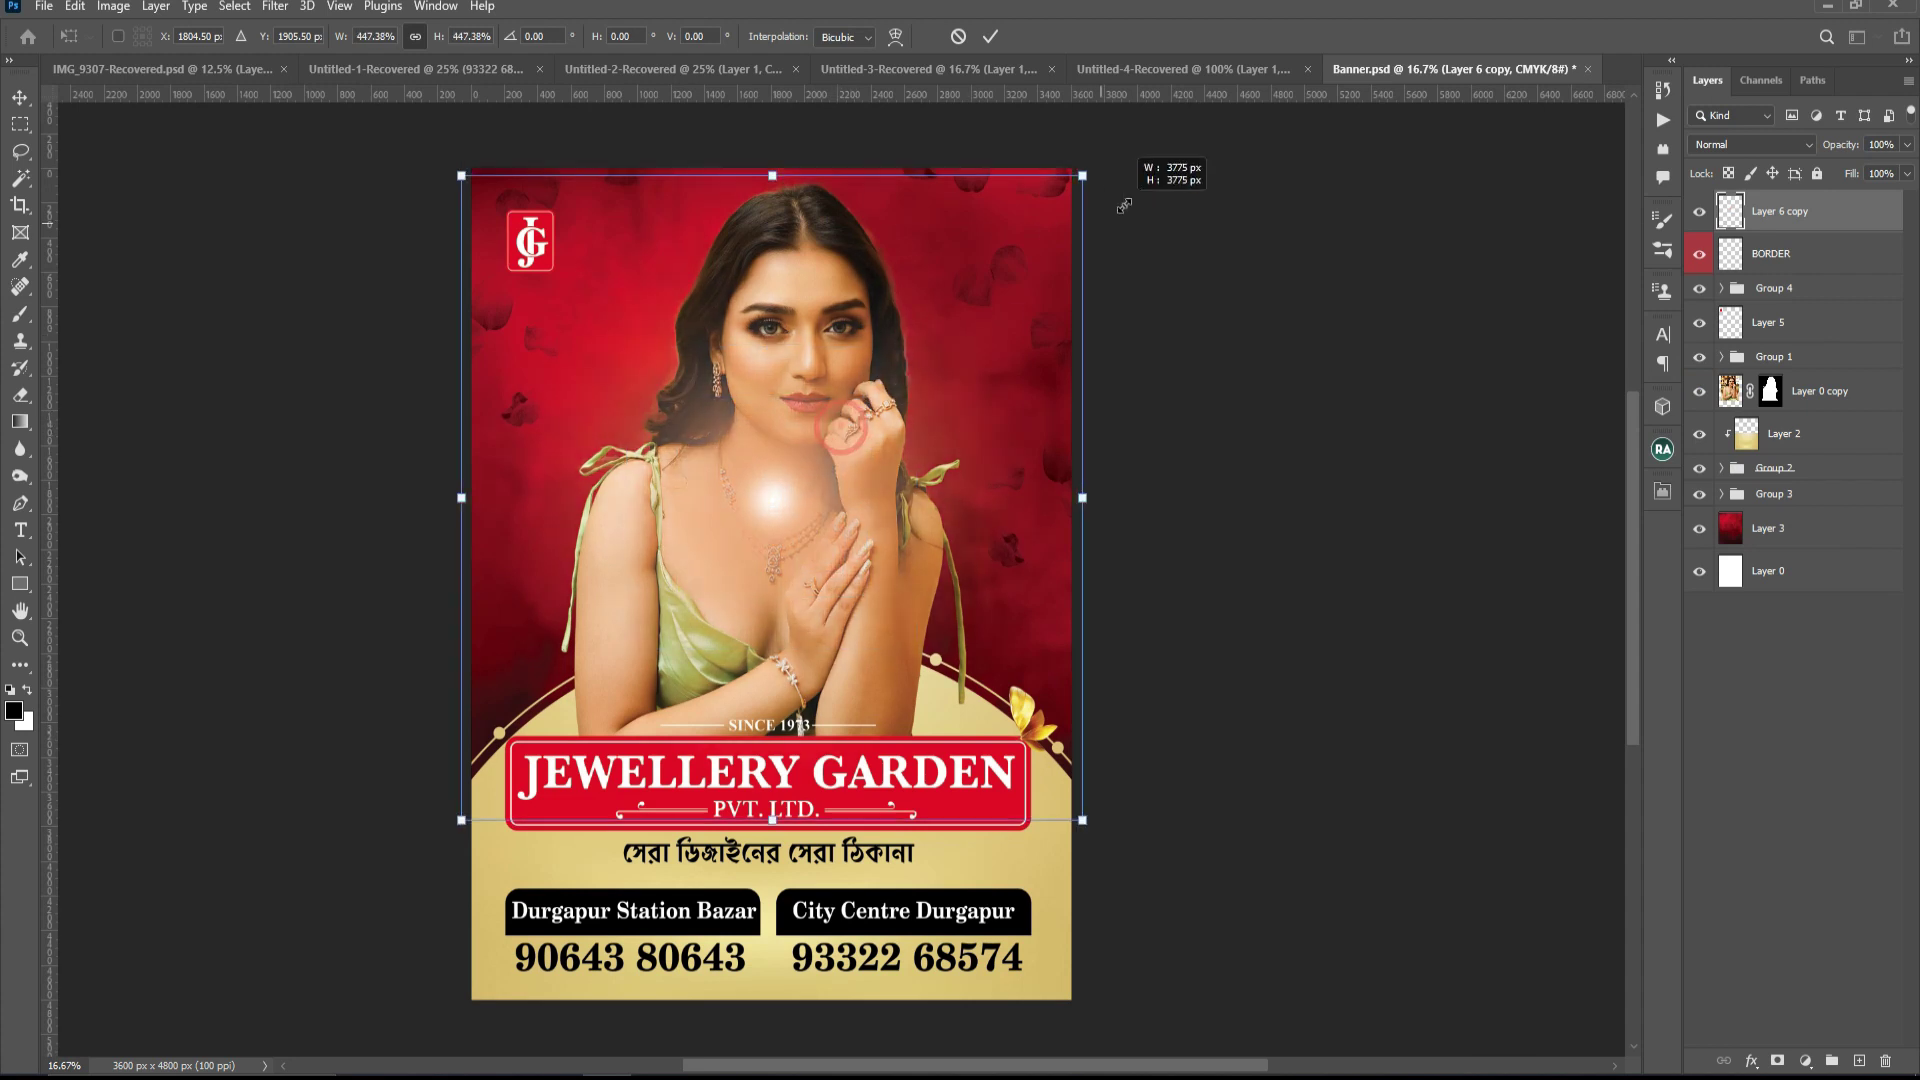
{"action": "key", "text": "Return"}
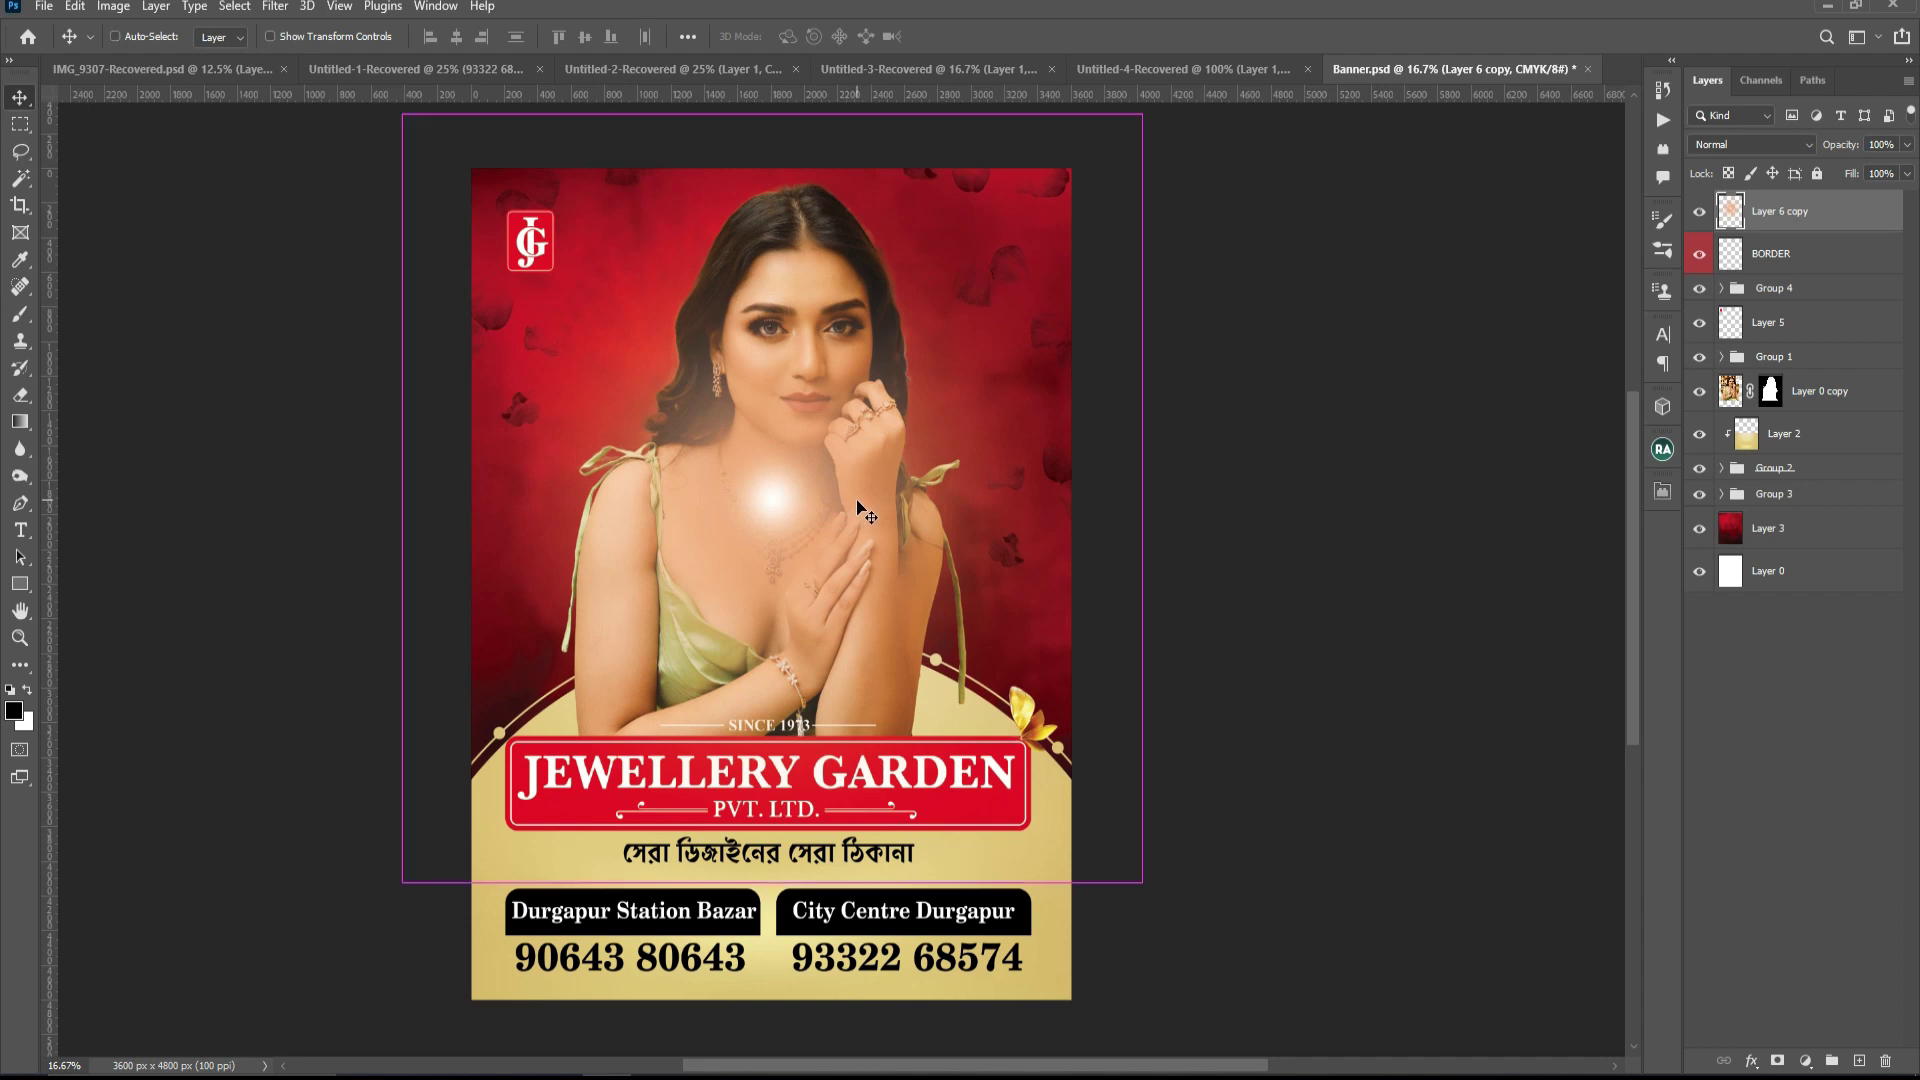
- Move the glow behind the model, just above the red background Layer 3
{"action": "key", "text": "ctrl+bracketleft"}
{"action": "key", "text": "ctrl+bracketleft"}
{"action": "key", "text": "ctrl+bracketleft"}
{"action": "key", "text": "ctrl+bracketleft"}
{"action": "key", "text": "ctrl+bracketleft"}
{"action": "key", "text": "ctrl+bracketleft"}
{"action": "key", "text": "ctrl+bracketleft"}
{"action": "key", "text": "ctrl+bracketleft"}
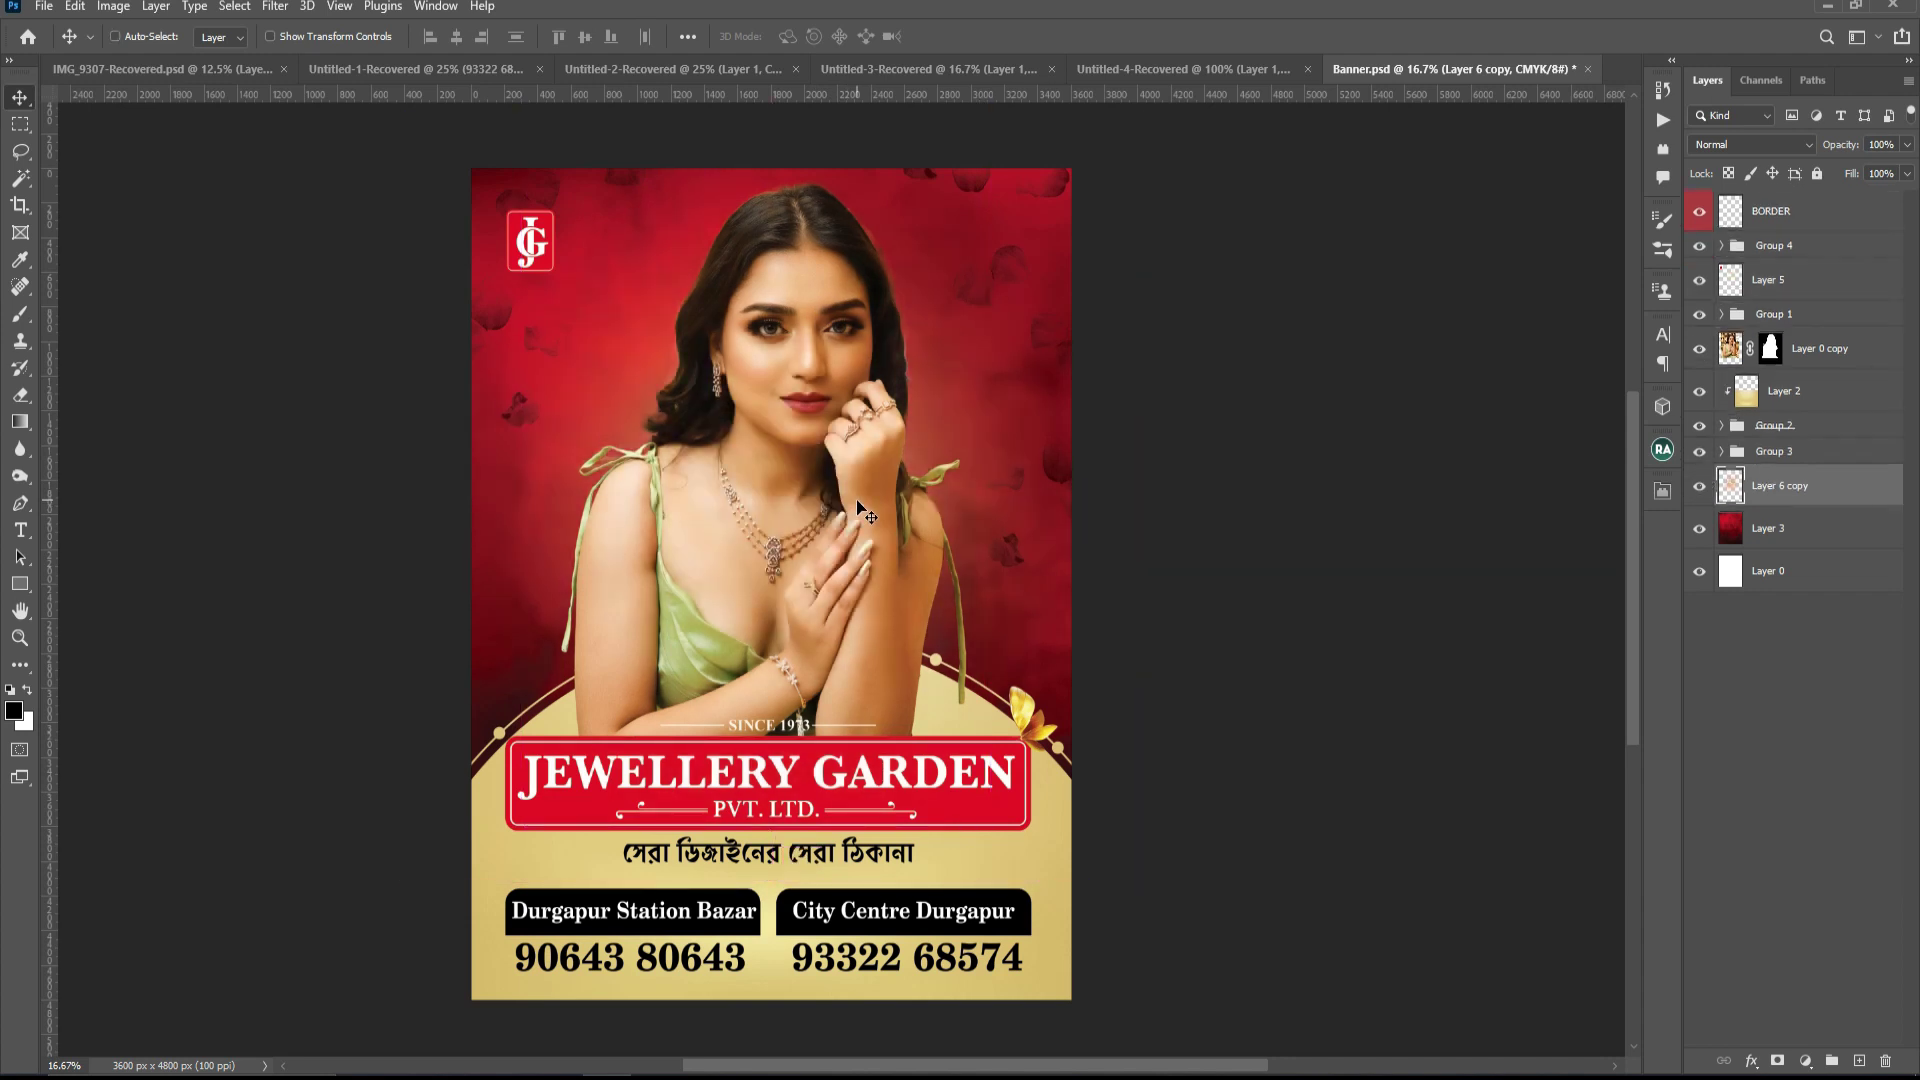
{"action": "key", "text": "ctrl+t"}
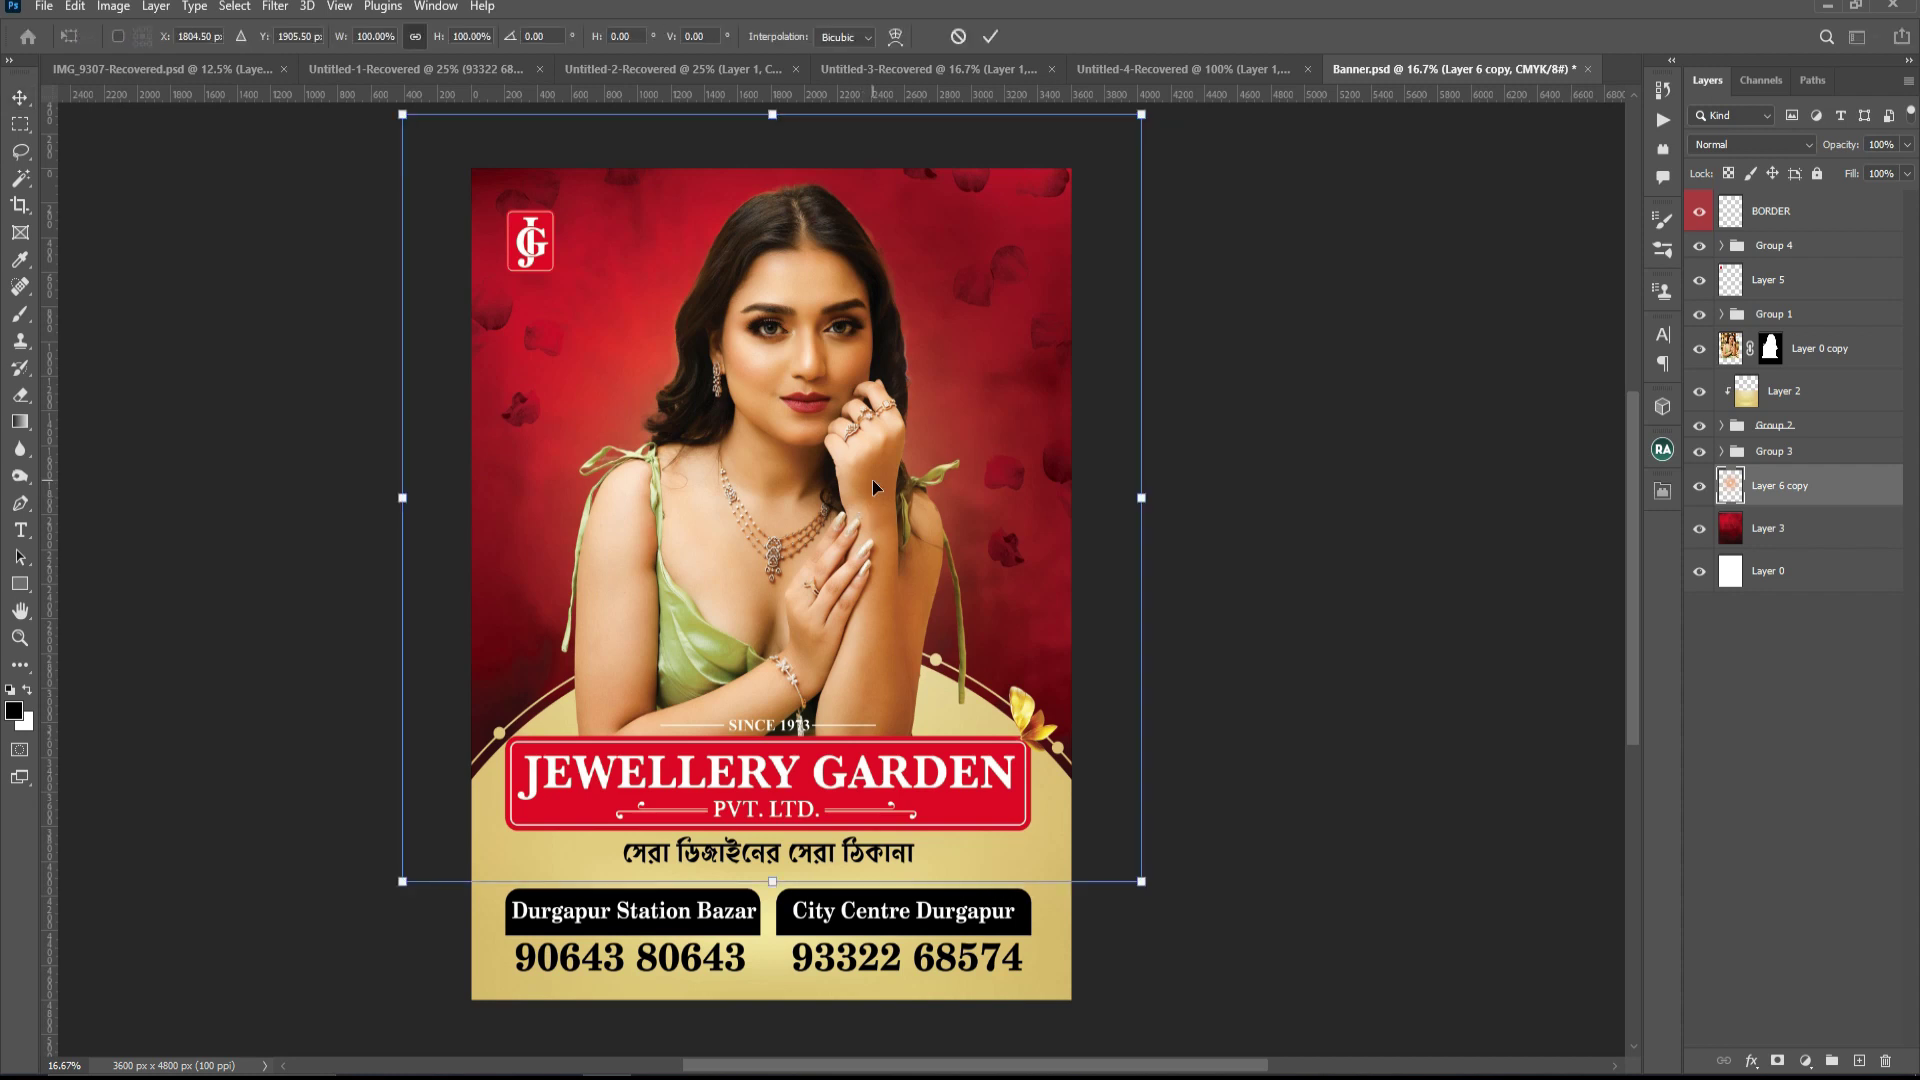
{"action": "key", "text": "ctrl+minus"}
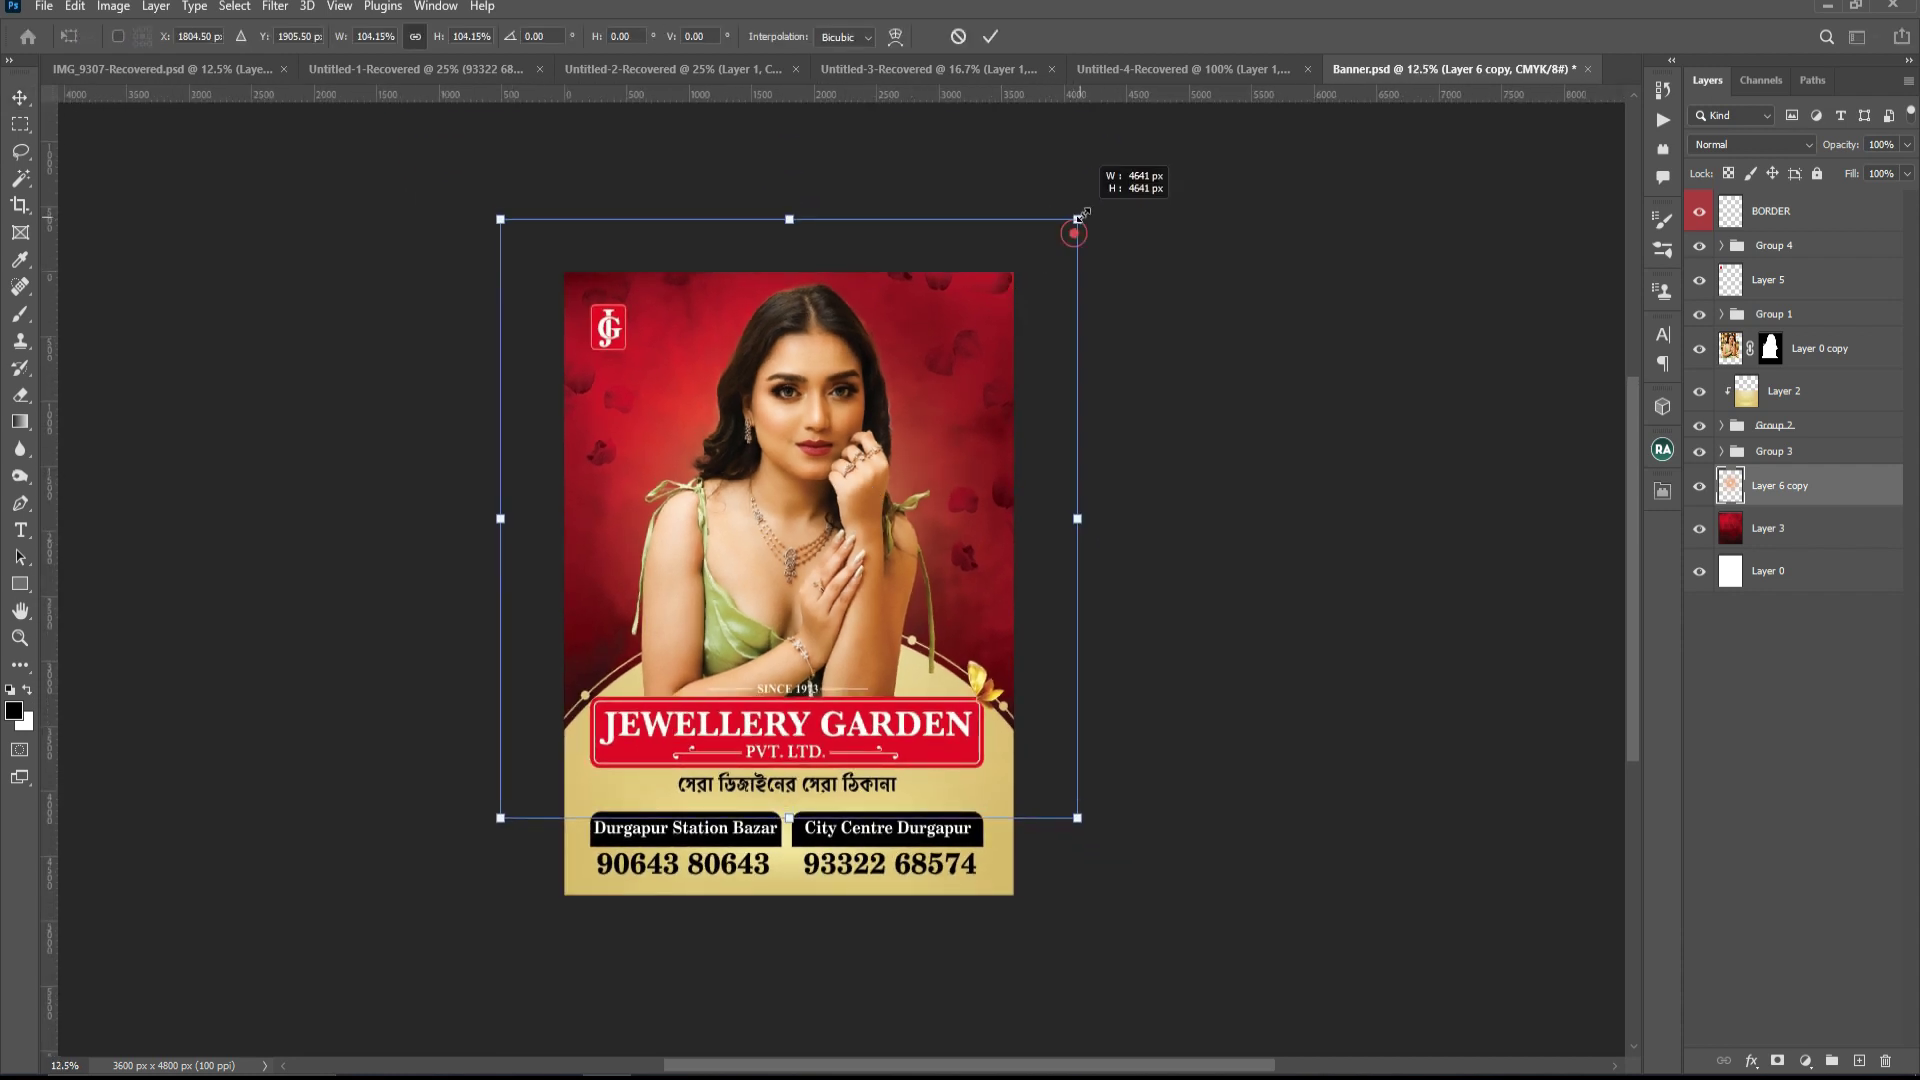
{"action": "key", "text": "Return"}
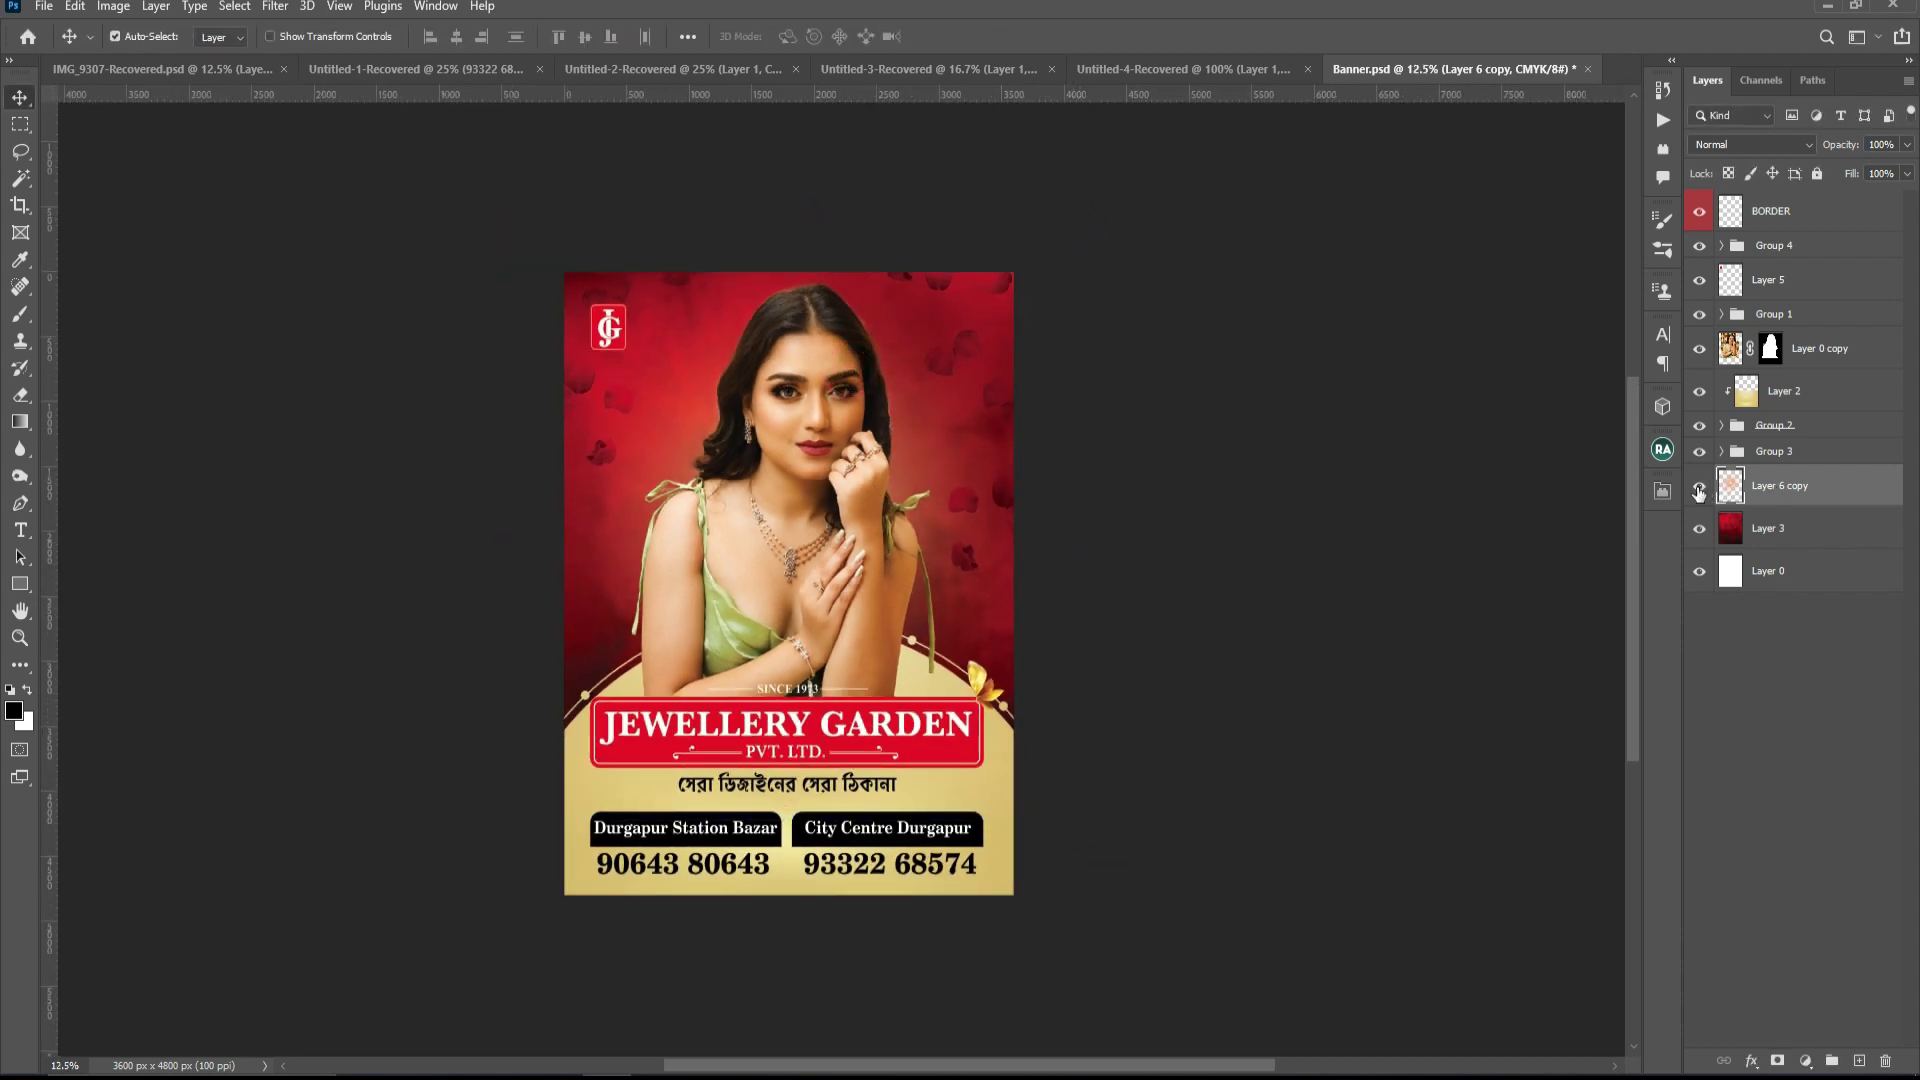
{"action": "left_click", "coordinate": [1698, 488]}
{"action": "left_click", "coordinate": [1699, 488]}
{"action": "left_click", "coordinate": [1745, 144]}
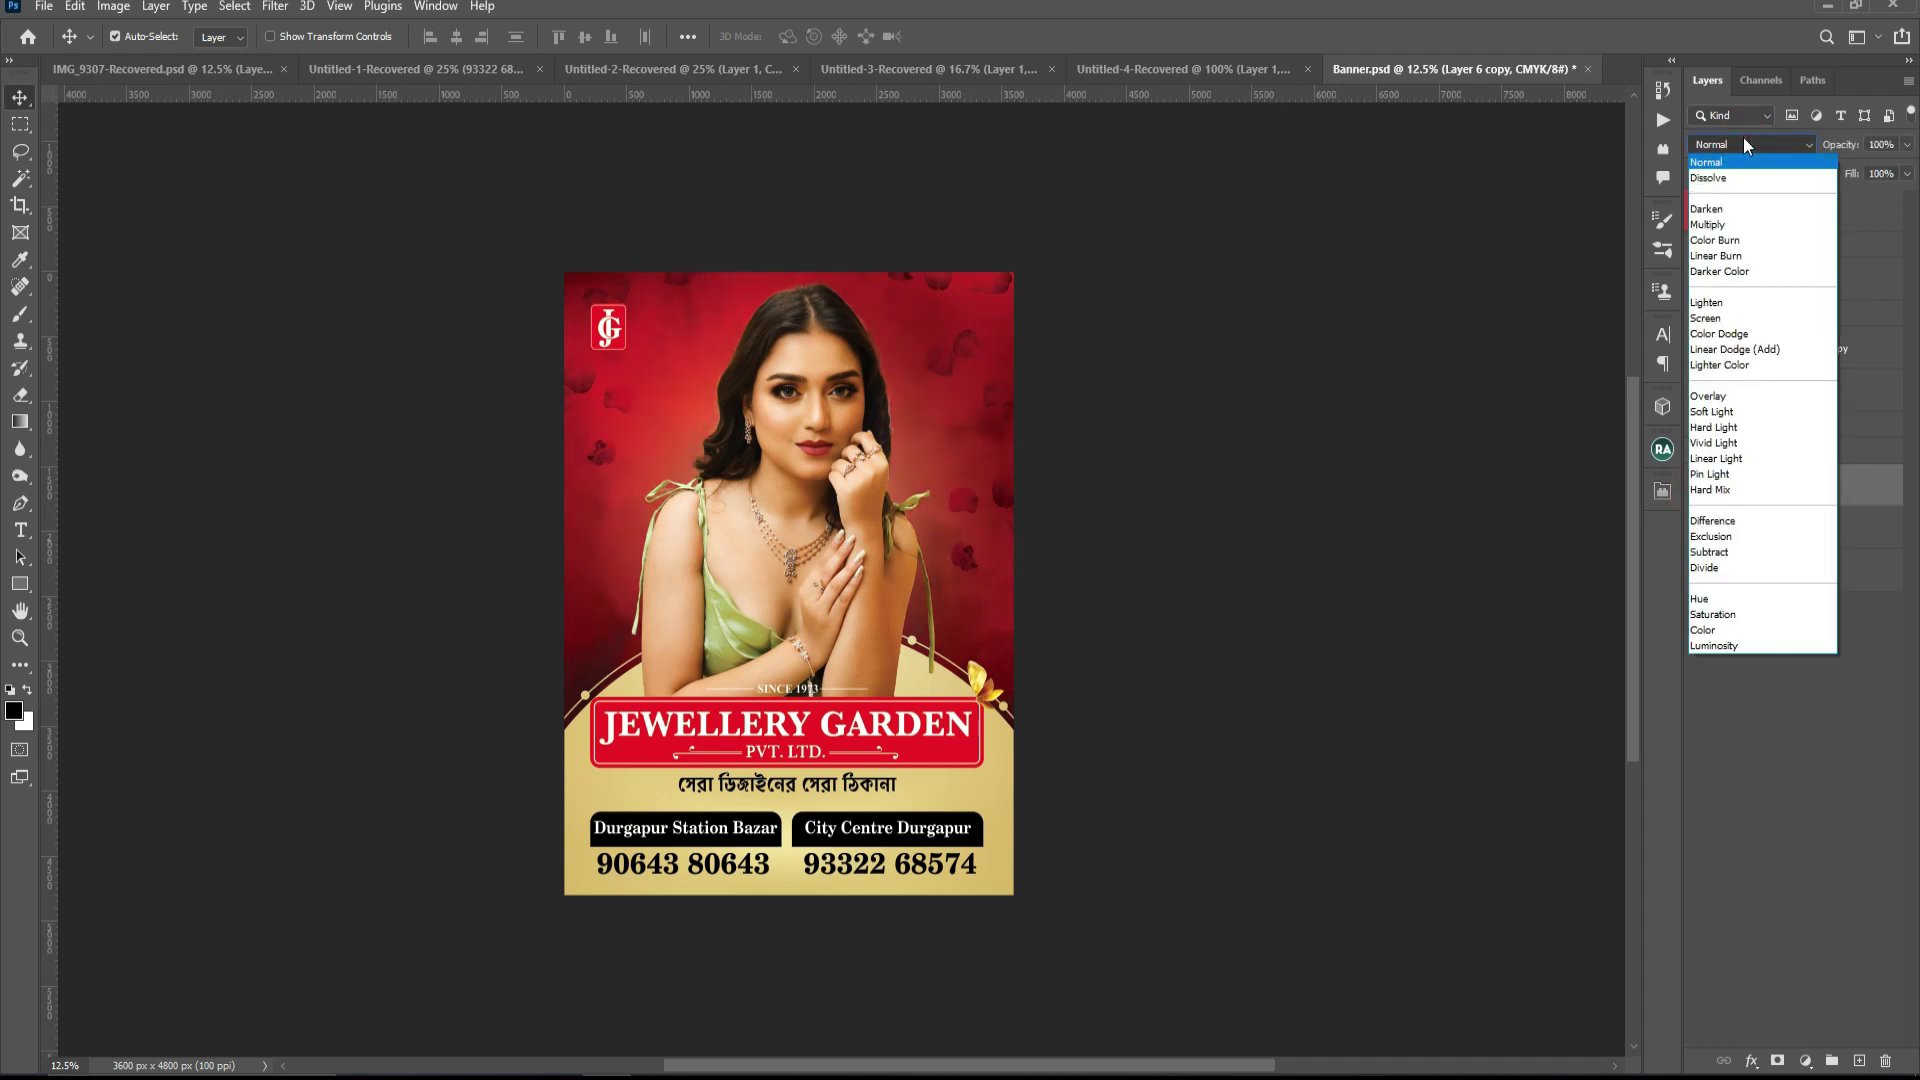
{"action": "key", "text": "Down"}
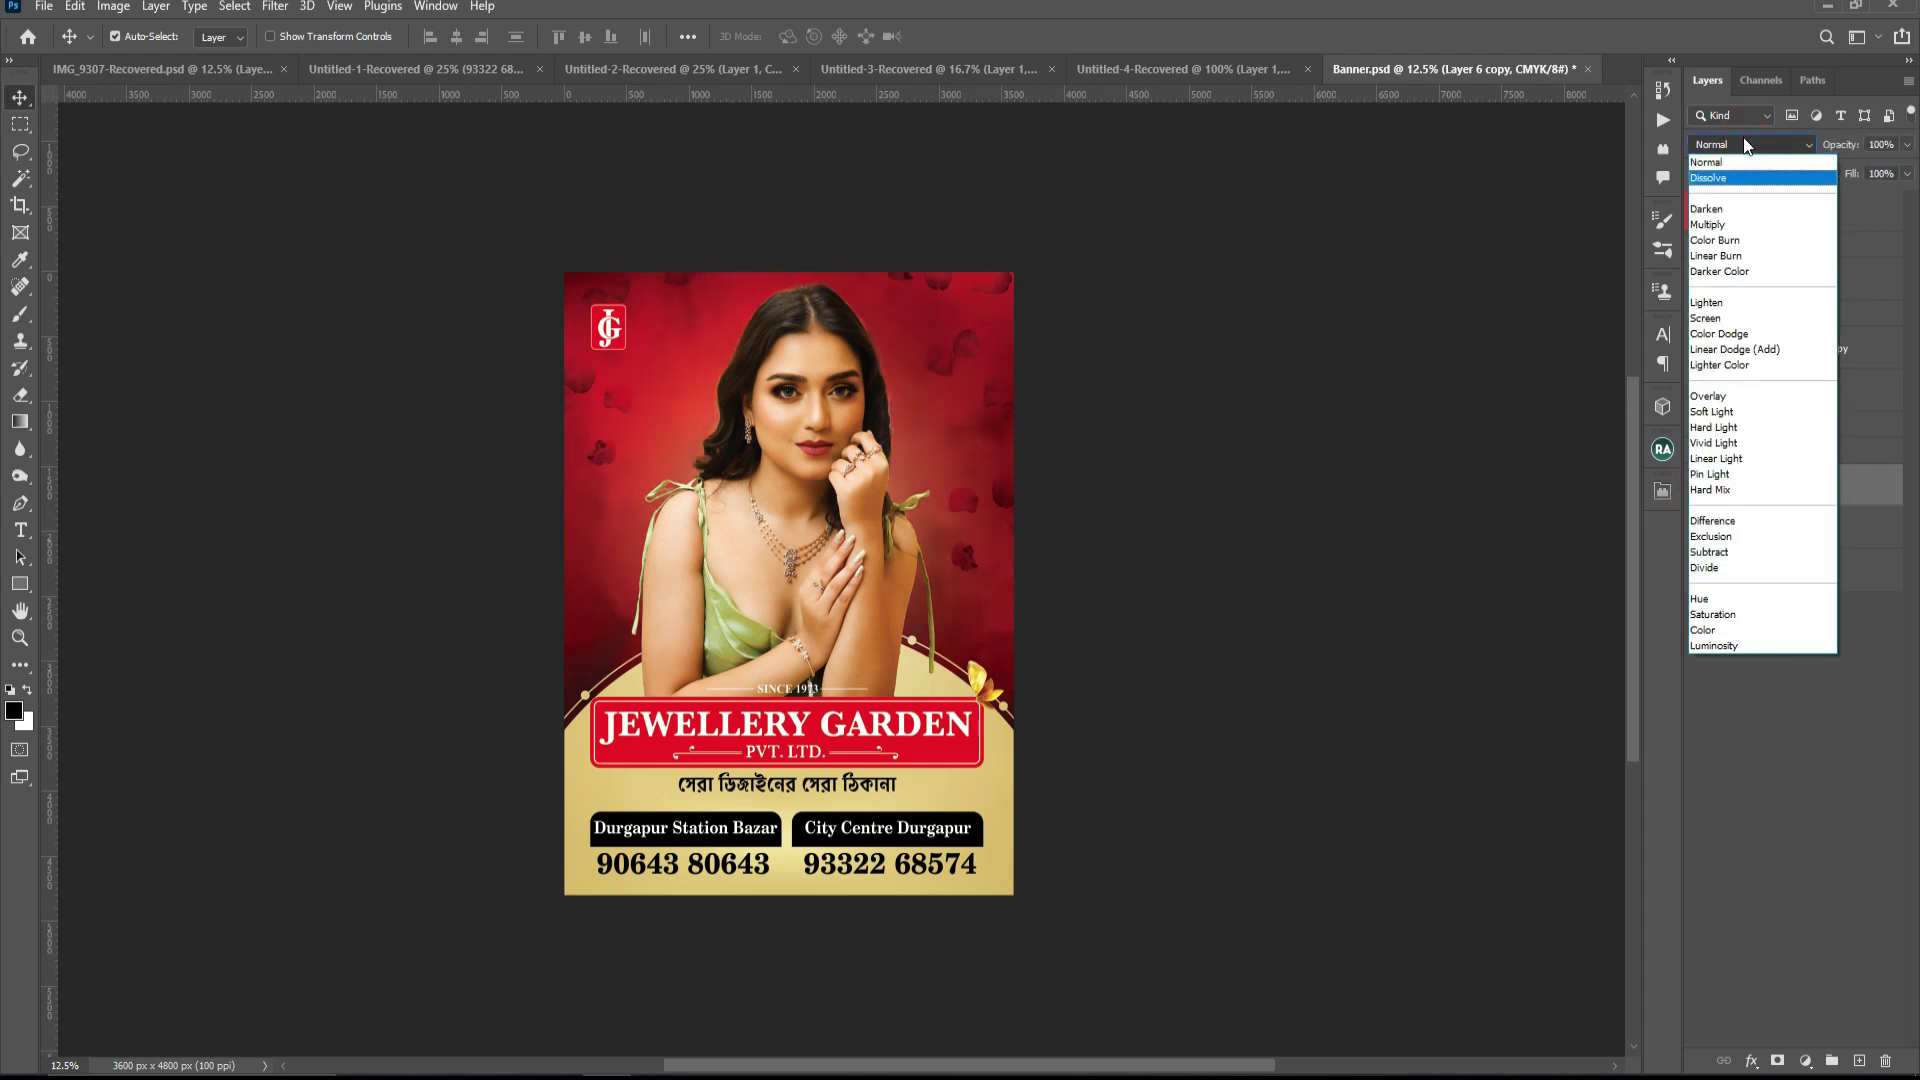
{"action": "key", "text": "Down"}
{"action": "key", "text": "Down"}
{"action": "key", "text": "Down"}
{"action": "key", "text": "Down"}
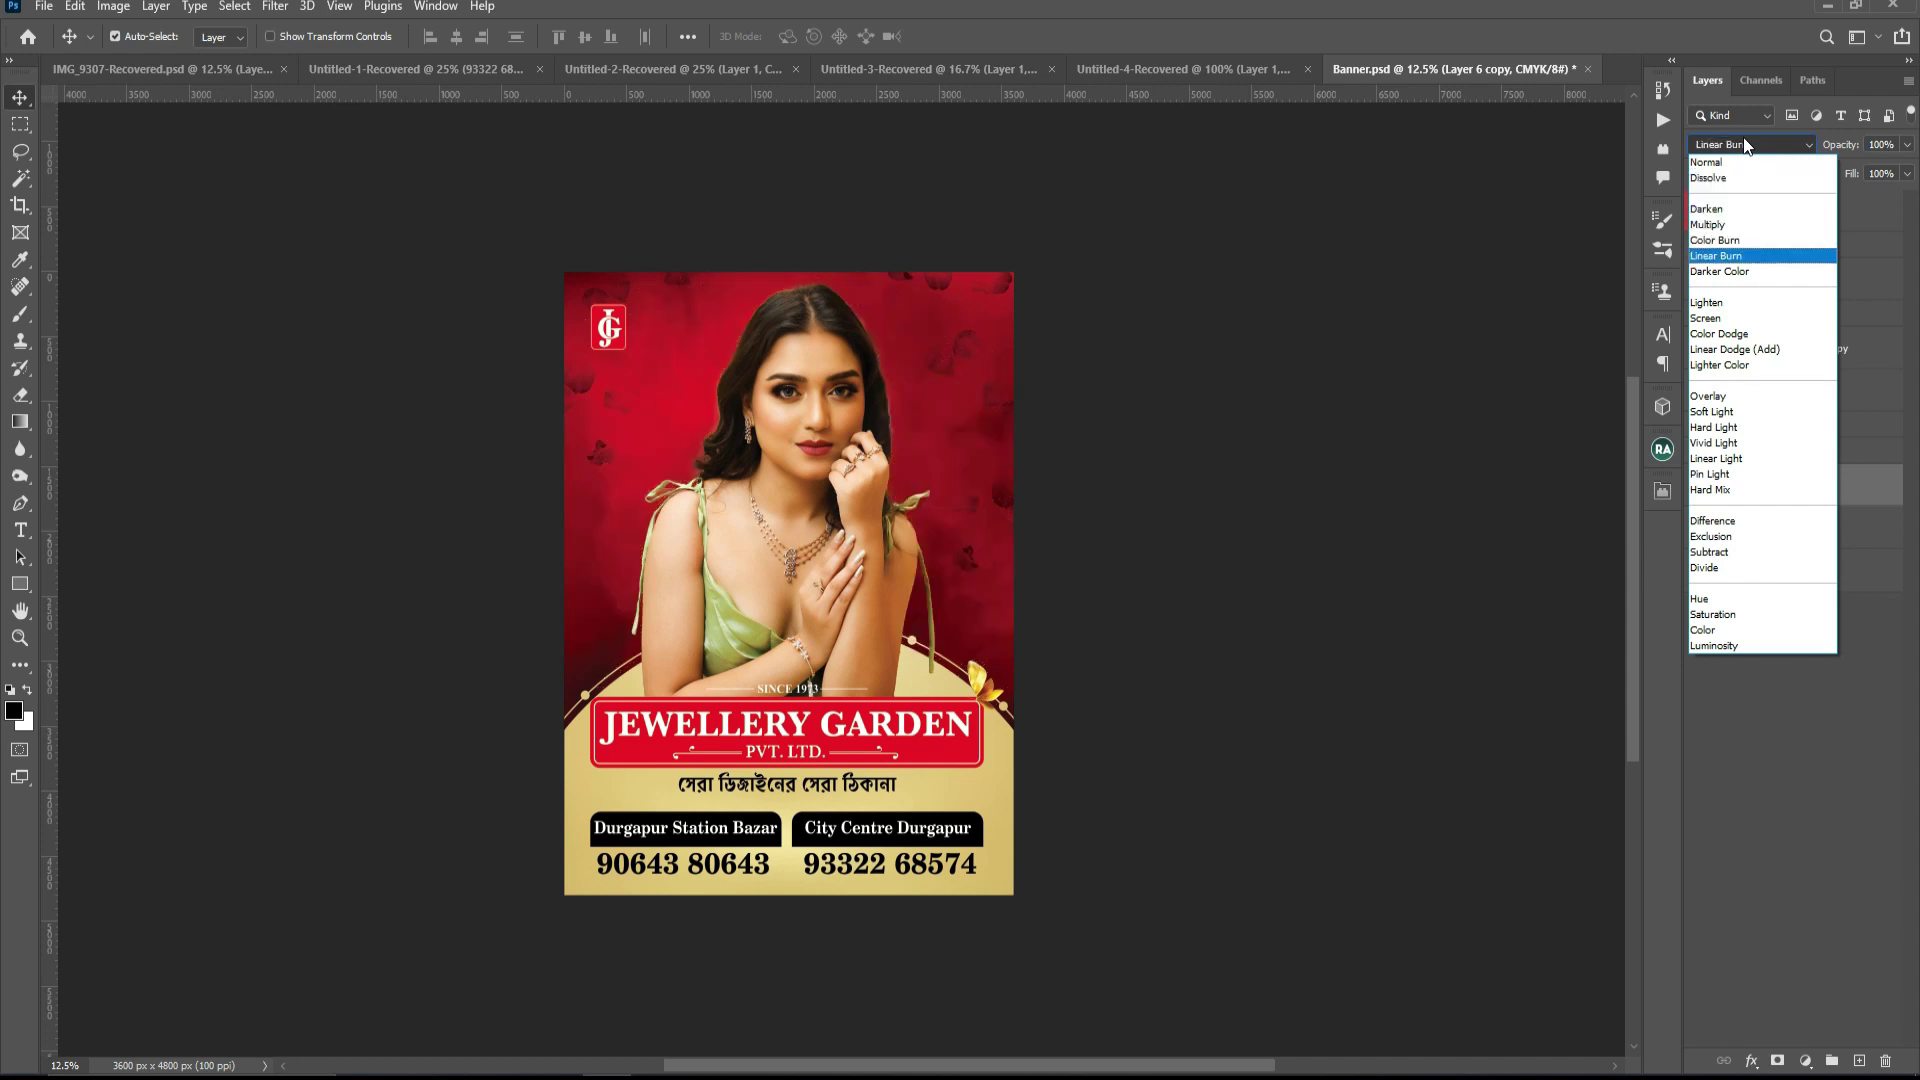
{"action": "key", "text": "Down"}
{"action": "key", "text": "Down"}
{"action": "key", "text": "Down"}
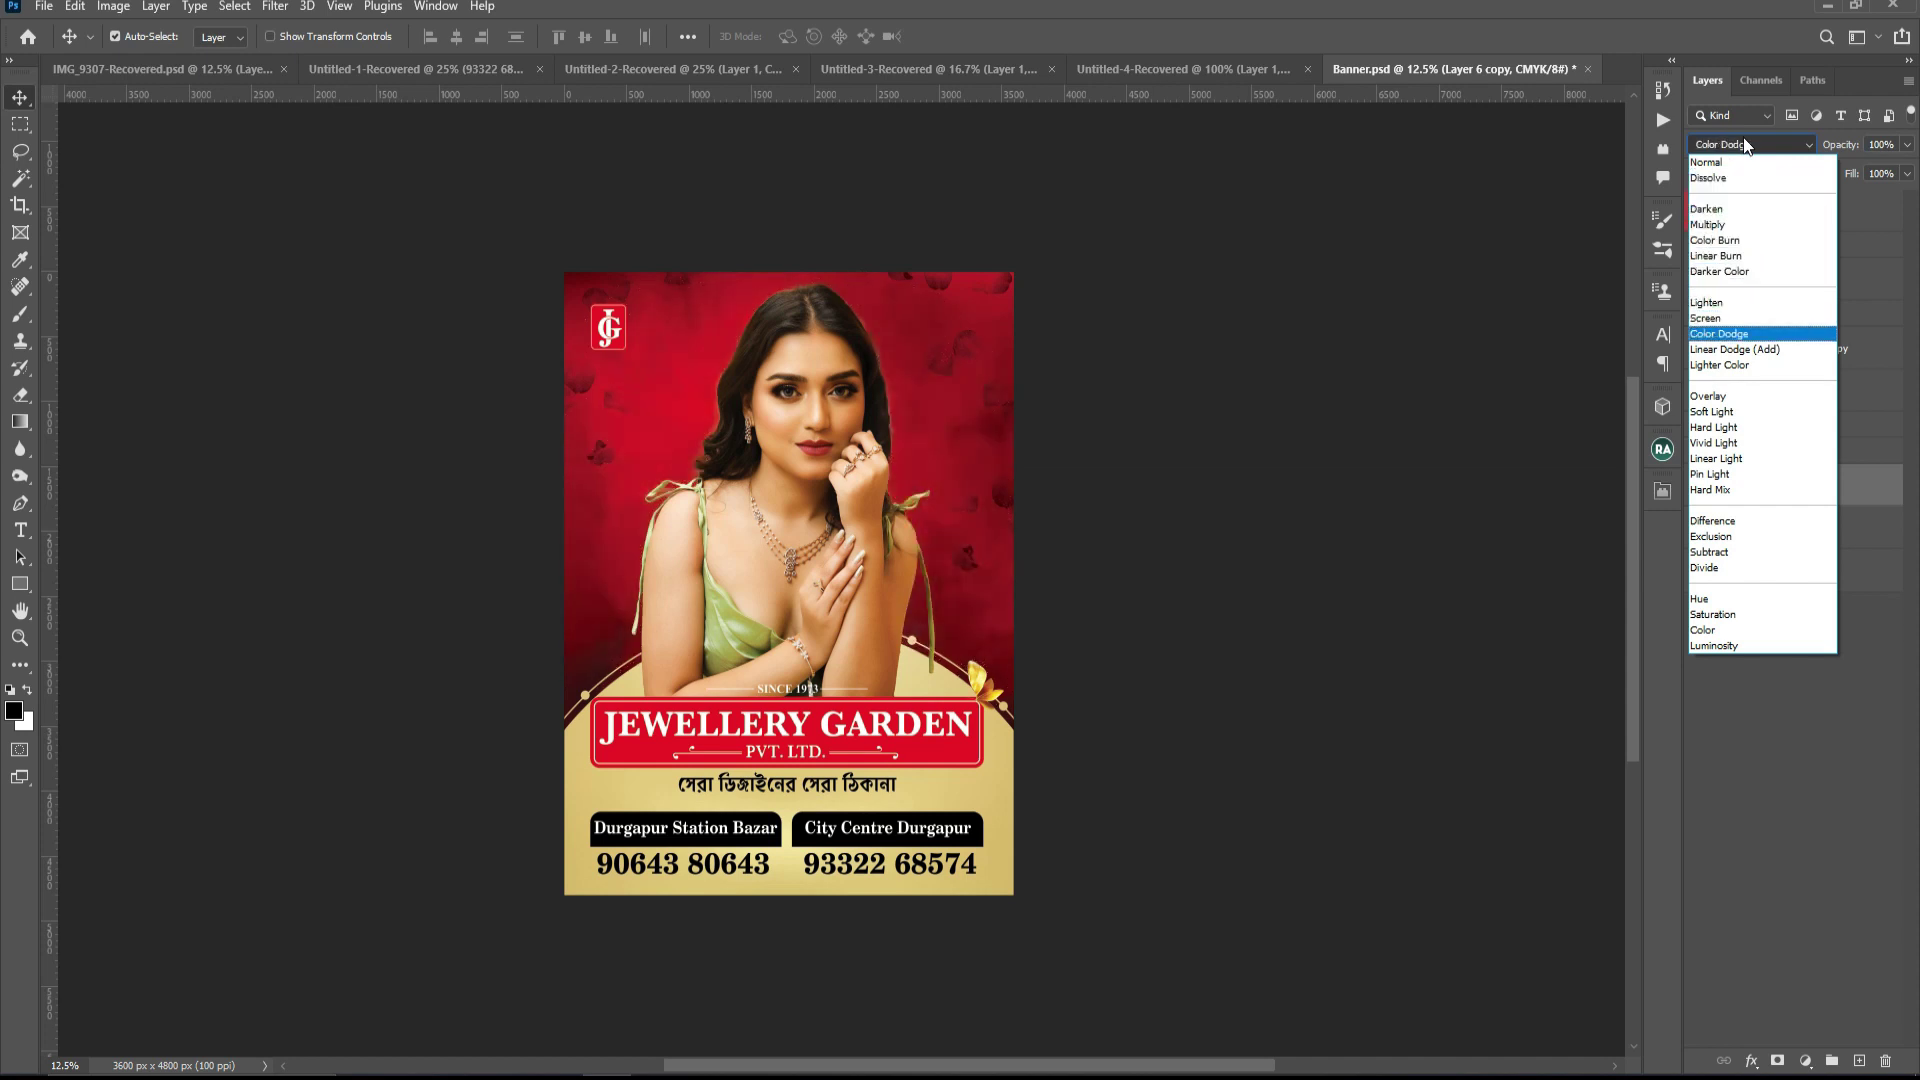
{"action": "key", "text": "Down"}
{"action": "key", "text": "Down"}
{"action": "key", "text": "Down"}
{"action": "key", "text": "Down"}
{"action": "key", "text": "Down"}
{"action": "key", "text": "Down"}
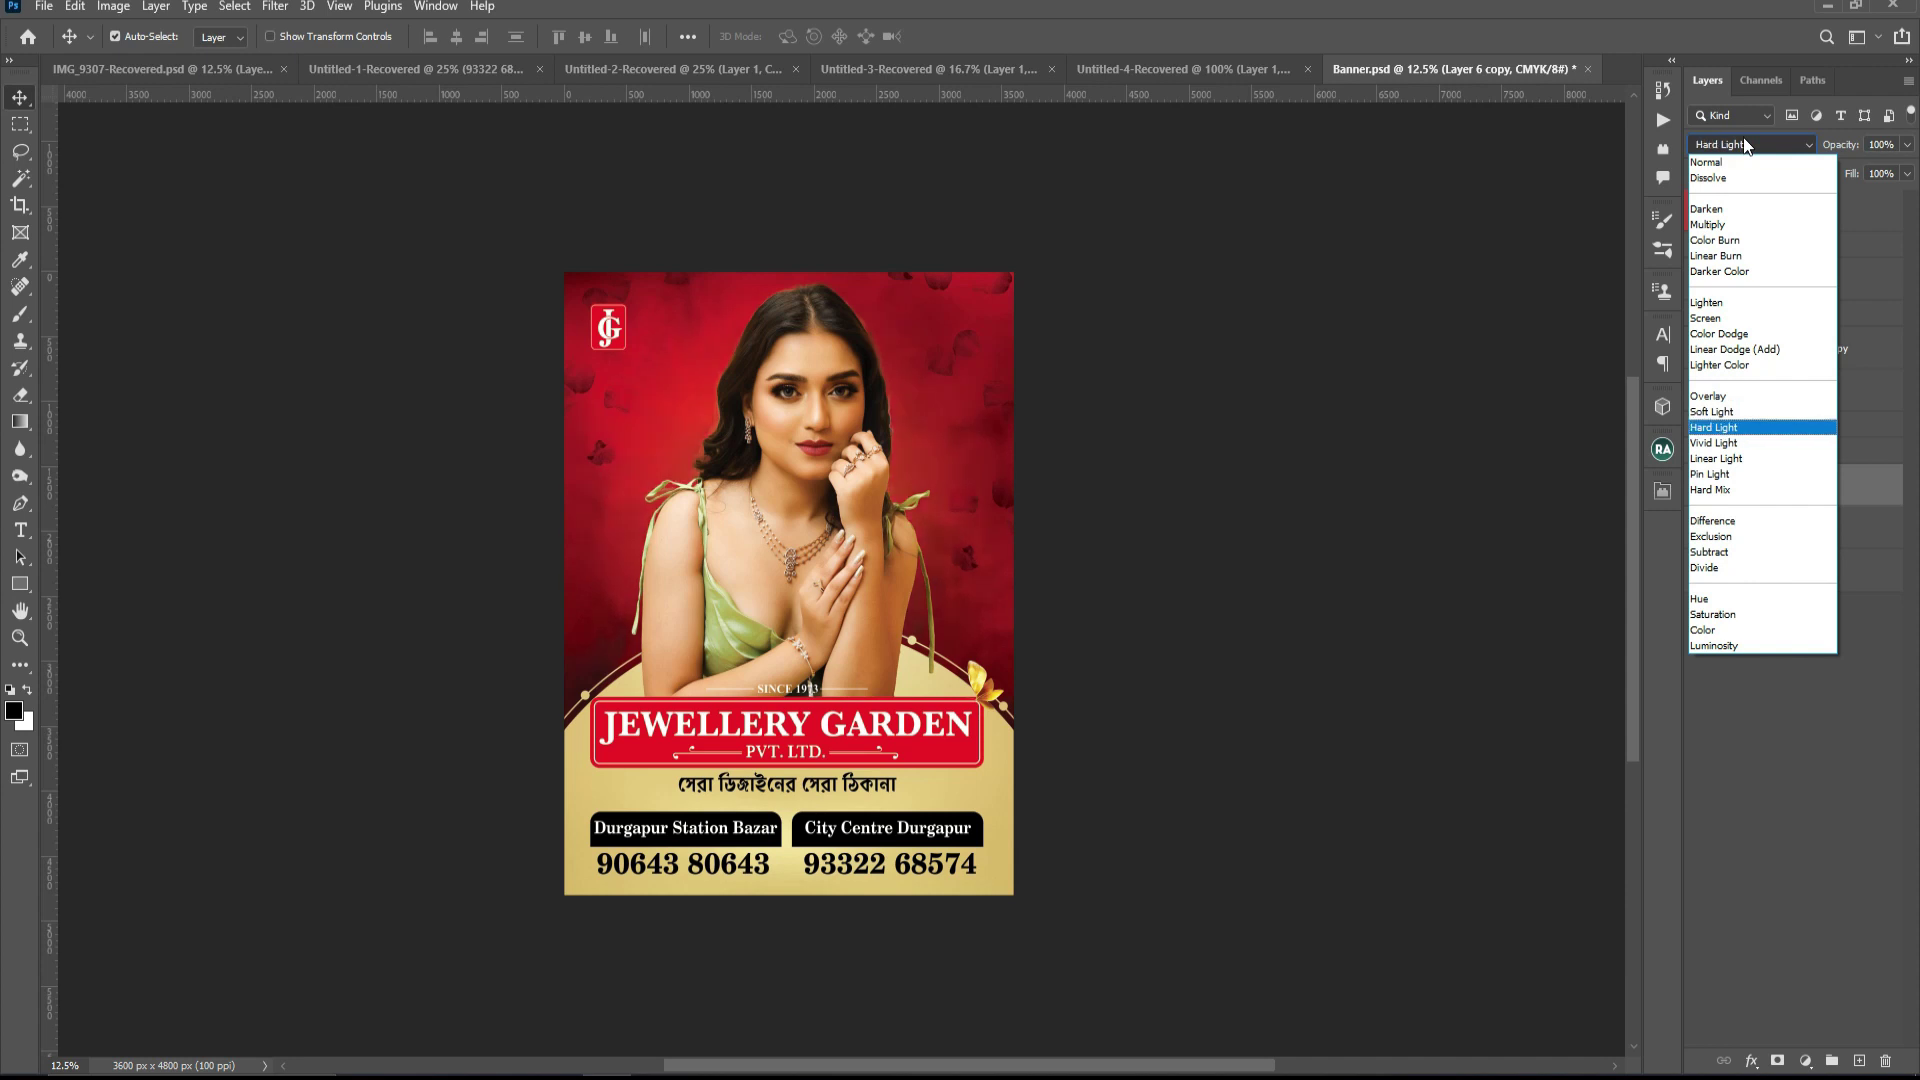
{"action": "key", "text": "Down"}
{"action": "key", "text": "Down"}
{"action": "key", "text": "Down"}
{"action": "key", "text": "Down"}
{"action": "key", "text": "Down"}
{"action": "key", "text": "Down"}
{"action": "key", "text": "Down"}
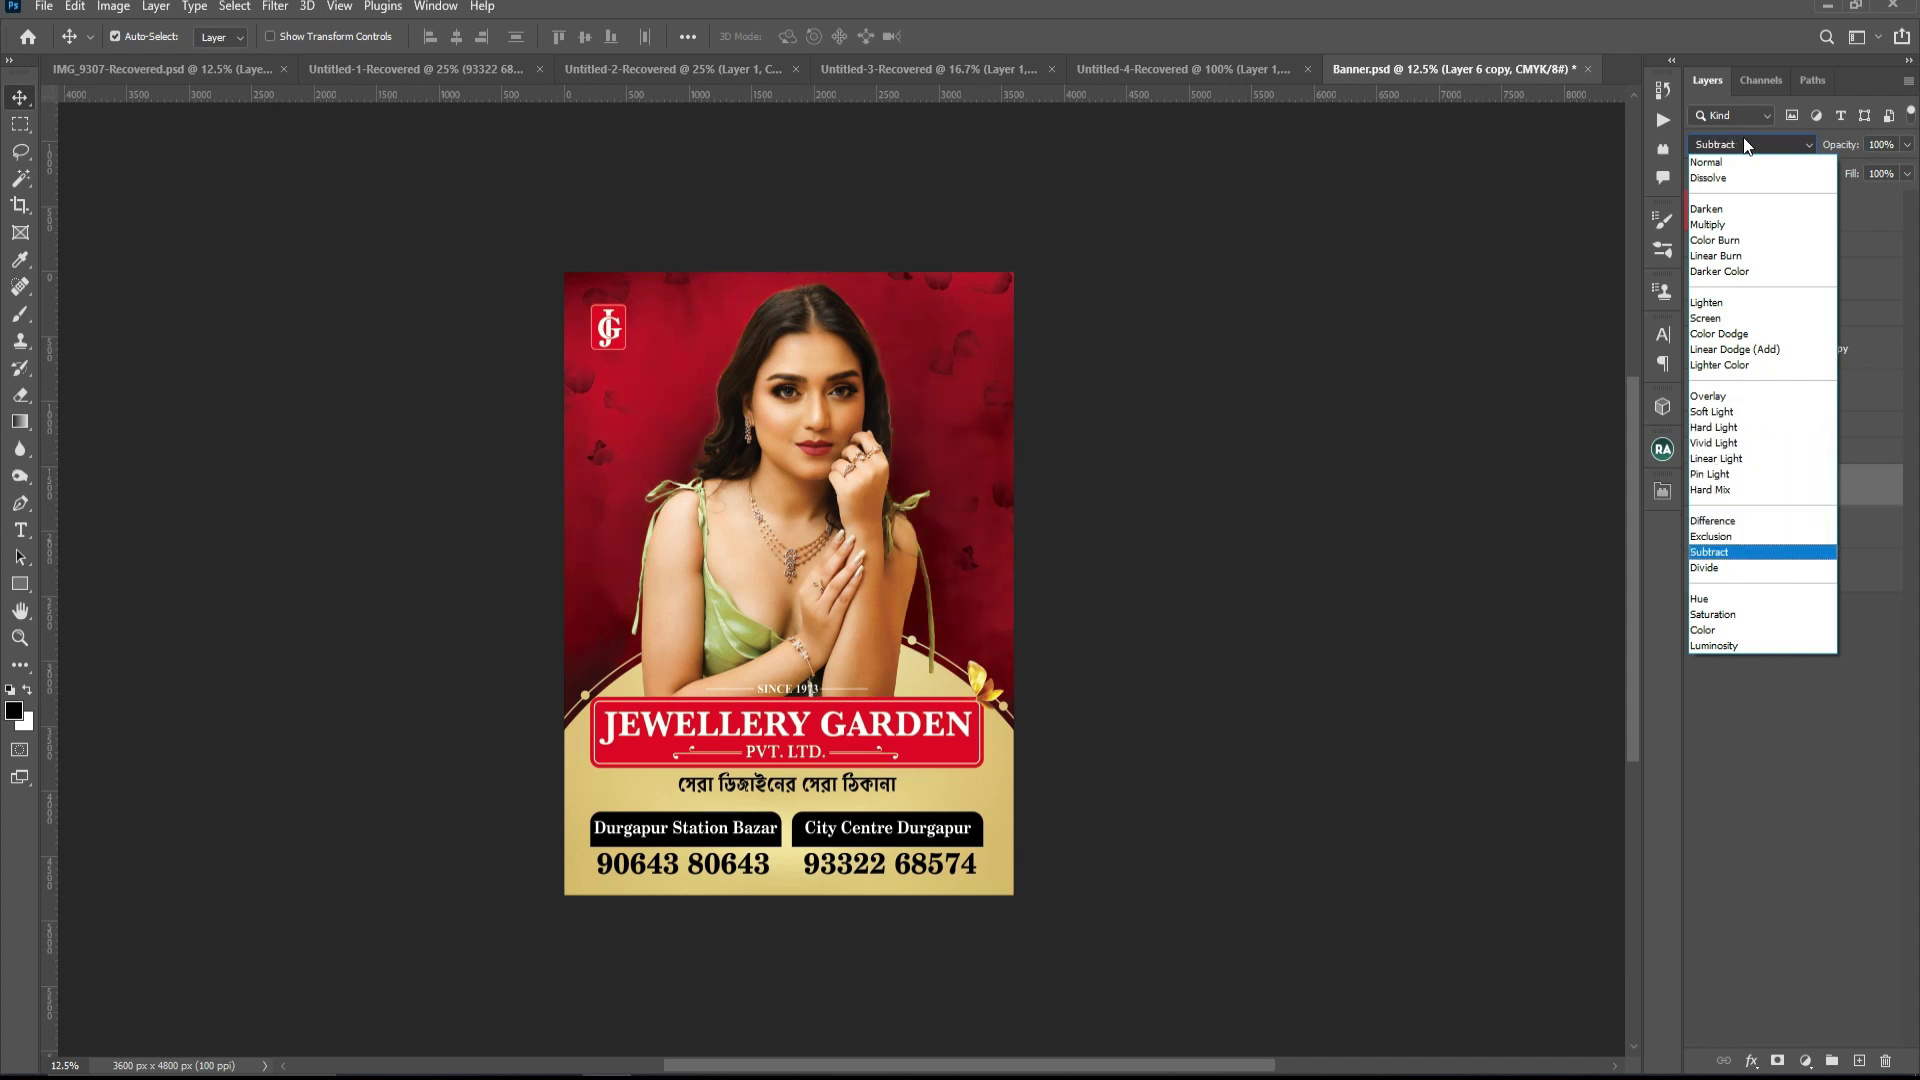
{"action": "key", "text": "Down"}
{"action": "key", "text": "Down"}
{"action": "key", "text": "Down"}
{"action": "key", "text": "Down"}
{"action": "key", "text": "Down"}
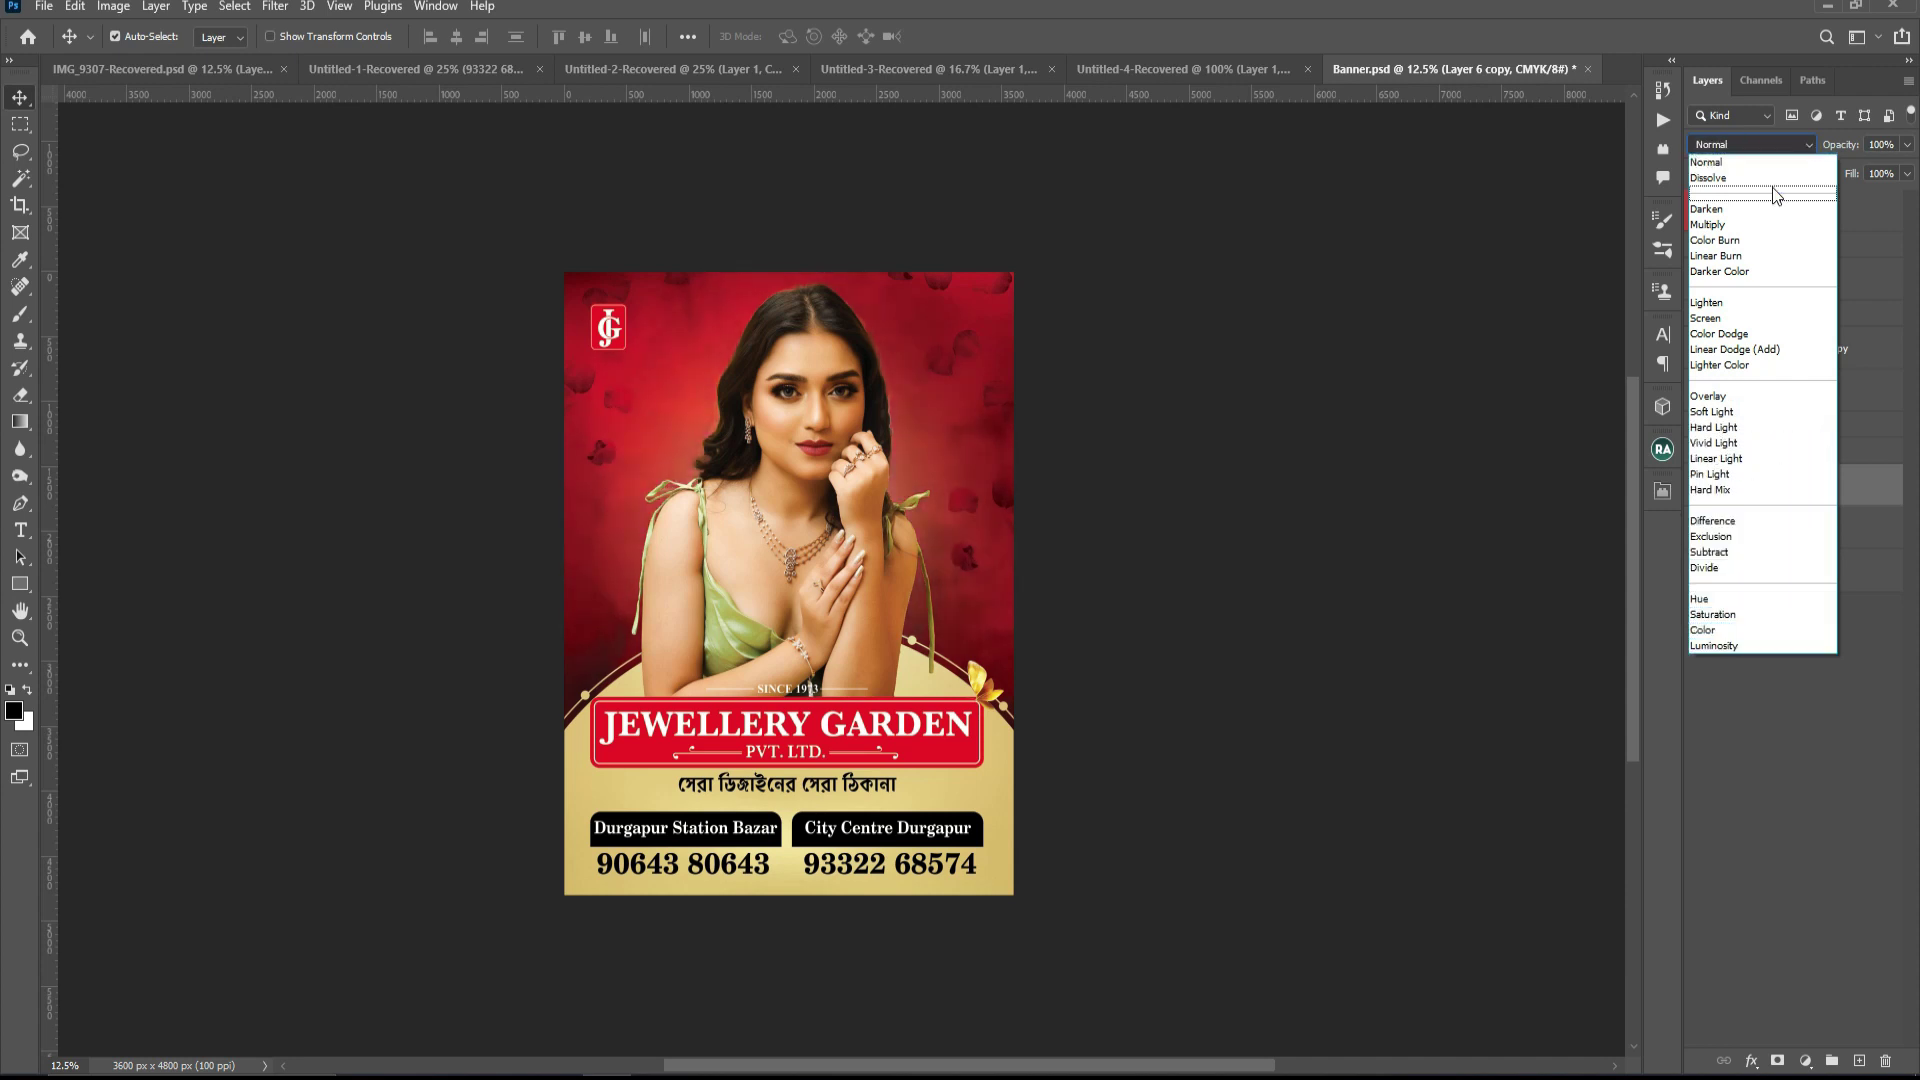
{"action": "left_click", "coordinate": [1747, 164]}
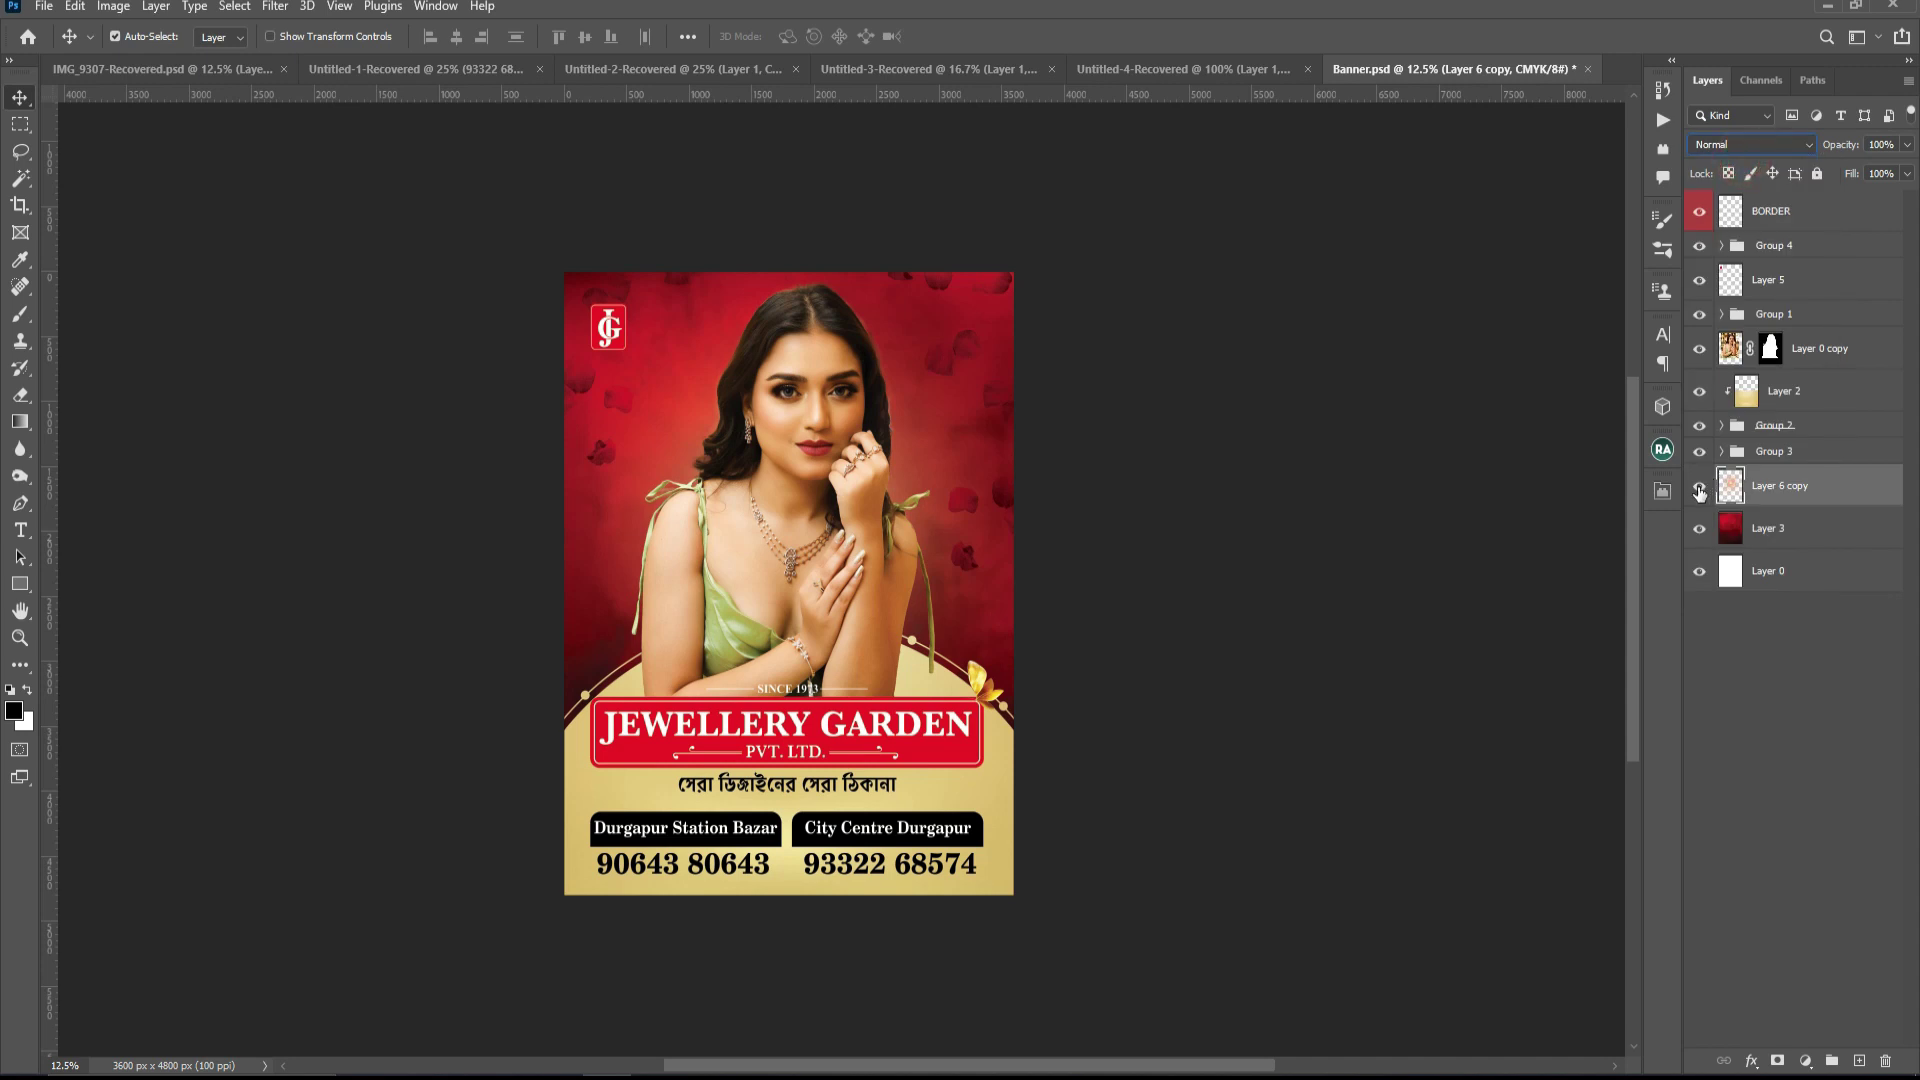
{"action": "left_click", "coordinate": [1698, 488]}
{"action": "left_click", "coordinate": [1699, 488]}
{"action": "key", "text": "ctrl+u"}
{"action": "mouse_move", "coordinate": [1136, 266]}
{"action": "left_mouse_down"}
{"action": "mouse_move", "coordinate": [1159, 266]}
{"action": "mouse_move", "coordinate": [1018, 291]}
{"action": "mouse_move", "coordinate": [1202, 283]}
{"action": "mouse_move", "coordinate": [1147, 288]}
{"action": "left_mouse_up"}
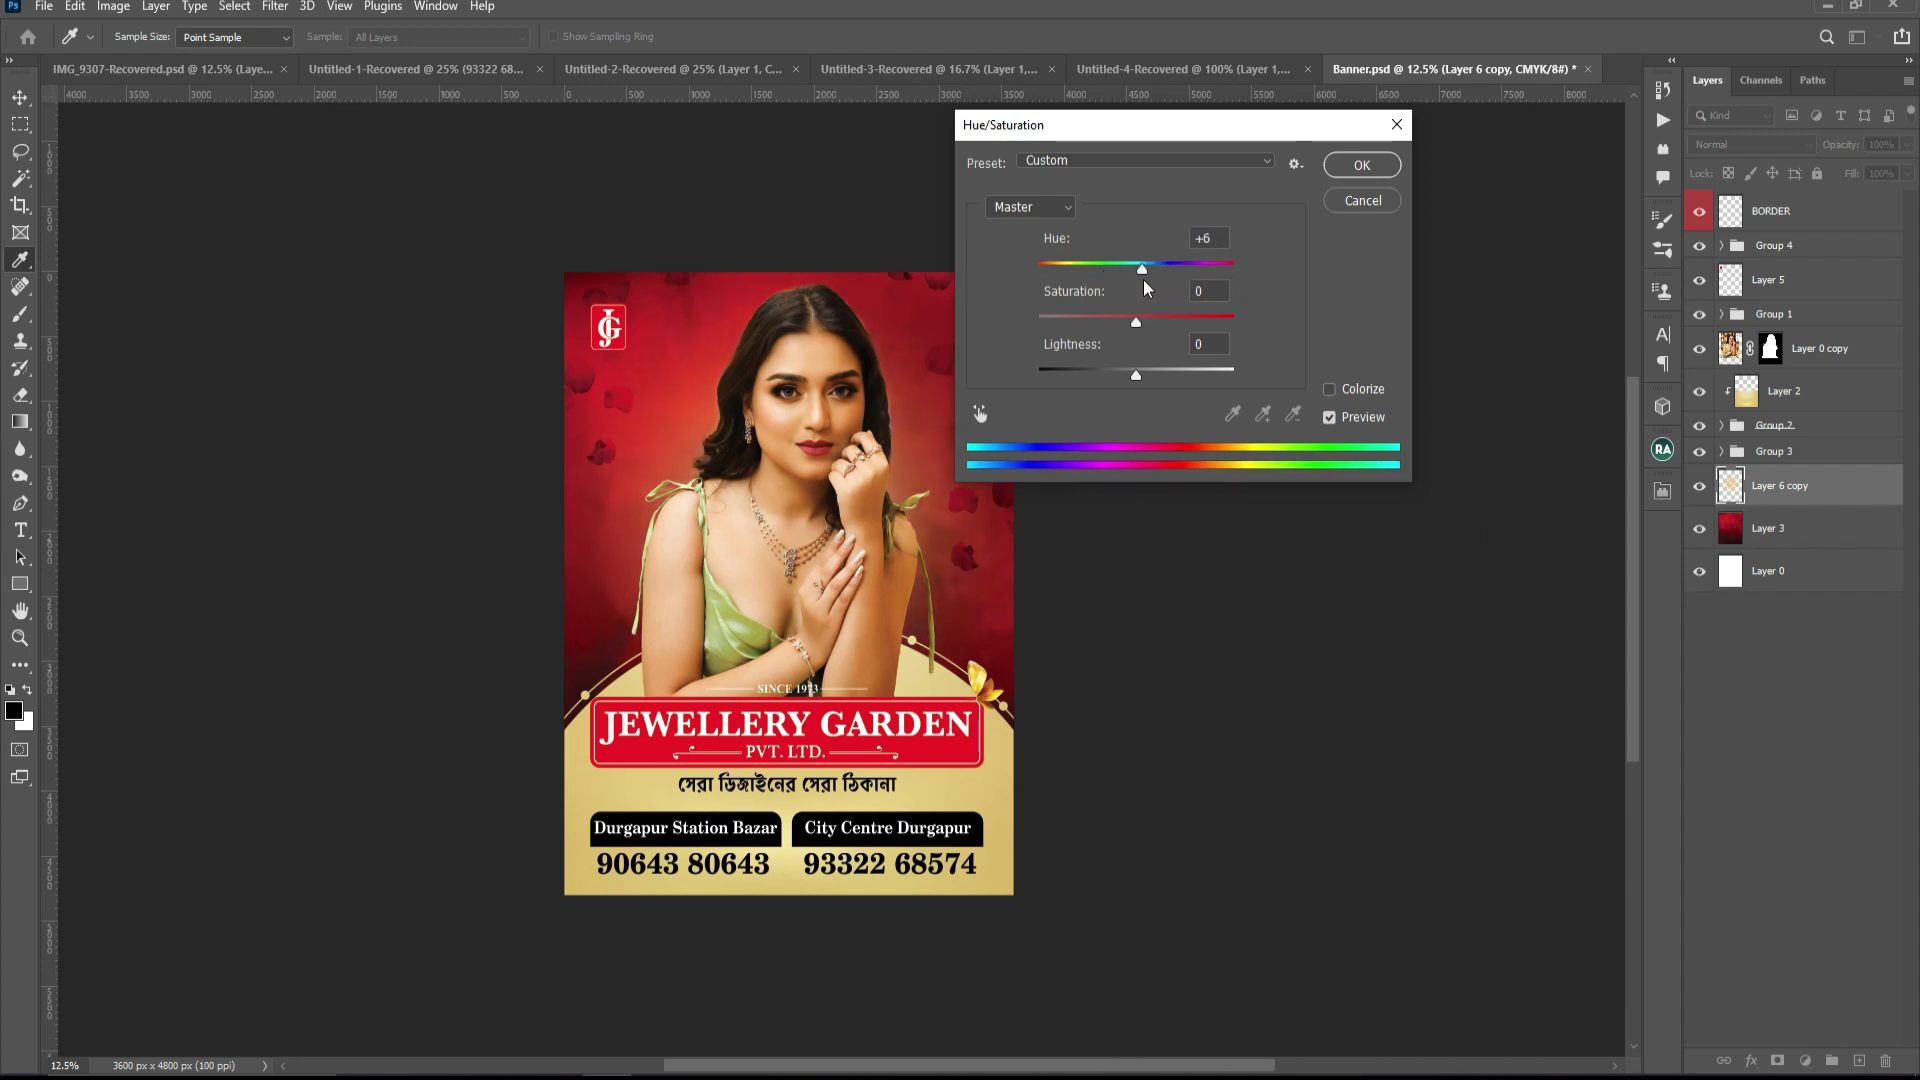
{"action": "left_click", "coordinate": [1349, 203]}
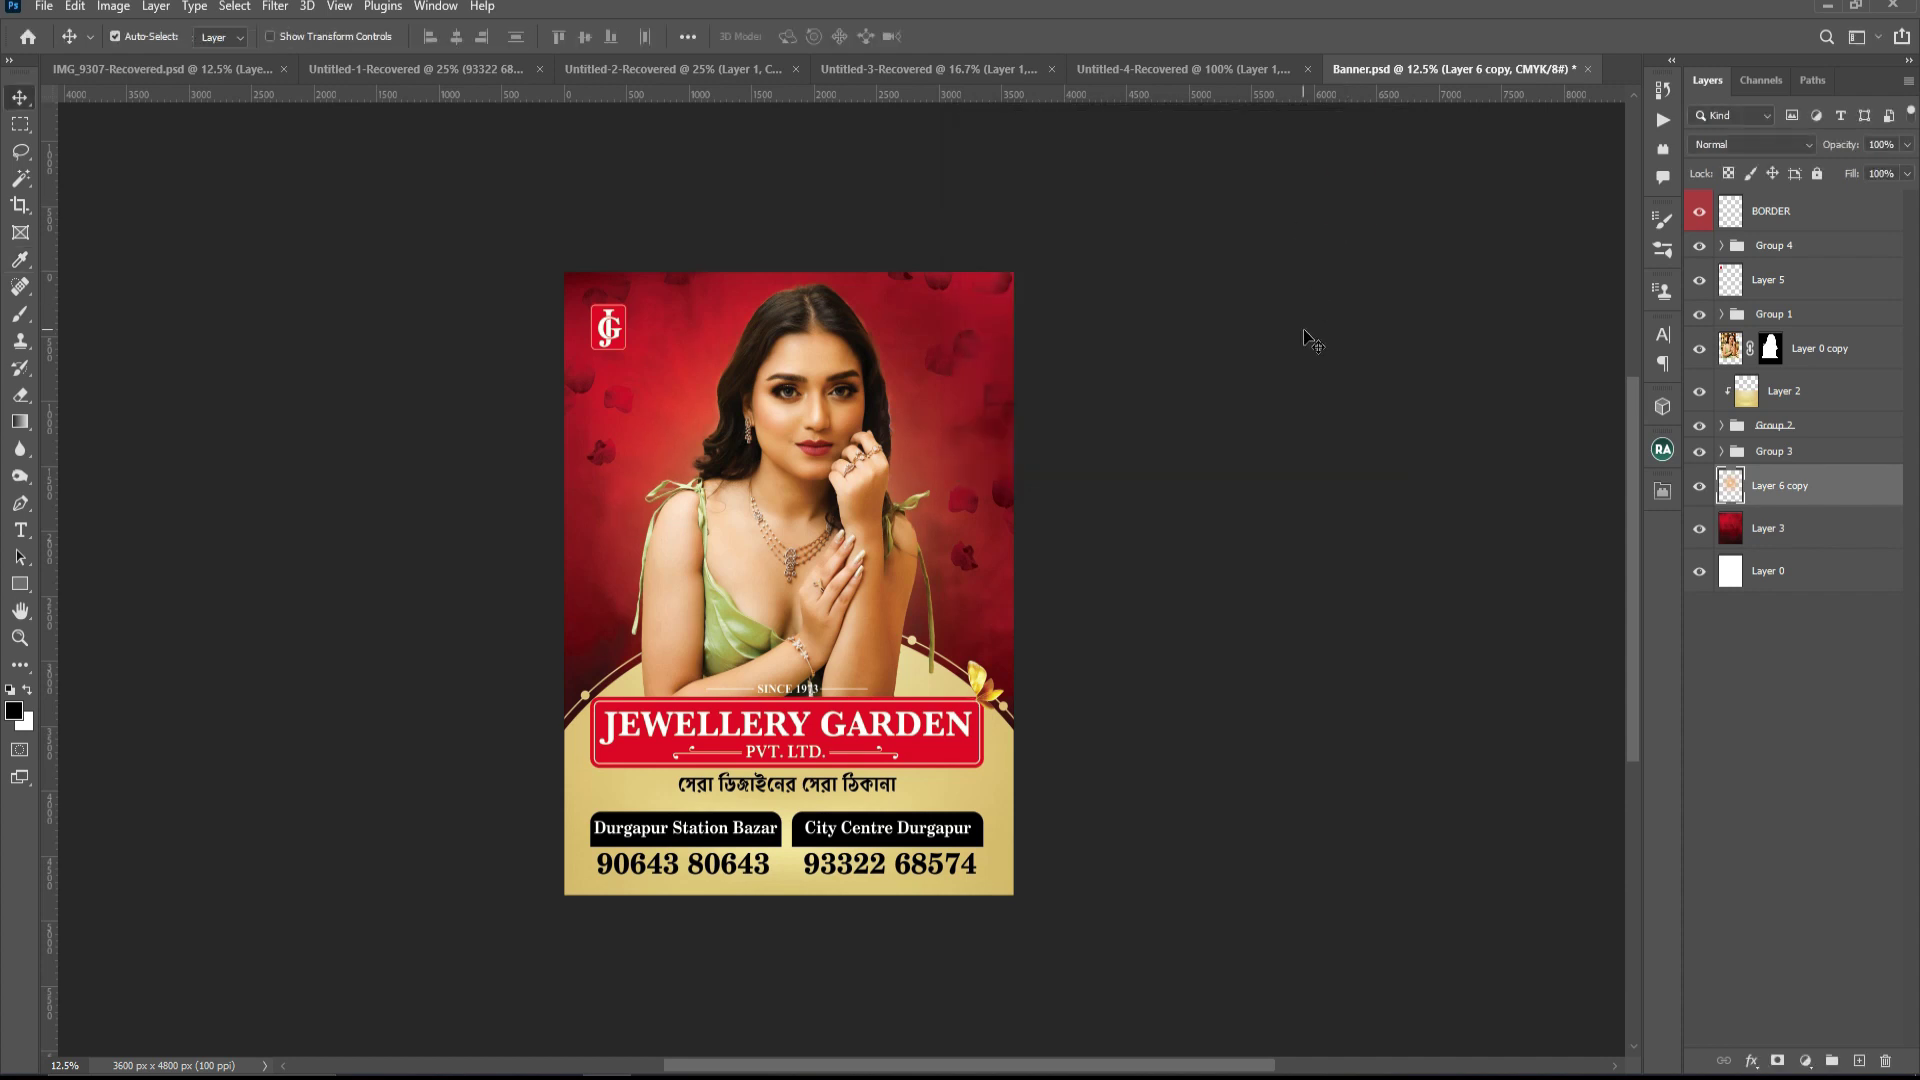
{"action": "key", "text": "ctrl+minus"}
{"action": "left_click", "coordinate": [1698, 487]}
{"action": "left_click", "coordinate": [1697, 487]}
{"action": "key", "text": "ctrl+plus"}
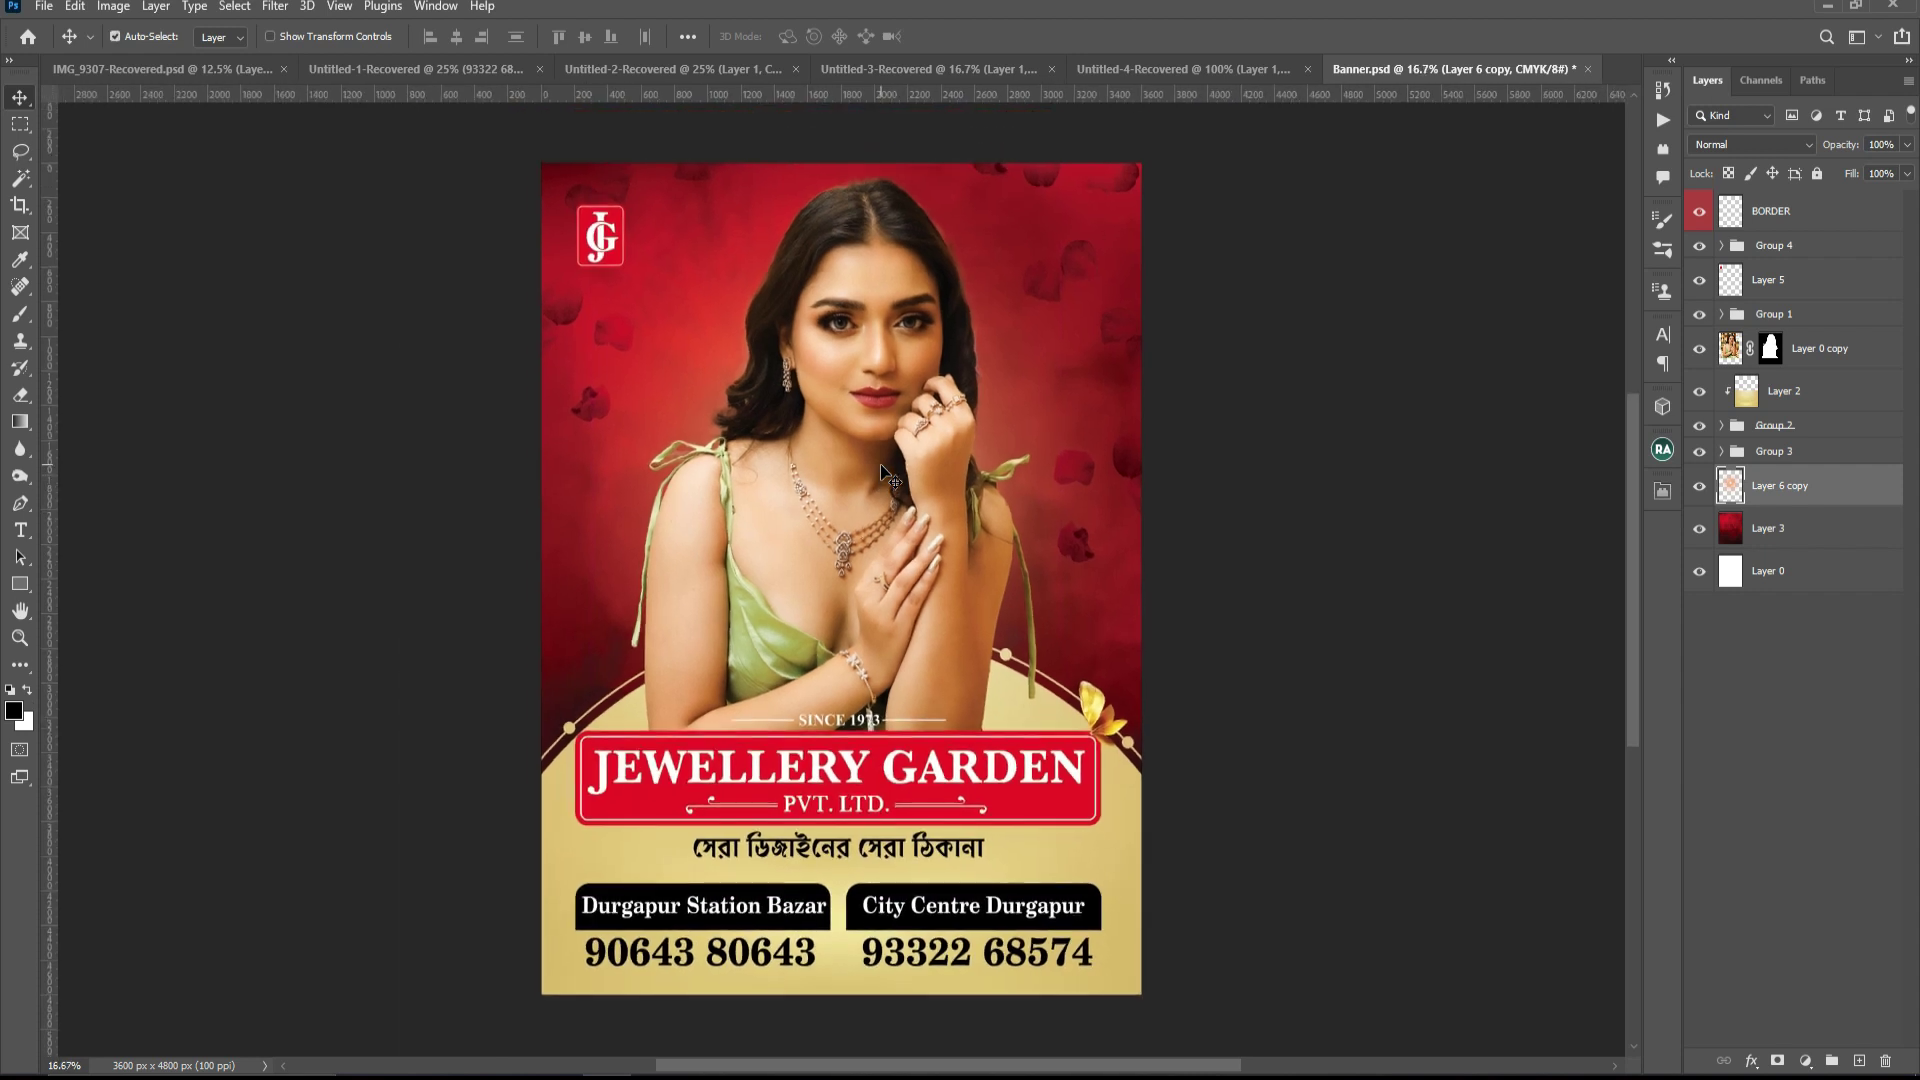